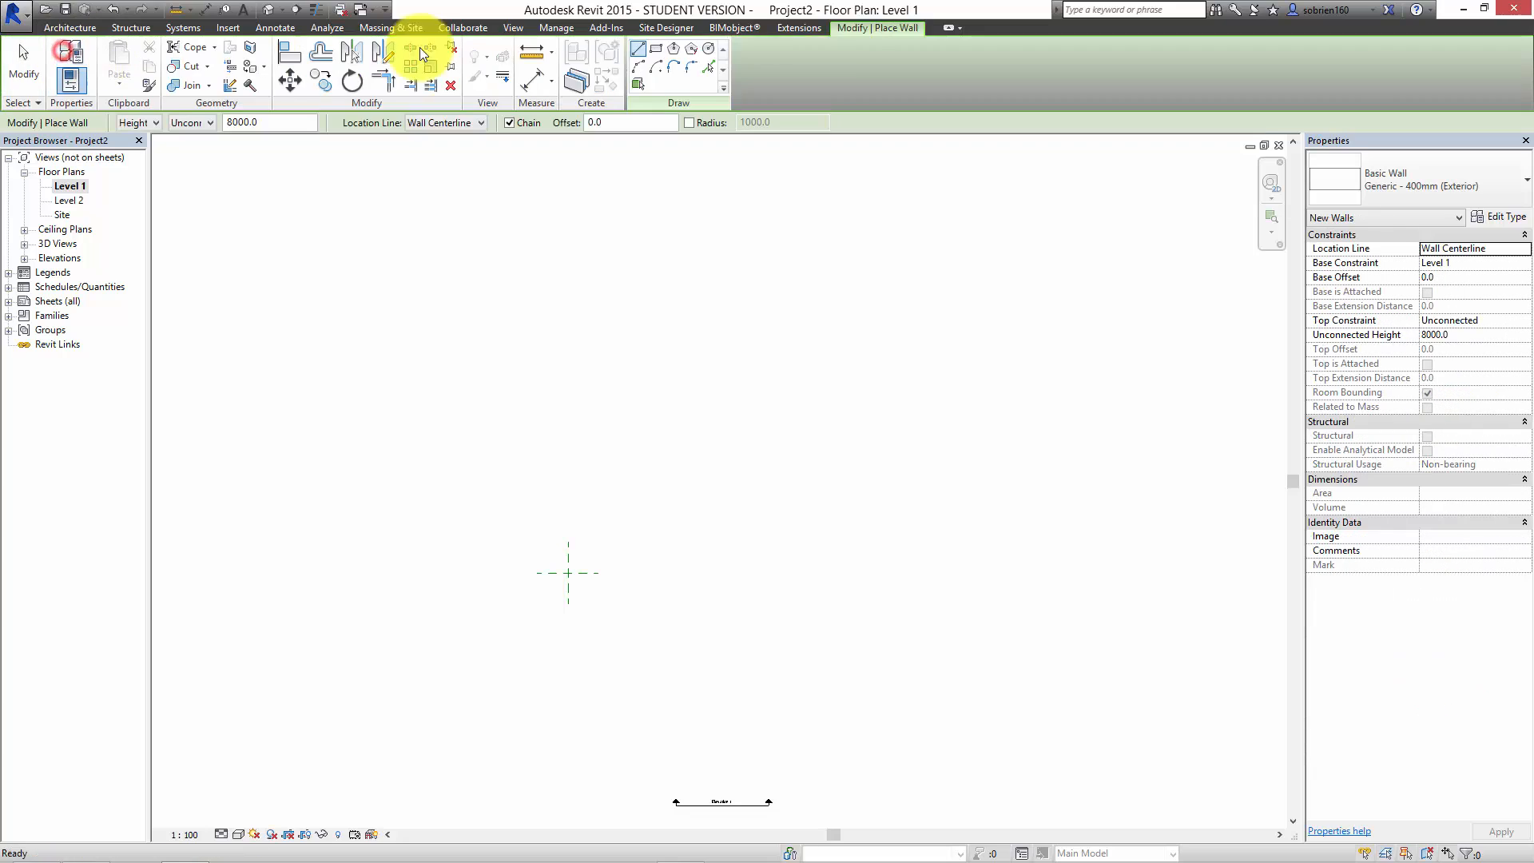
Step: Draw a rectangle of Generic - 400mm exterior walls, about 40000 mm wide and 21100 mm deep
click(655, 49)
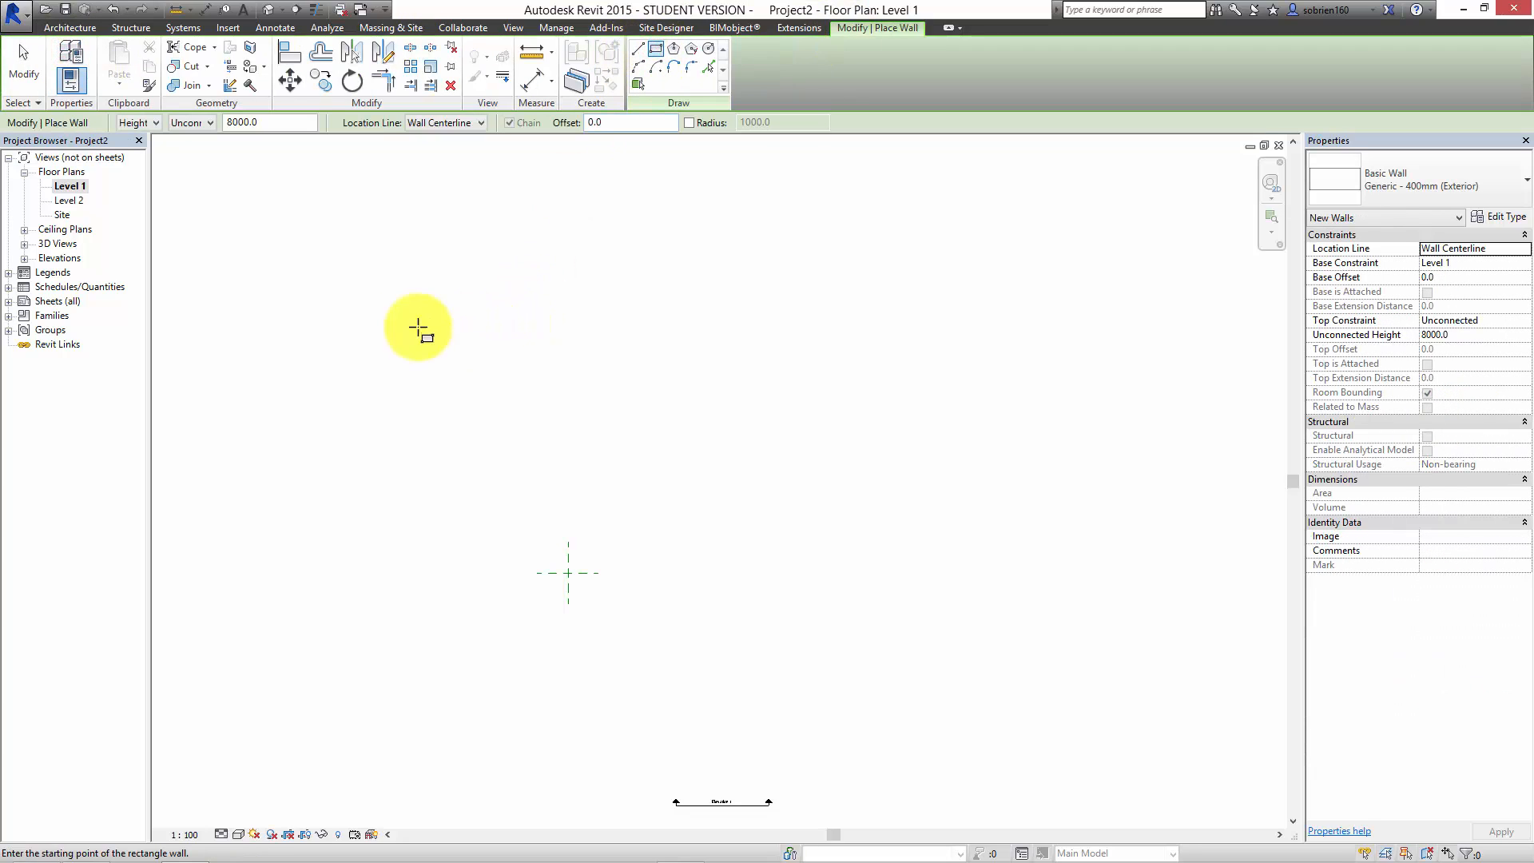
click(378, 301)
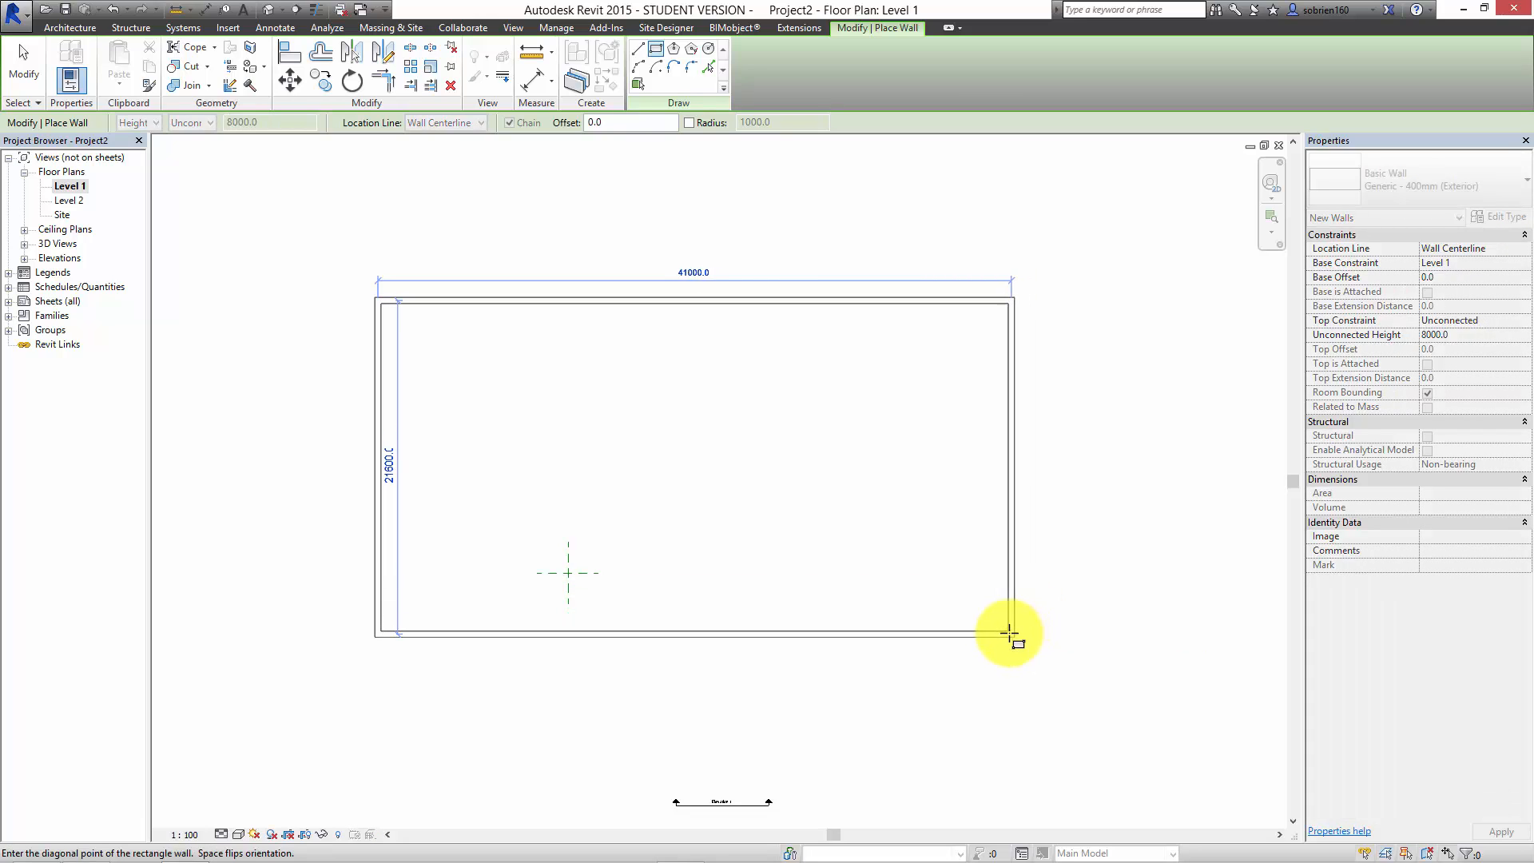
click(1003, 633)
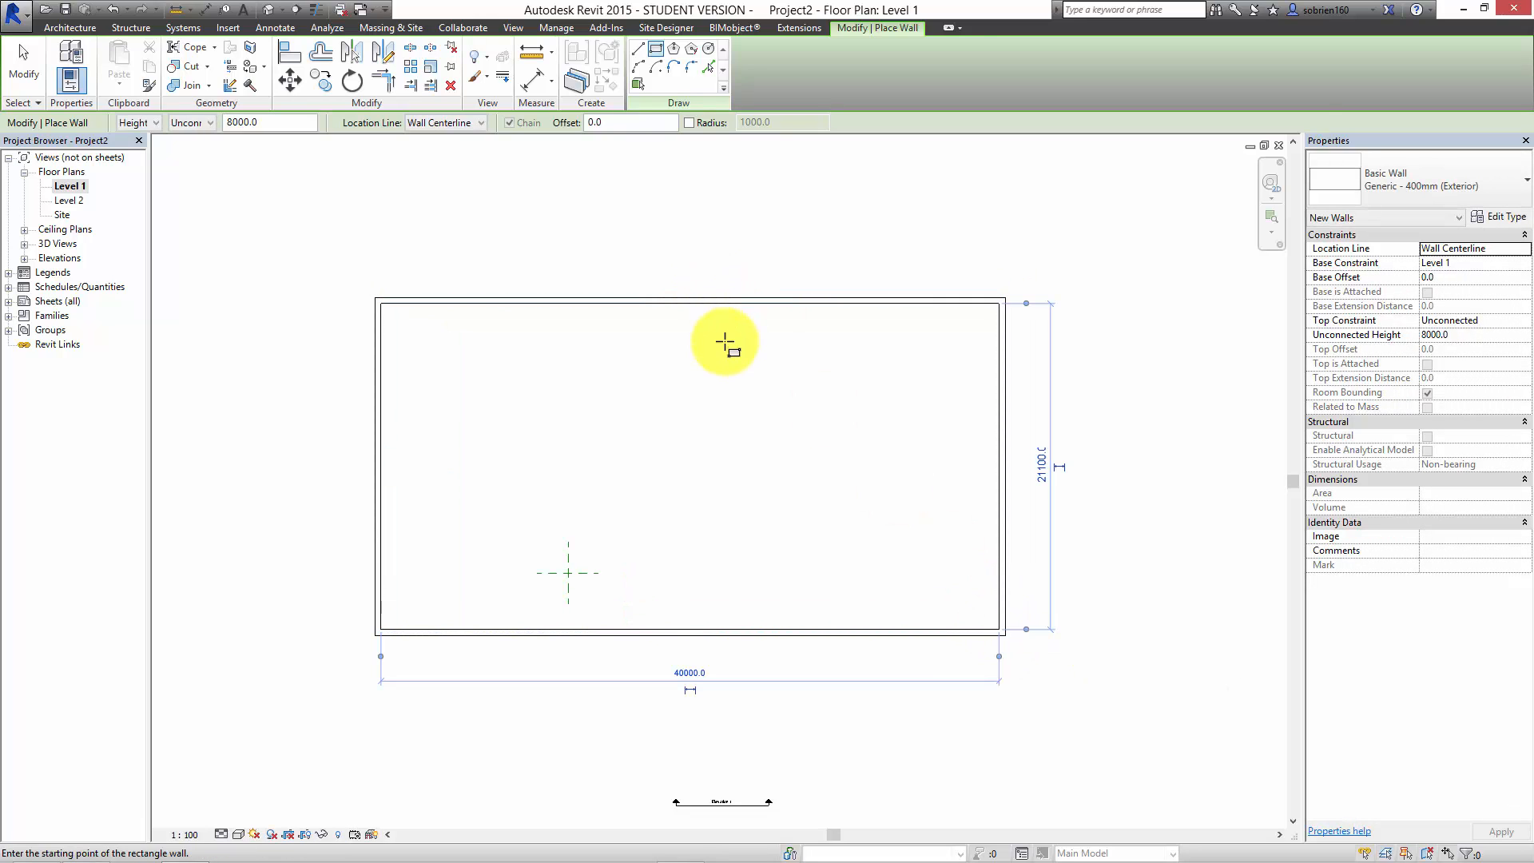
key(Escape)
key(Escape)
middle_drag(729, 339, 845, 337)
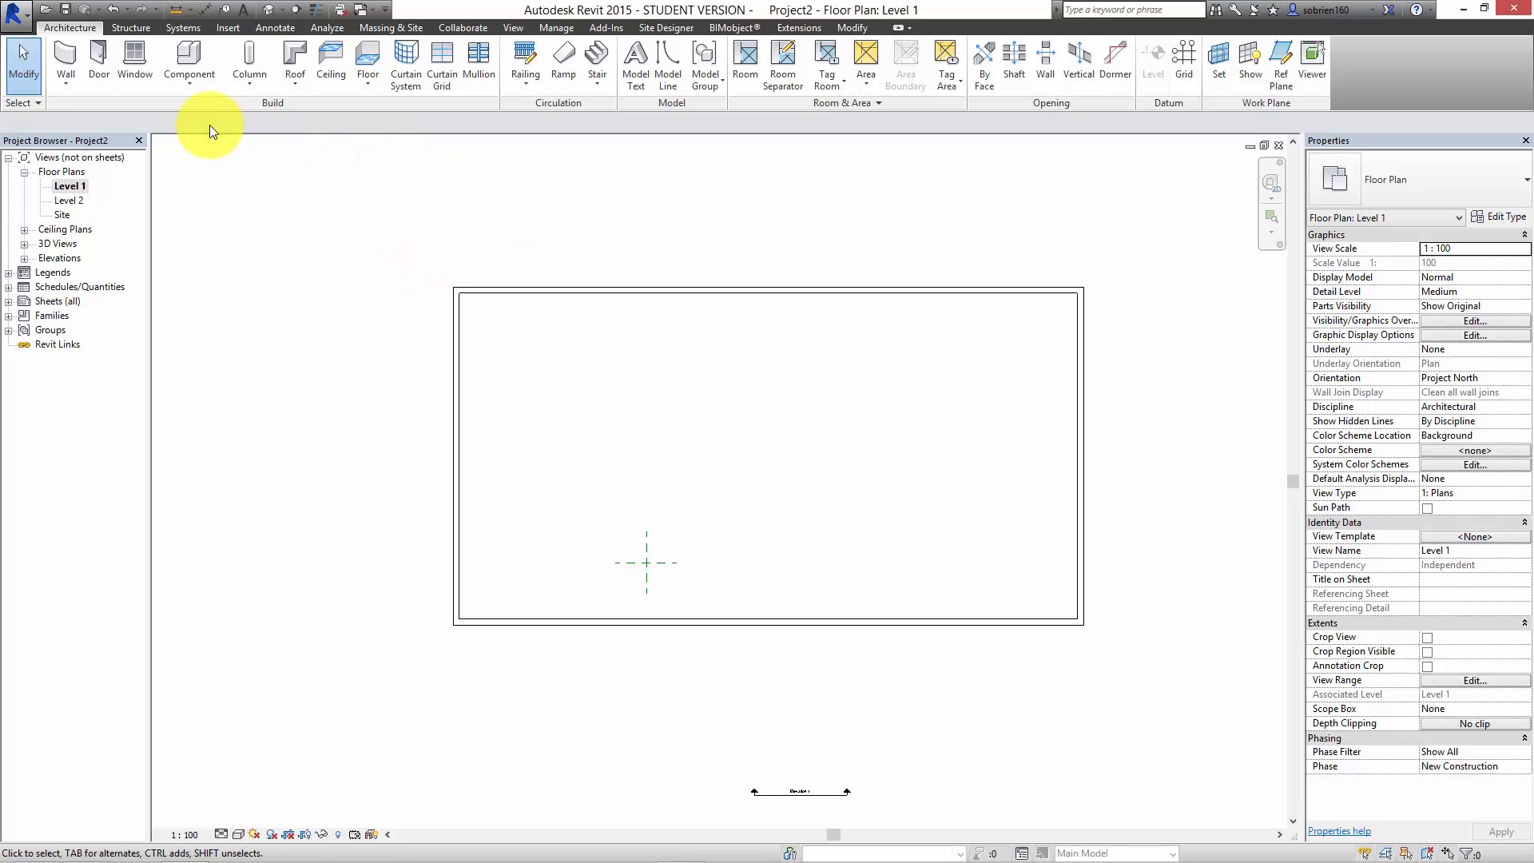
Step: Draw a vertical grid line through the building, about 2850 mm in from the left wall and extending past both long walls
click(1185, 59)
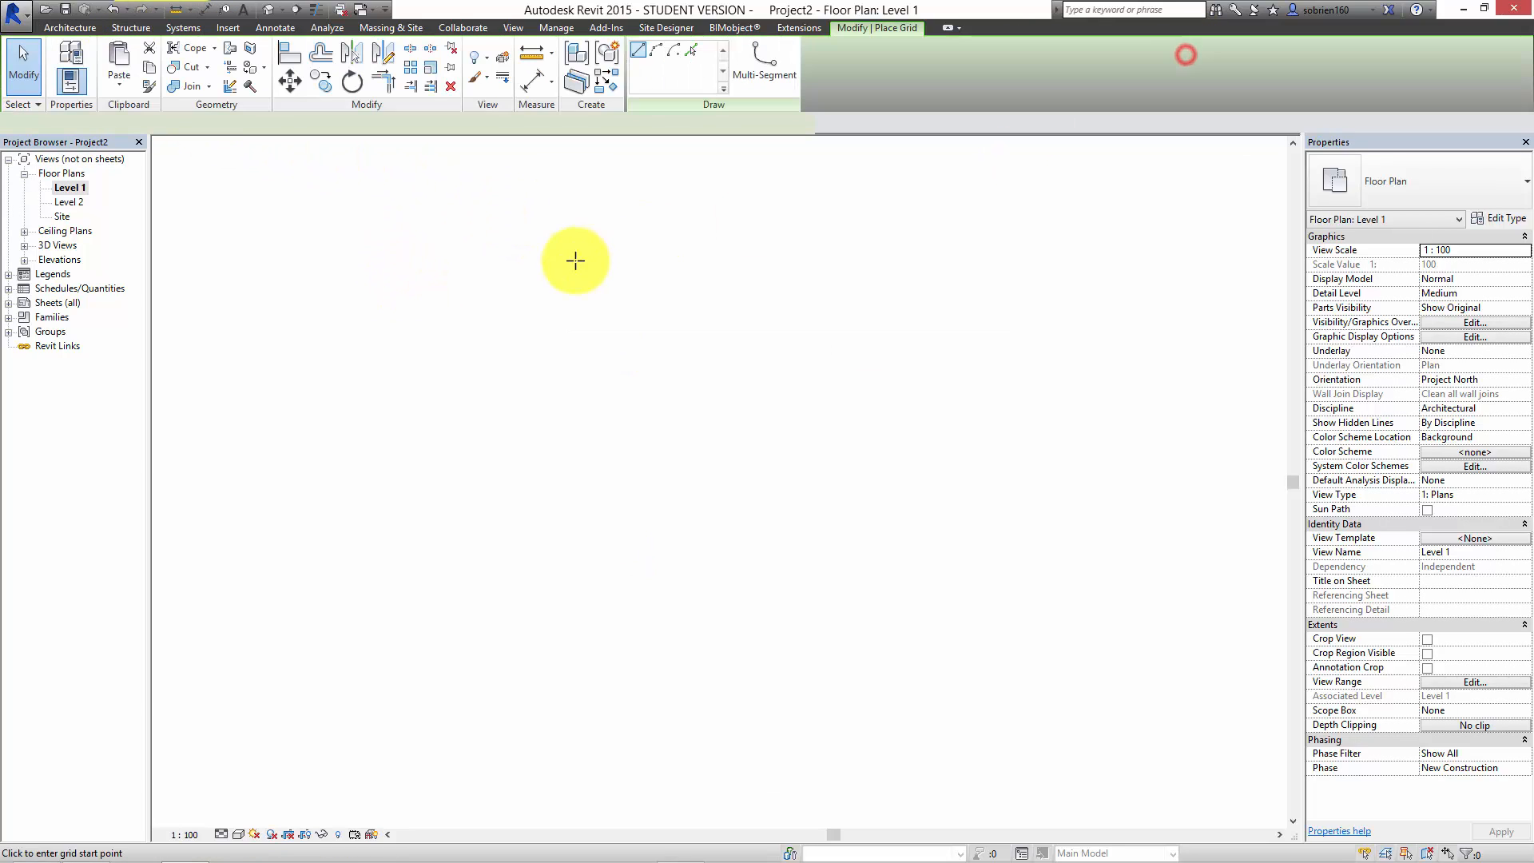
click(504, 228)
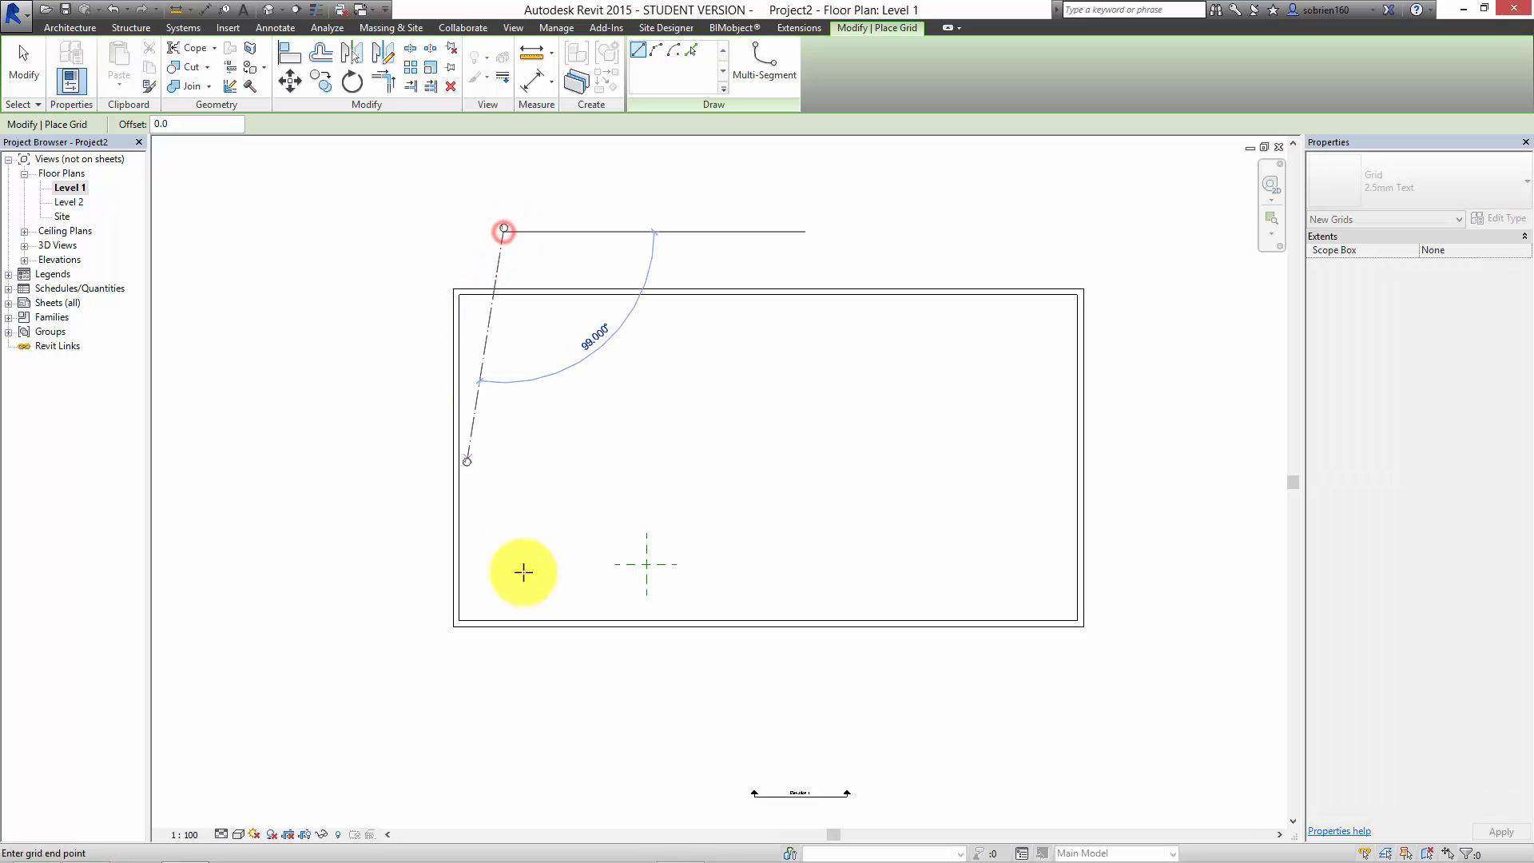
click(508, 716)
scroll(499, 244, up, 4)
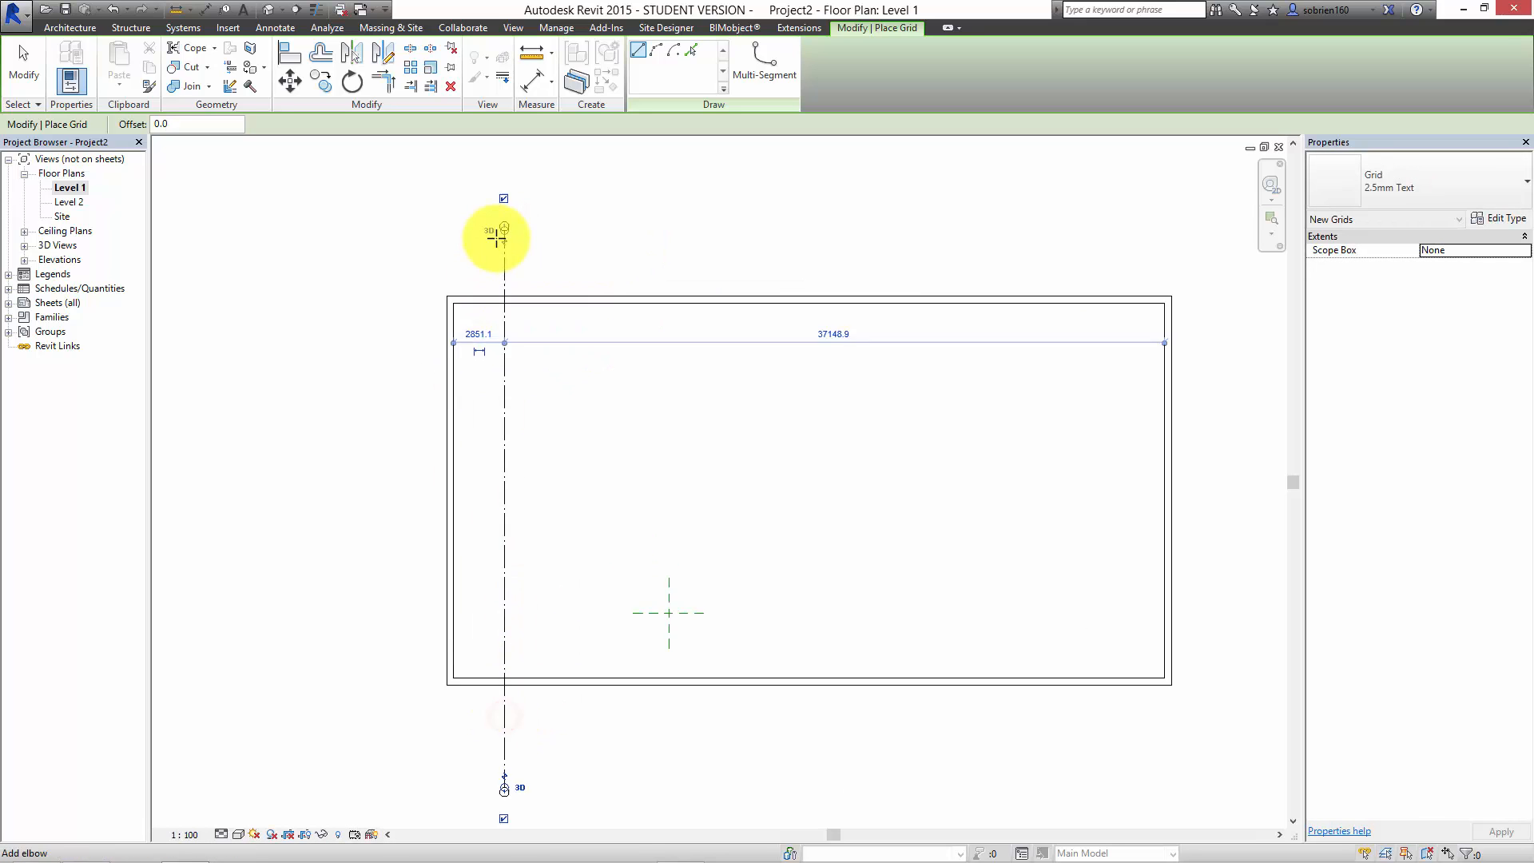
key(Escape)
key(Escape)
Step: Array the vertical grid line to the right as 15 ungrouped grid lines spaced 3600 mm apart
click(508, 262)
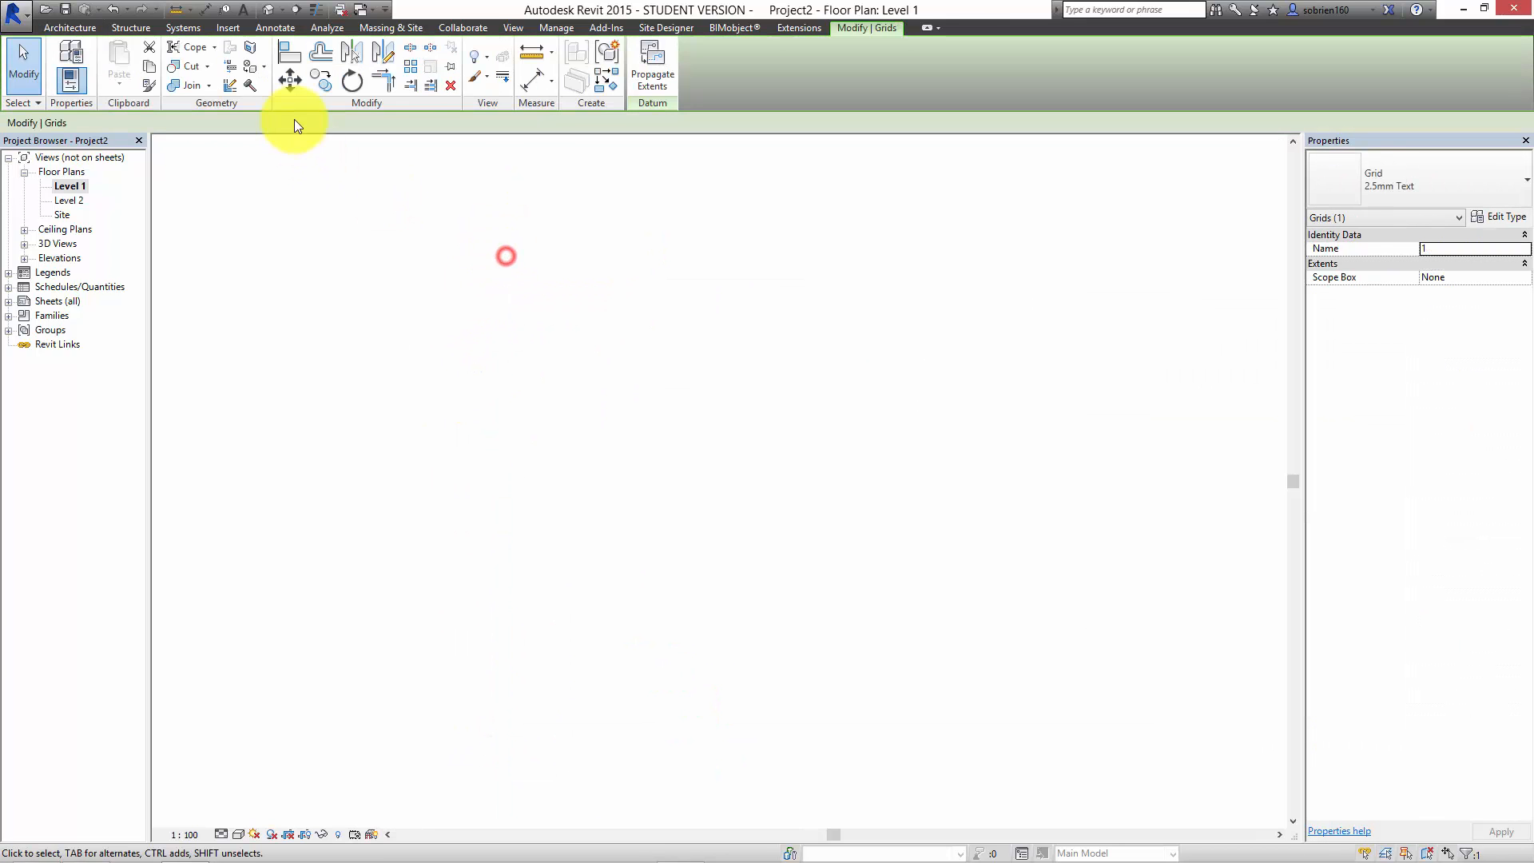
click(411, 65)
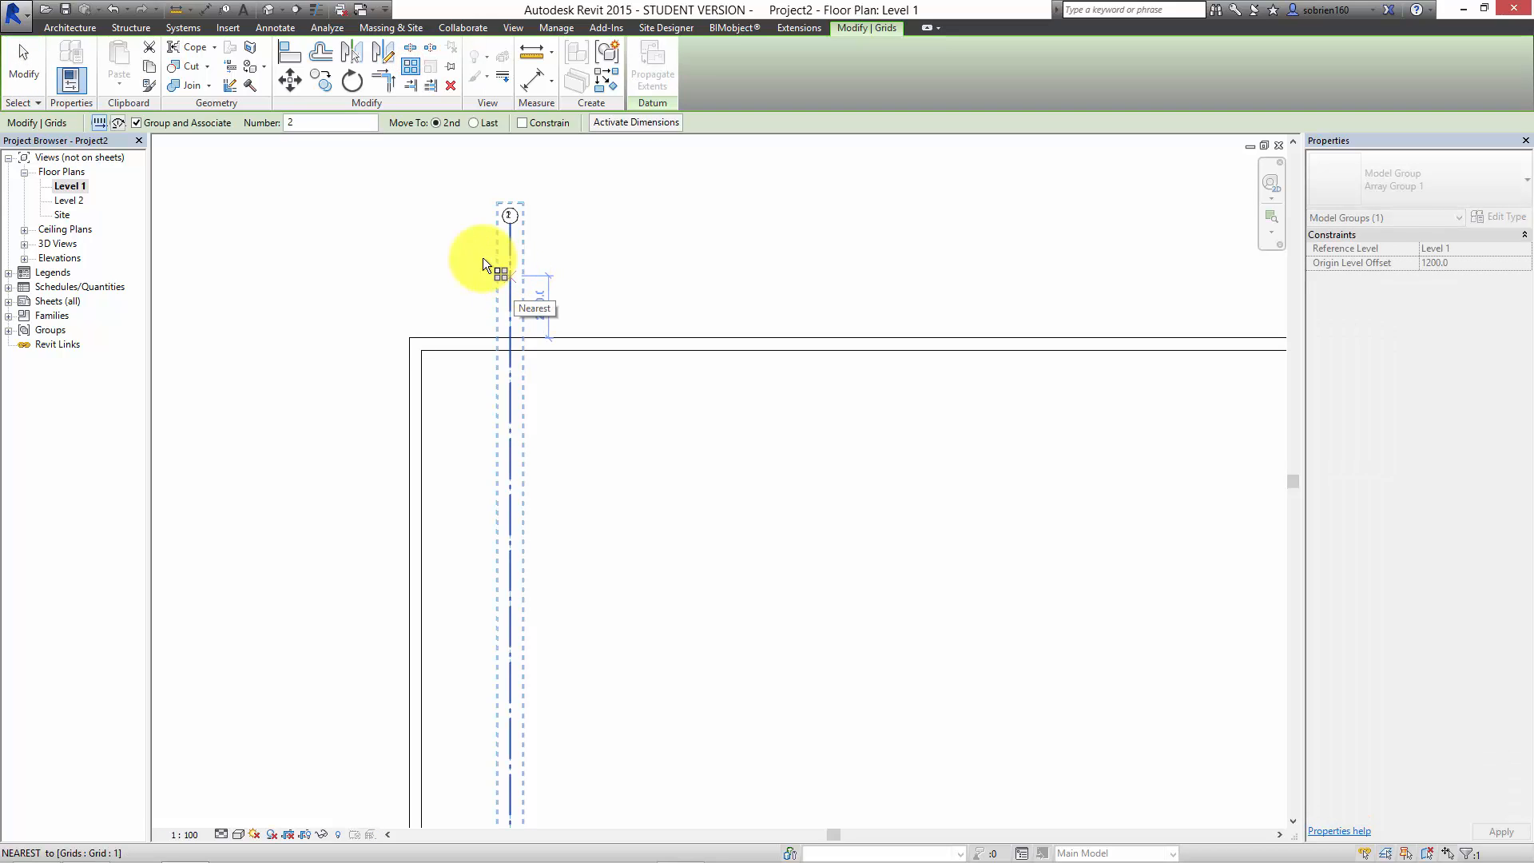
click(136, 123)
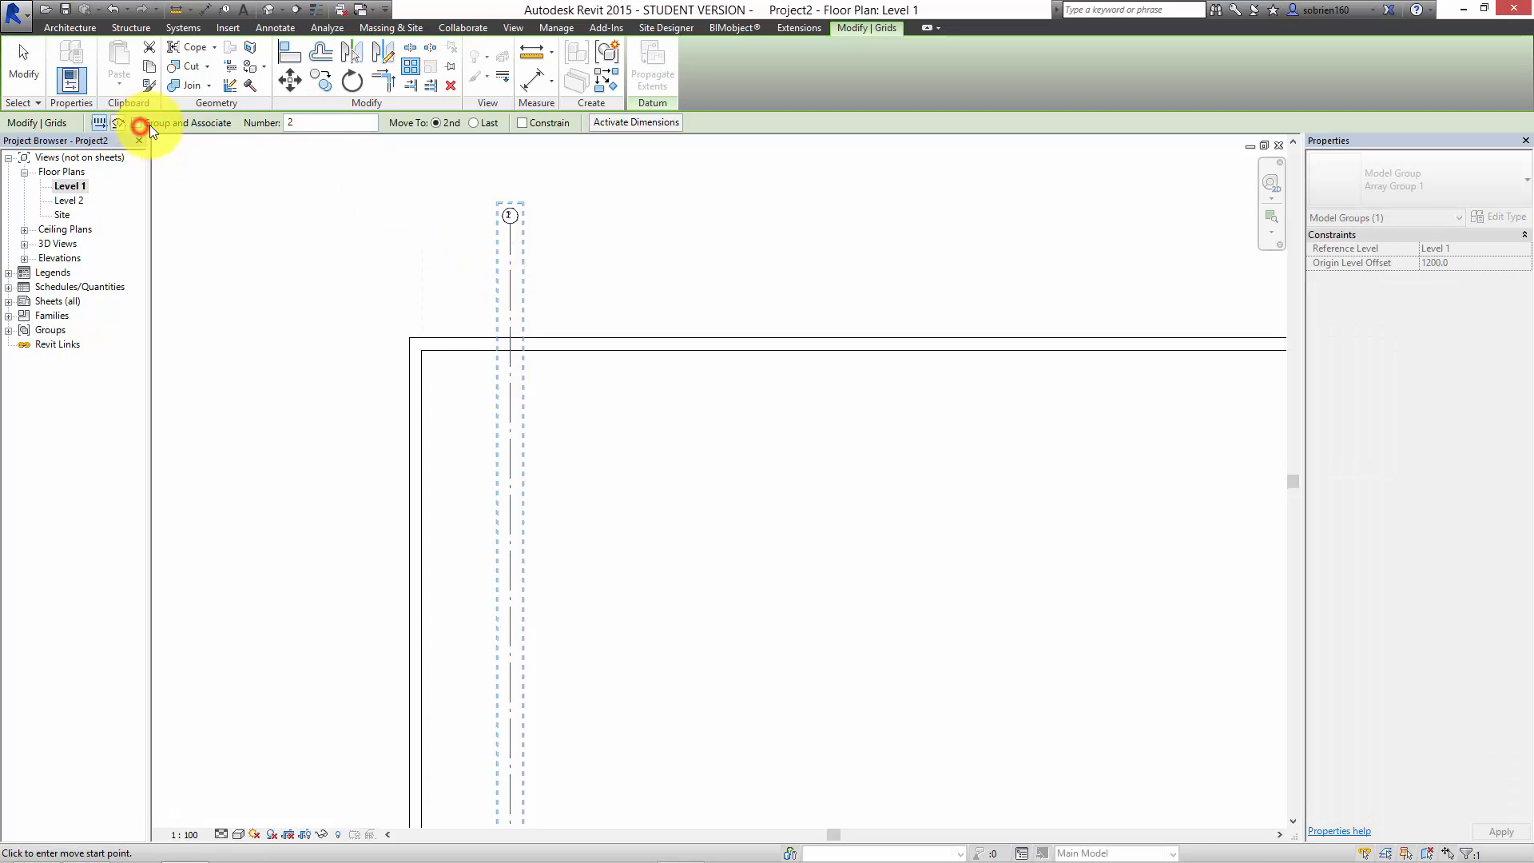
click(318, 122)
text(1)
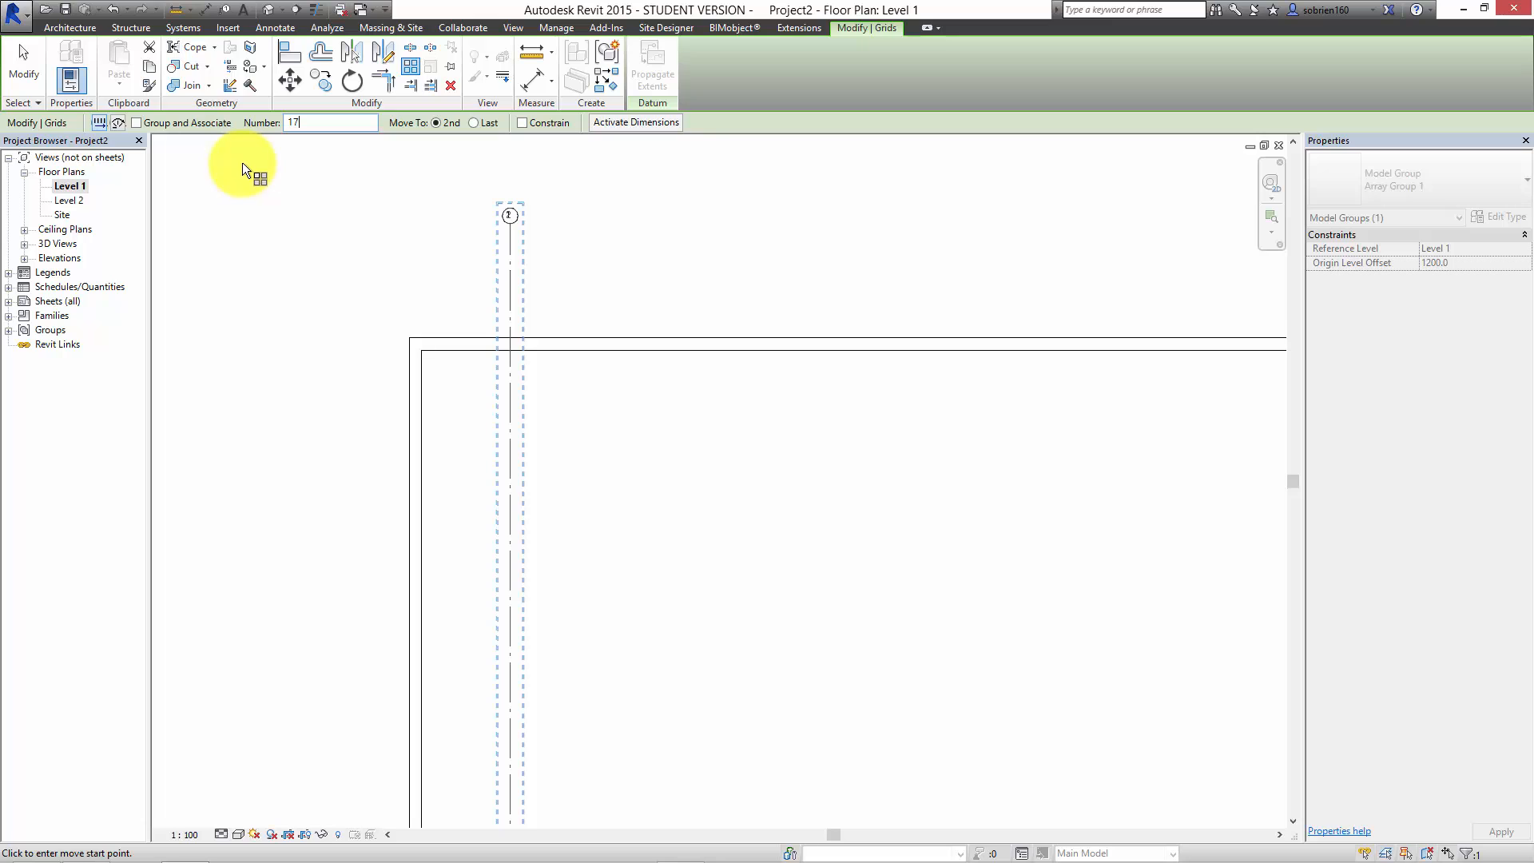
text(5)
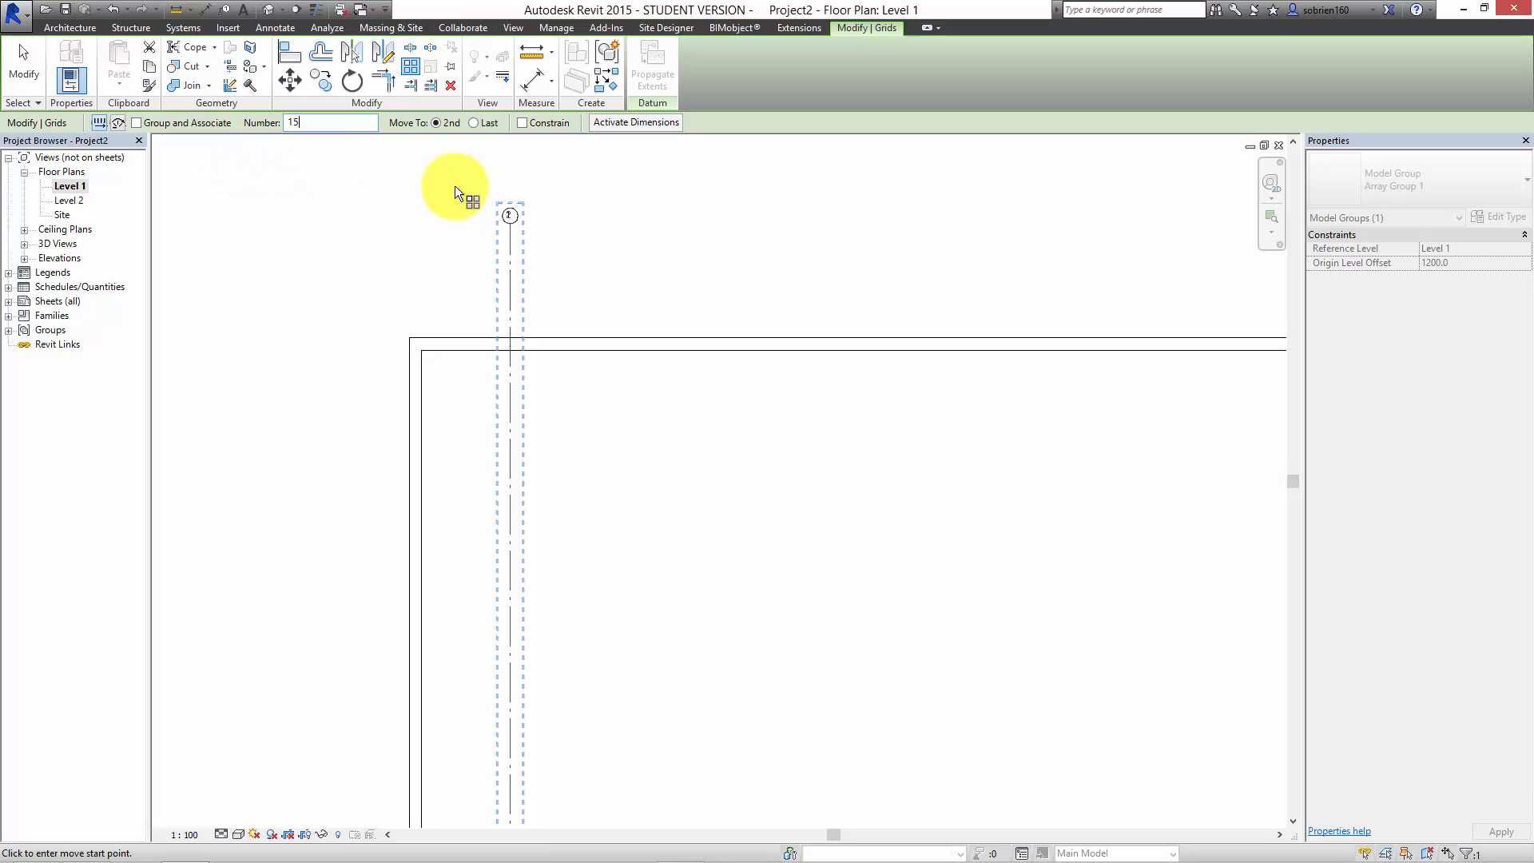
click(510, 262)
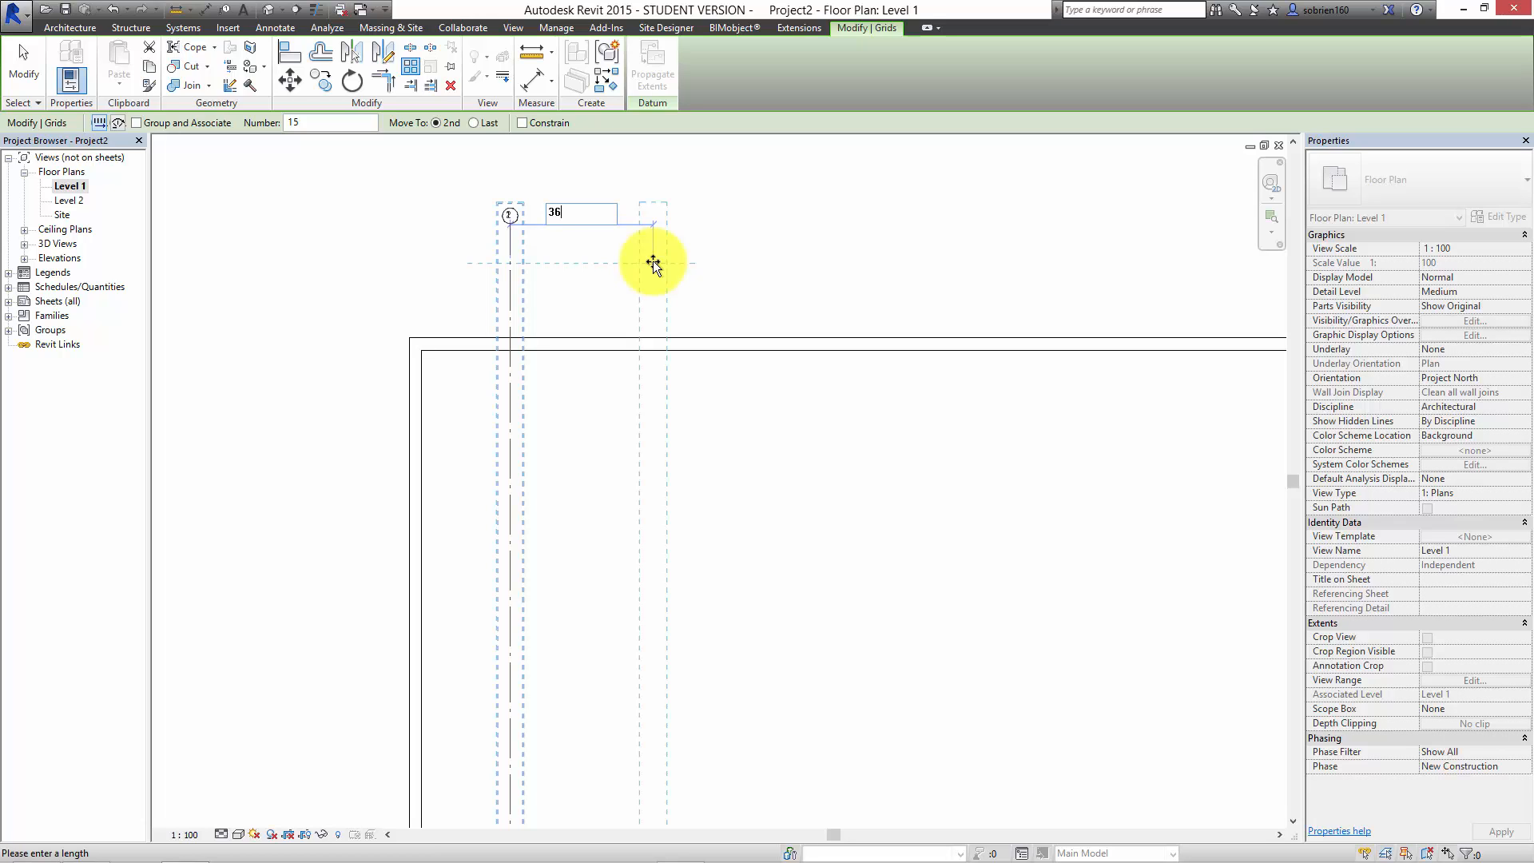
key(Return)
scroll(943, 323, down, 6)
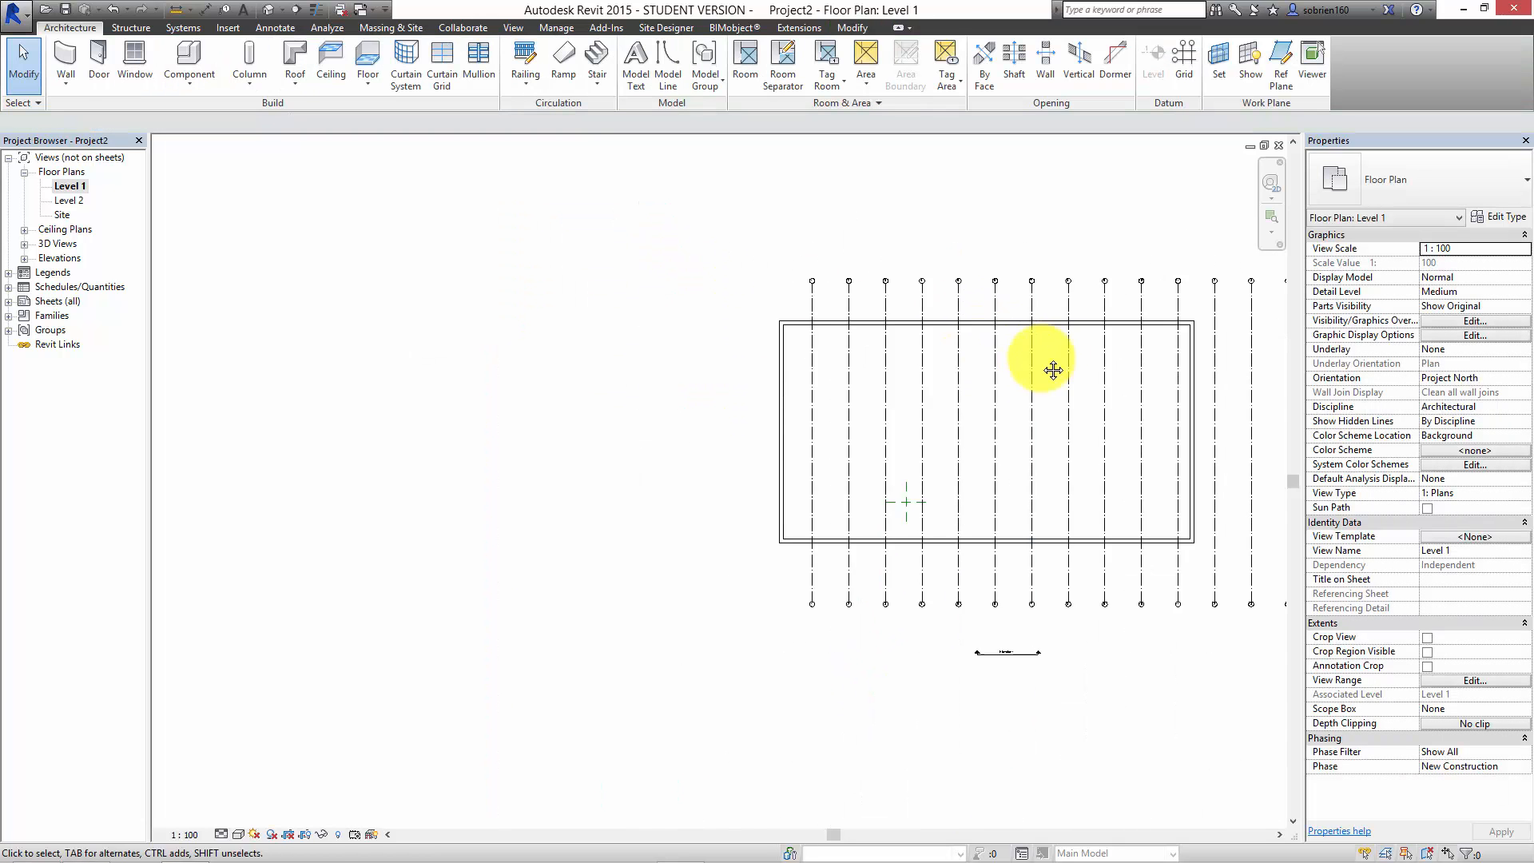
scroll(854, 446, up, 2)
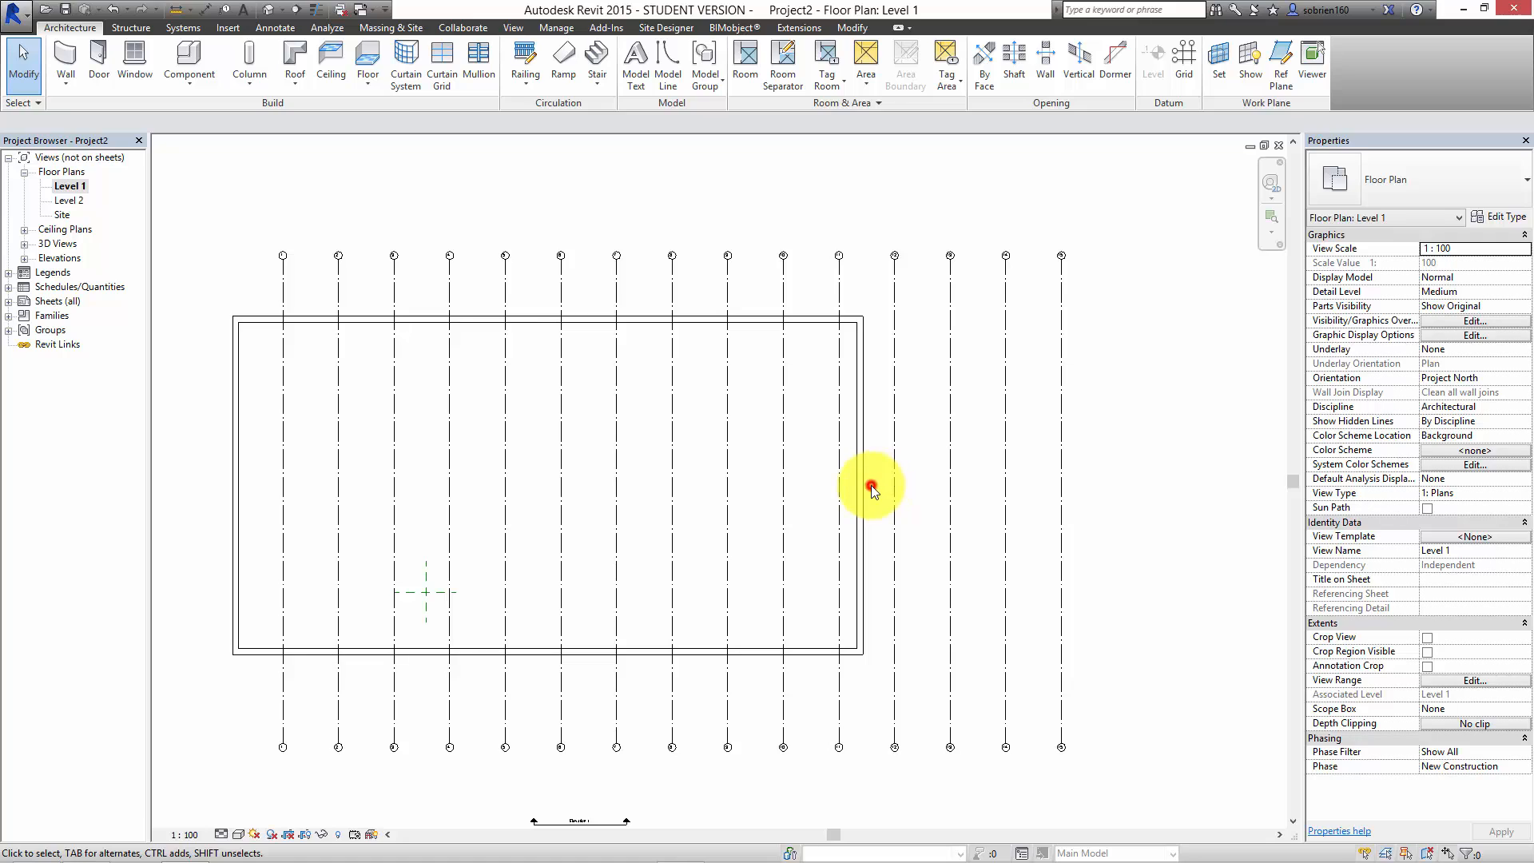
Step: Move the right wall onto the last vertical grid line and the left wall onto grid 1
drag(870, 490, 1062, 441)
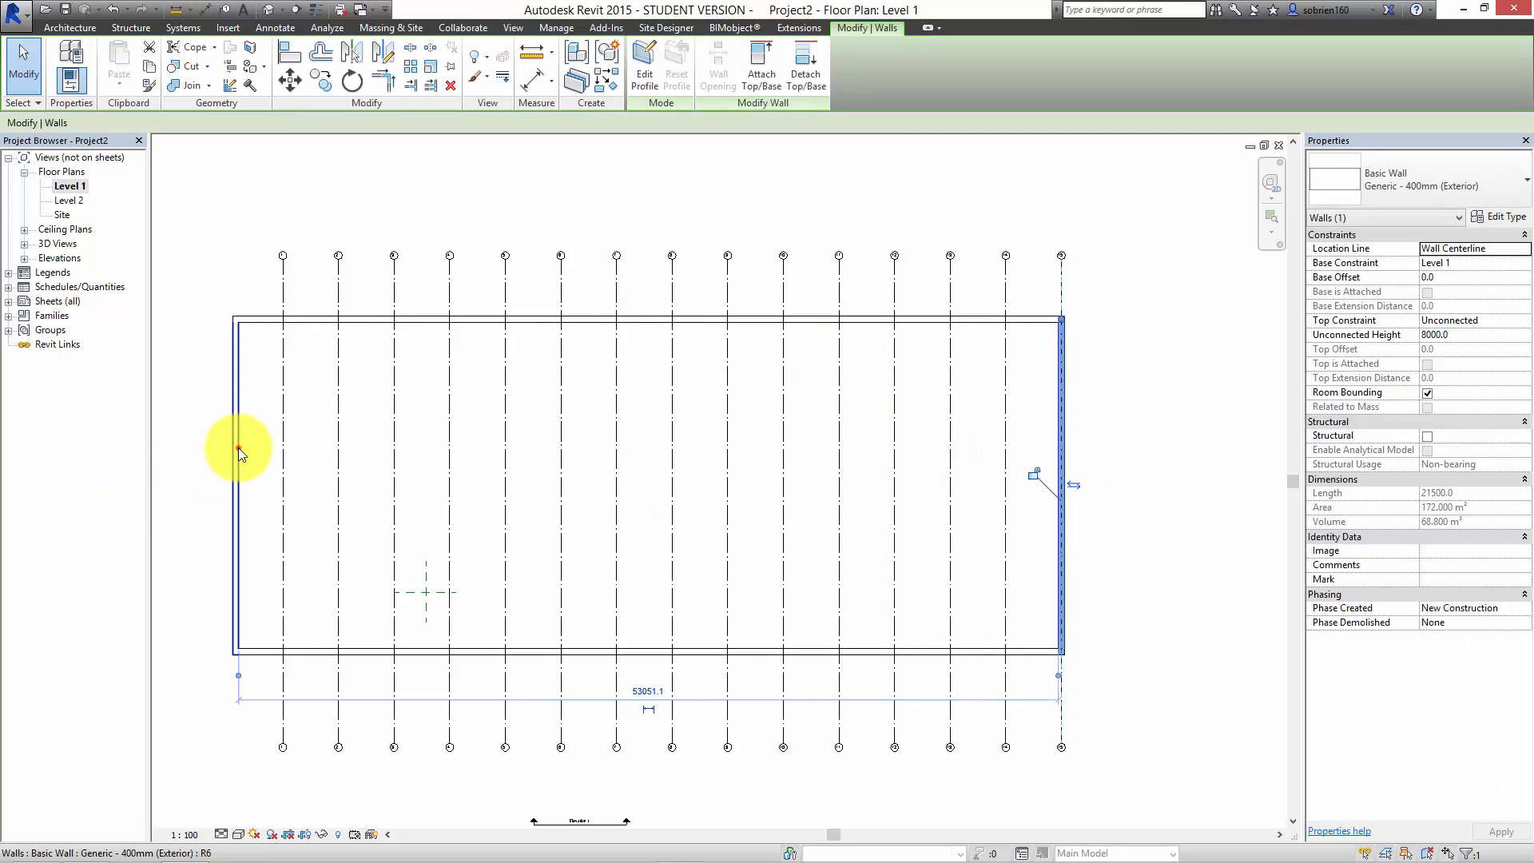
drag(238, 447, 265, 465)
click(168, 427)
middle_drag(294, 401, 451, 395)
scroll(317, 200, up, 1)
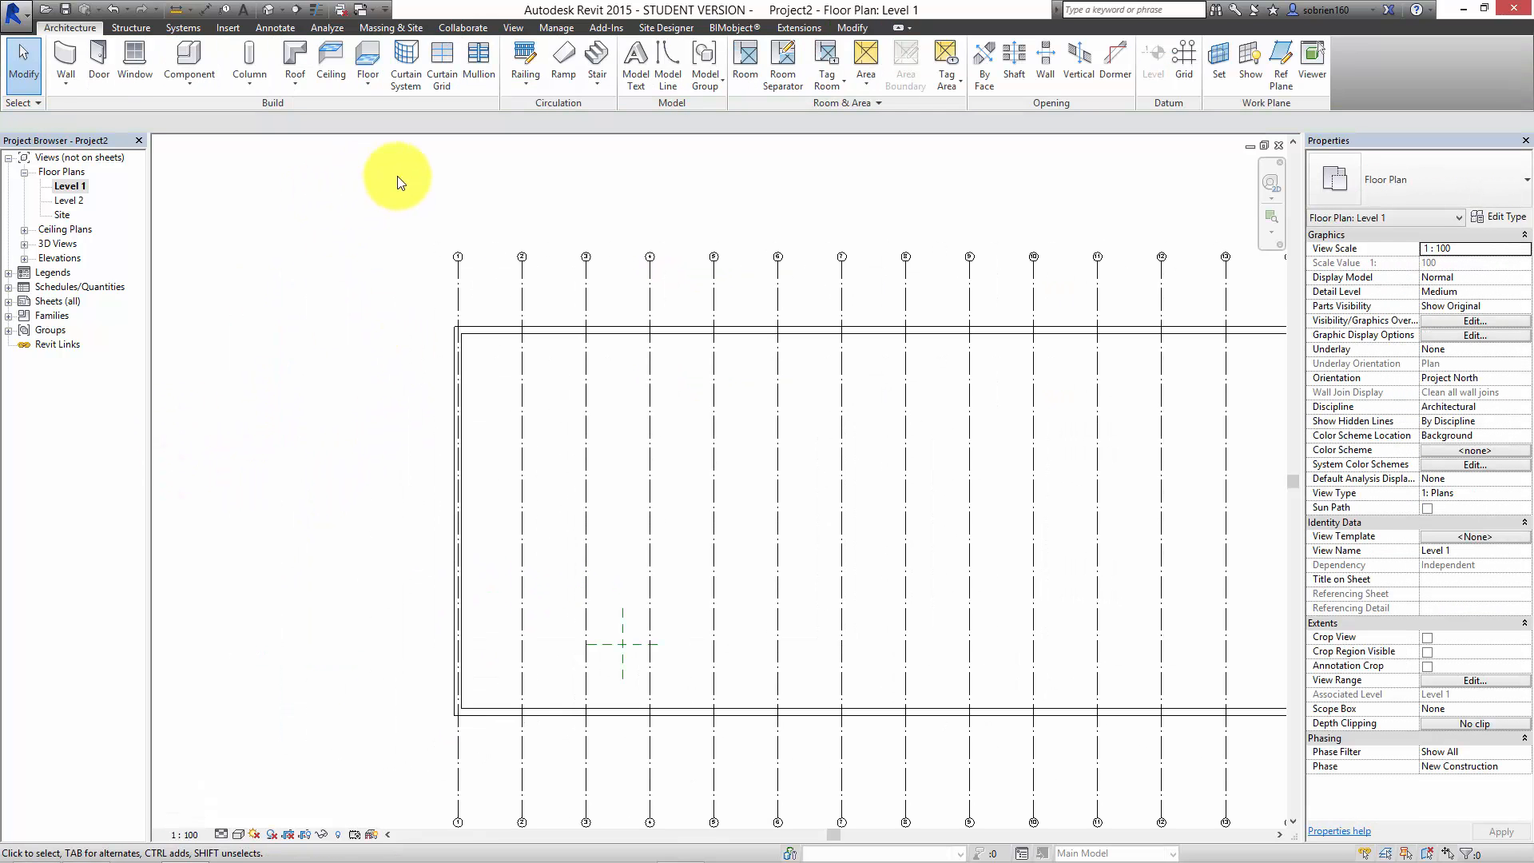
Step: Draw a horizontal grid line about 890 mm above the upper wall, extending past both side walls
click(1196, 72)
scroll(702, 329, down, 1)
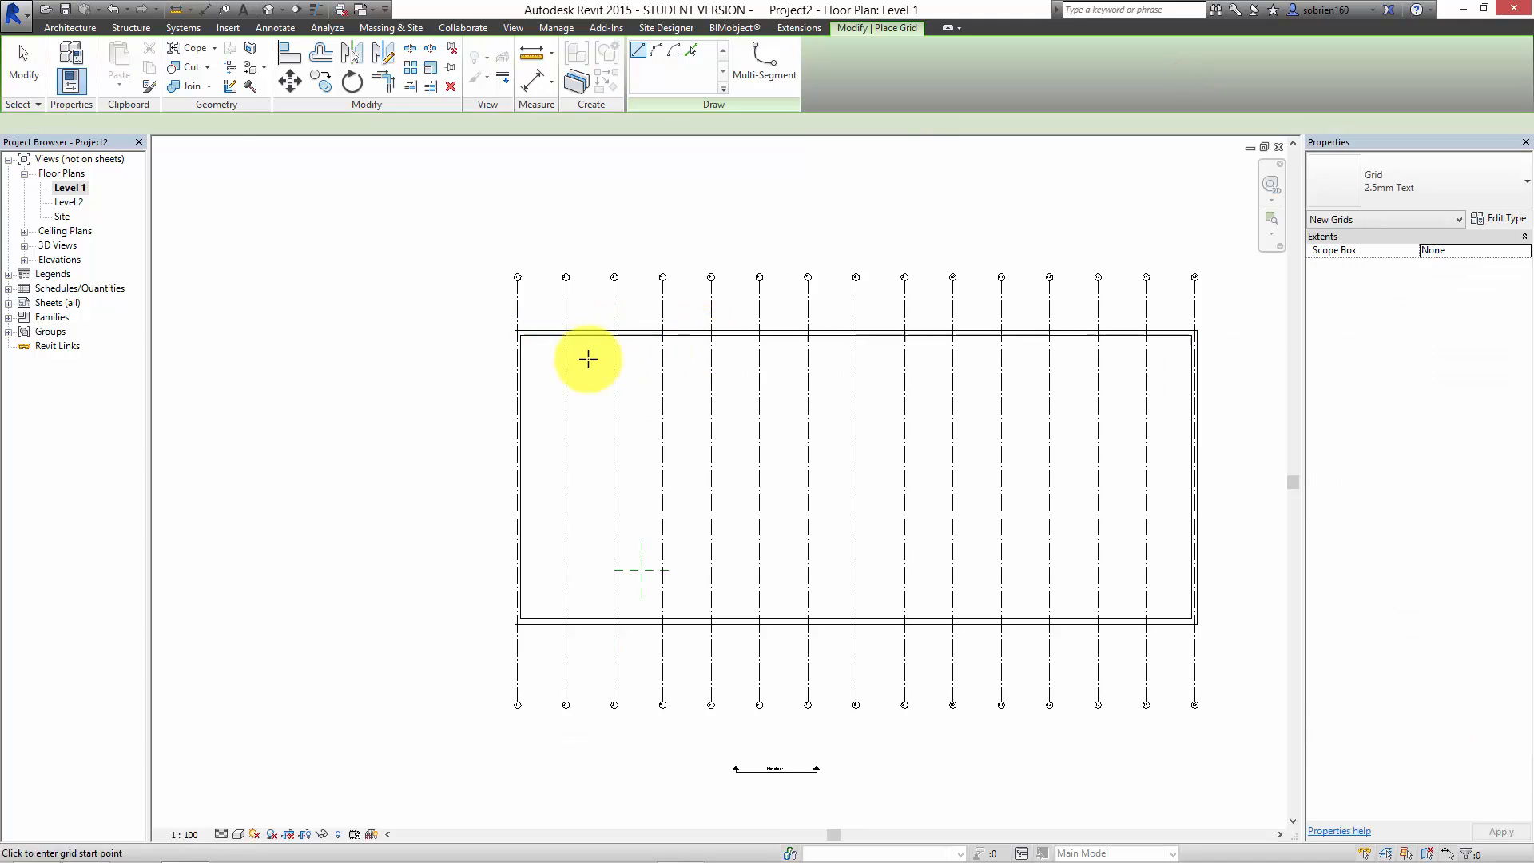
middle_drag(435, 352, 325, 364)
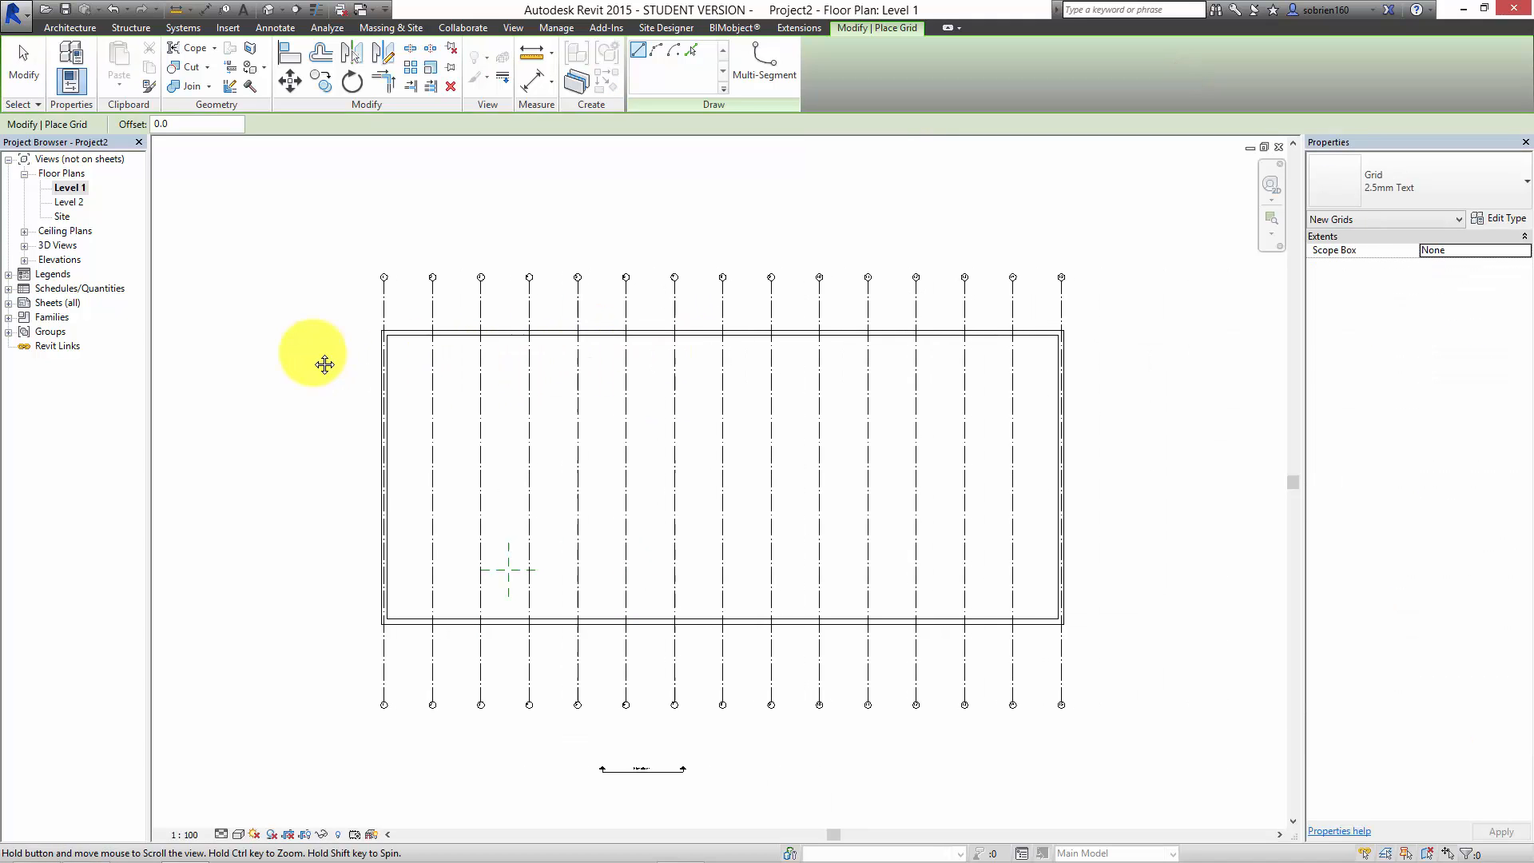
click(313, 318)
click(1129, 318)
scroll(388, 435, up, 1)
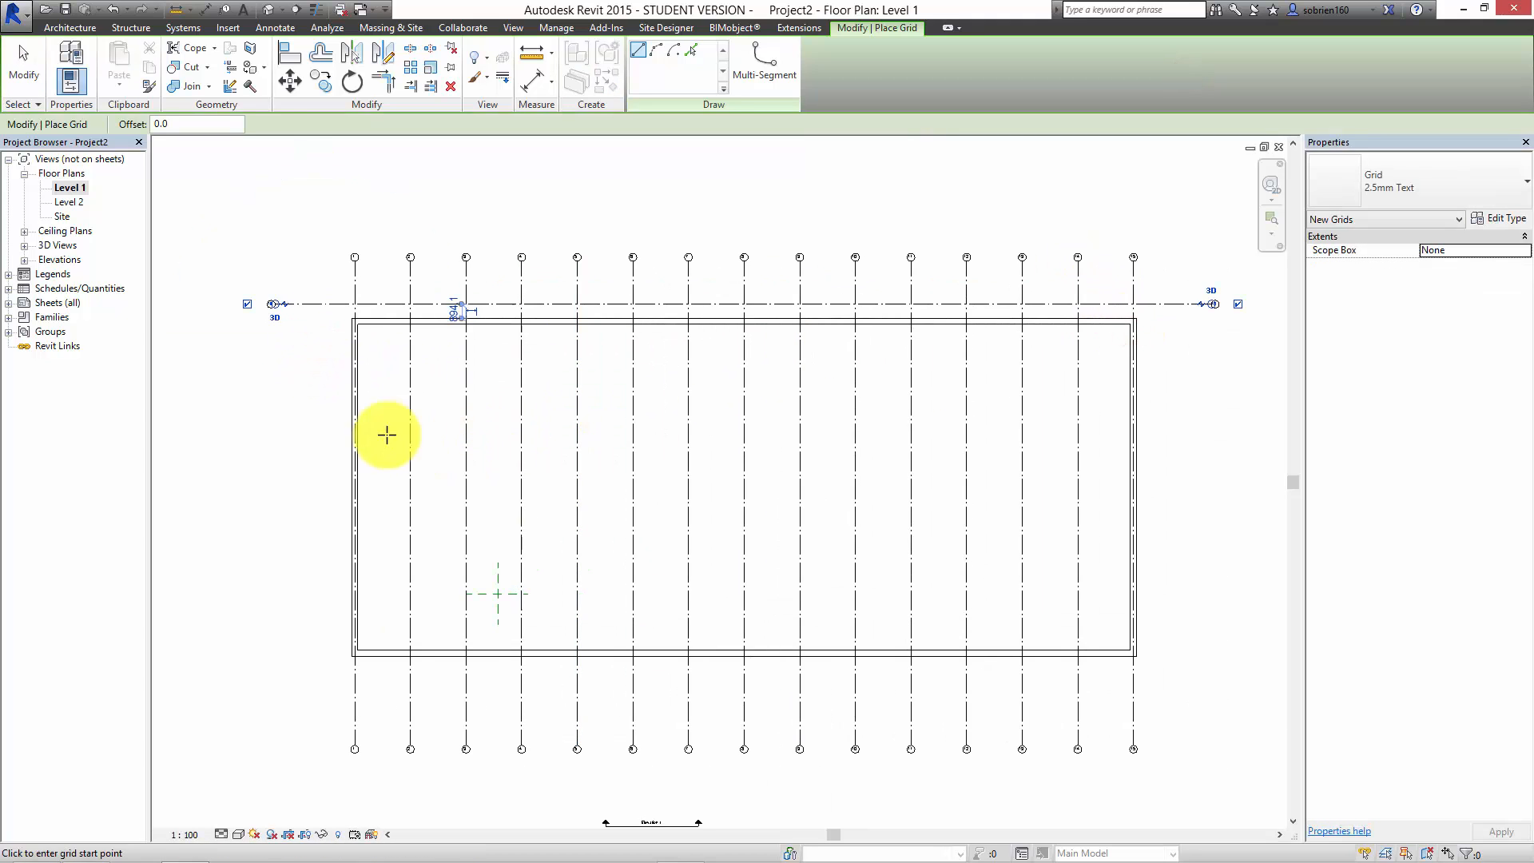
key(Escape)
key(Escape)
Step: Rename the horizontal grid line as a
scroll(154, 257, up, 2)
scroll(416, 246, up, 2)
click(439, 325)
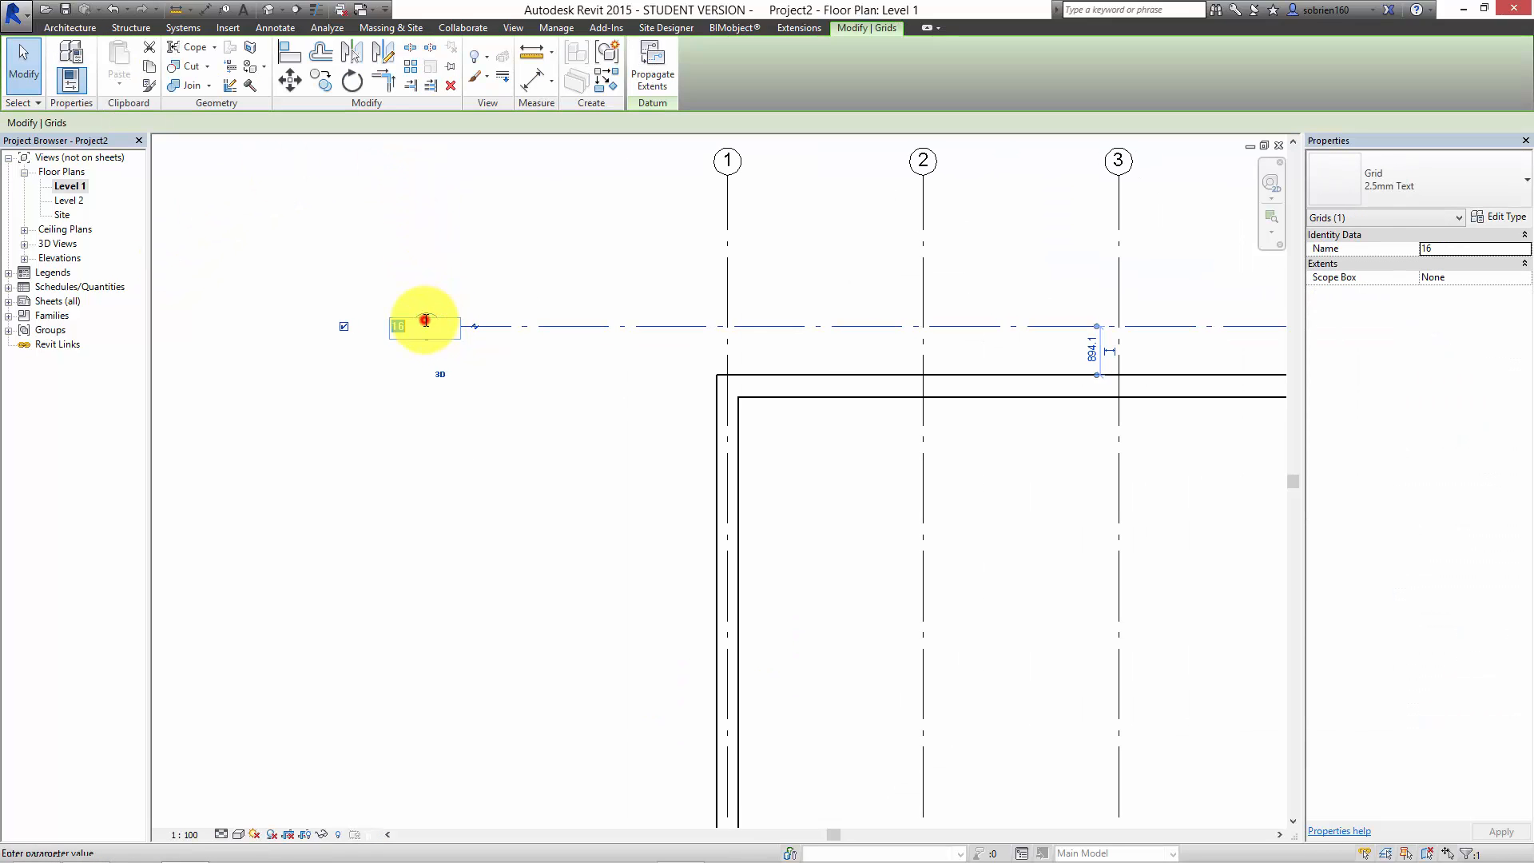
text(a)
click(422, 416)
click(463, 415)
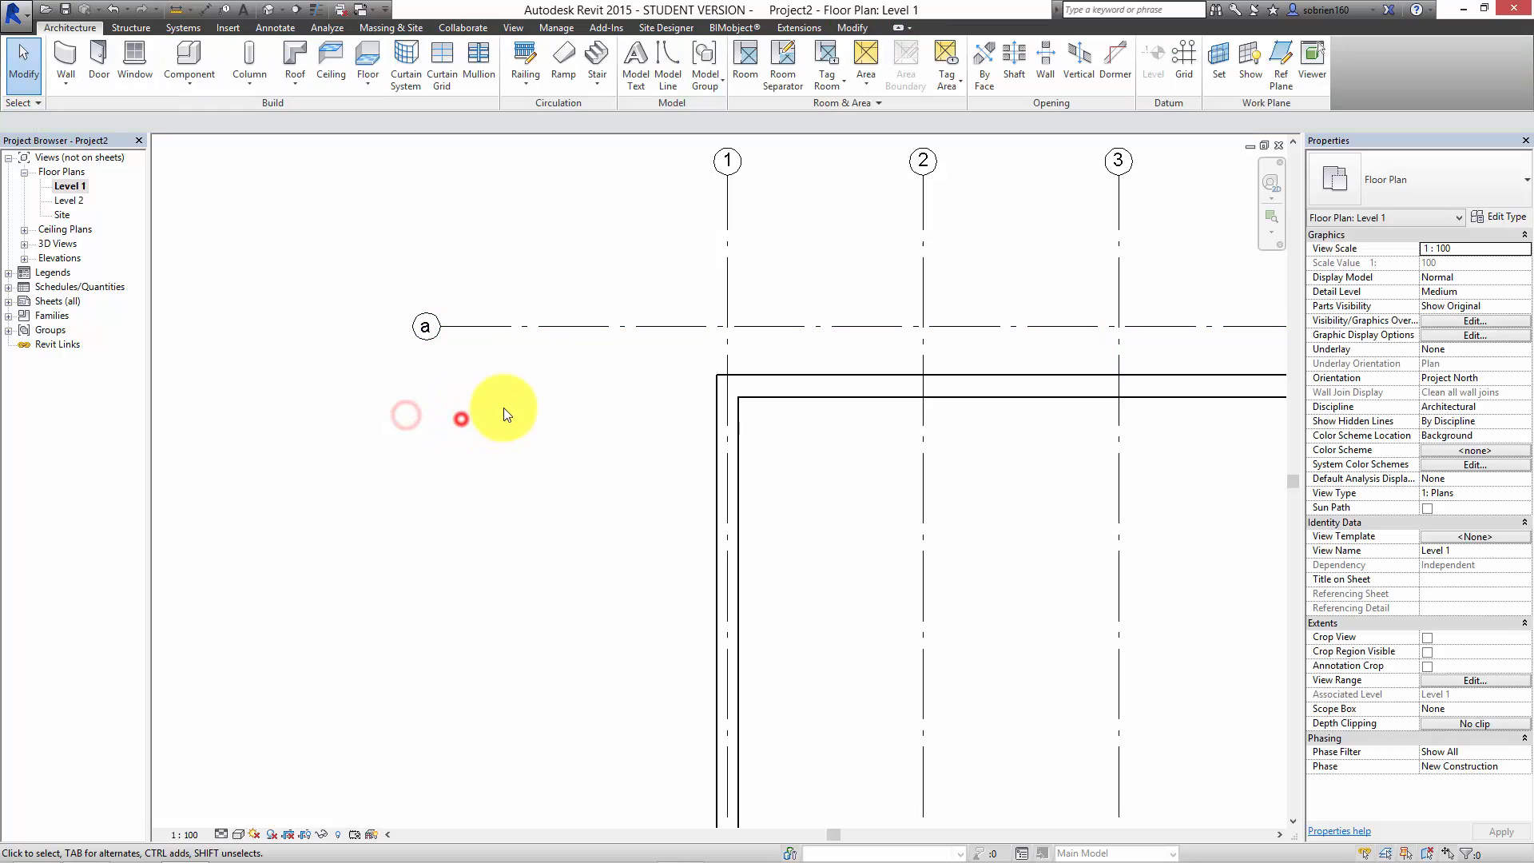
Step: Array grid a downward as 12 ungrouped horizontal grid lines spaced 3600 mm apart
scroll(538, 408, down, 3)
click(554, 358)
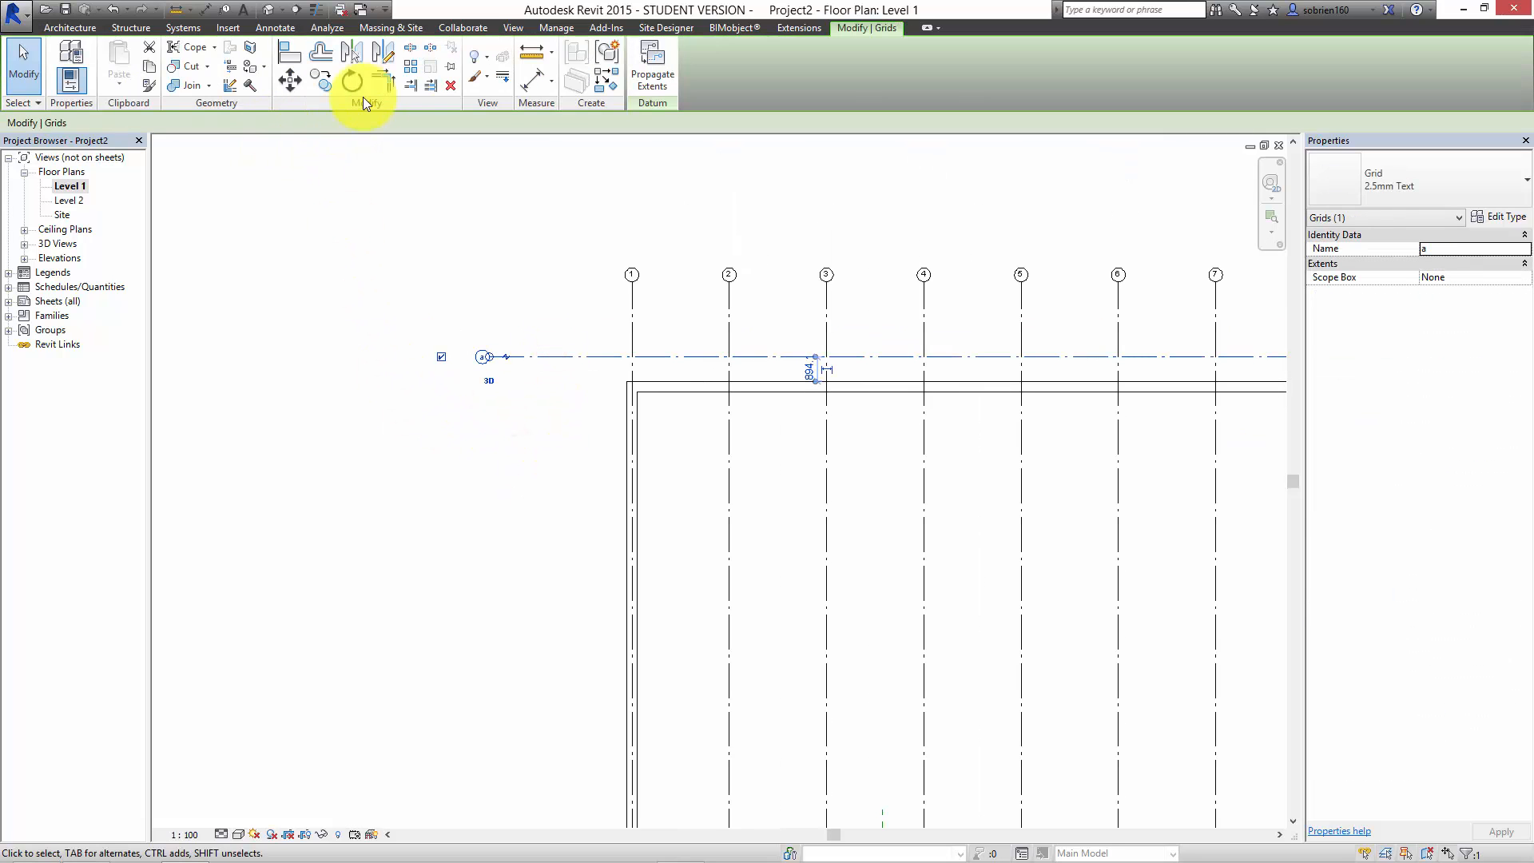
click(408, 70)
double_click(304, 122)
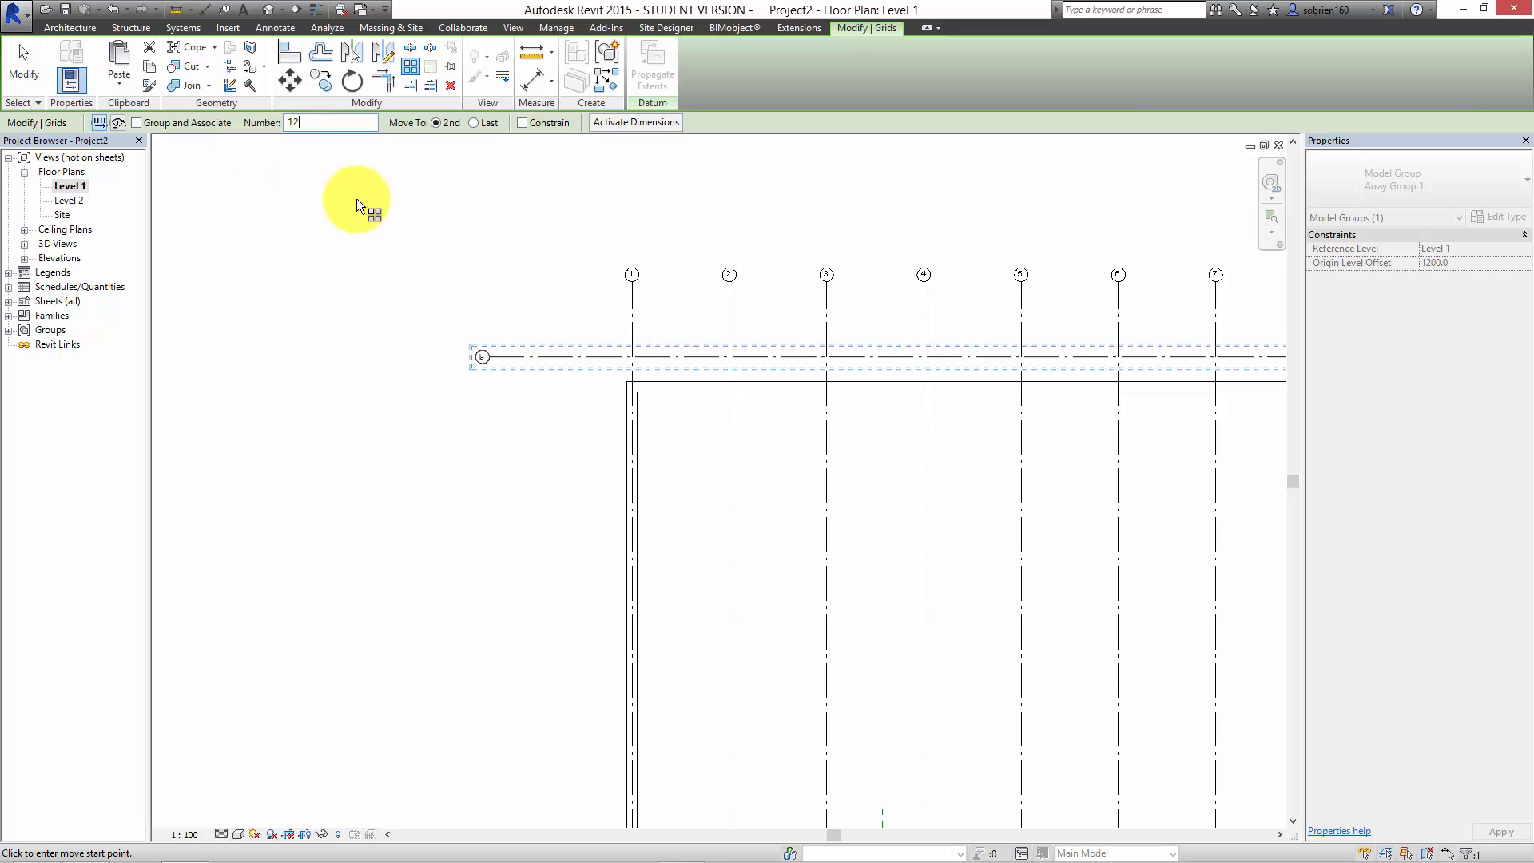
click(522, 357)
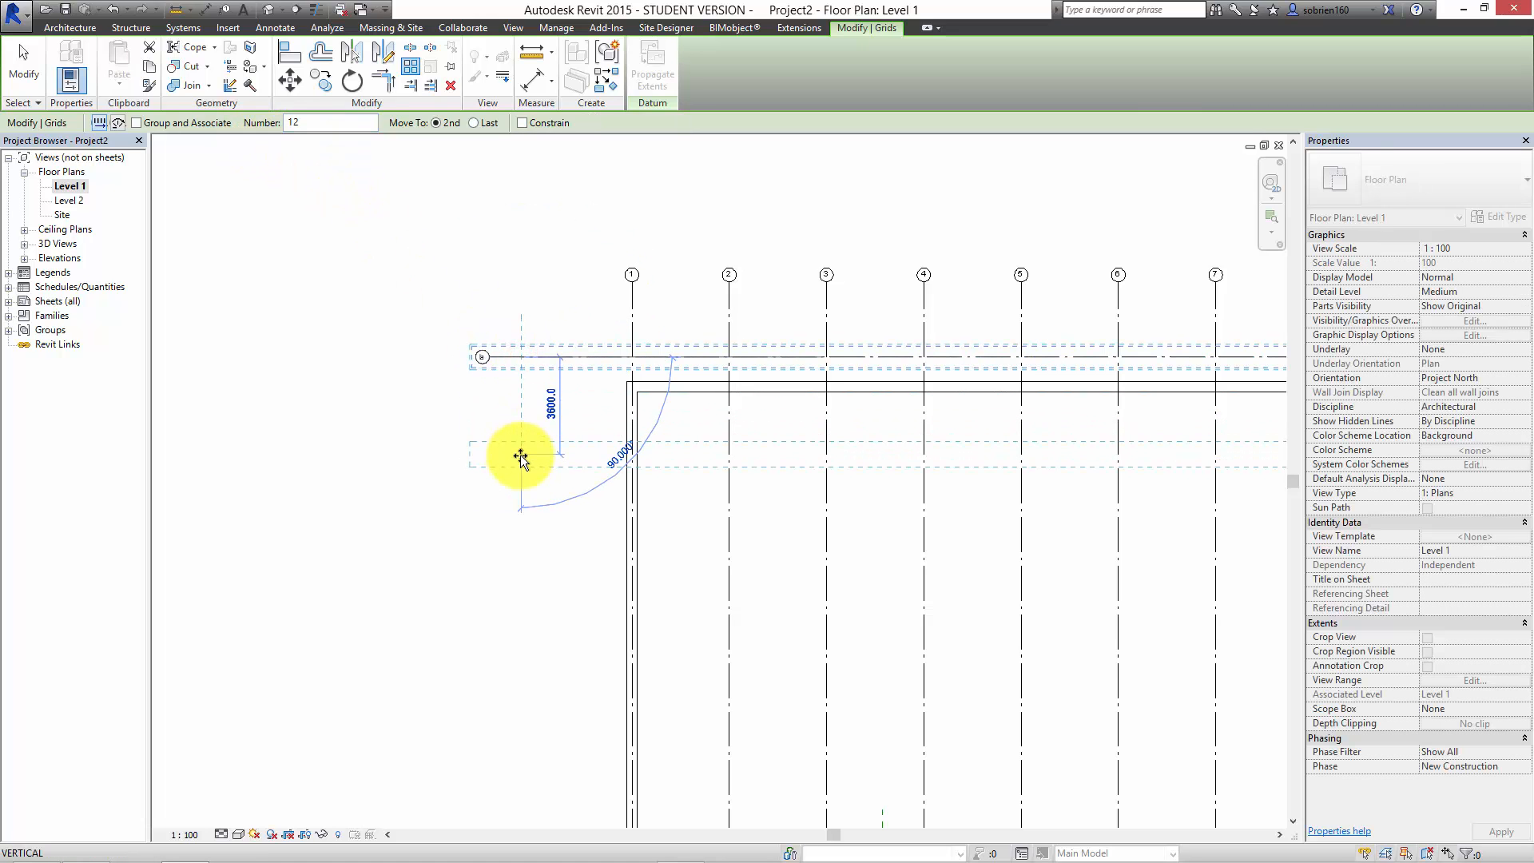
click(520, 456)
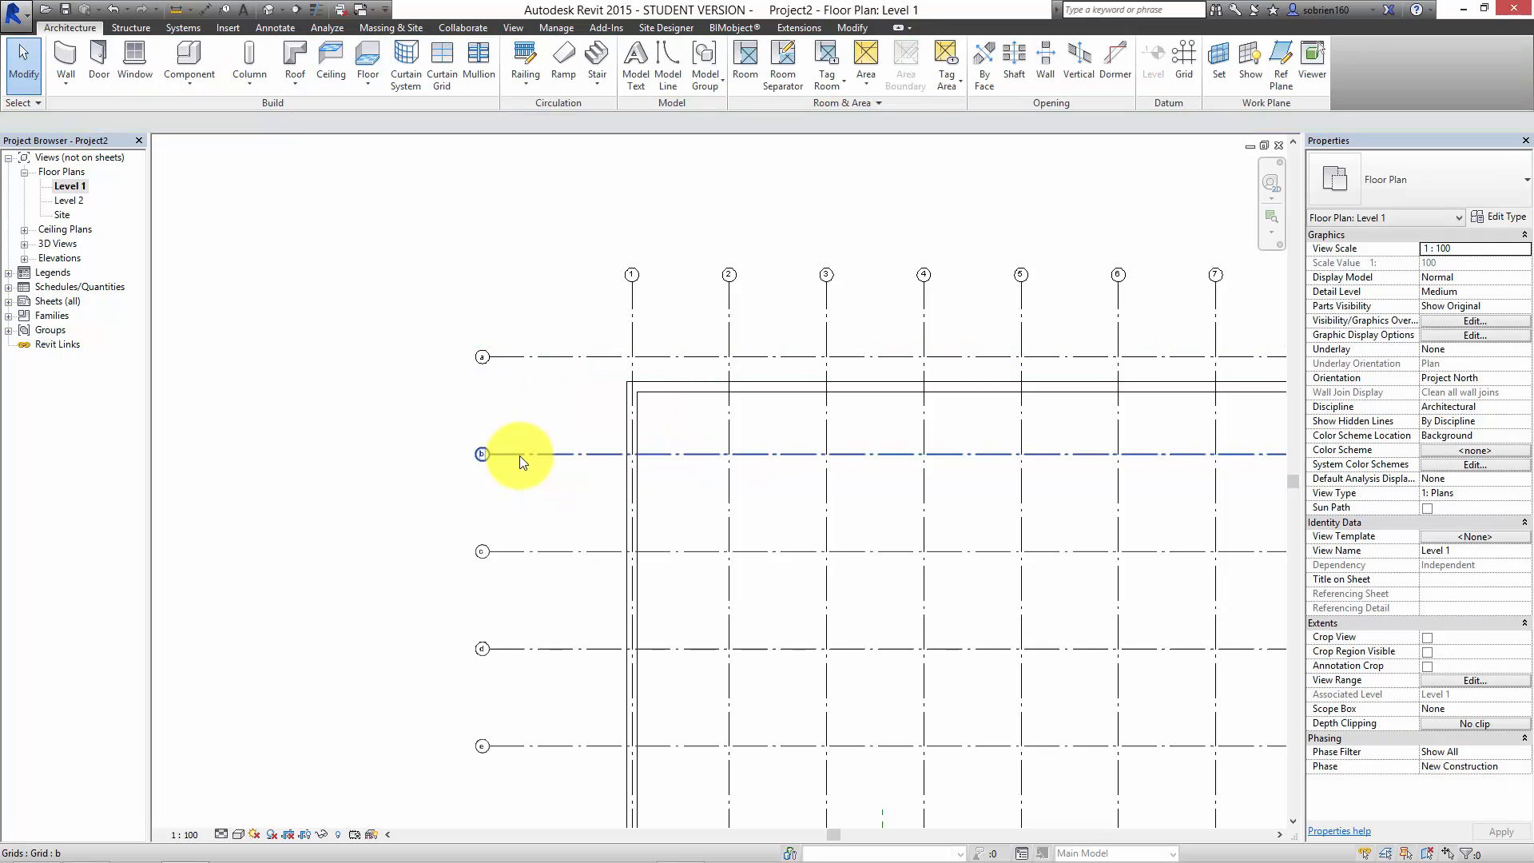
scroll(553, 549, down, 2)
scroll(515, 593, up, 2)
scroll(637, 379, down, 1)
Step: Move the upper exterior wall up so its inner face lies on grid a
middle_drag(667, 242, 542, 348)
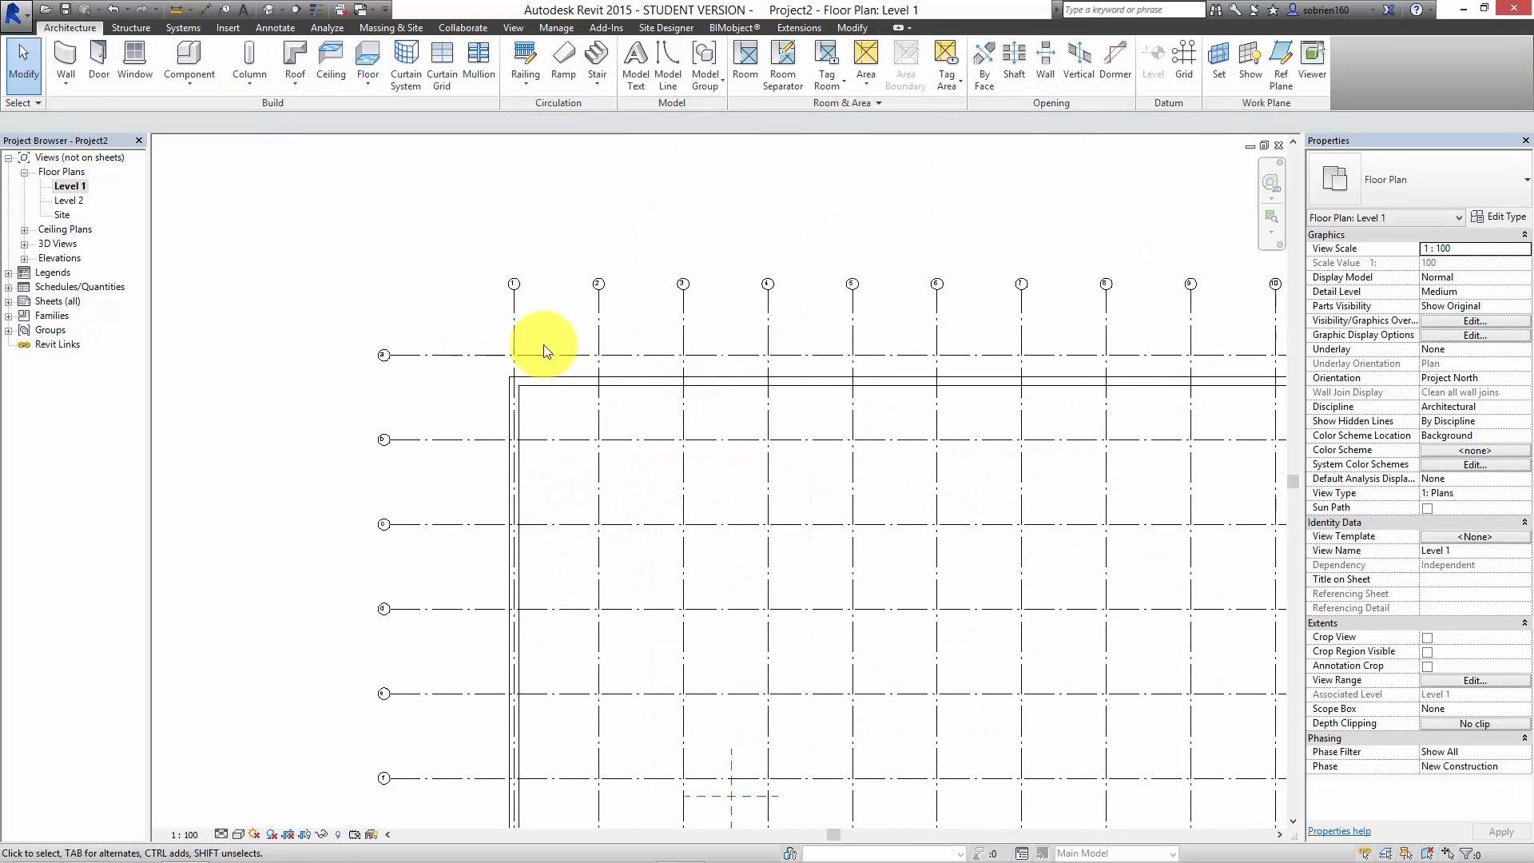
scroll(638, 356, up, 4)
drag(668, 403, 635, 348)
key(Escape)
Step: Move the left exterior wall outward so its inner face lies on grid 1
click(428, 468)
scroll(452, 445, up, 5)
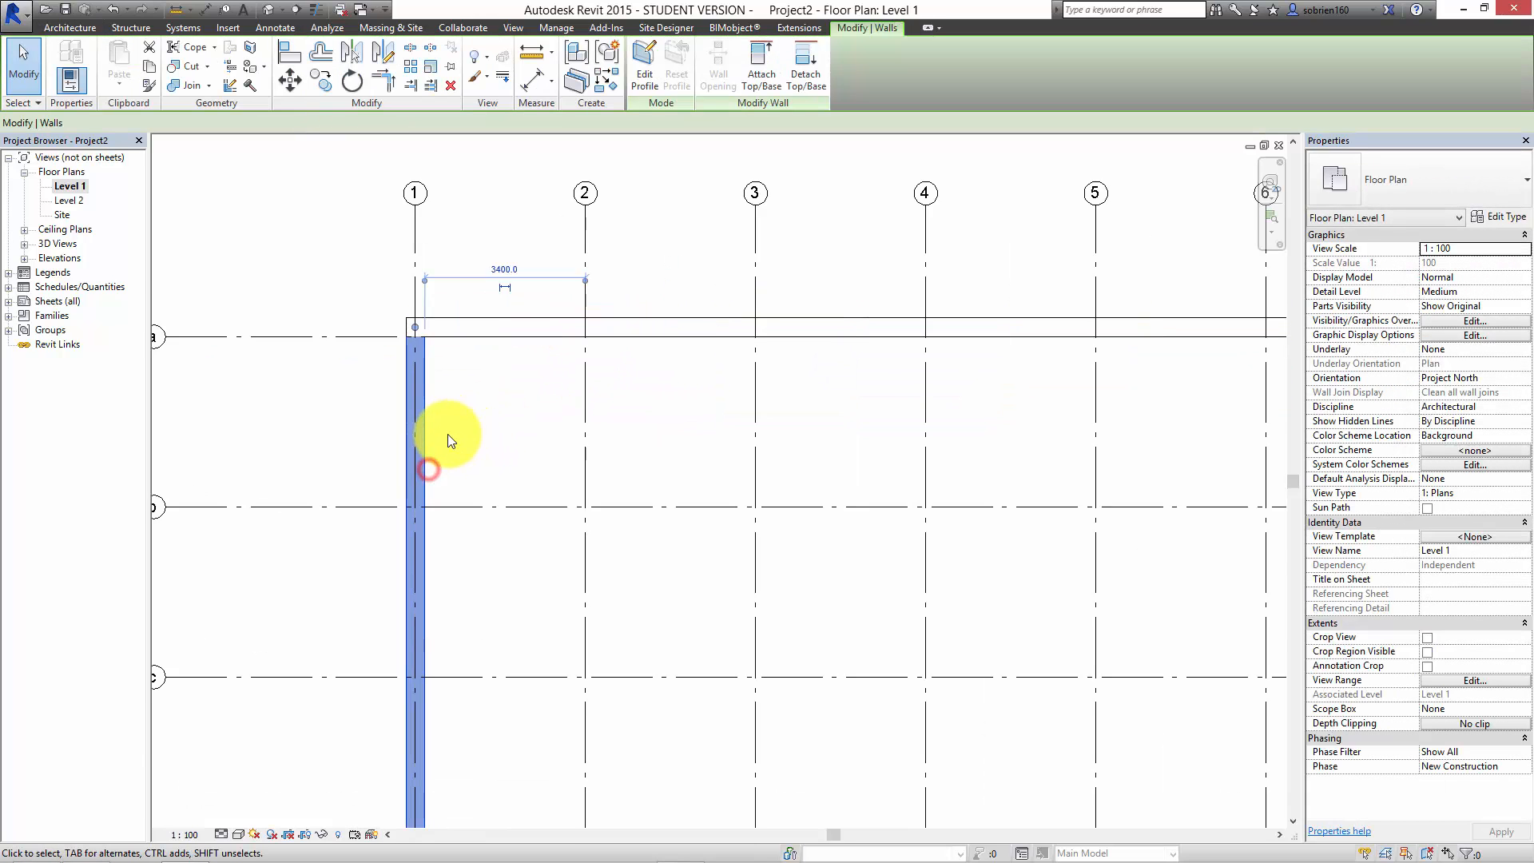
mouse_move(408, 481)
mouse_down()
mouse_move(338, 482)
mouse_move(394, 466)
mouse_up()
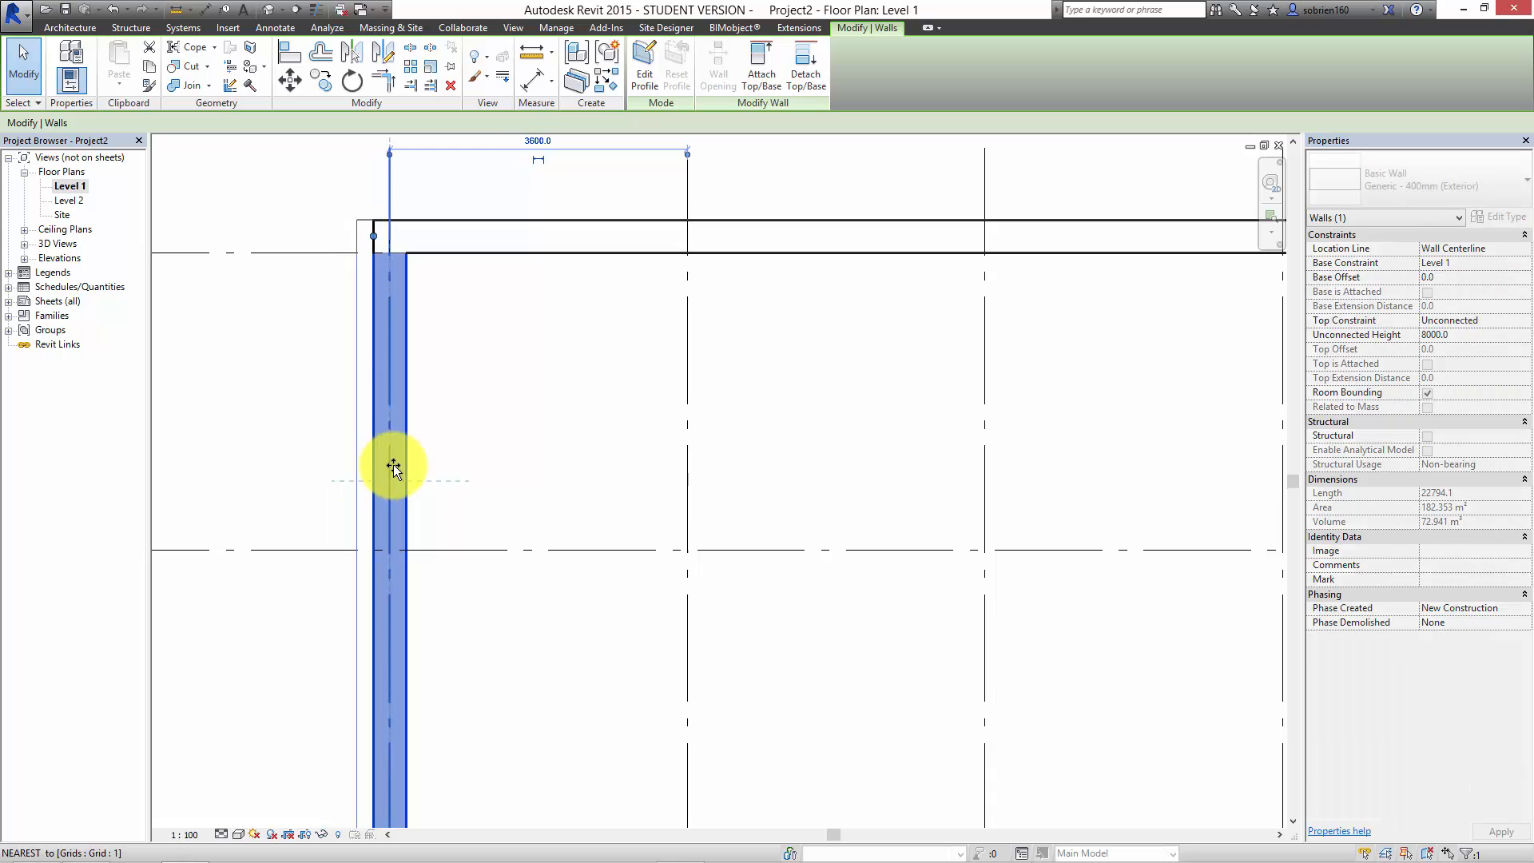
scroll(490, 476, down, 2)
click(487, 472)
Step: Move the right exterior wall outward so its inner face lies on grid 15
scroll(791, 435, down, 2)
middle_drag(802, 432, 256, 456)
scroll(268, 456, down, 3)
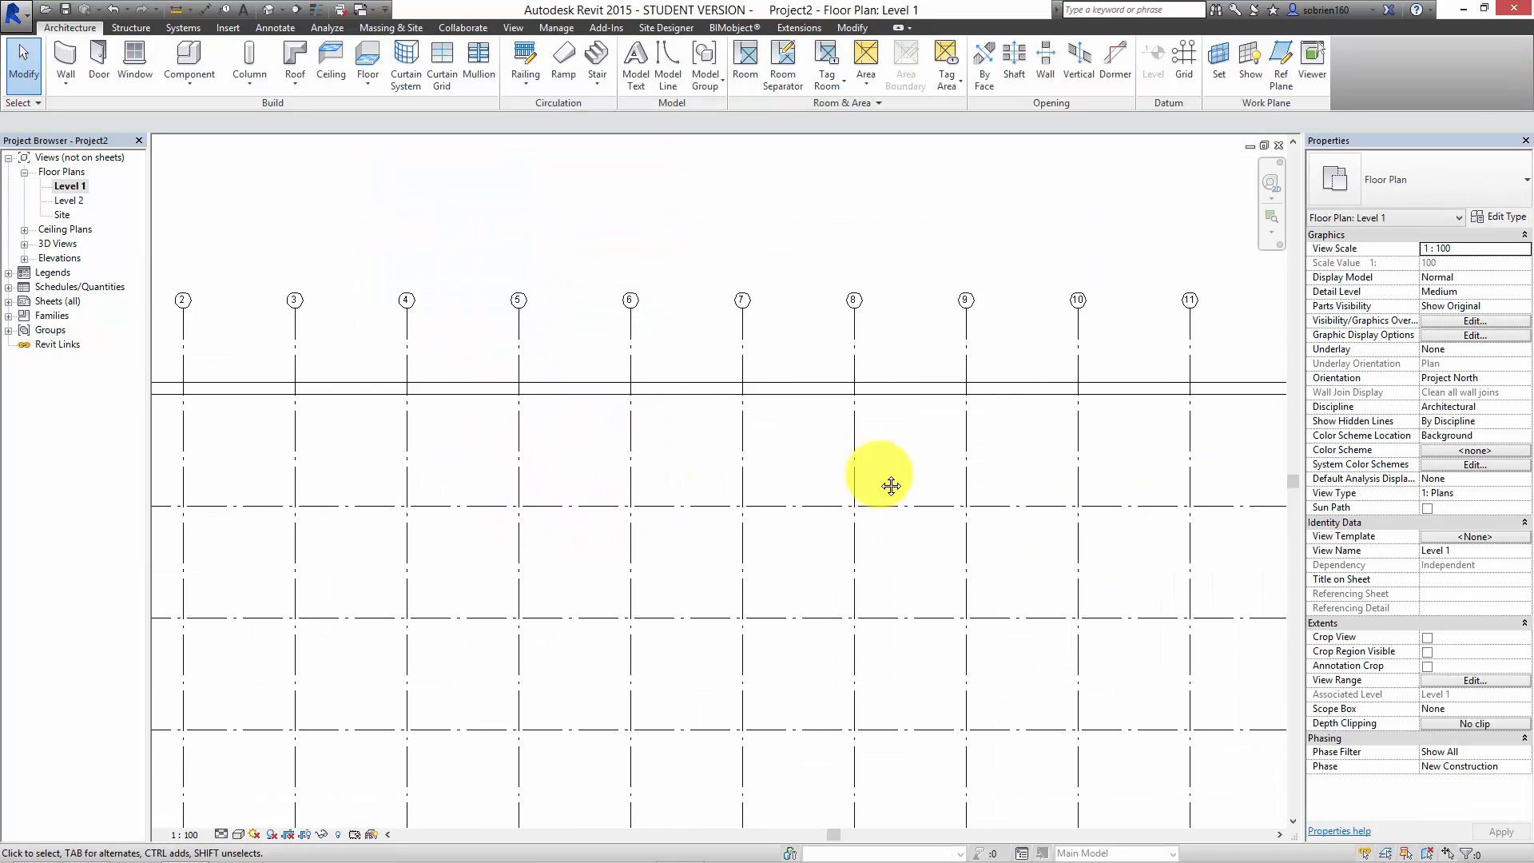
middle_drag(880, 473, 431, 454)
middle_drag(647, 461, 220, 446)
scroll(902, 472, up, 3)
scroll(792, 477, up, 2)
click(668, 428)
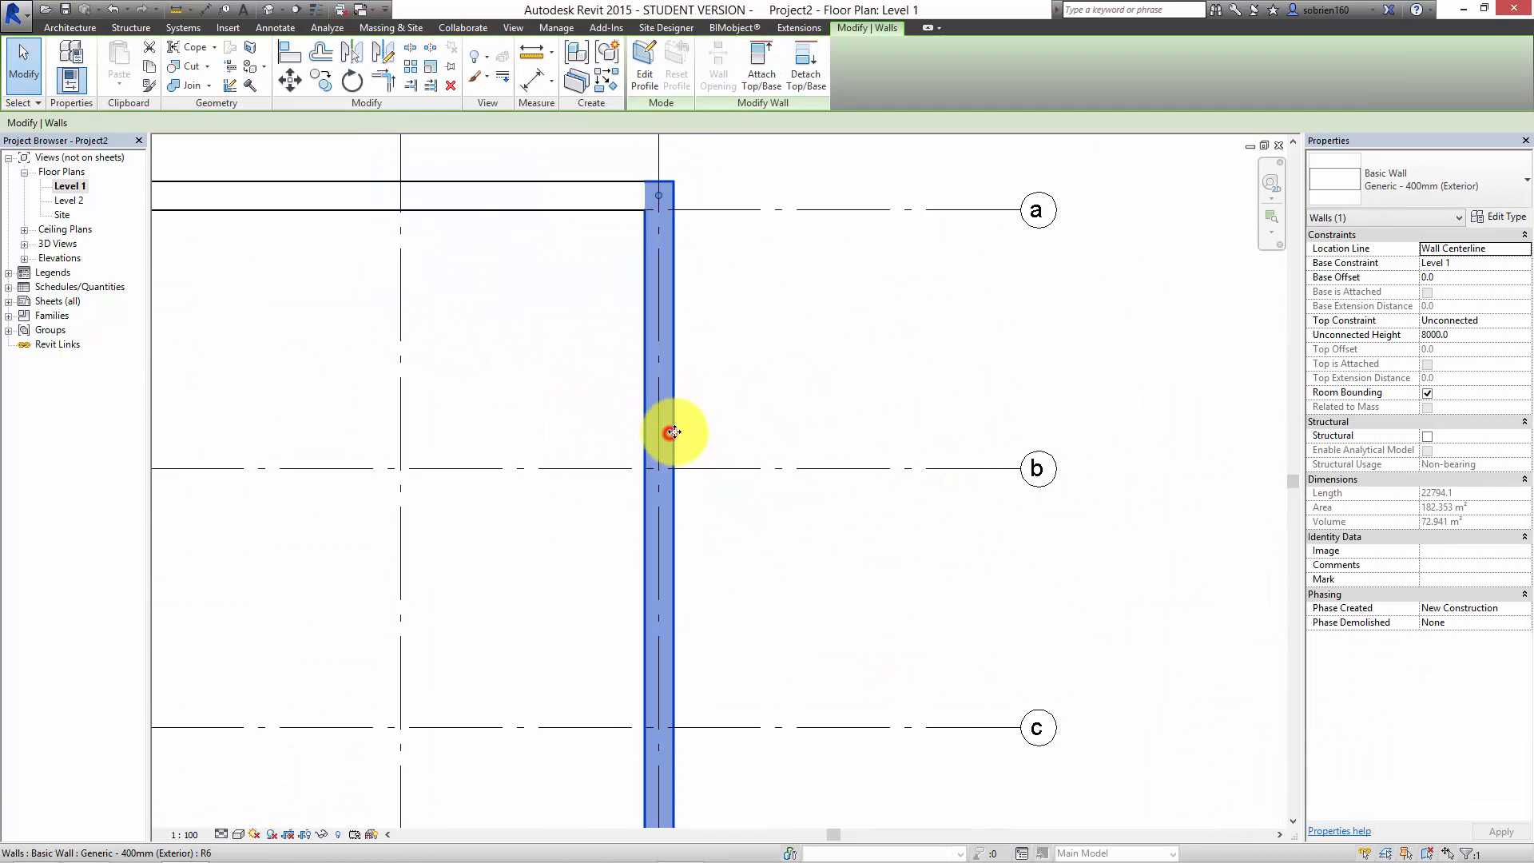
mouse_move(643, 433)
mouse_down()
mouse_move(722, 424)
mouse_move(668, 428)
mouse_up()
click(769, 383)
Step: Move the lower exterior wall down so its inner face lies on grid h
scroll(781, 434, down, 2)
mouse_move(814, 478)
middle_down()
mouse_move(863, 245)
mouse_move(798, 342)
mouse_move(807, 239)
middle_up()
scroll(807, 280, down, 5)
scroll(674, 472, up, 1)
scroll(688, 471, up, 2)
click(732, 494)
drag(723, 496, 719, 603)
click(1052, 646)
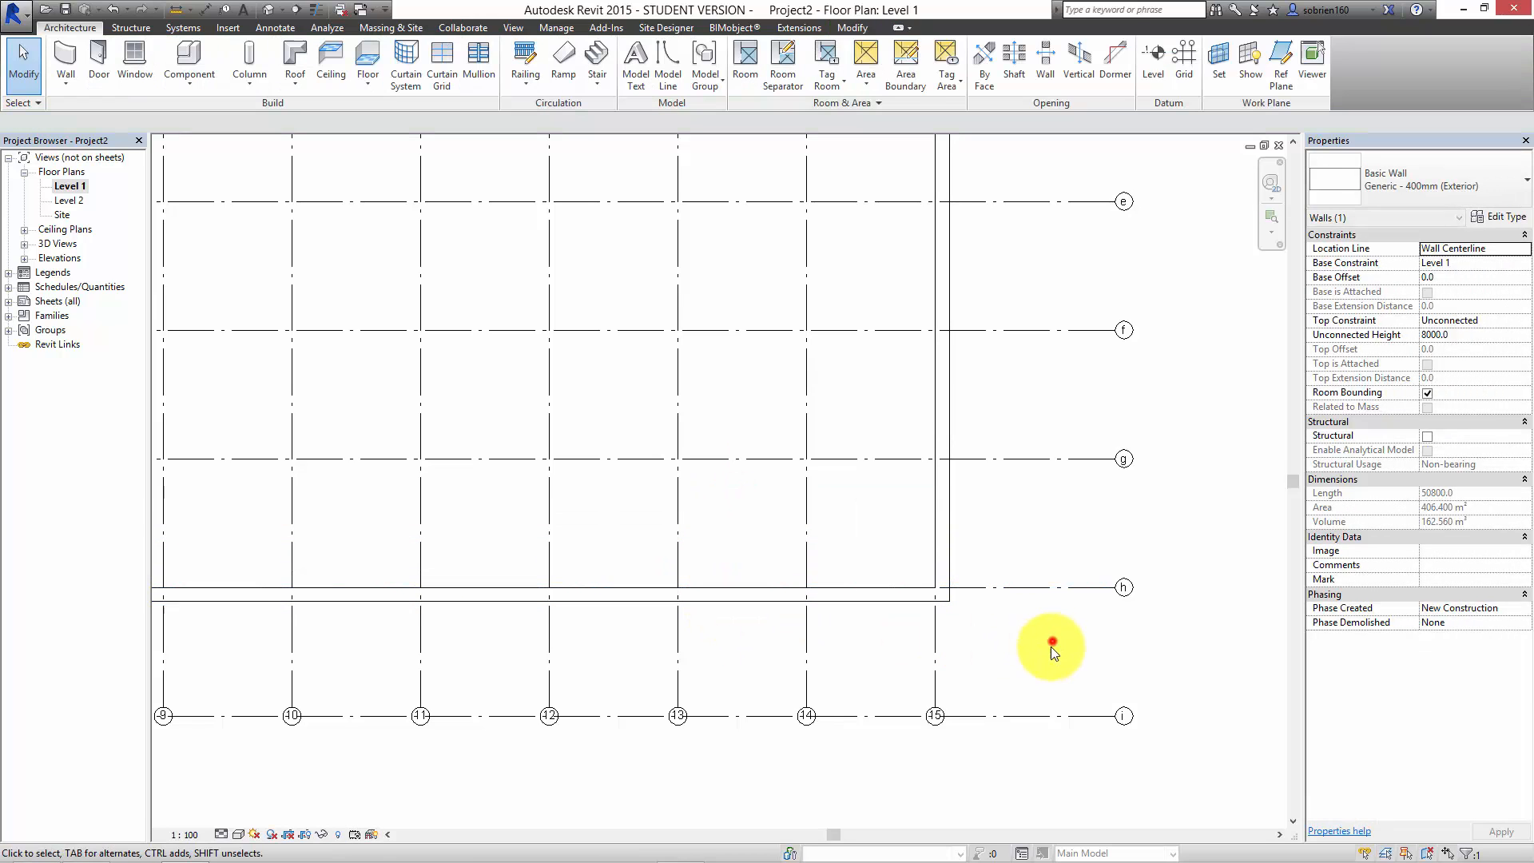
Step: Delete grid i and the three other surplus horizontal grid lines below the building
click(1014, 711)
click(997, 650)
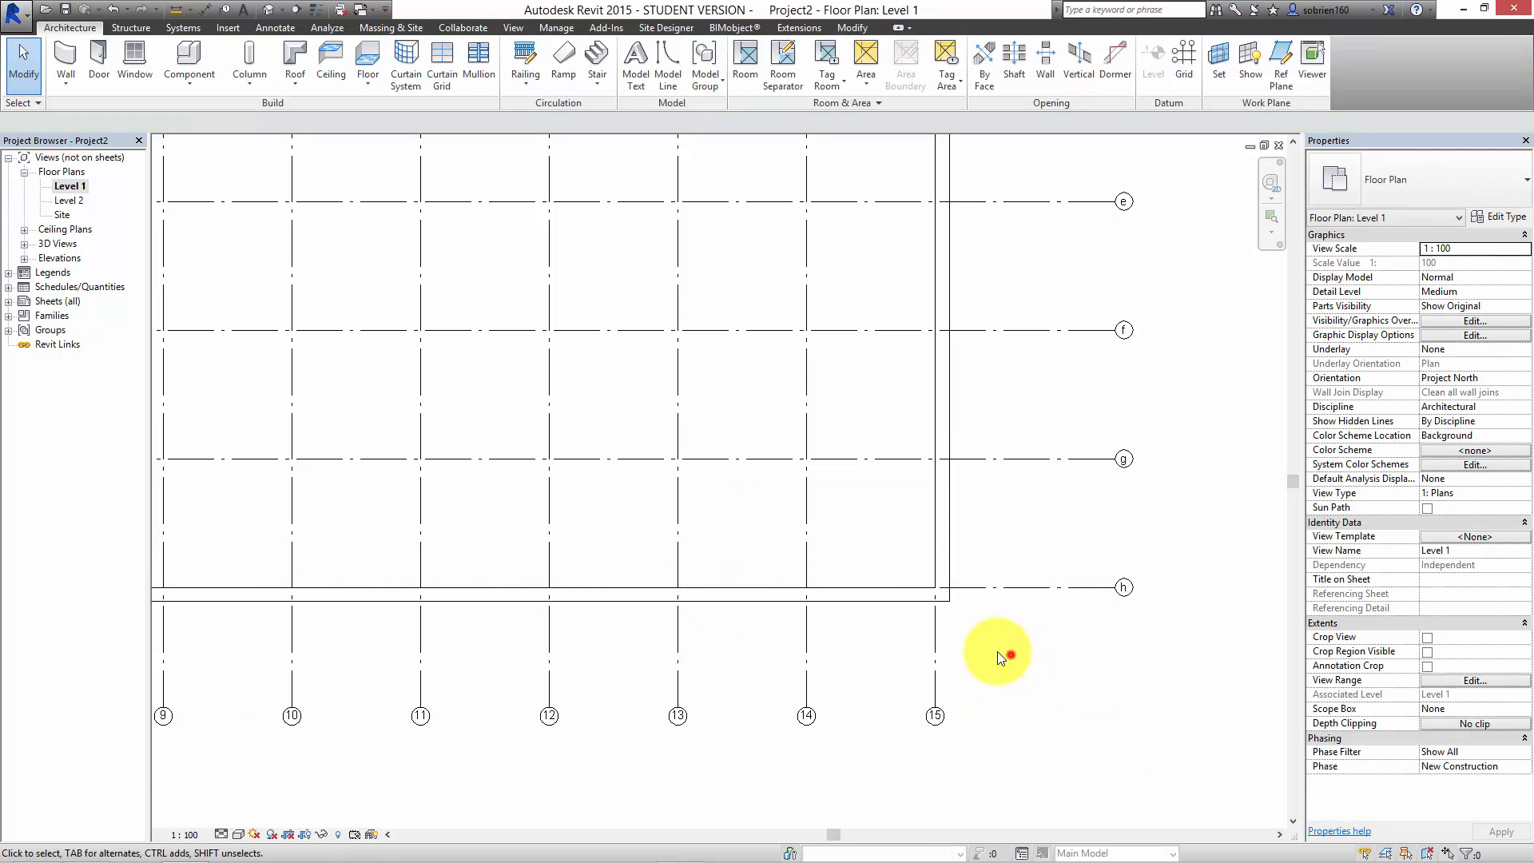
scroll(856, 274, down, 3)
scroll(870, 421, down, 1)
middle_drag(802, 422, 861, 376)
drag(1207, 582, 1160, 738)
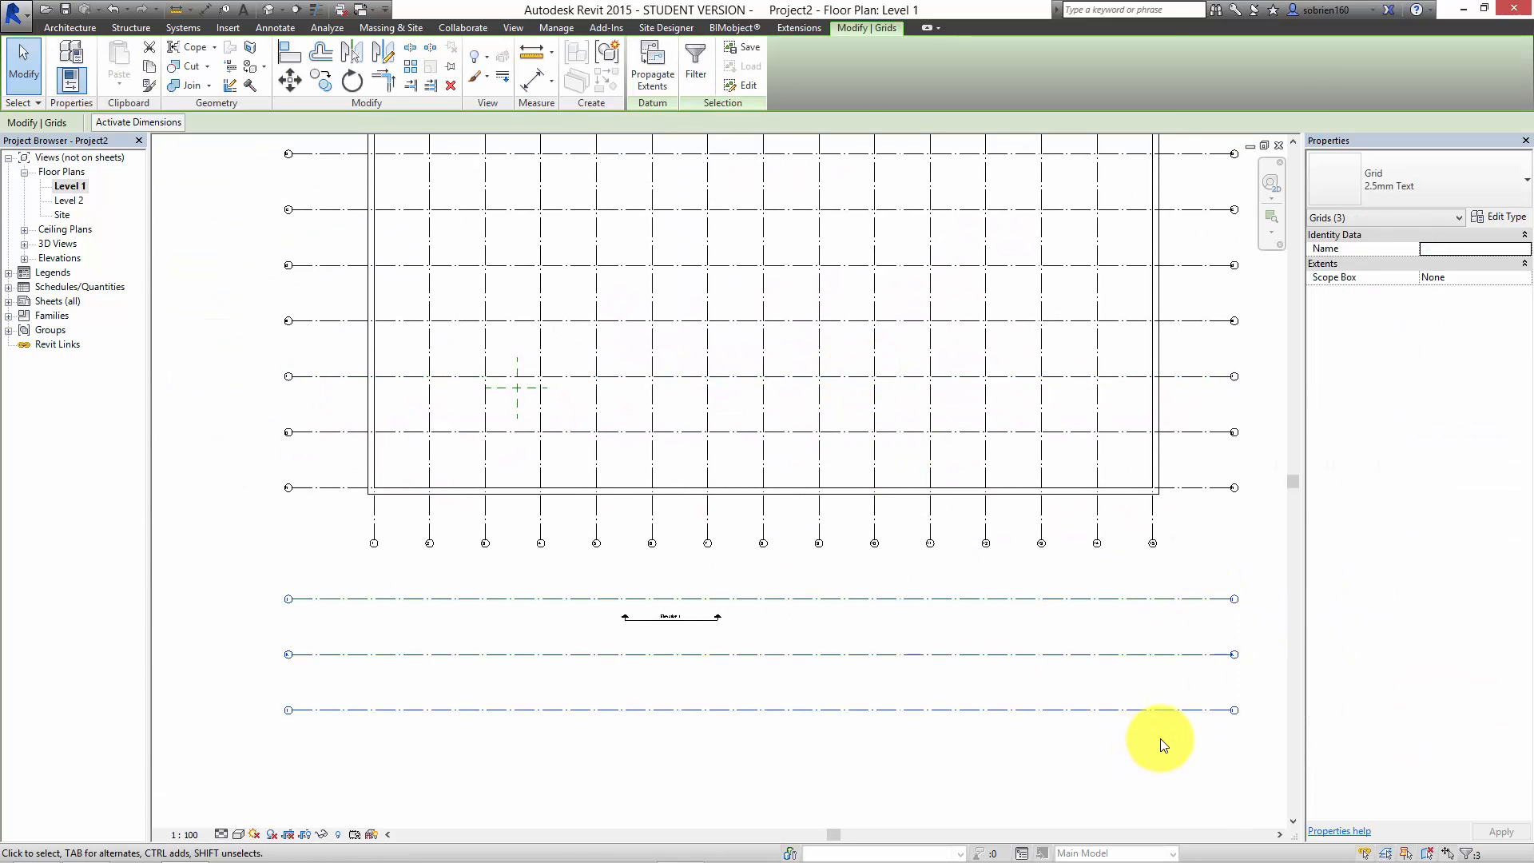
key(Delete)
click(1097, 724)
middle_drag(1009, 741, 959, 739)
scroll(951, 730, down, 1)
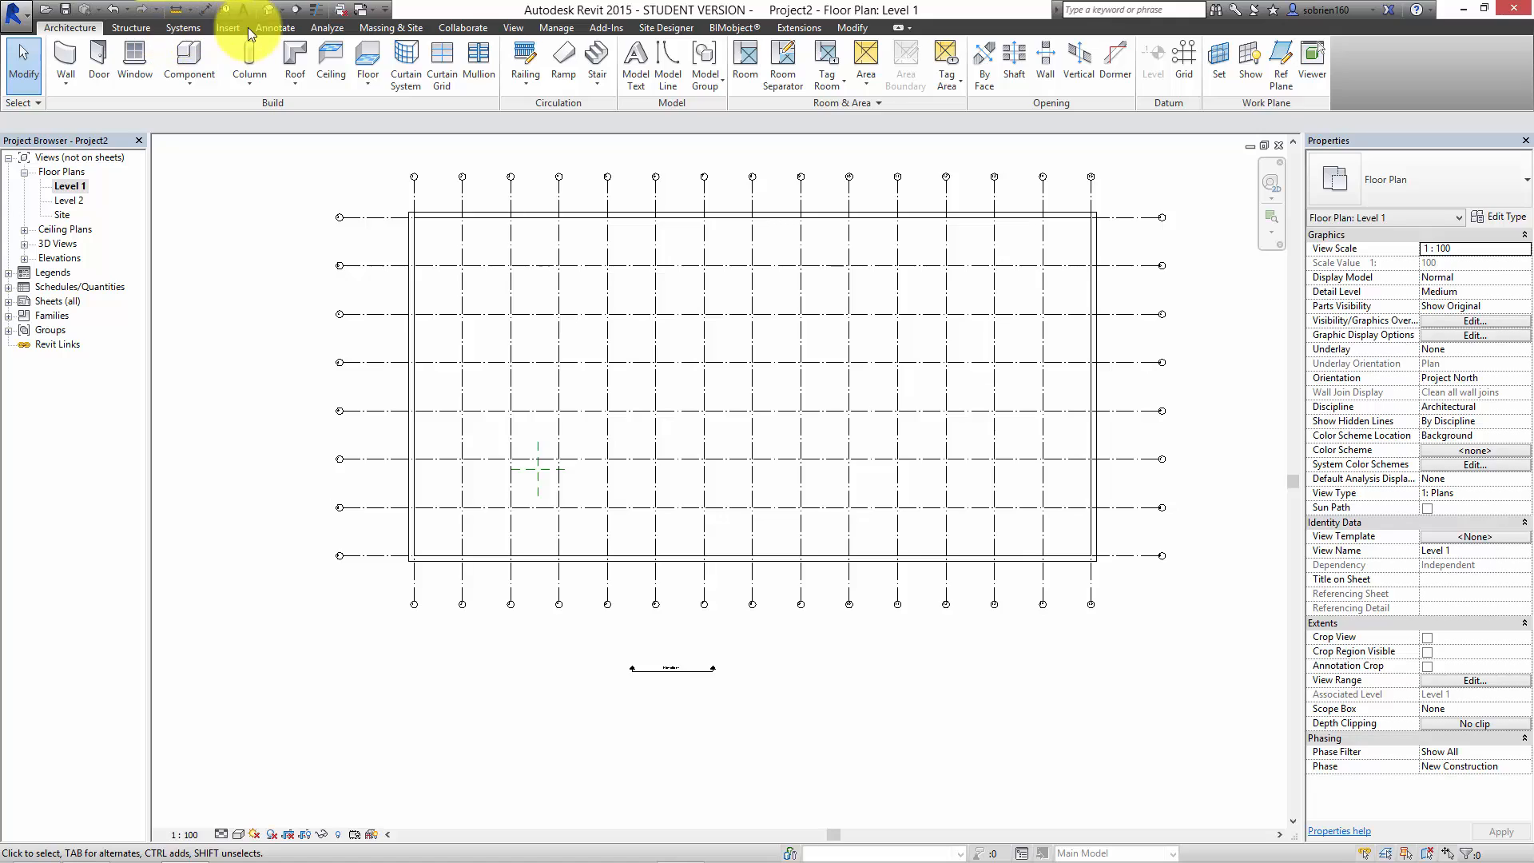
Step: View the building in the default 3D view, then return to the Level 1 floor plan
click(268, 8)
shift+middle_drag(608, 358, 561, 386)
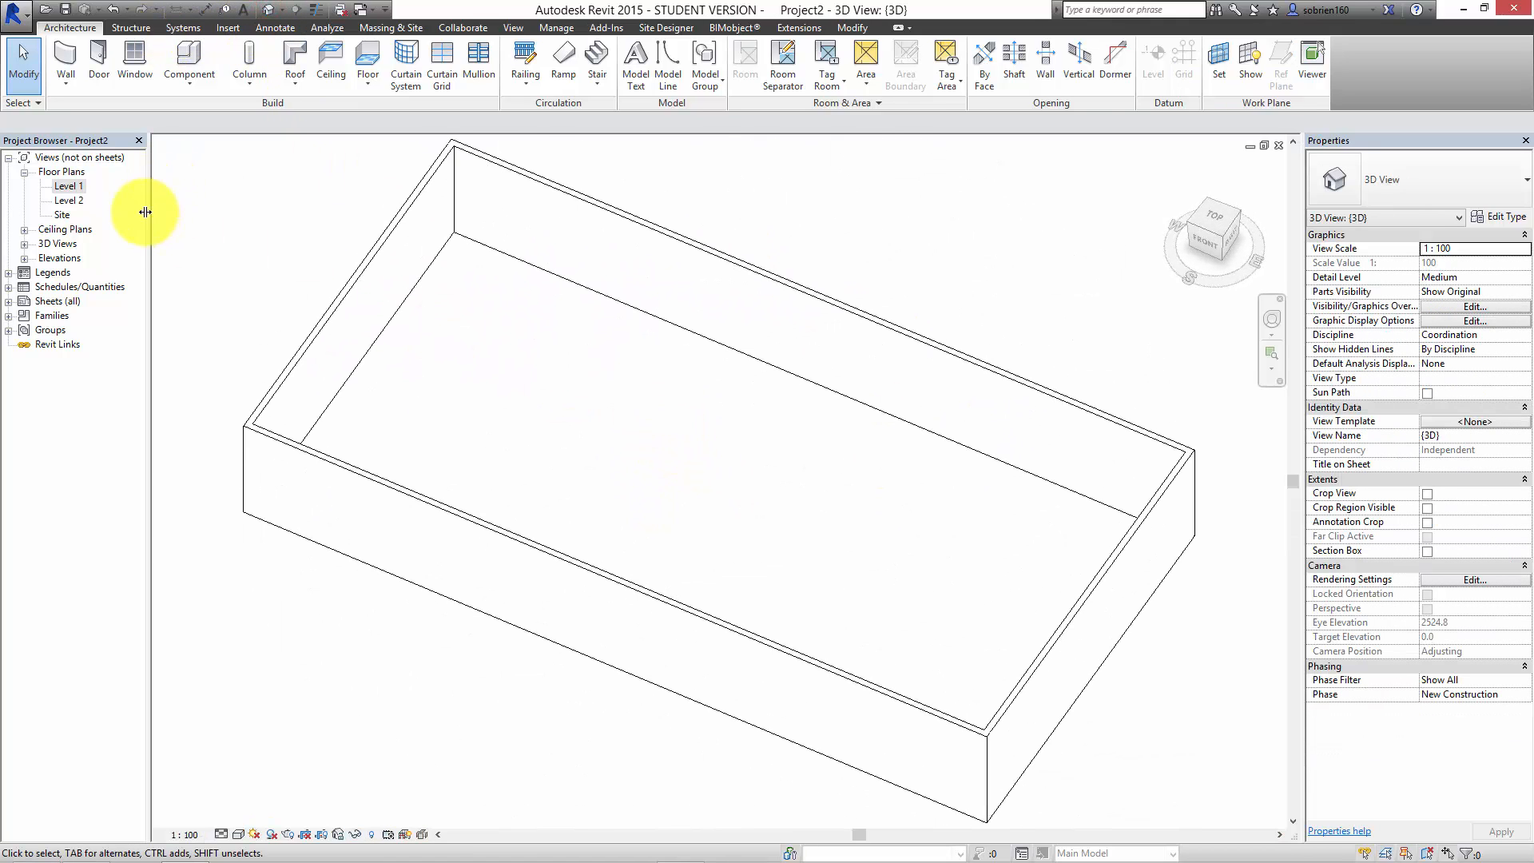
double_click(69, 187)
middle_drag(428, 281, 515, 347)
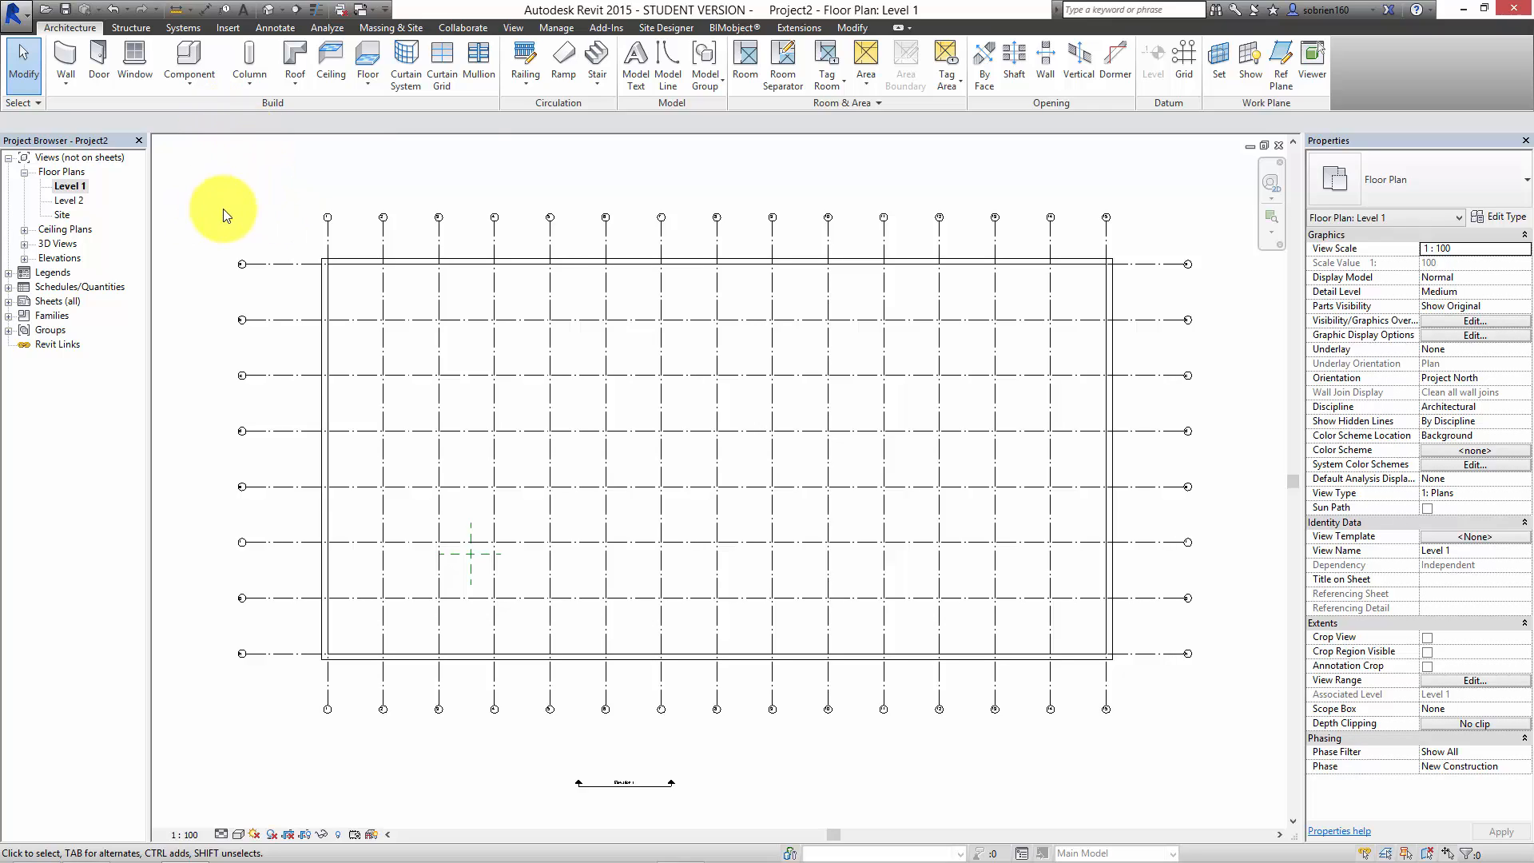
Step: Place a Concrete - Rectangular 300x450mm structural column at the intersection of grids b and 2
click(256, 91)
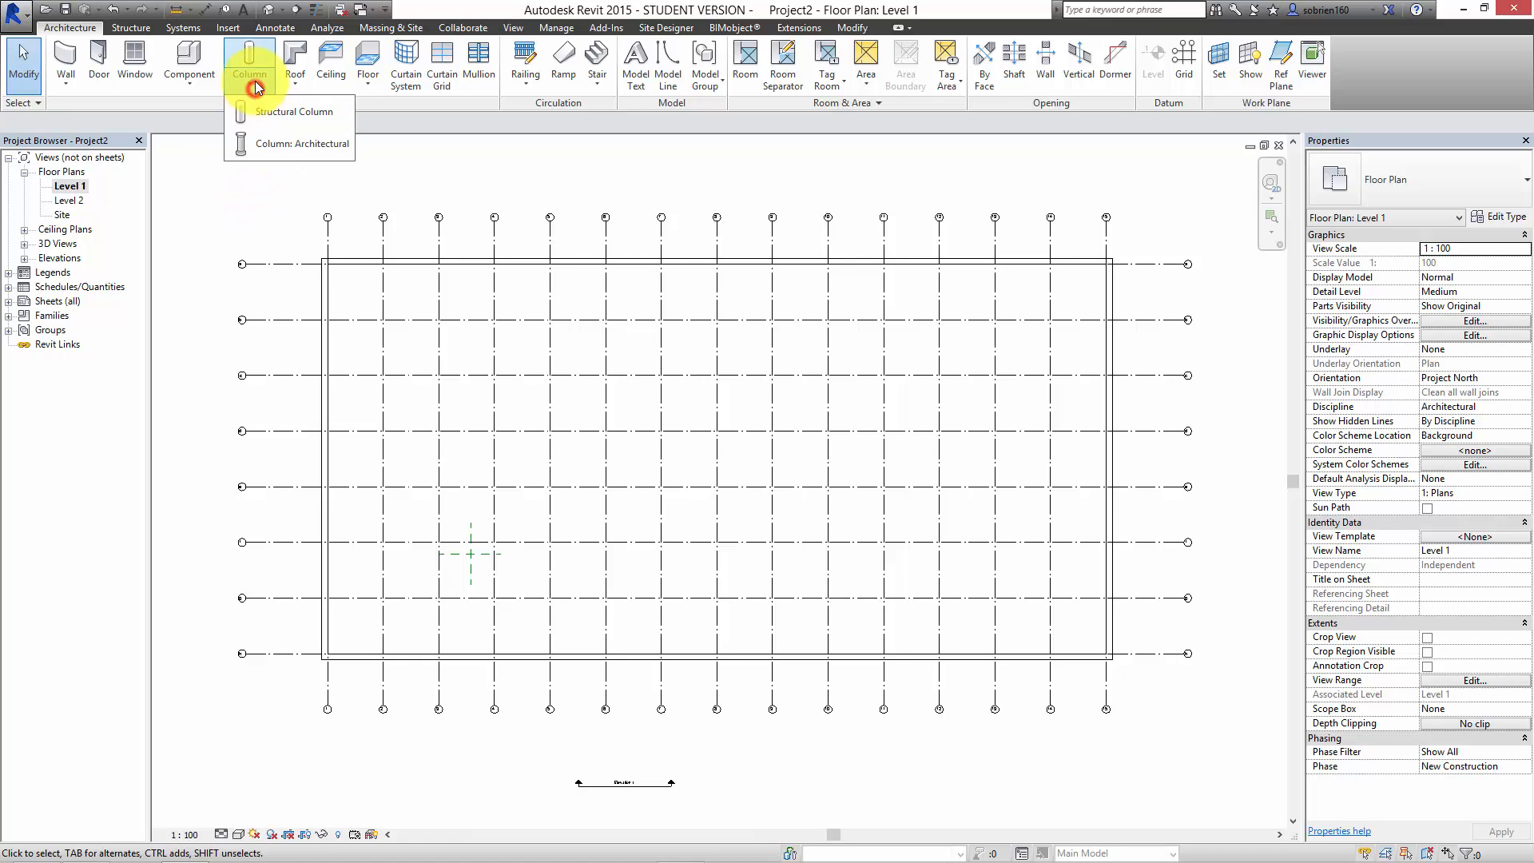
click(256, 116)
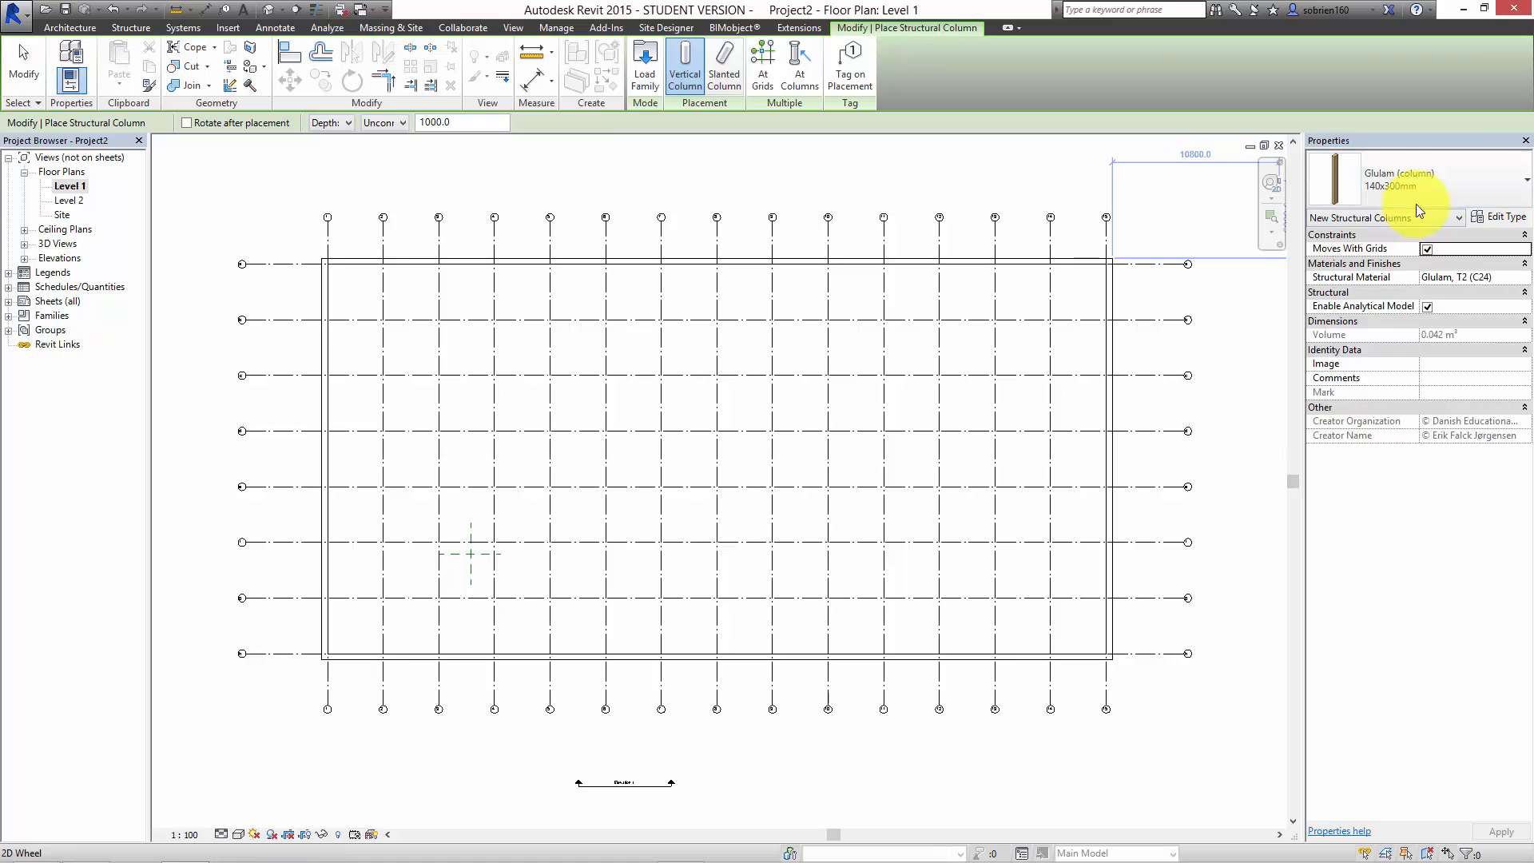
click(1502, 180)
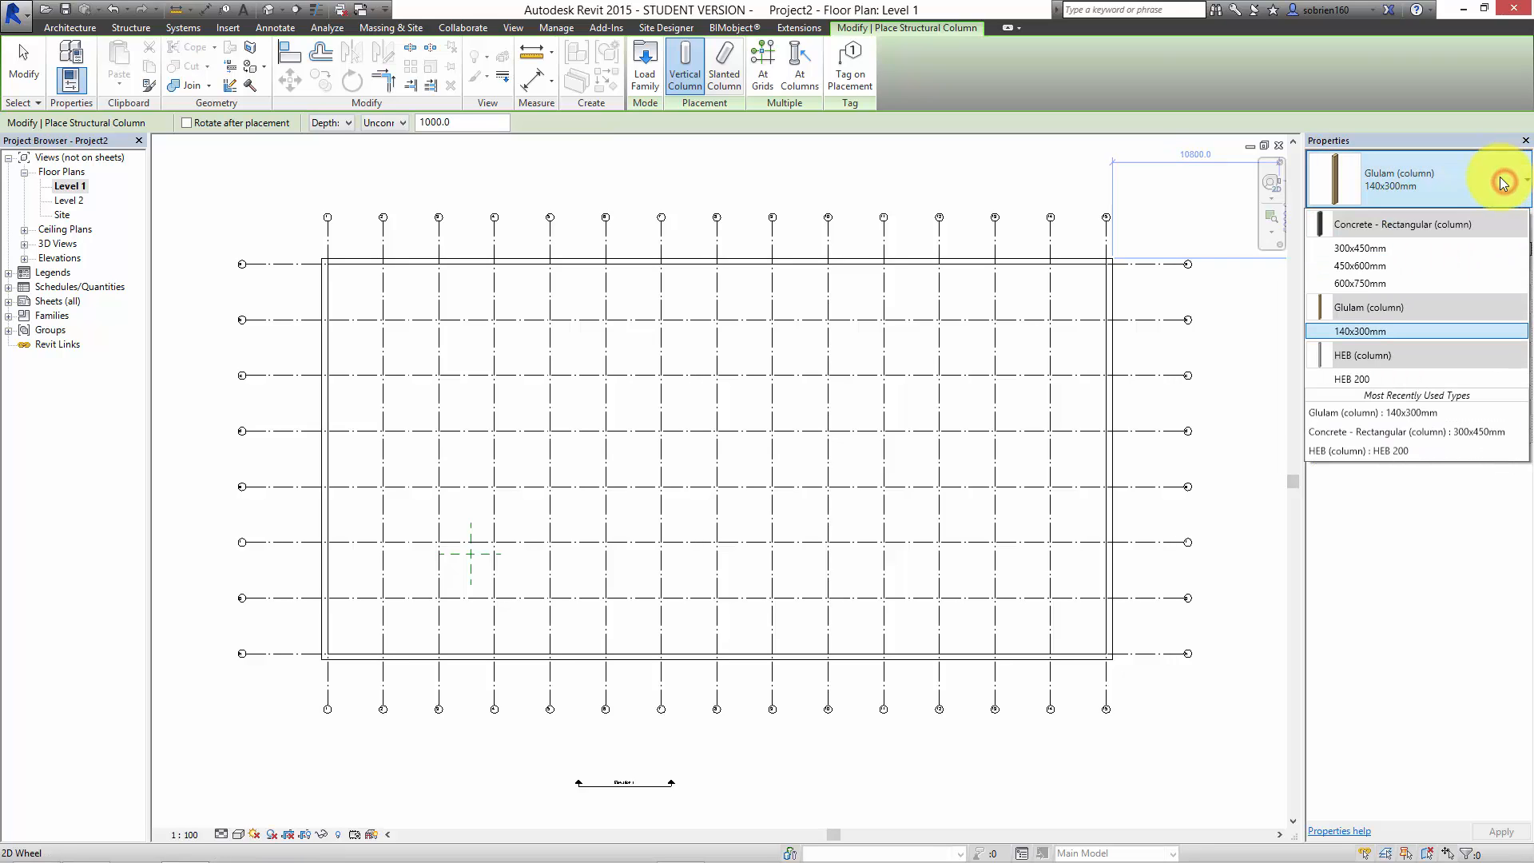
click(1361, 246)
scroll(328, 209, up, 5)
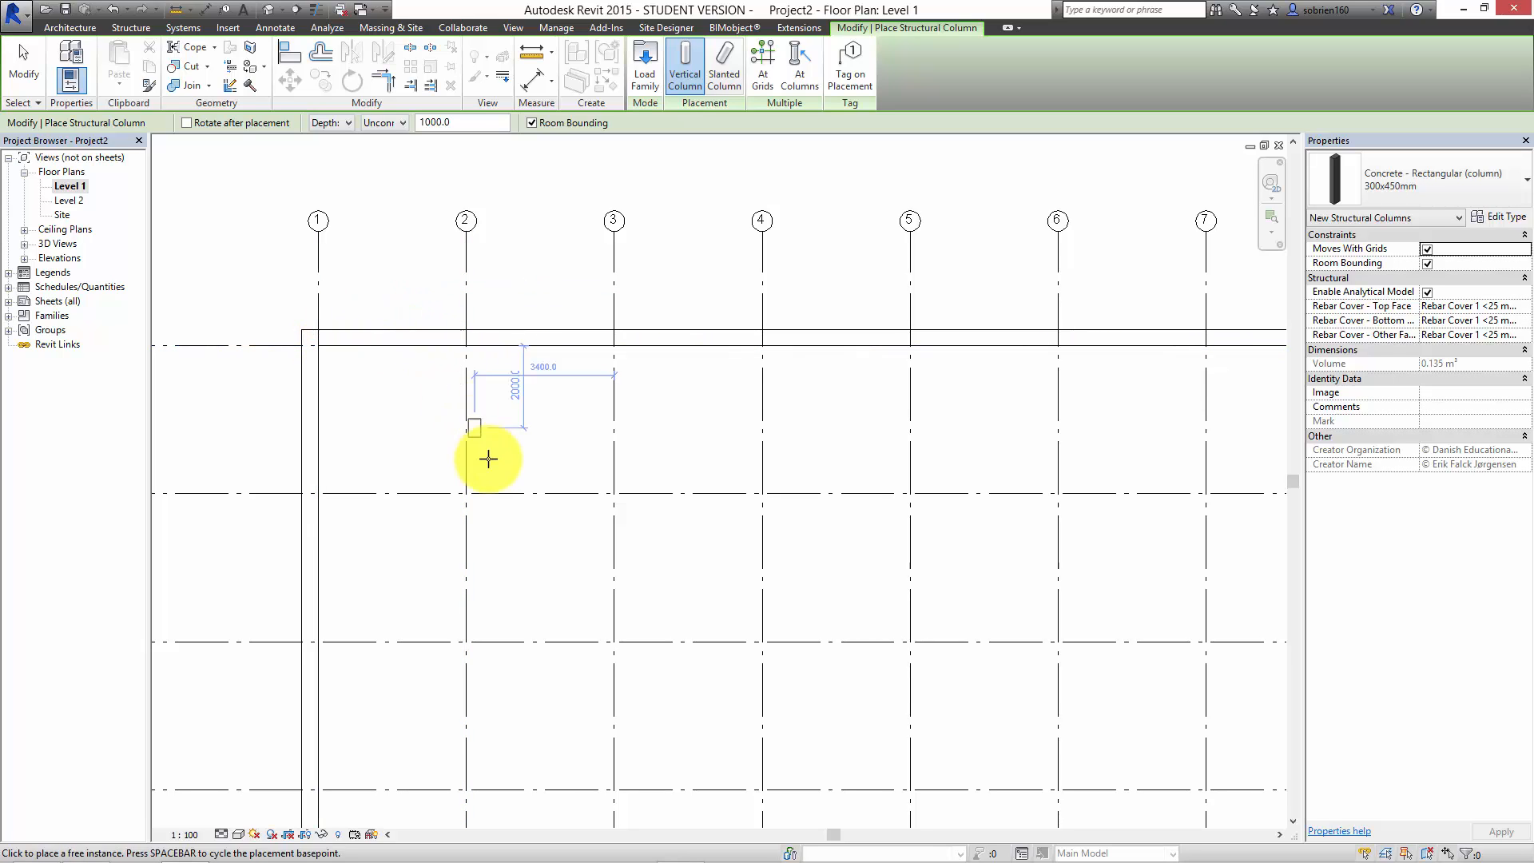
click(536, 429)
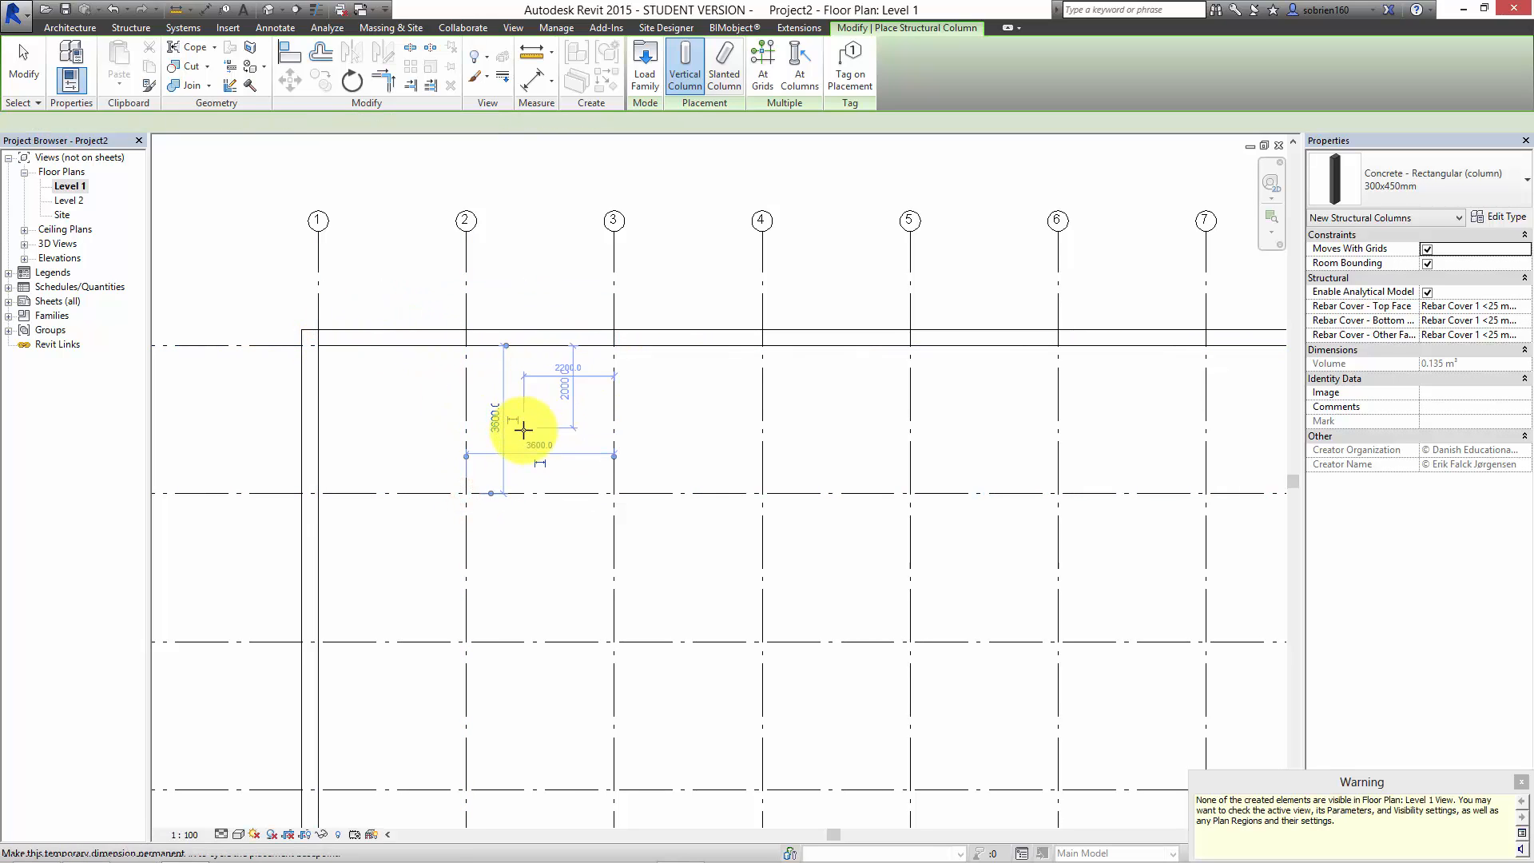
key(Escape)
key(Escape)
click(1522, 782)
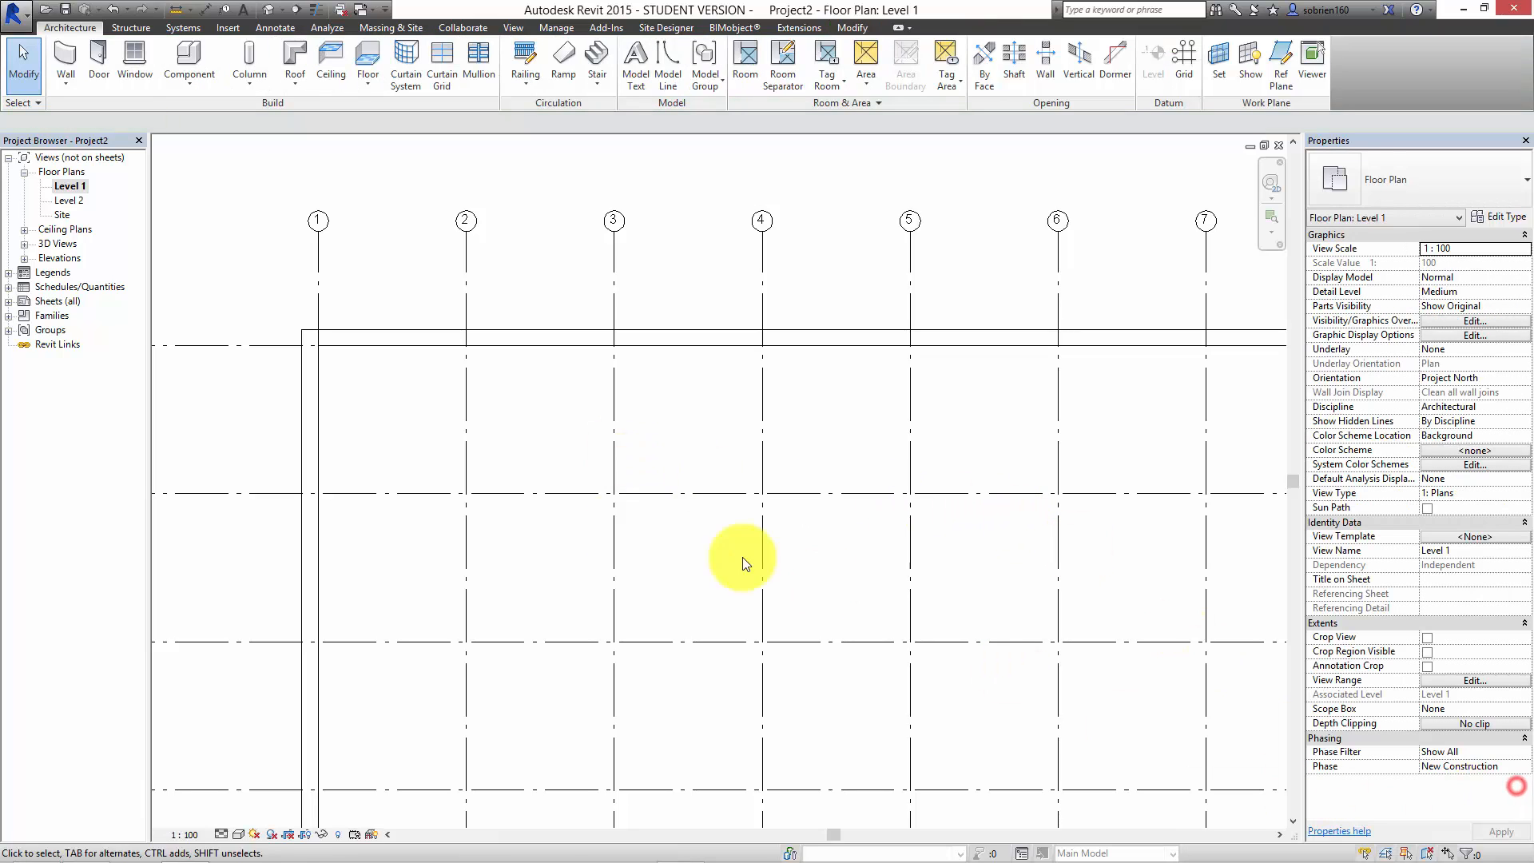
Step: Set the Level 1 floor plan's underlay to Level 1
middle_drag(654, 425, 617, 398)
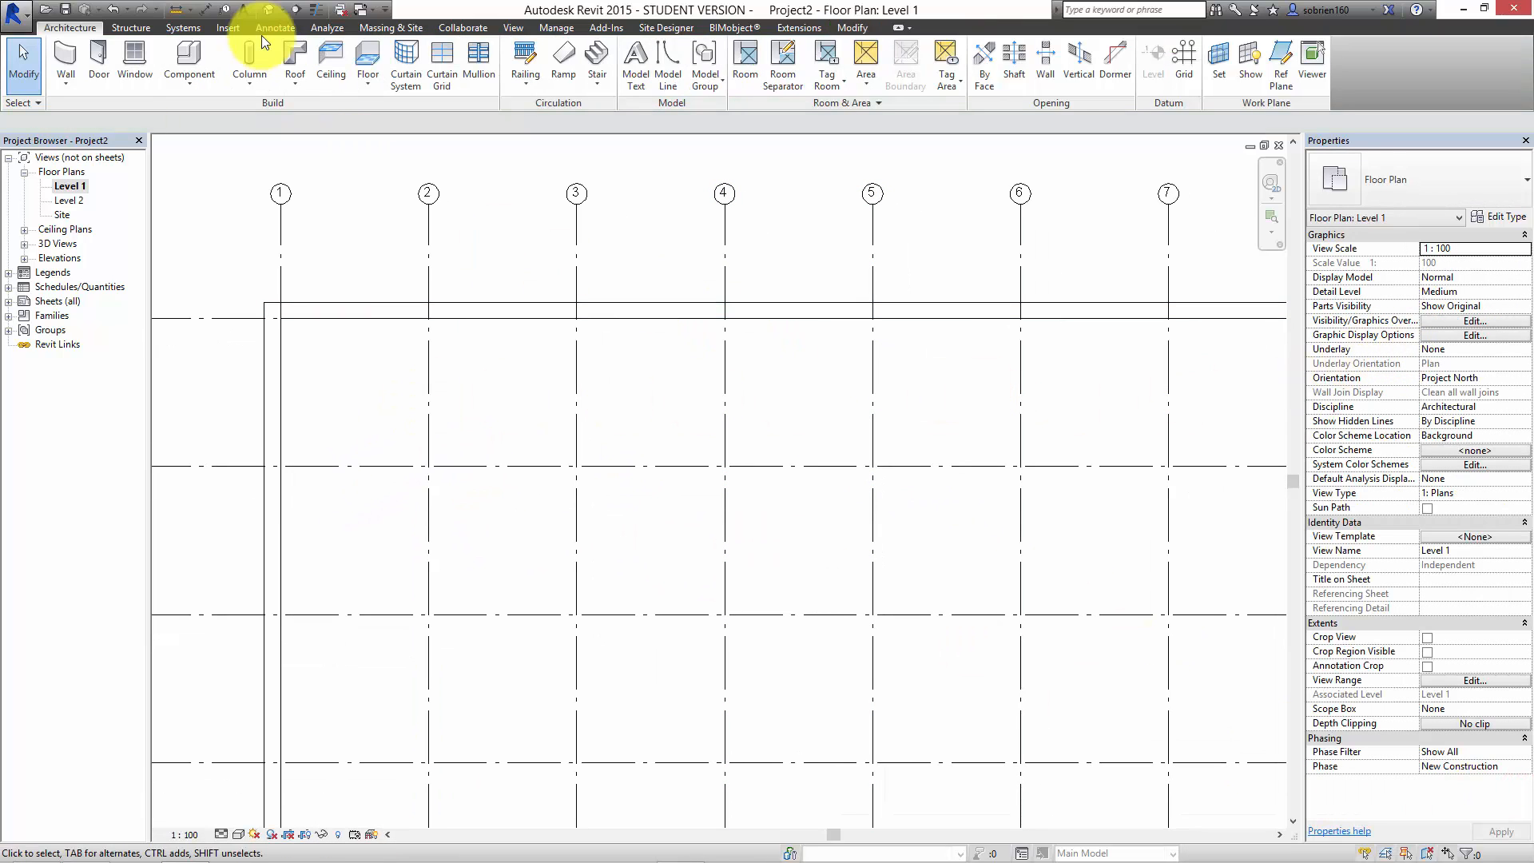
click(1516, 352)
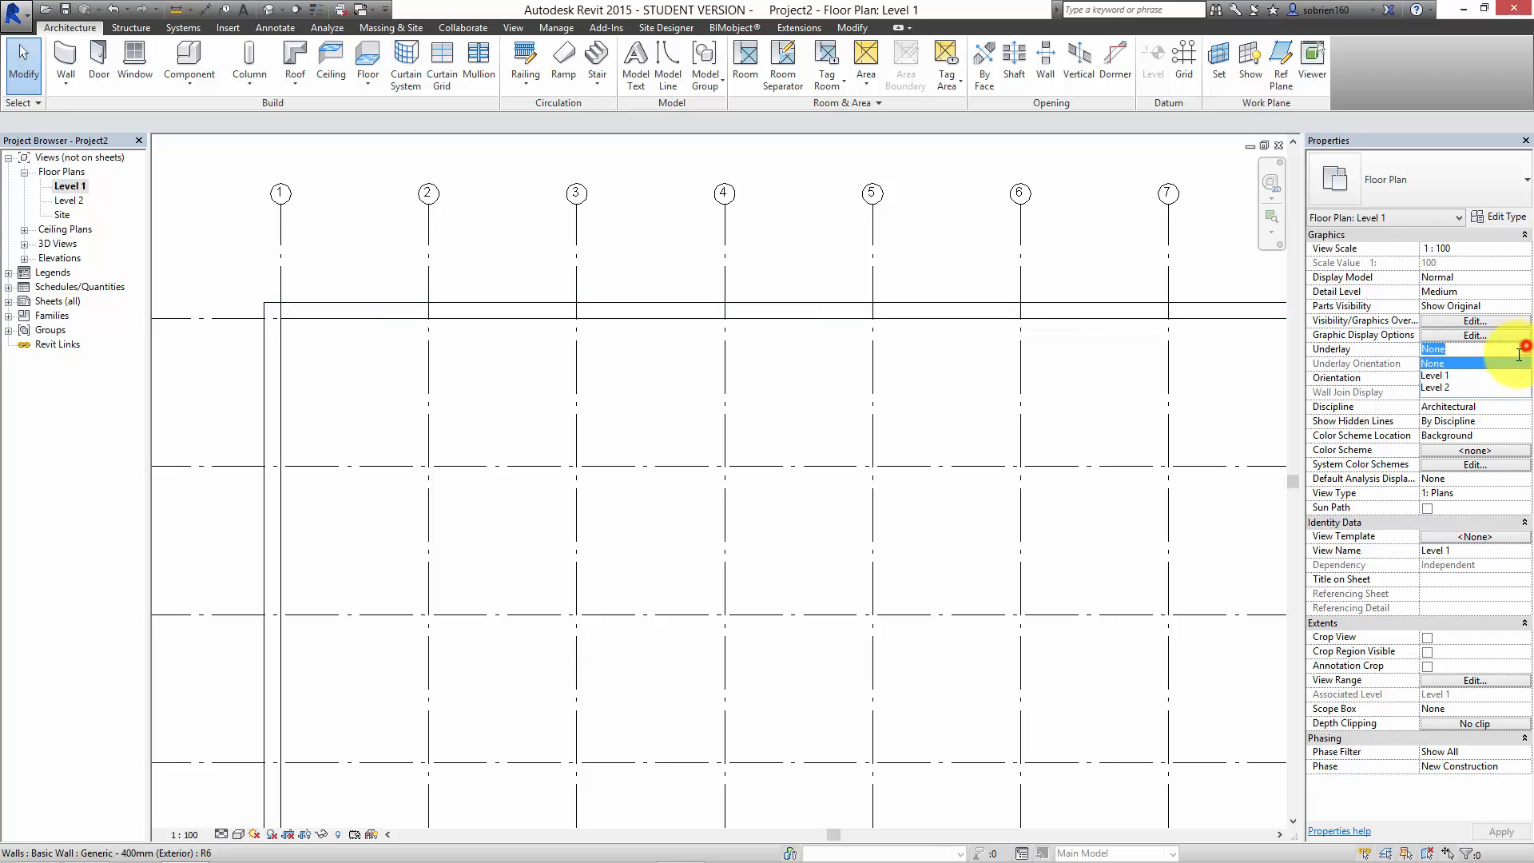
click(1452, 375)
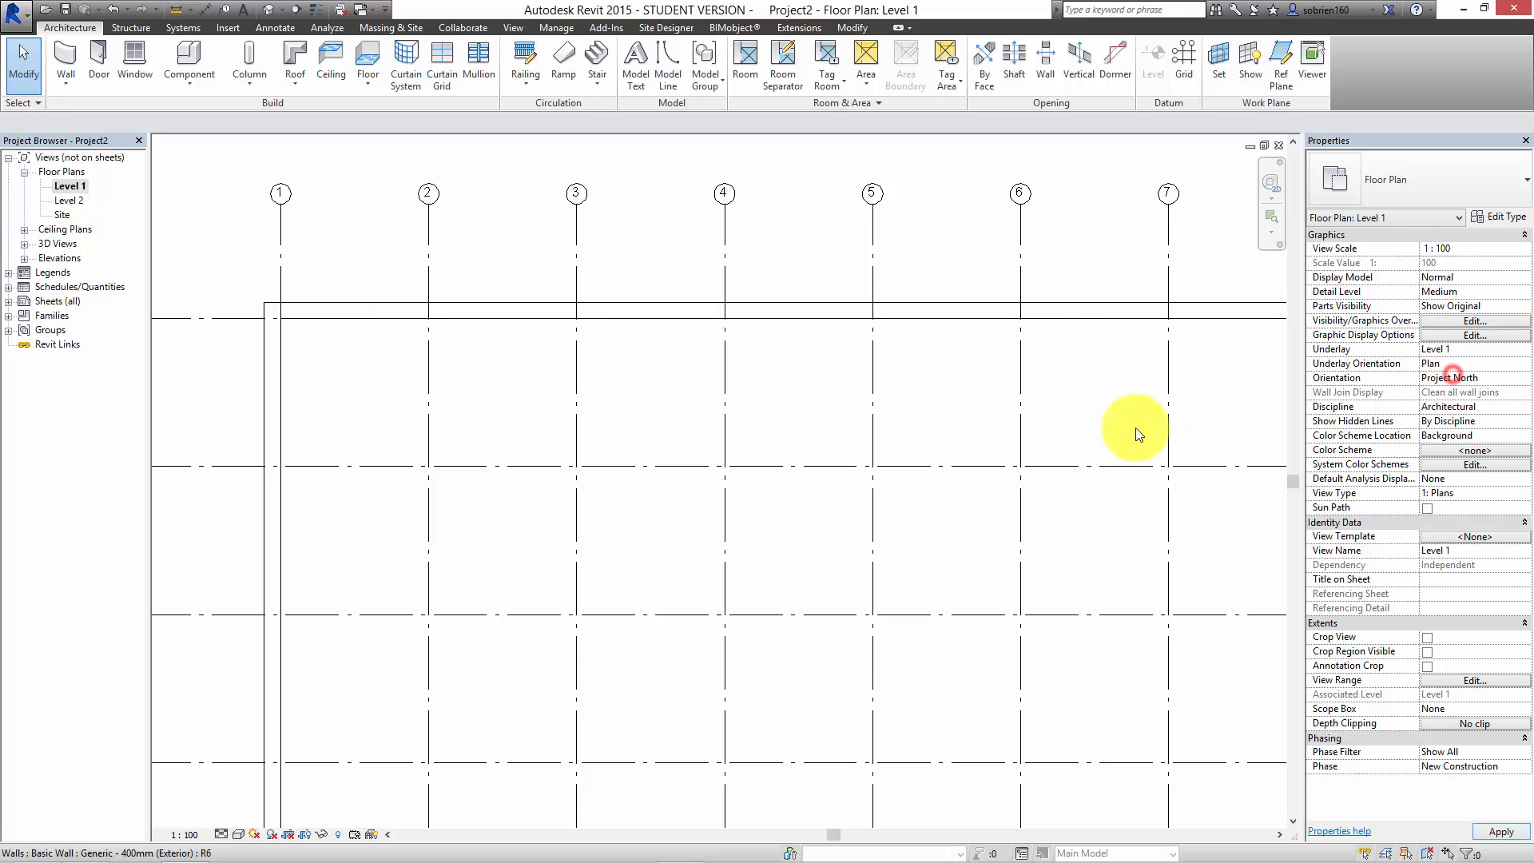
click(947, 428)
Step: In the 3D view, set the column's base offset to 0 and its top level to Roof
click(266, 11)
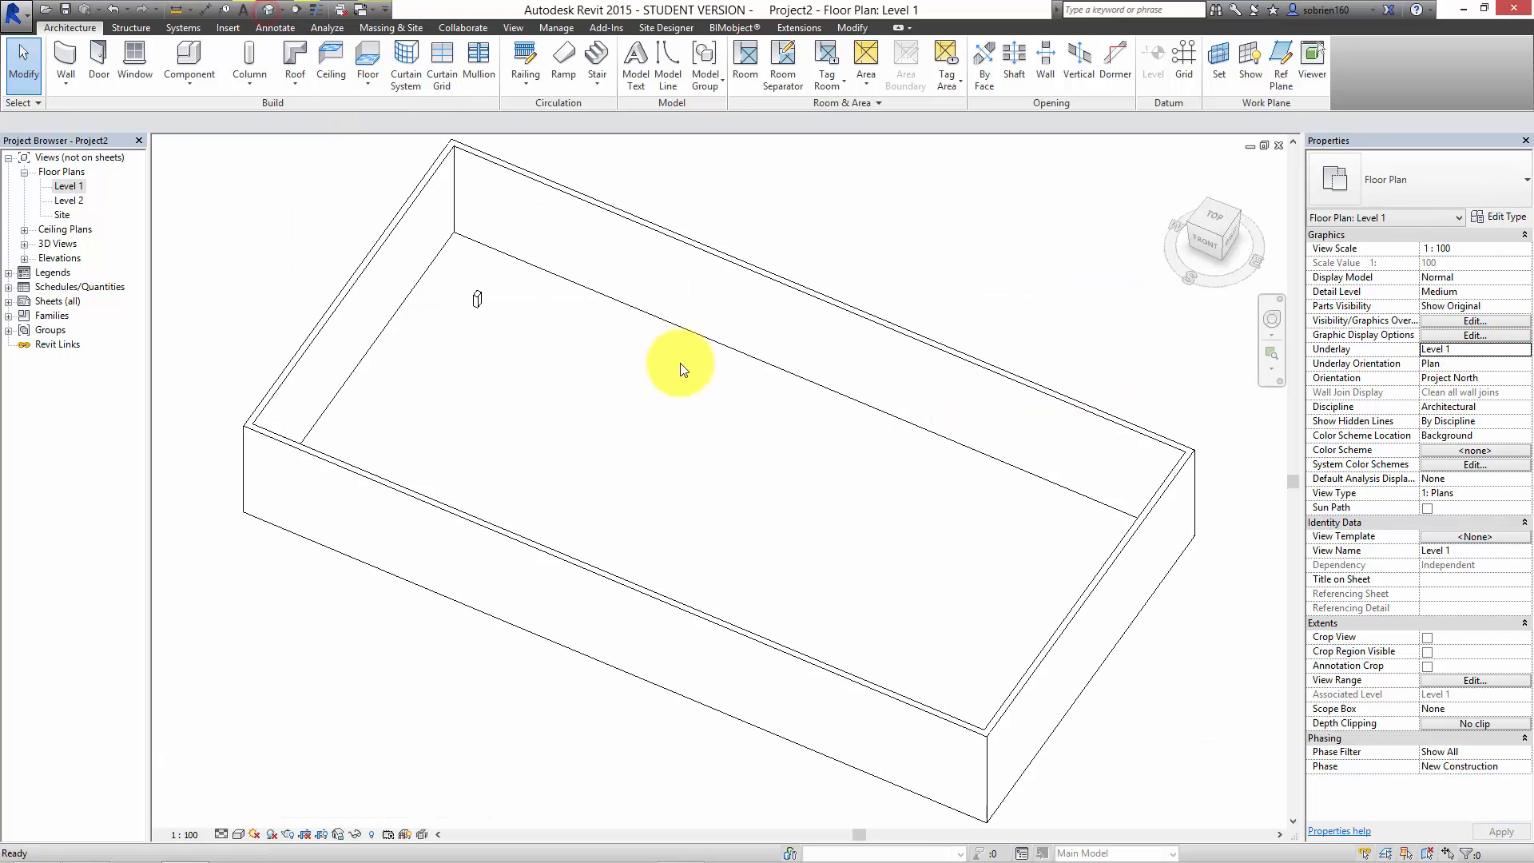
shift+middle_drag(482, 370, 554, 334)
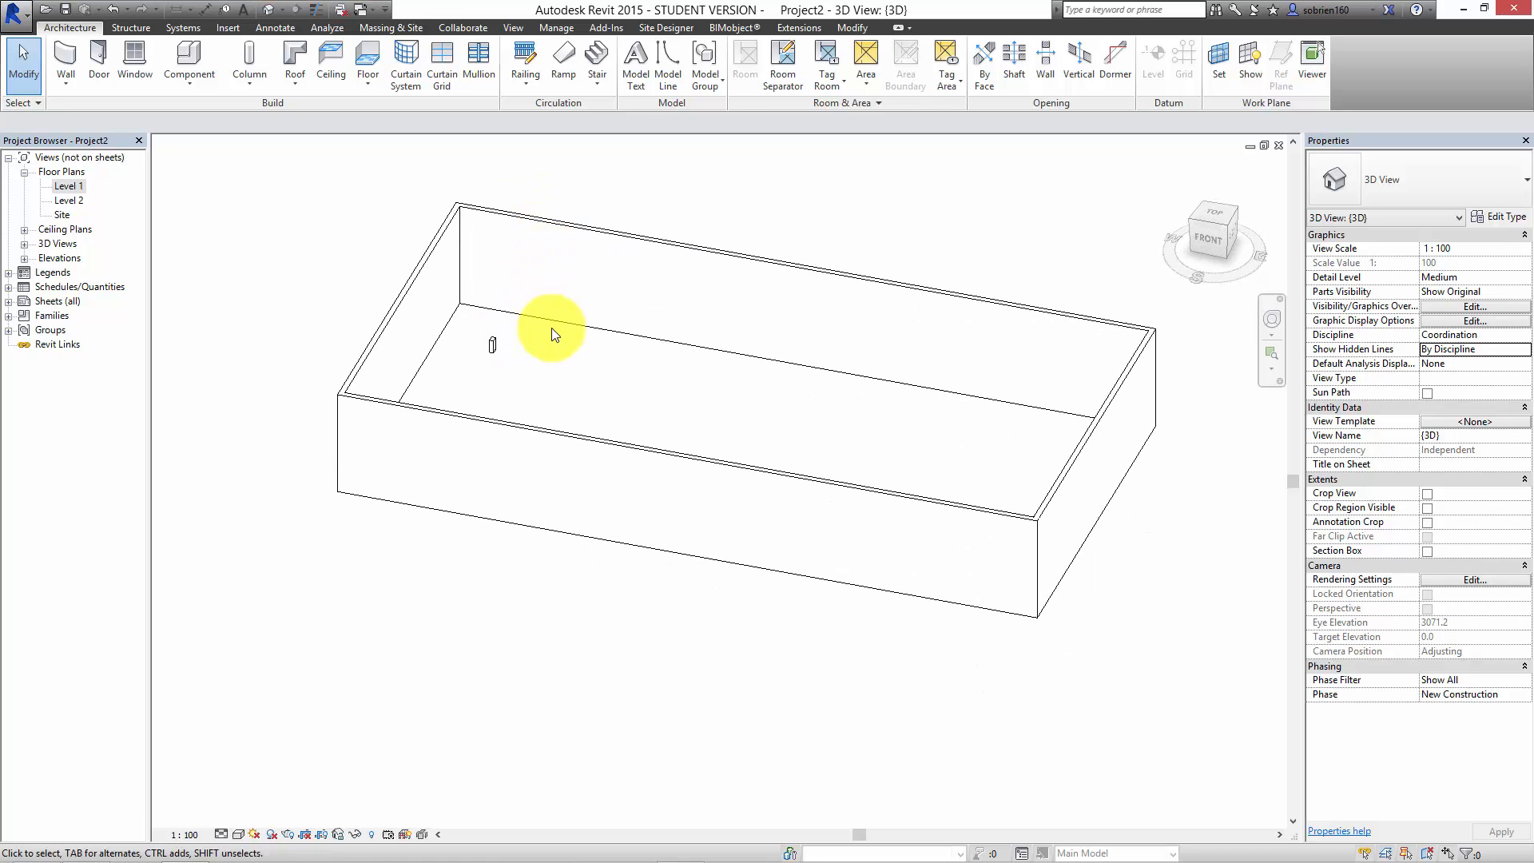
scroll(528, 400, up, 5)
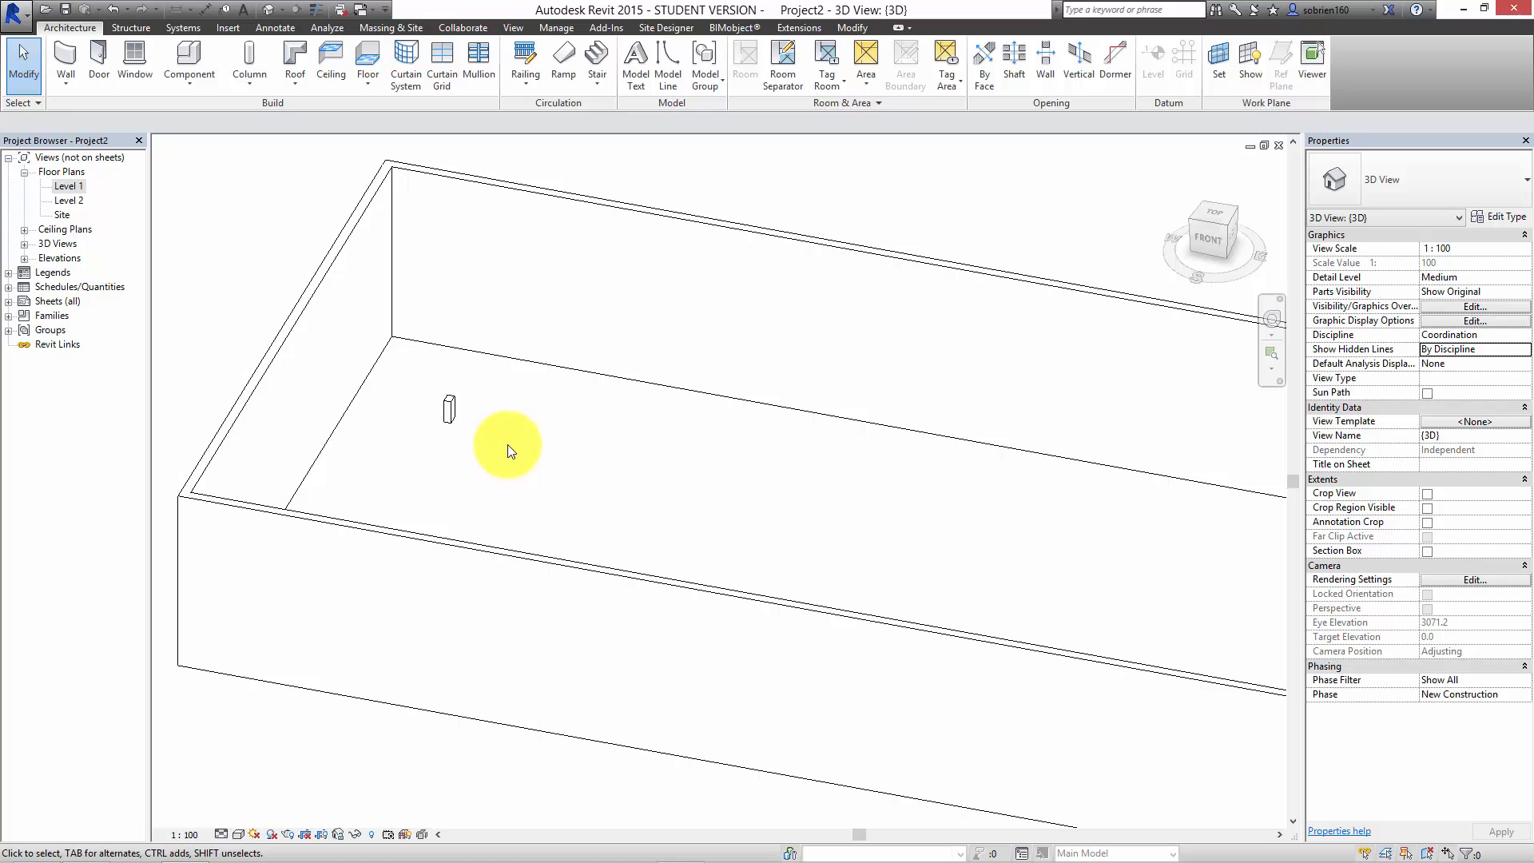
click(450, 410)
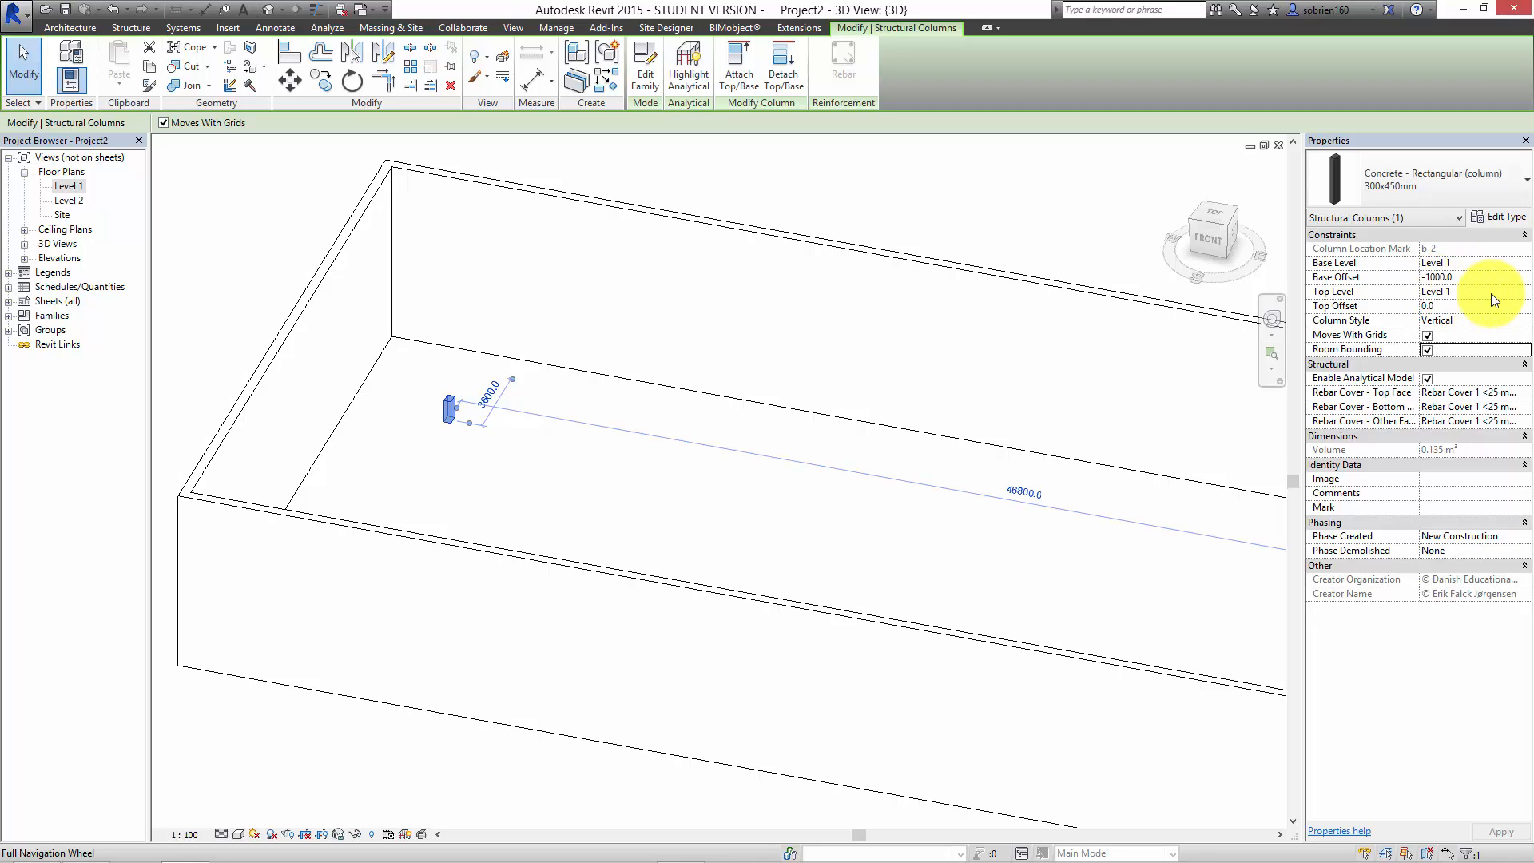
click(1522, 294)
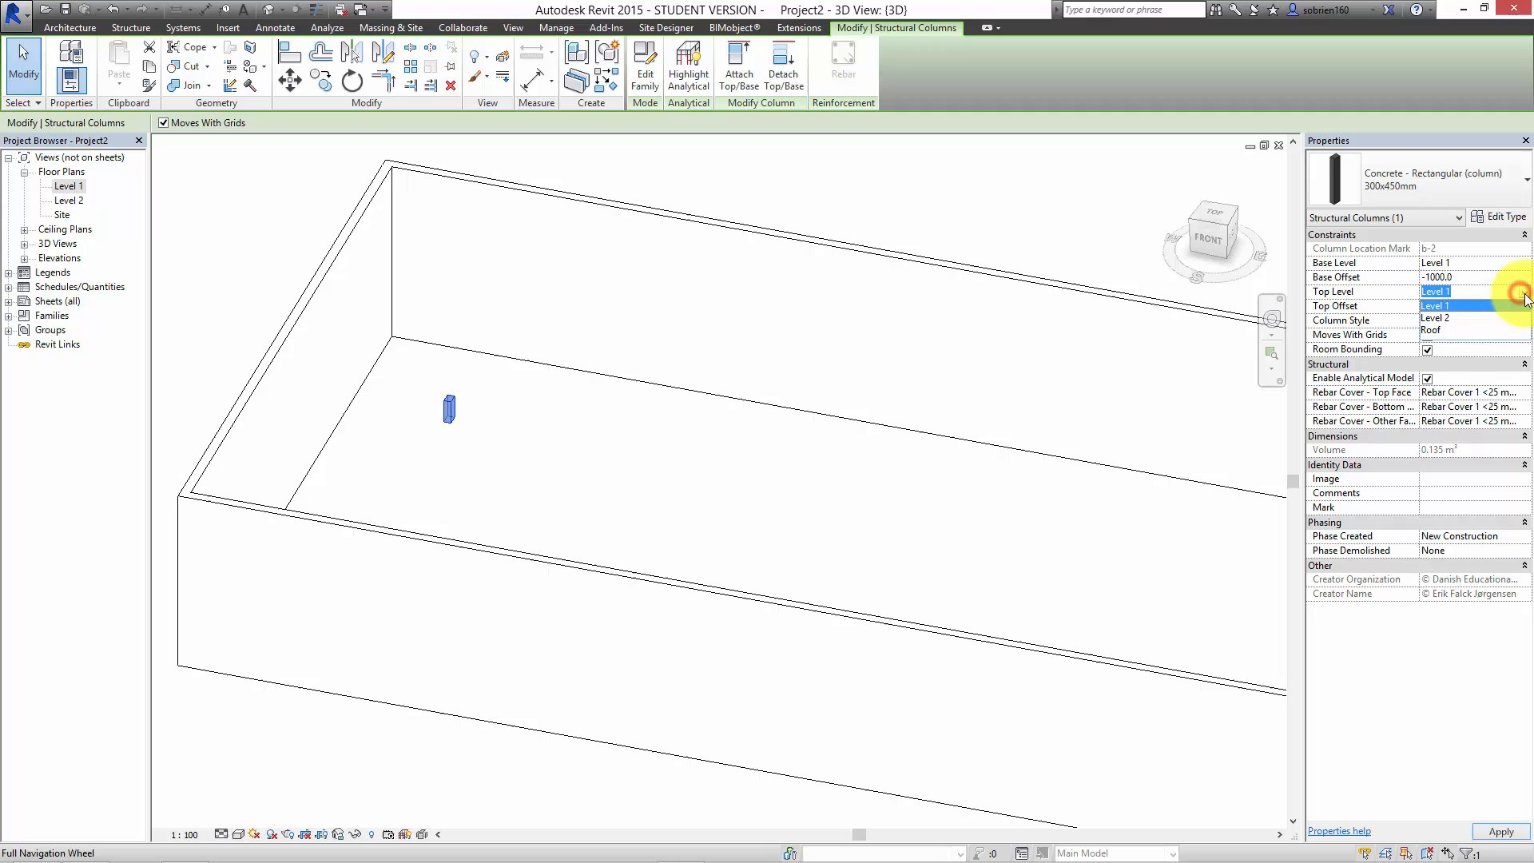
click(1434, 331)
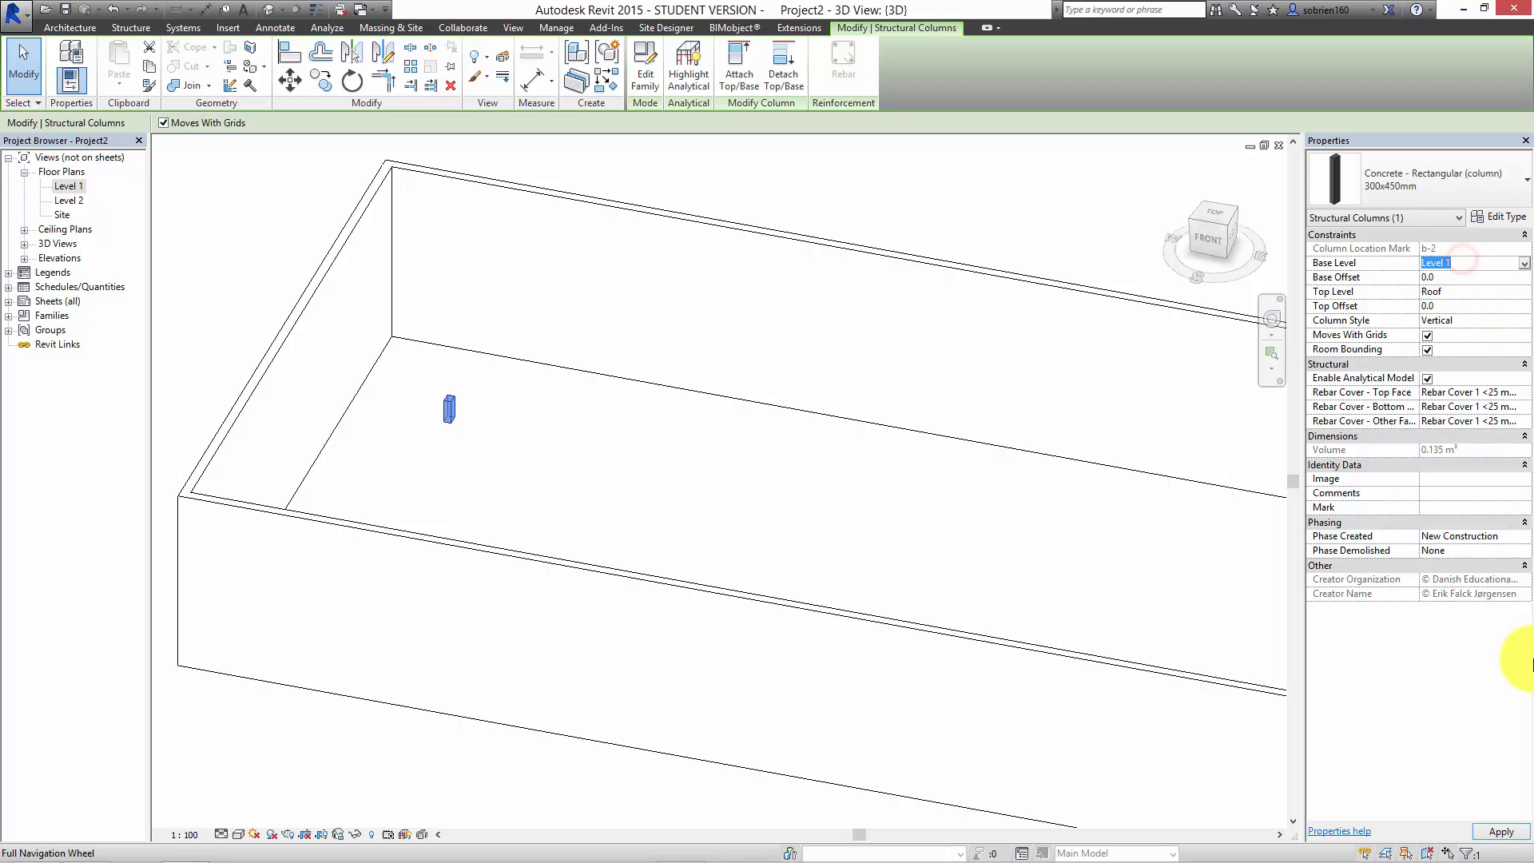
click(1501, 832)
click(817, 520)
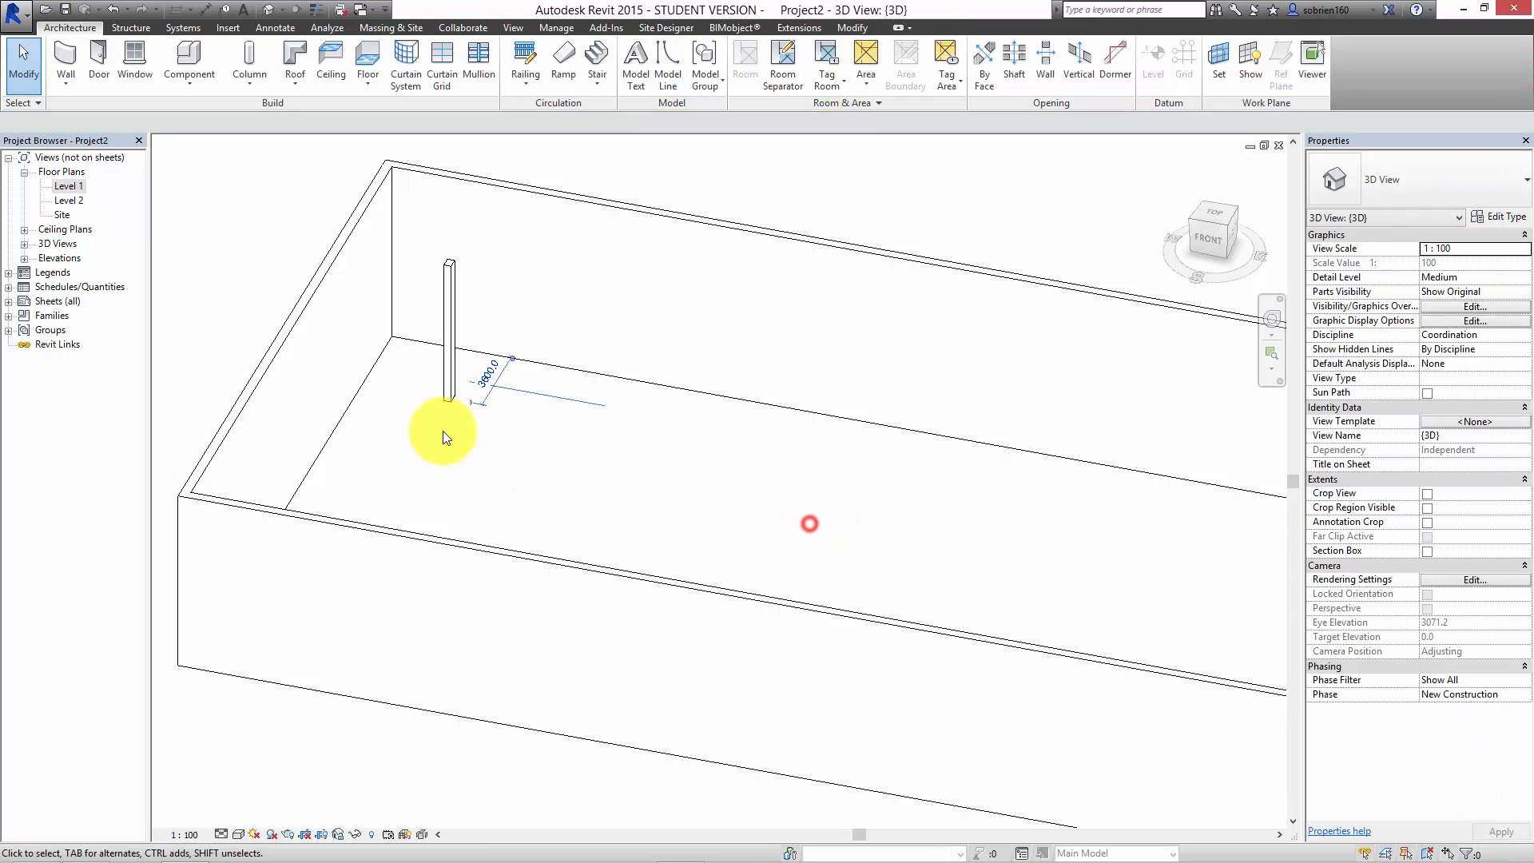
Step: Return to the Level 1 floor plan and examine the column at grids b and 2
double_click(65, 185)
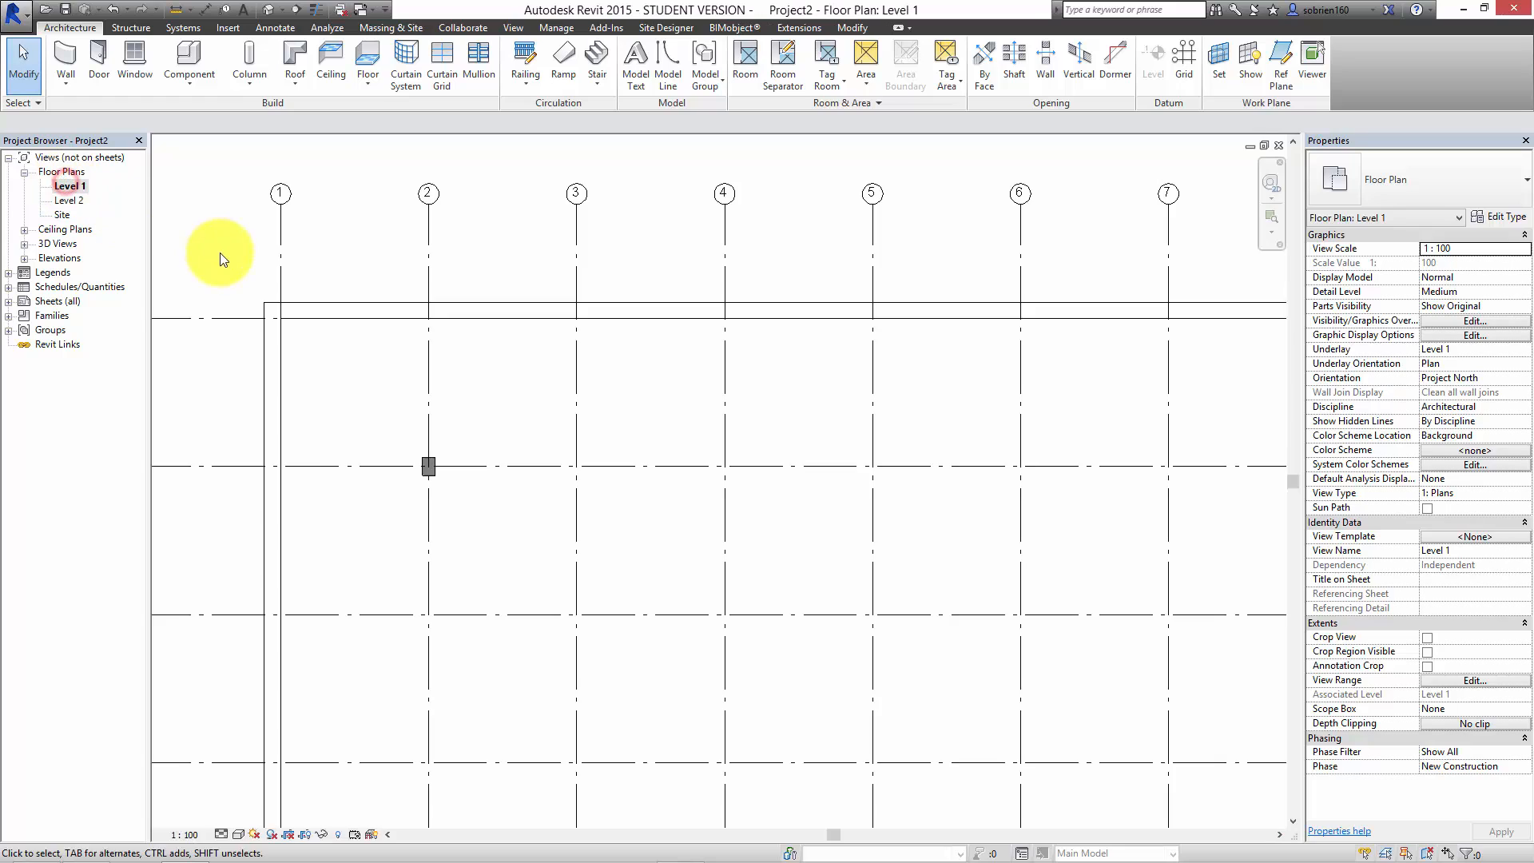
scroll(359, 531, up, 2)
click(546, 435)
click(493, 359)
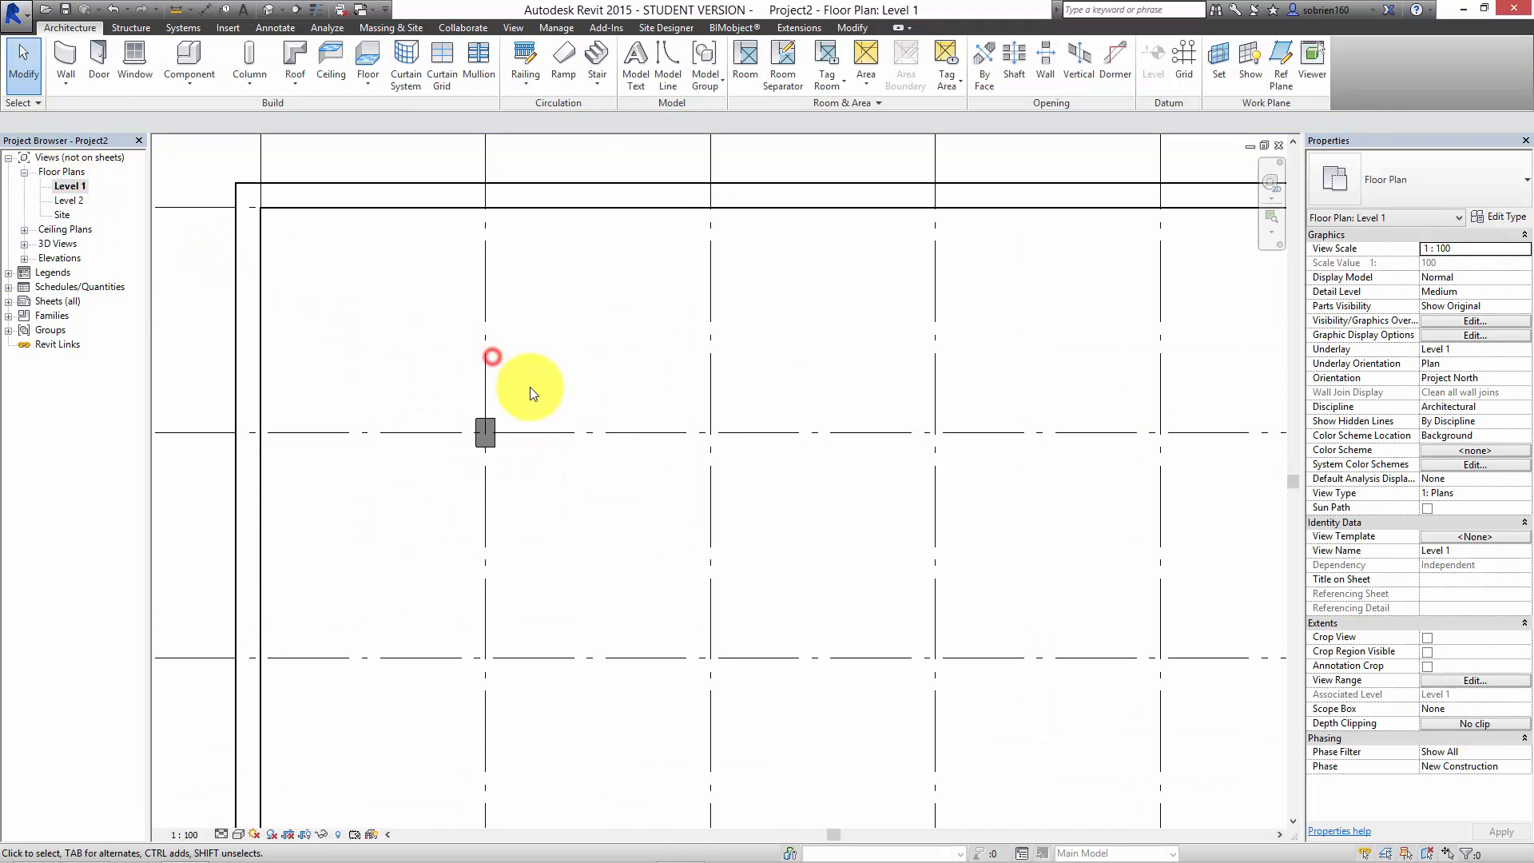
click(554, 387)
scroll(534, 392, down, 1)
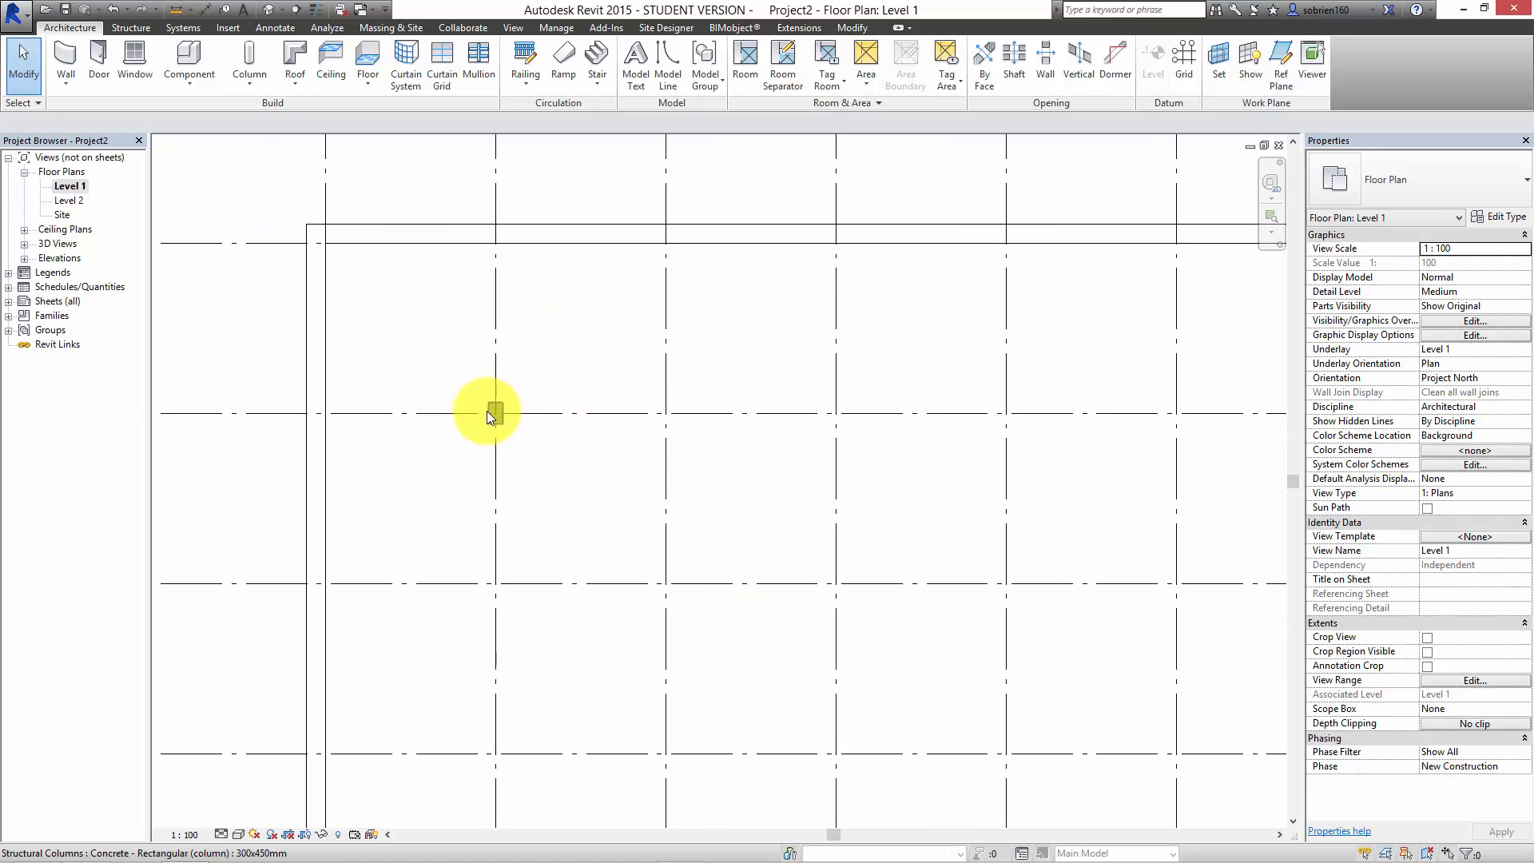
click(239, 71)
click(275, 112)
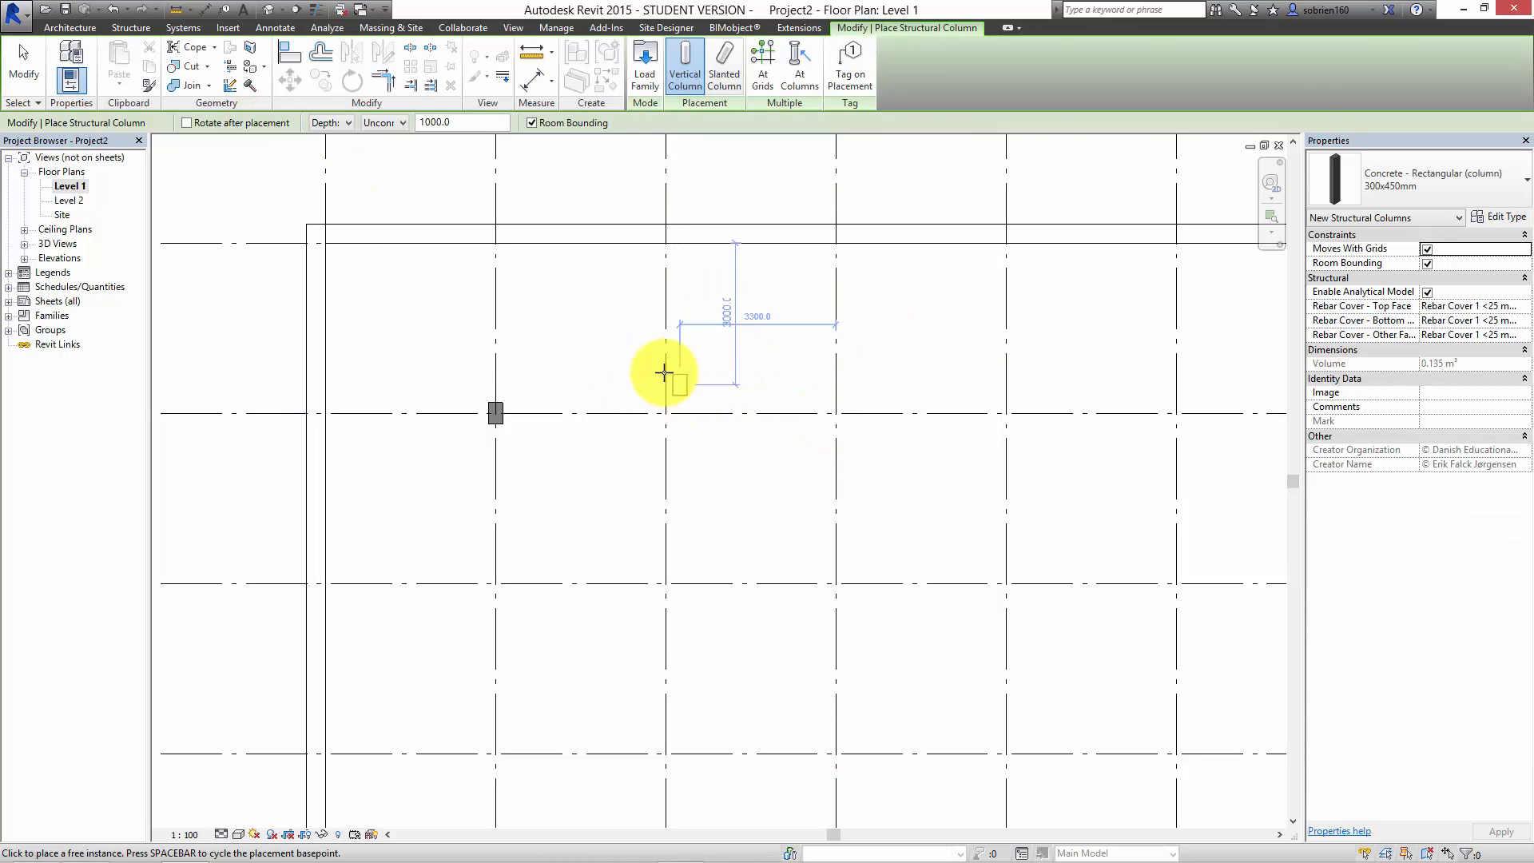
key(Escape)
Step: Delete the single structural column at the intersection of grids b and 2
click(583, 442)
drag(463, 462, 571, 319)
key(Delete)
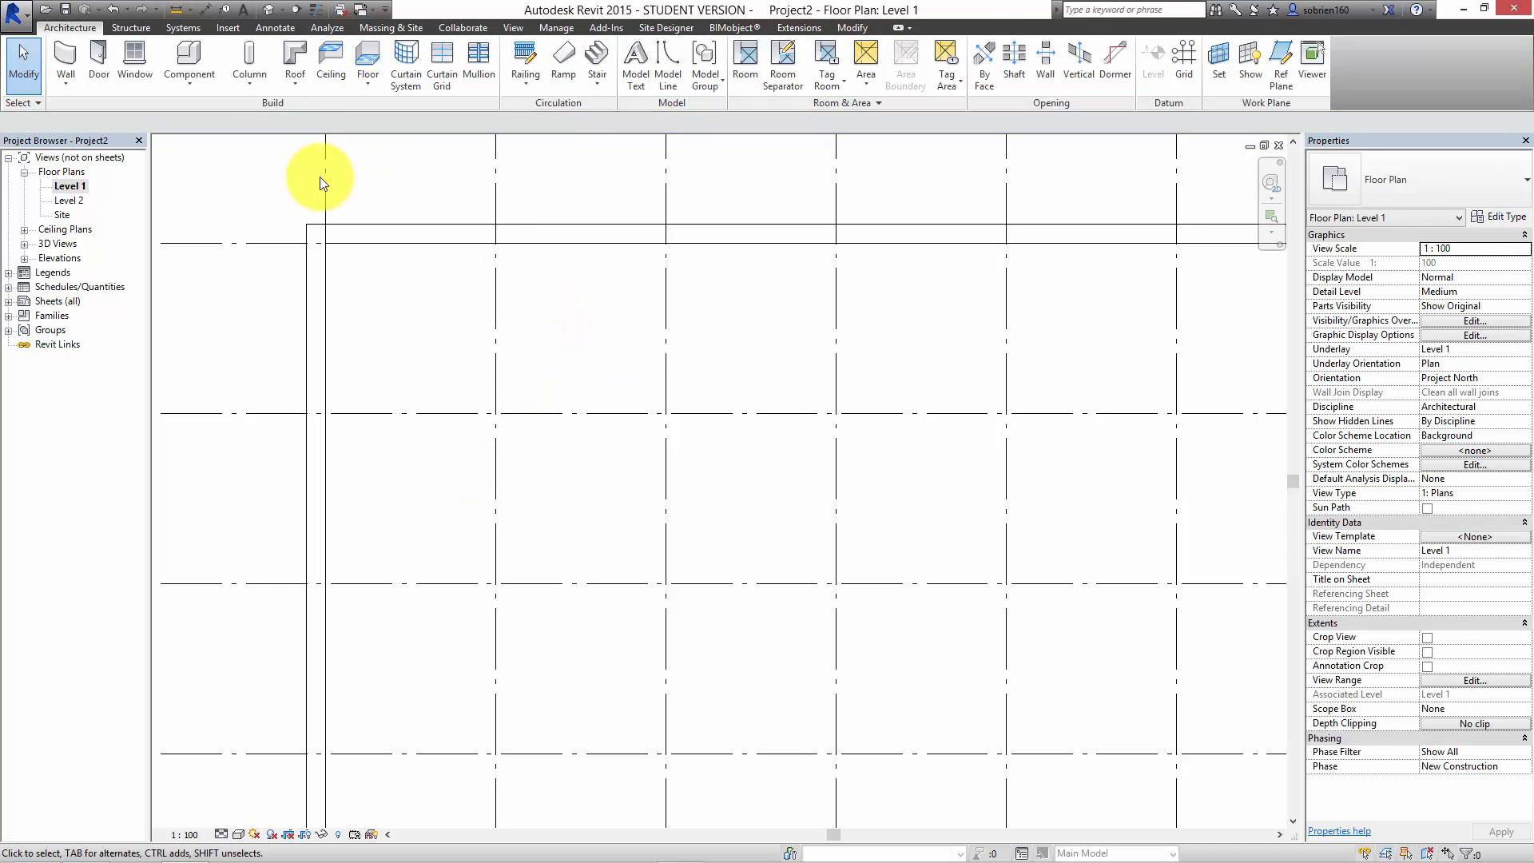
Step: Place 300x450mm concrete structural columns at all grid intersections of the building in one operation using At Grids
click(246, 86)
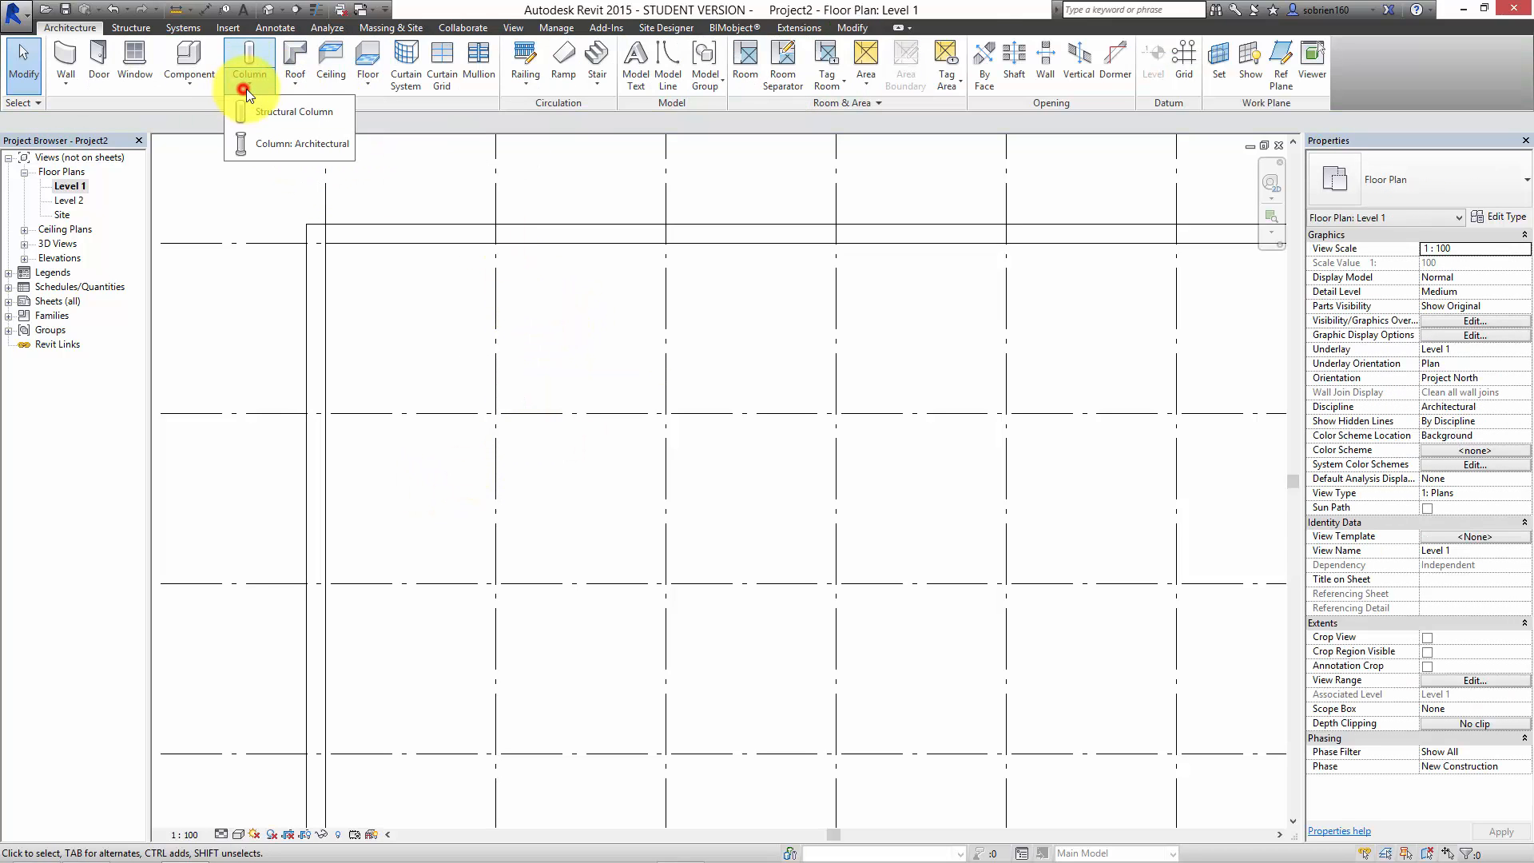
click(253, 104)
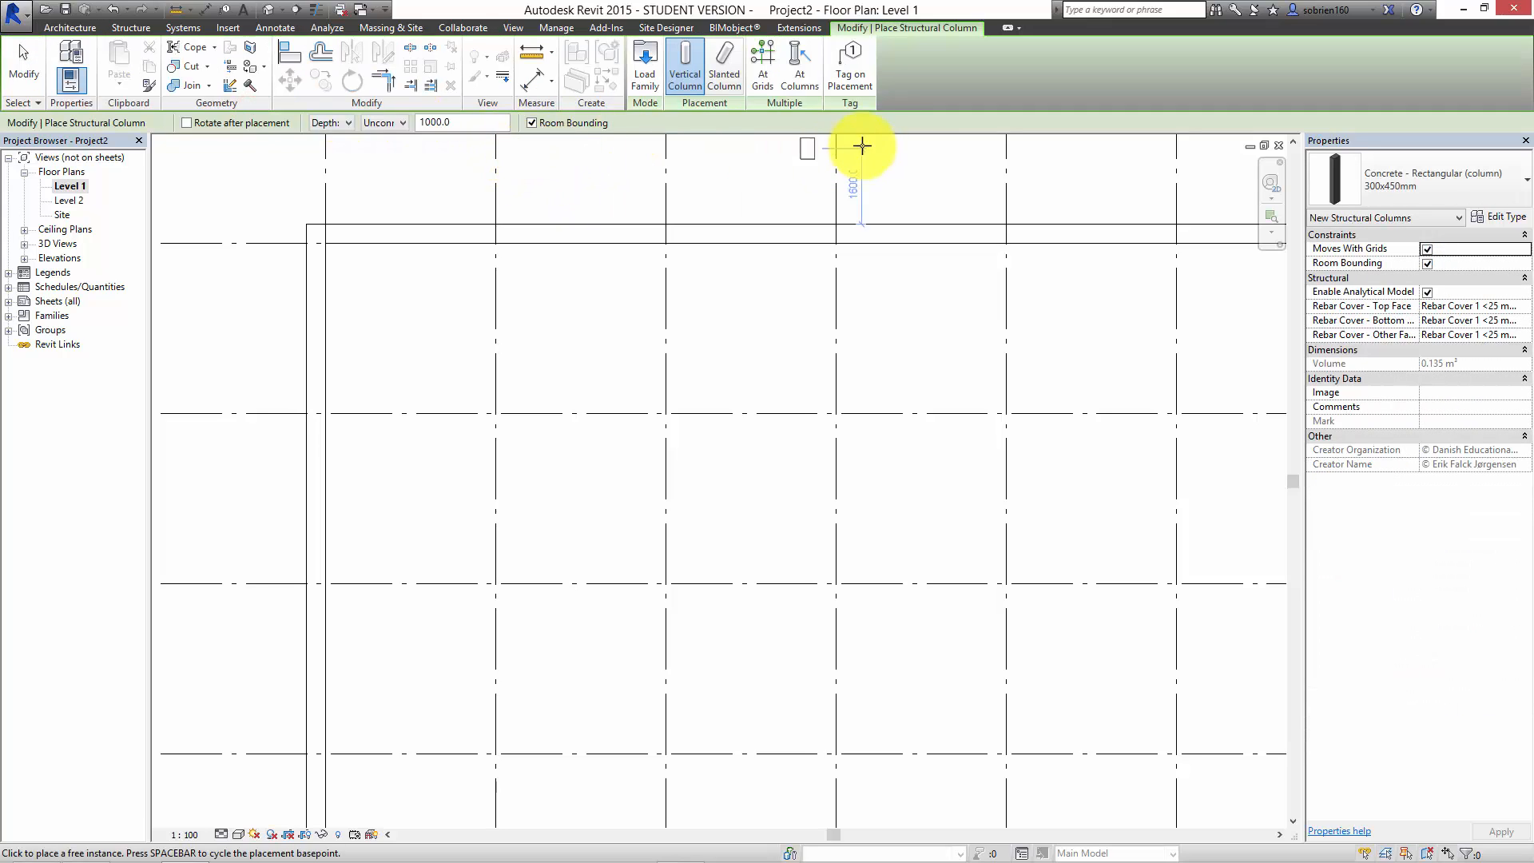
click(760, 61)
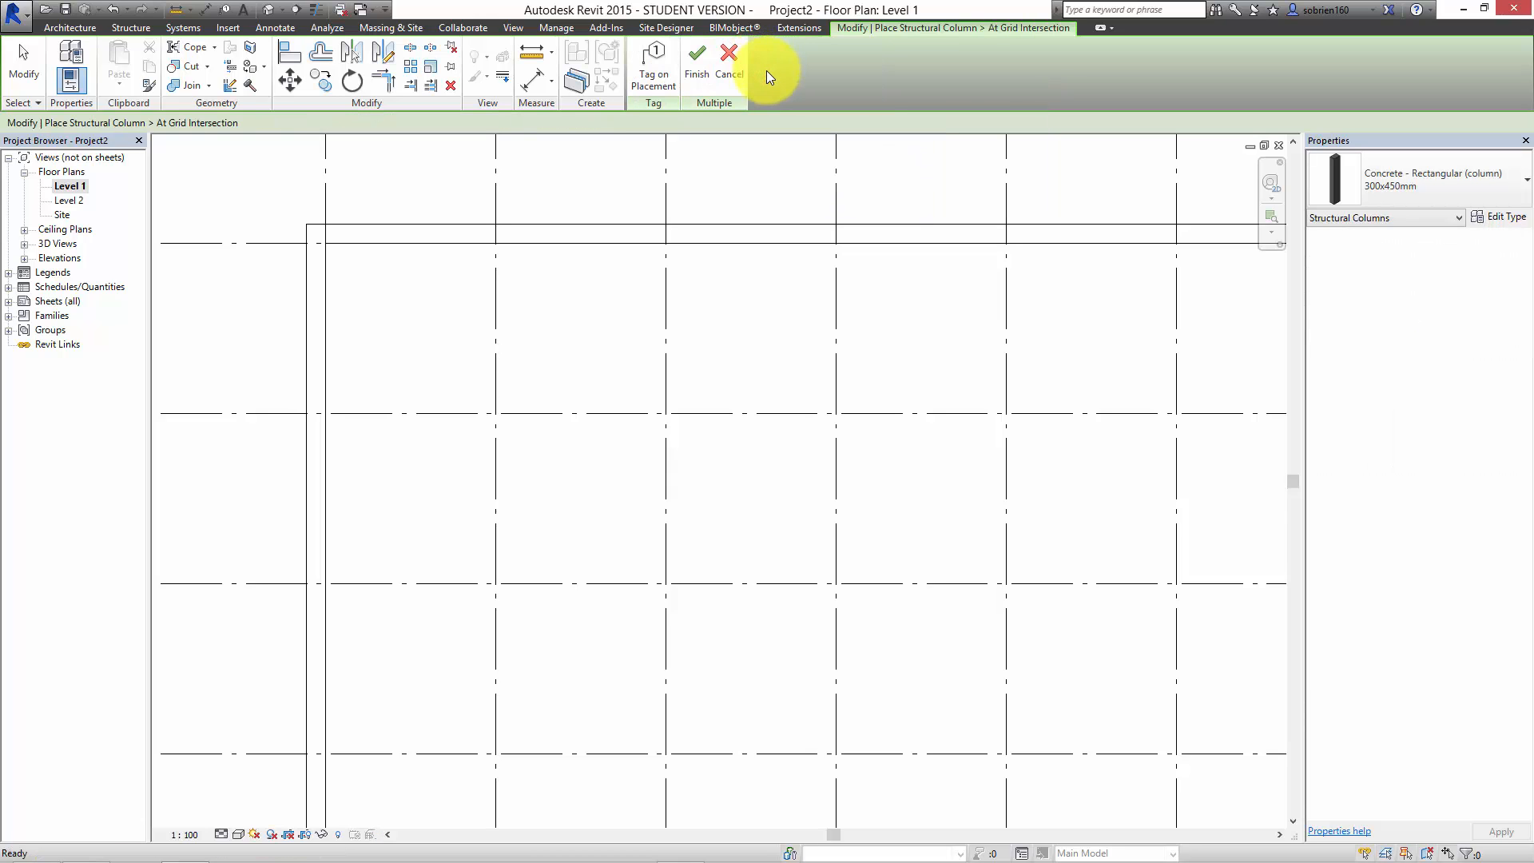
scroll(769, 75, down, 3)
middle_drag(590, 369, 401, 528)
scroll(401, 528, down, 1)
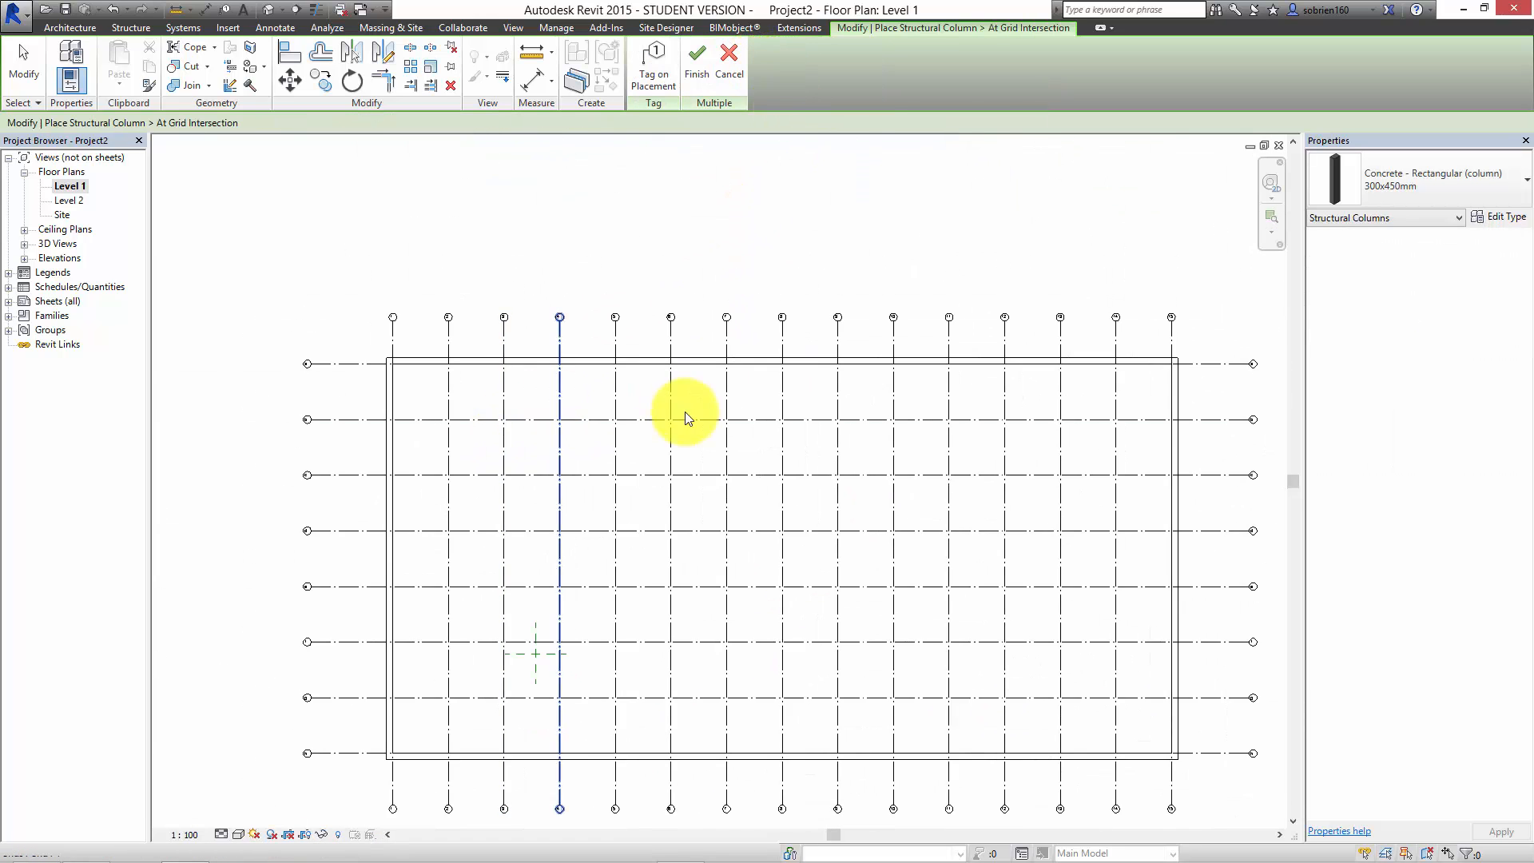
scroll(688, 421, down, 1)
drag(1101, 302, 467, 662)
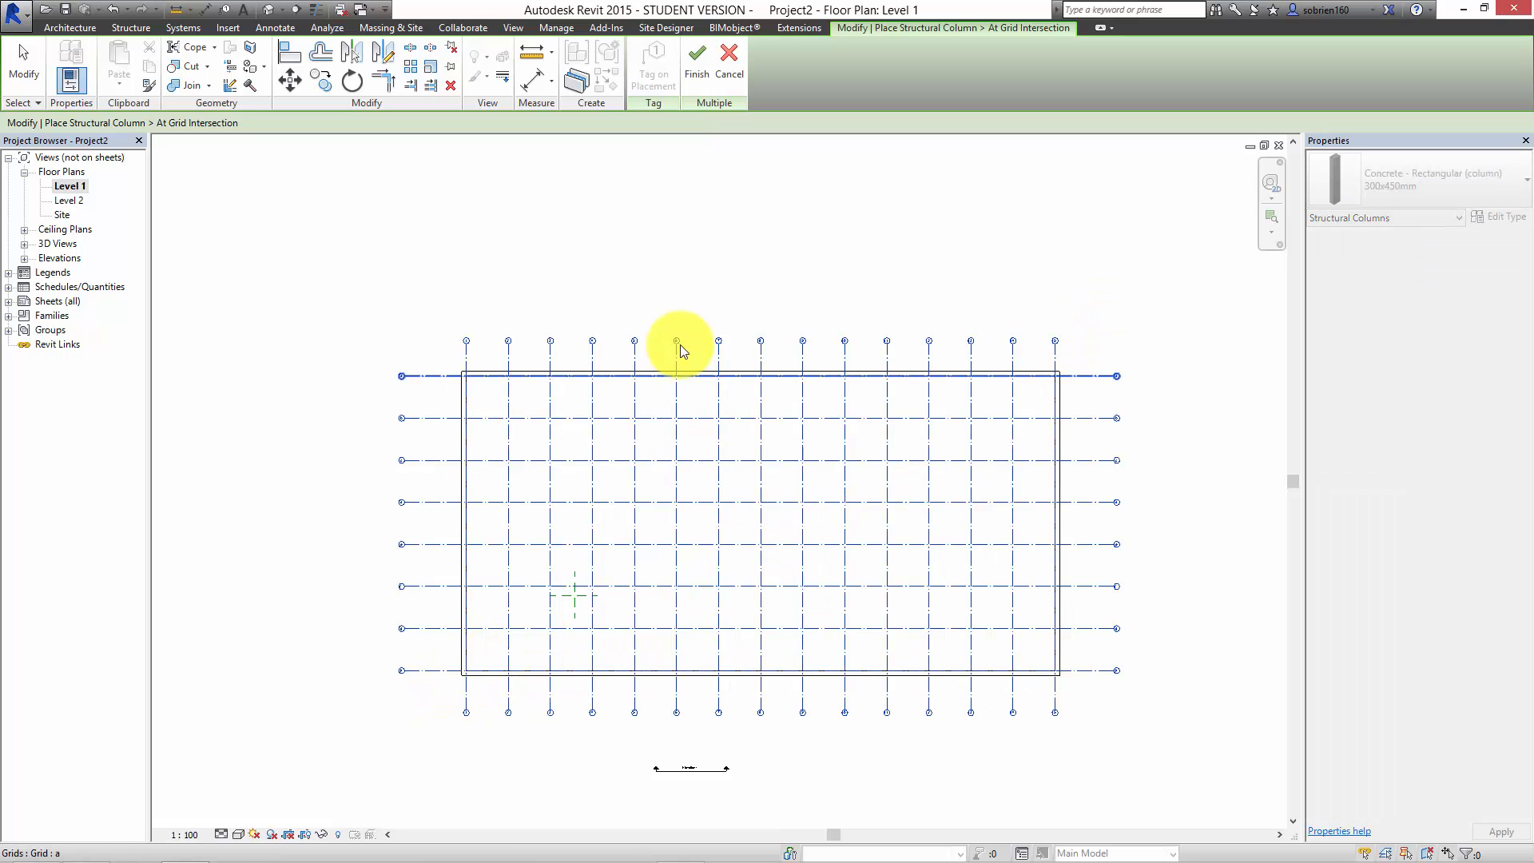
click(703, 69)
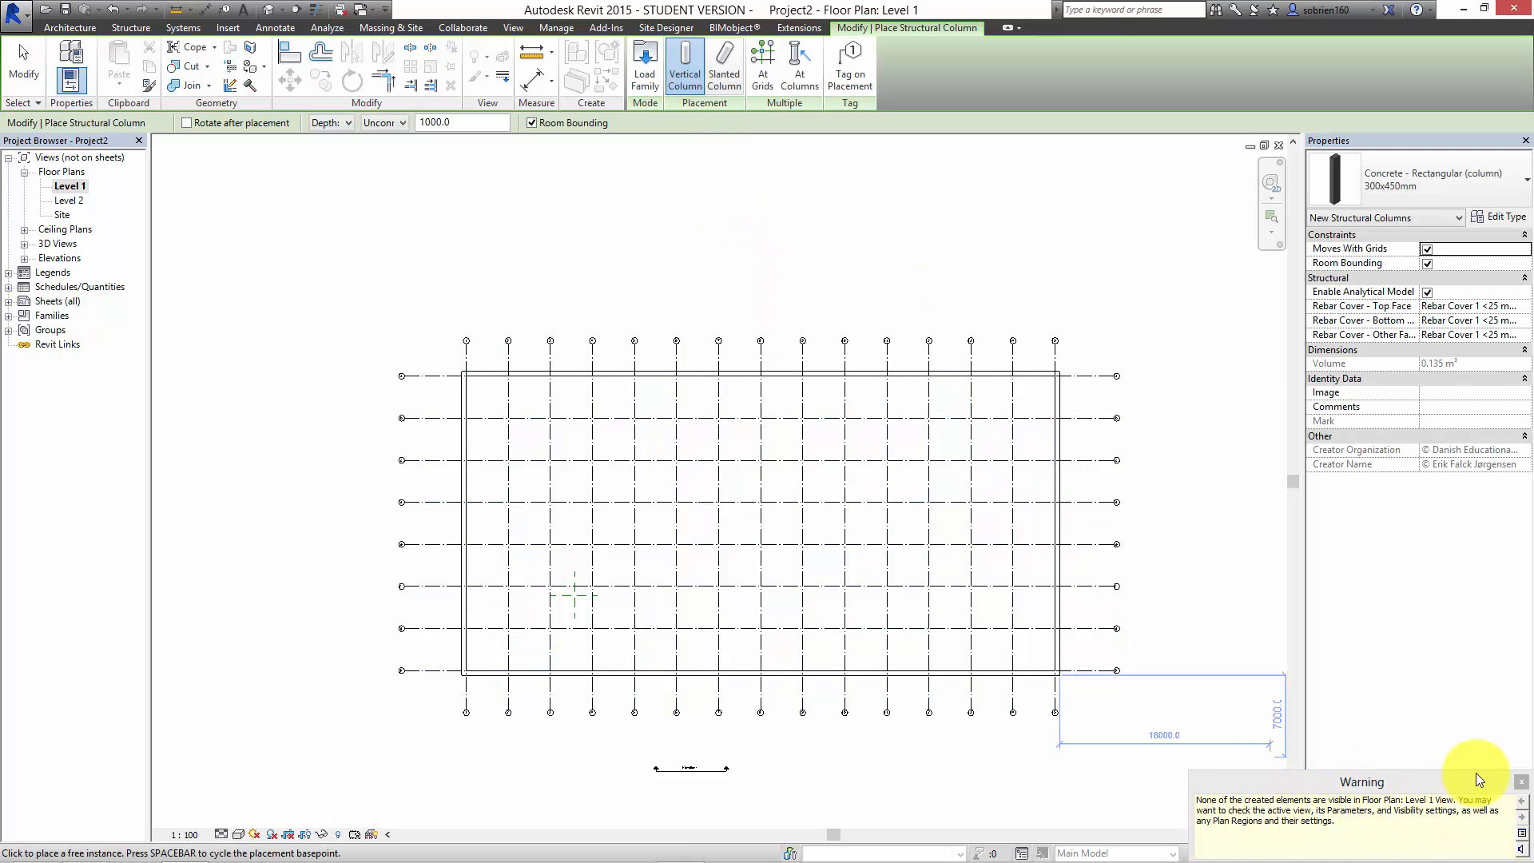
click(1519, 783)
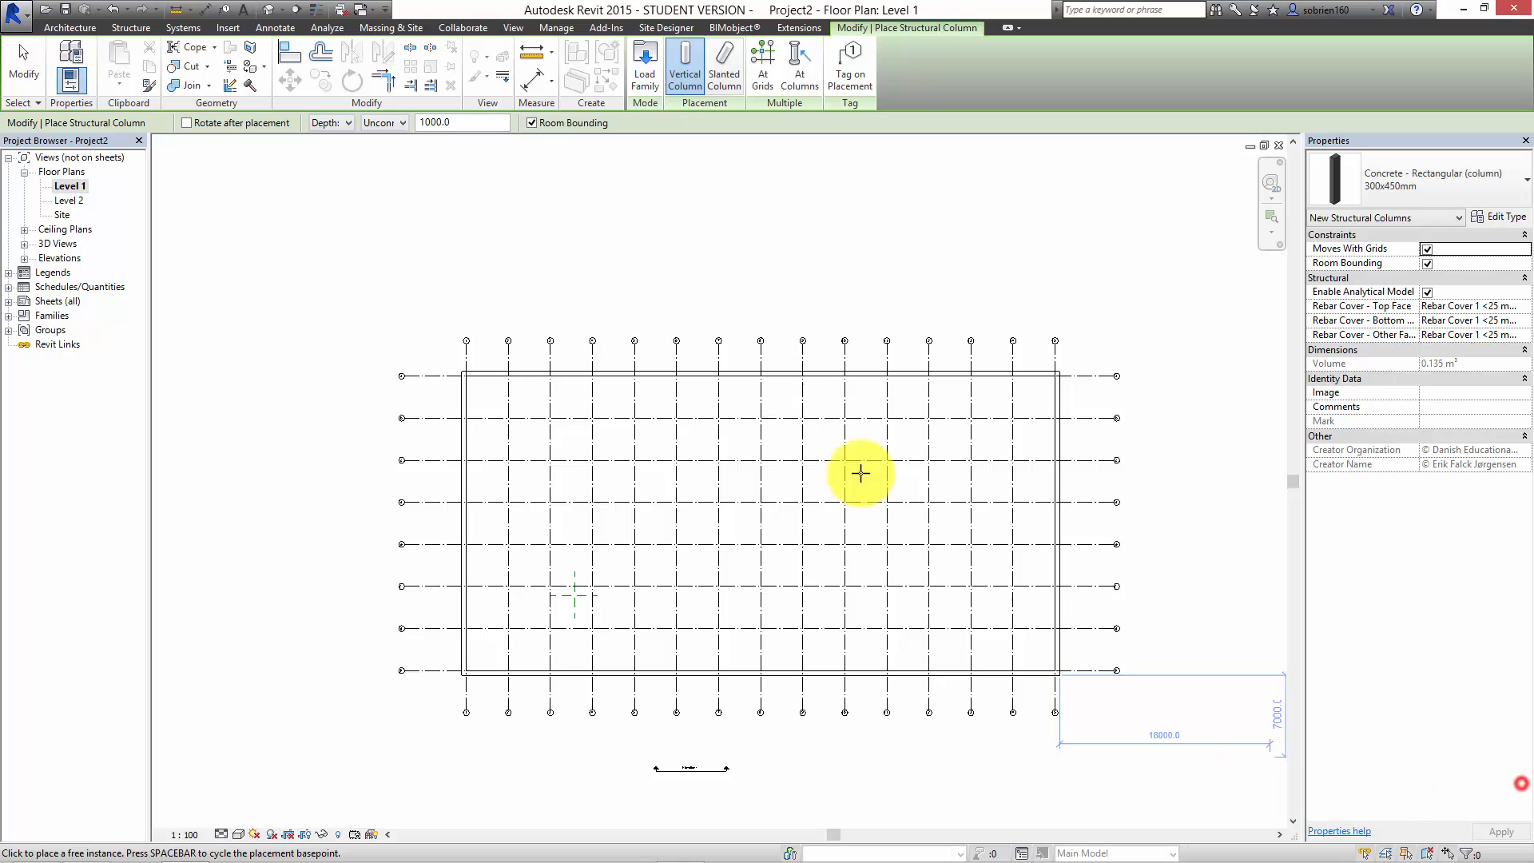
Step: In the 3D view, select all instances of the 300x450mm concrete structural column in the entire project
click(268, 10)
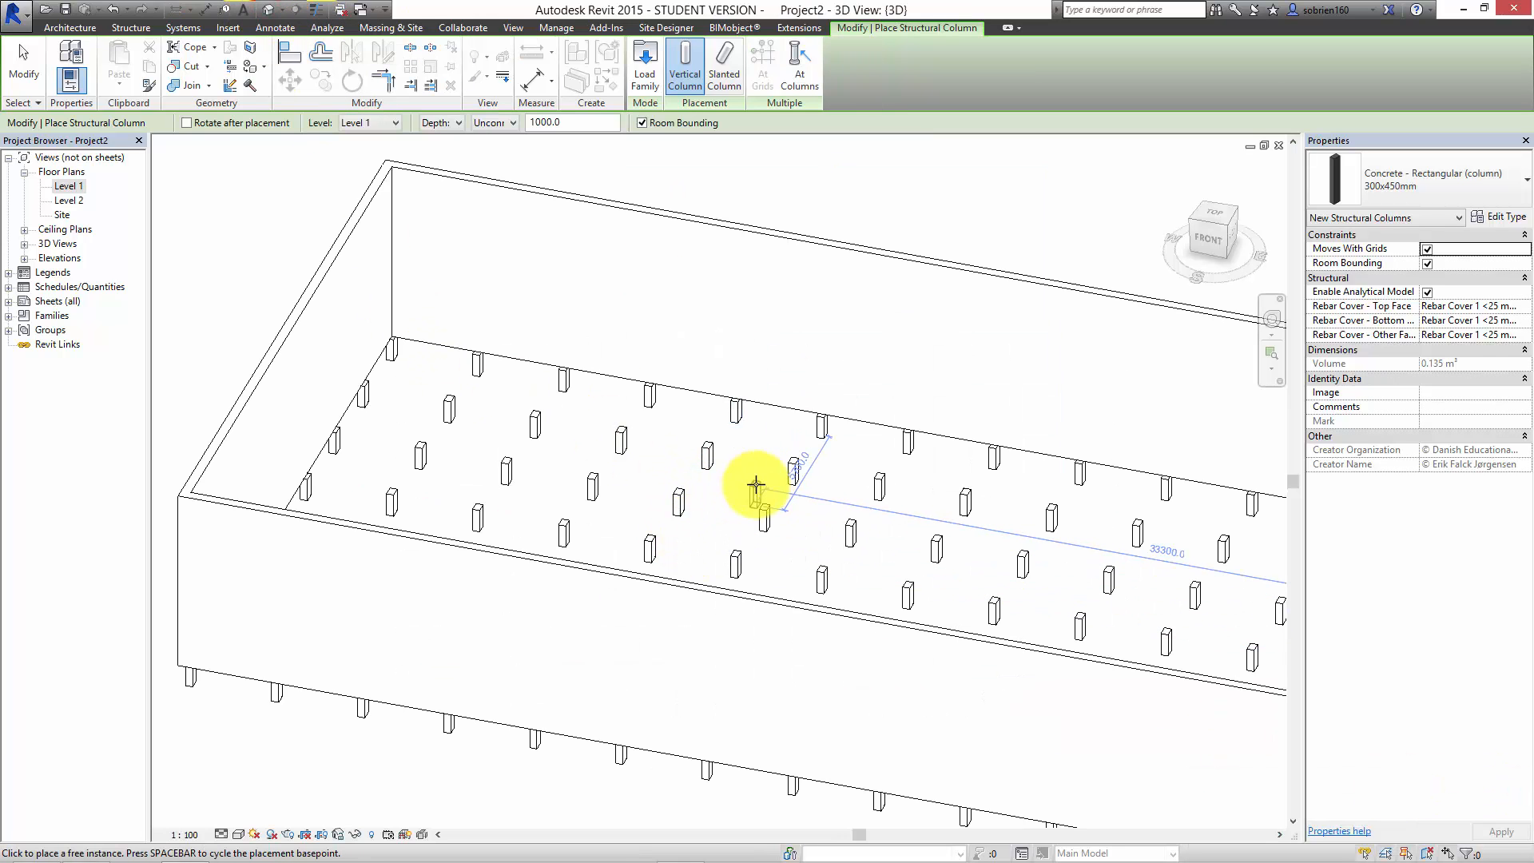
key(Escape)
scroll(623, 431, down, 5)
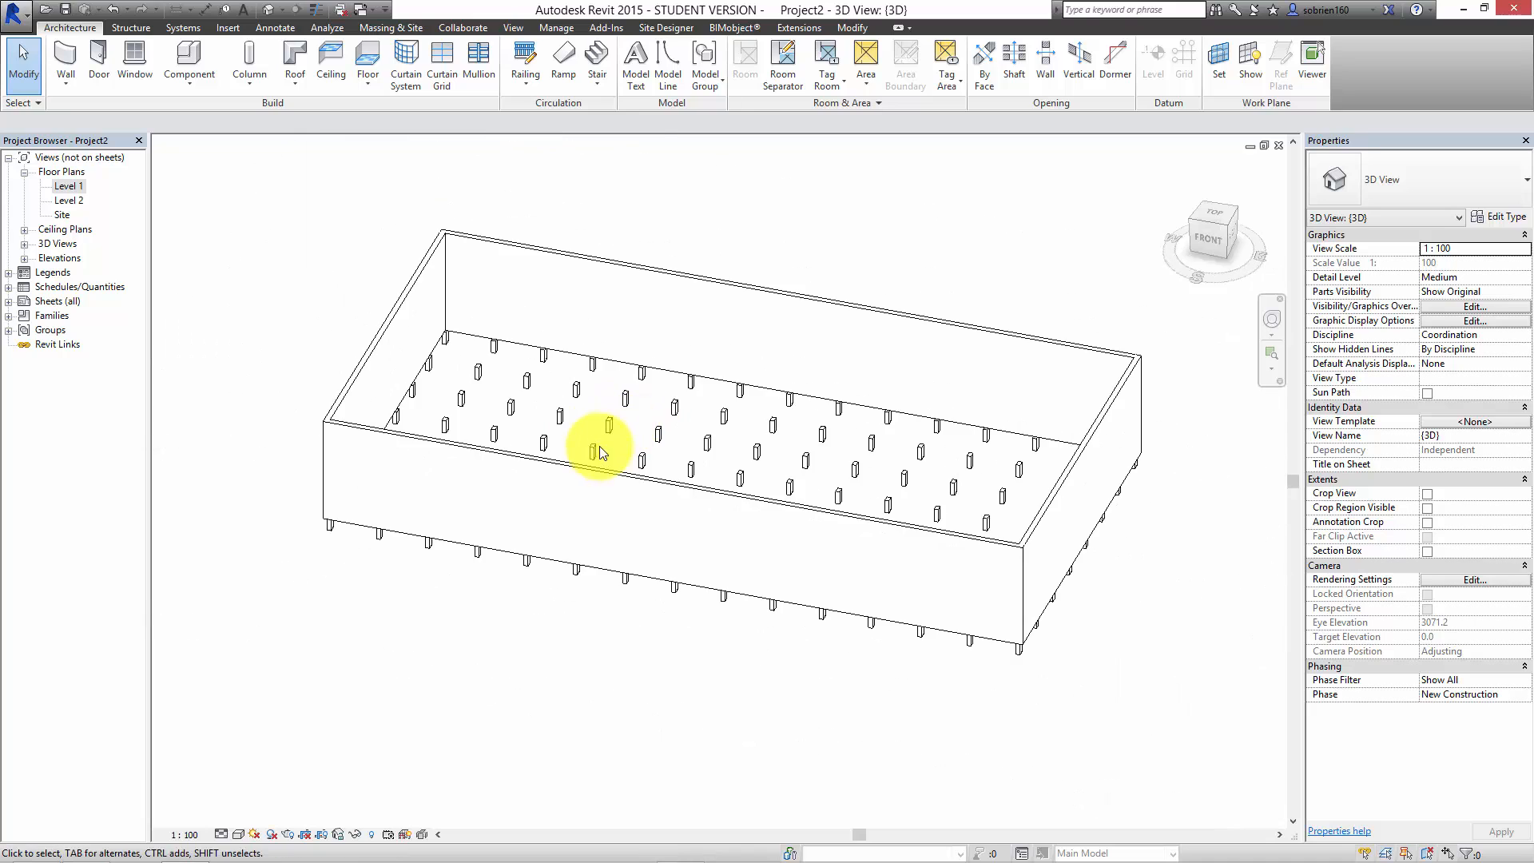
click(578, 568)
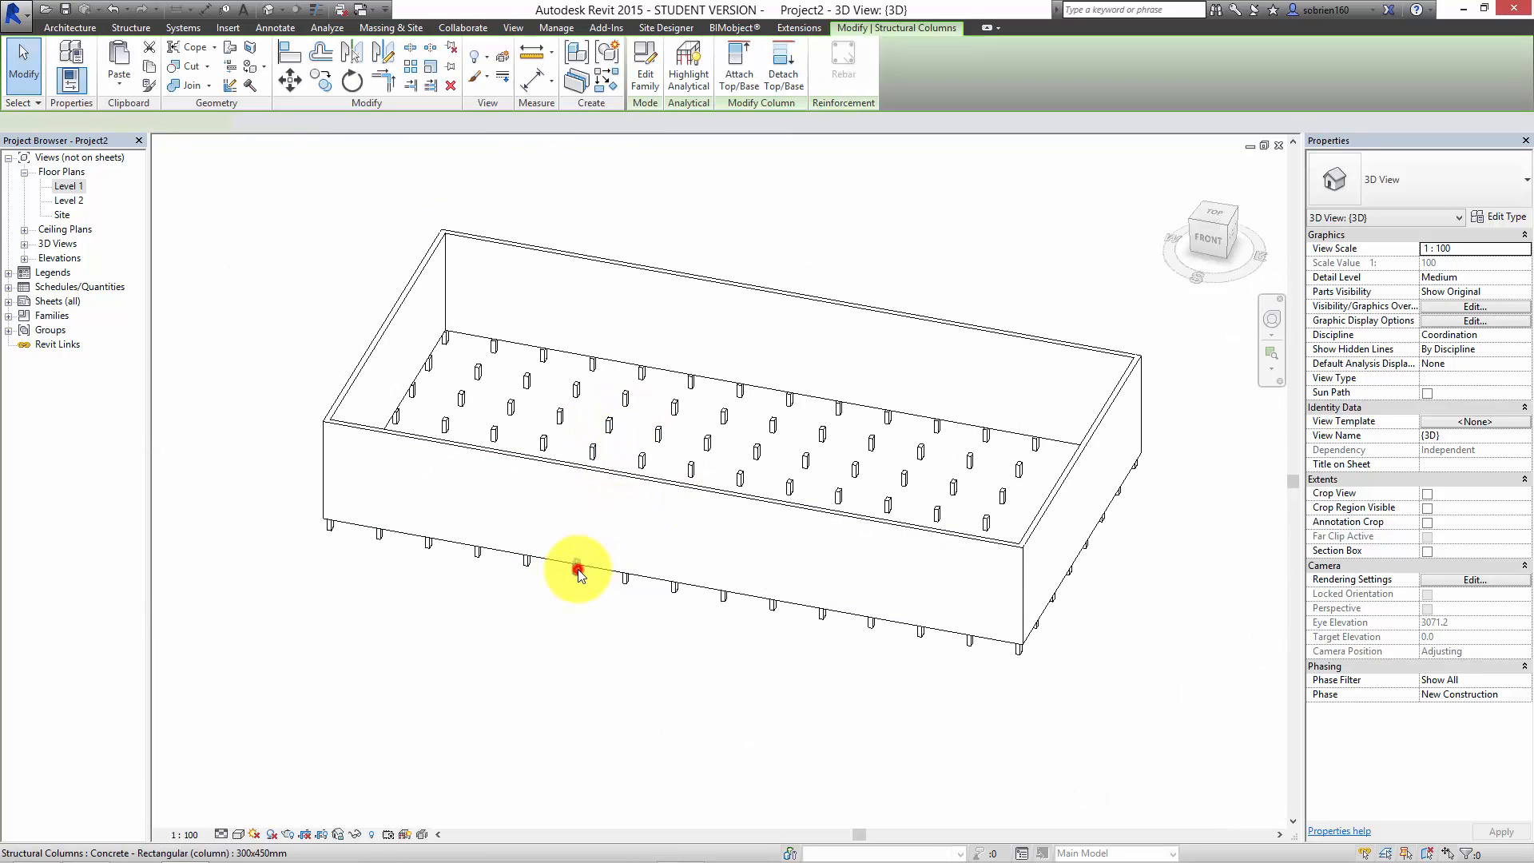
right_click(577, 569)
mouse_move(639, 383)
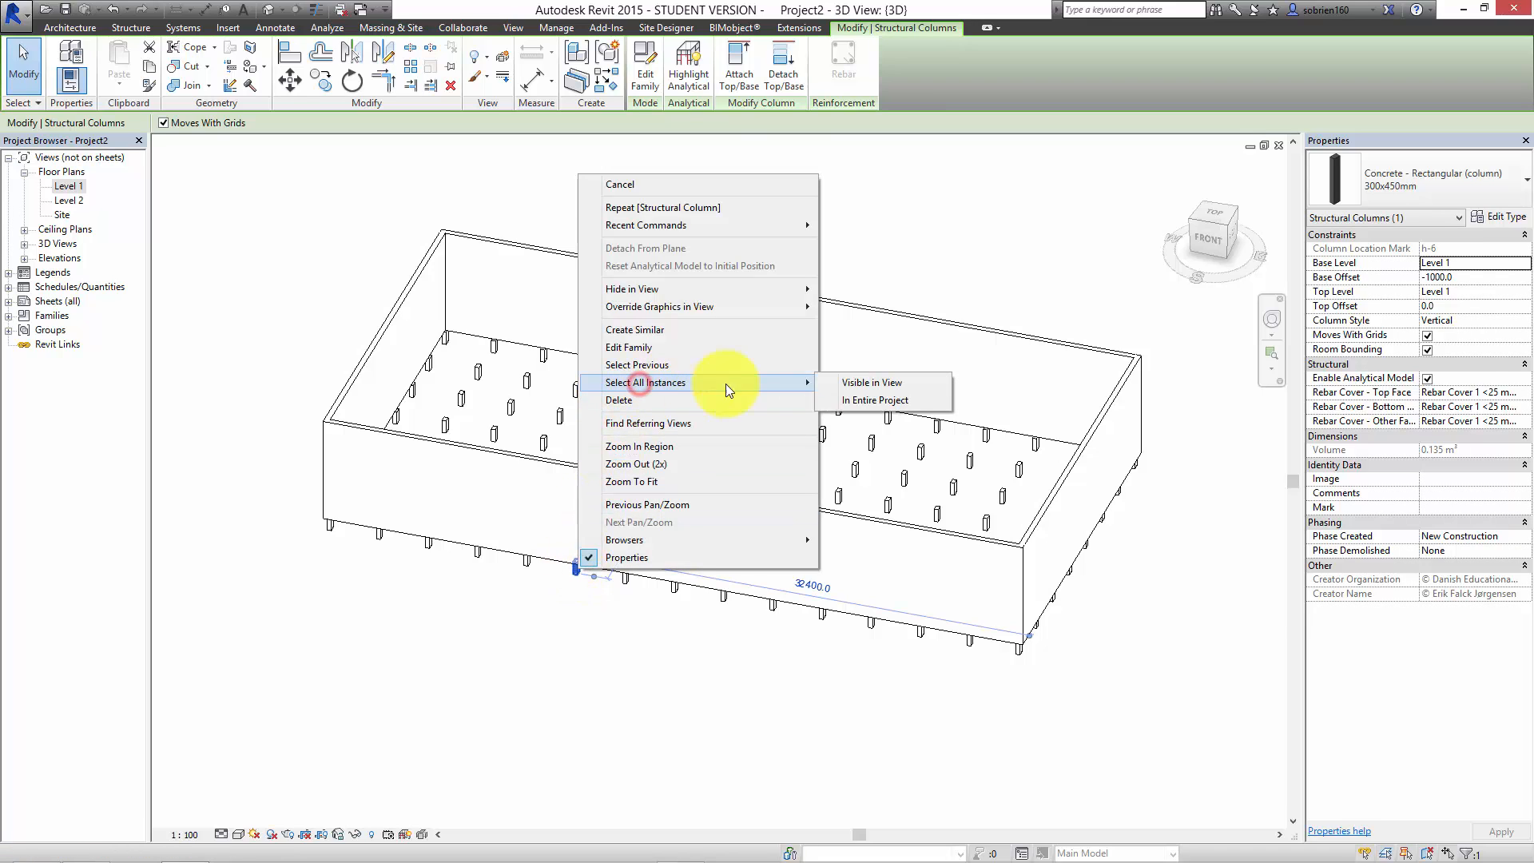
click(842, 396)
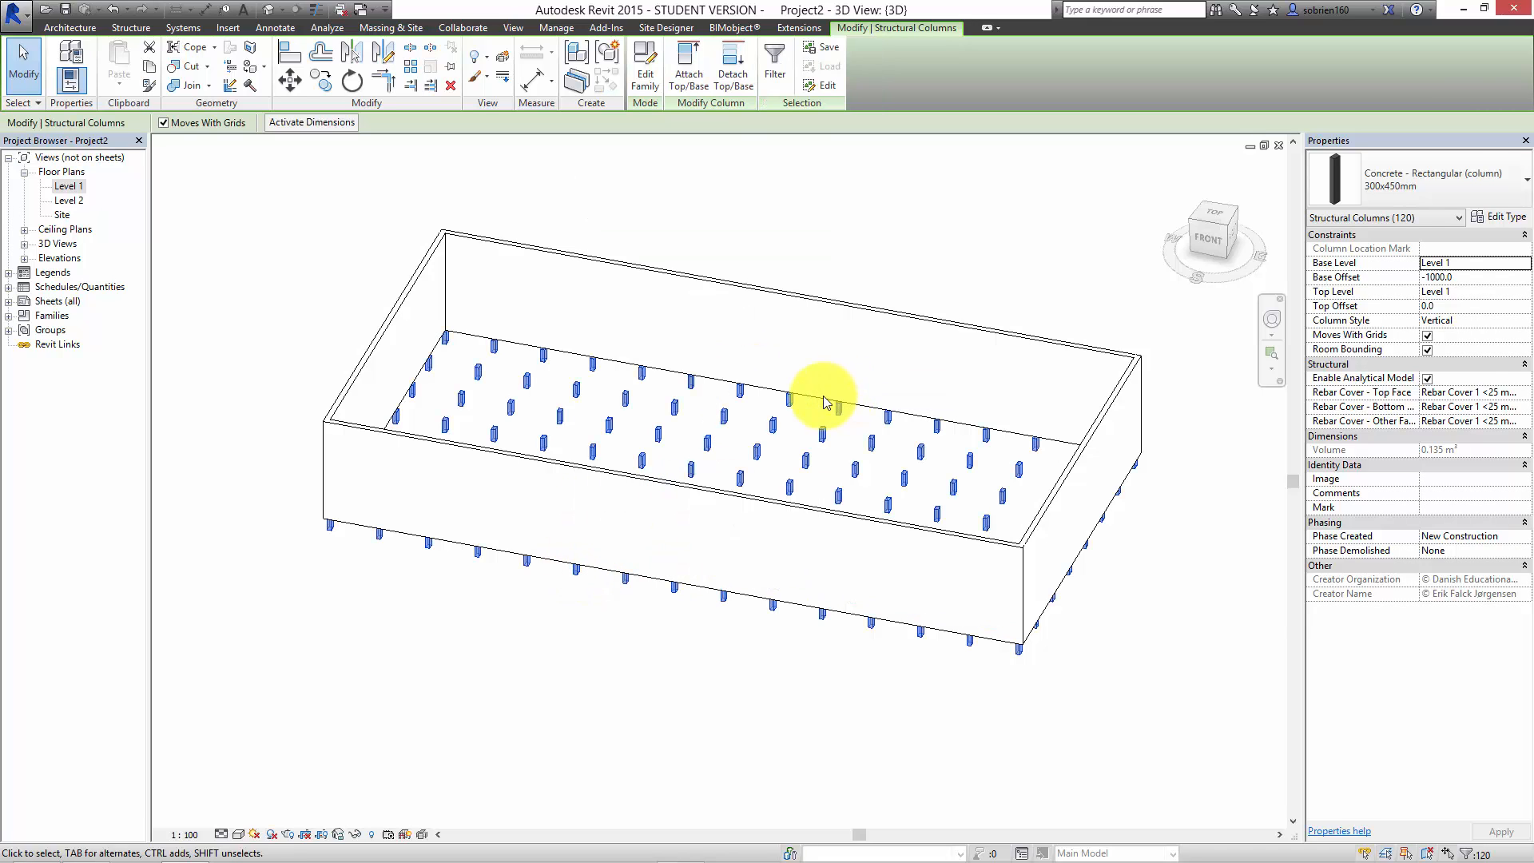
Step: Set the top level of all selected columns to Roof and their base offset to 0
click(1525, 292)
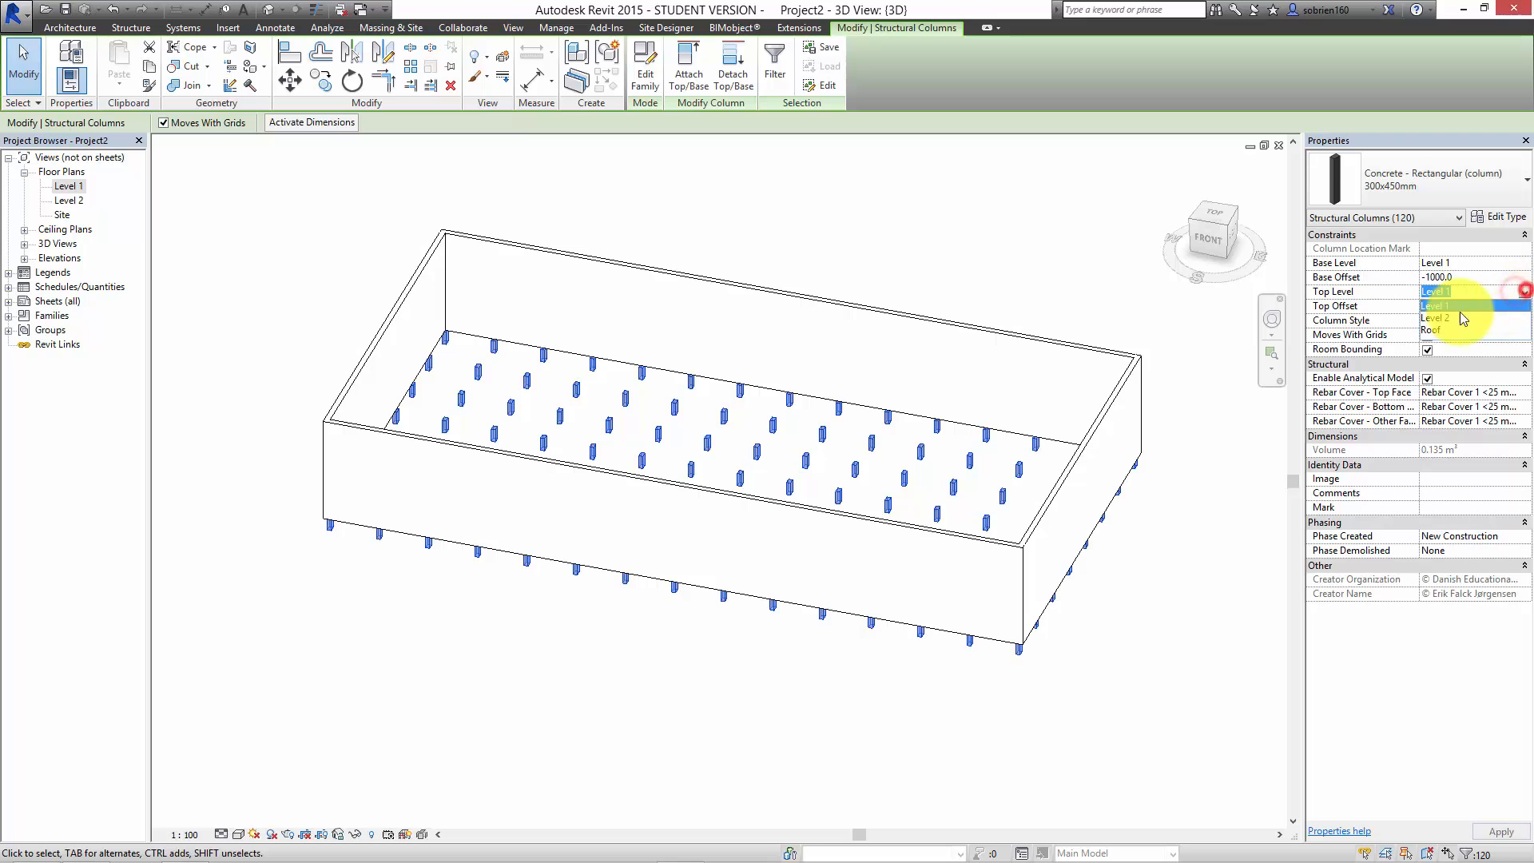
click(1440, 327)
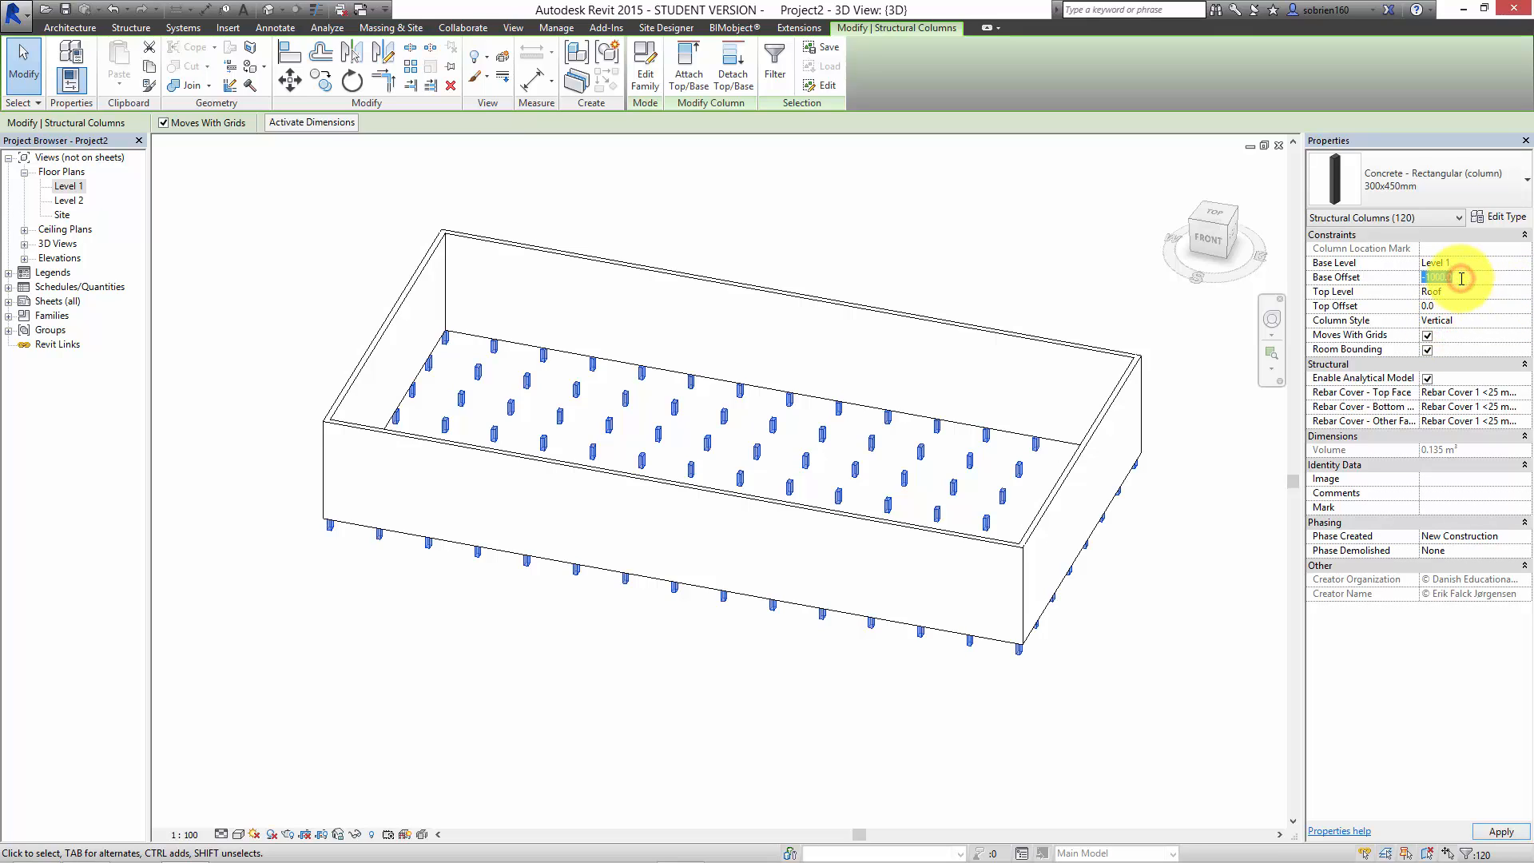
click(1478, 264)
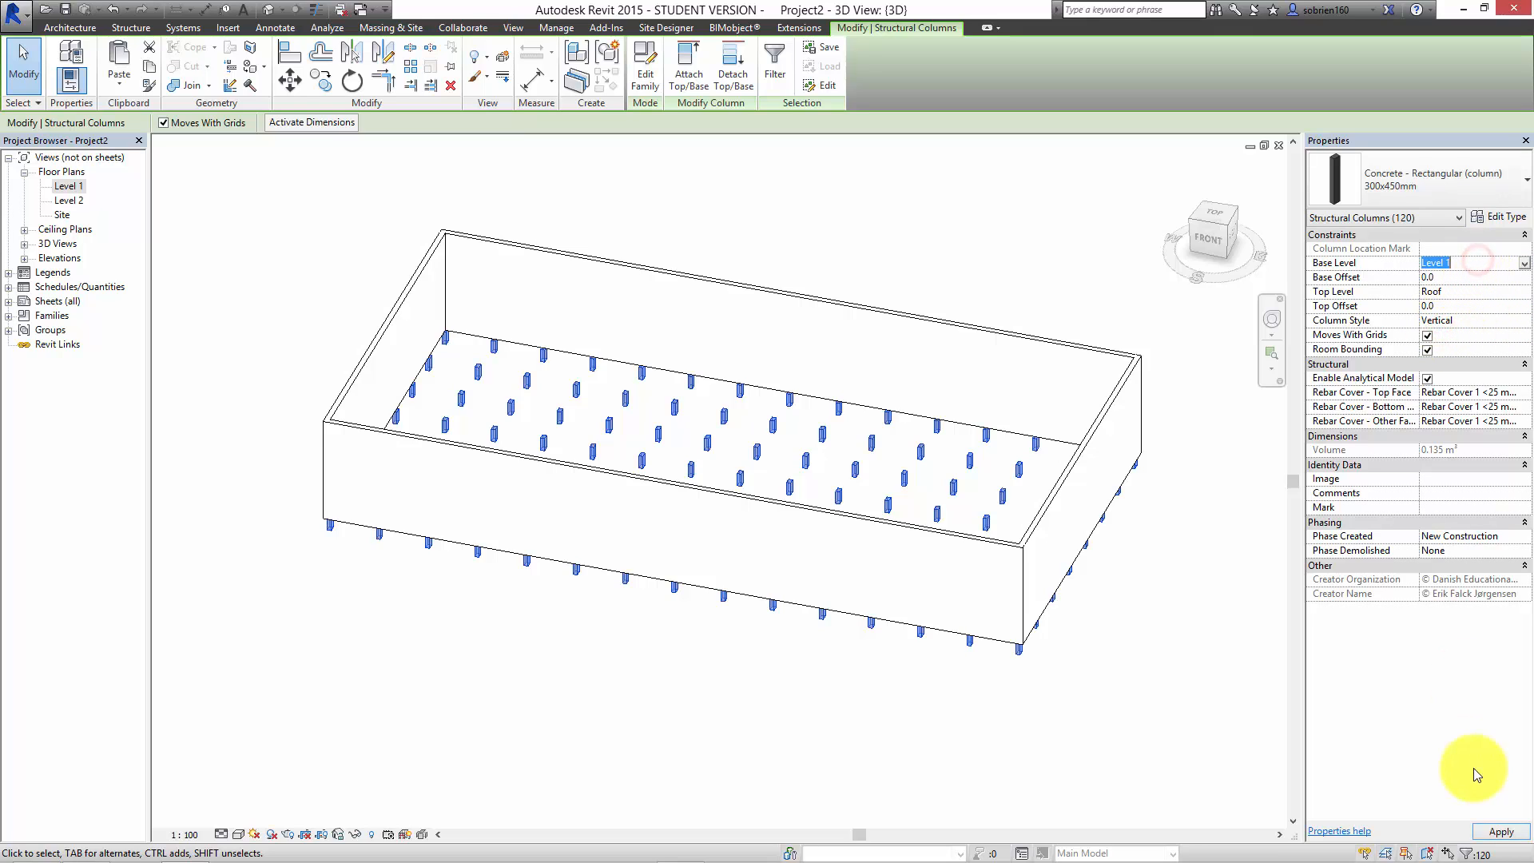
click(975, 732)
middle_drag(689, 685, 688, 734)
scroll(309, 410, up, 2)
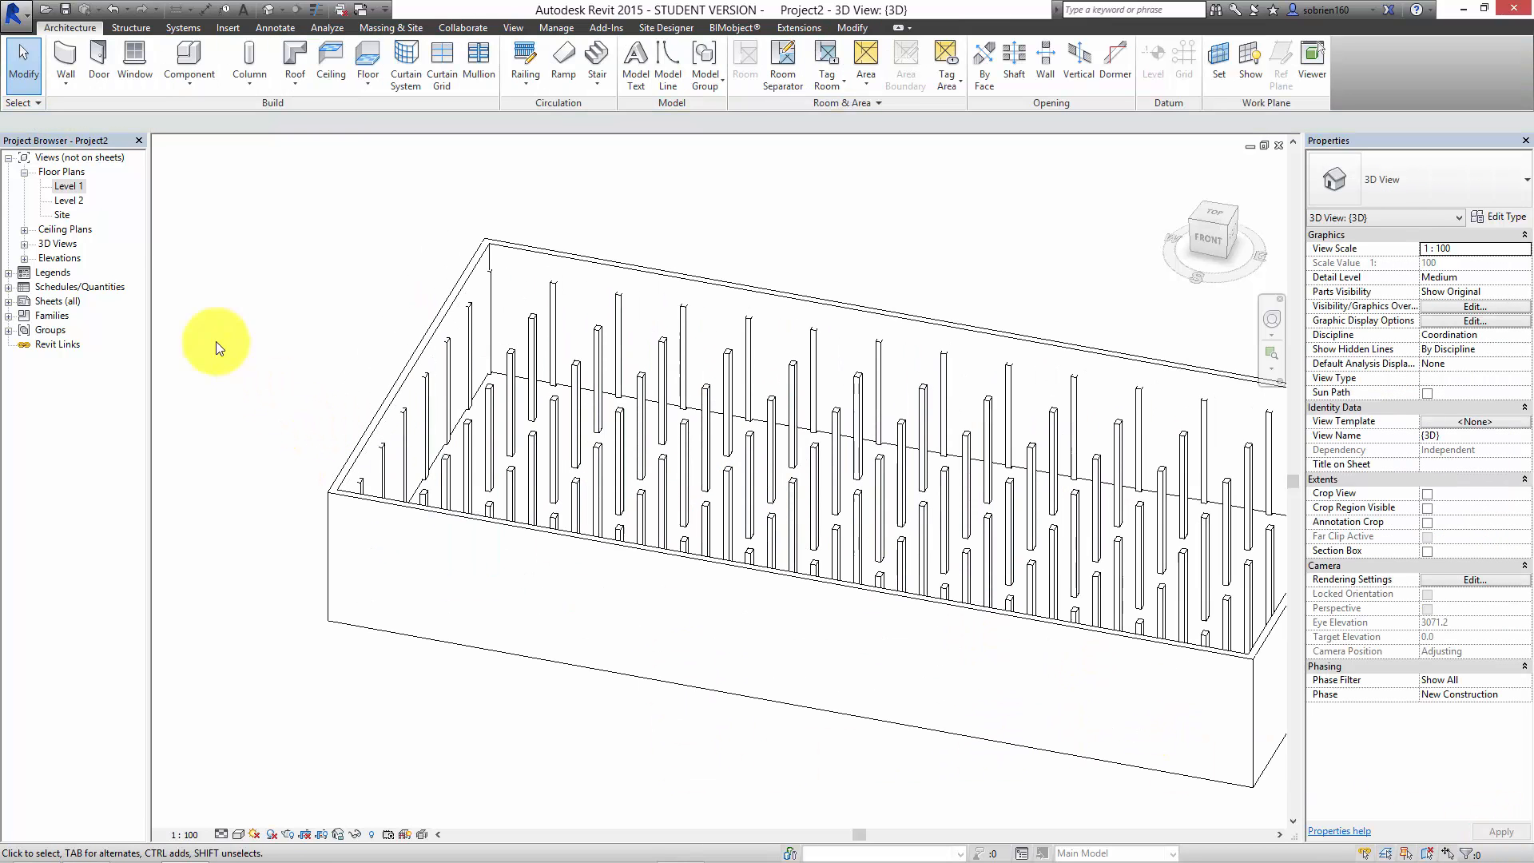
Step: Return to the Level 1 floor plan, change its visual style and examine the columns across the whole grid
double_click(68, 185)
scroll(599, 551, up, 6)
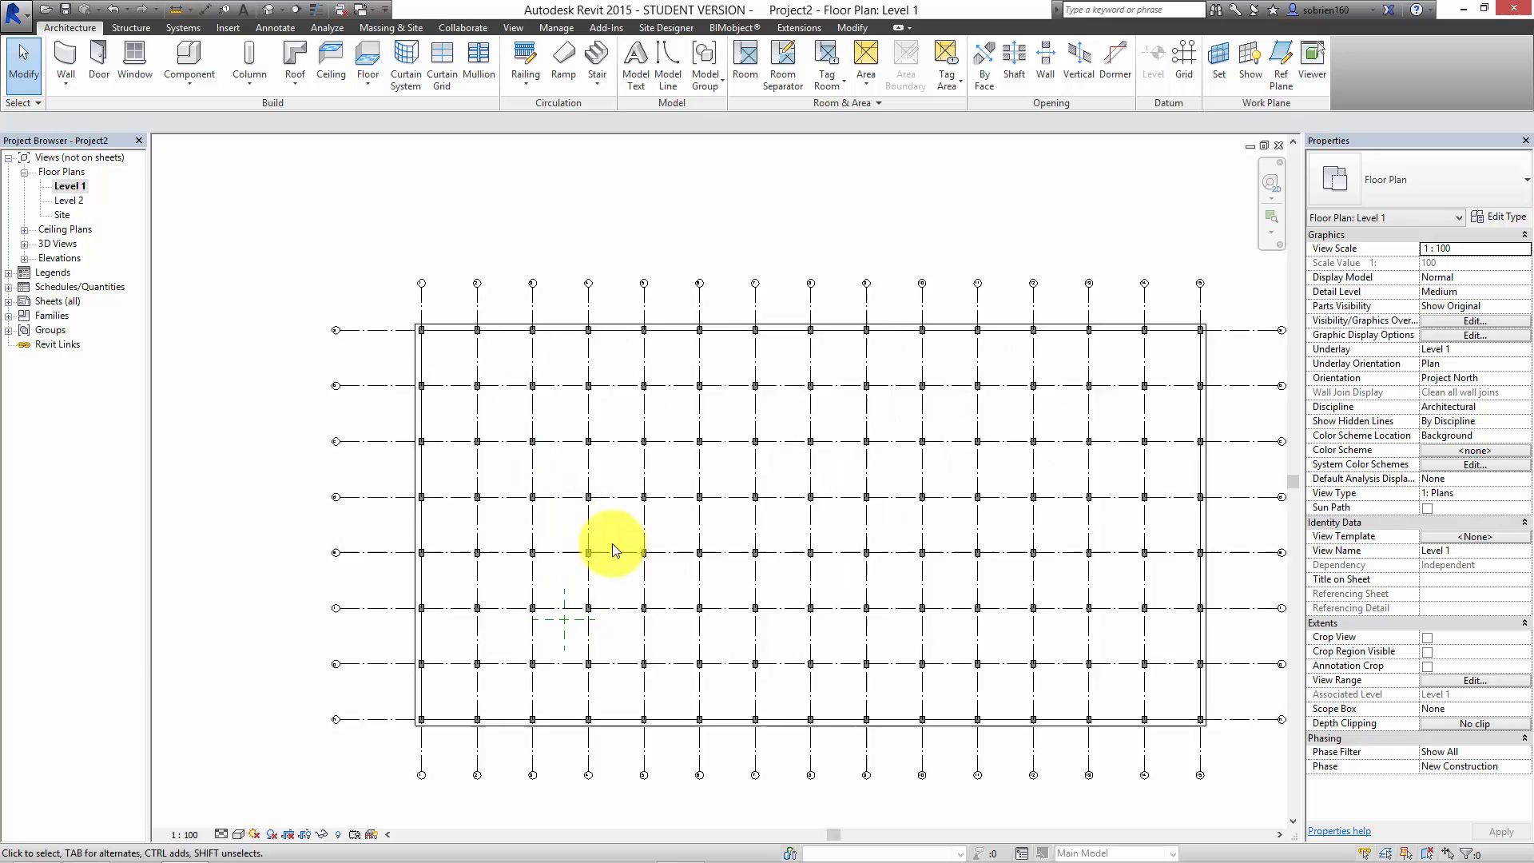
click(238, 837)
click(266, 751)
scroll(570, 540, down, 1)
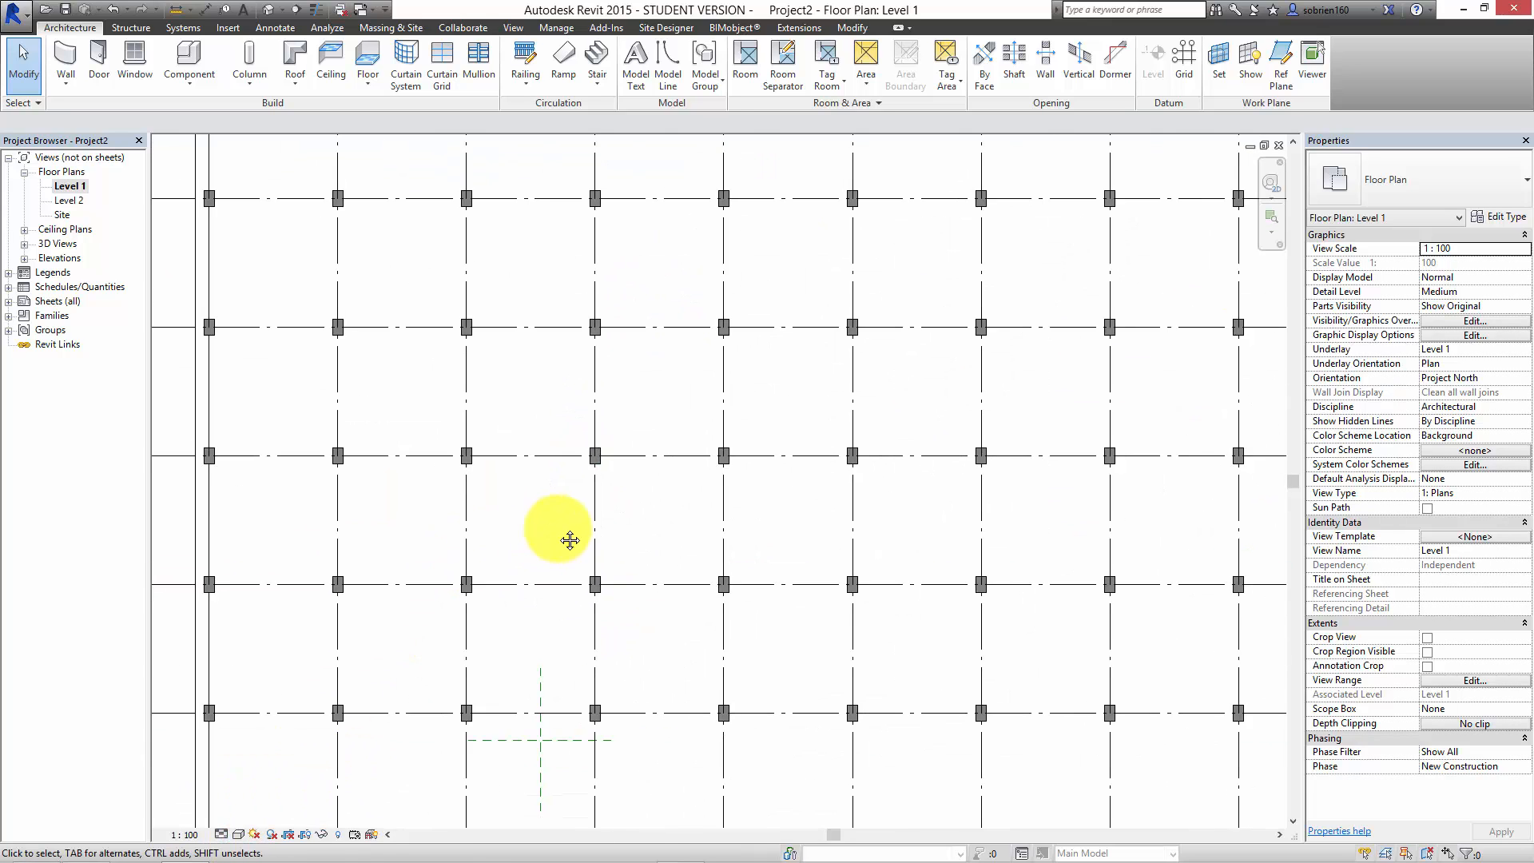
middle_drag(570, 540, 719, 499)
scroll(710, 487, down, 1)
middle_drag(670, 444, 600, 428)
scroll(599, 427, down, 2)
middle_drag(704, 422, 551, 473)
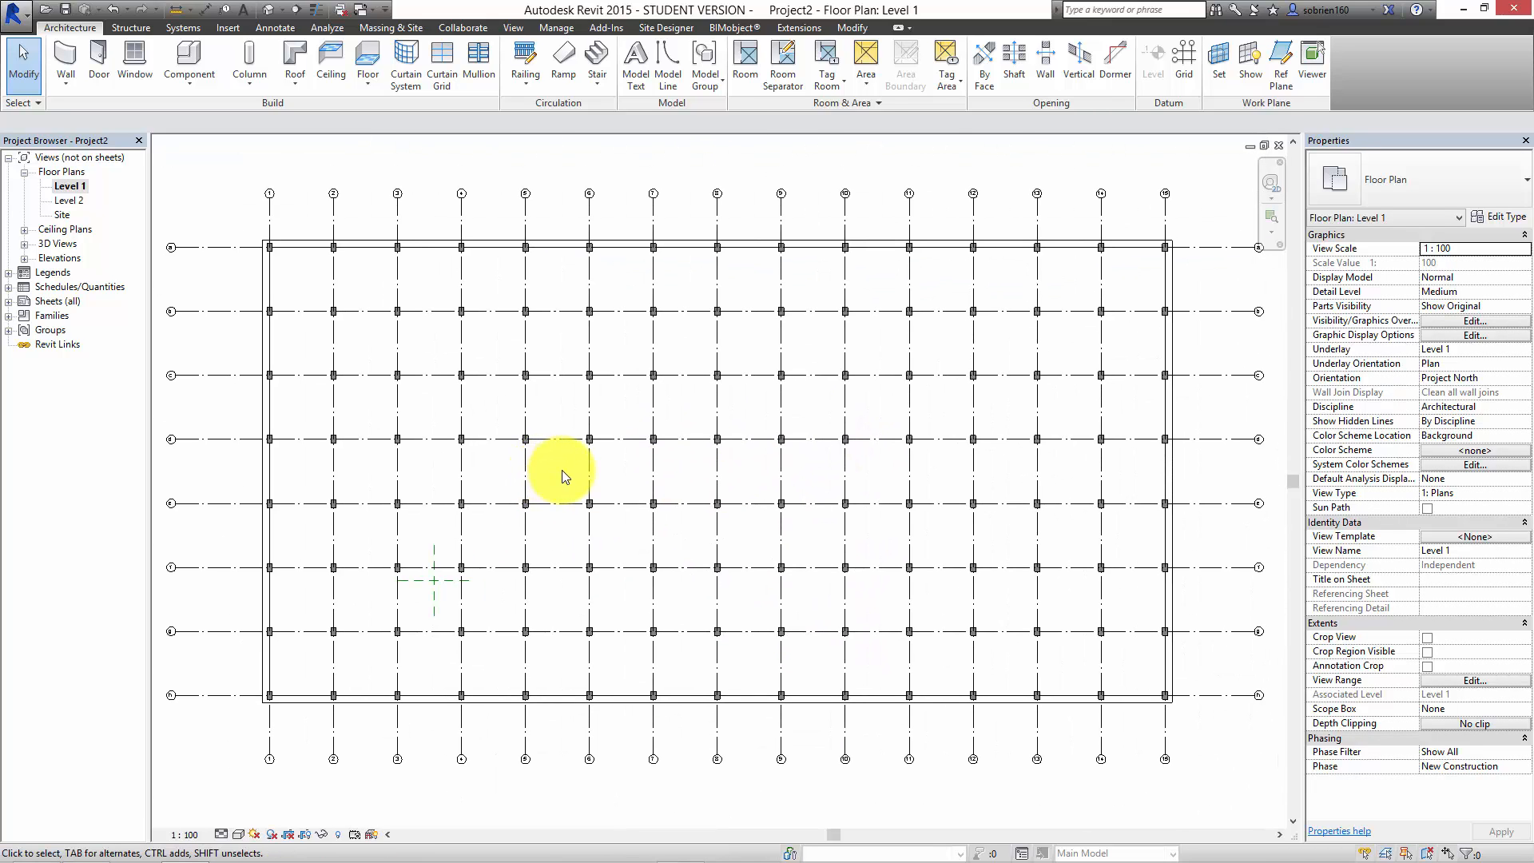
mouse_move(929, 856)
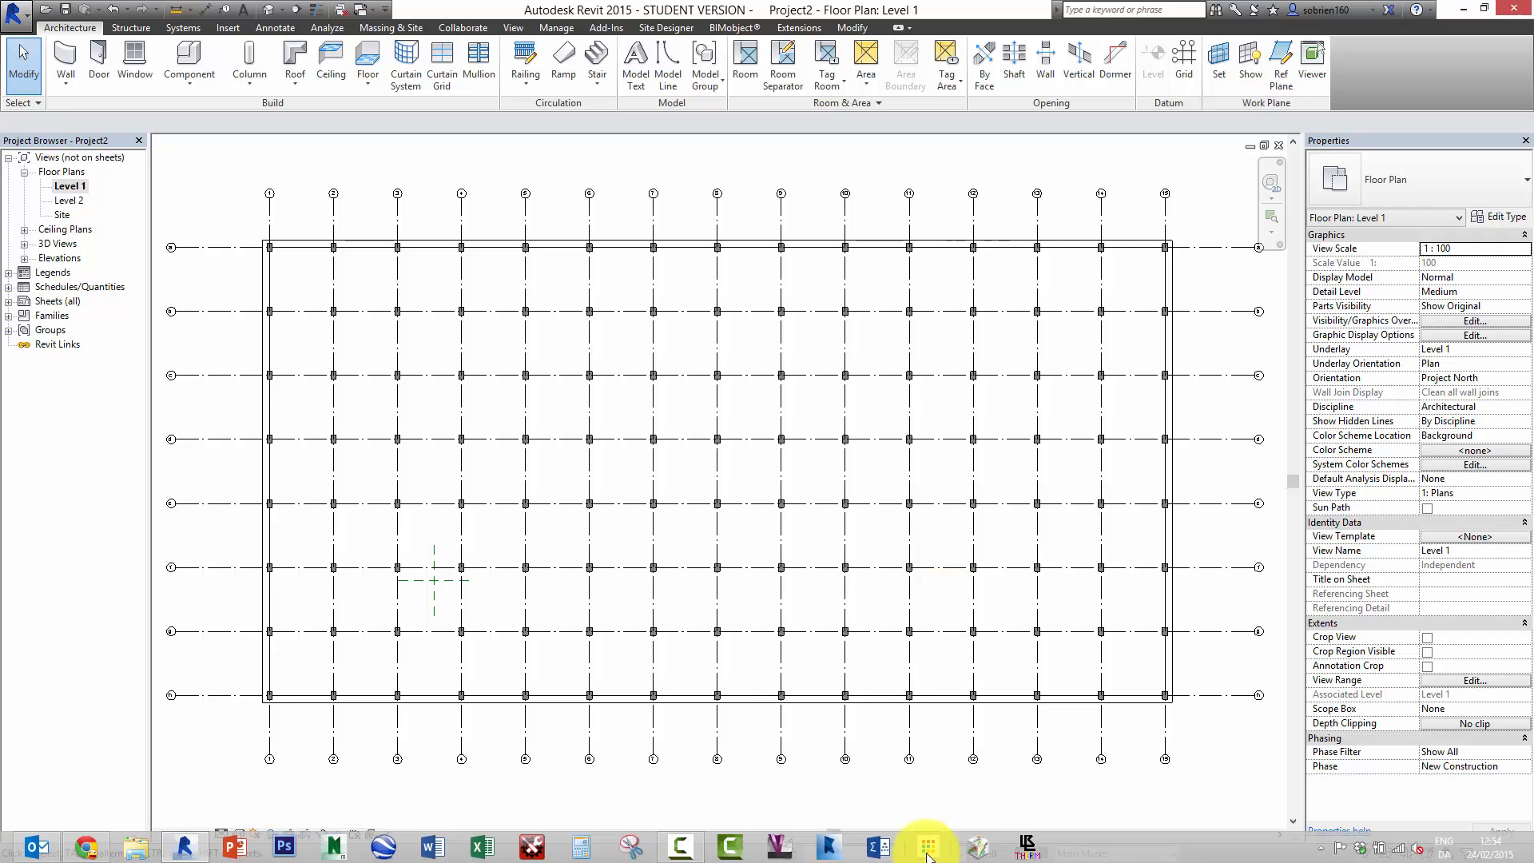
click(693, 843)
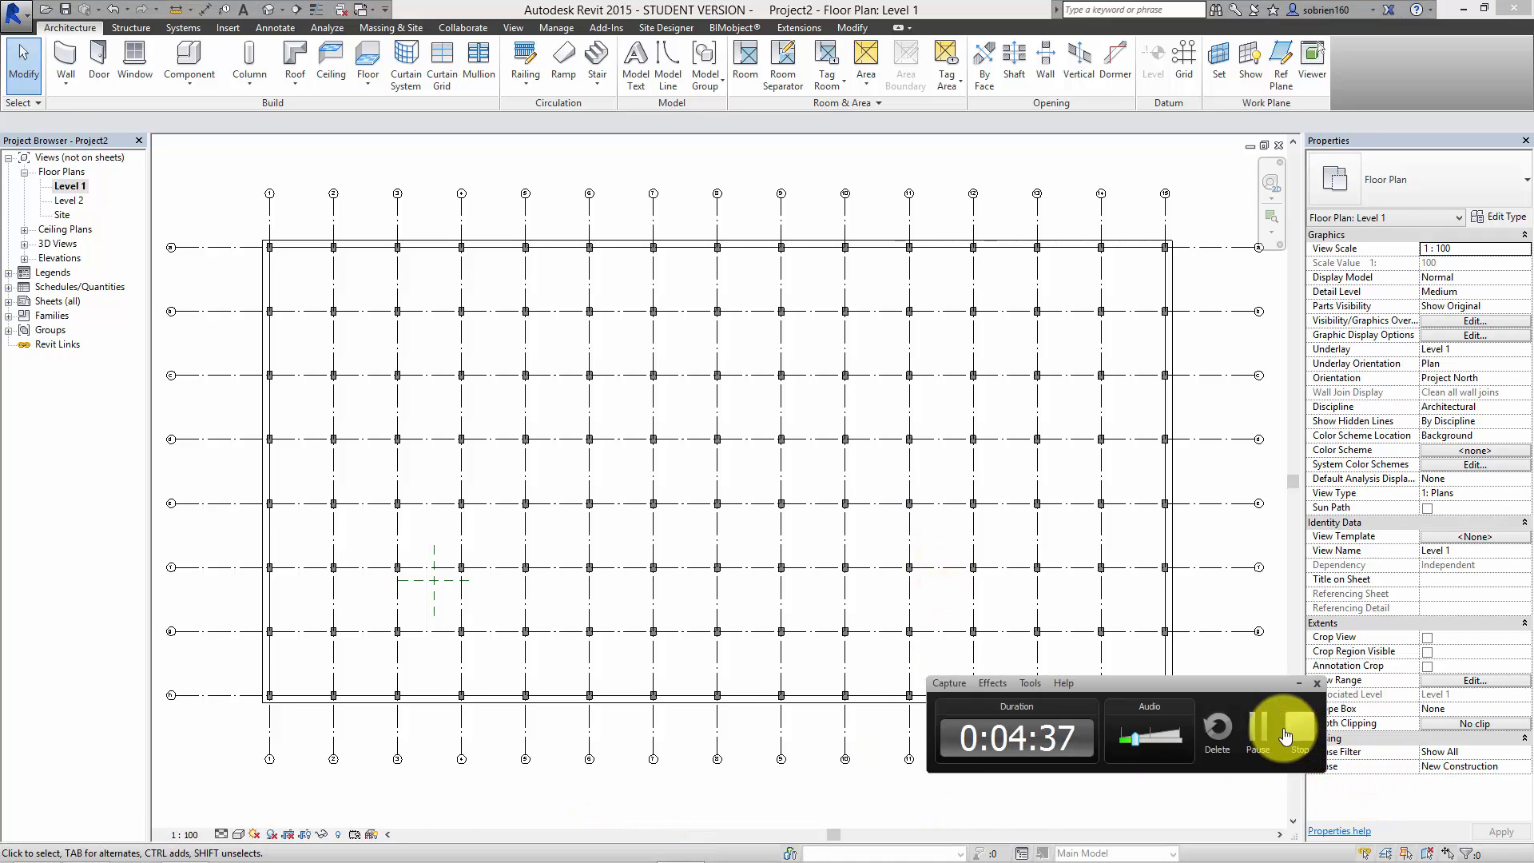
click(1258, 730)
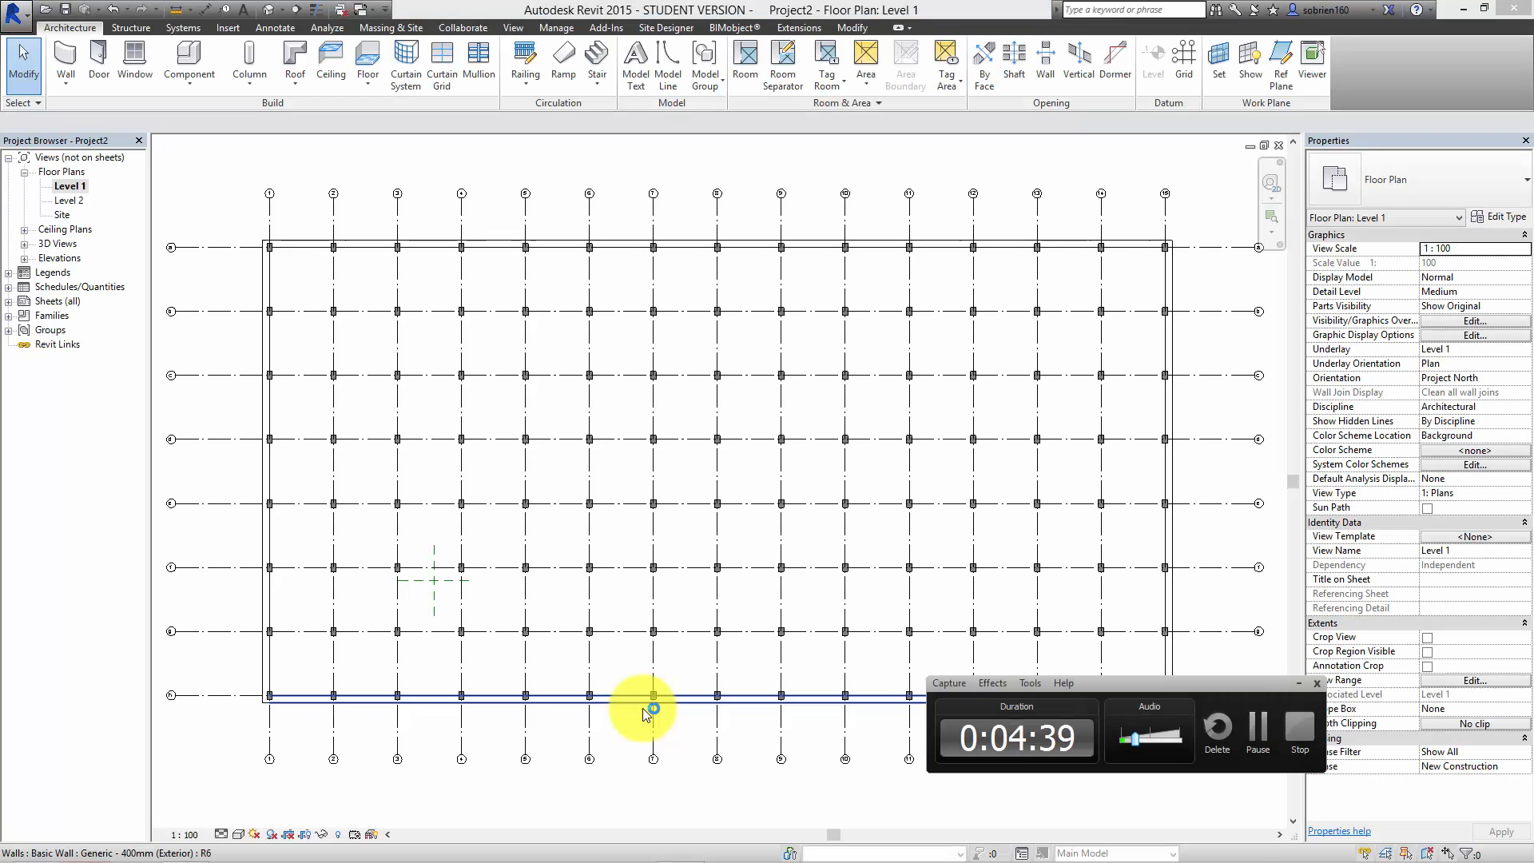
click(1251, 760)
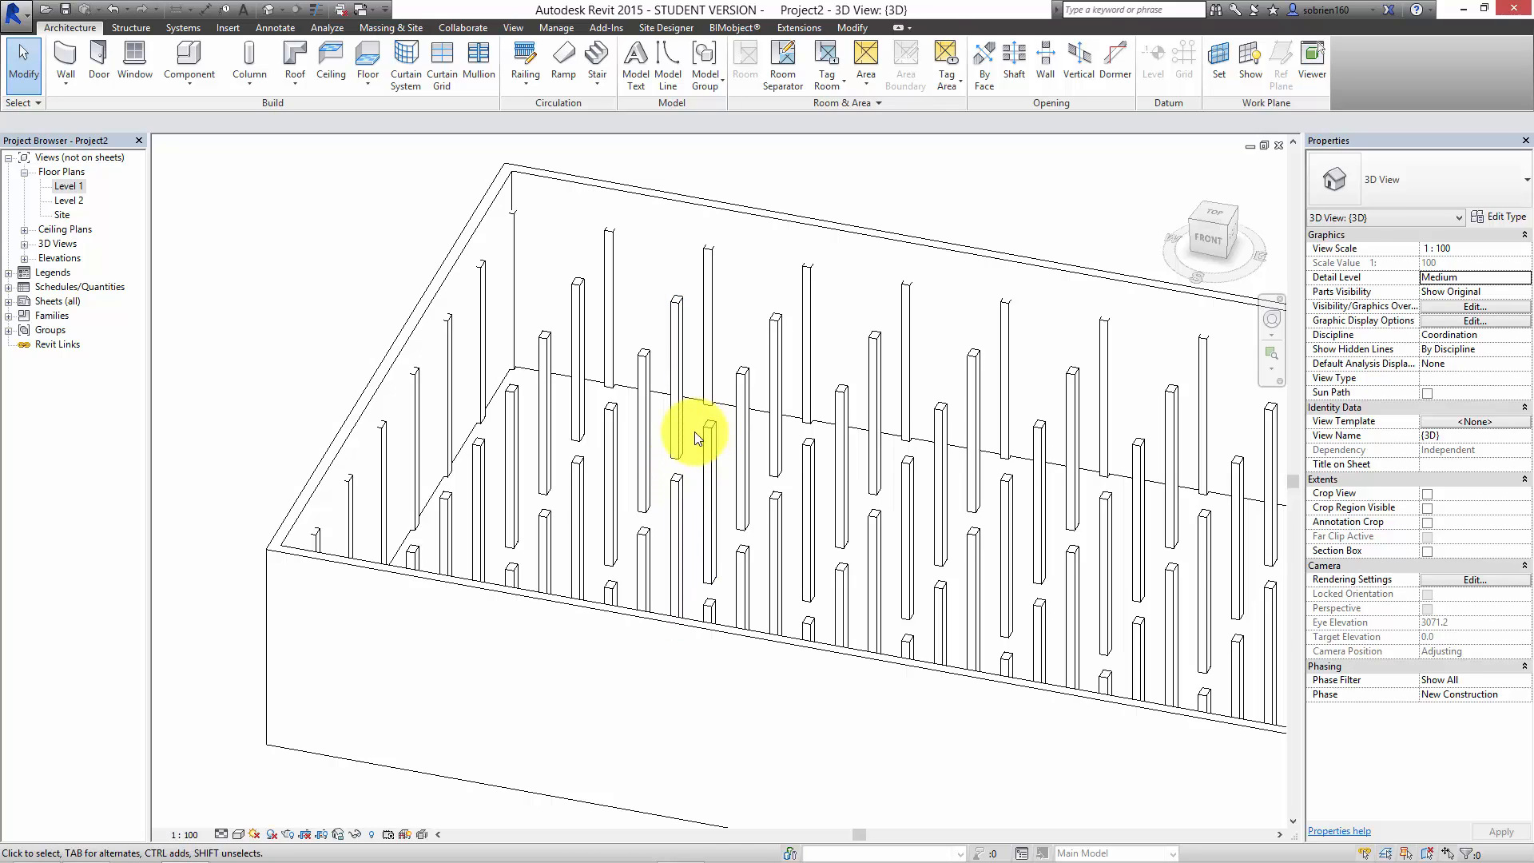
Step: In the 3D view, change the type of the single concrete column at grids d and 4 to HEB 200
click(717, 447)
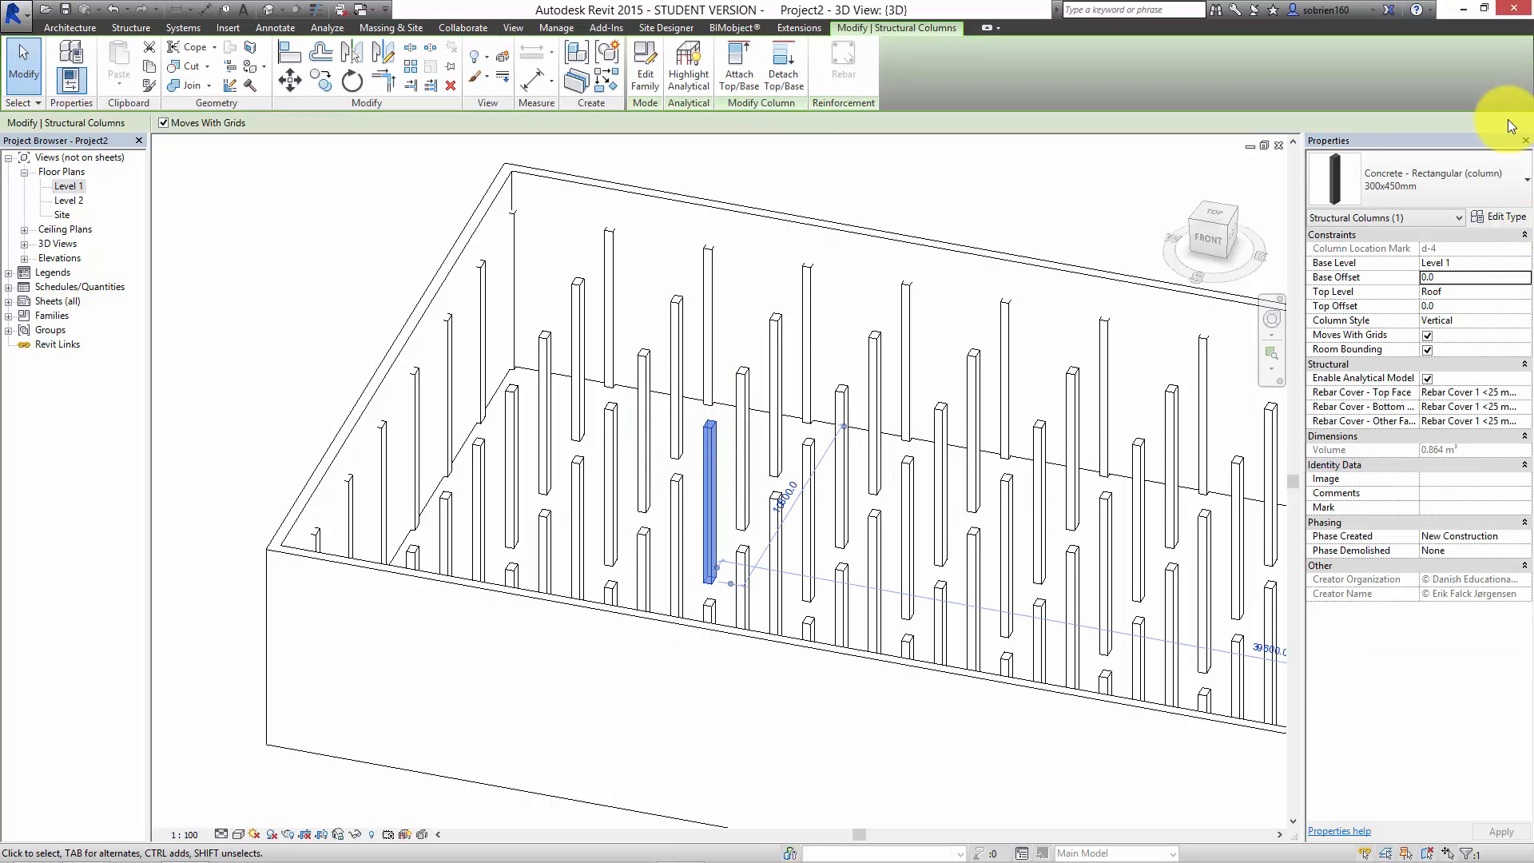
click(1500, 175)
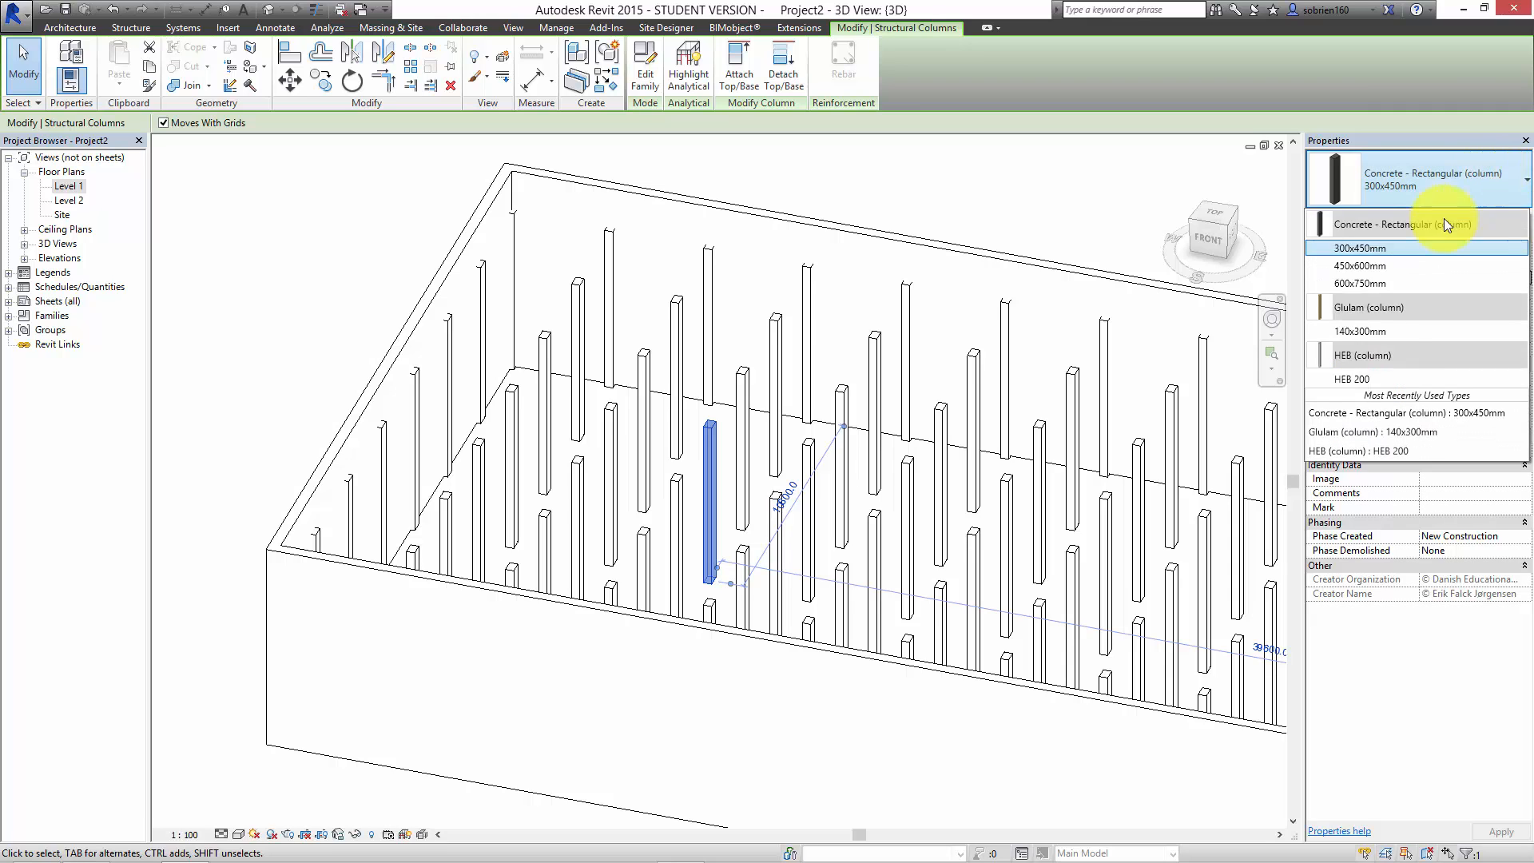
click(1362, 375)
scroll(639, 447, up, 3)
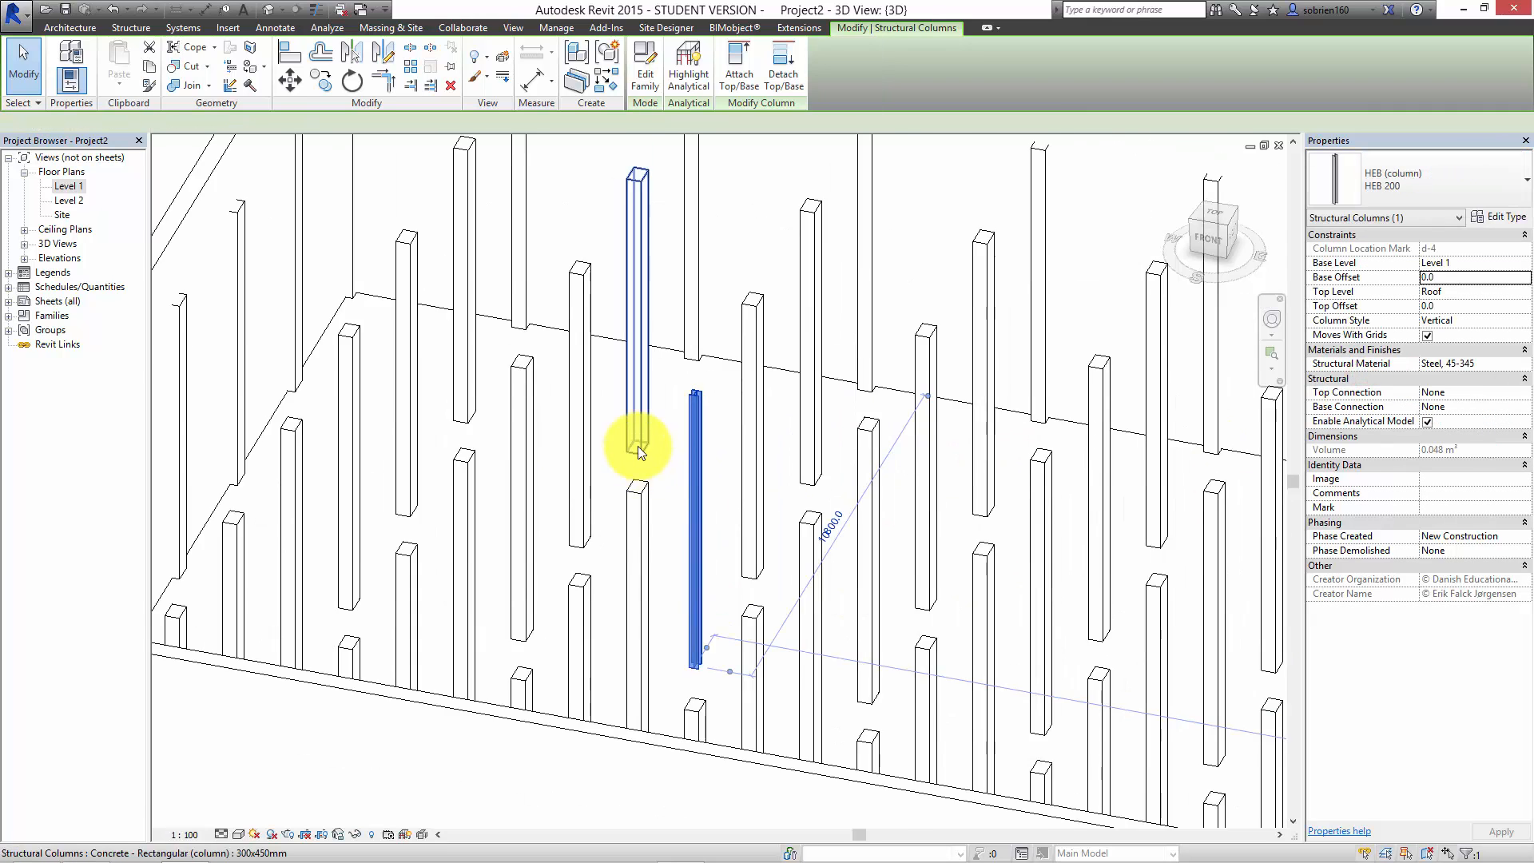
scroll(638, 446, up, 2)
click(676, 379)
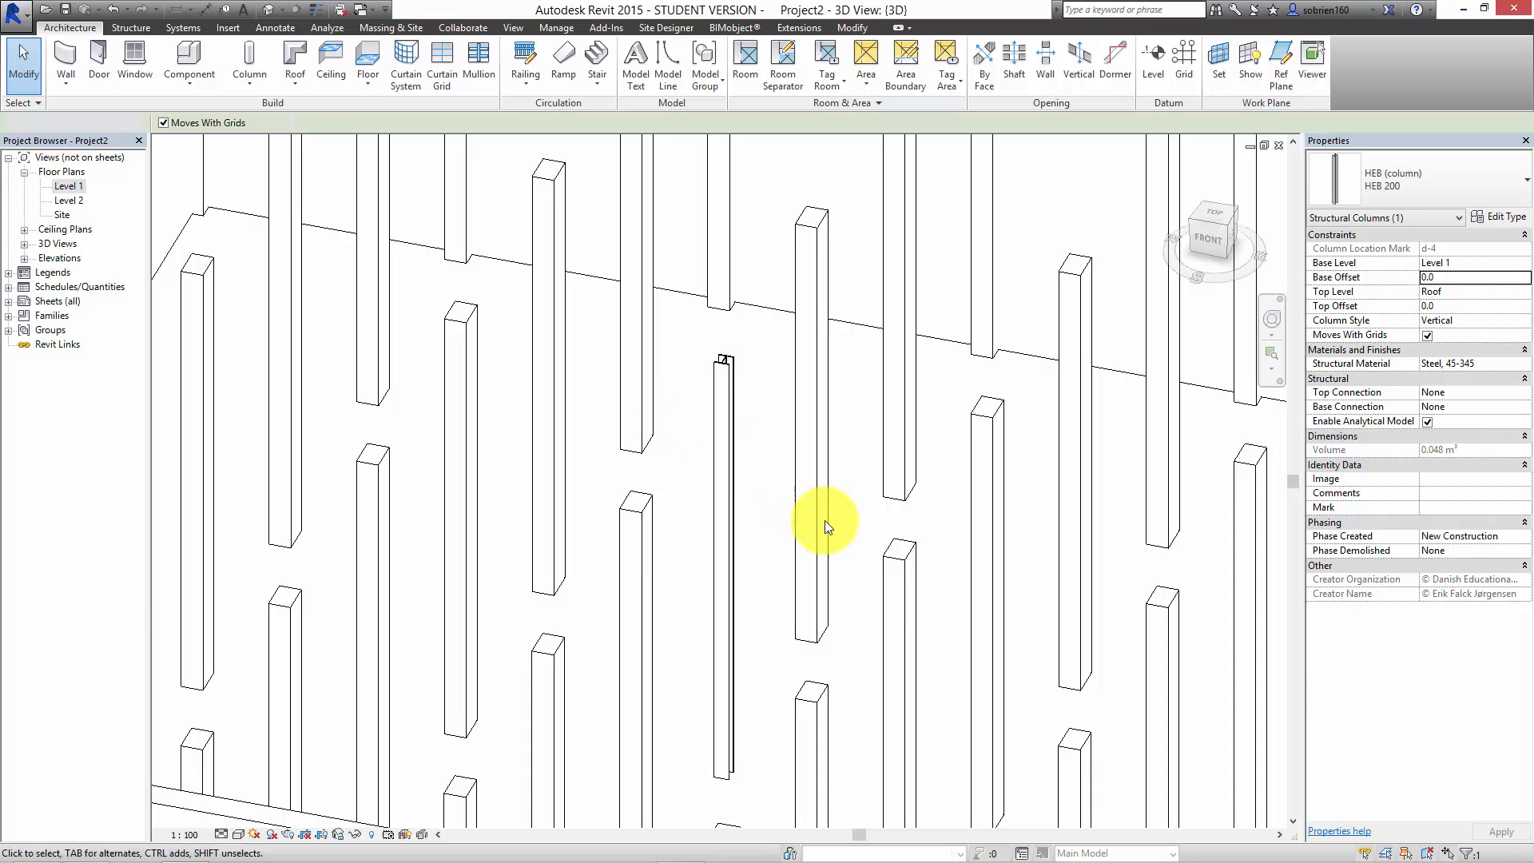
Step: Examine the profile of the HEB 200 steel column among the concrete columns from close up
scroll(825, 520, down, 2)
scroll(679, 463, up, 3)
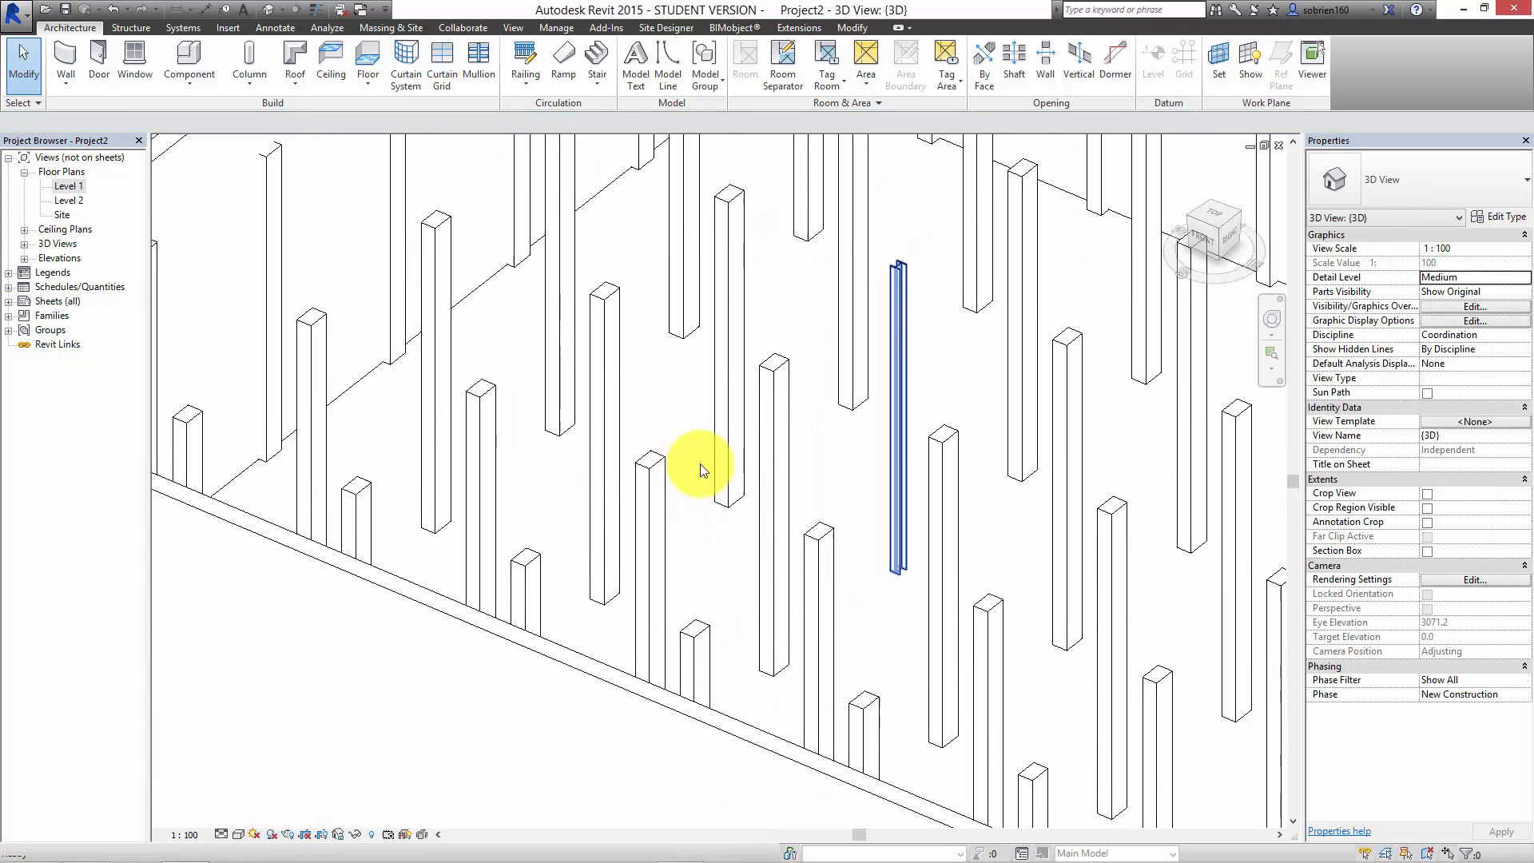
scroll(687, 464, down, 2)
scroll(695, 455, up, 4)
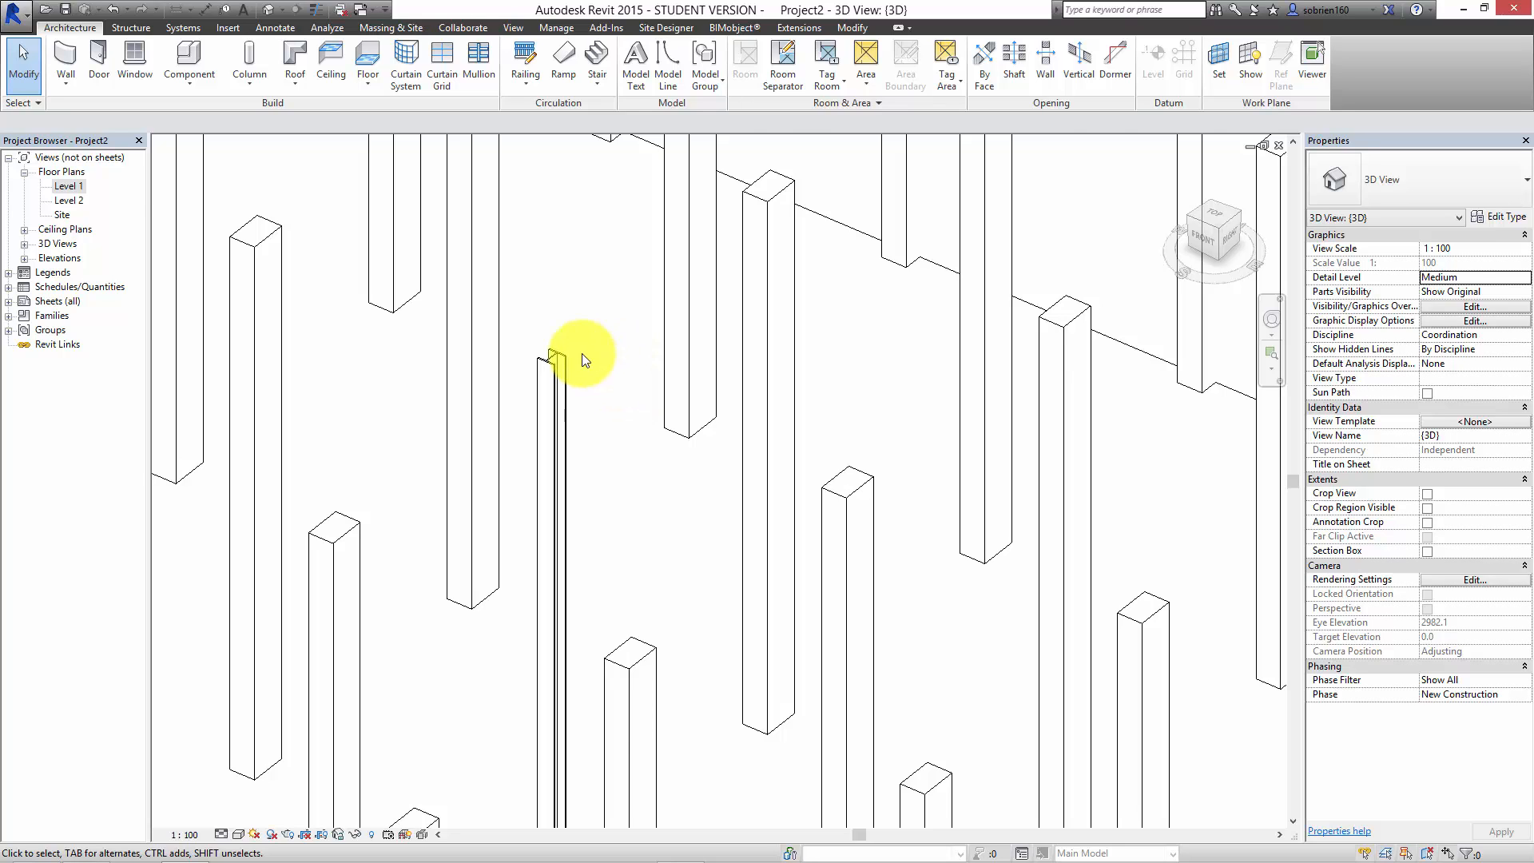
scroll(582, 353, up, 3)
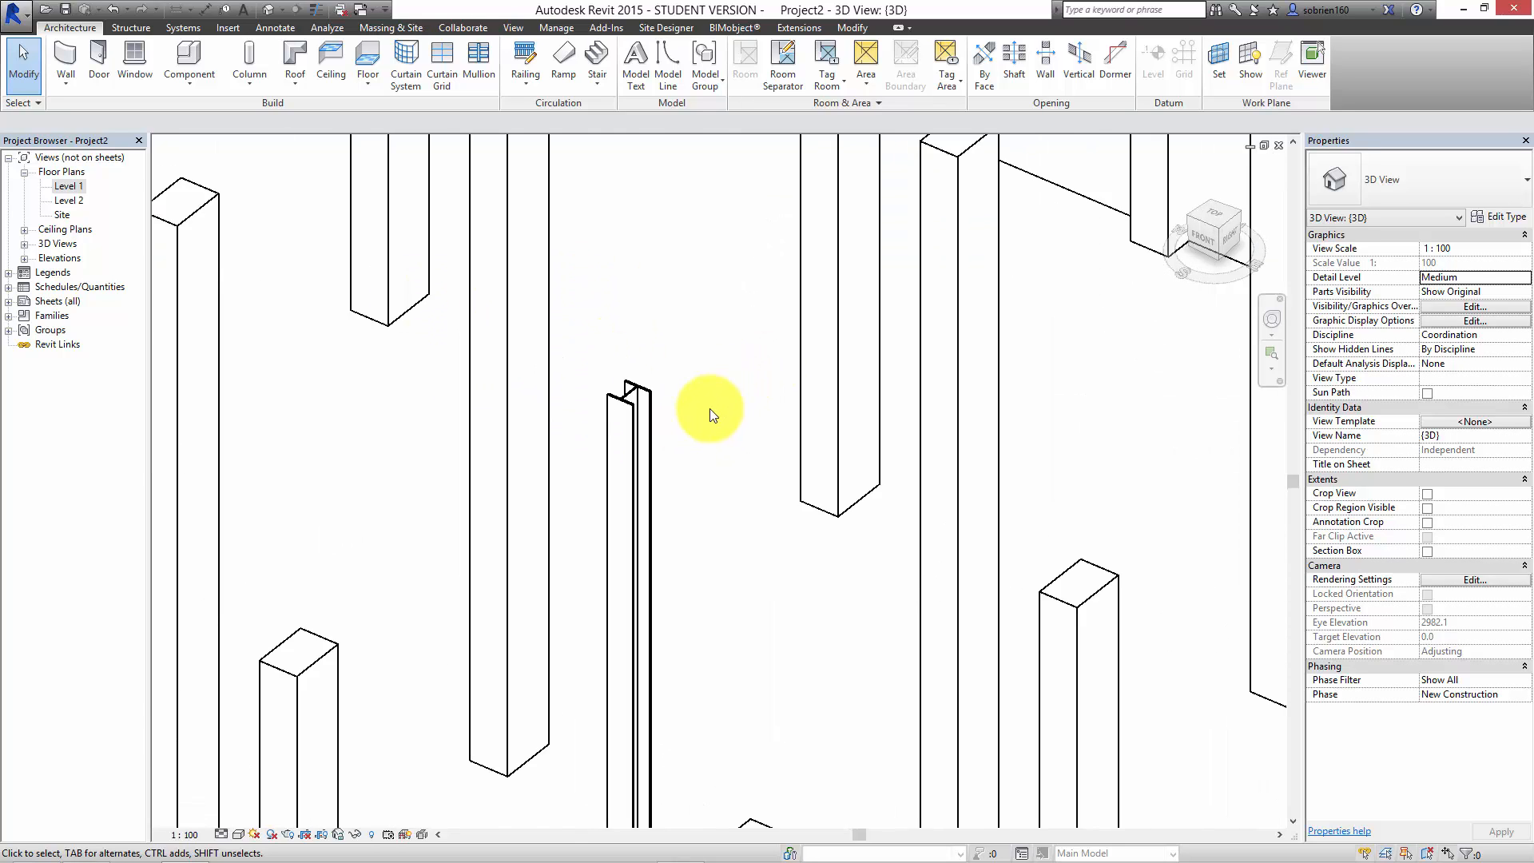
scroll(709, 409, down, 3)
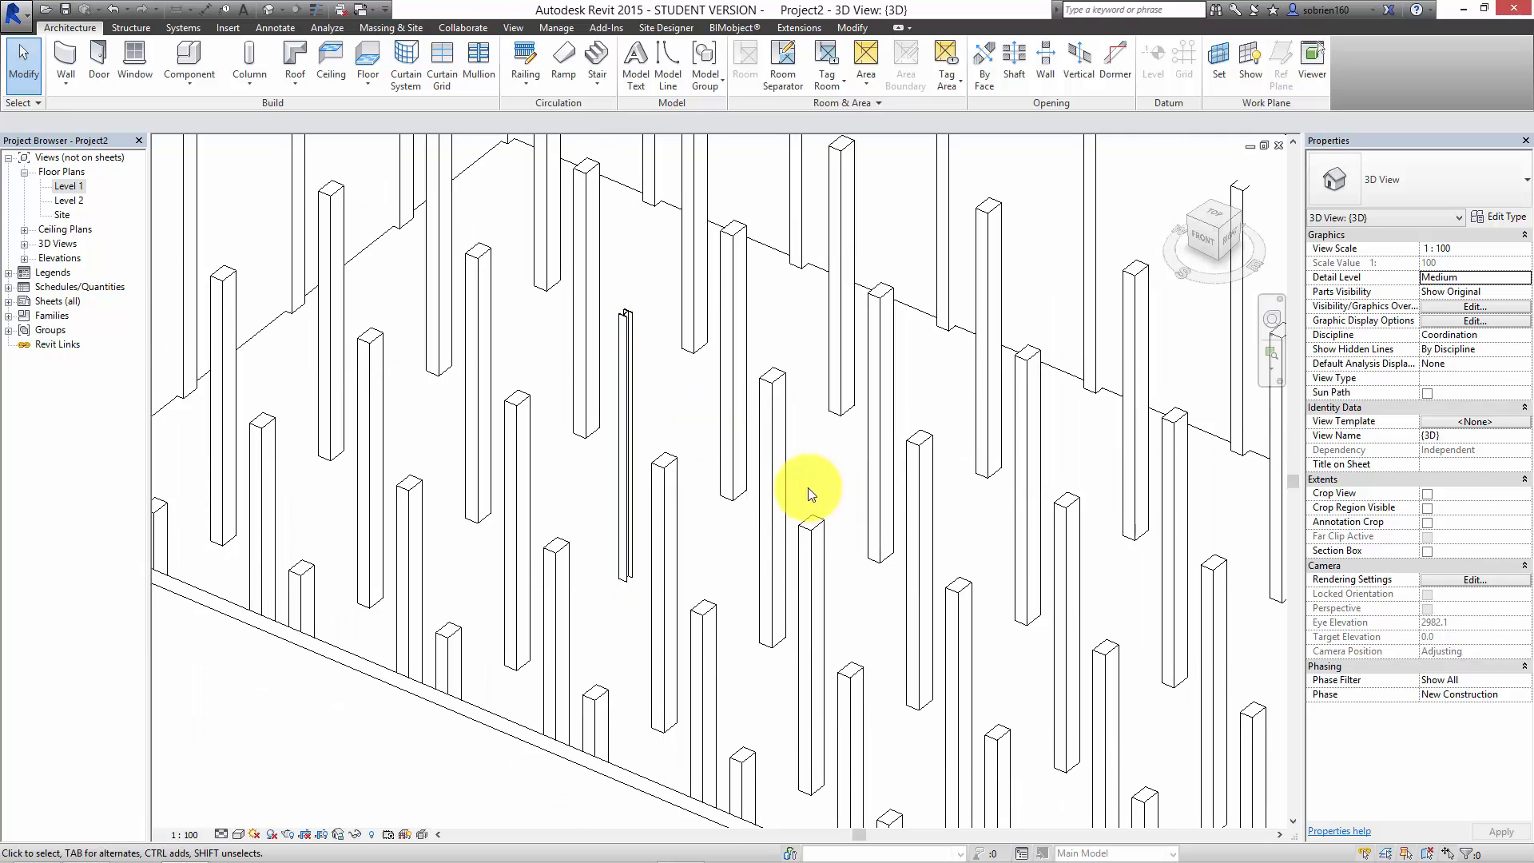
Step: Select all 300x450mm concrete columns visible in the view and change their type to HEB 200
click(774, 490)
right_click(788, 479)
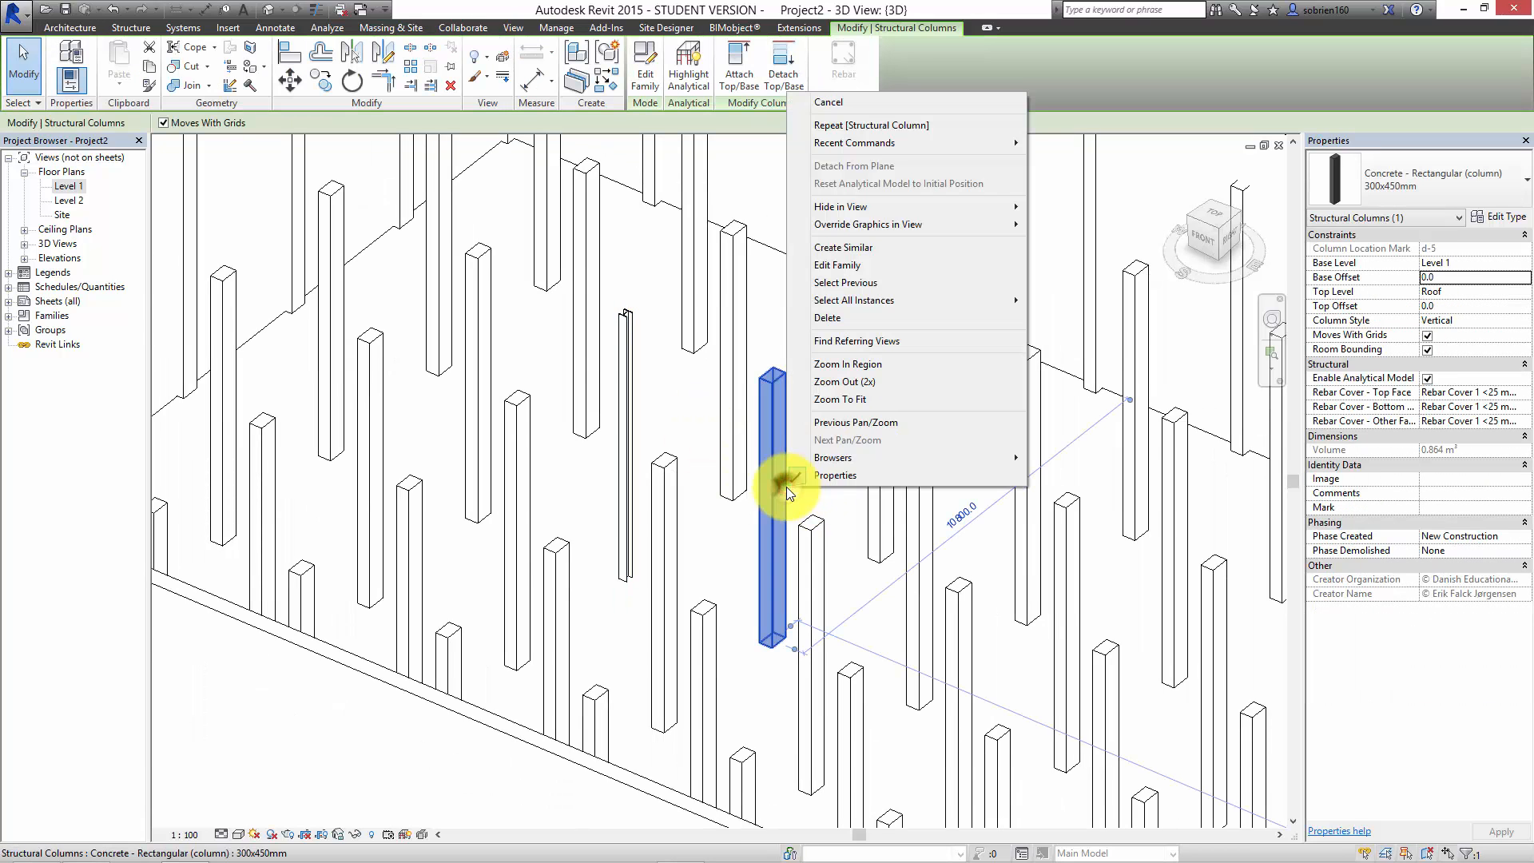
click(823, 302)
click(1082, 302)
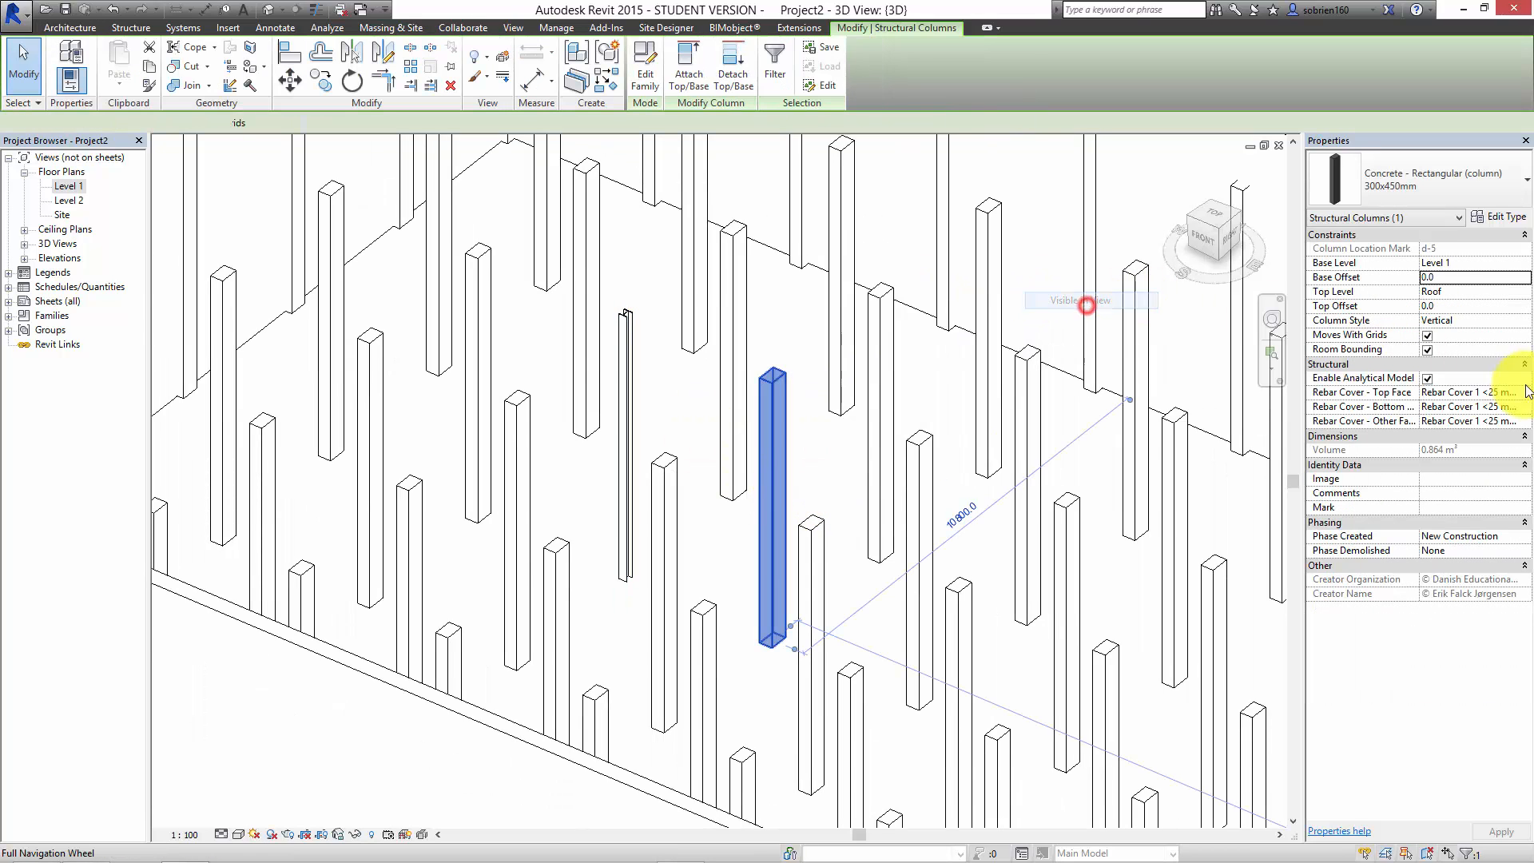
click(1516, 190)
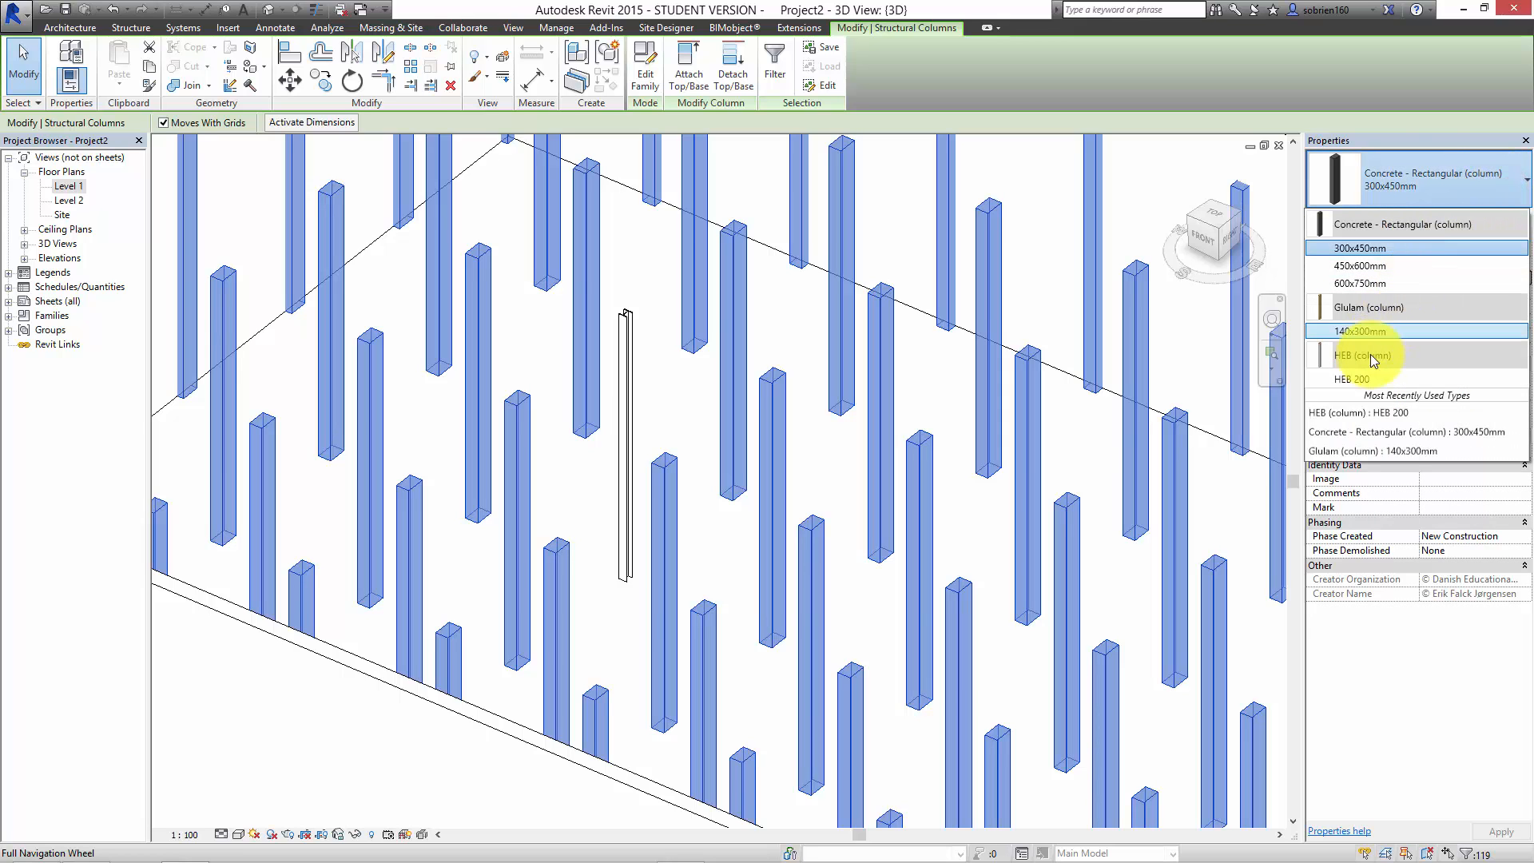
click(1361, 377)
click(809, 444)
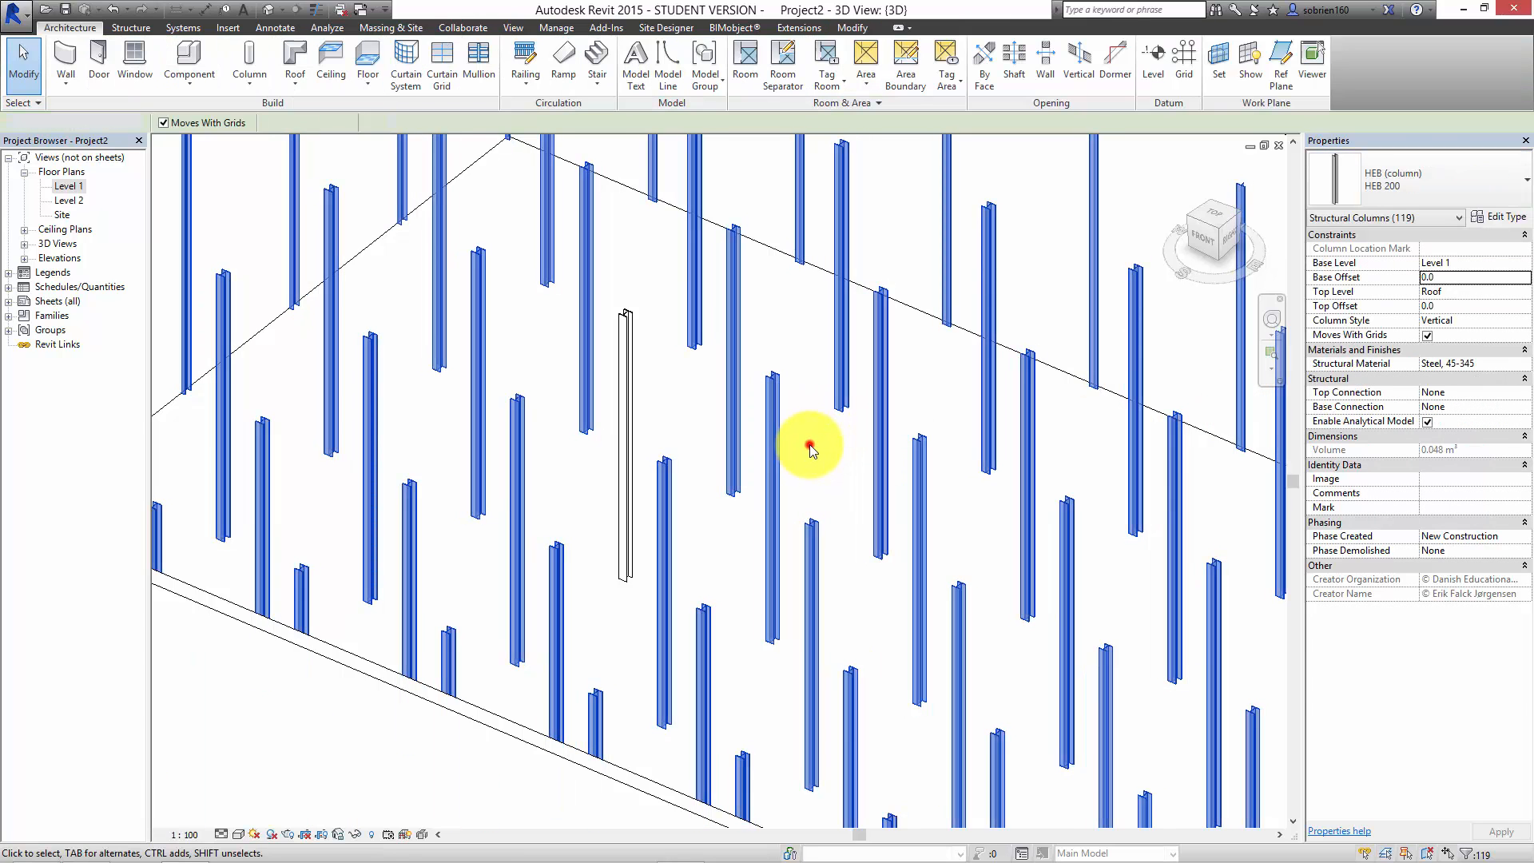
Step: Set the 3D view's visual style to Consistent Colors and its view scale to 1 : 50
scroll(810, 444, down, 3)
shift+middle_drag(949, 514, 871, 470)
scroll(449, 725, up, 5)
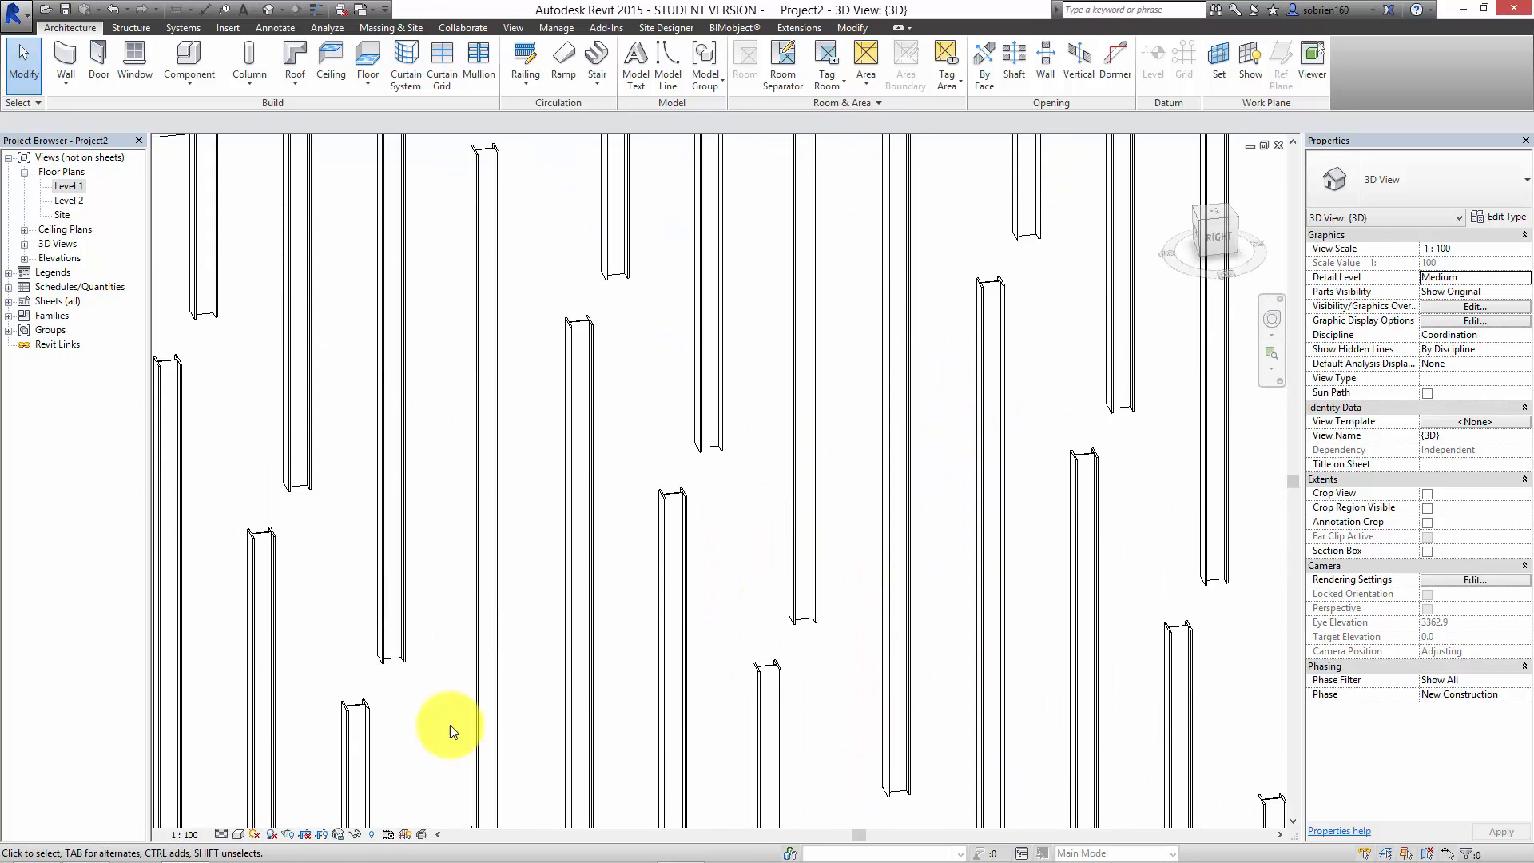
click(238, 834)
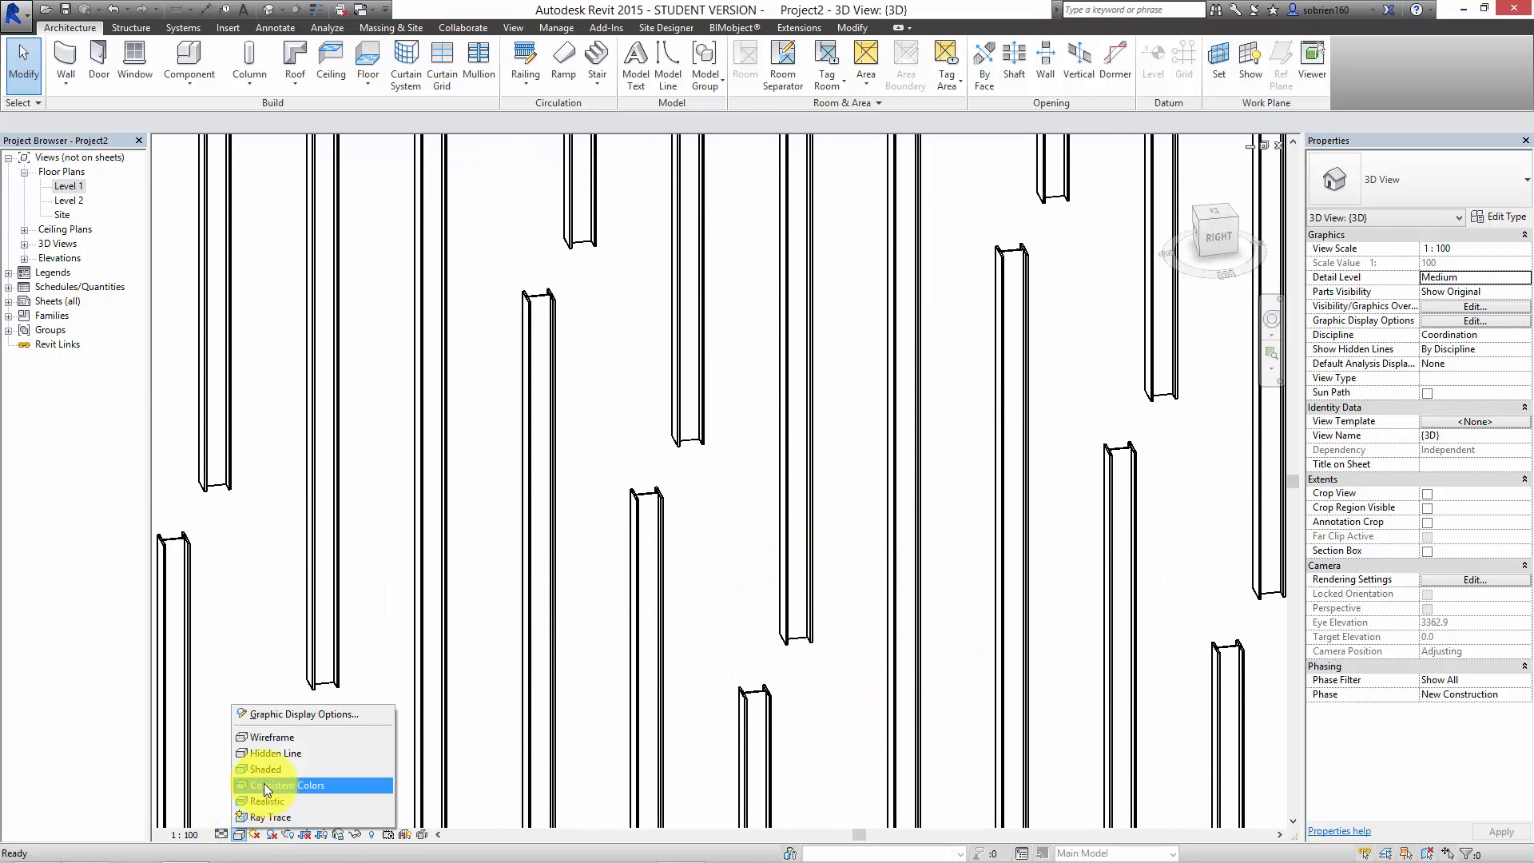
click(263, 786)
mouse_move(720, 548)
shift+middle_down()
mouse_move(754, 599)
mouse_move(262, 738)
shift+middle_up()
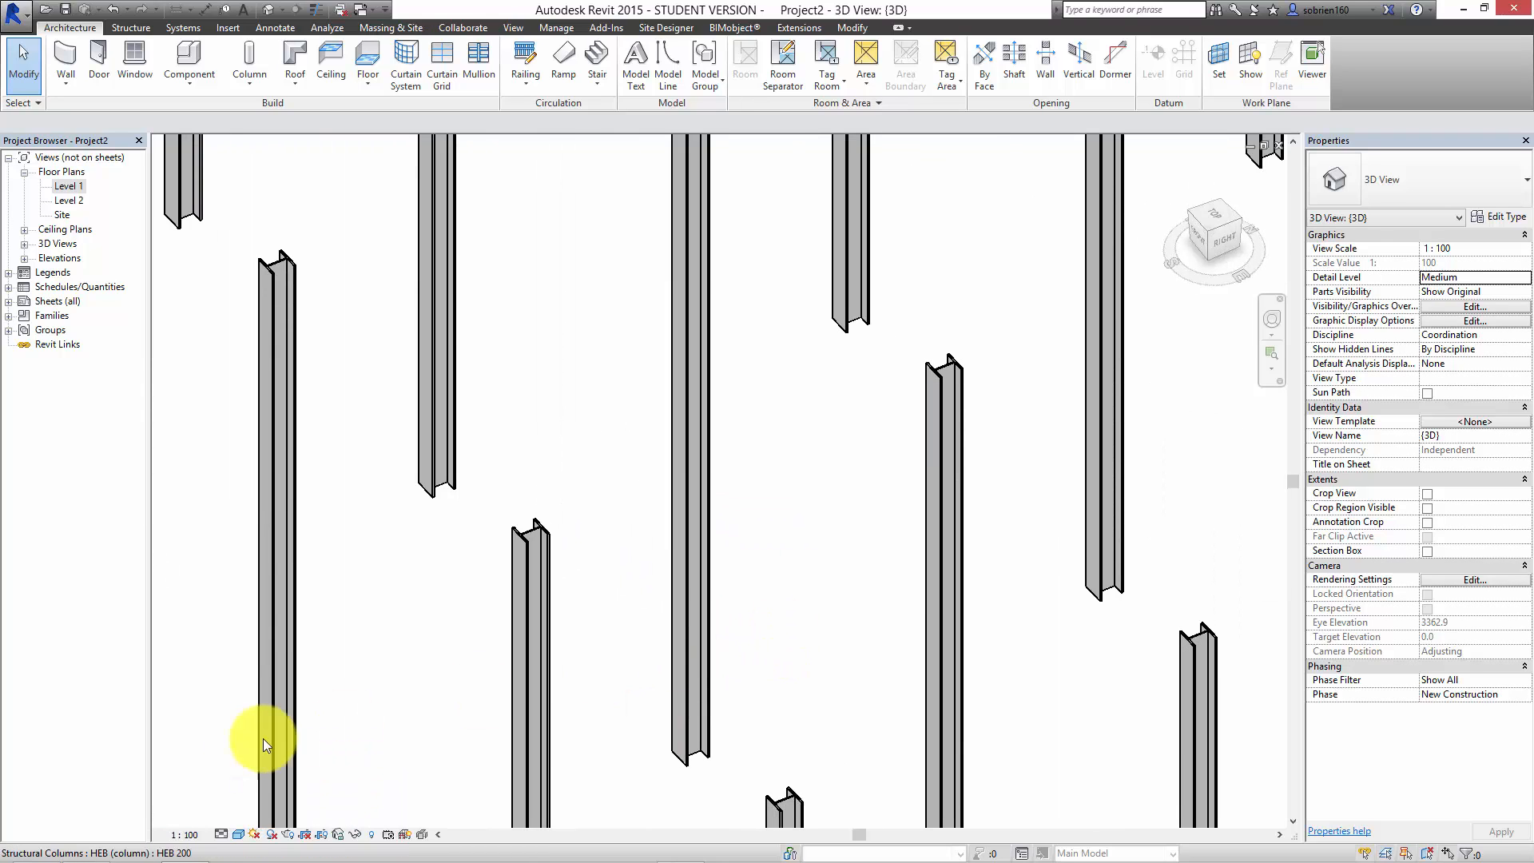
click(202, 835)
click(206, 714)
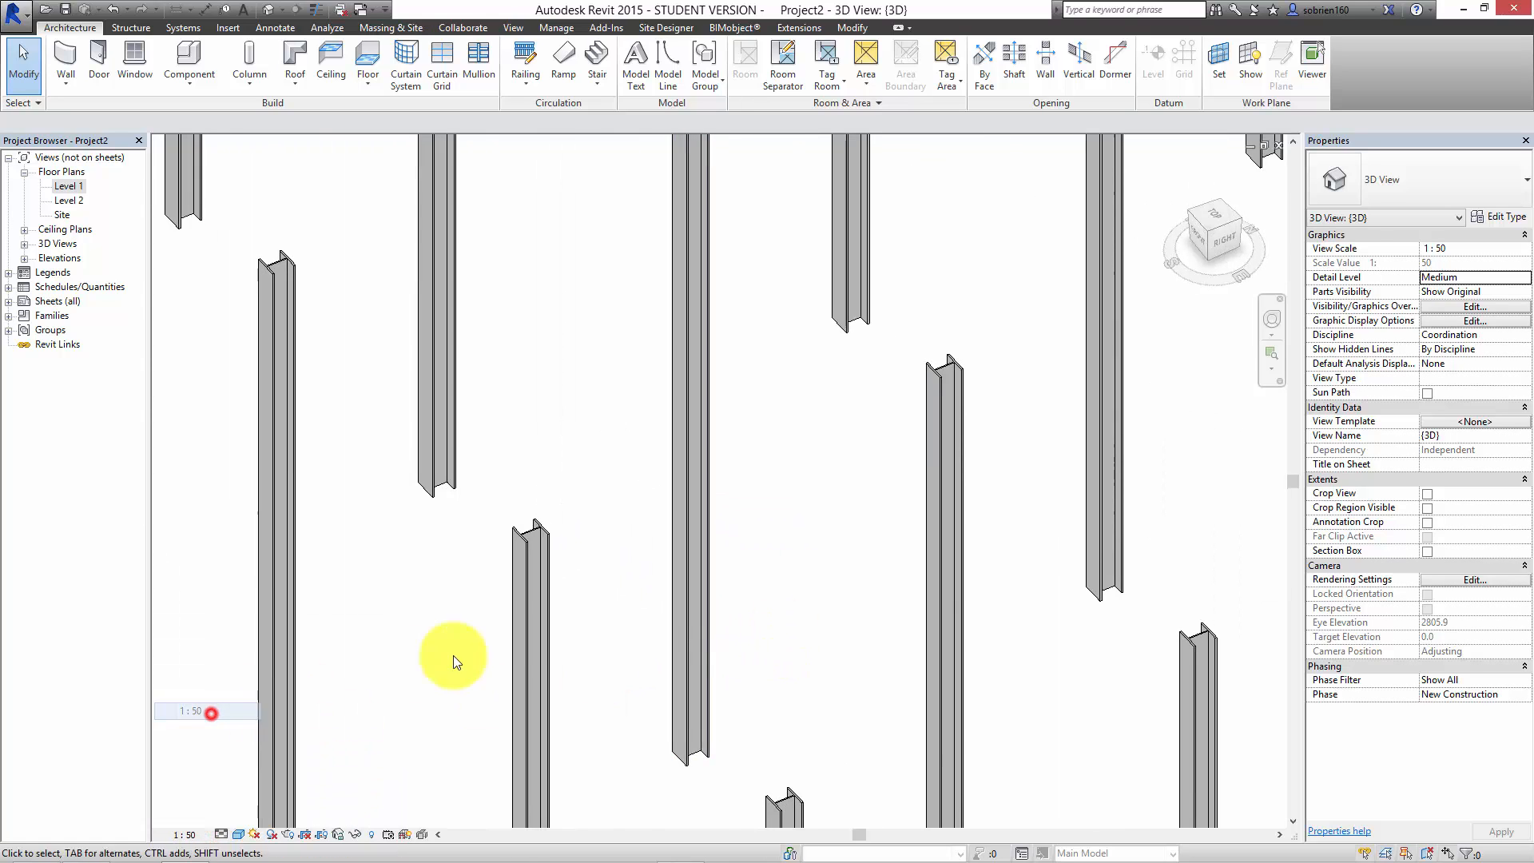
Step: Turn on shadows in the 3D view to display the steel columns and walls
scroll(610, 615, down, 5)
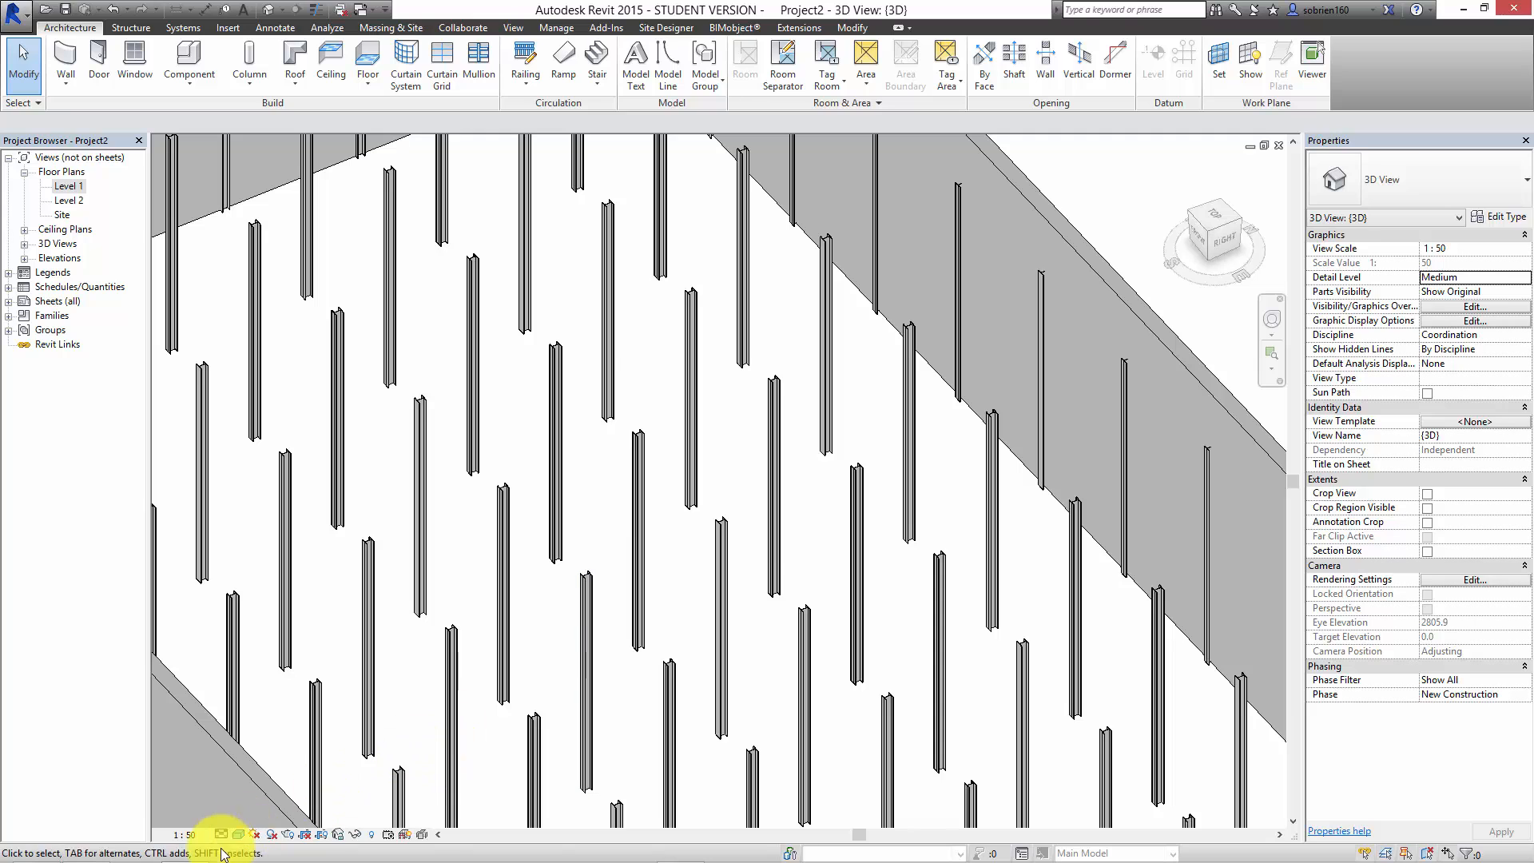
scroll(492, 563, down, 2)
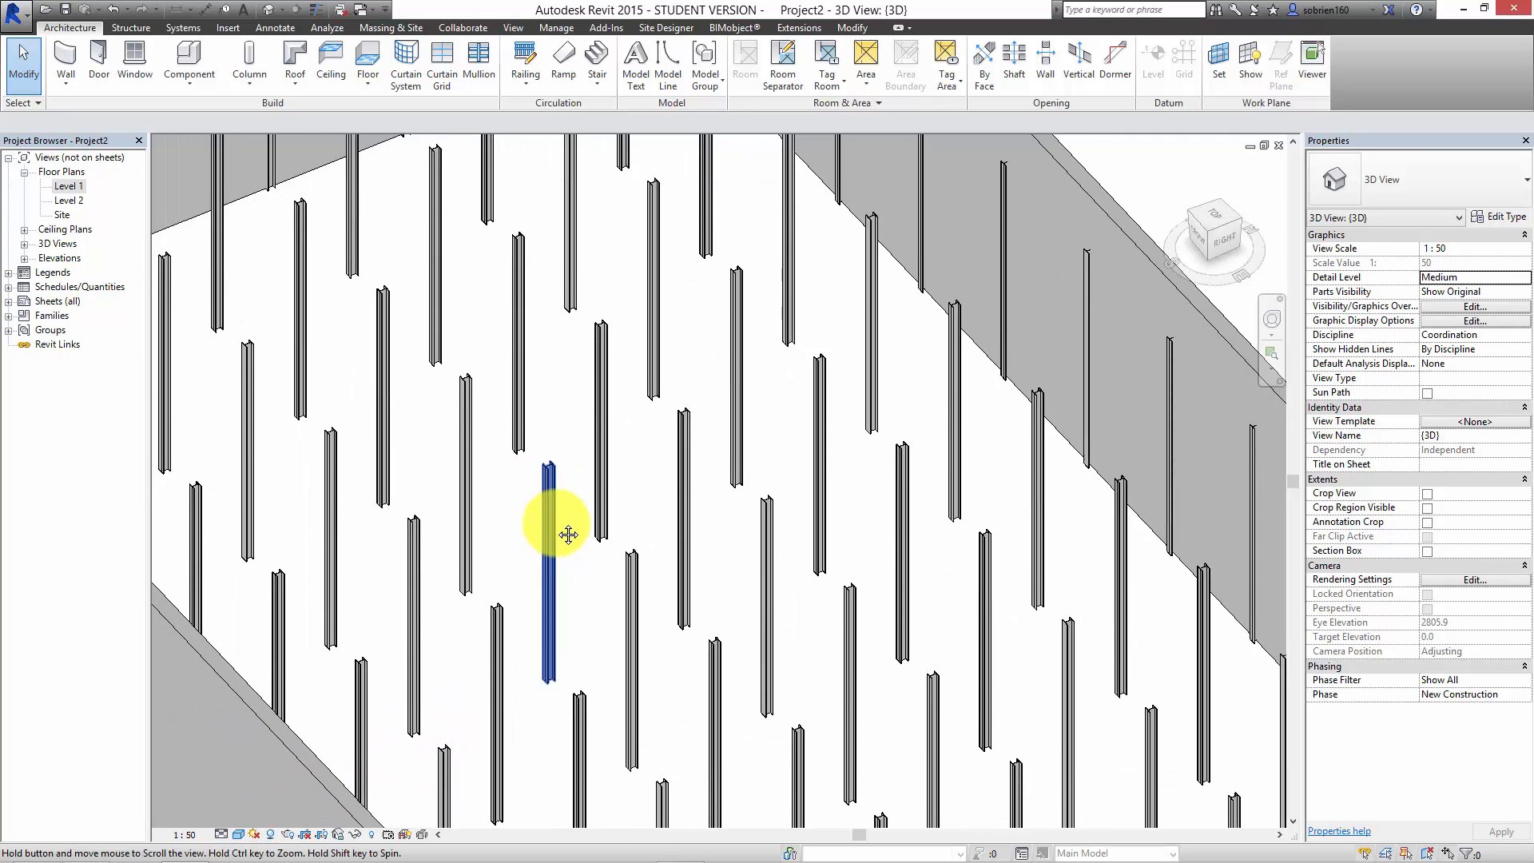
scroll(417, 677, down, 2)
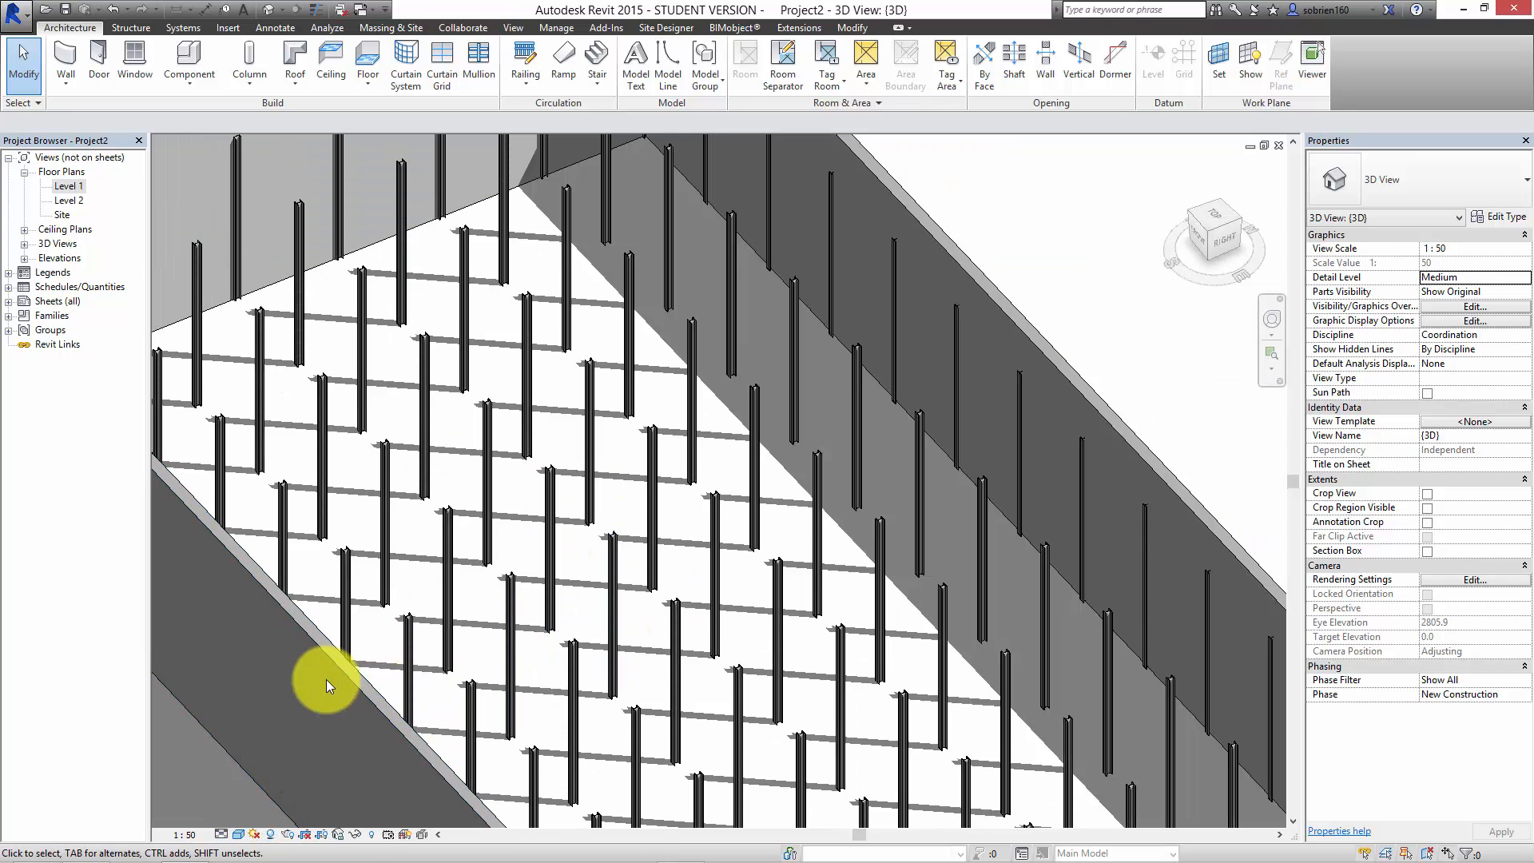
Step: Turn off shadows in the 3D view of the columns and walls
scroll(326, 680, down, 1)
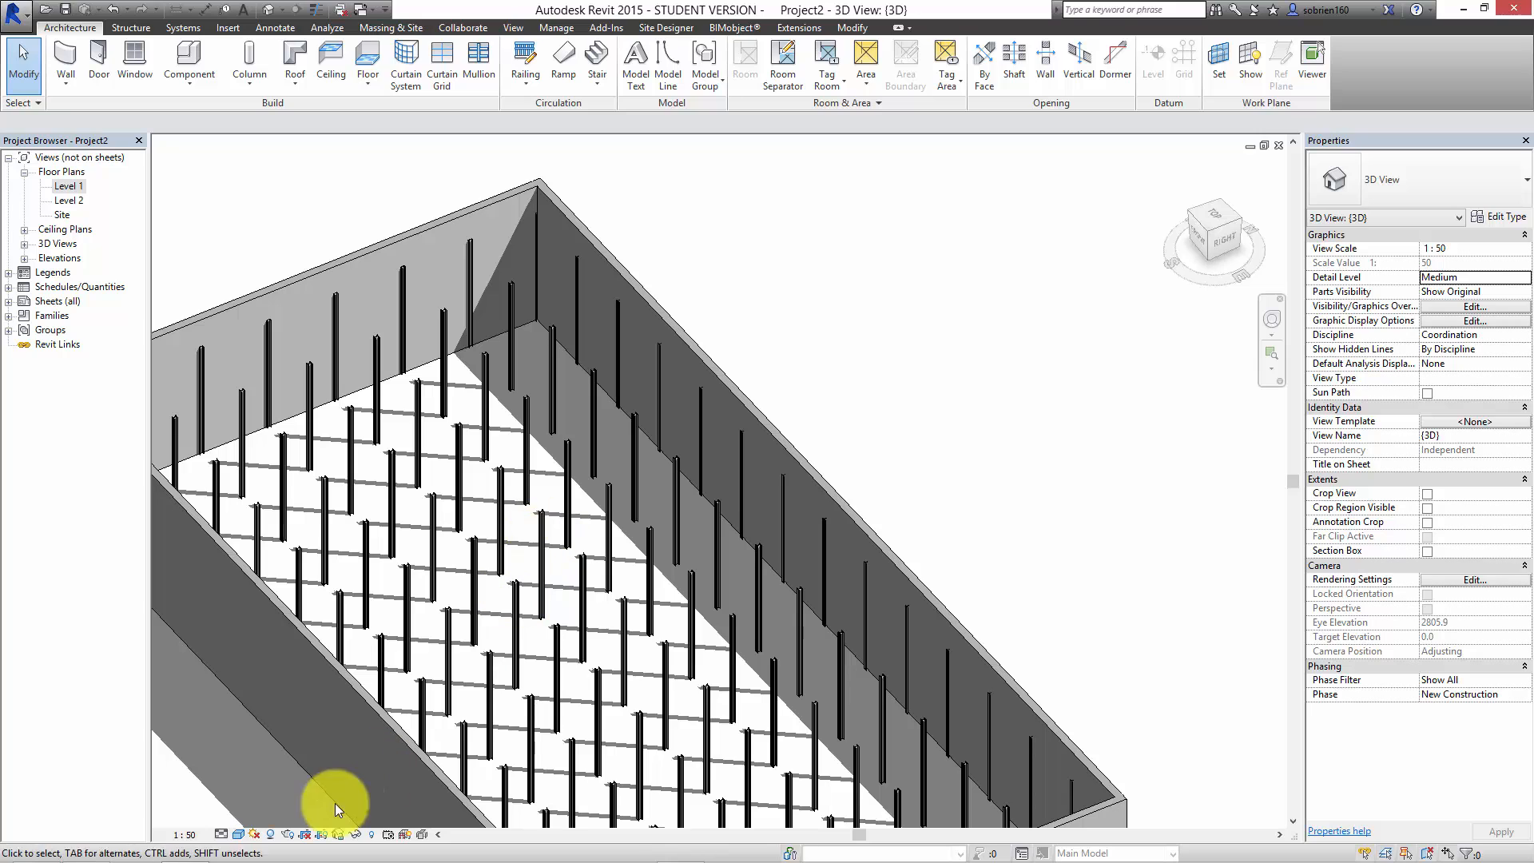
click(287, 831)
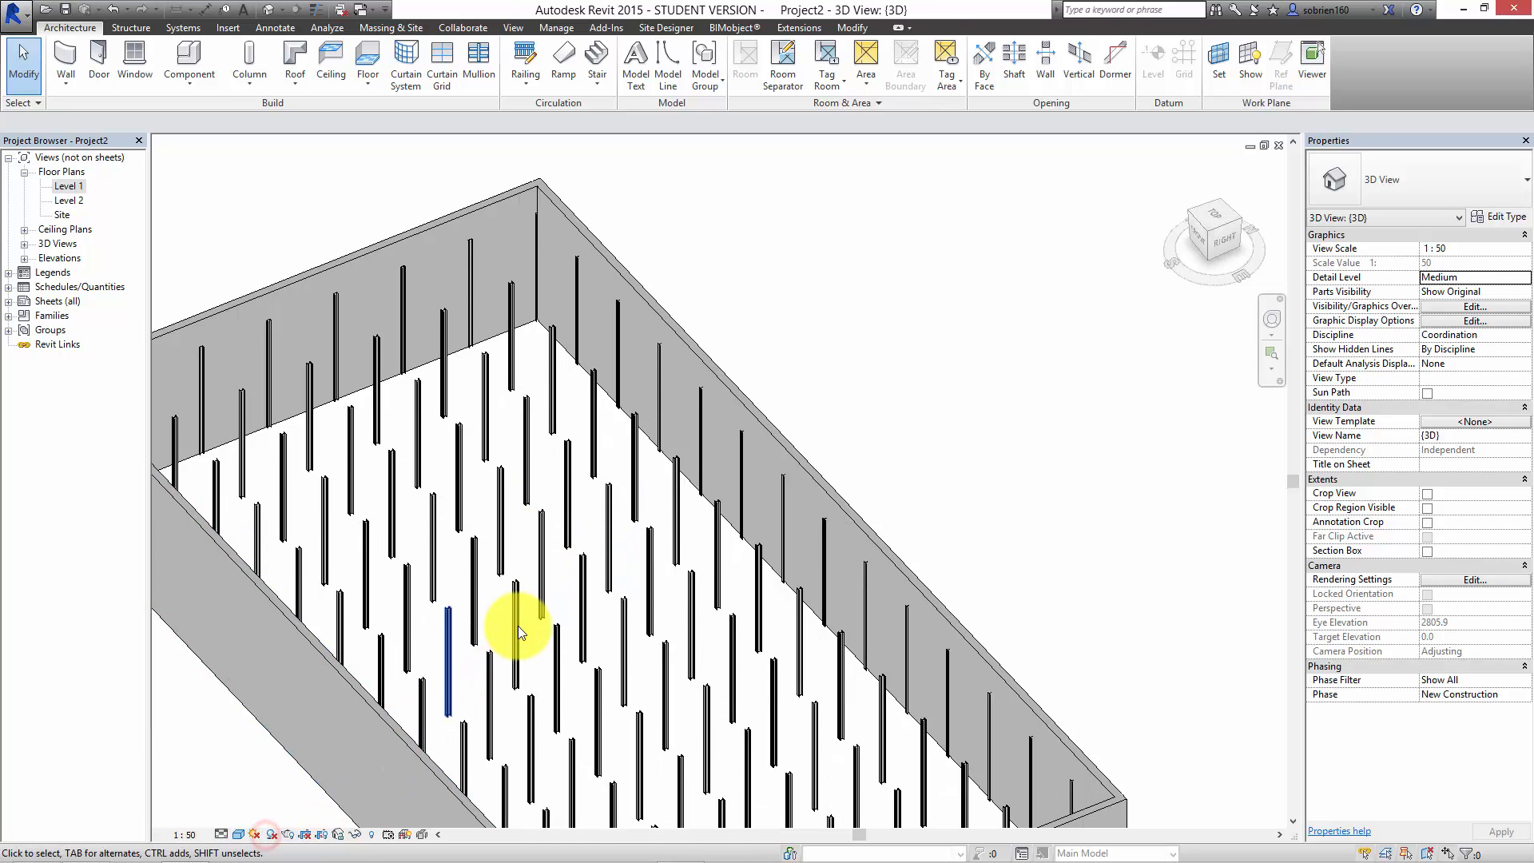
Step: Select all HEB 200 columns visible in the 3D view to check their count, and clear the selection
right_click(518, 626)
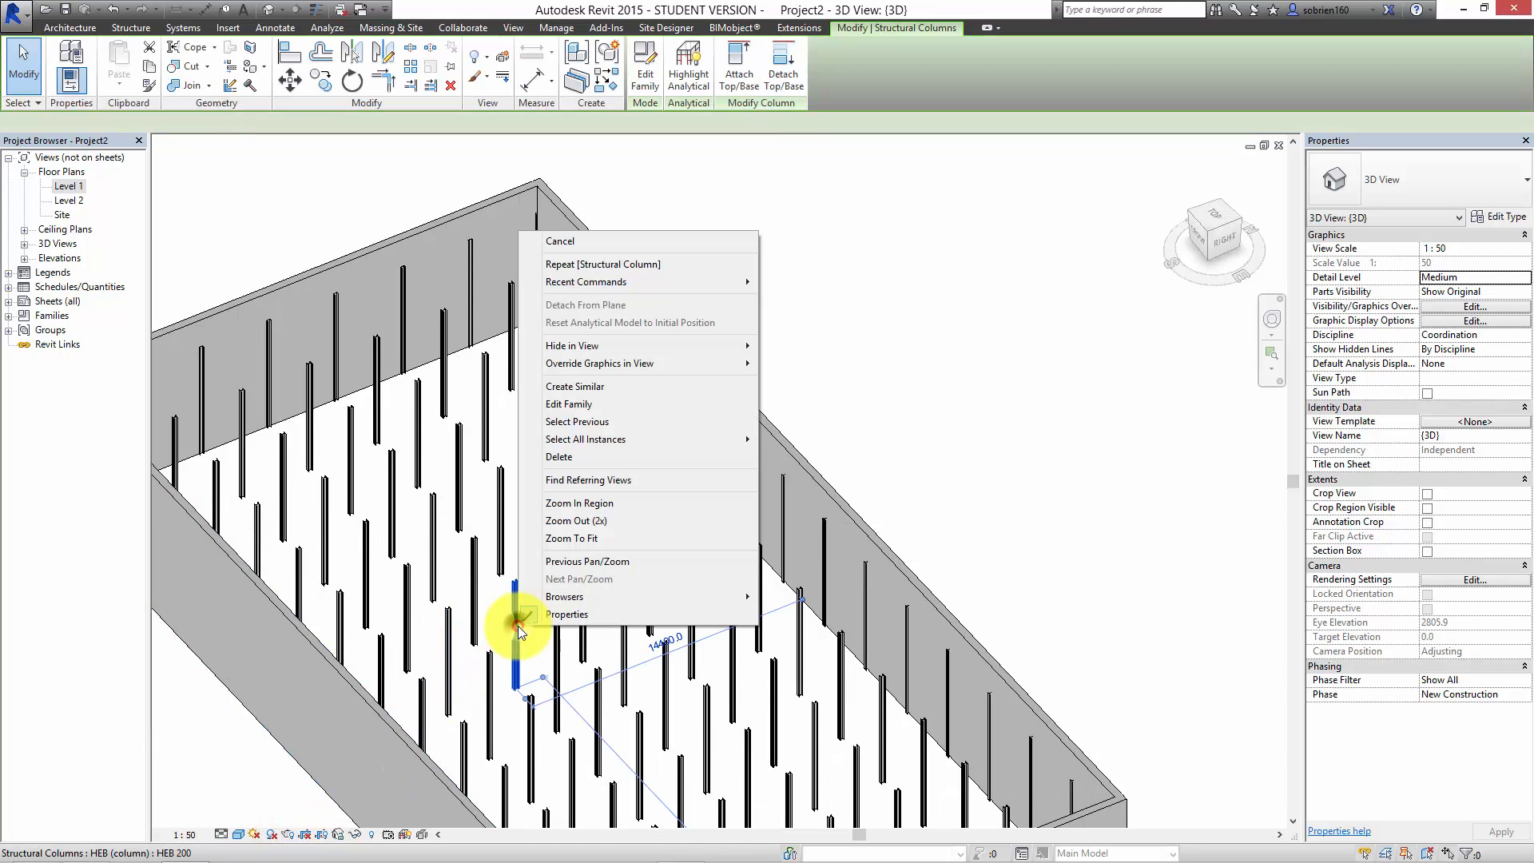
click(598, 439)
click(866, 457)
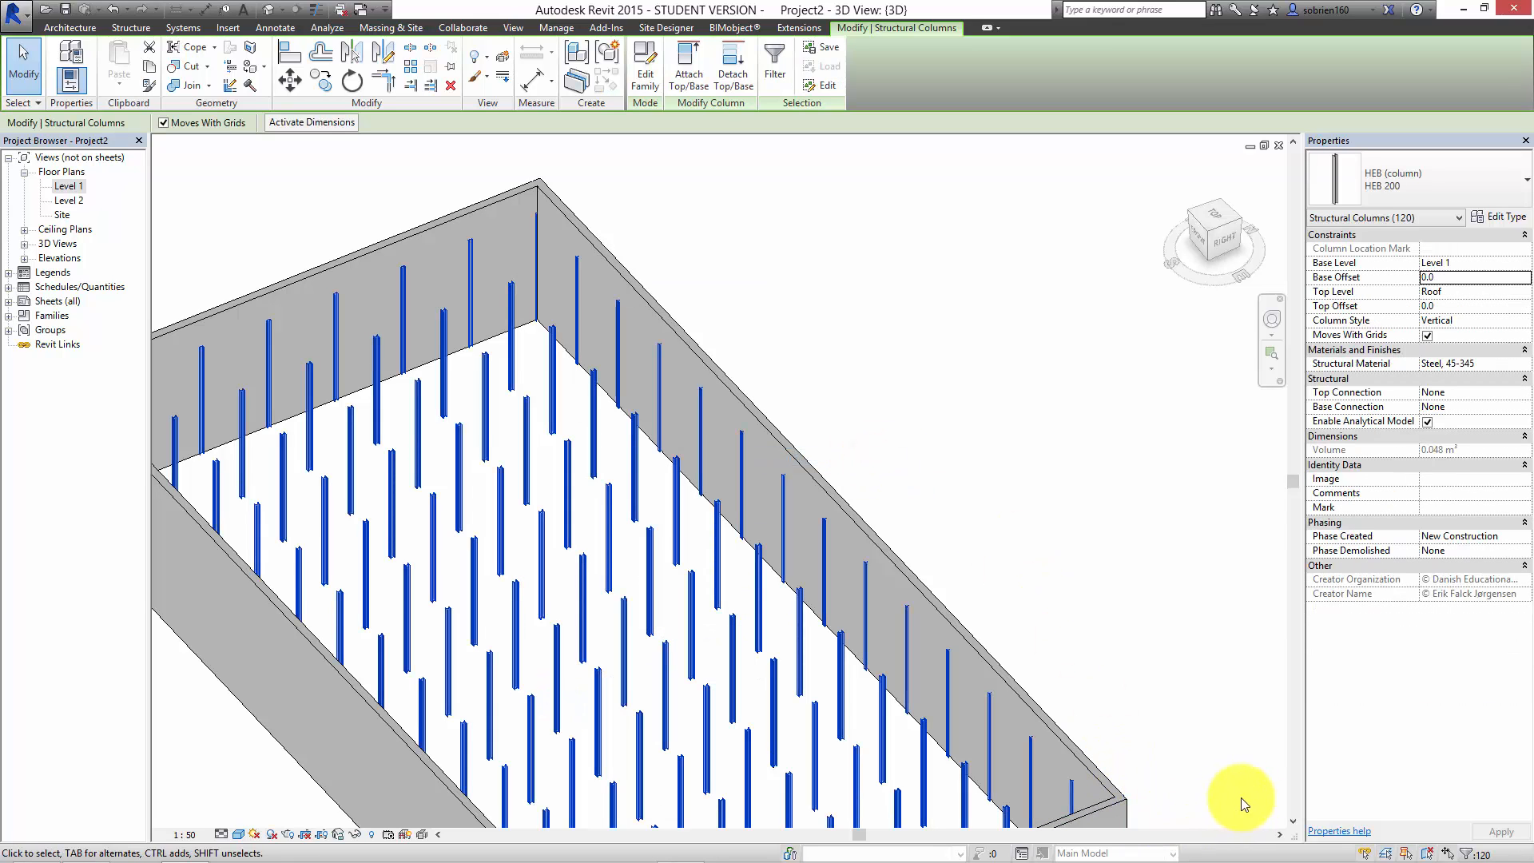
click(1039, 387)
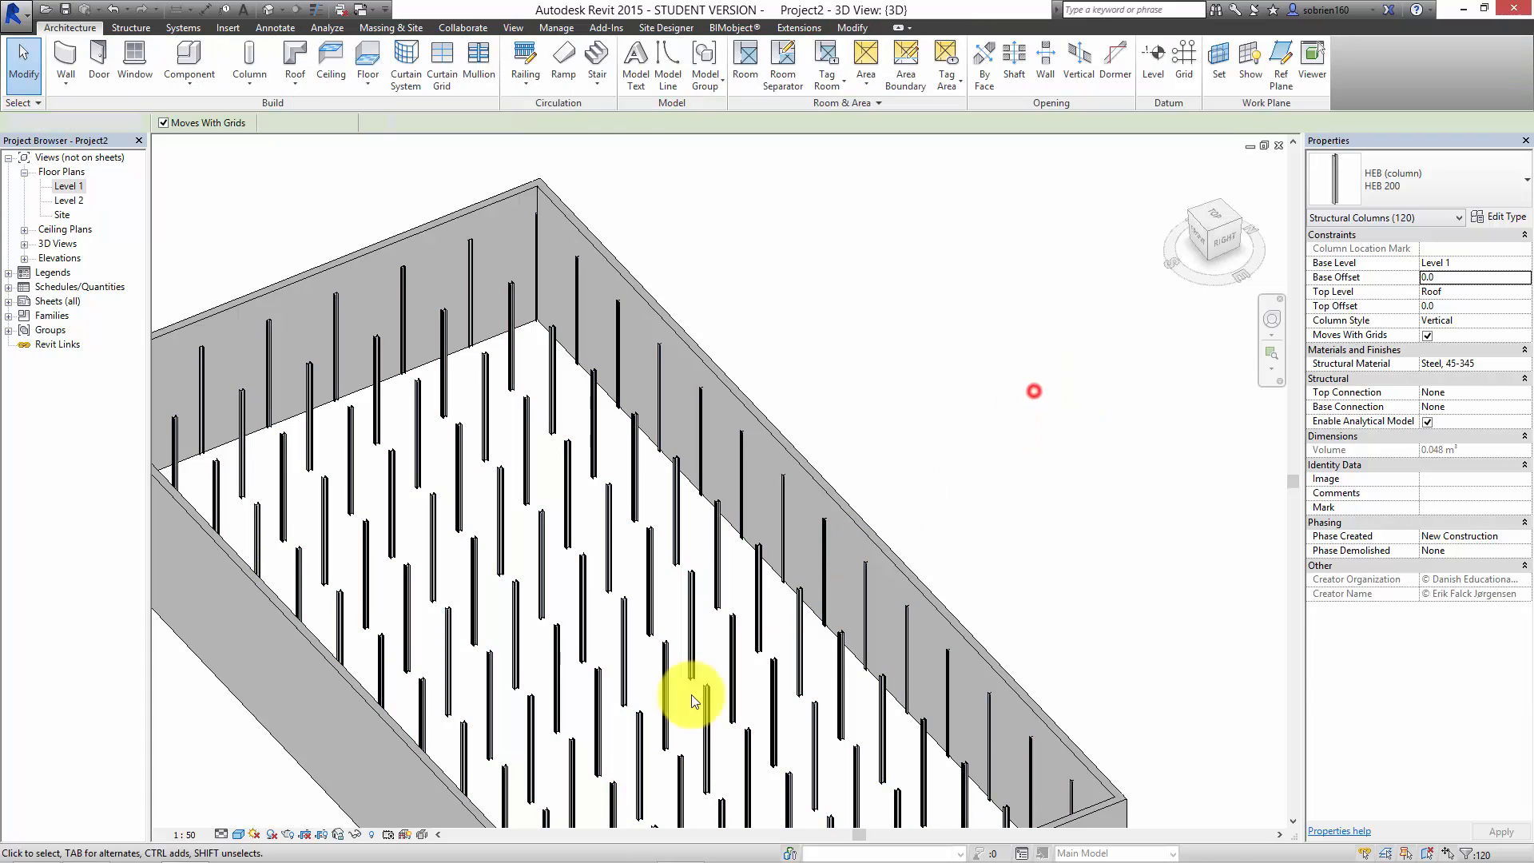
mouse_move(583, 839)
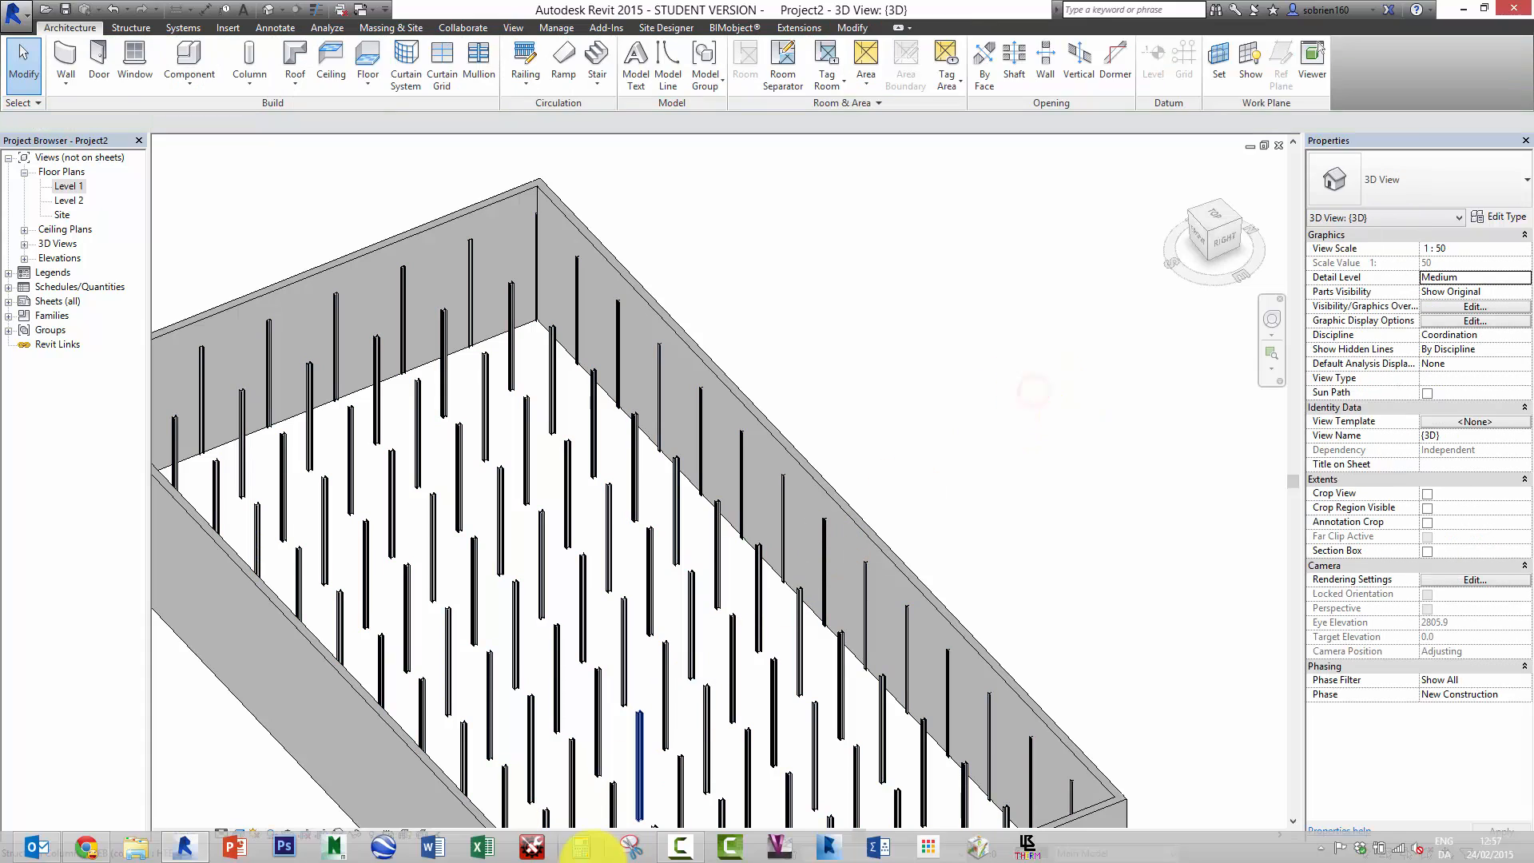
click(680, 845)
click(1275, 743)
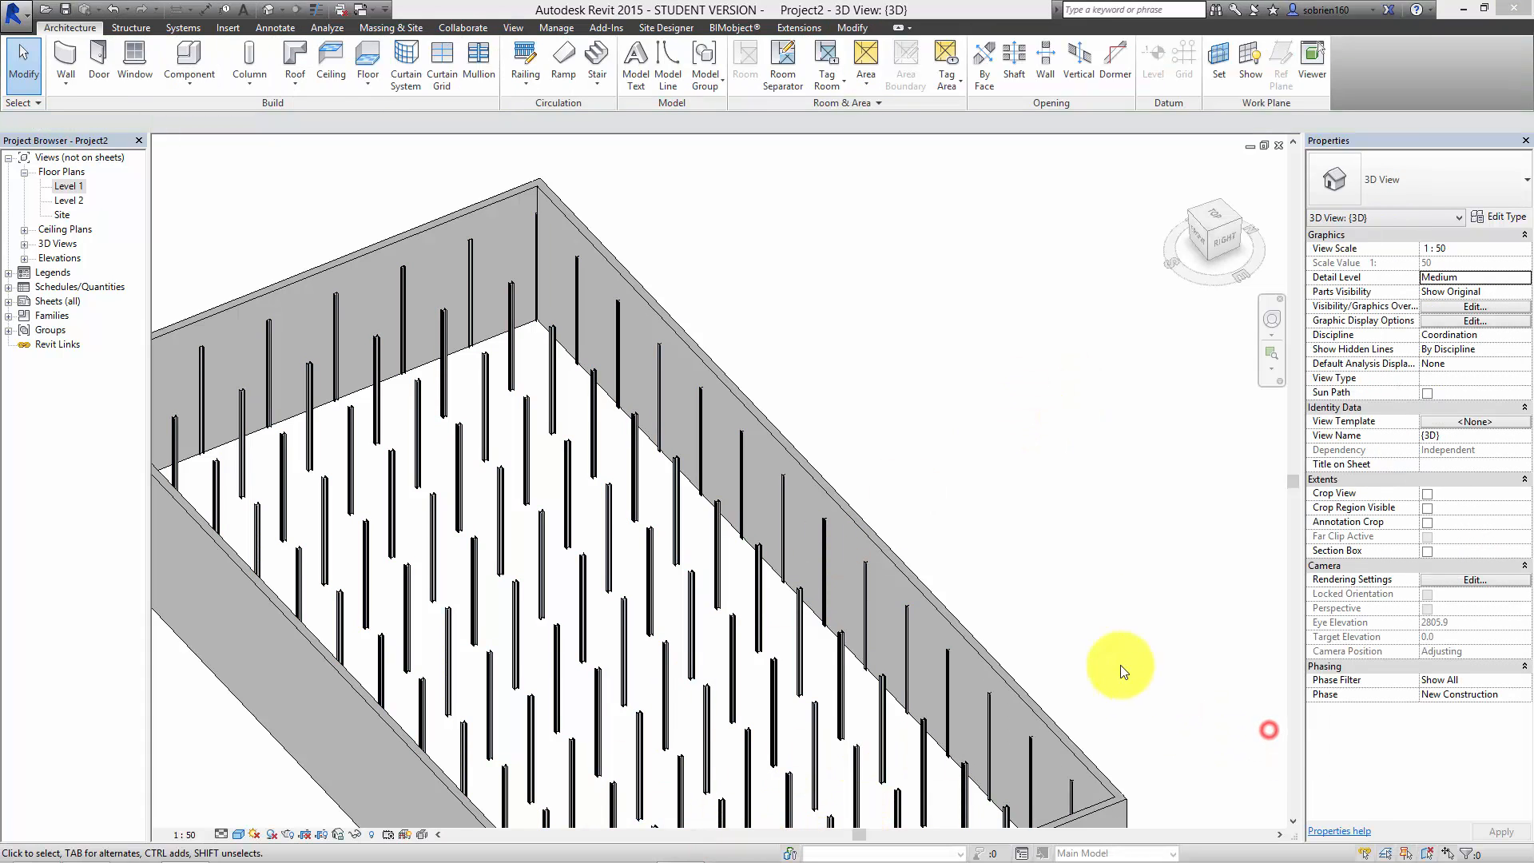
Step: Open the Level 1 floor plan and examine the HEB 200 columns at the grid intersections
scroll(828, 579, up, 2)
scroll(829, 584, down, 2)
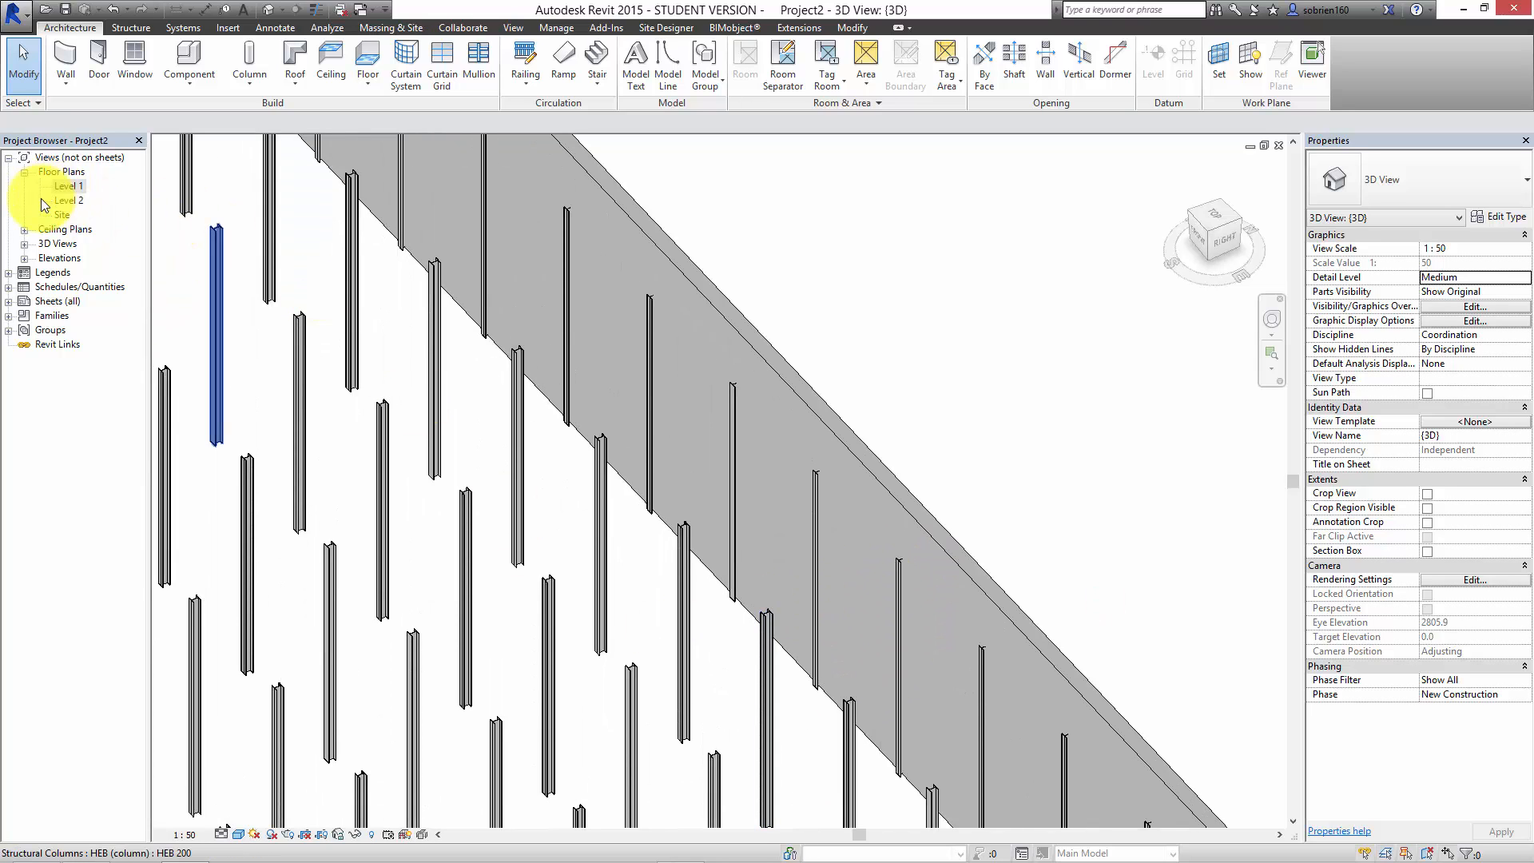
double_click(60, 186)
scroll(589, 445, up, 6)
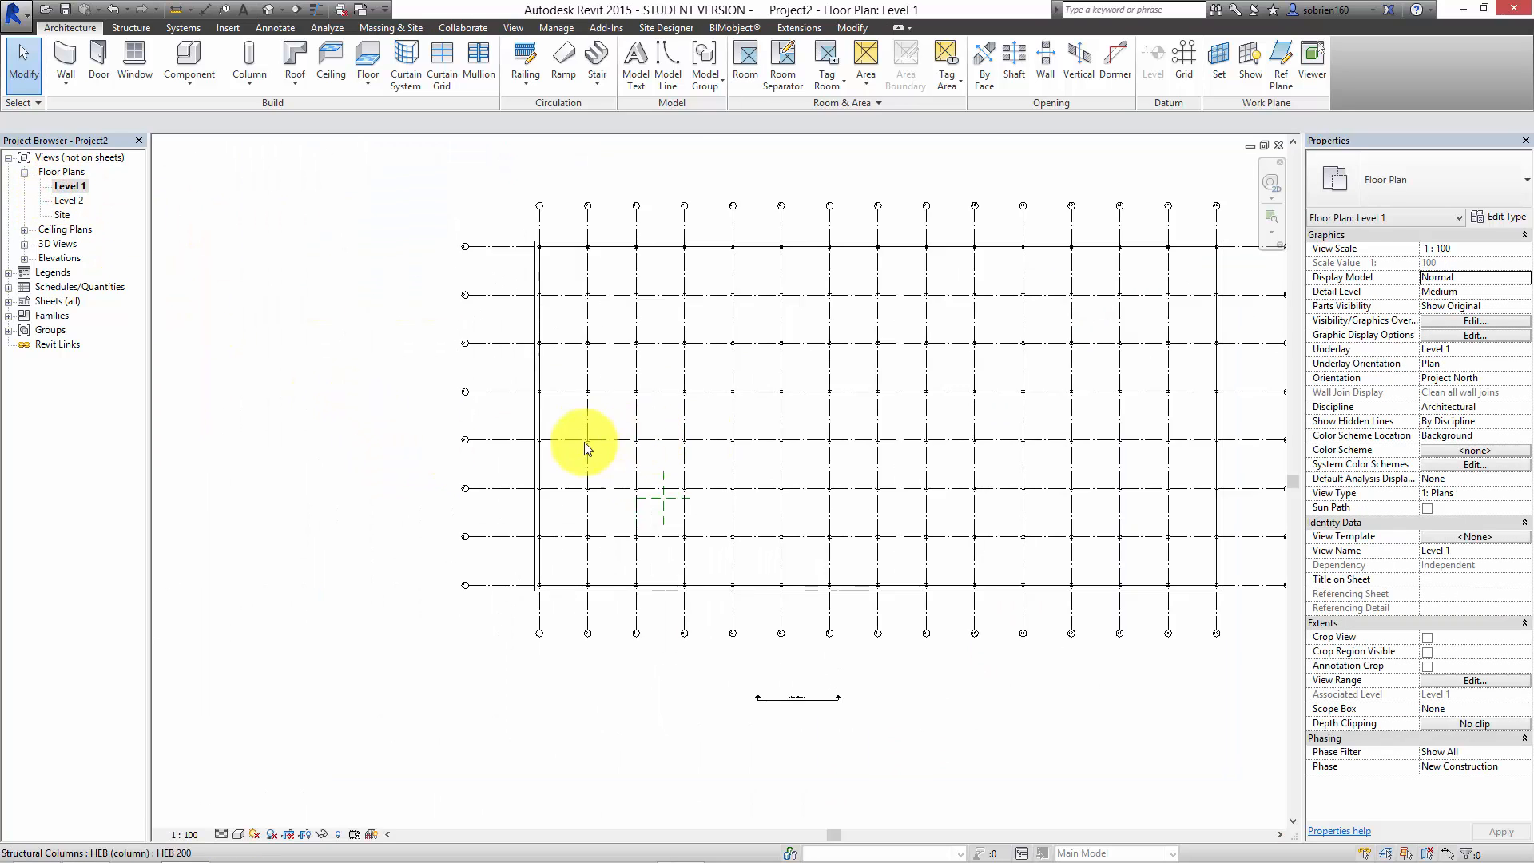
scroll(554, 384, down, 2)
scroll(555, 376, up, 2)
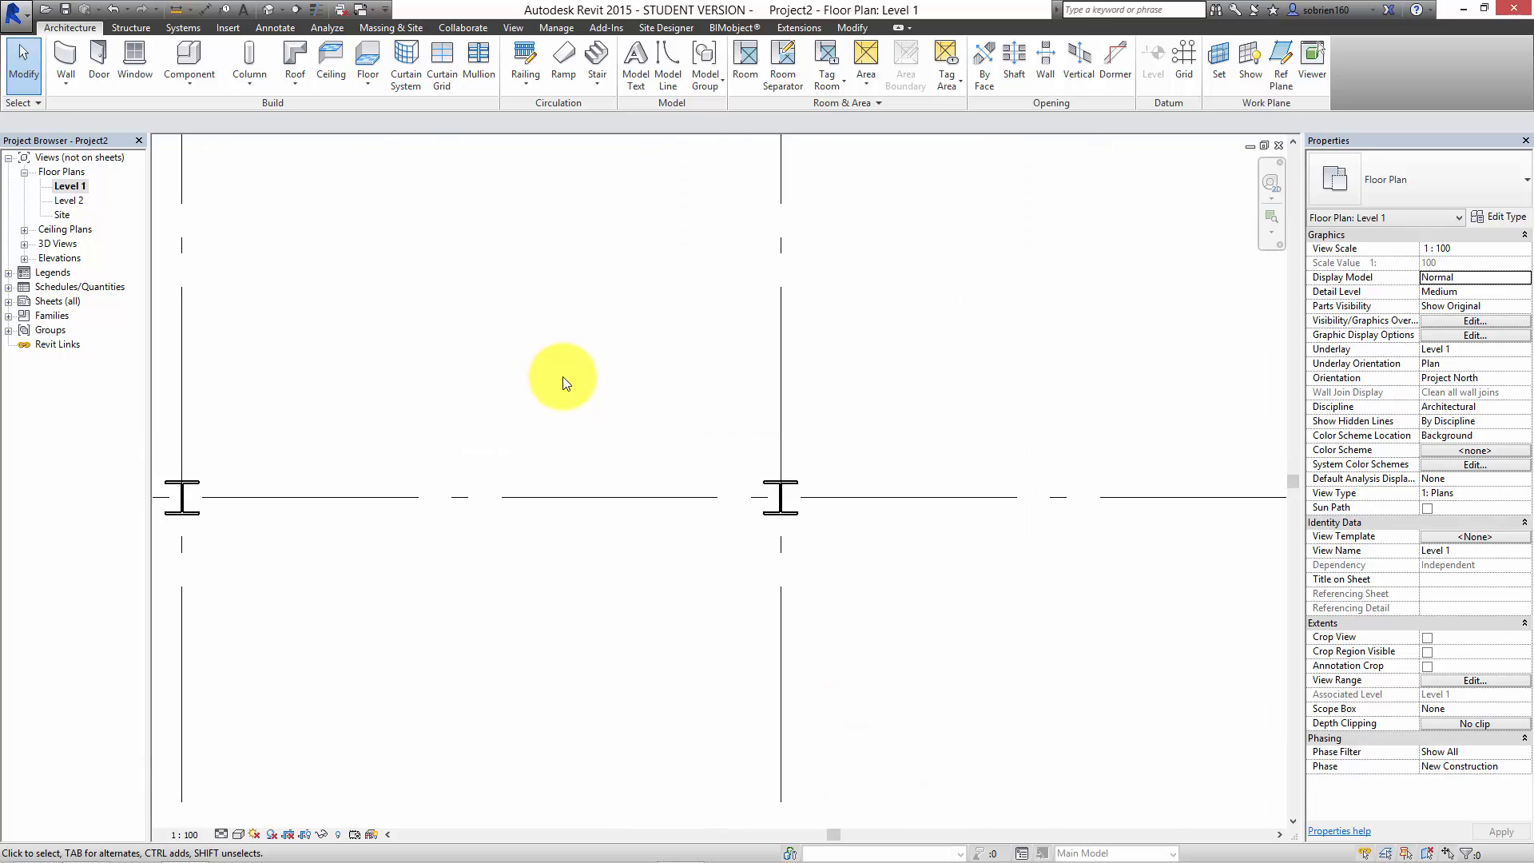
scroll(557, 377, down, 4)
scroll(599, 404, down, 4)
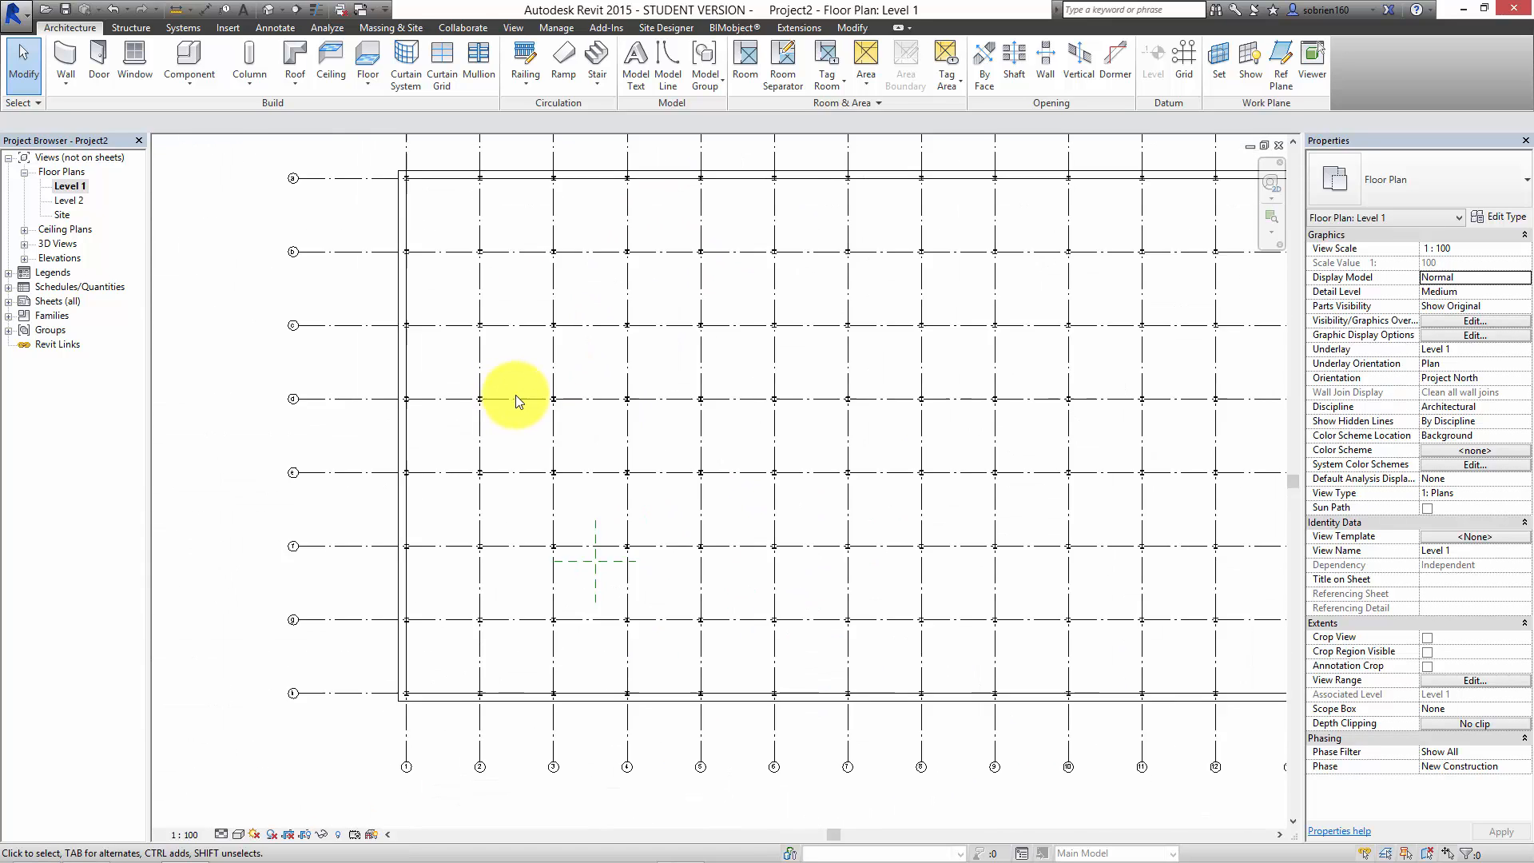
middle_drag(559, 434, 482, 409)
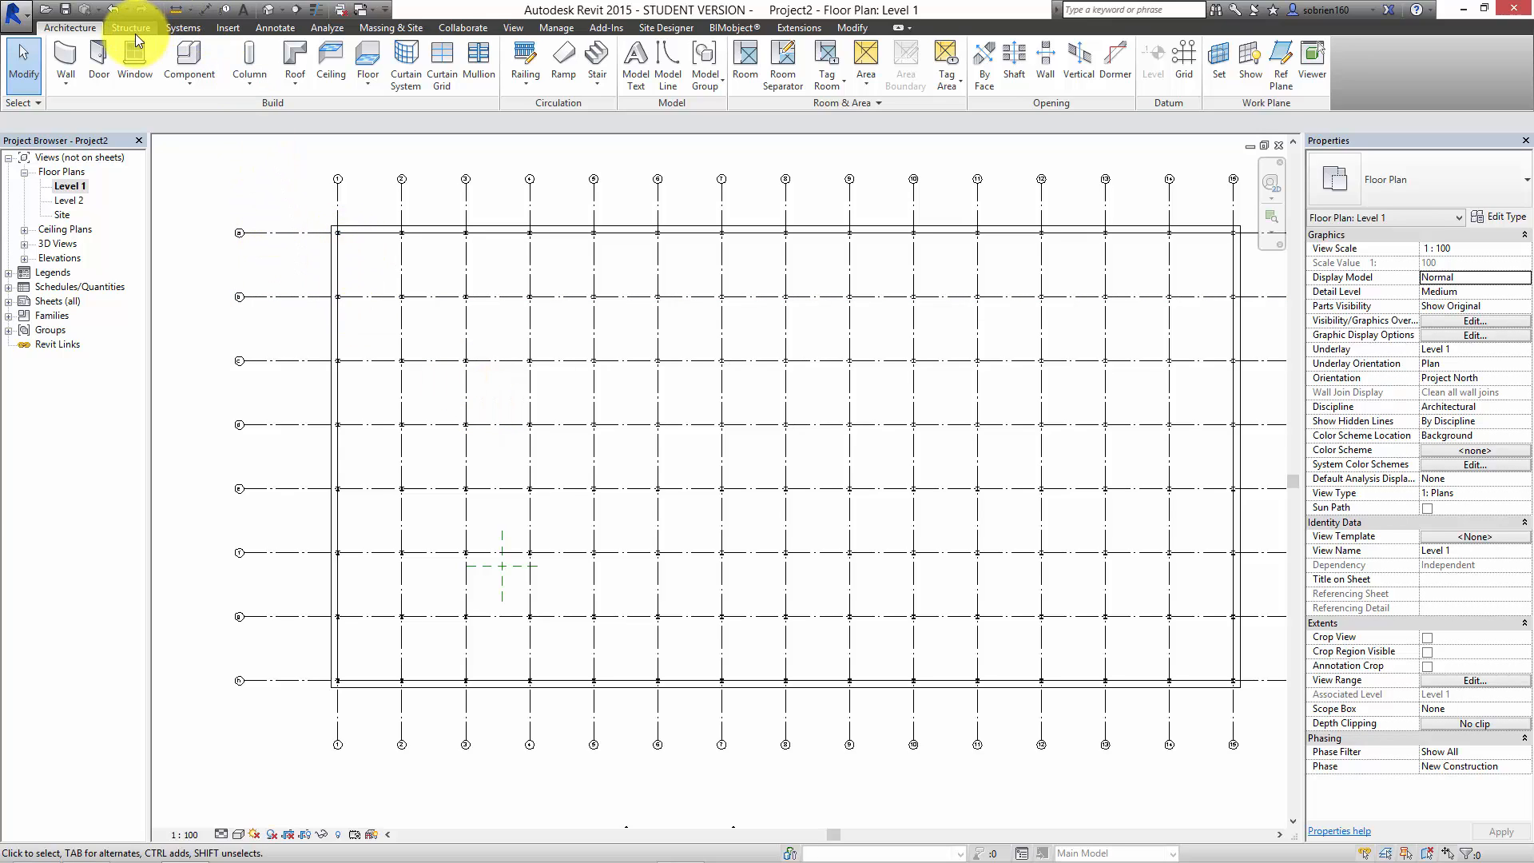
click(677, 846)
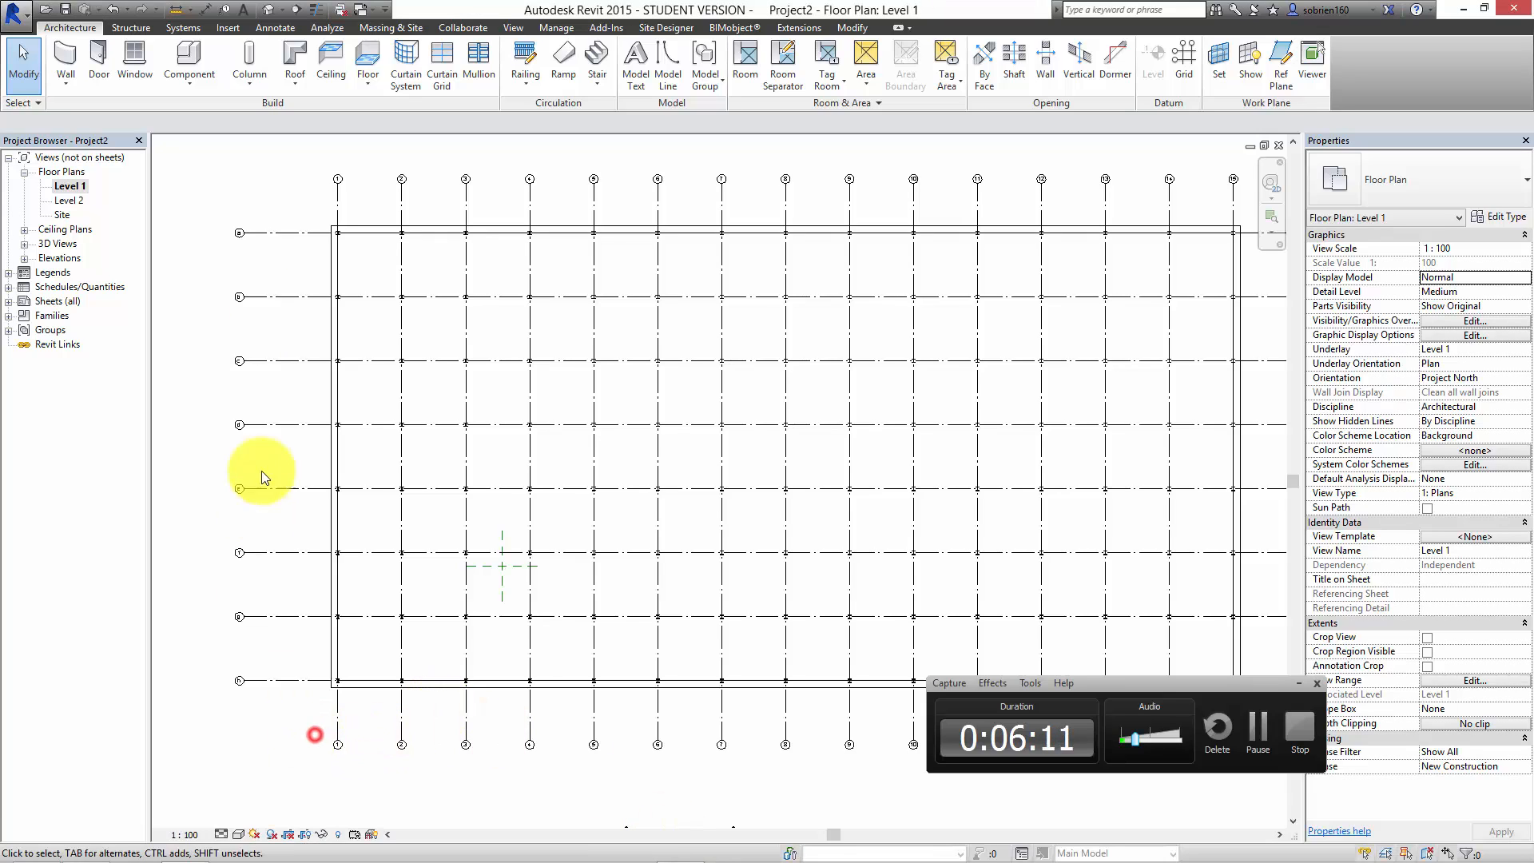
click(1298, 685)
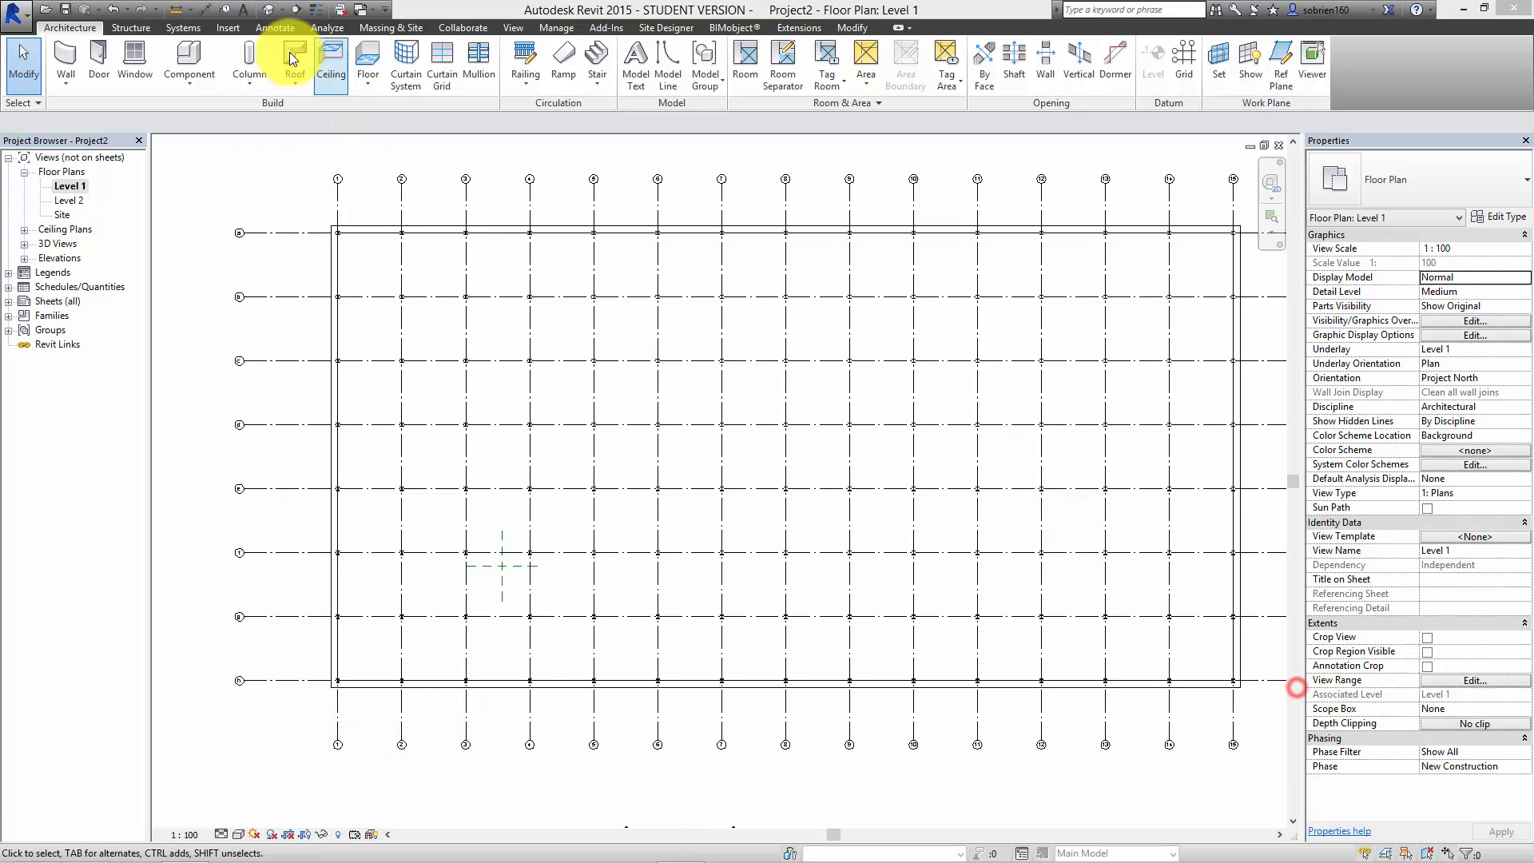
Step: Place Glulam 140x300mm structural beams along all grid lines of the Level 1 plan using the On Grid Lines option
click(122, 27)
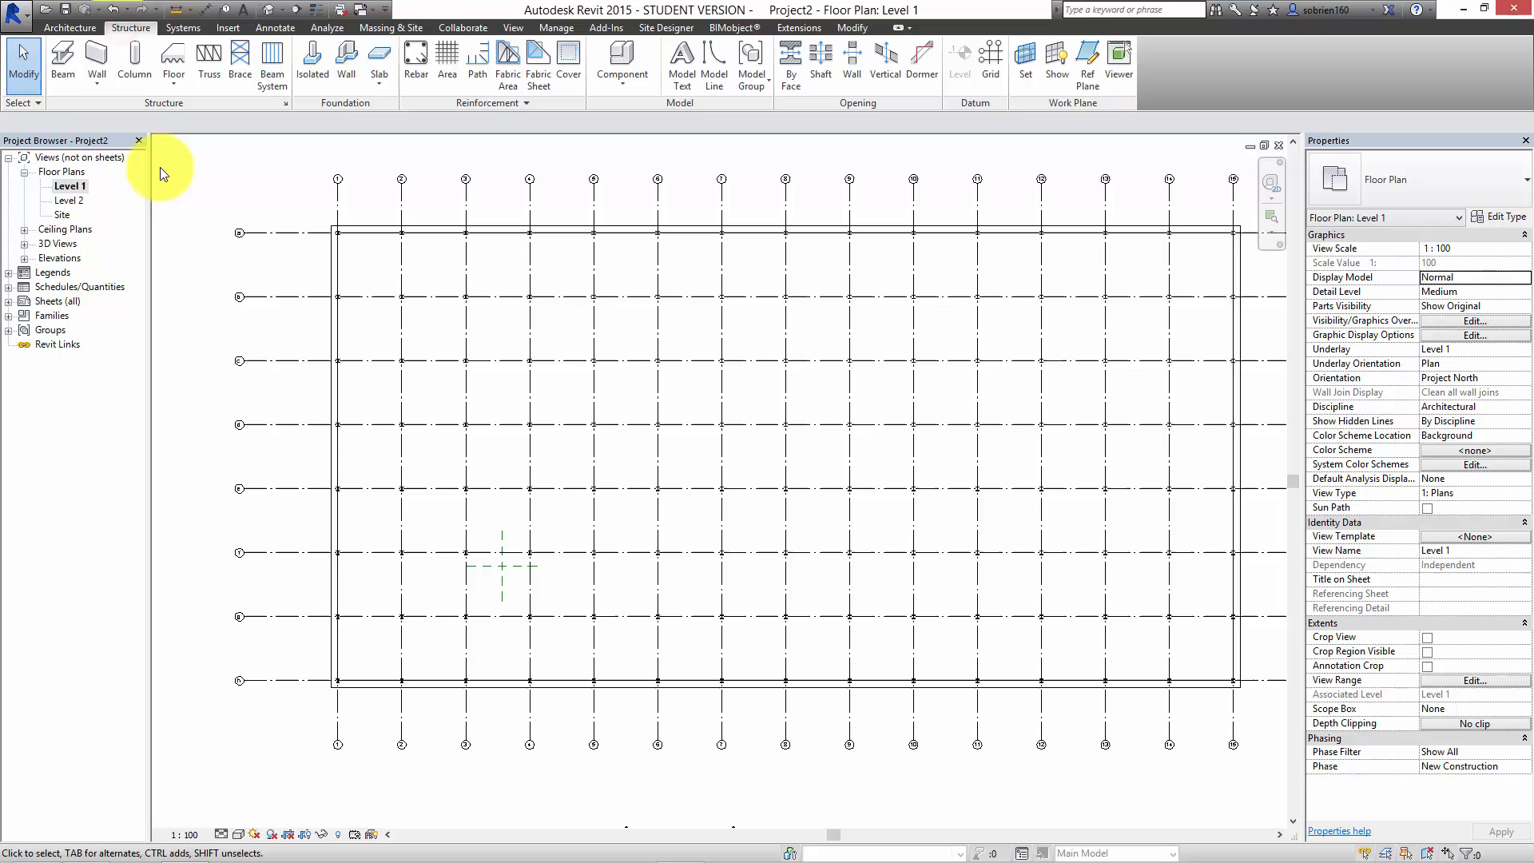
click(79, 86)
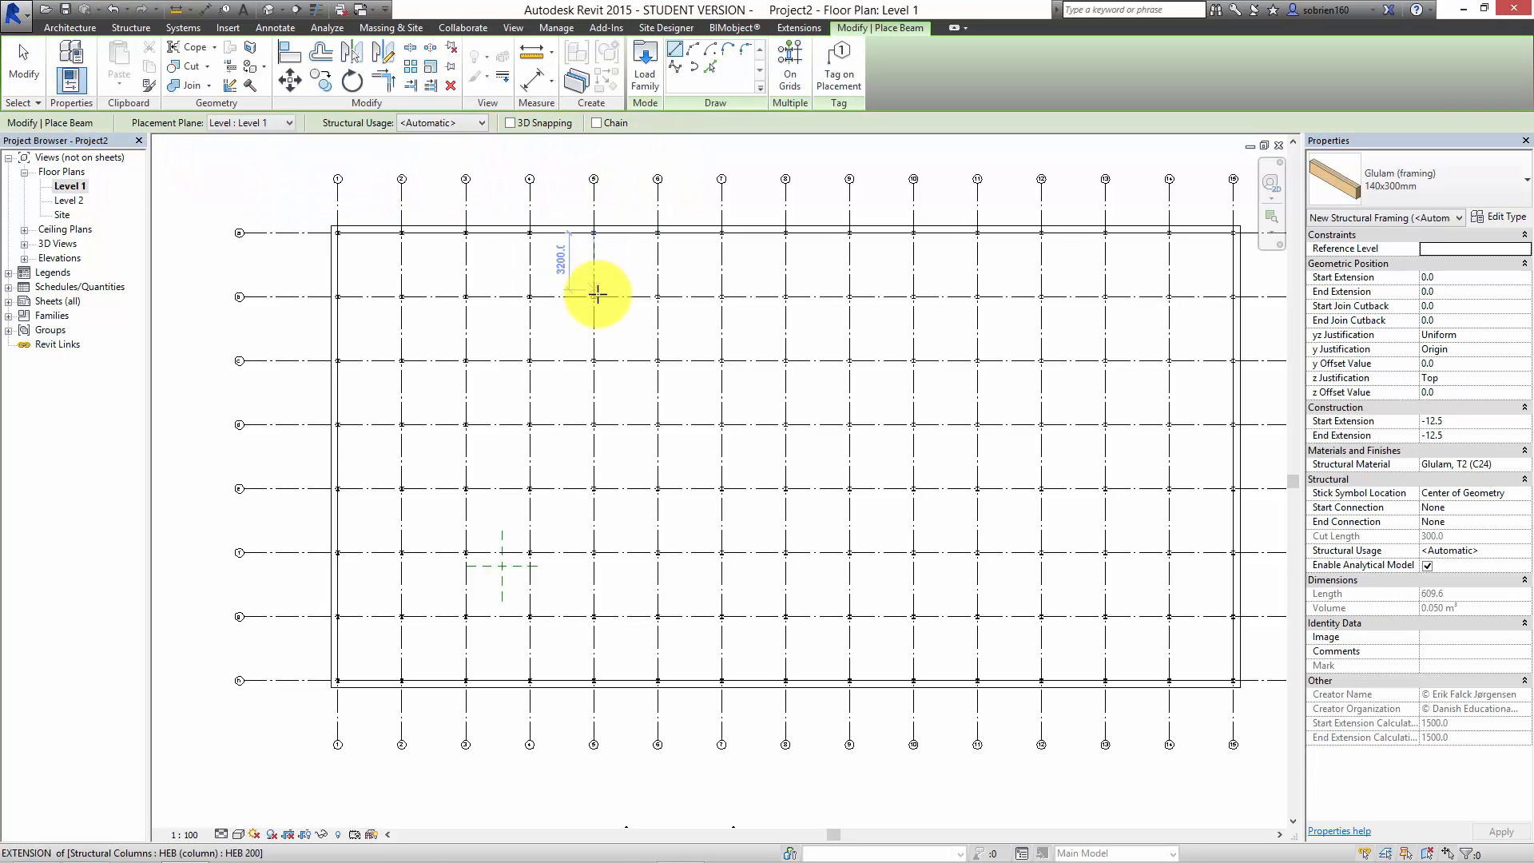
click(791, 66)
scroll(711, 150, down, 2)
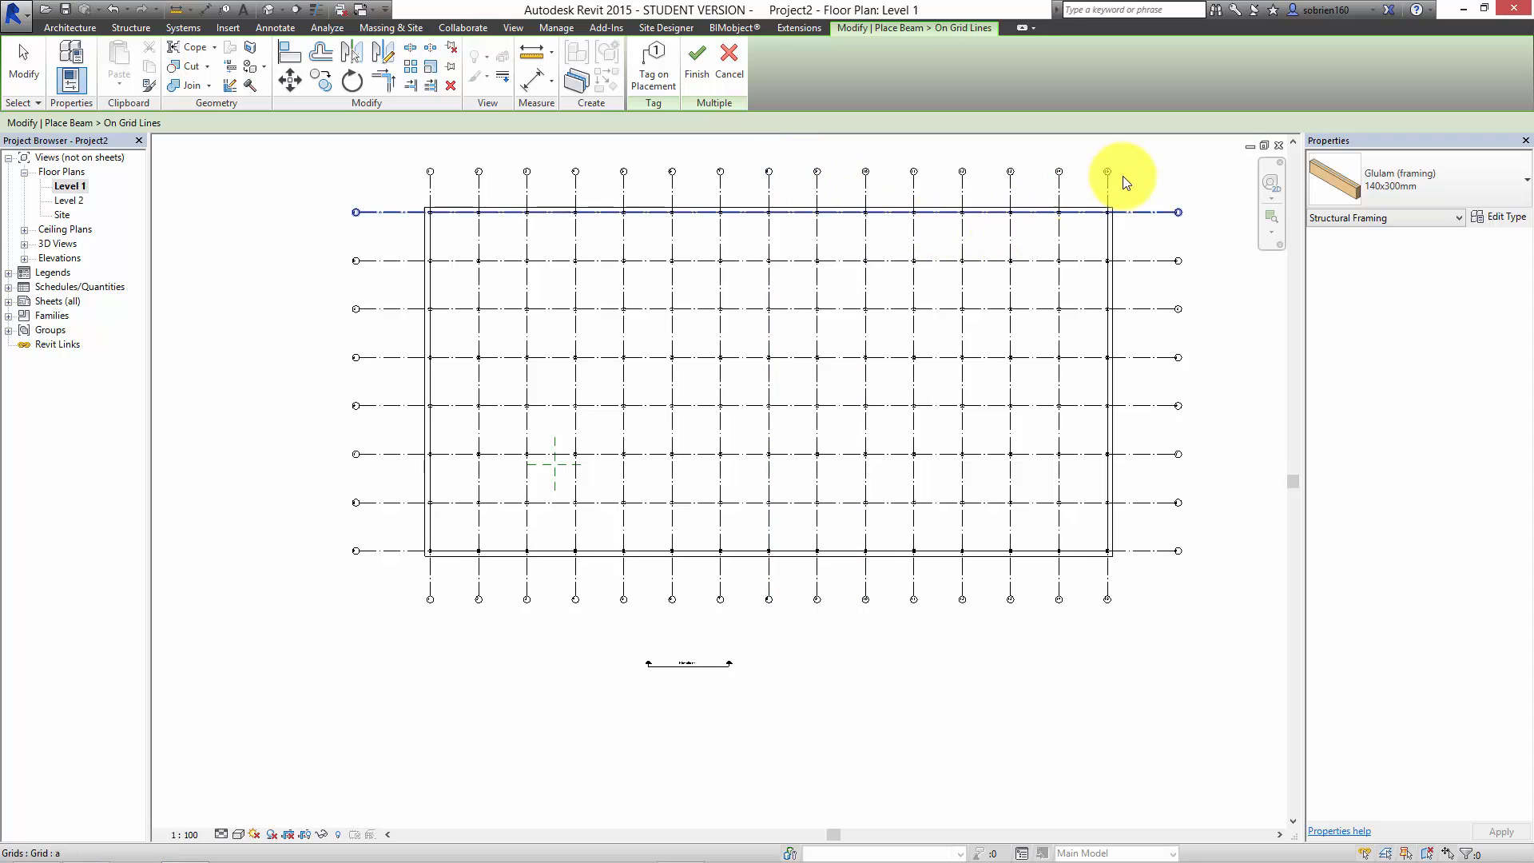
drag(1127, 173, 400, 581)
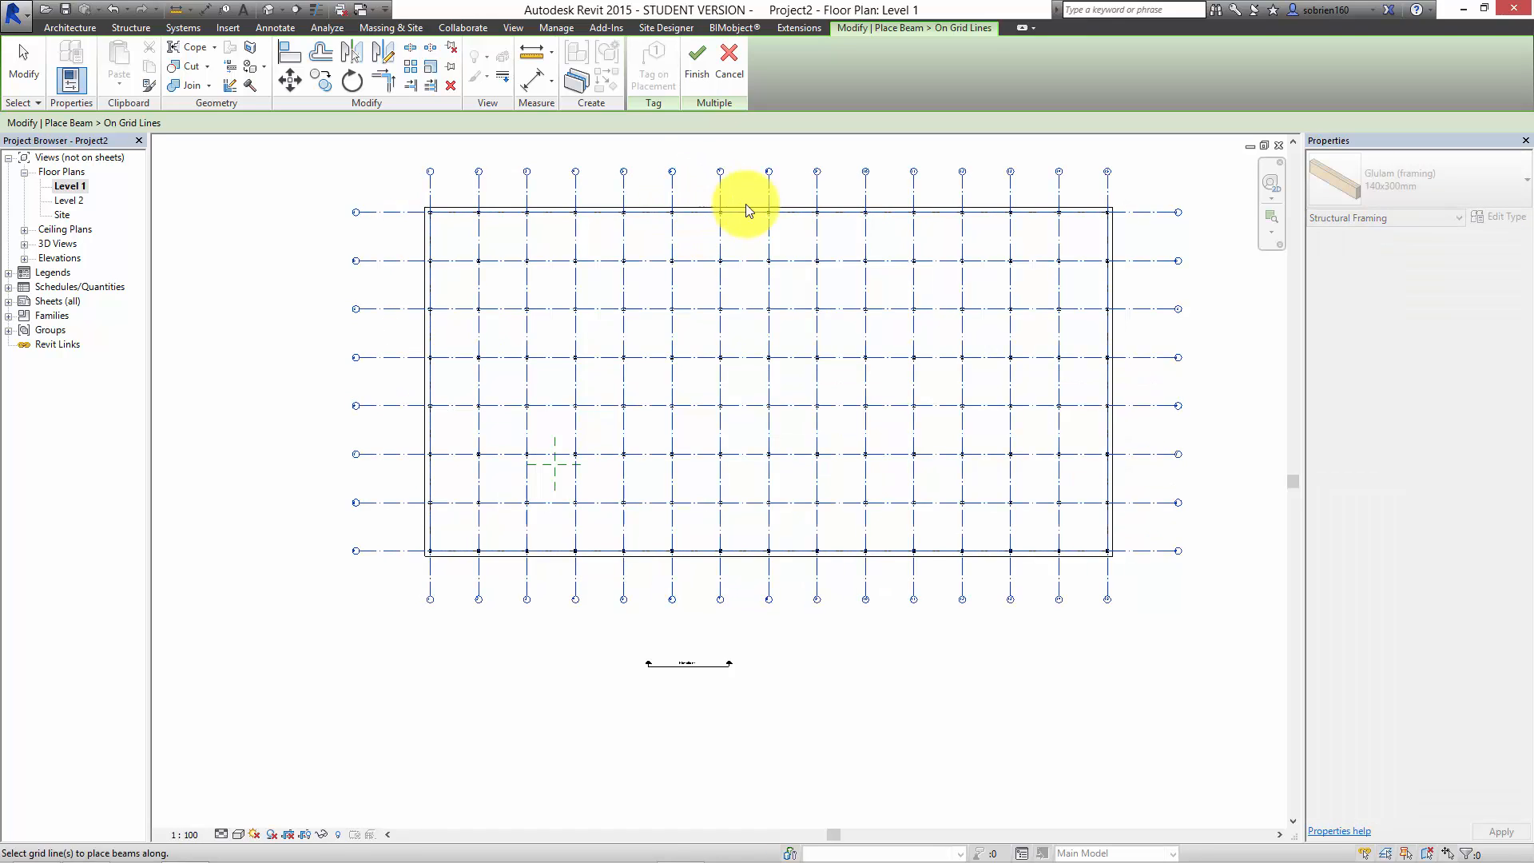
click(698, 78)
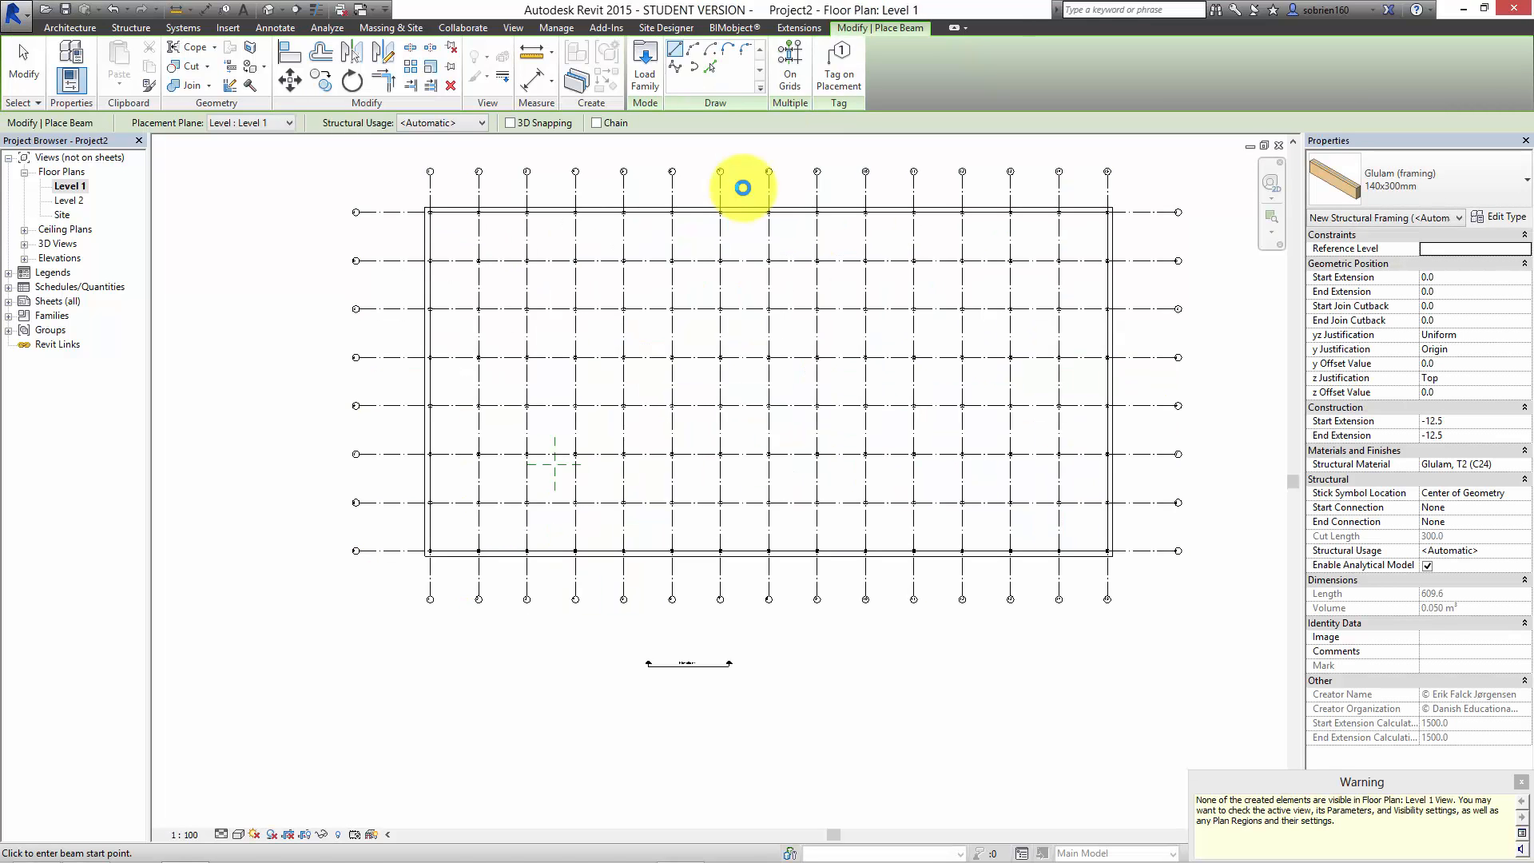
click(1520, 783)
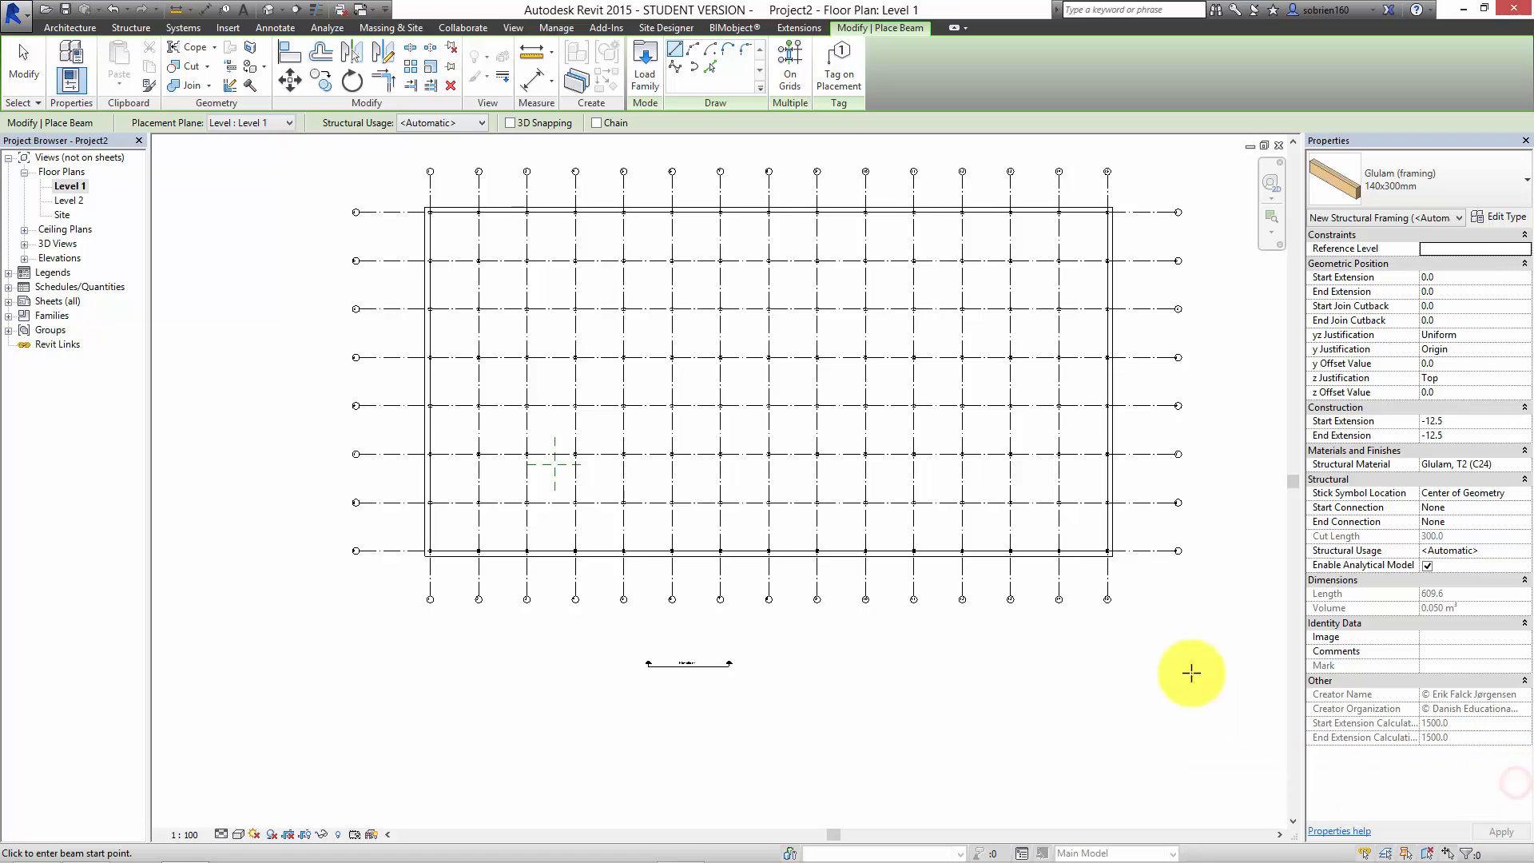
Step: Open the 3D view to inspect the glulam beams between the columns, and end the Beam command
click(266, 12)
shift+middle_drag(592, 650, 565, 548)
scroll(576, 527, down, 3)
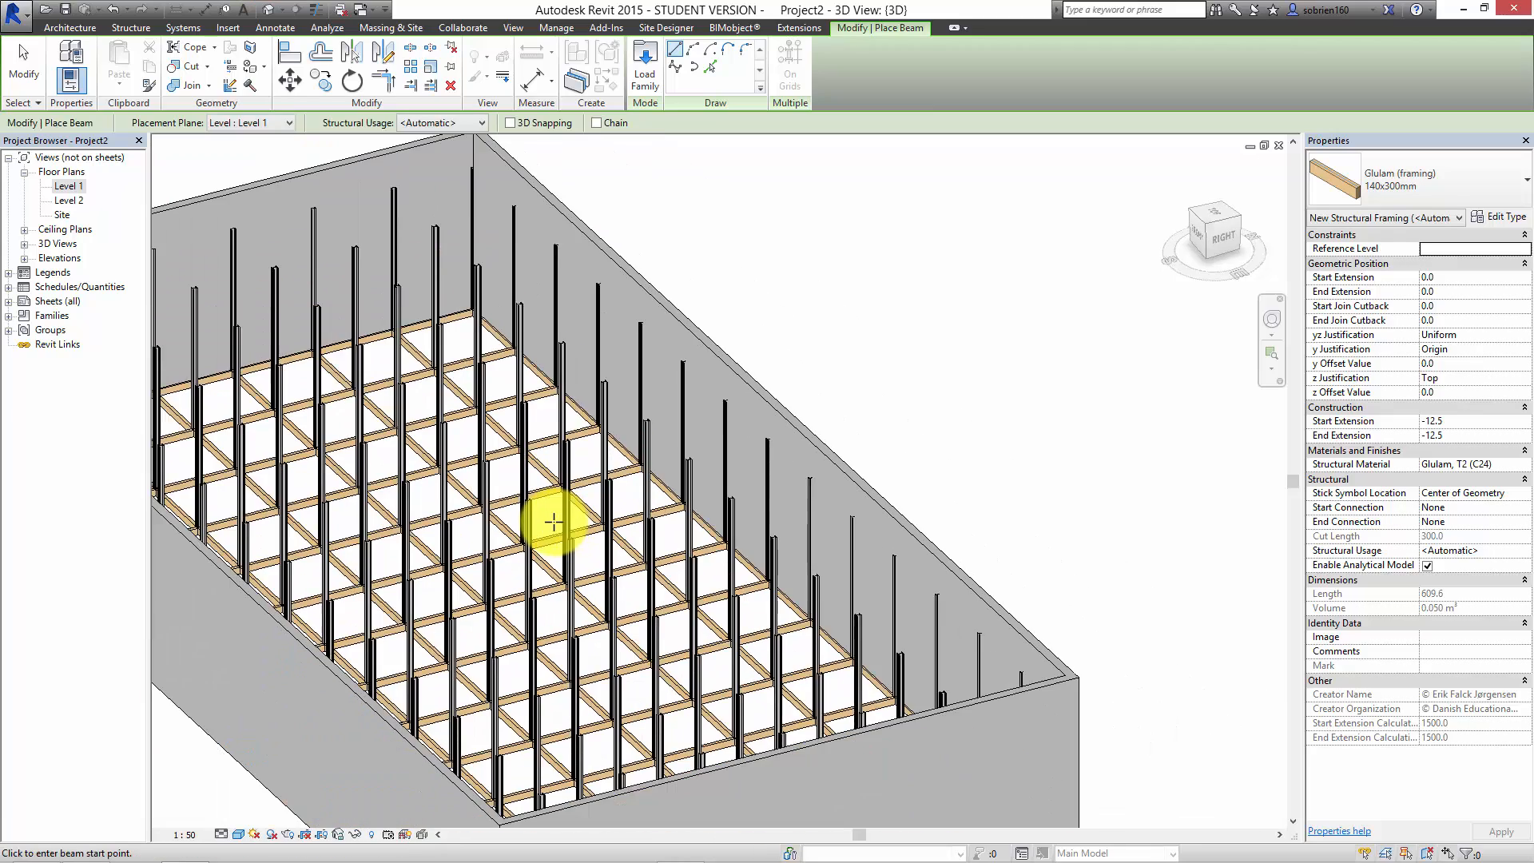
scroll(553, 522, down, 2)
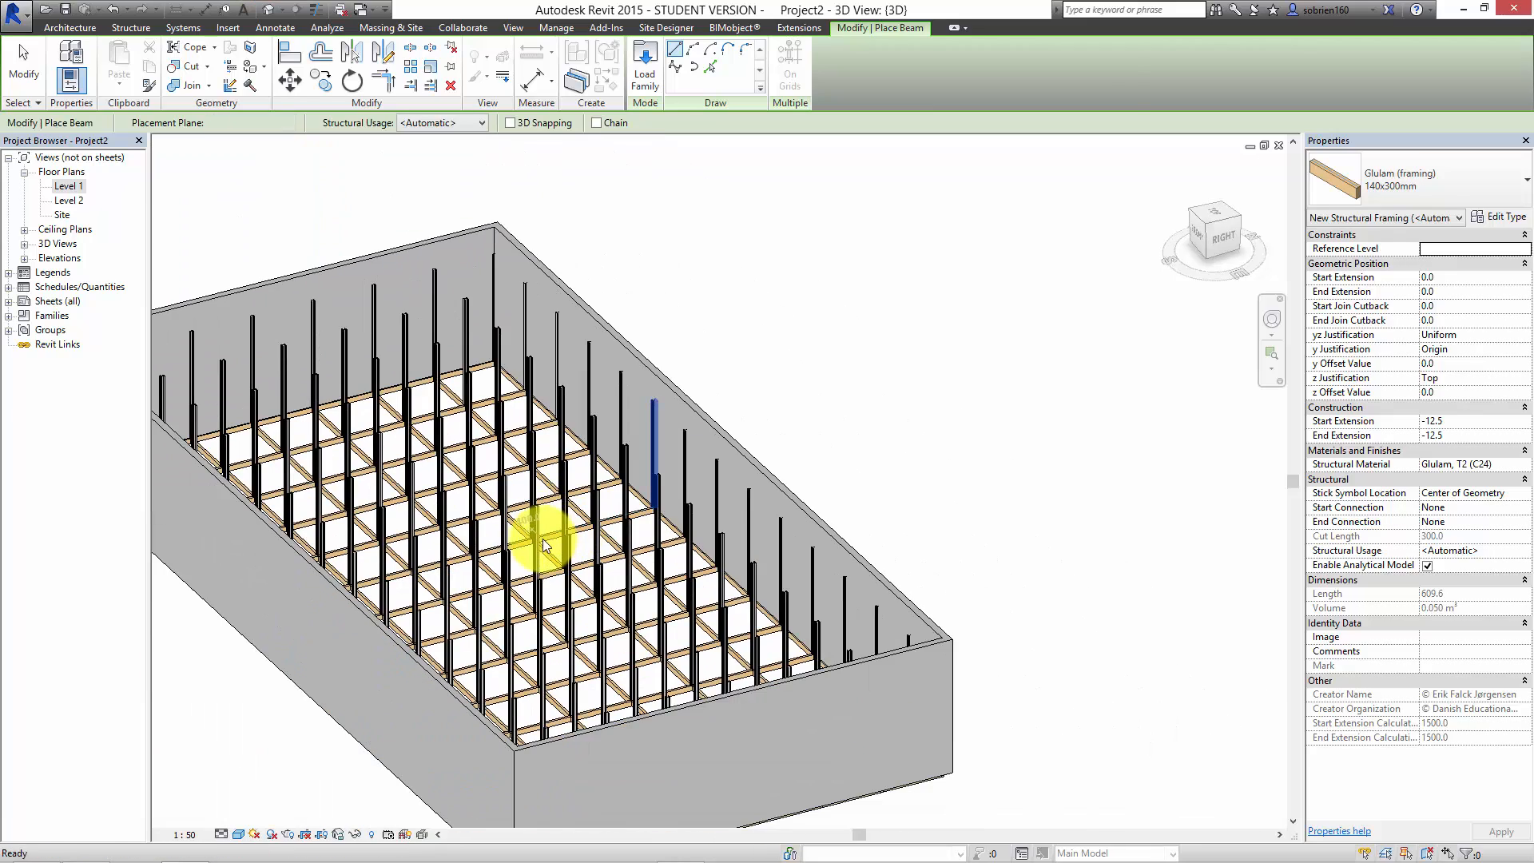
scroll(543, 546, up, 5)
key(Escape)
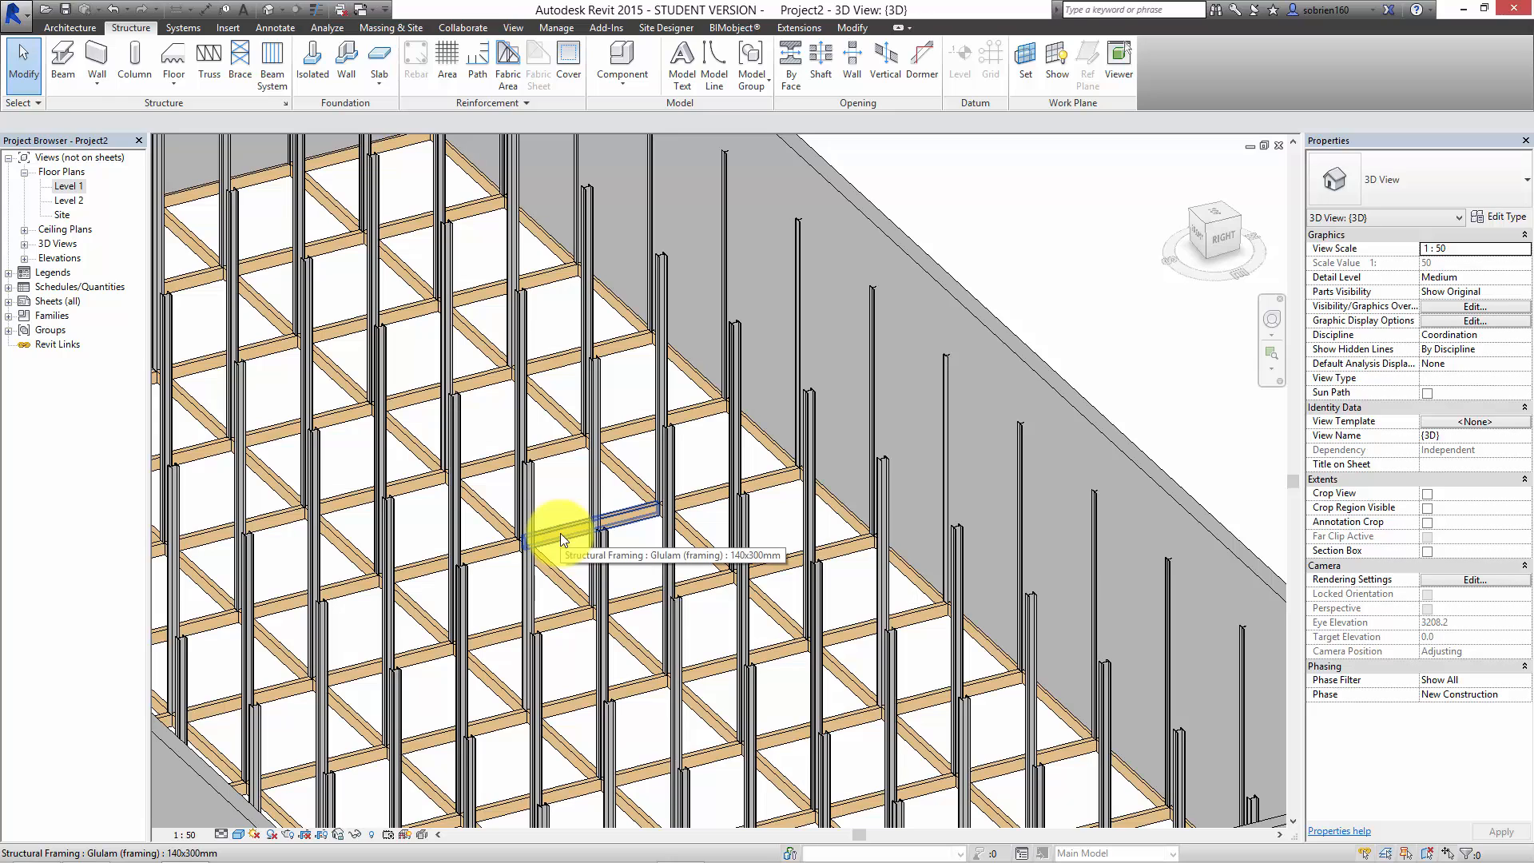
Step: Select all Glulam 140x300mm beams visible in the 3D view and change their type to HEB 200
click(560, 534)
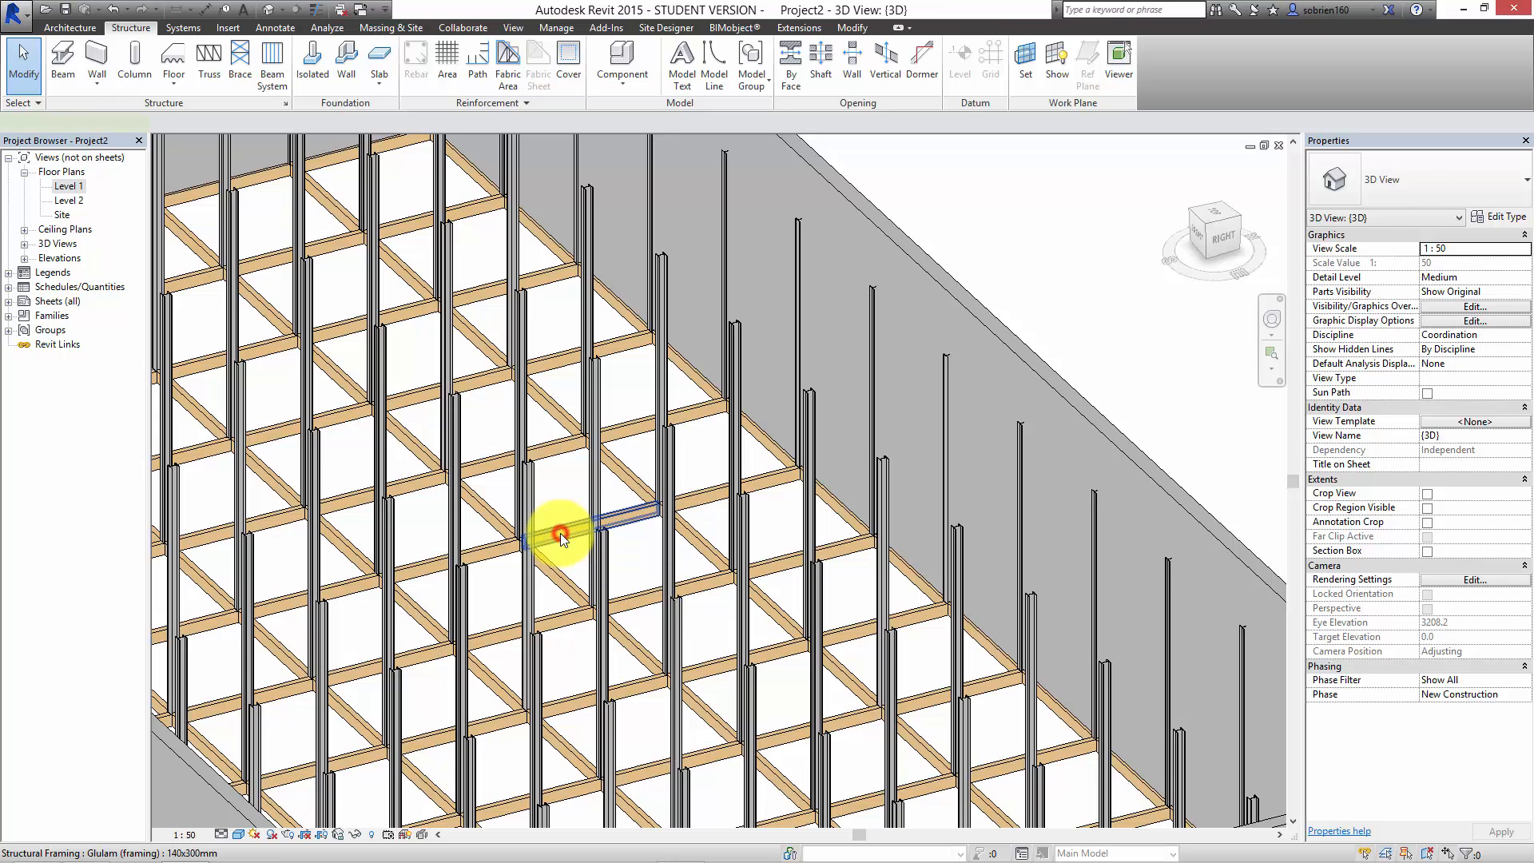
right_click(564, 532)
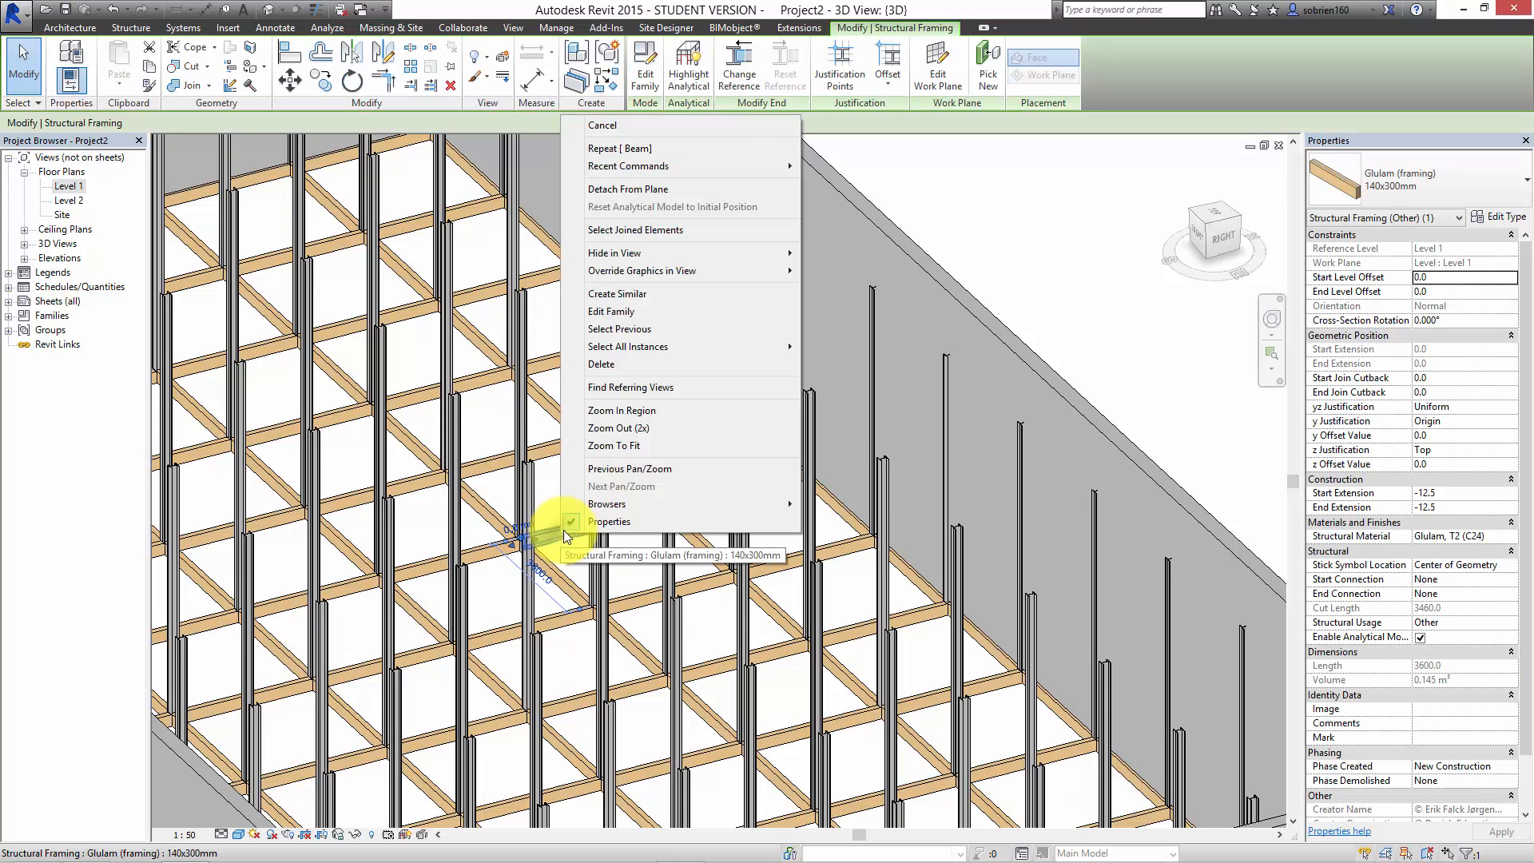
click(621, 347)
click(833, 348)
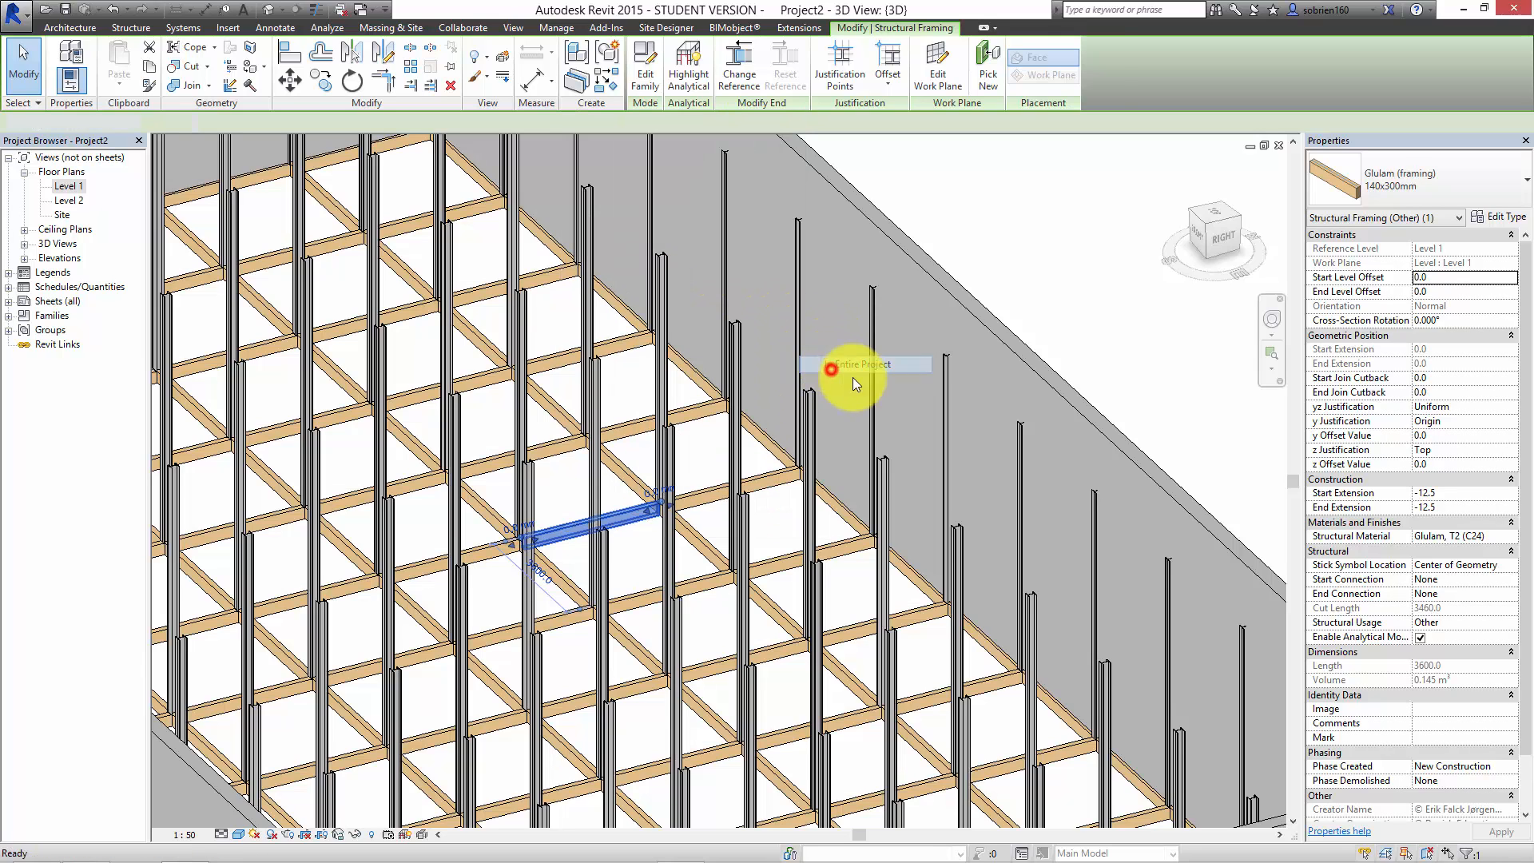
click(1507, 184)
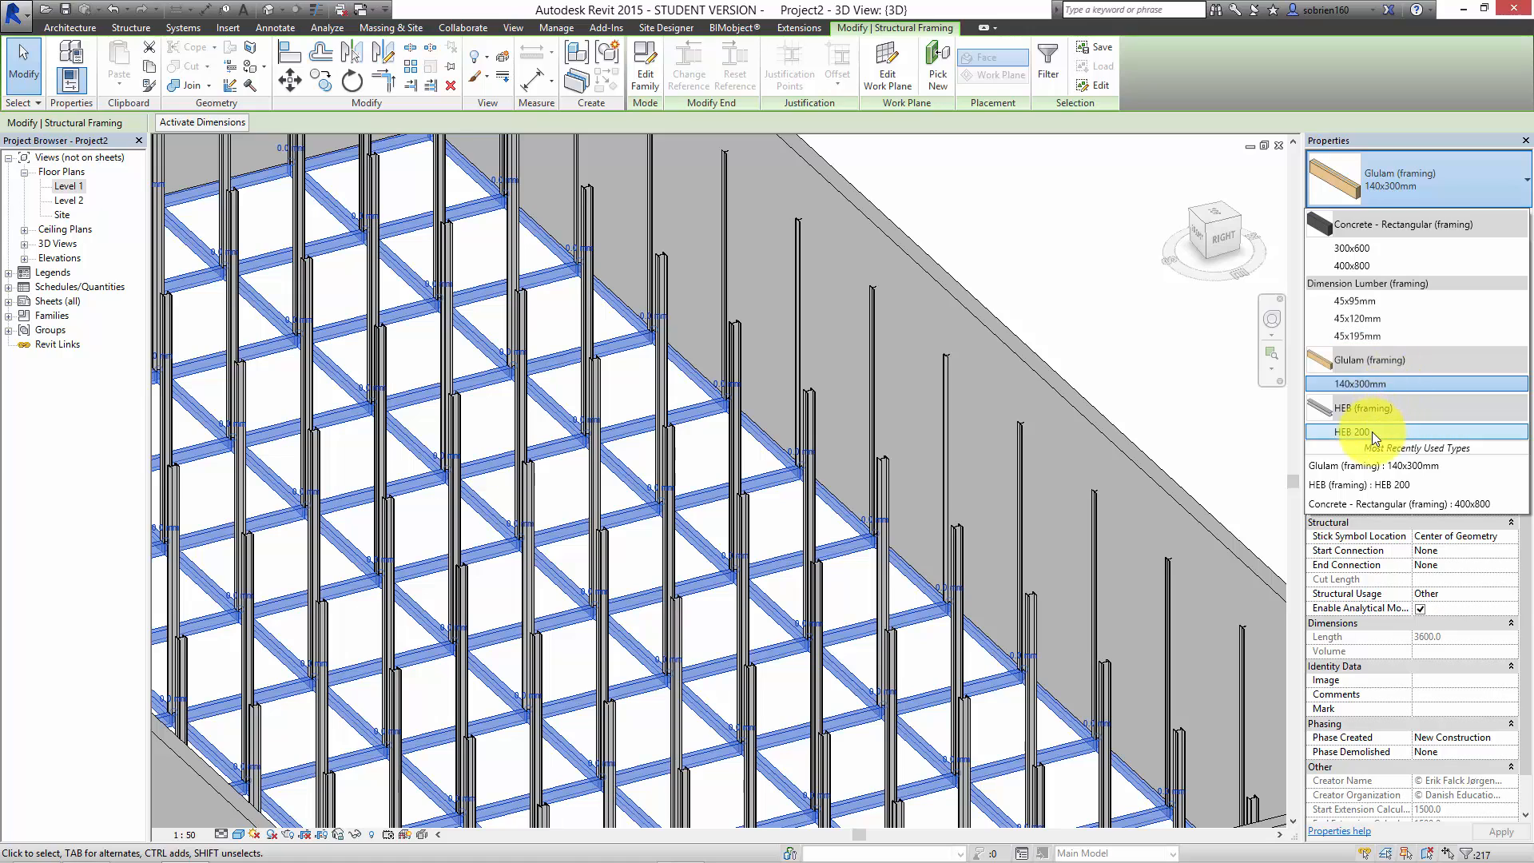
click(1382, 385)
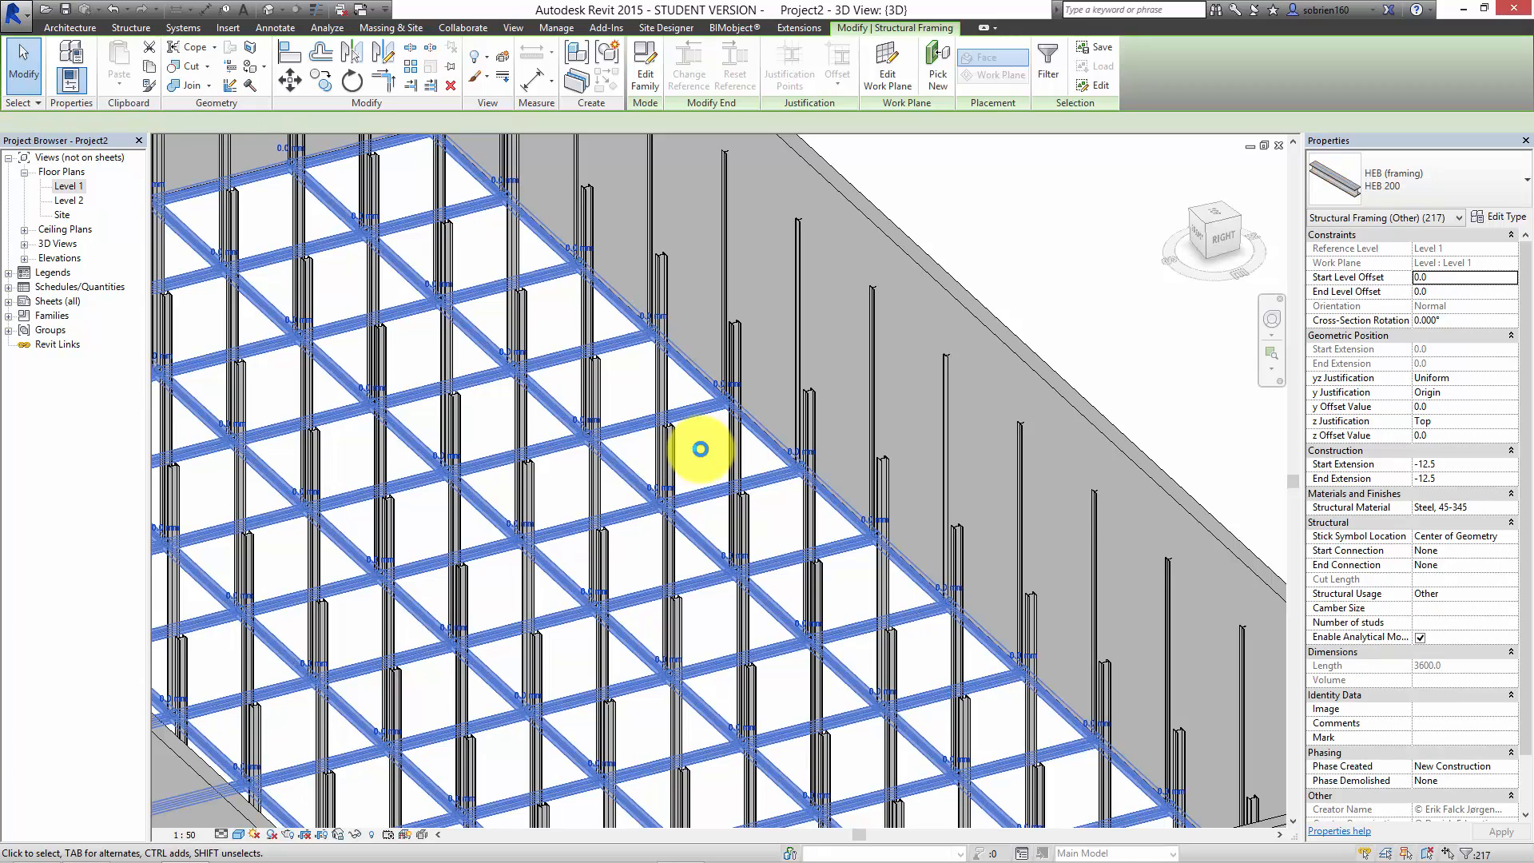
Step: Clear the beam selection and examine the HEB 200 beams where they meet the columns from close up
scroll(745, 427, down, 4)
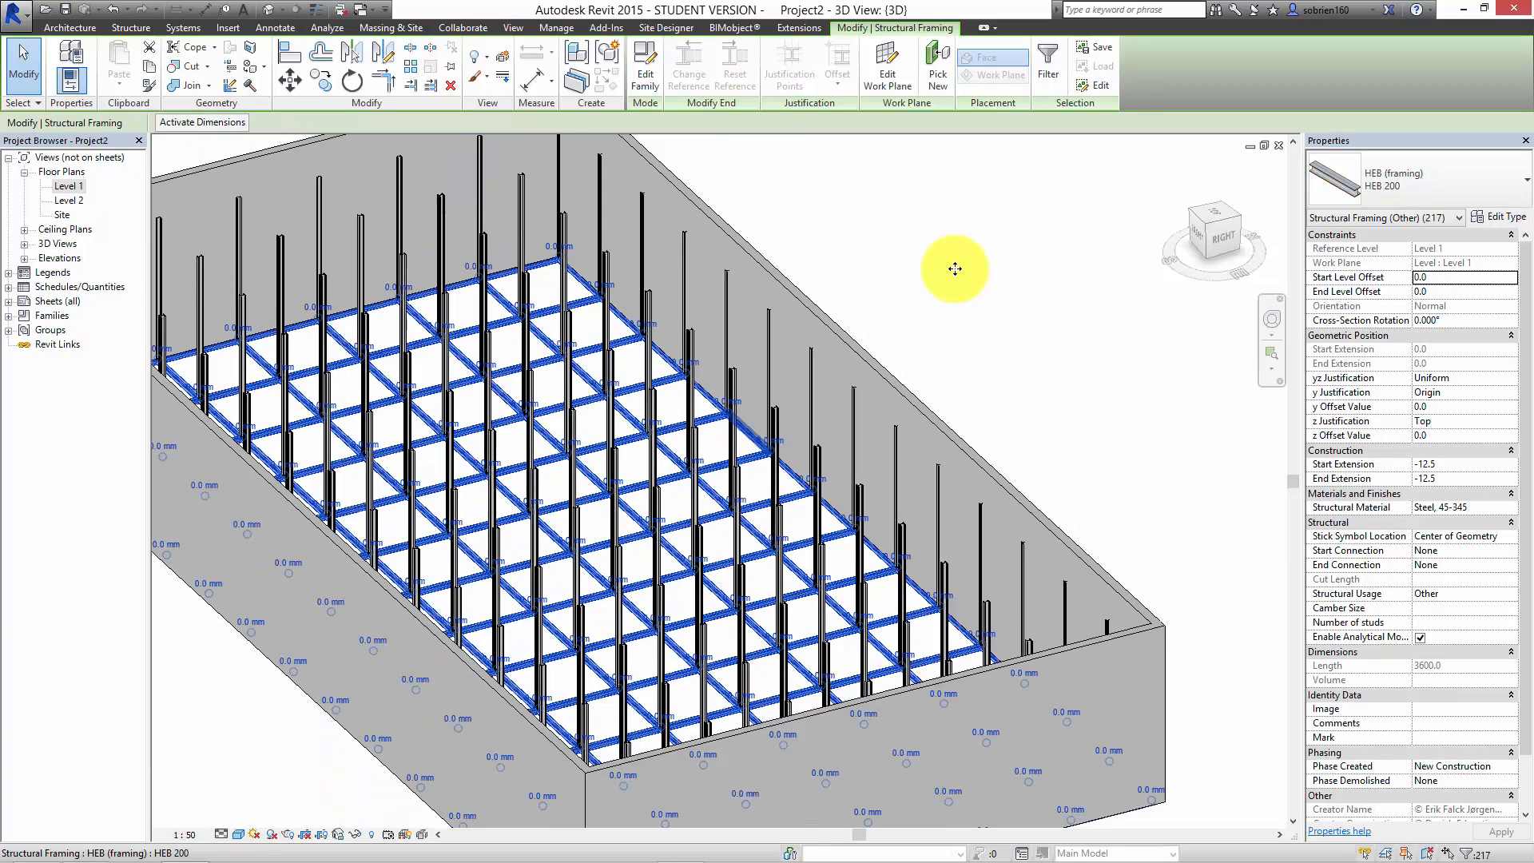
key(Escape)
scroll(674, 555, up, 3)
scroll(674, 554, up, 5)
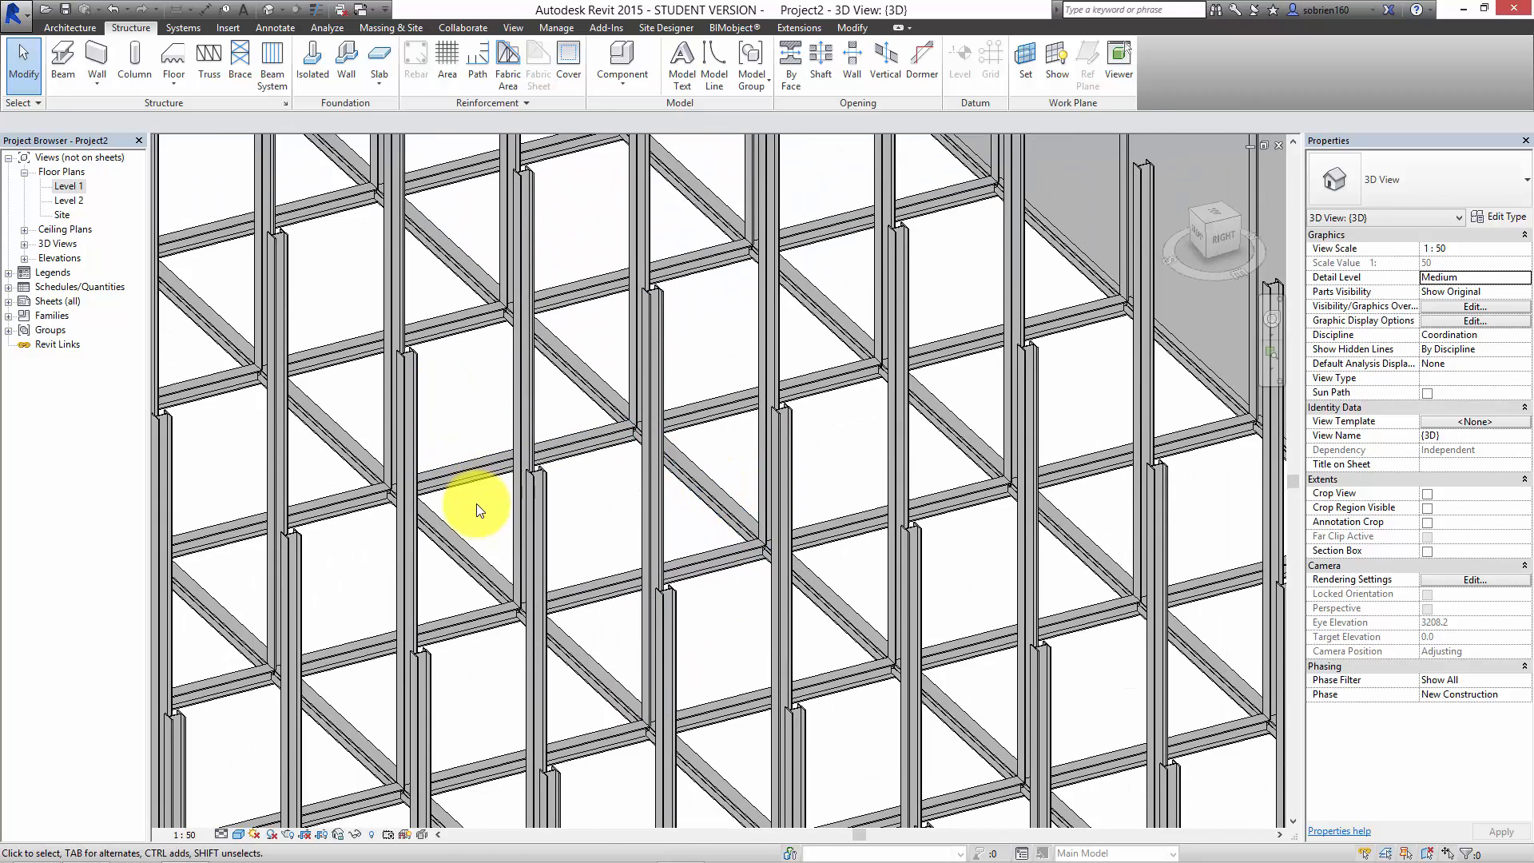
scroll(511, 495, down, 2)
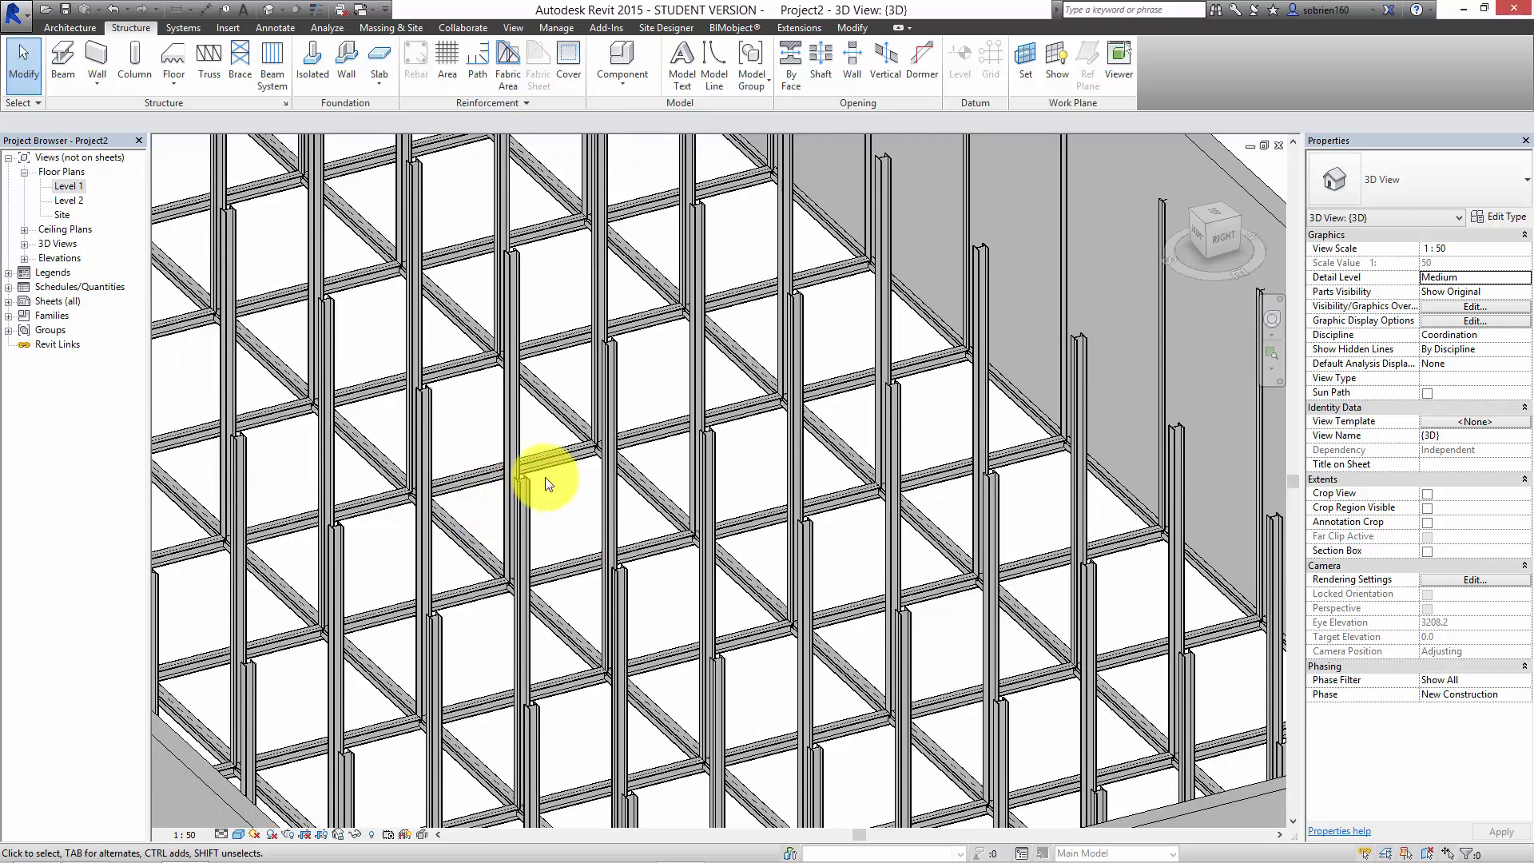
Step: Select all HEB 200 beams visible in the 3D view and copy them to the clipboard
click(646, 549)
right_click(646, 550)
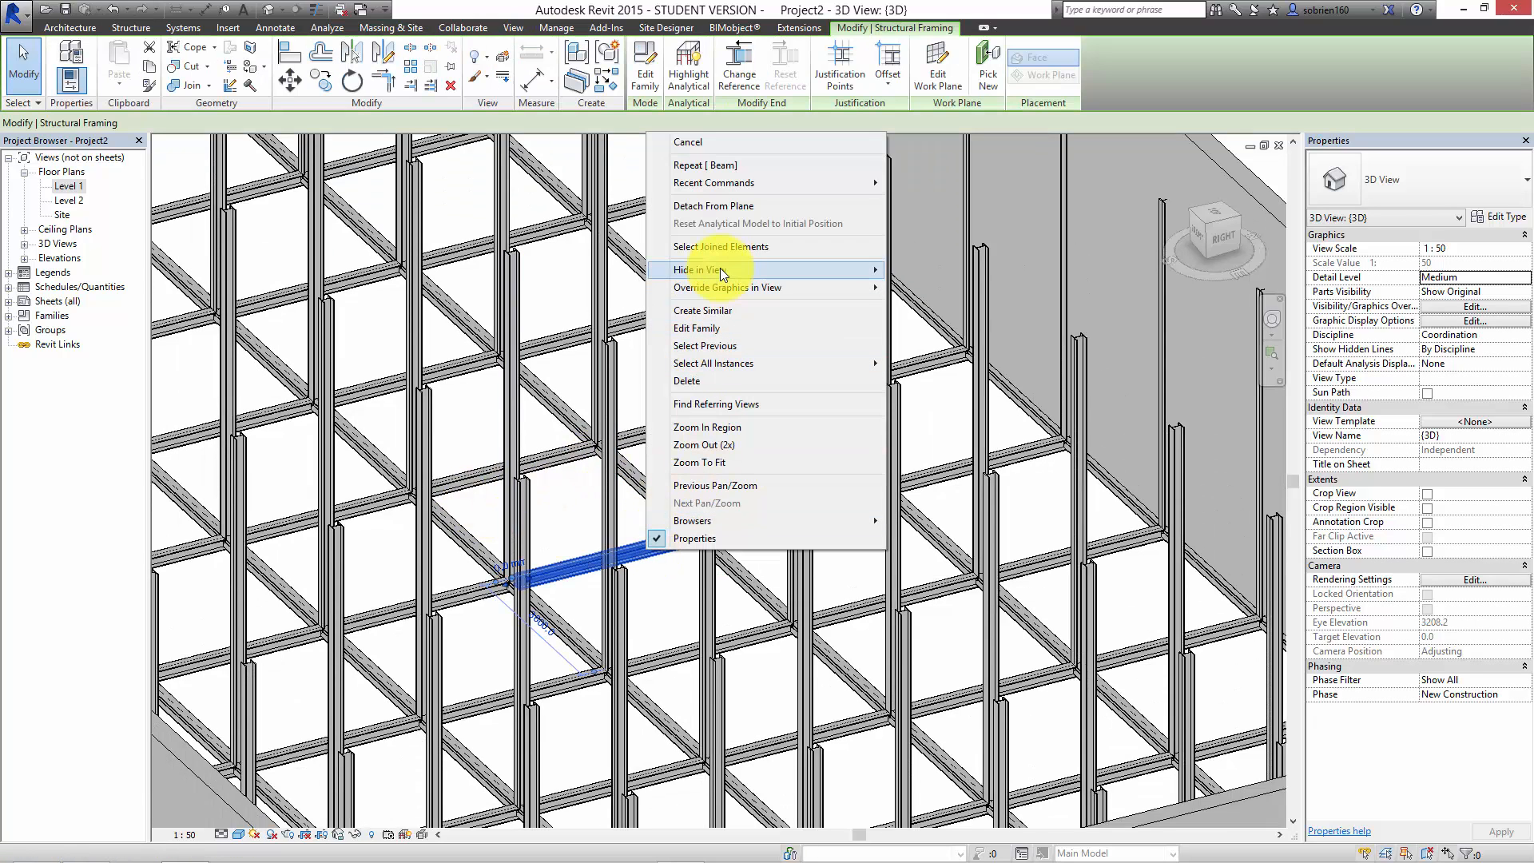
click(727, 366)
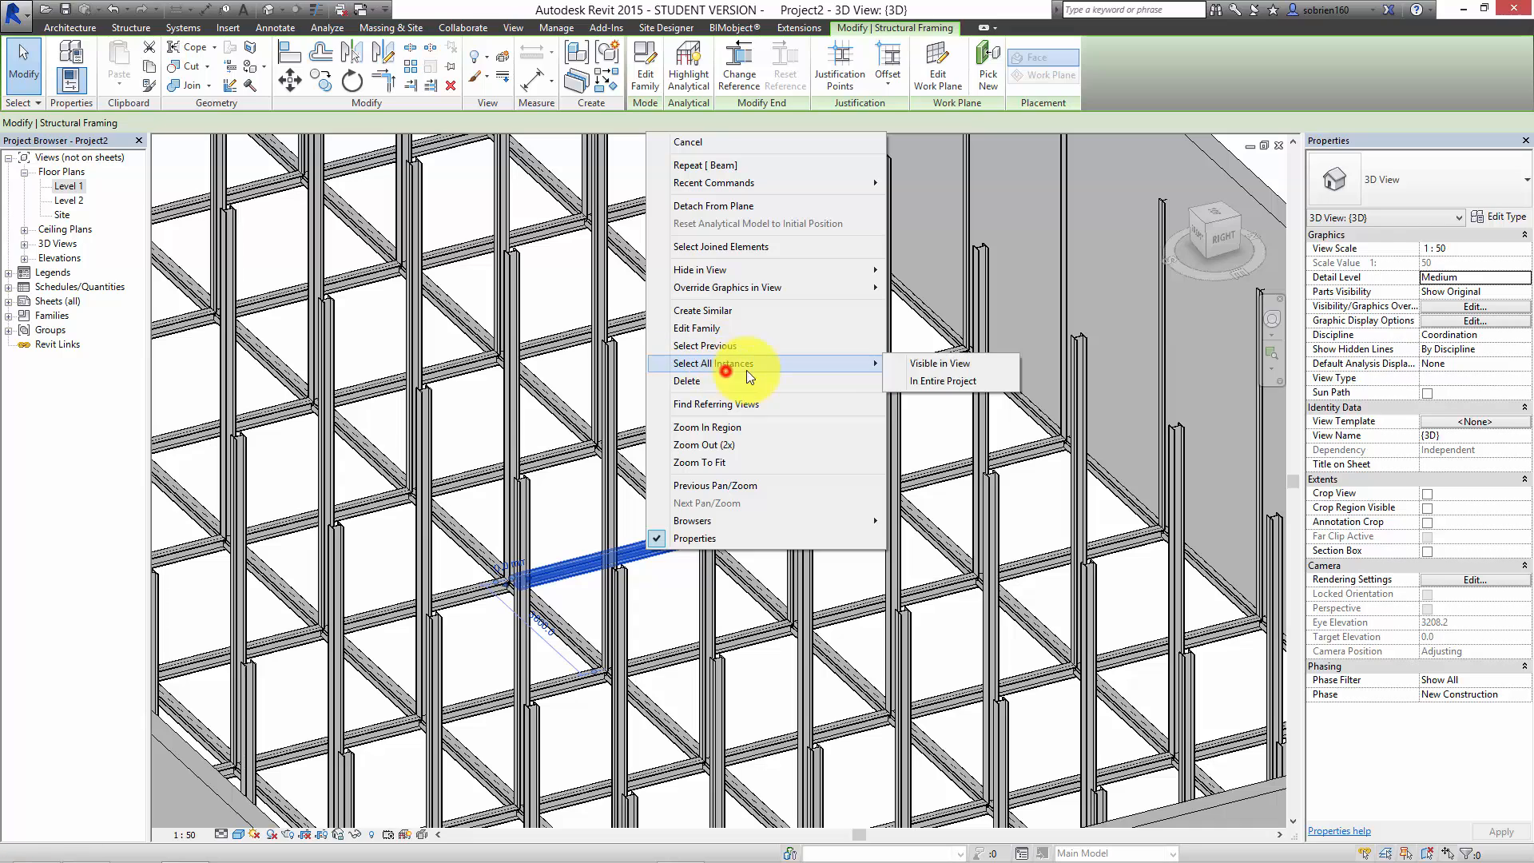
click(933, 369)
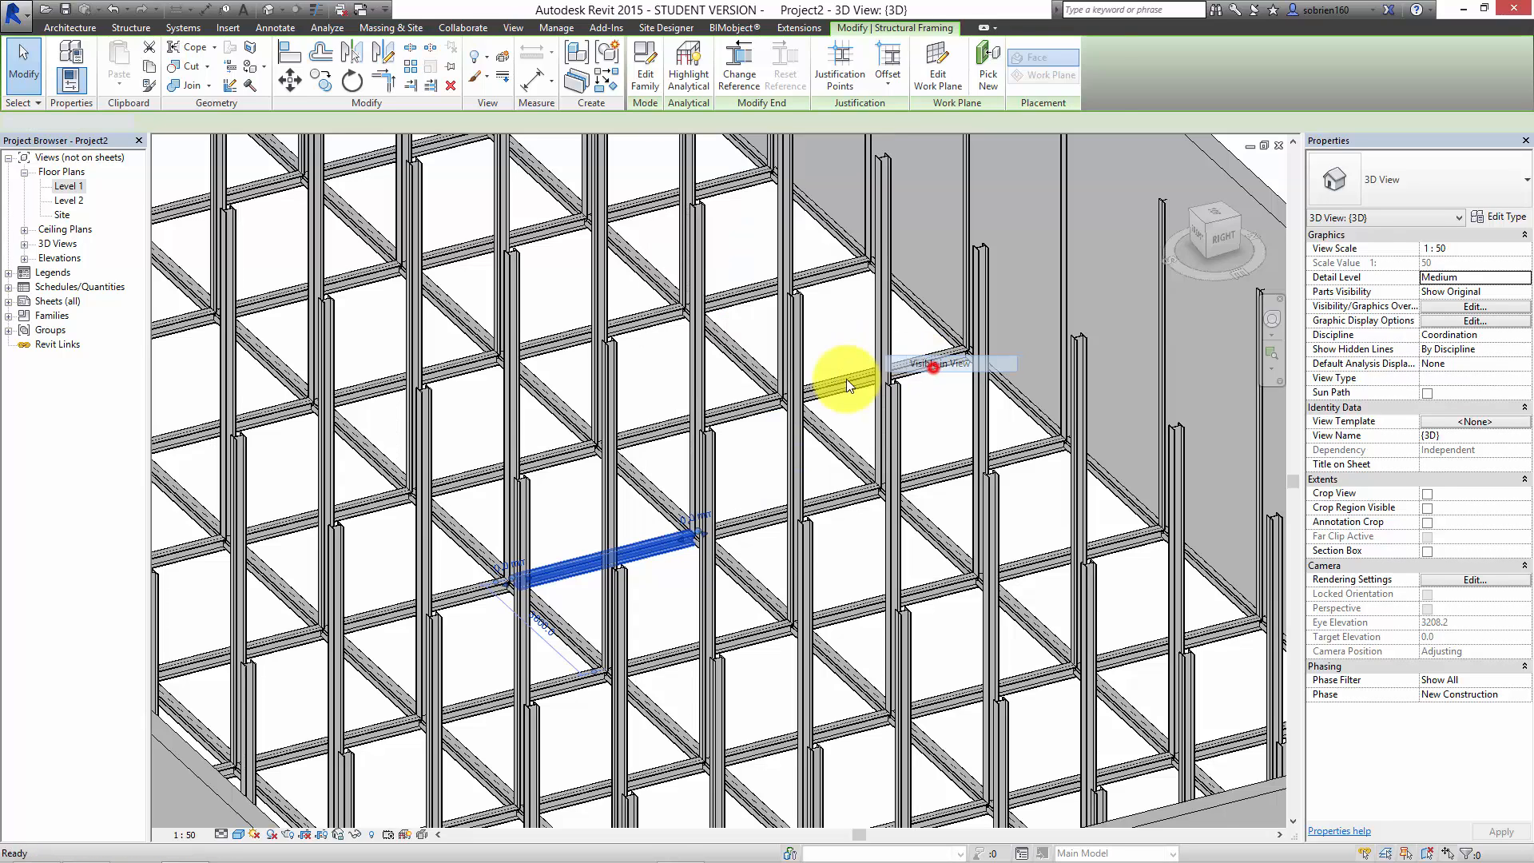
scroll(526, 266, down, 3)
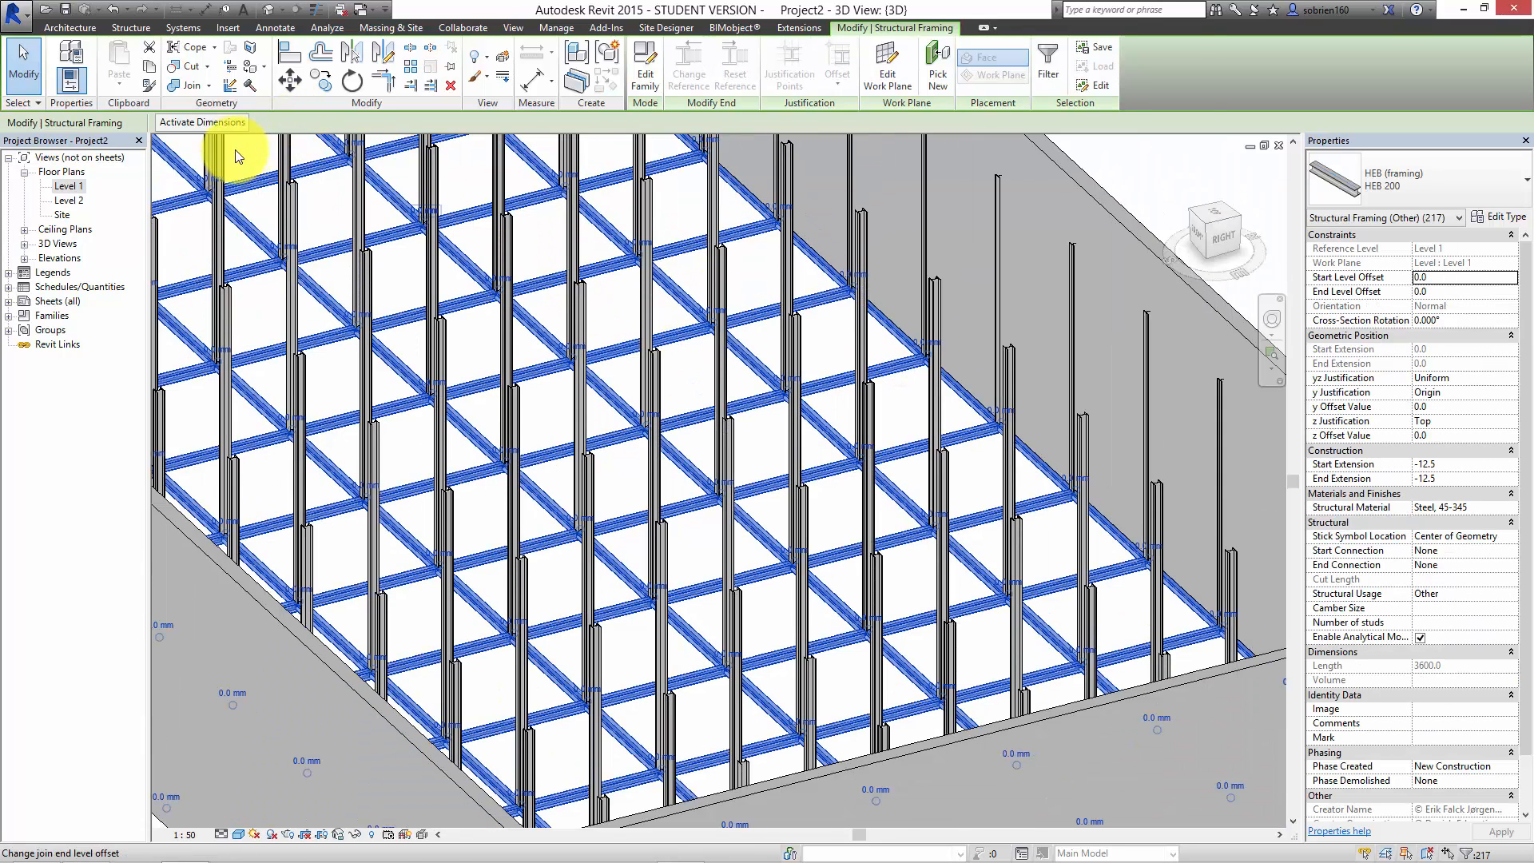
click(152, 70)
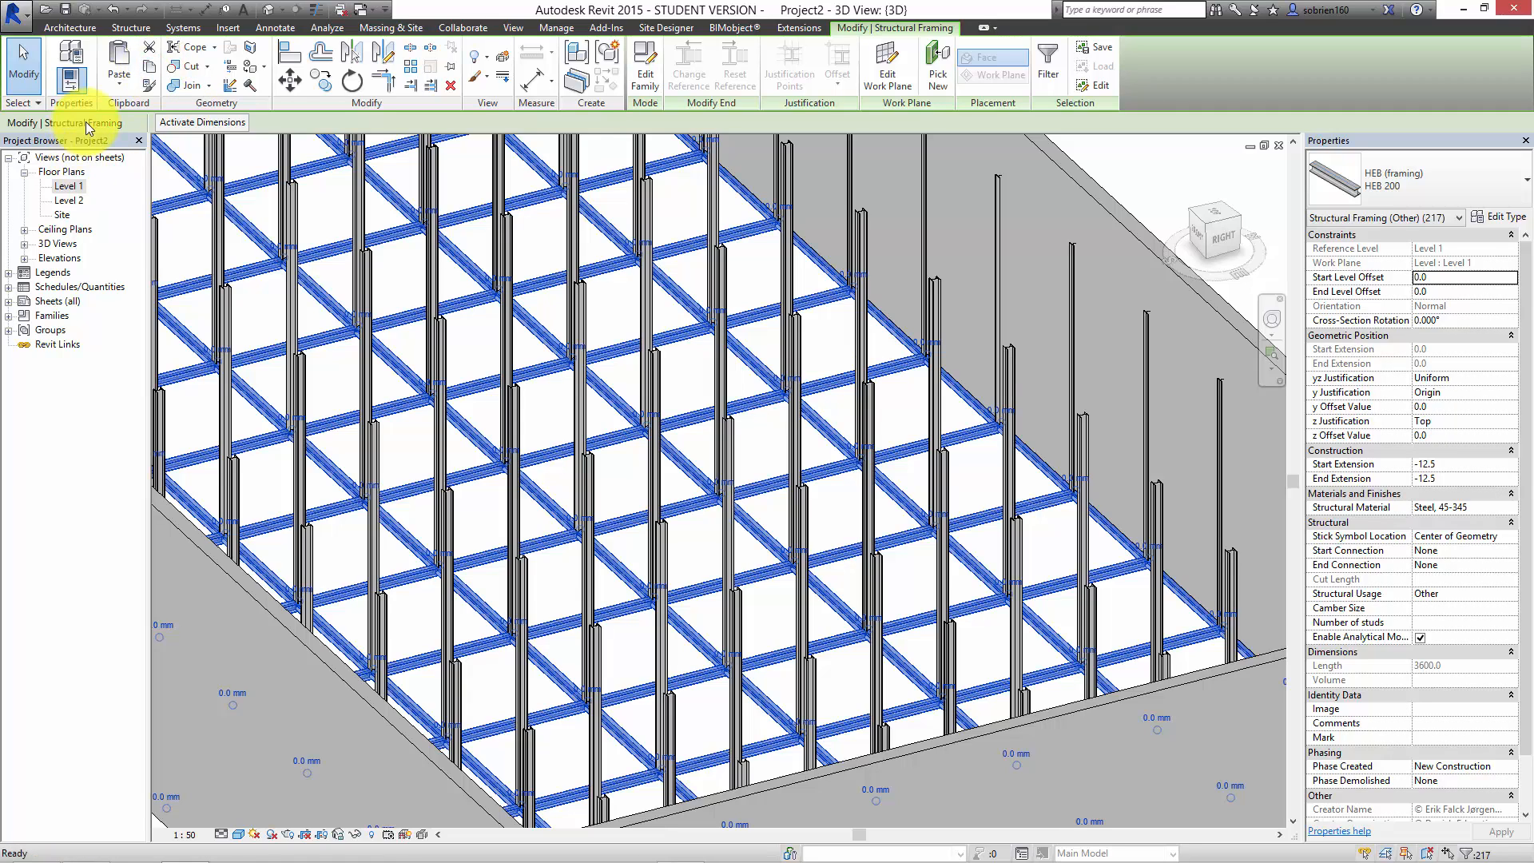
Step: Paste the copied beams aligned to the Level 2 and Roof levels, and clear the selection
click(119, 83)
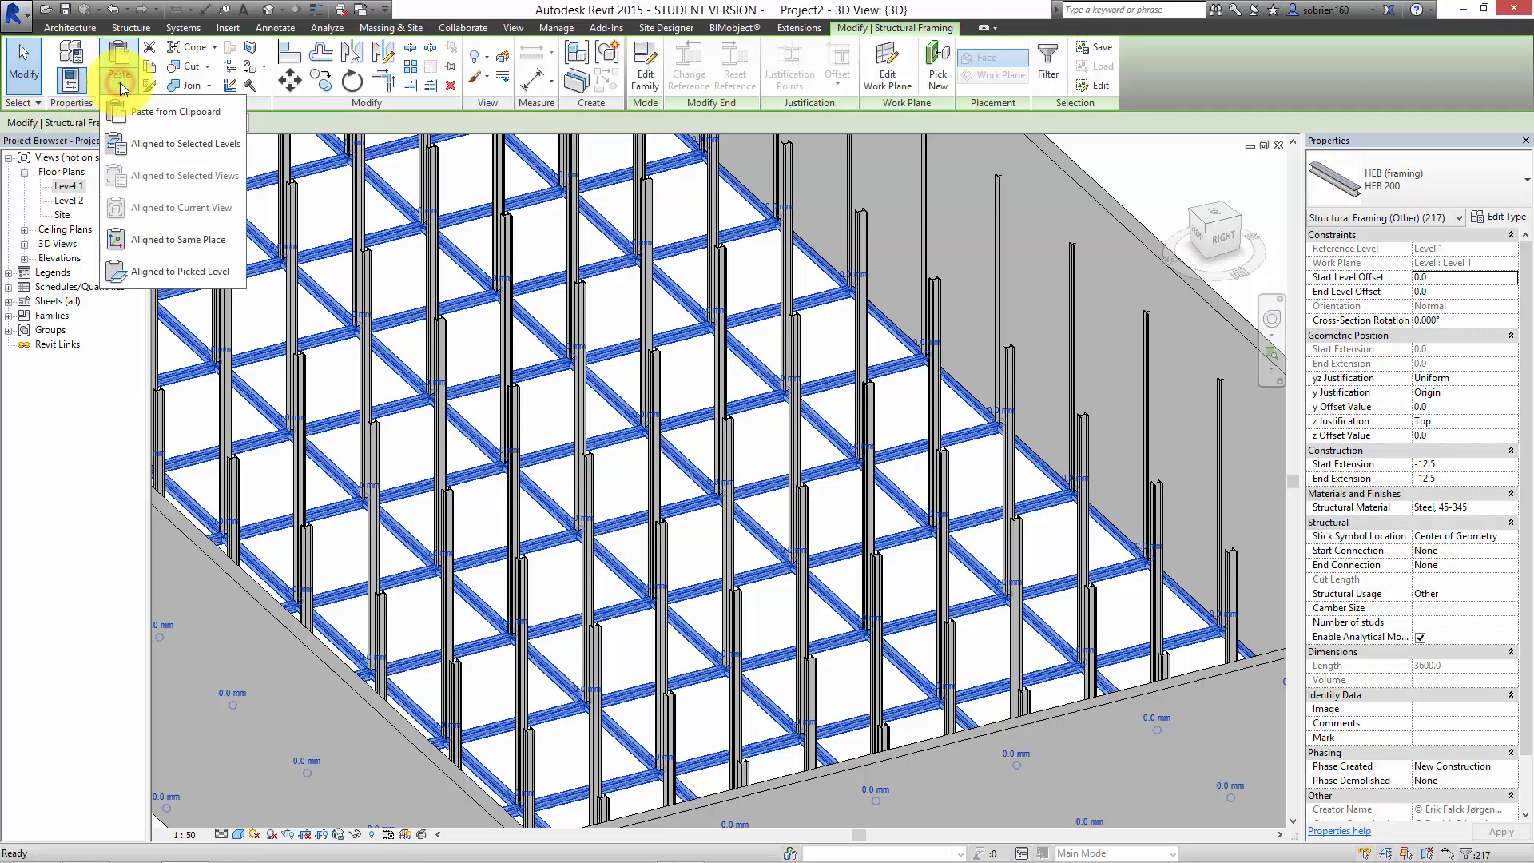
click(146, 143)
click(686, 342)
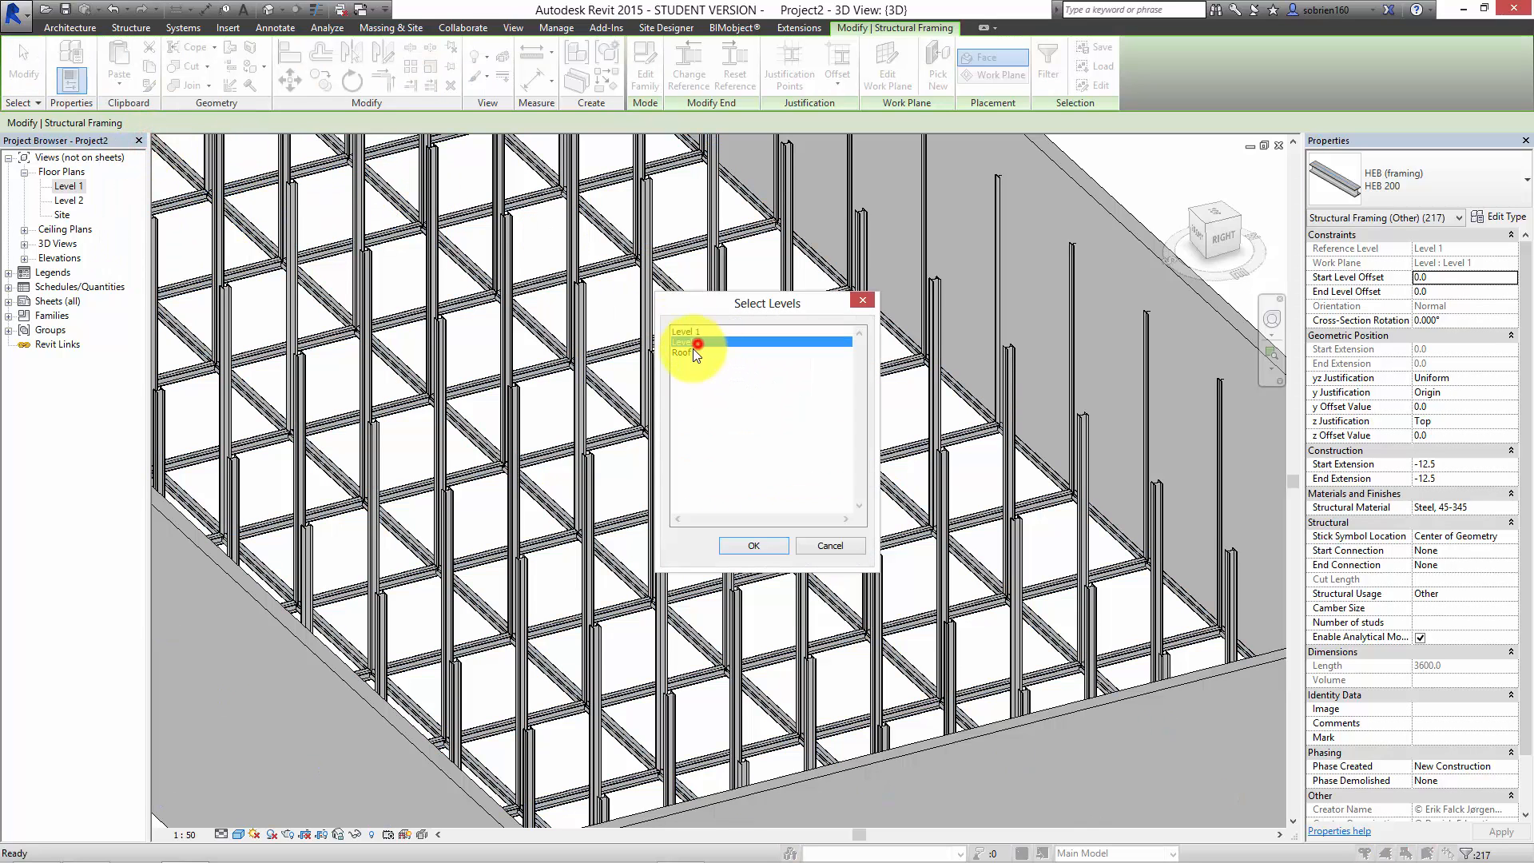
shift+click(683, 352)
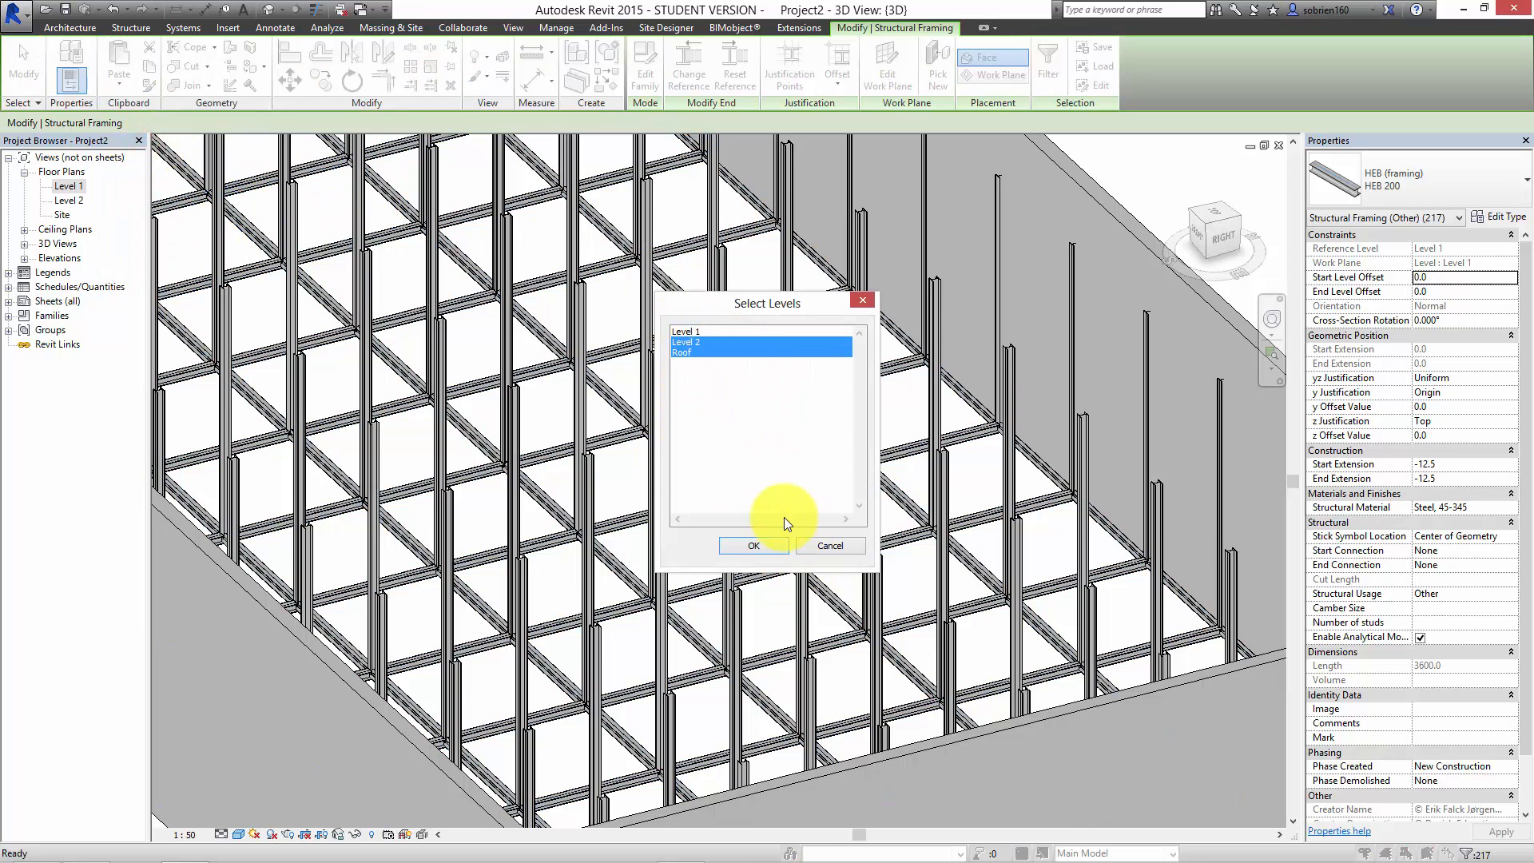
click(766, 544)
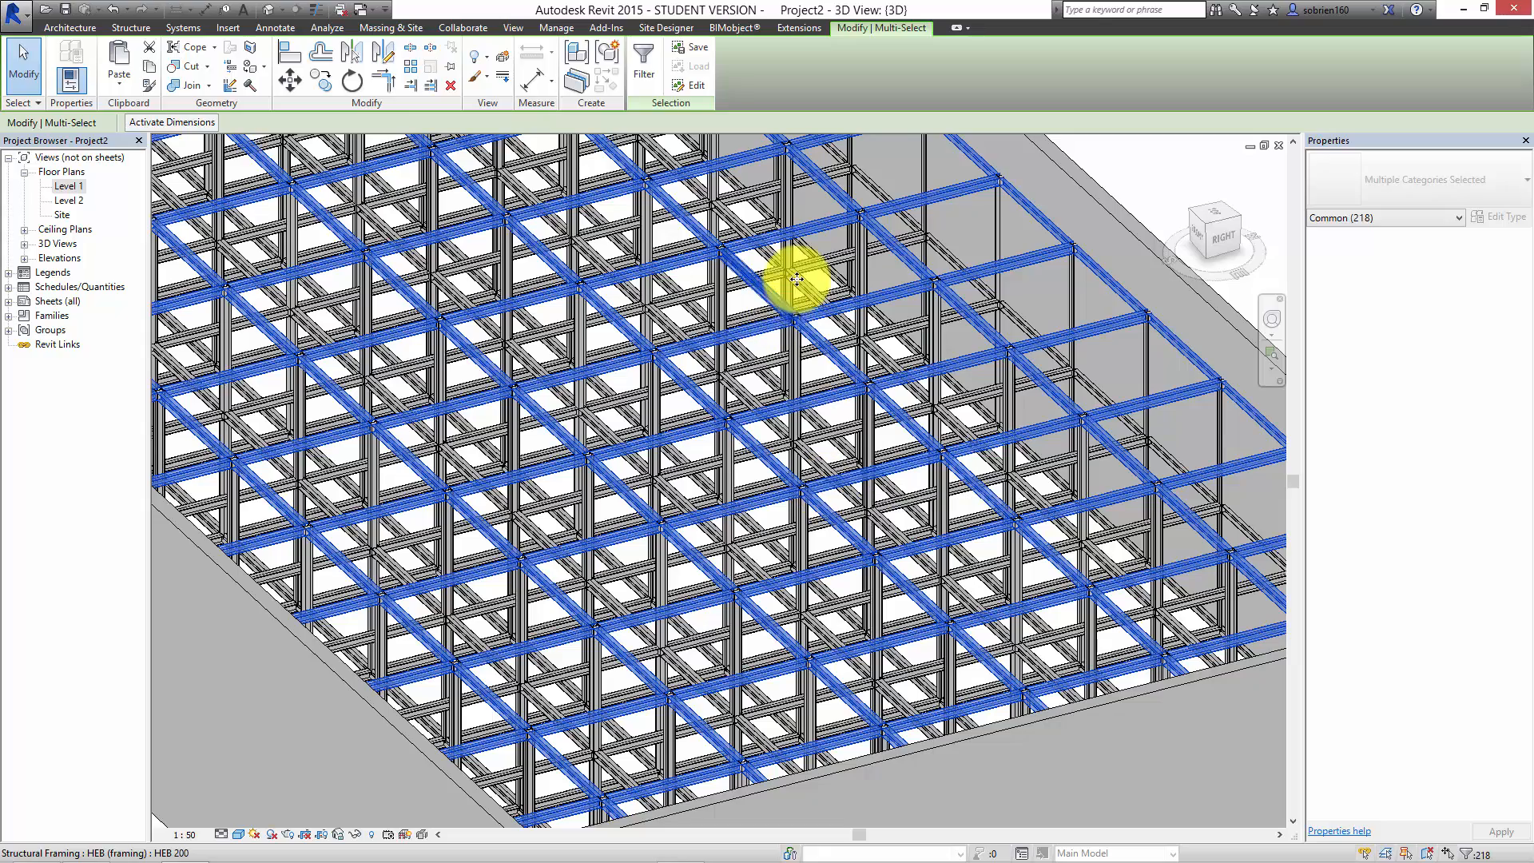
scroll(931, 363, down, 4)
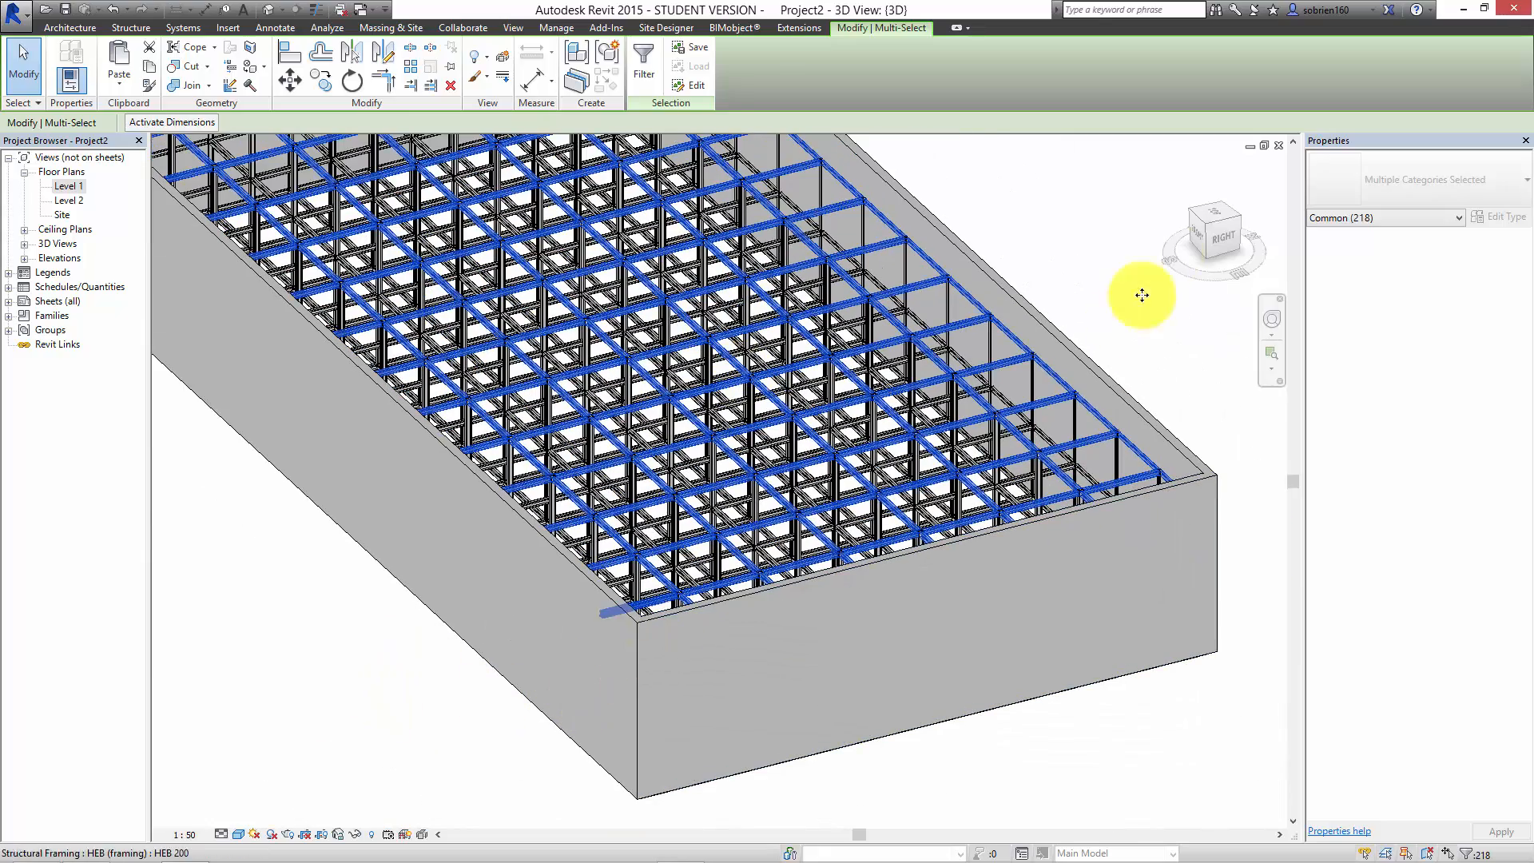
click(1087, 317)
Step: Set the 3D view's model display to 29 transparency and smooth lines with anti-aliasing in the Graphic Display Options
shift+middle_drag(985, 371, 1017, 411)
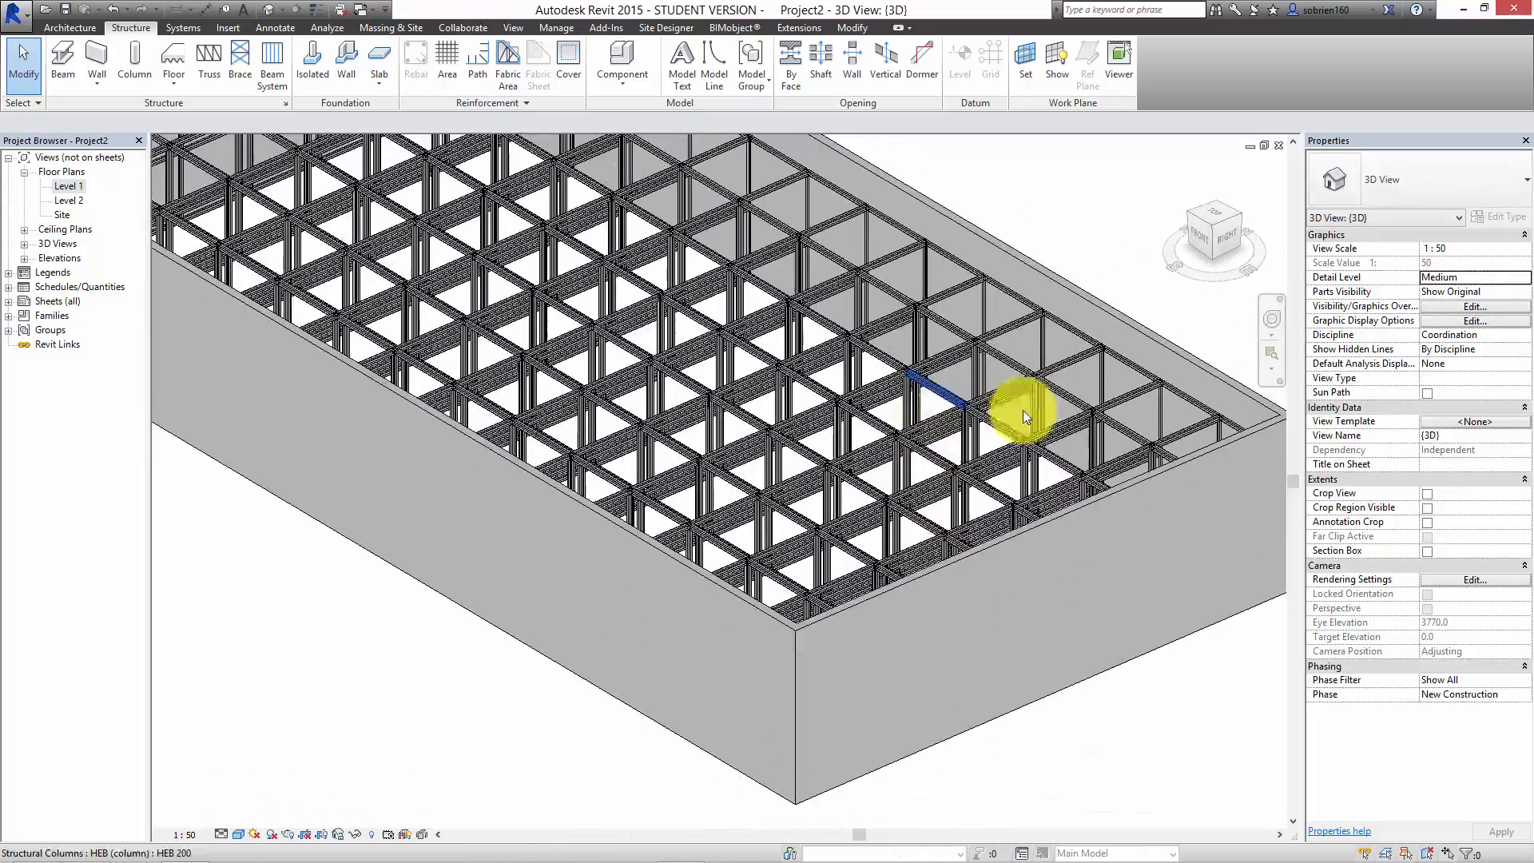
click(1472, 321)
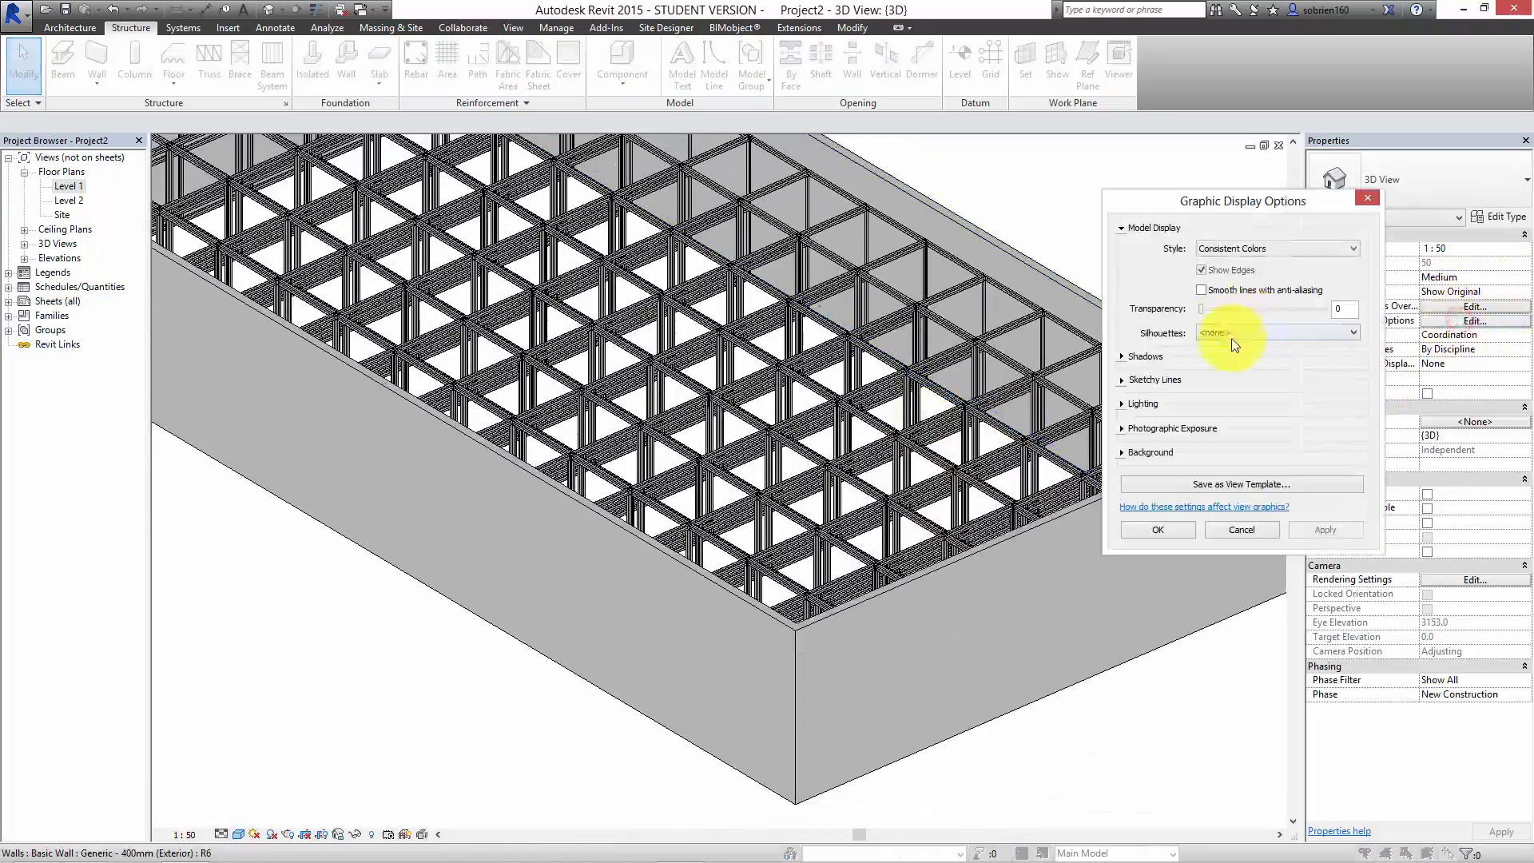
drag(1203, 310, 1224, 301)
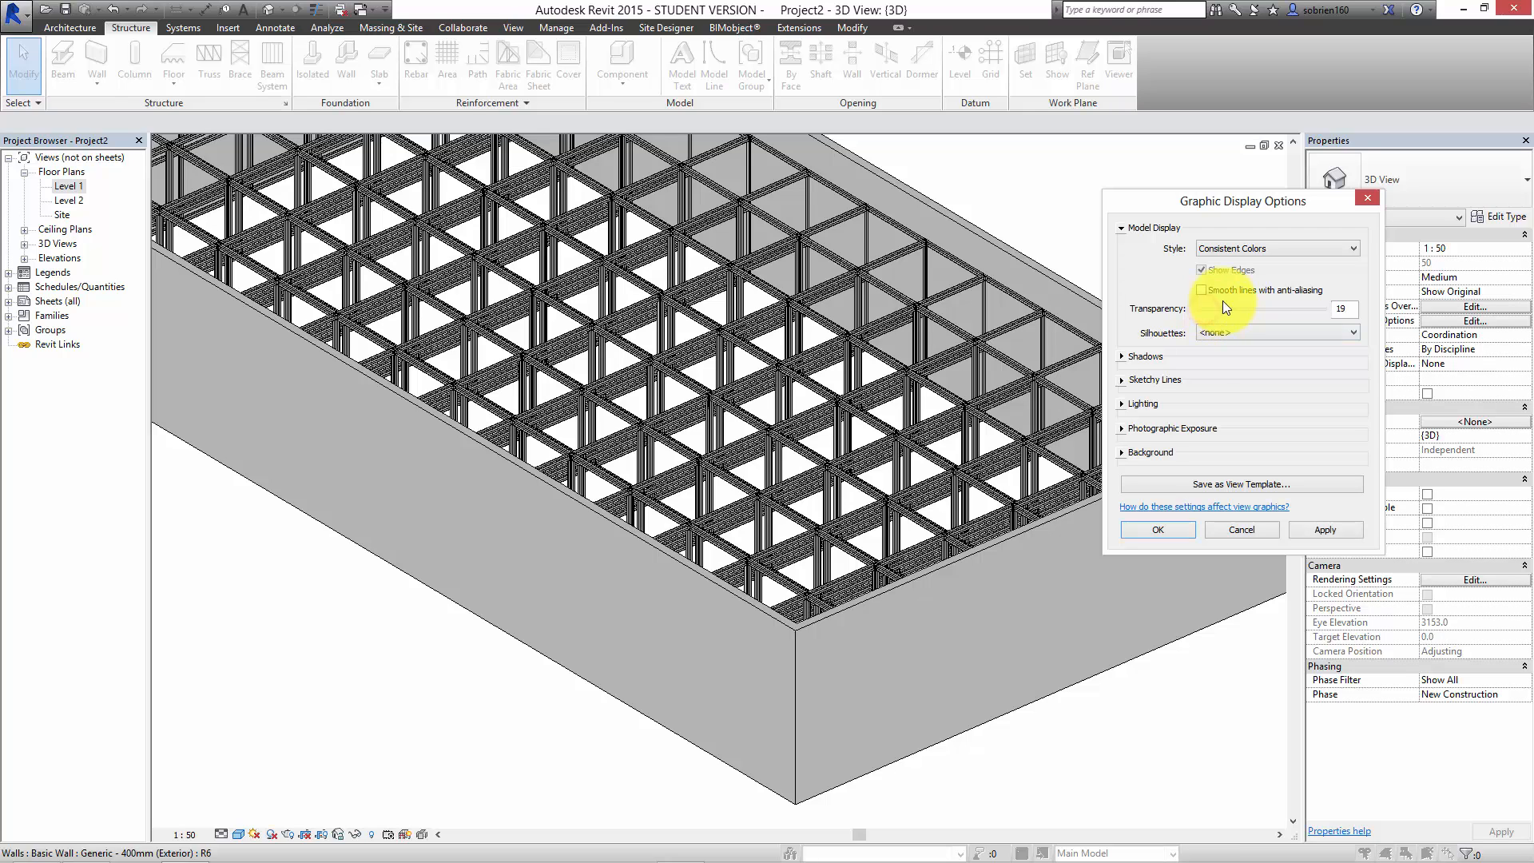
click(1324, 530)
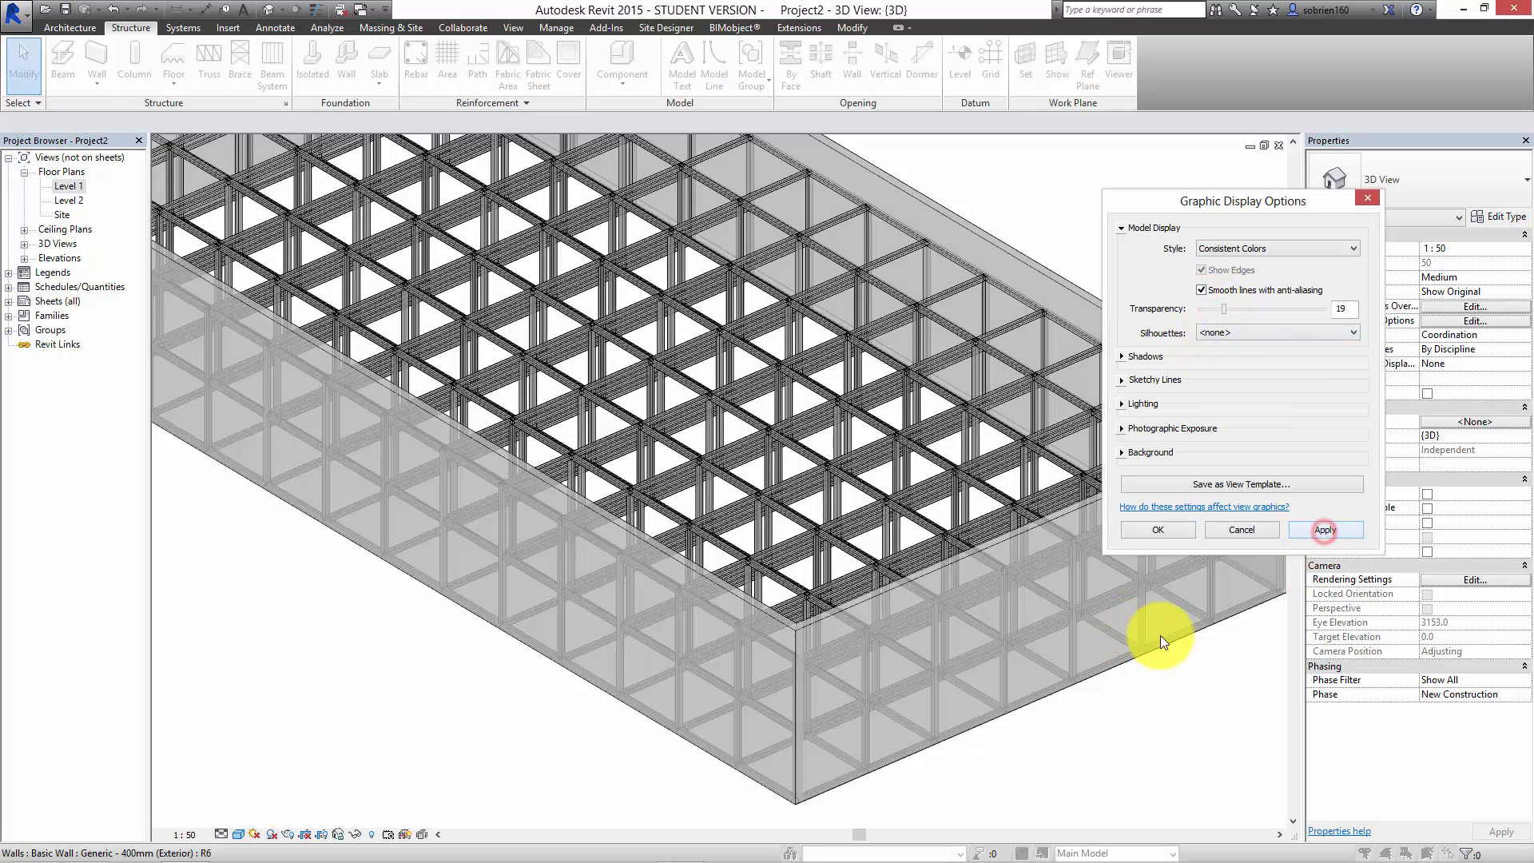
drag(1224, 305, 1236, 308)
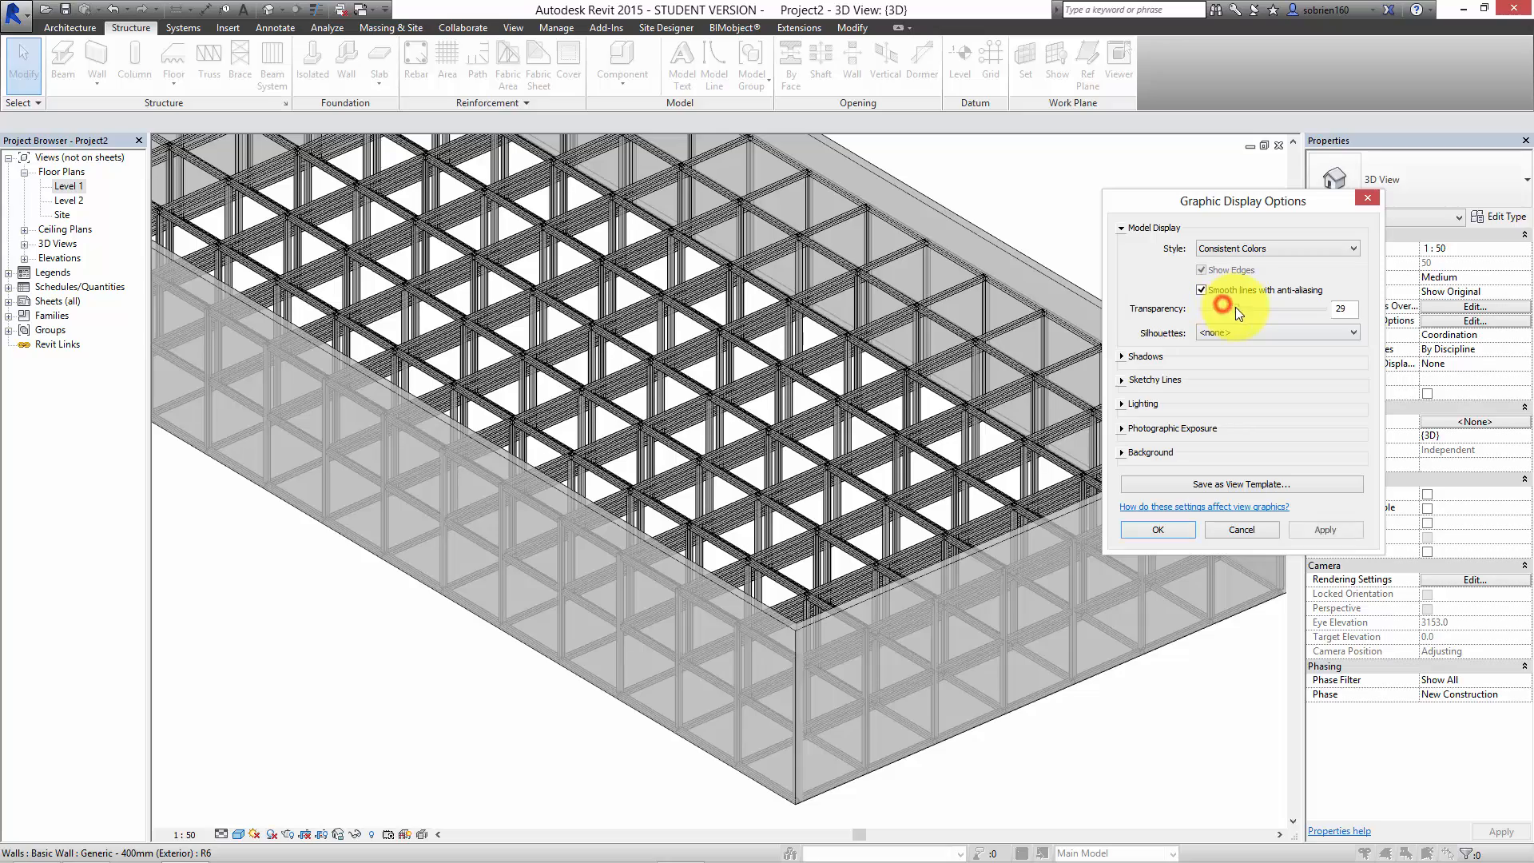
click(1292, 532)
click(1158, 530)
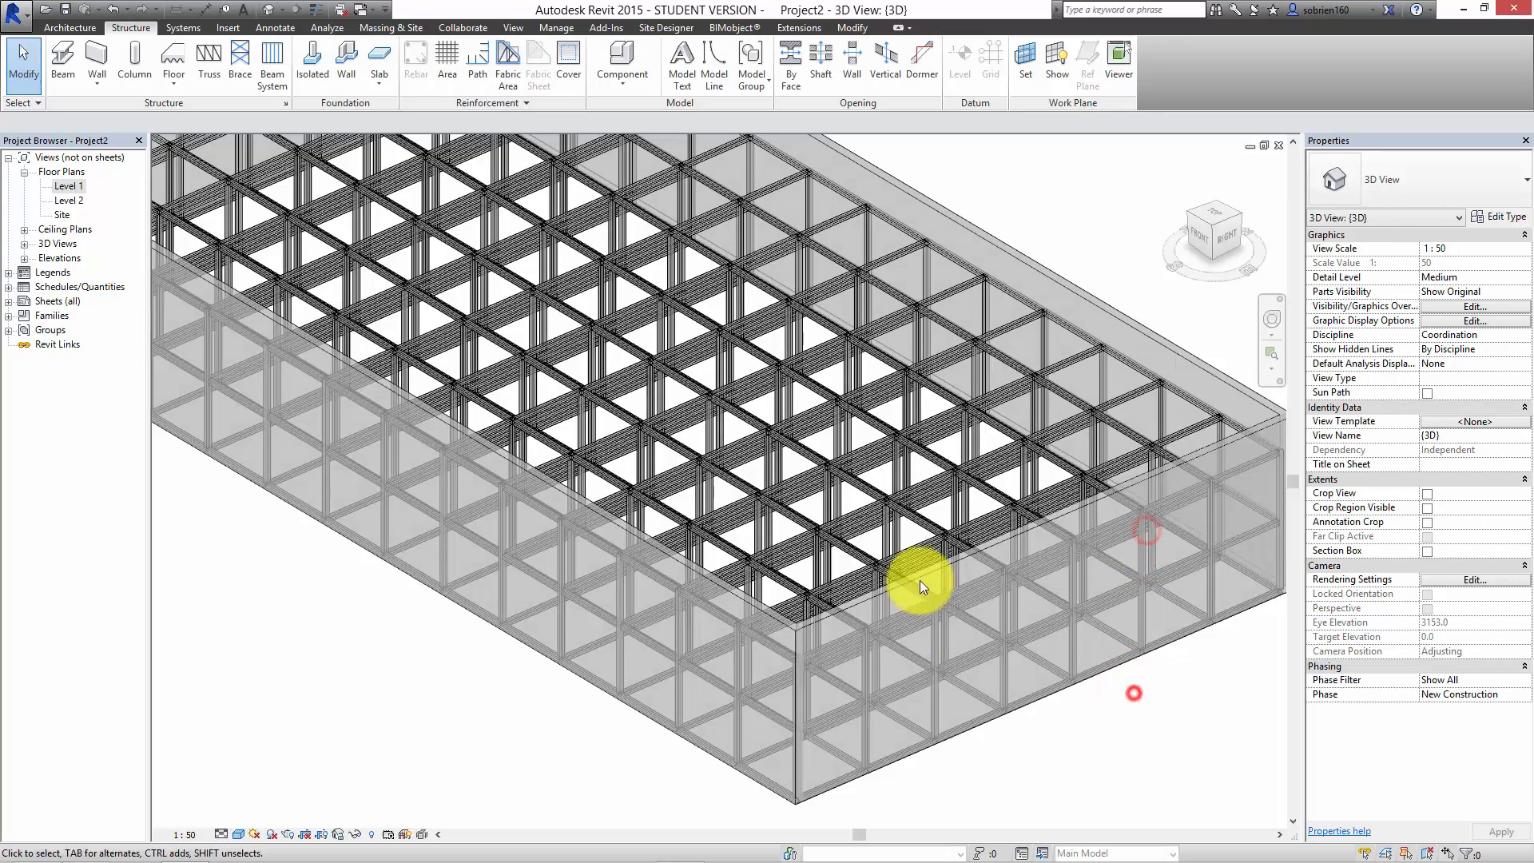
Step: Draw a section line across the full width of the building near its middle in the Level 1 floor plan
shift+middle_drag(919, 580, 816, 420)
scroll(815, 420, up, 5)
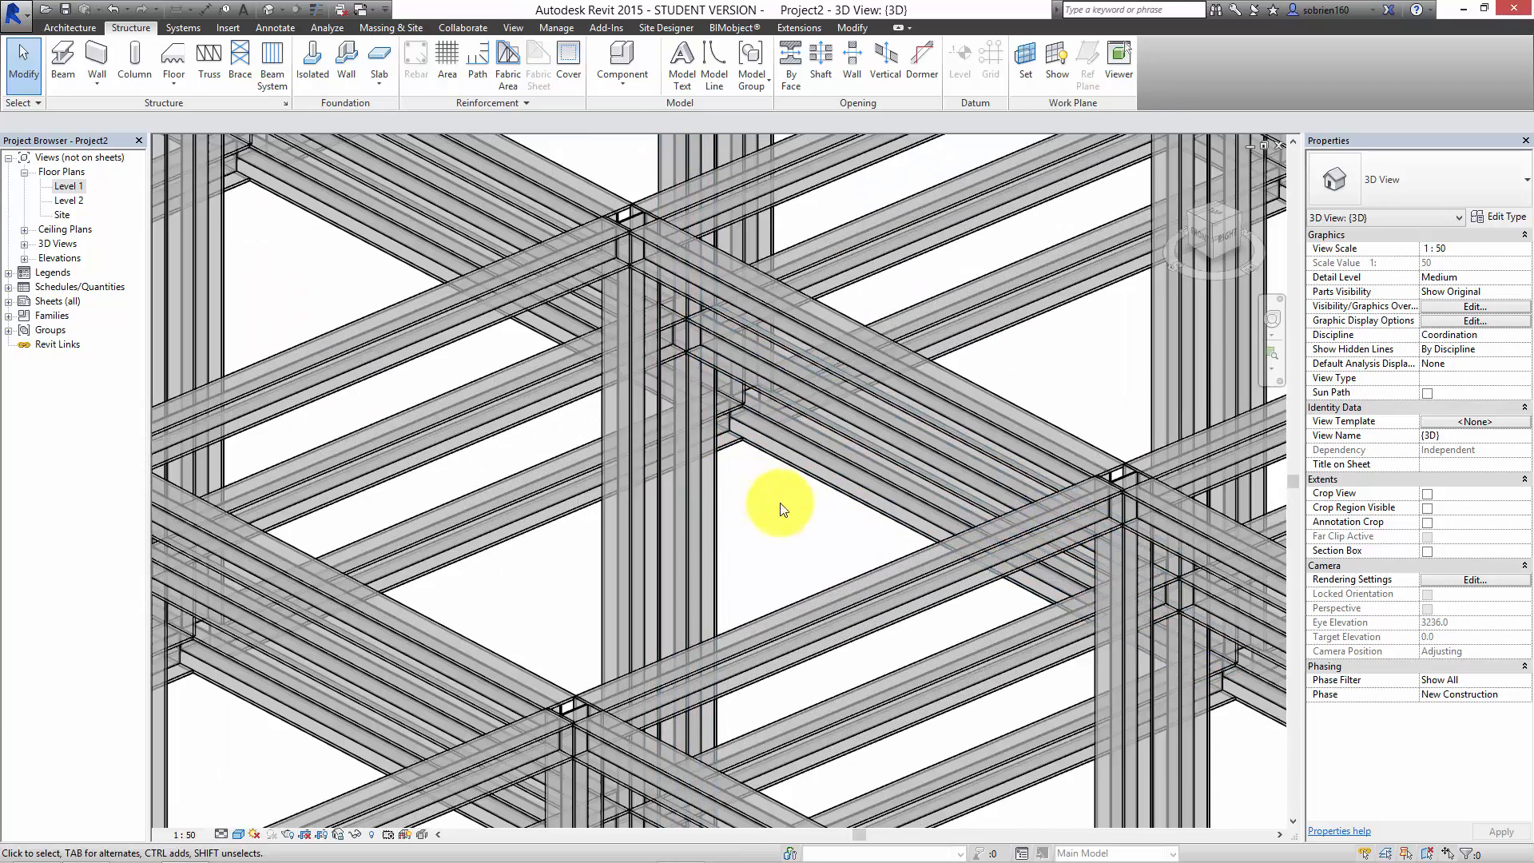
scroll(674, 312, up, 4)
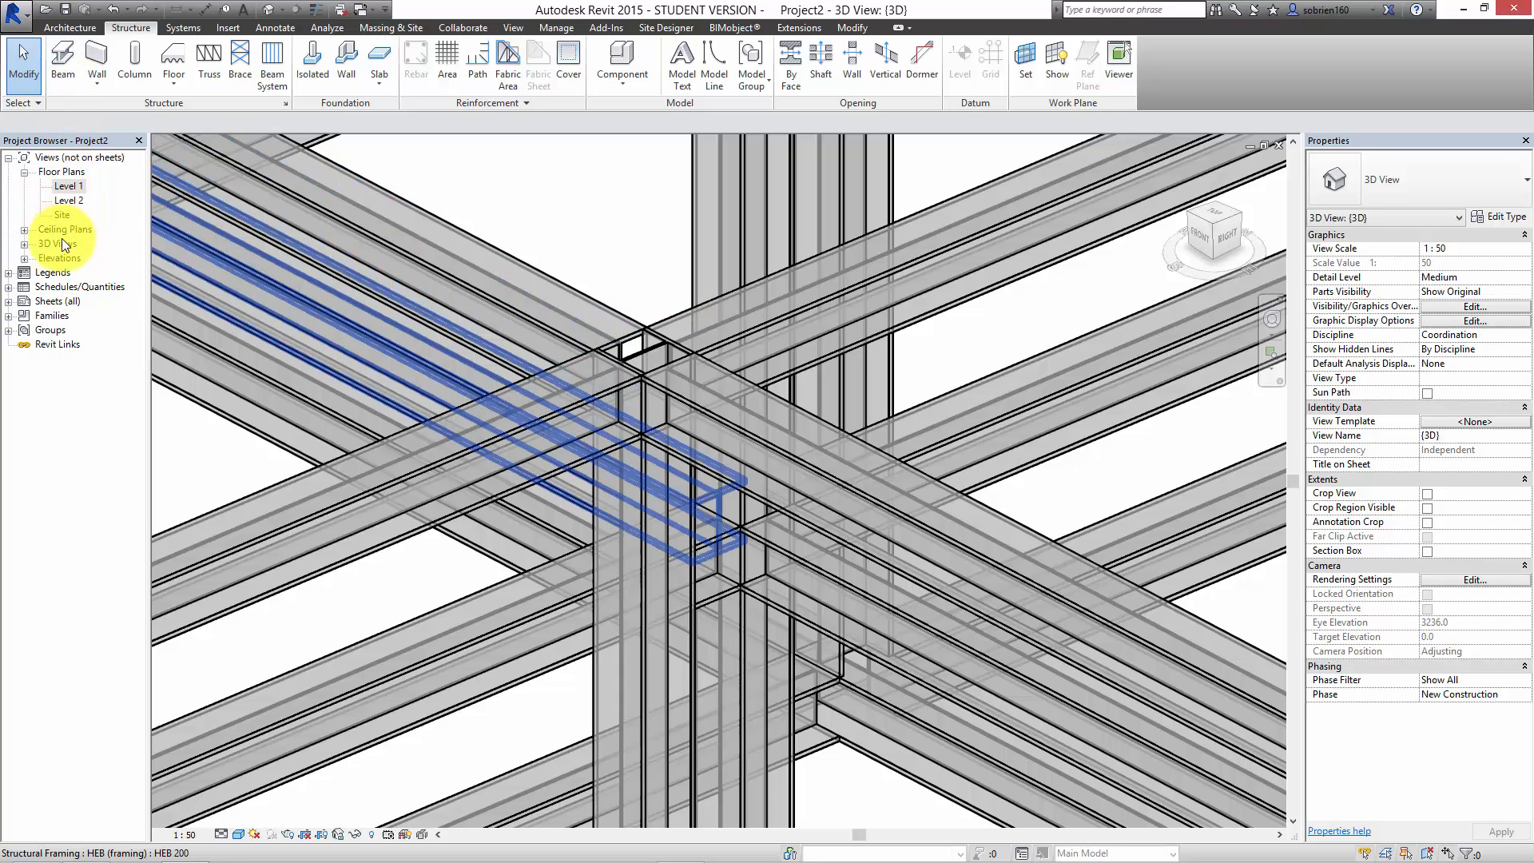
double_click(68, 185)
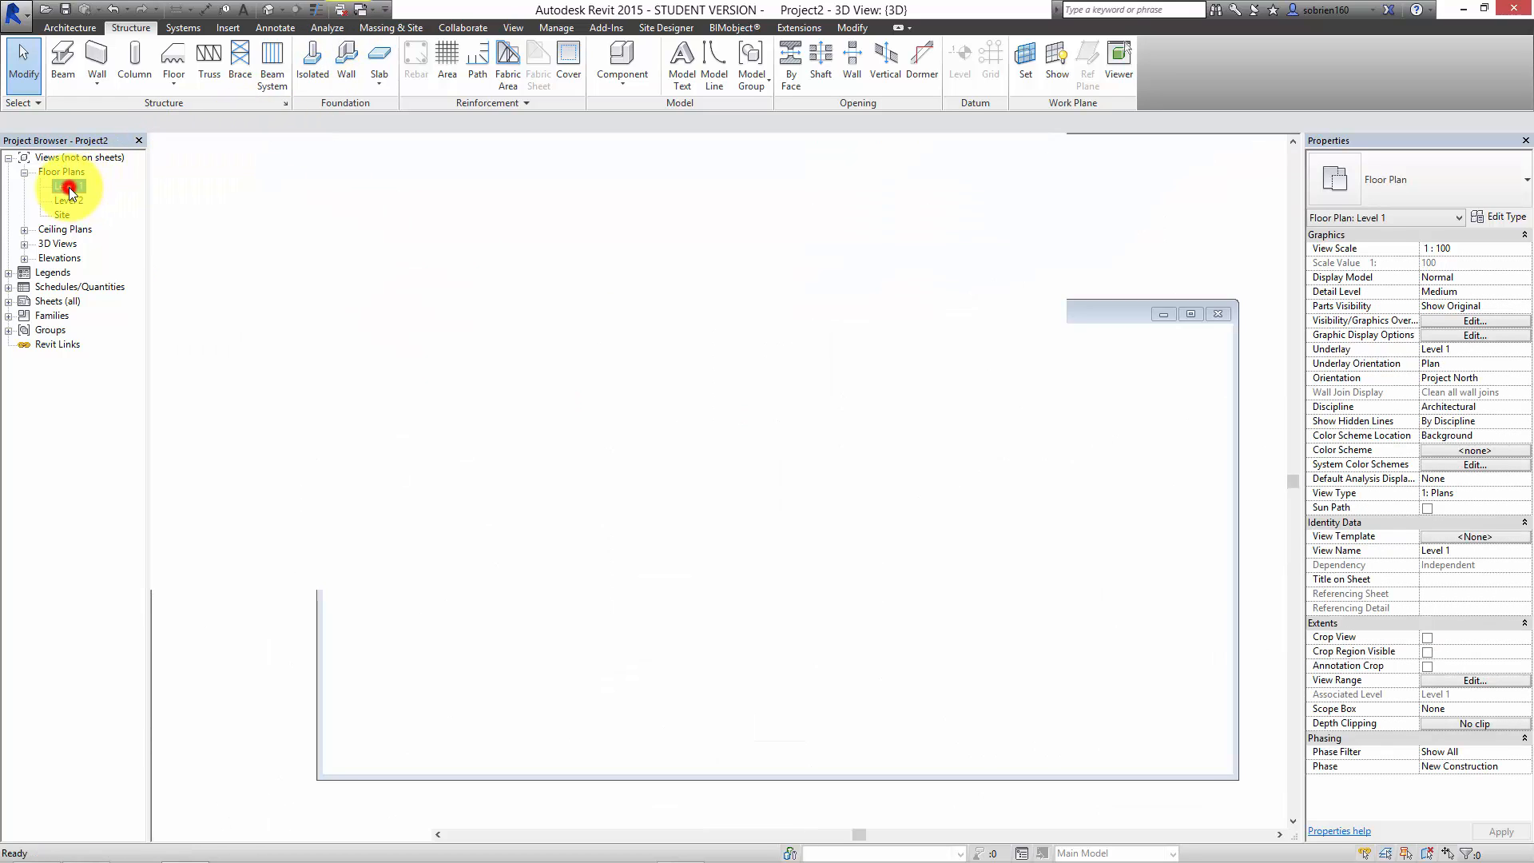
click(295, 9)
click(748, 158)
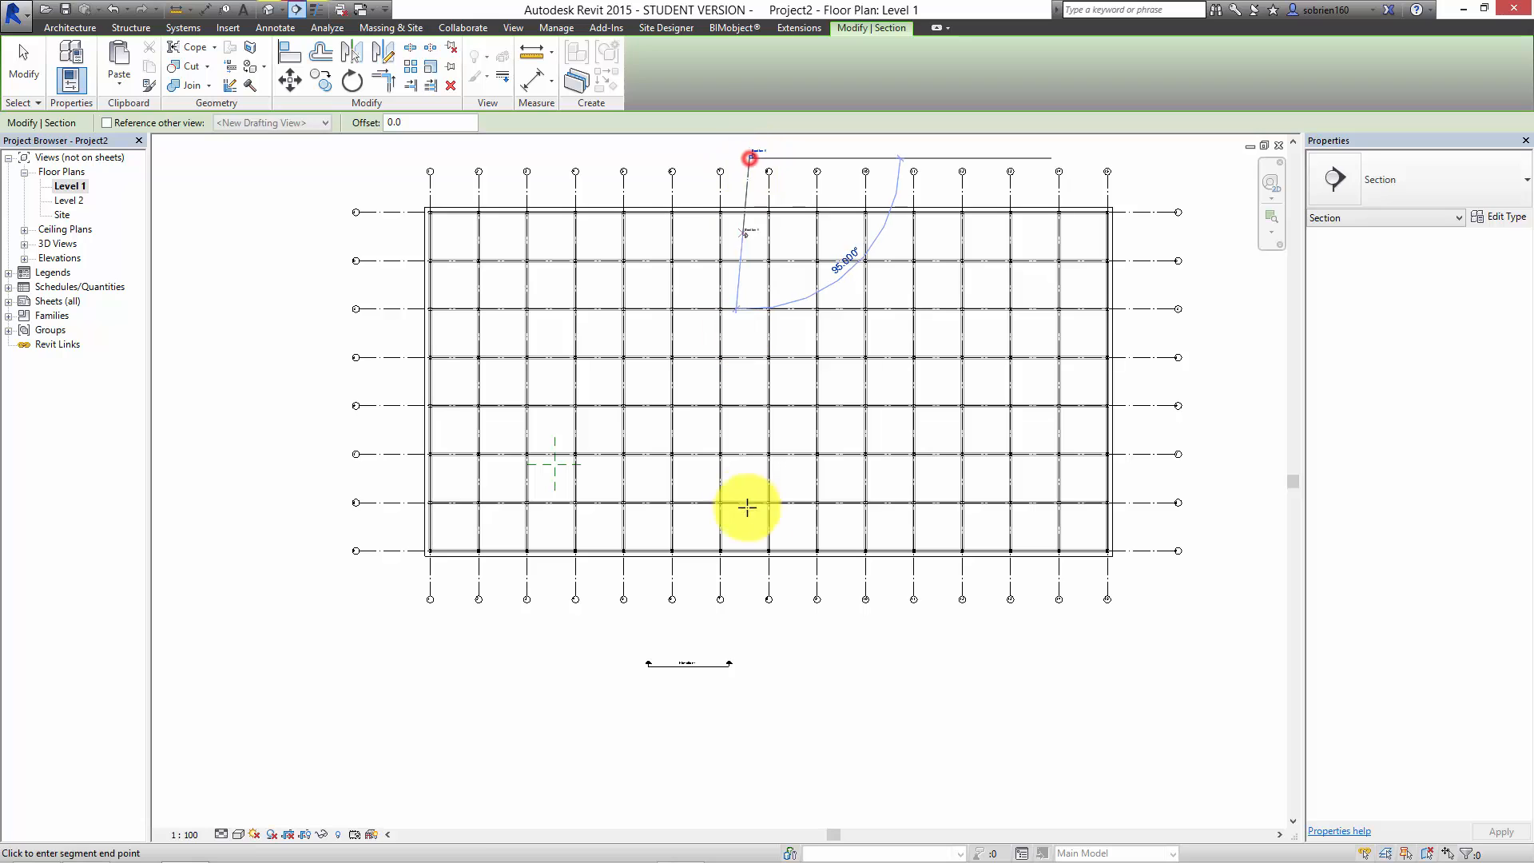
click(748, 715)
key(Escape)
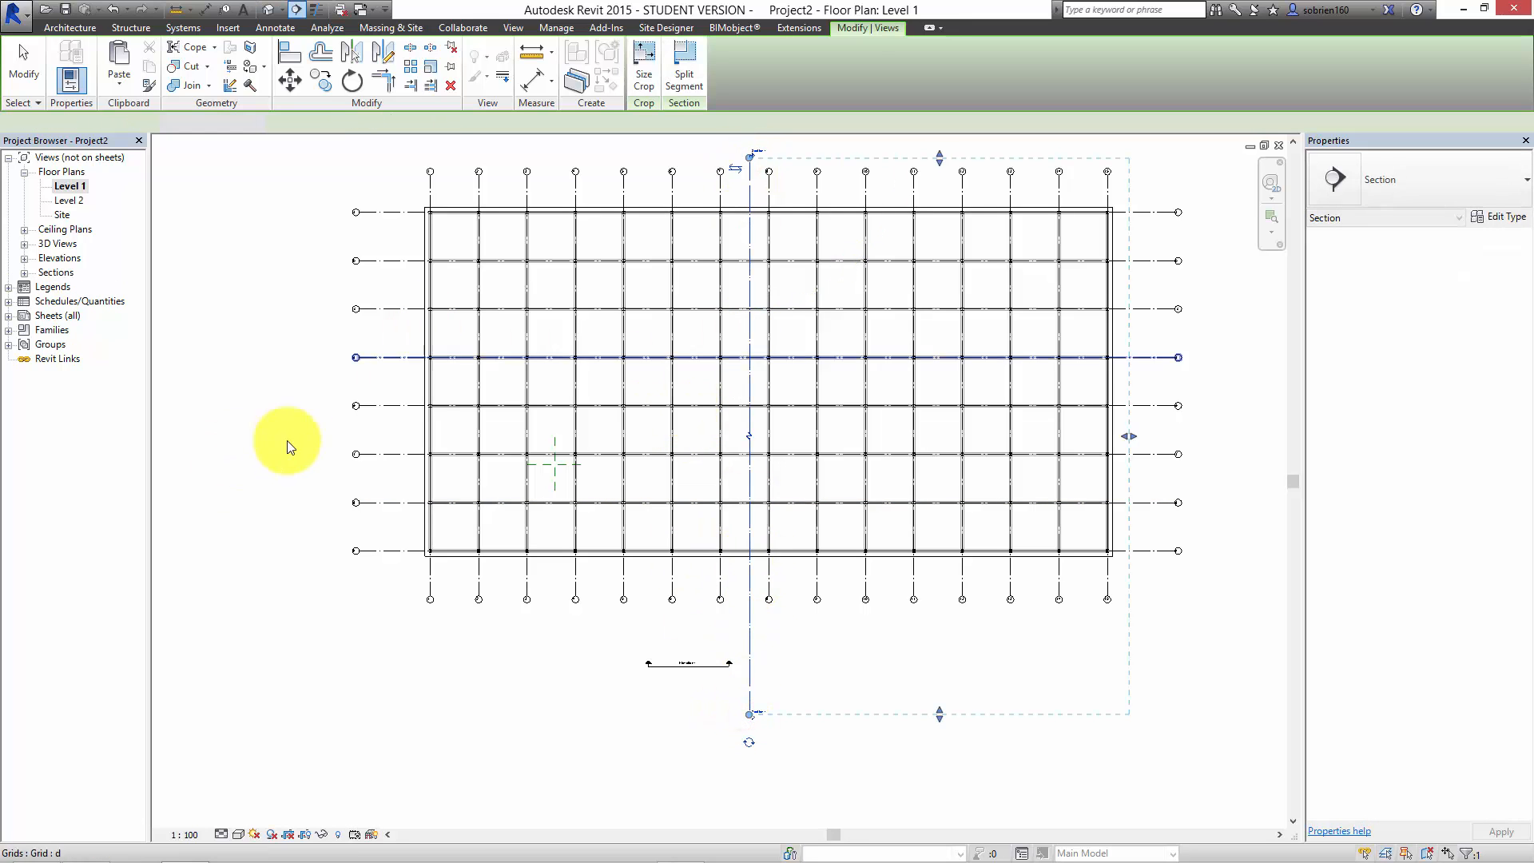
key(Escape)
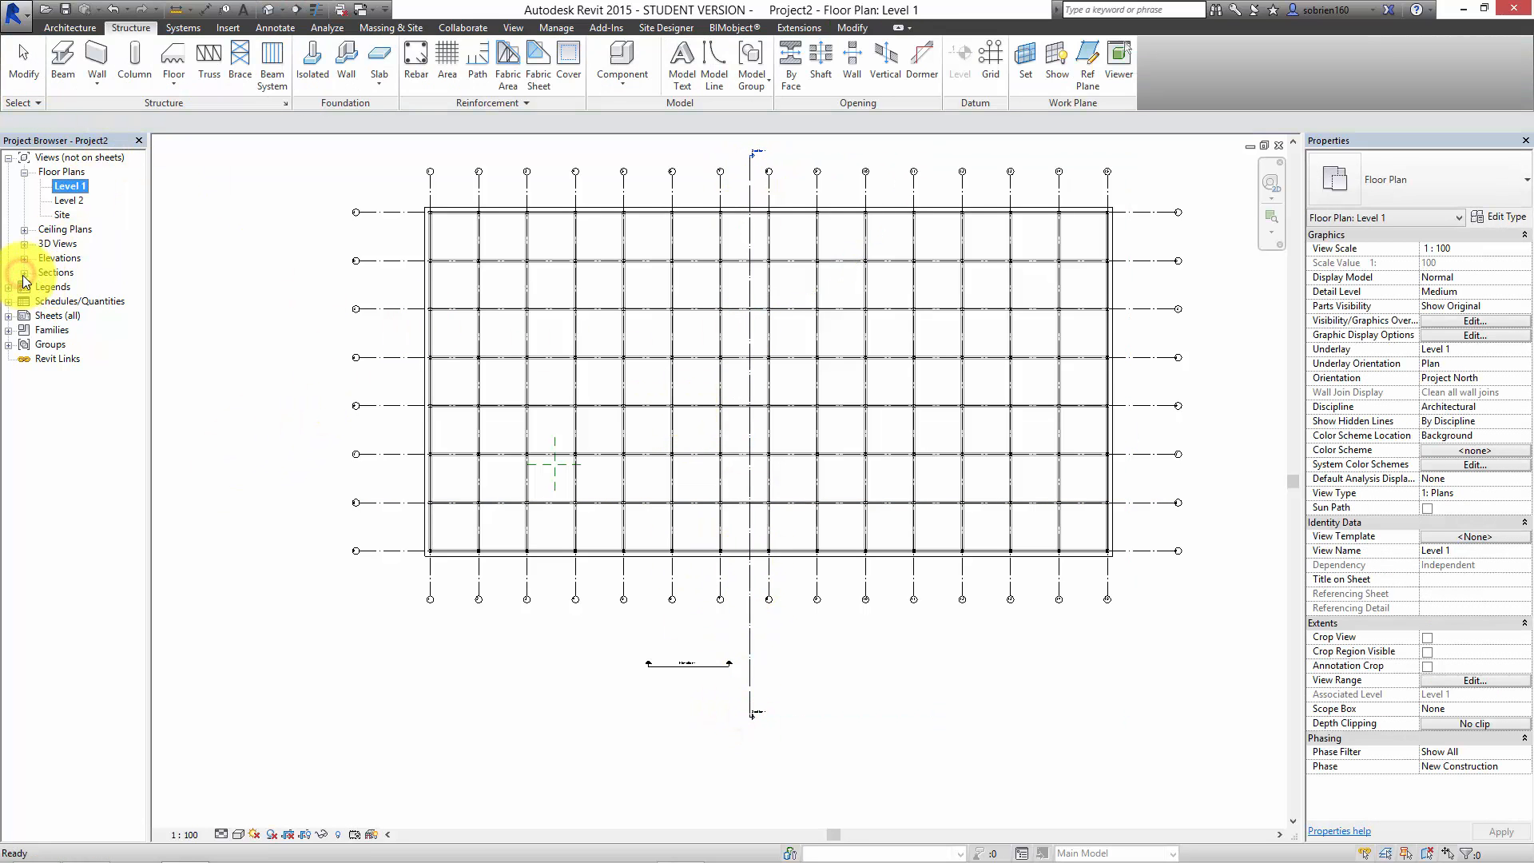
Step: Open the Section 1 view and clear the selection of its crop boundary
click(24, 272)
click(64, 287)
double_click(64, 286)
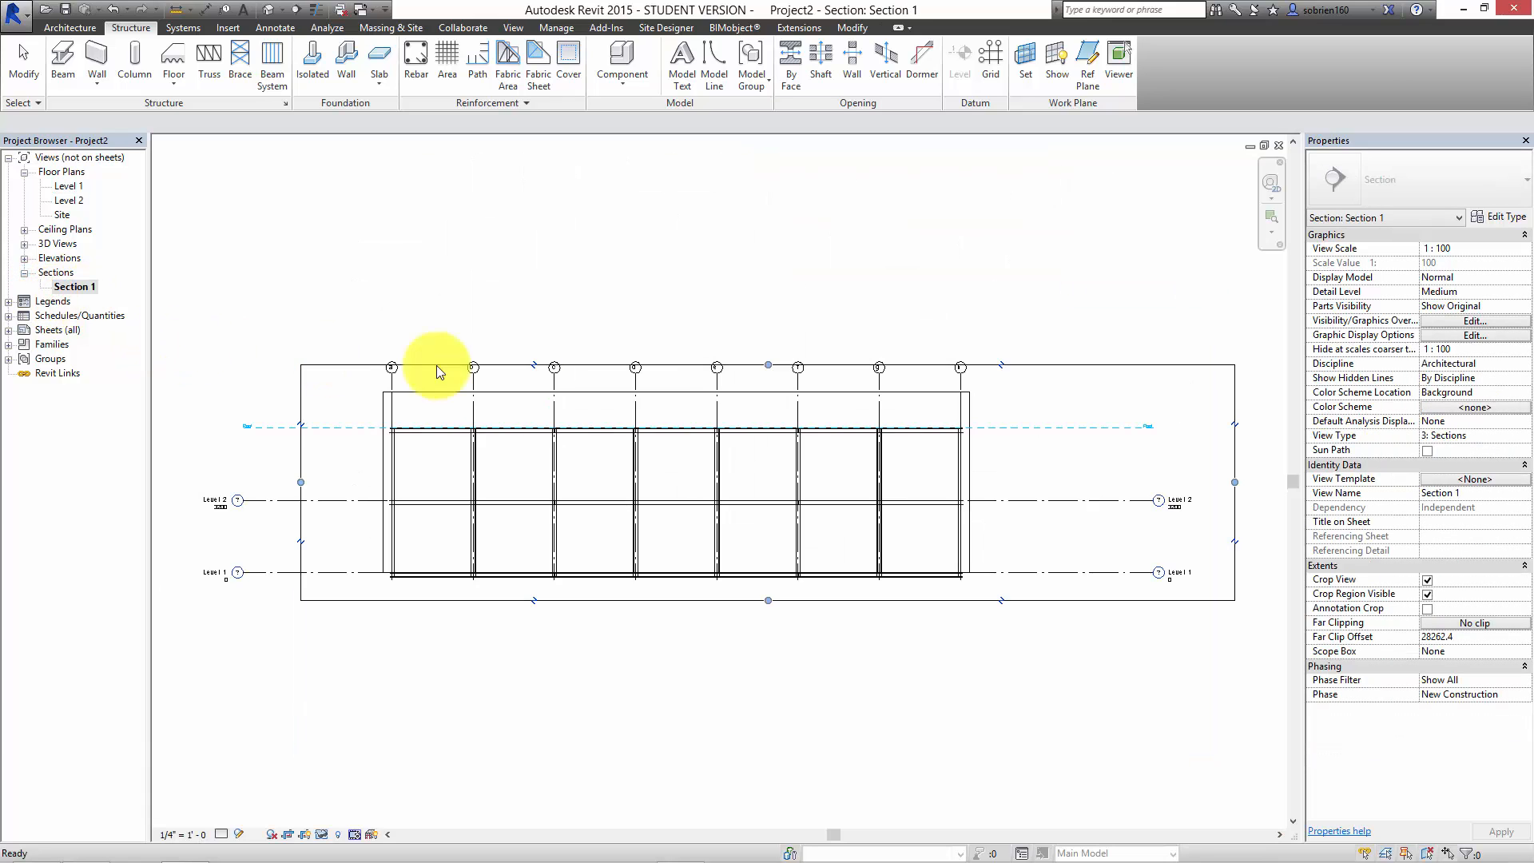
scroll(625, 479, up, 5)
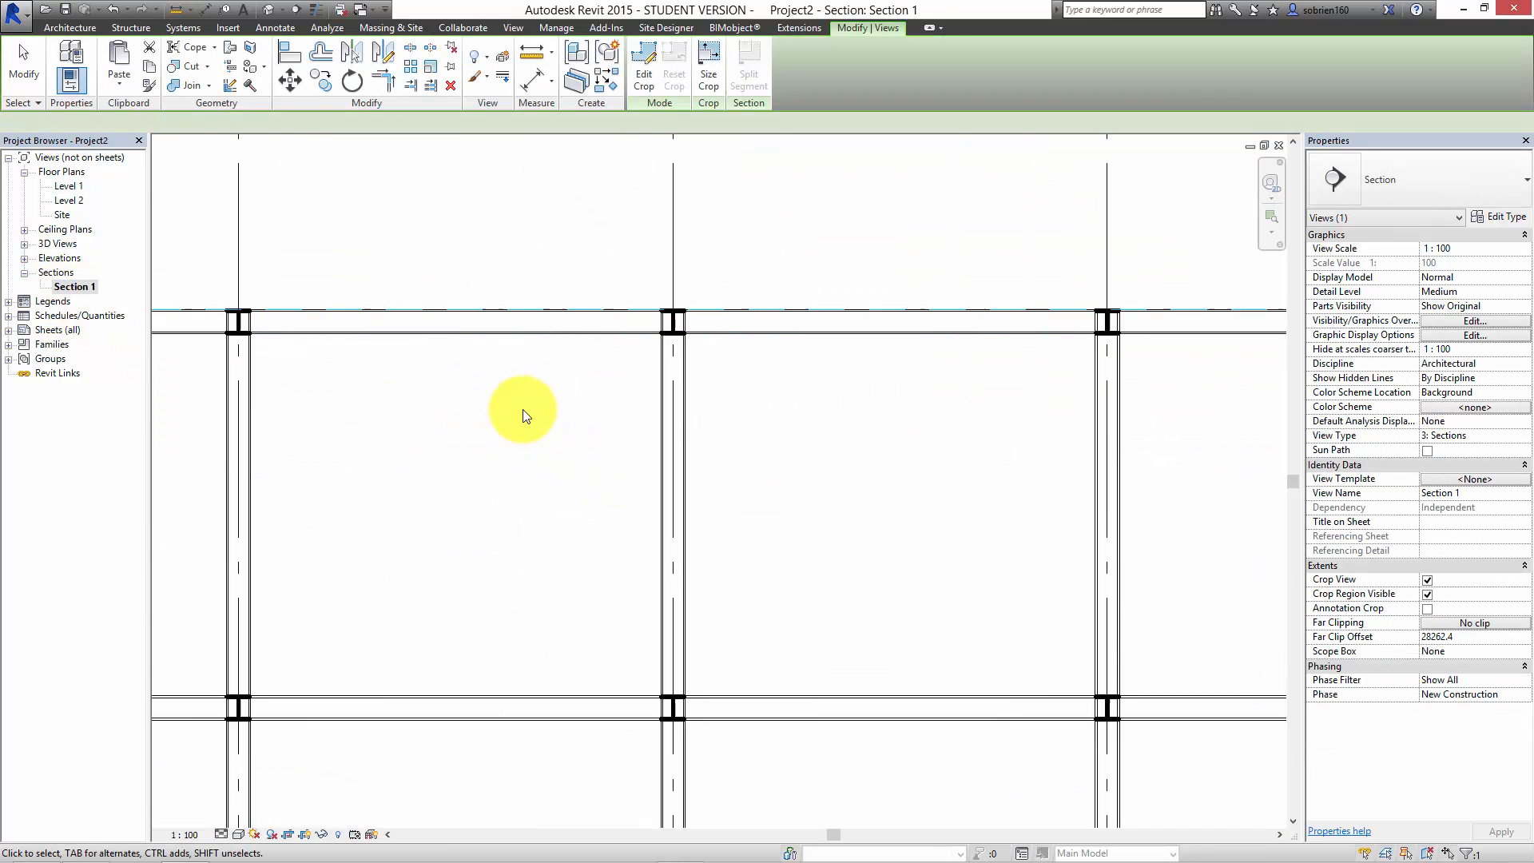
click(524, 415)
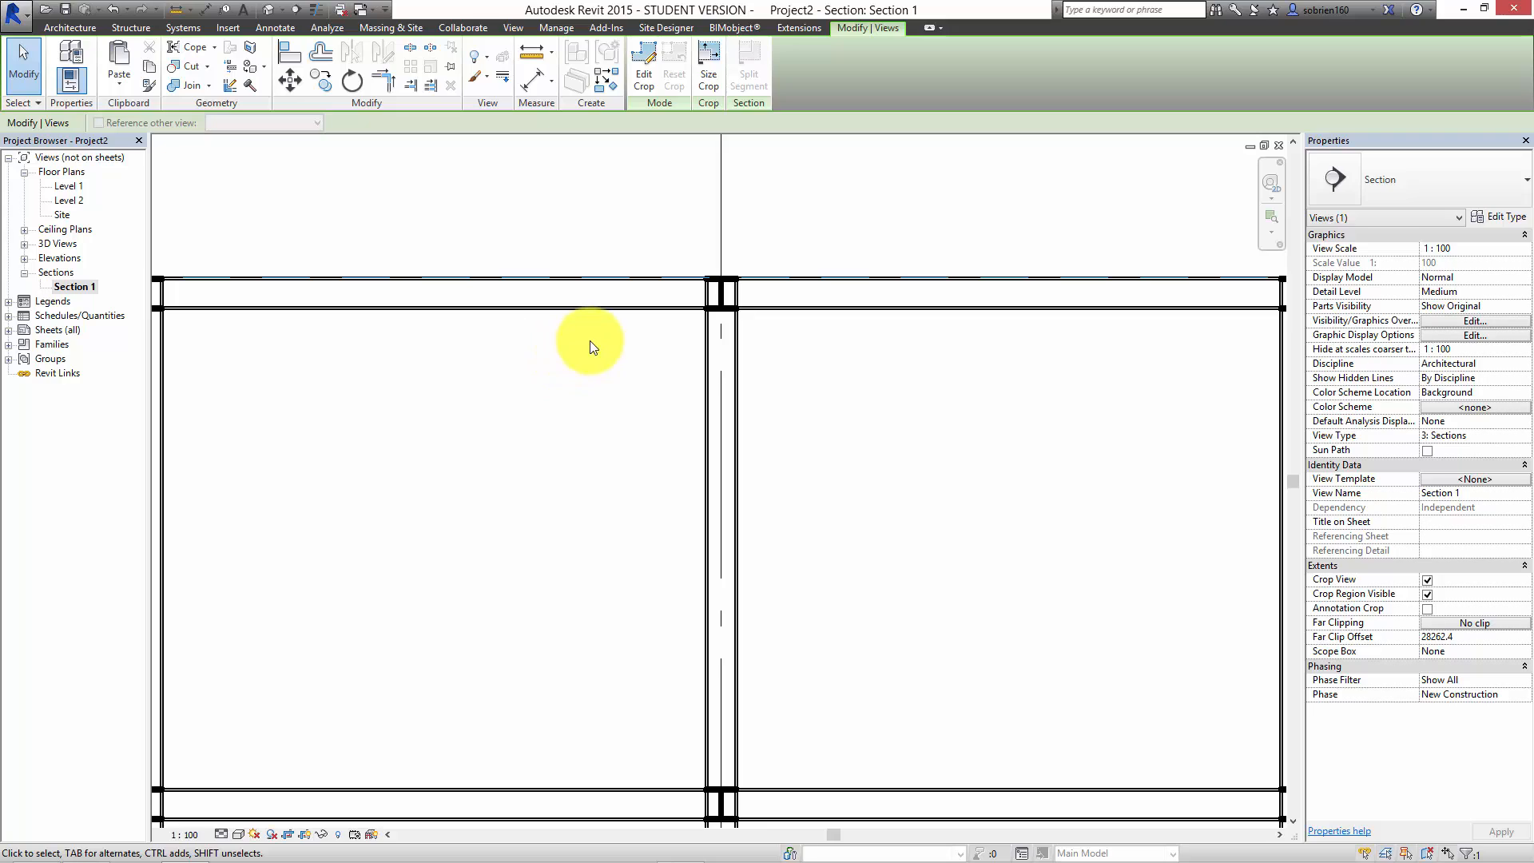
Step: Set the Section 1 view's scale to 1:20
scroll(672, 320, up, 2)
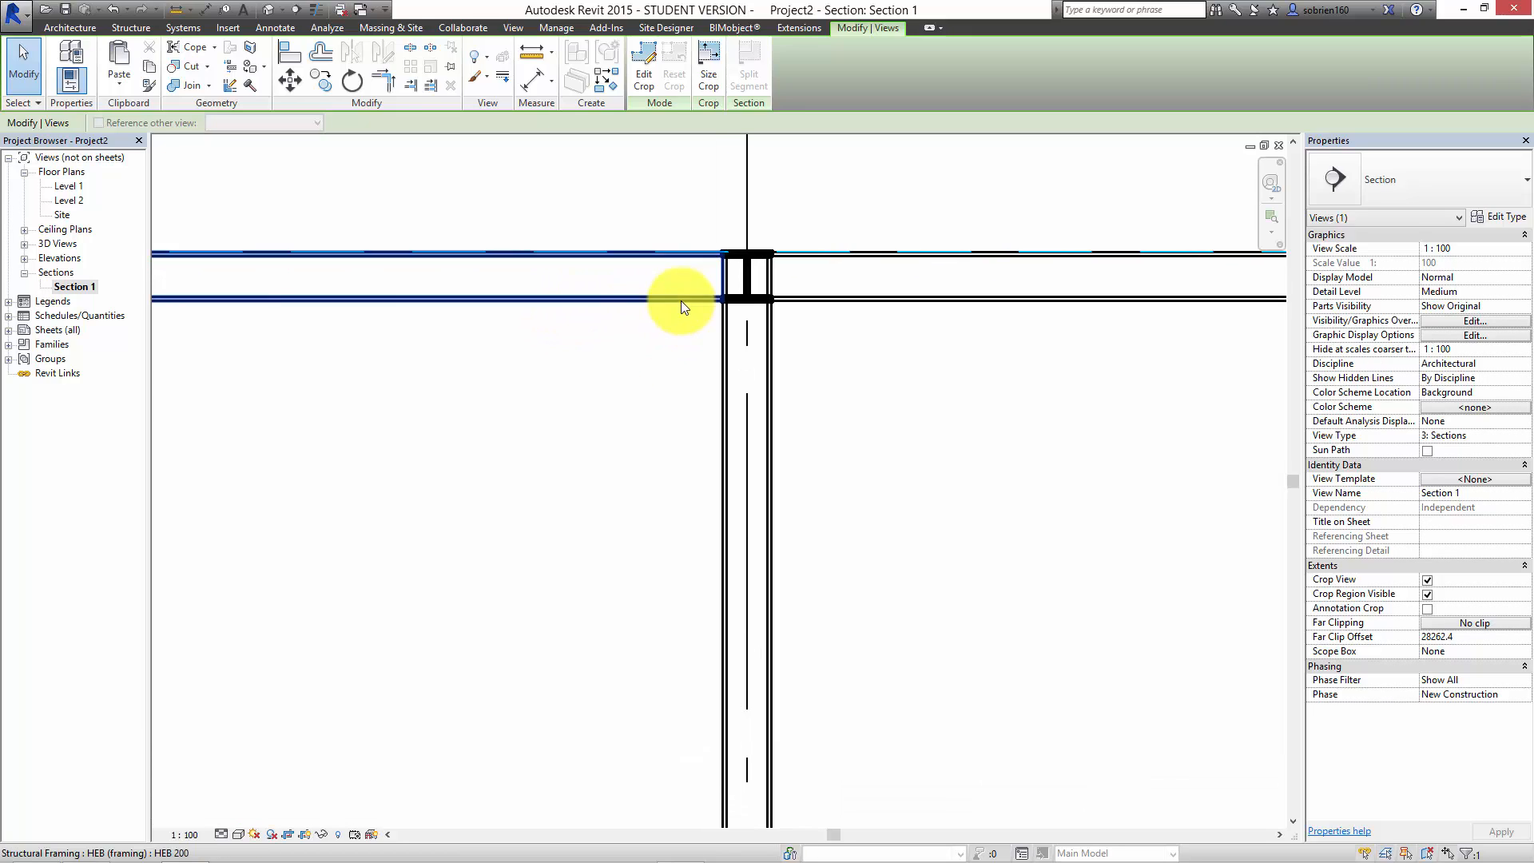
click(194, 836)
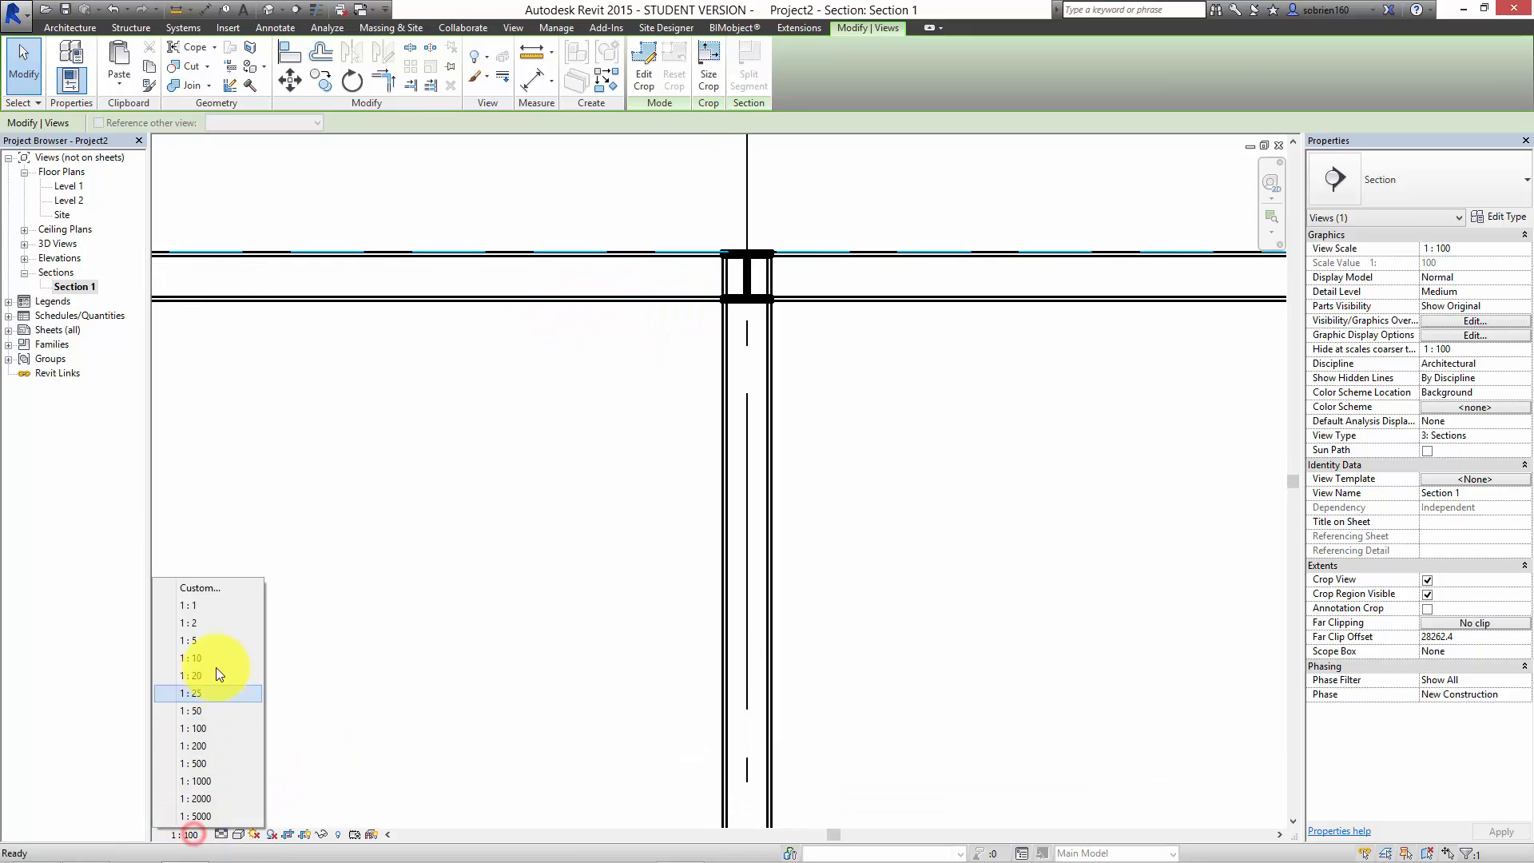
click(208, 707)
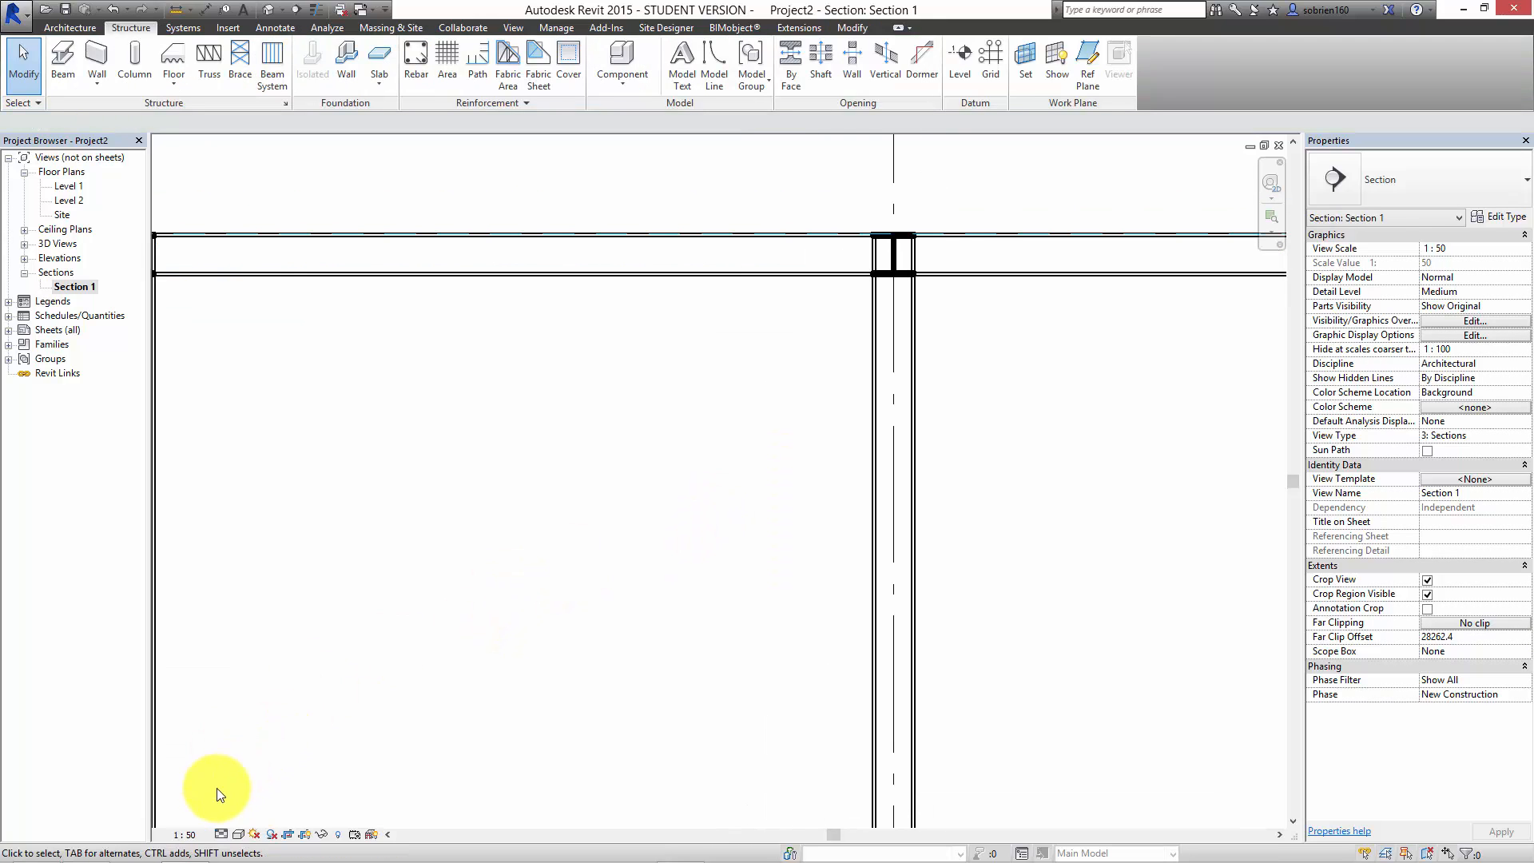
click(194, 835)
click(203, 673)
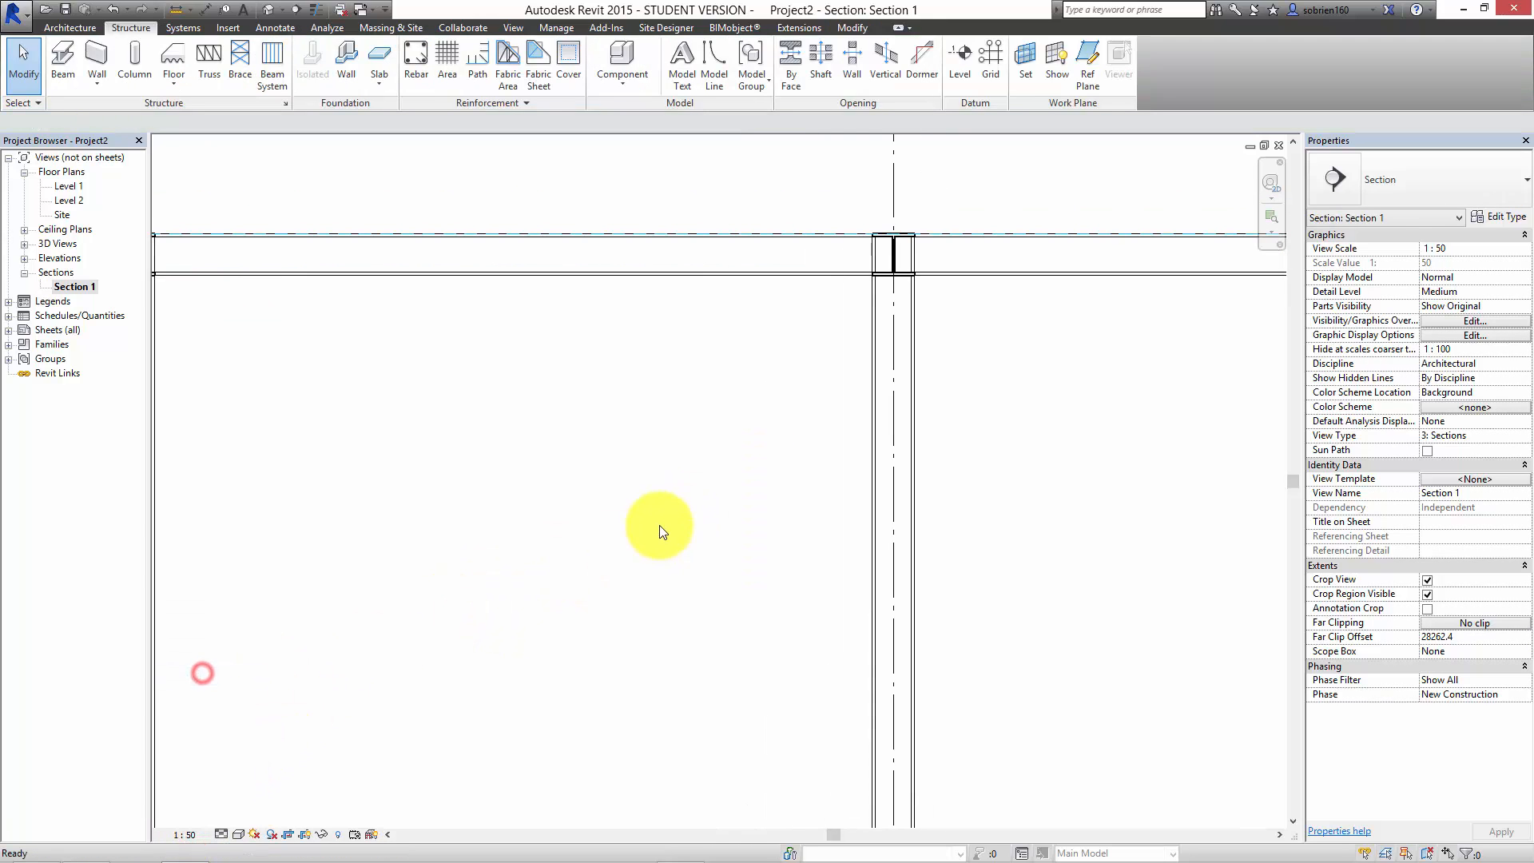
Step: Examine how the upper beams sit against the Level 2 line and the outer wall in Section 1
scroll(586, 518, down, 6)
middle_drag(631, 593, 709, 431)
scroll(709, 432, down, 1)
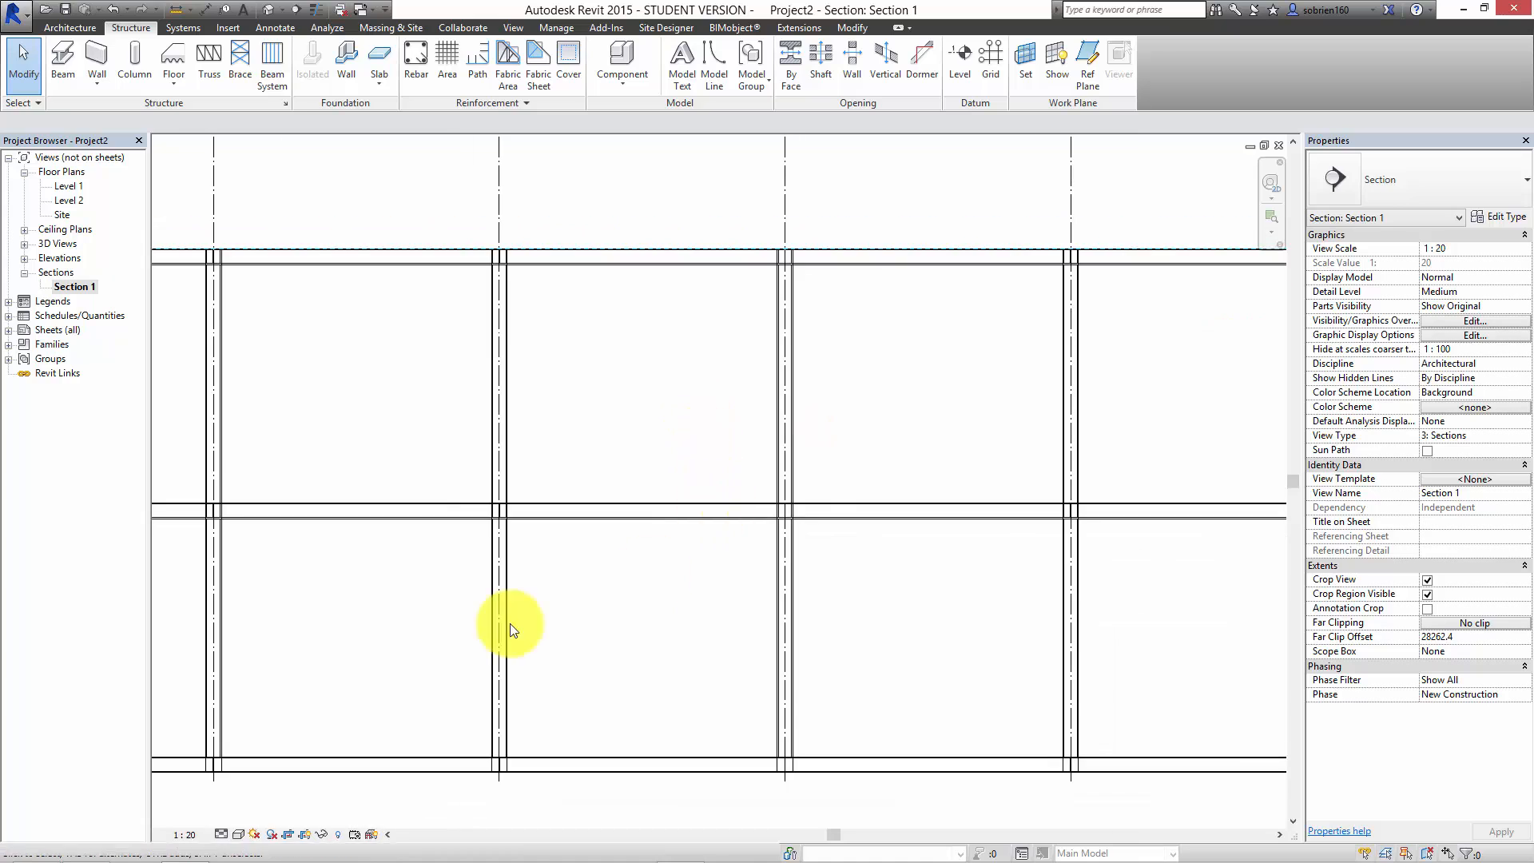
scroll(488, 639, down, 3)
middle_drag(382, 691, 781, 607)
scroll(431, 469, up, 6)
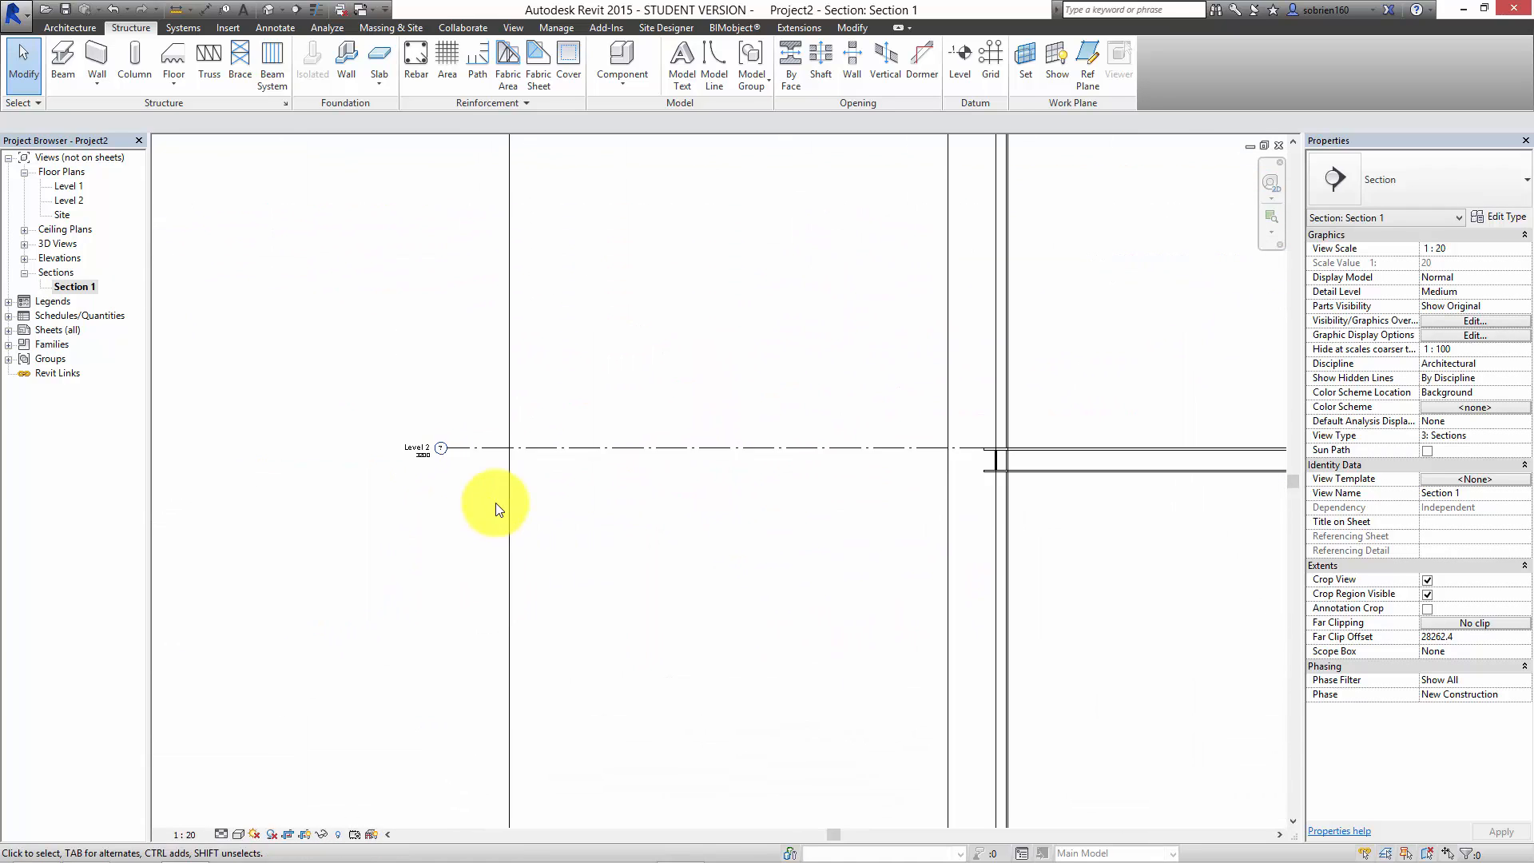
middle_drag(932, 495, 1097, 501)
middle_drag(423, 299, 401, 593)
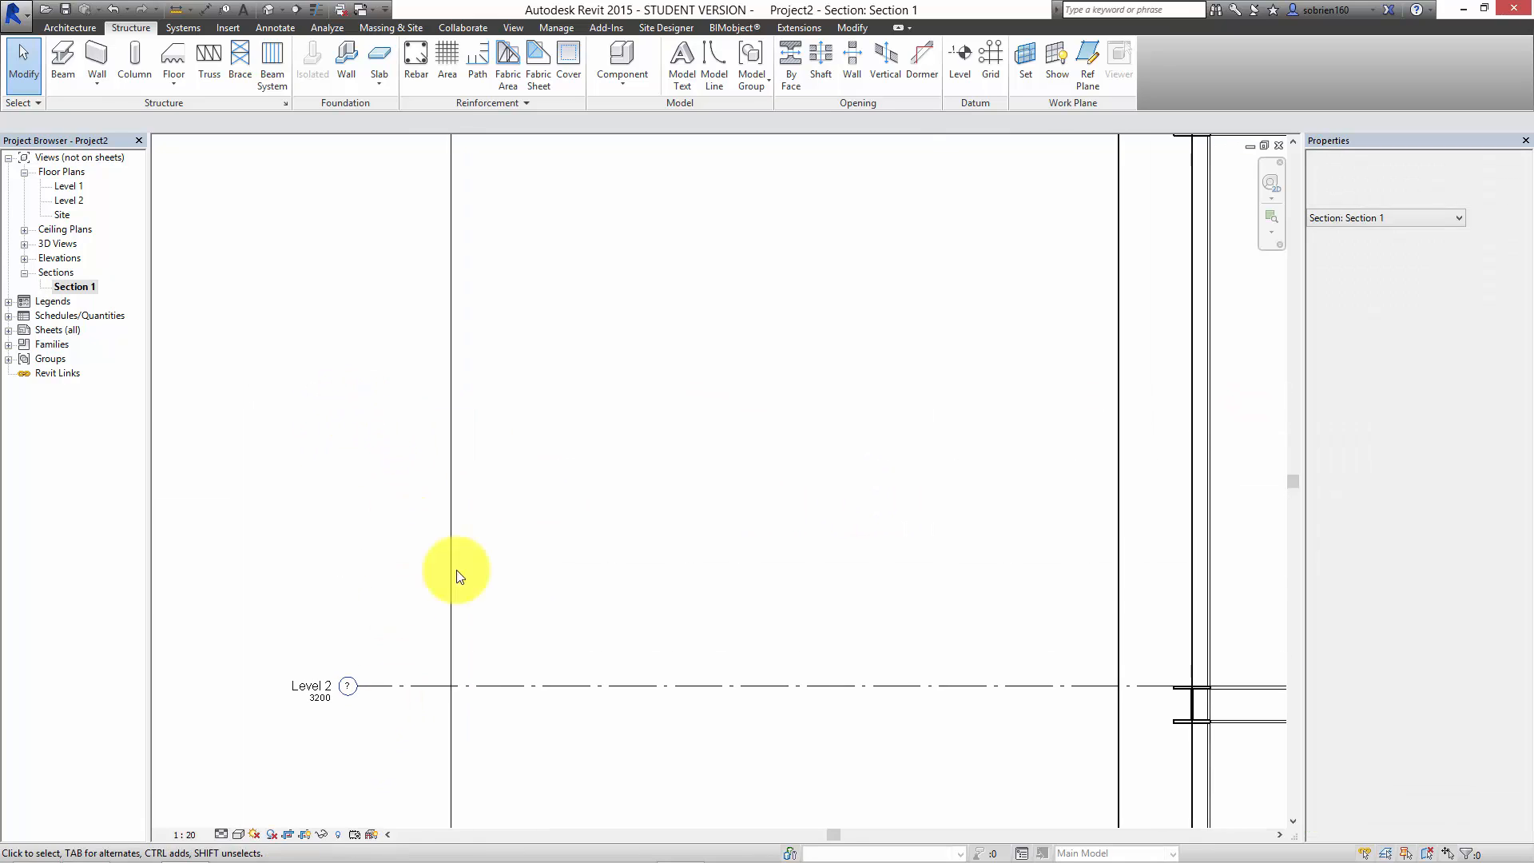
middle_drag(486, 336, 456, 658)
middle_drag(529, 281, 516, 156)
Step: Examine the lowest HEB 200 beams in relation to the Level 1 line and the base of the outer wall
scroll(528, 615, down, 2)
middle_drag(580, 667, 579, 392)
scroll(400, 527, up, 3)
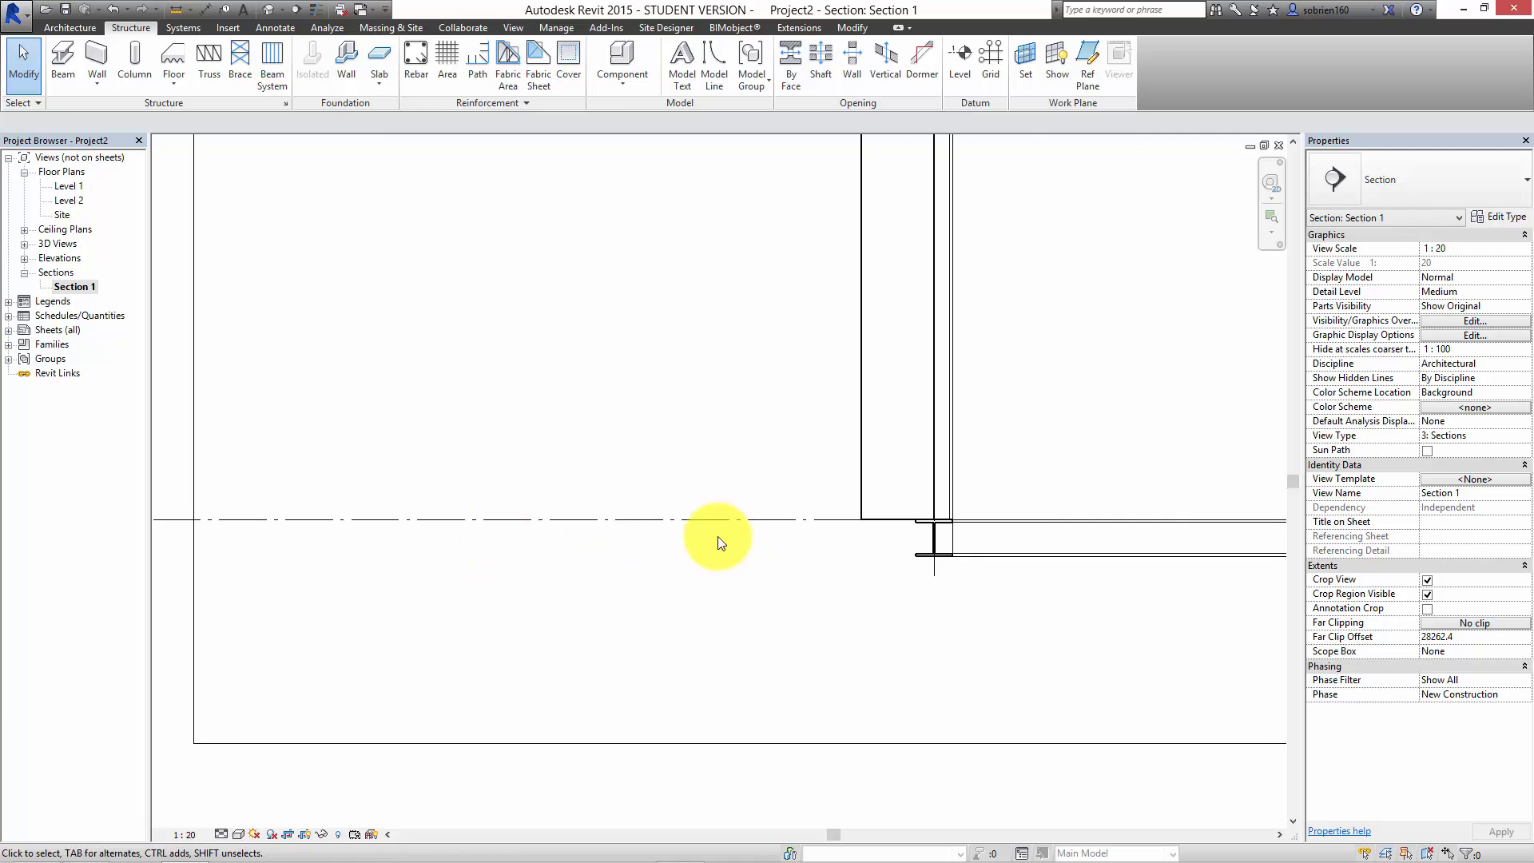
middle_drag(709, 538, 434, 556)
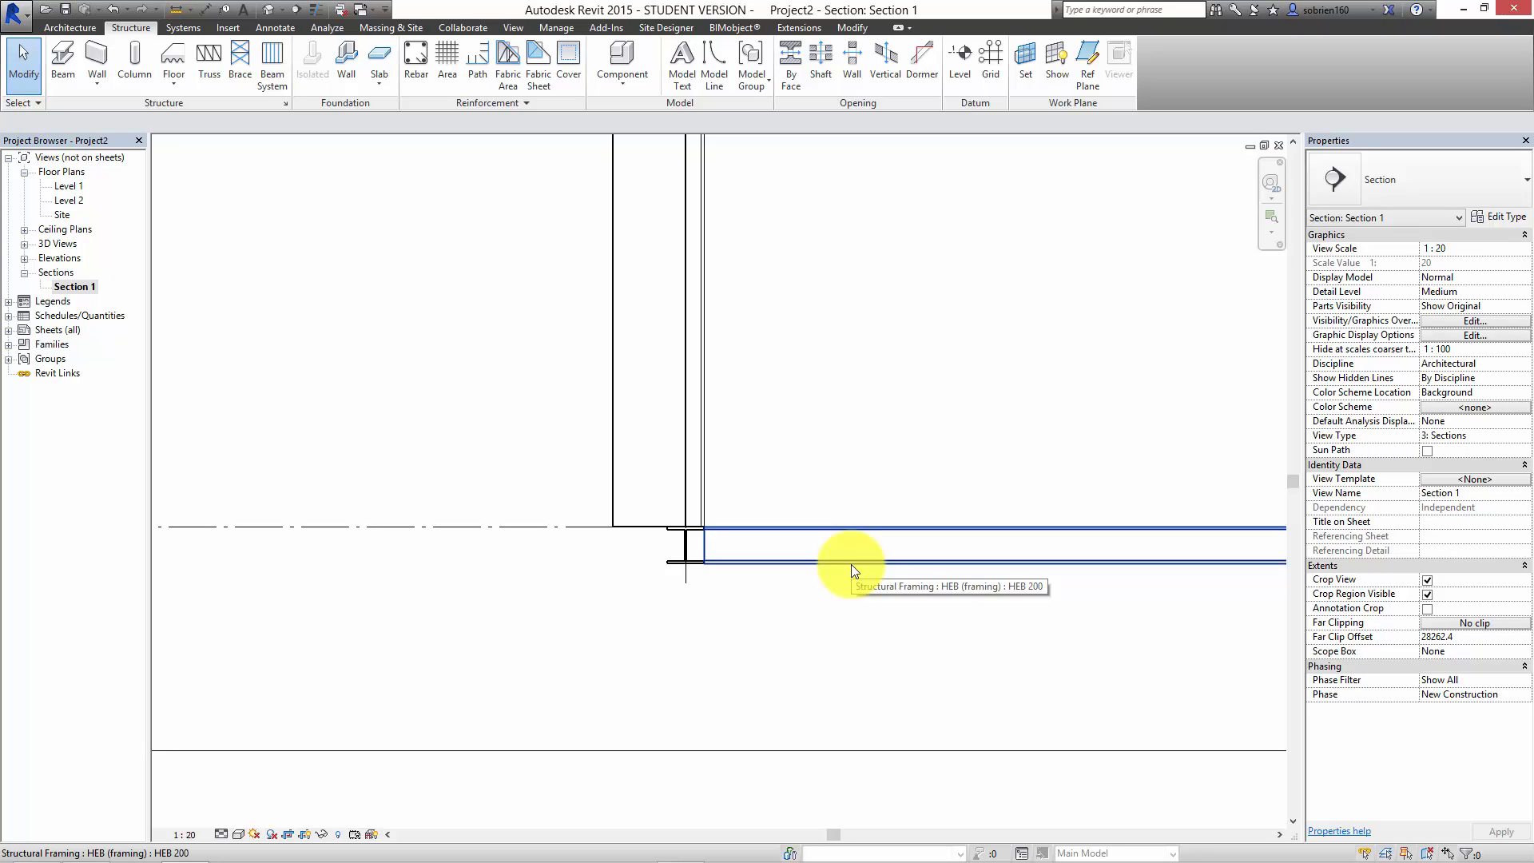
middle_drag(815, 624, 514, 658)
scroll(511, 652, down, 1)
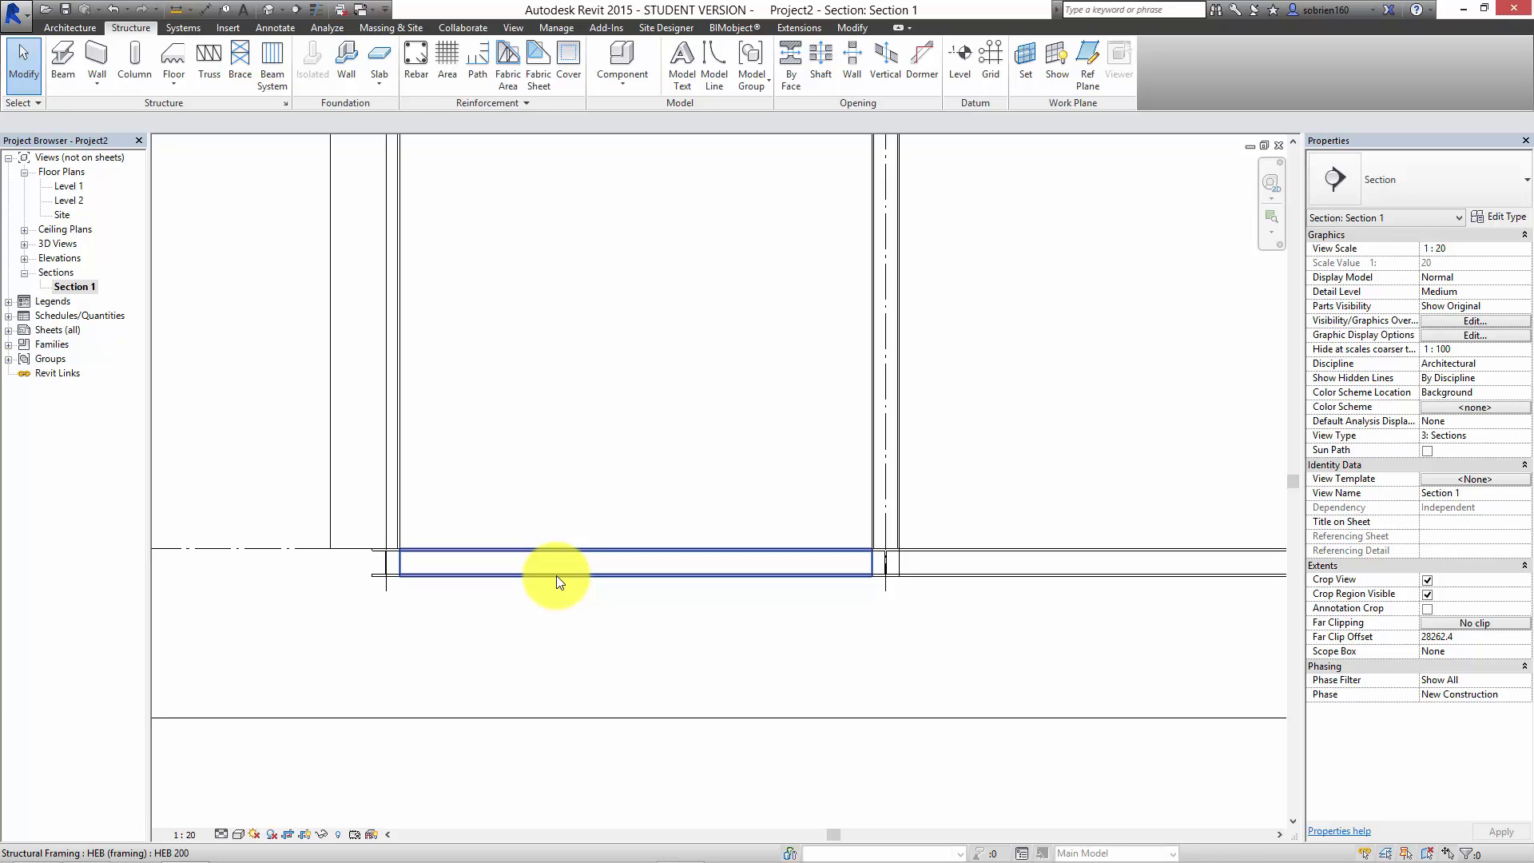
Step: Select all HEB 200 beam instances visible in Section 1 and set their z Offset Value to -50 mm
click(532, 614)
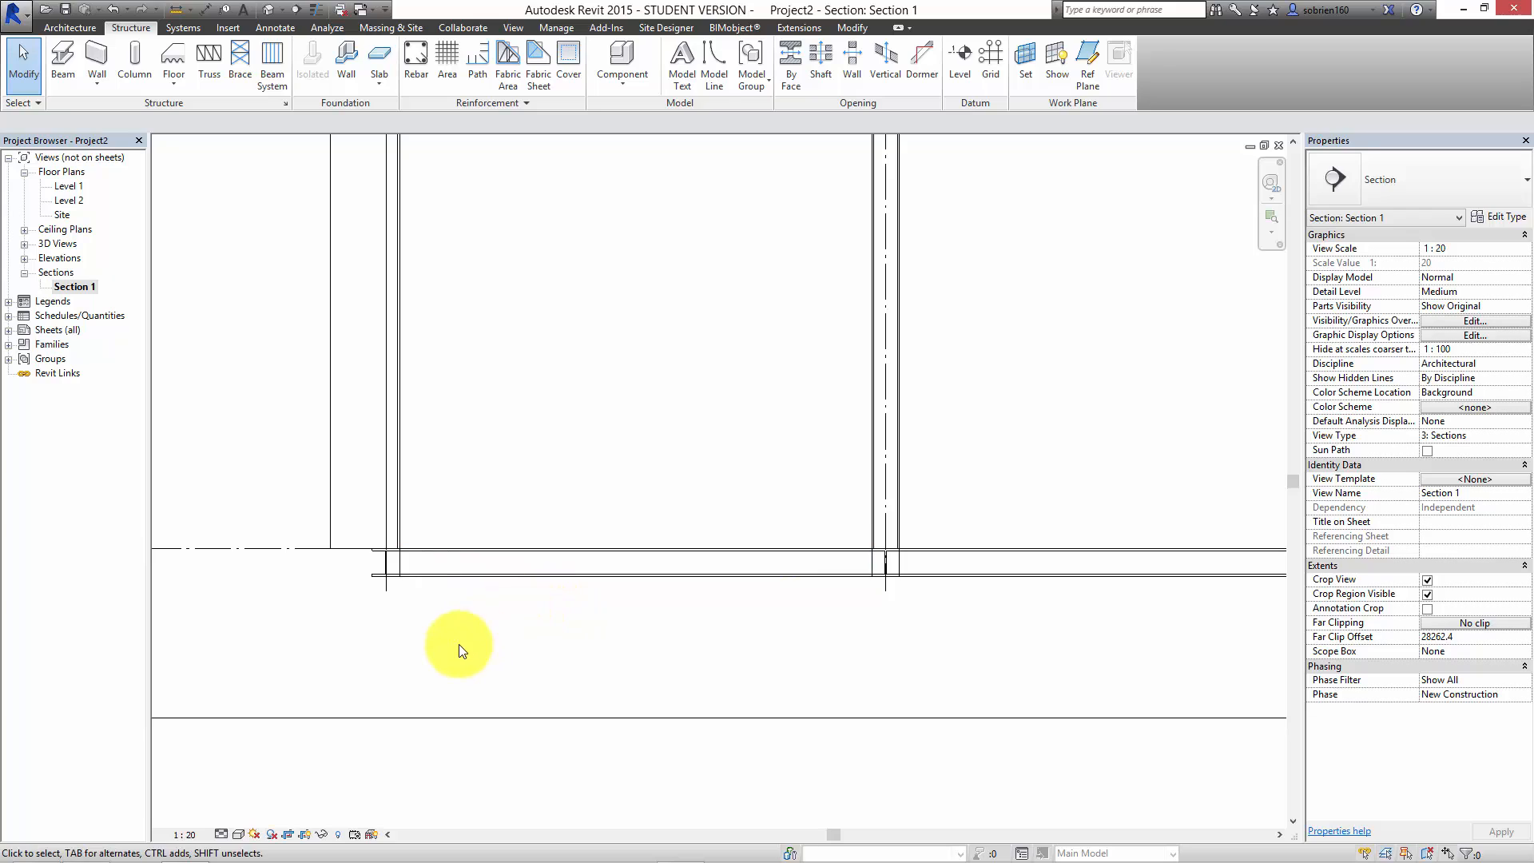
right_click(497, 575)
mouse_move(565, 390)
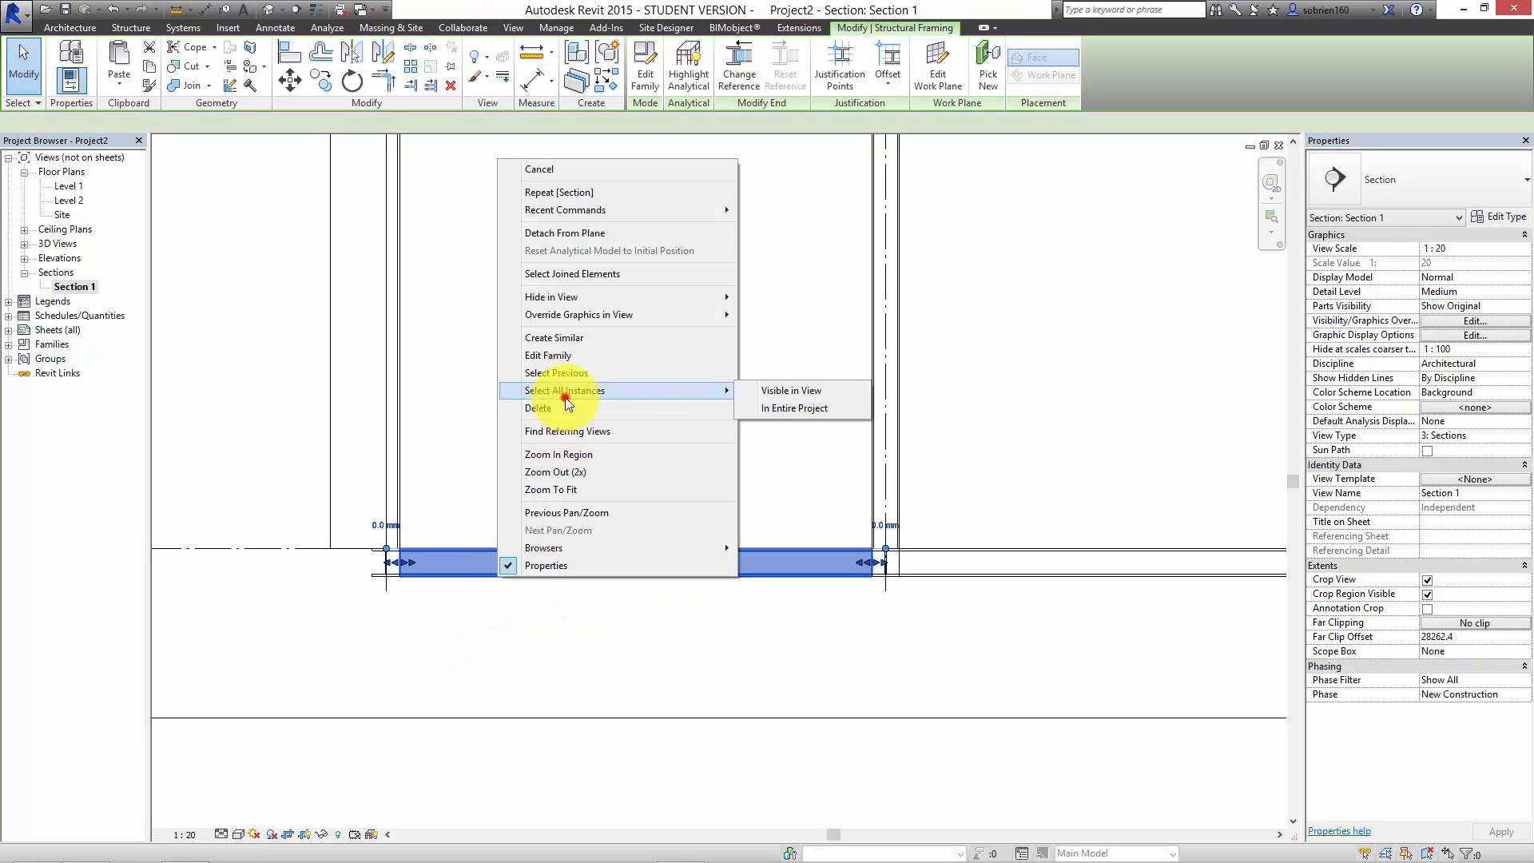
click(771, 391)
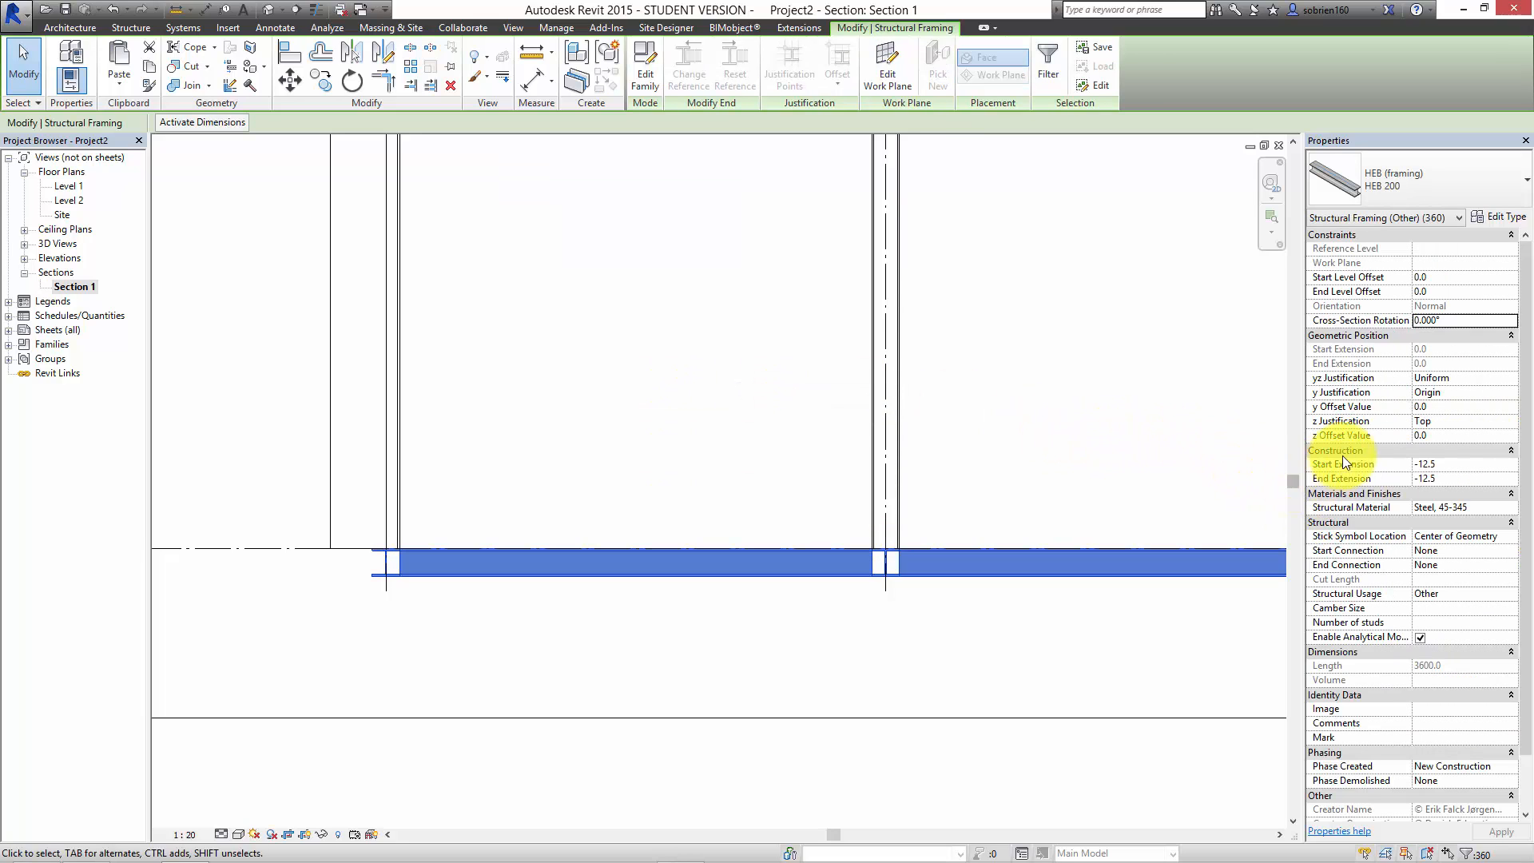
click(1436, 435)
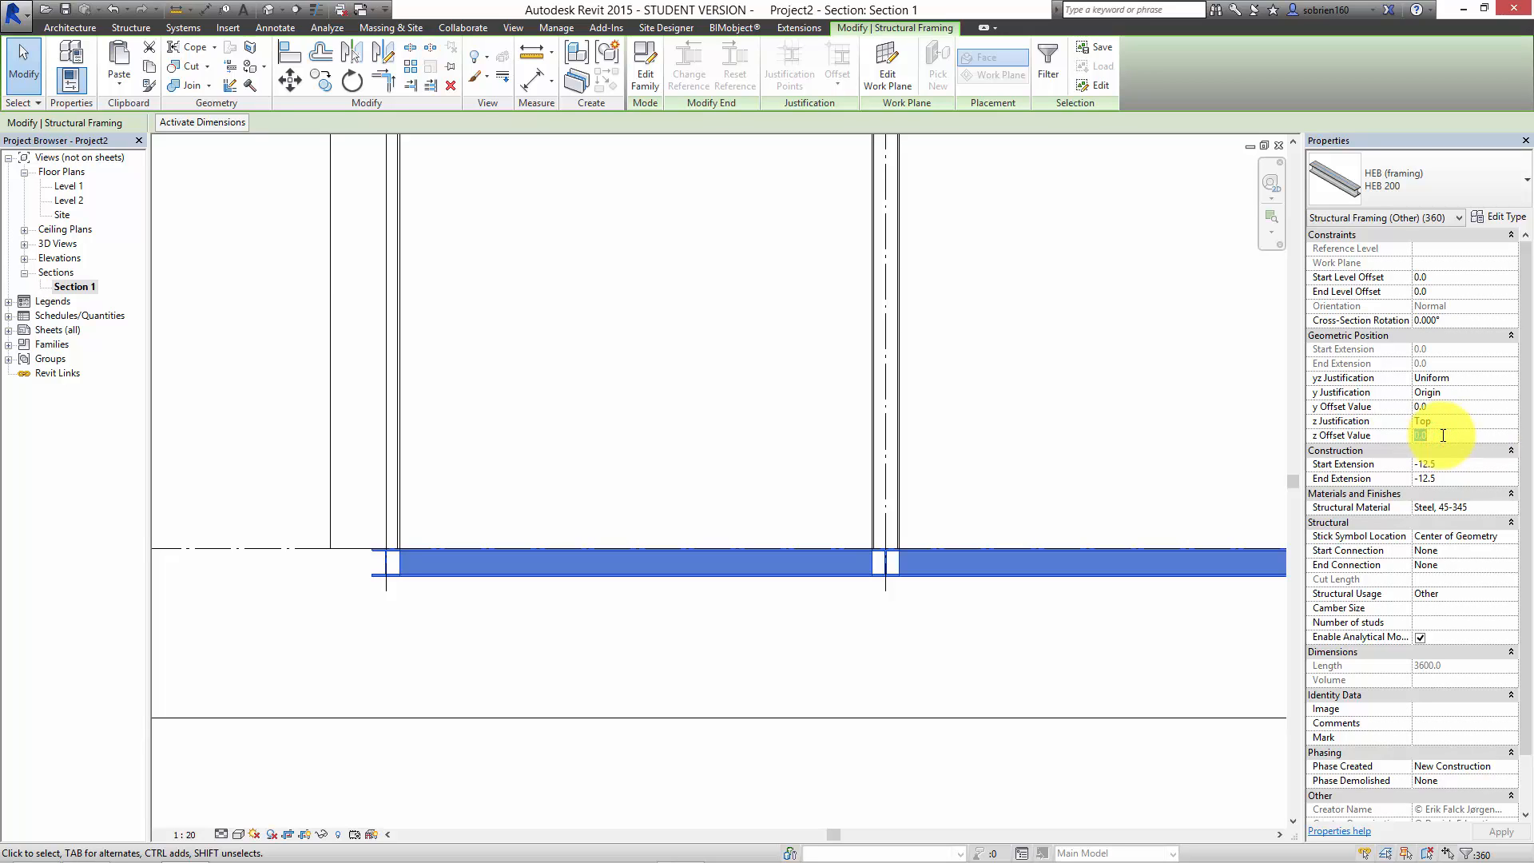
text(-50)
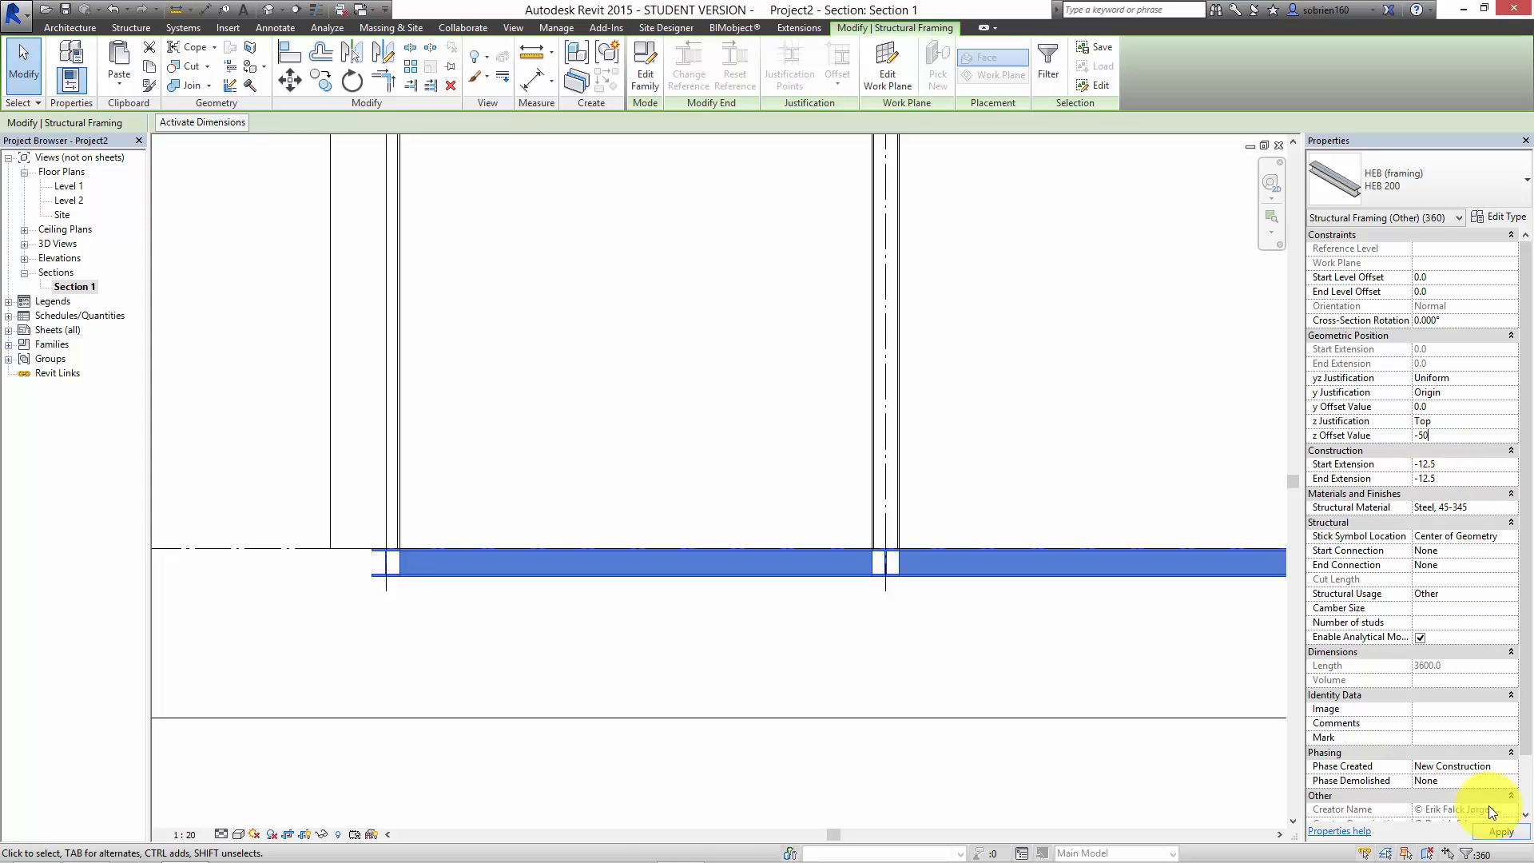
click(1502, 832)
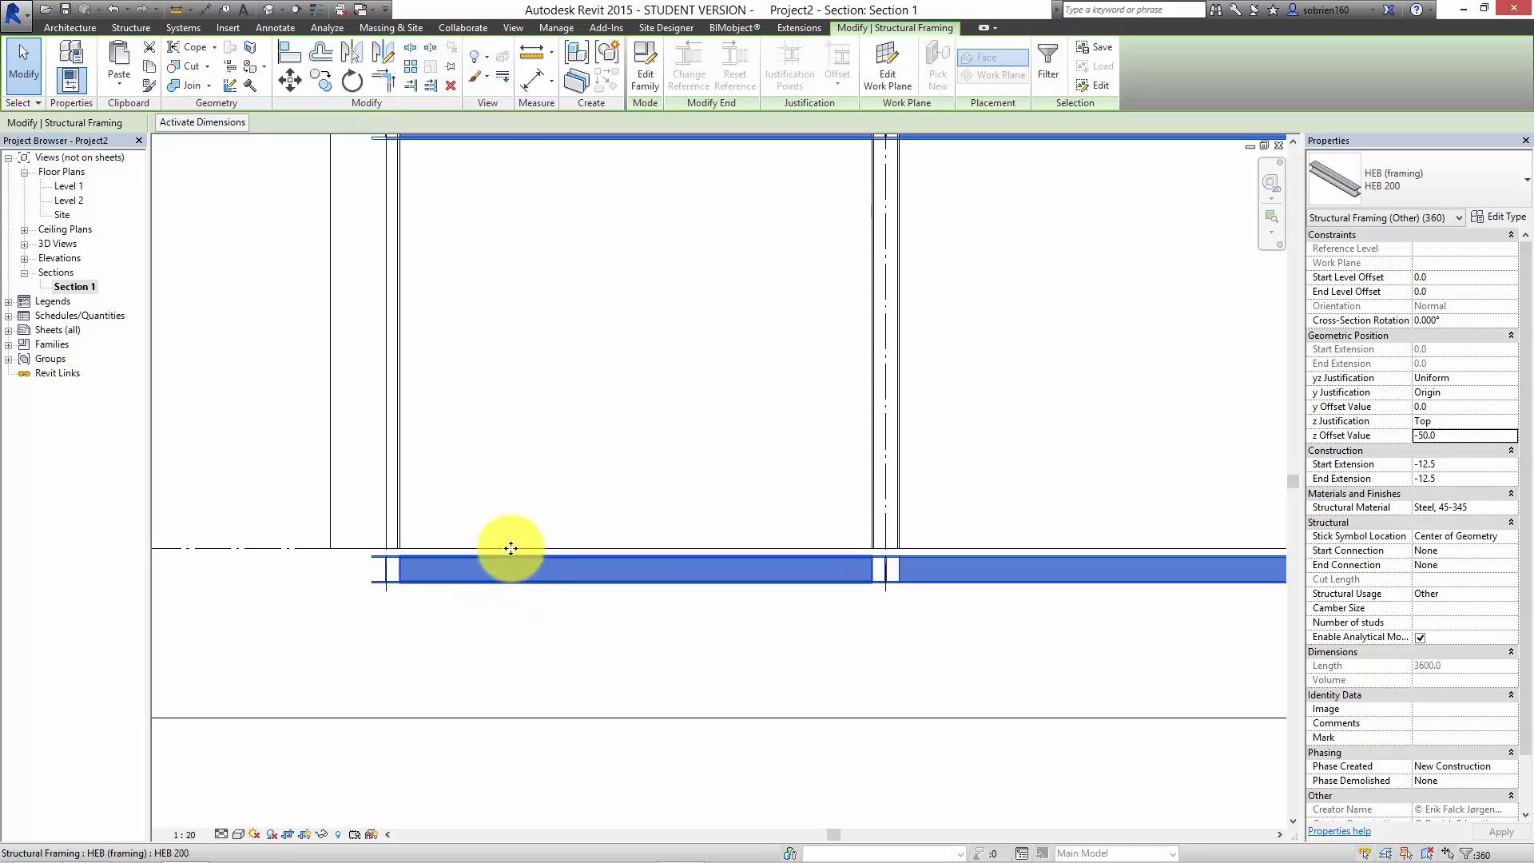
click(577, 662)
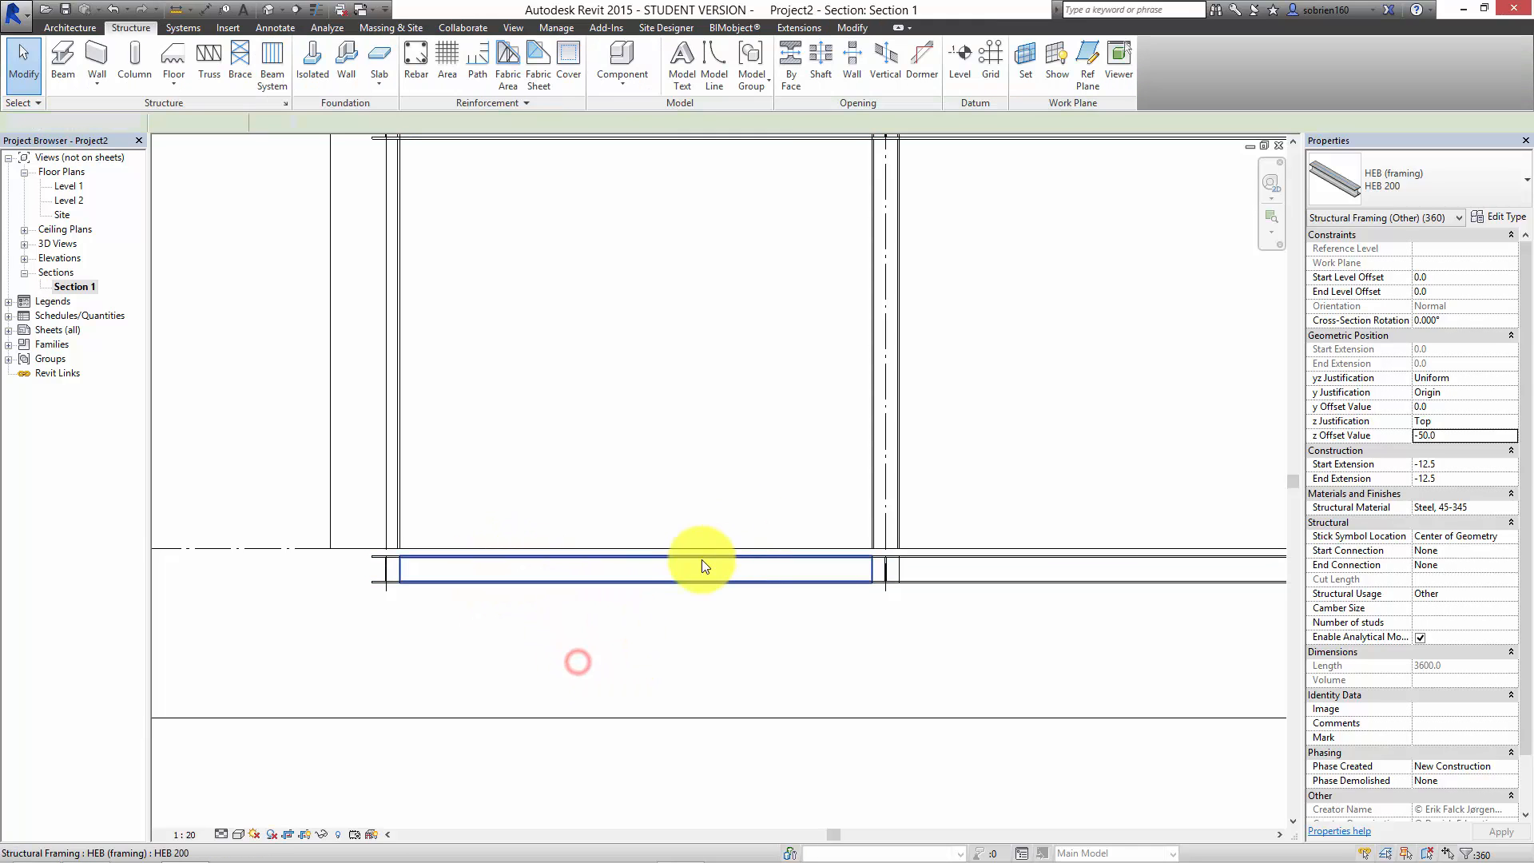
Step: Examine the lowered beams against the Level 1, Level 2 and roof lines along the whole frame in Section 1
middle_drag(703, 565, 692, 625)
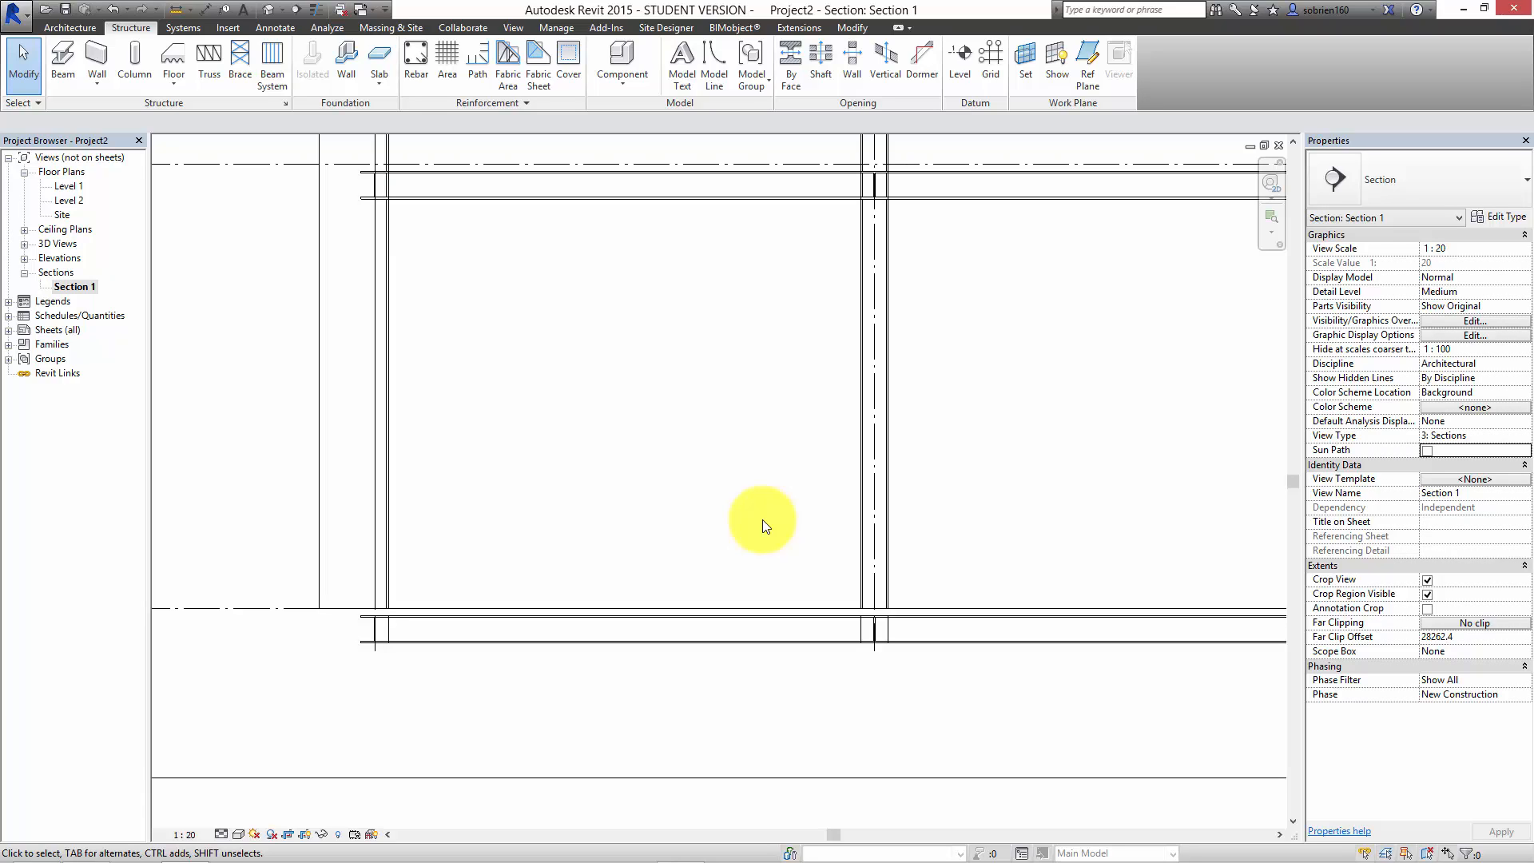
middle_drag(753, 378, 657, 444)
scroll(671, 436, down, 3)
middle_drag(737, 500, 498, 567)
scroll(719, 507, down, 3)
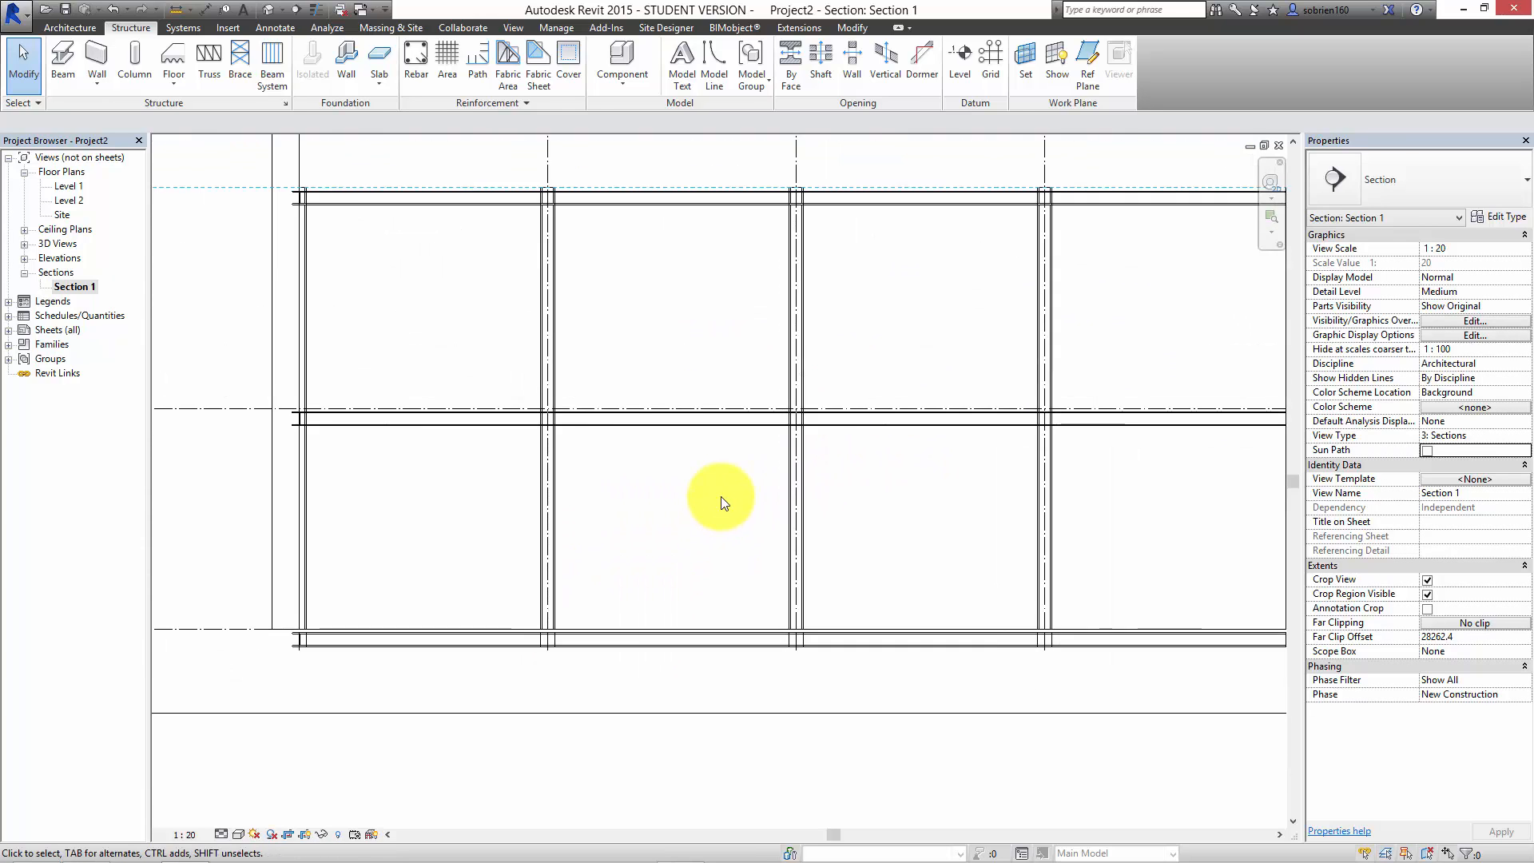
middle_drag(924, 496, 681, 561)
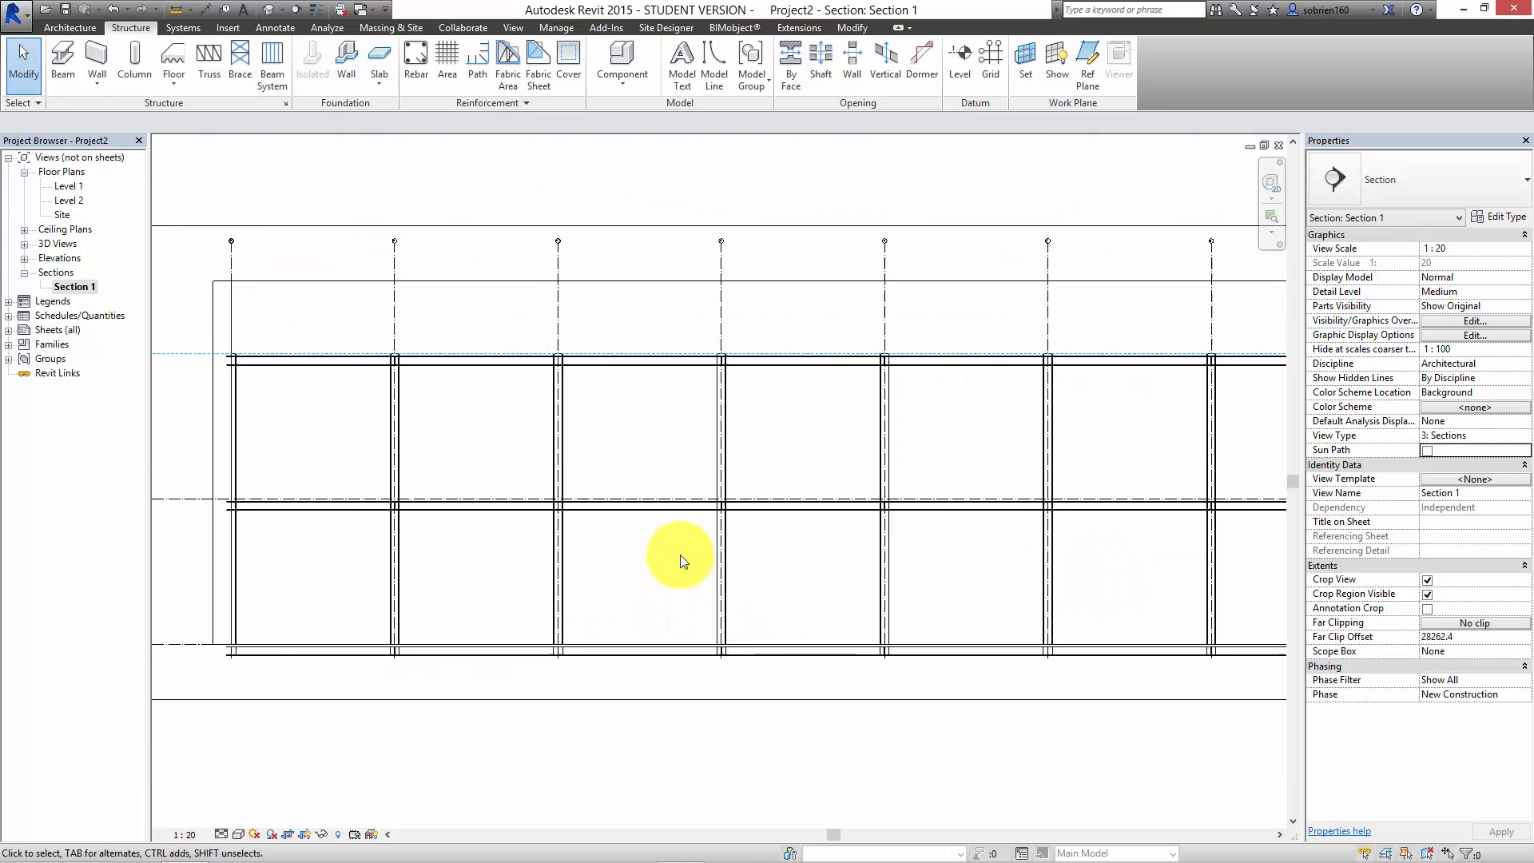
scroll(681, 530, down, 2)
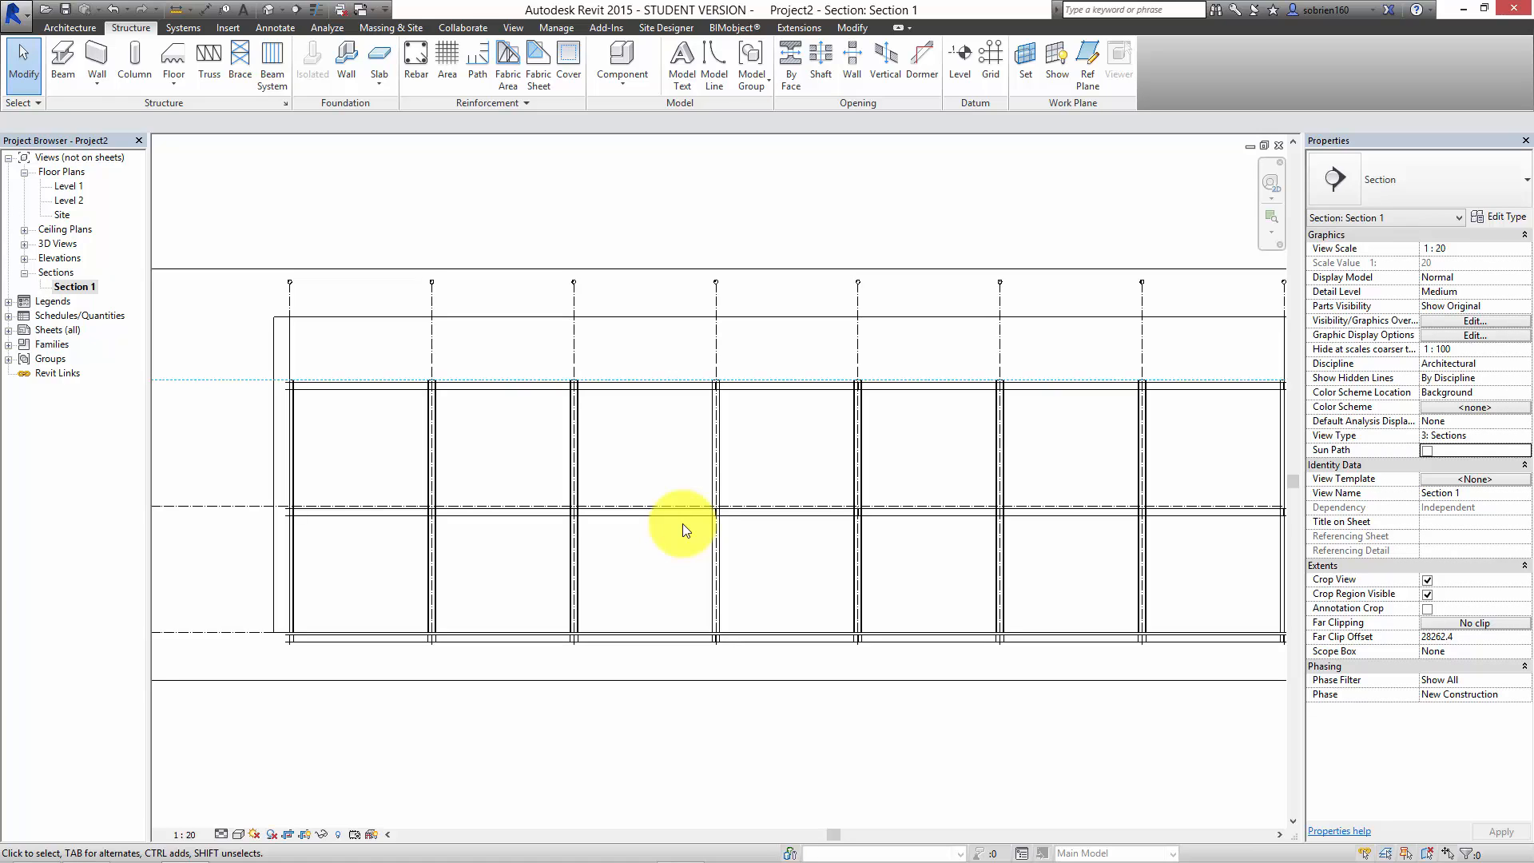
scroll(1020, 737, down, 2)
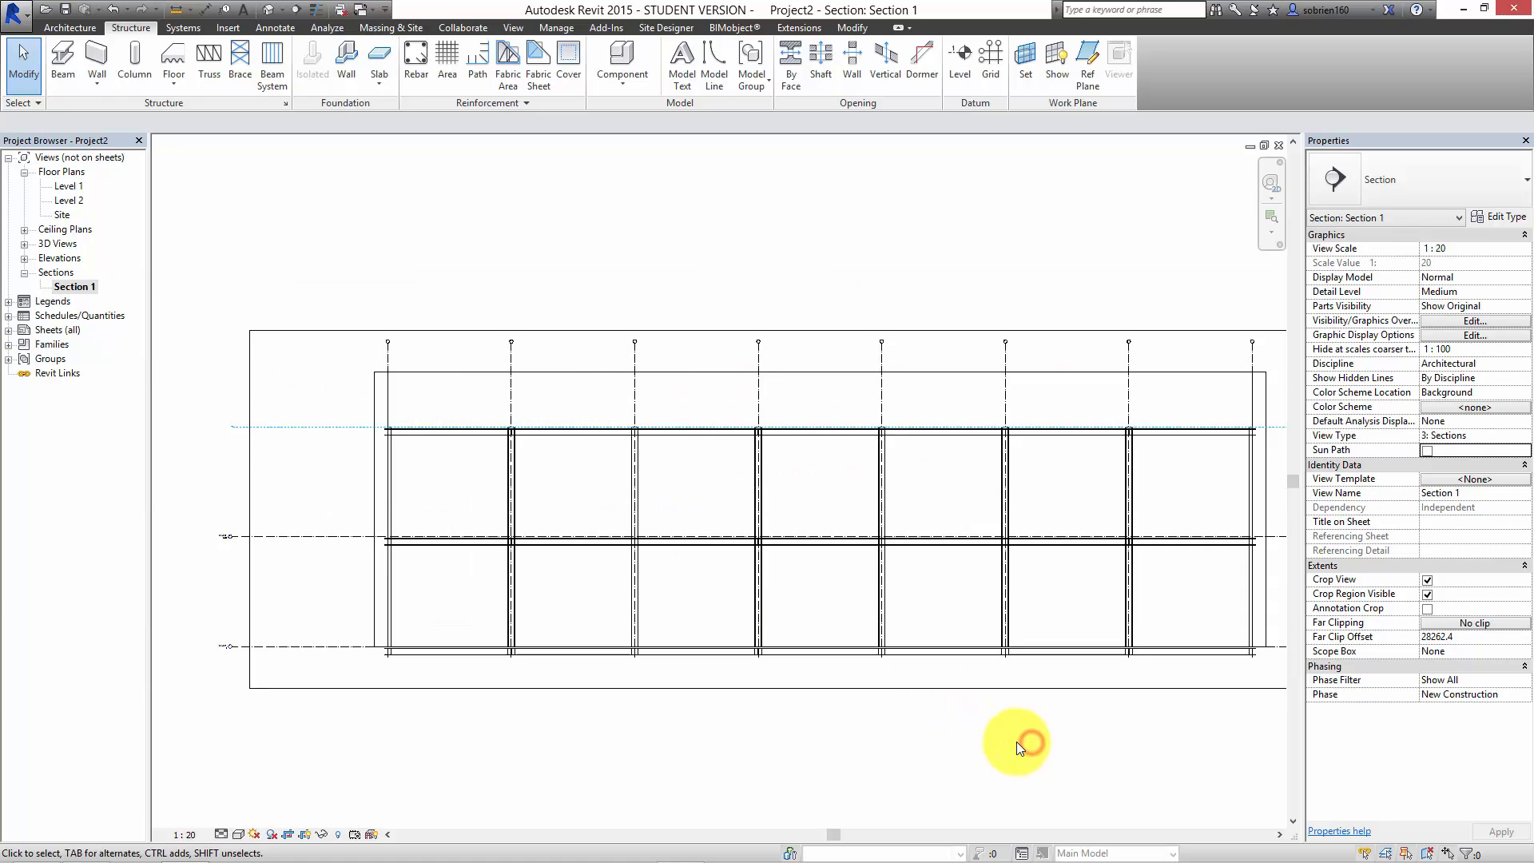
middle_drag(1027, 728, 978, 728)
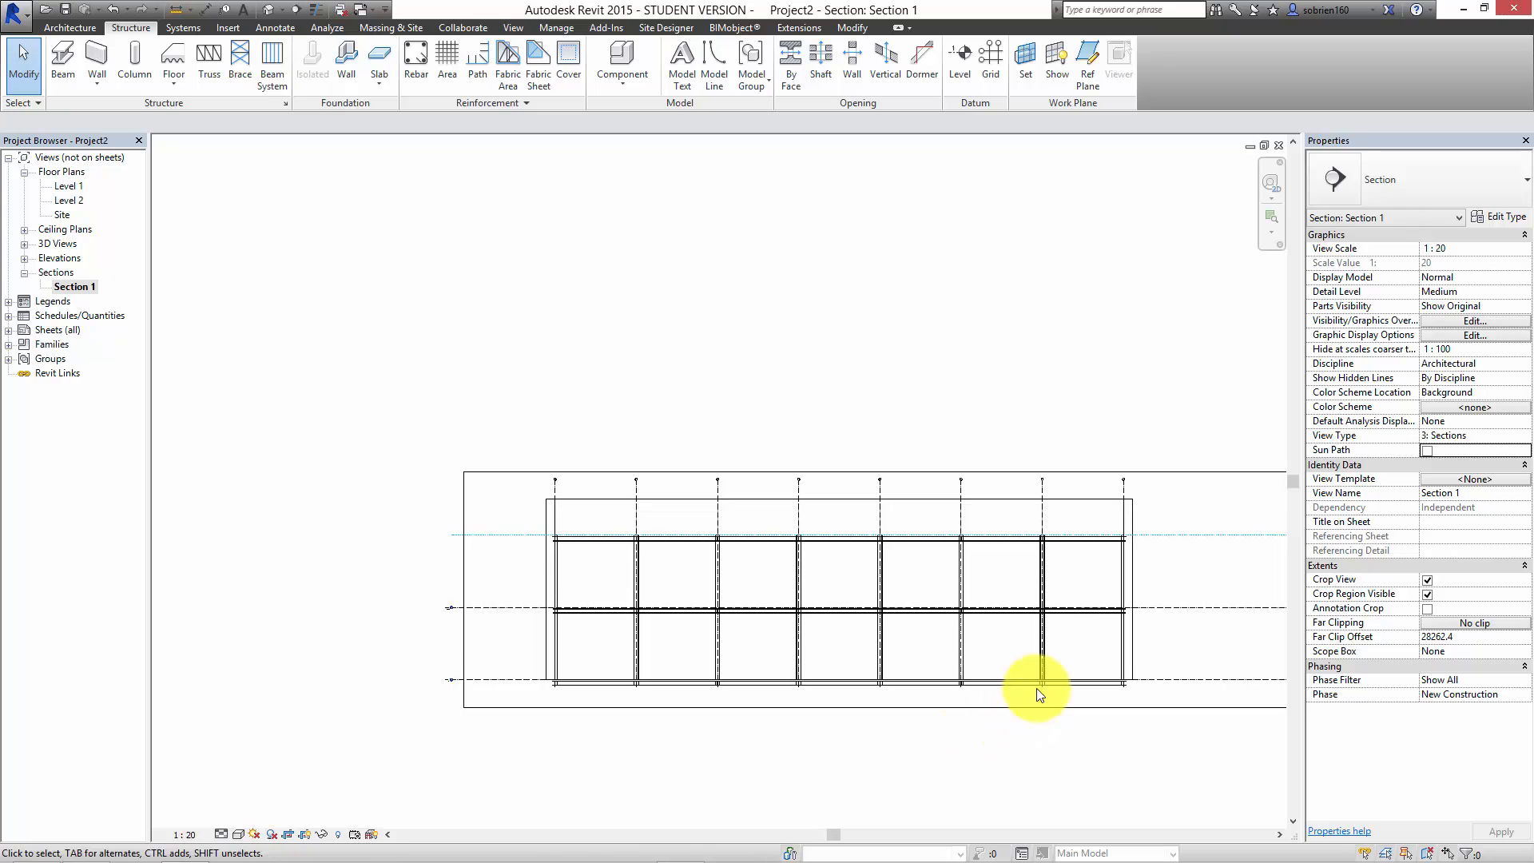
mouse_move(1051, 845)
click(680, 847)
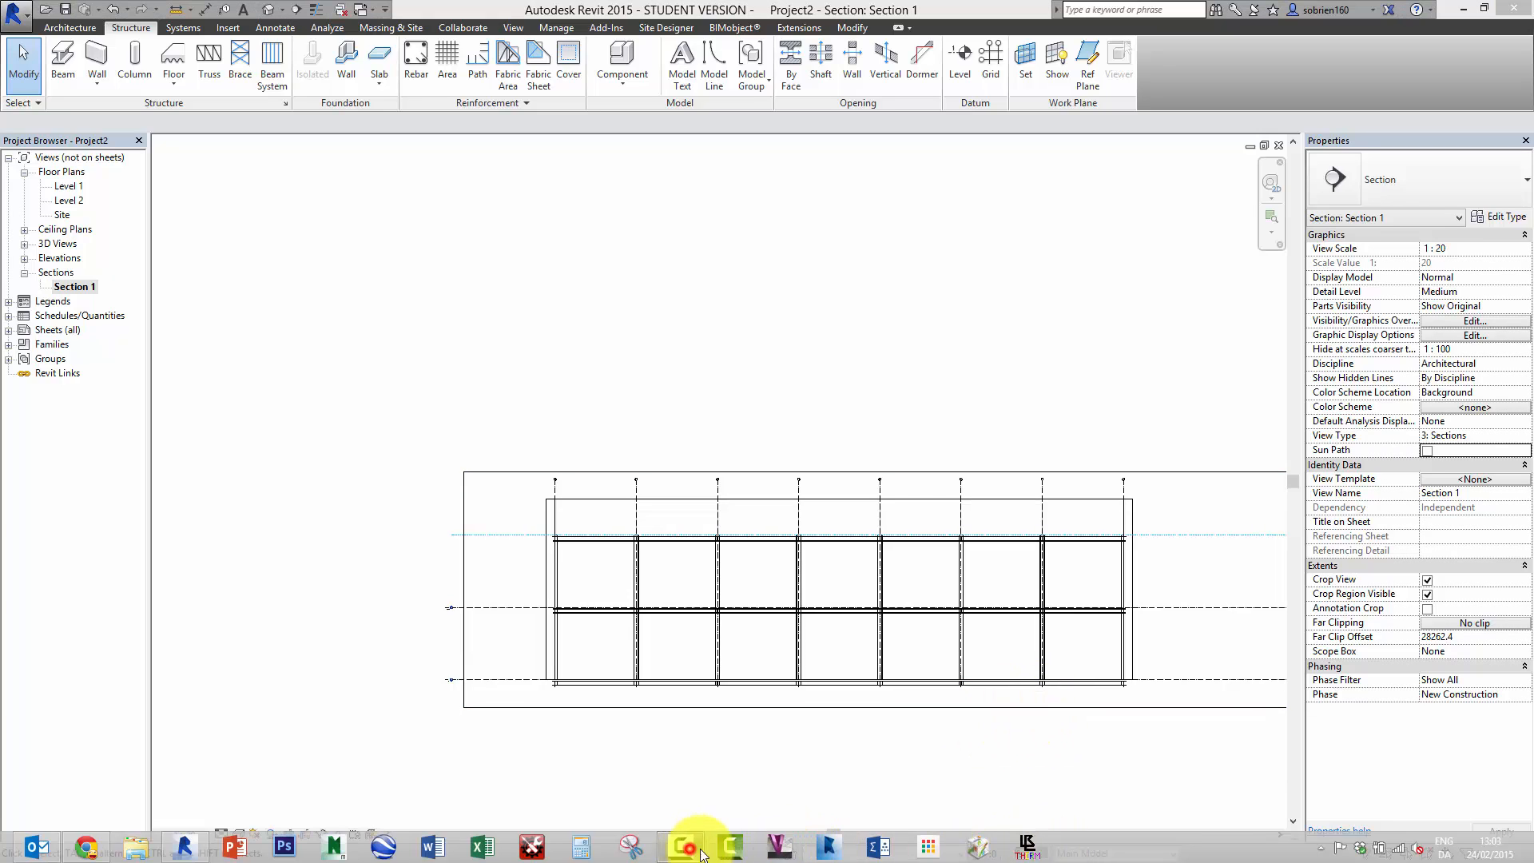
click(1240, 723)
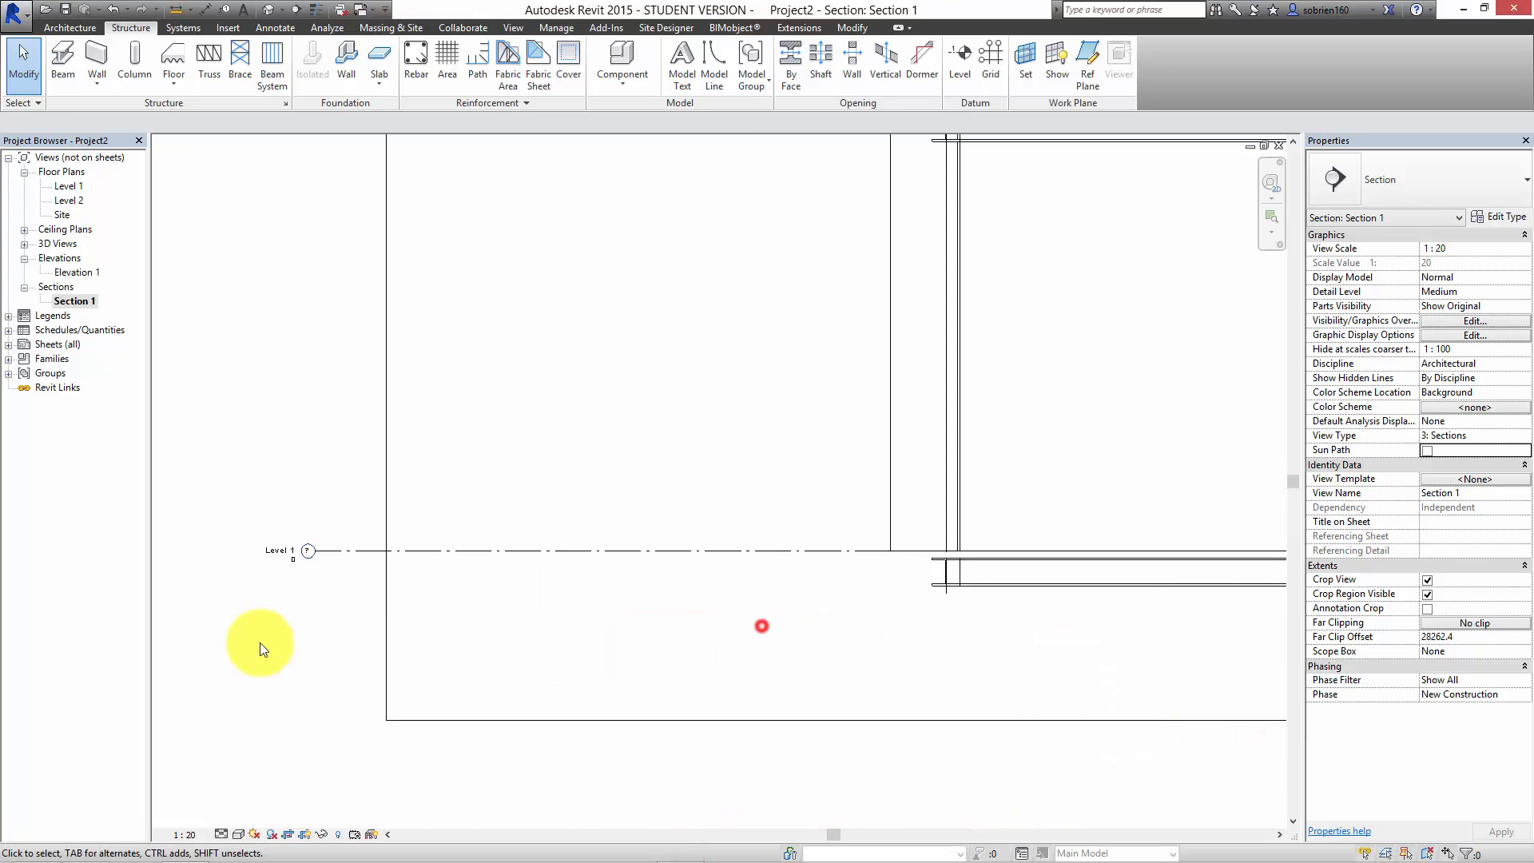
Step: Examine the gap between the Level 1 line and the lowest beams at the base of the outer wall
scroll(296, 553, up, 3)
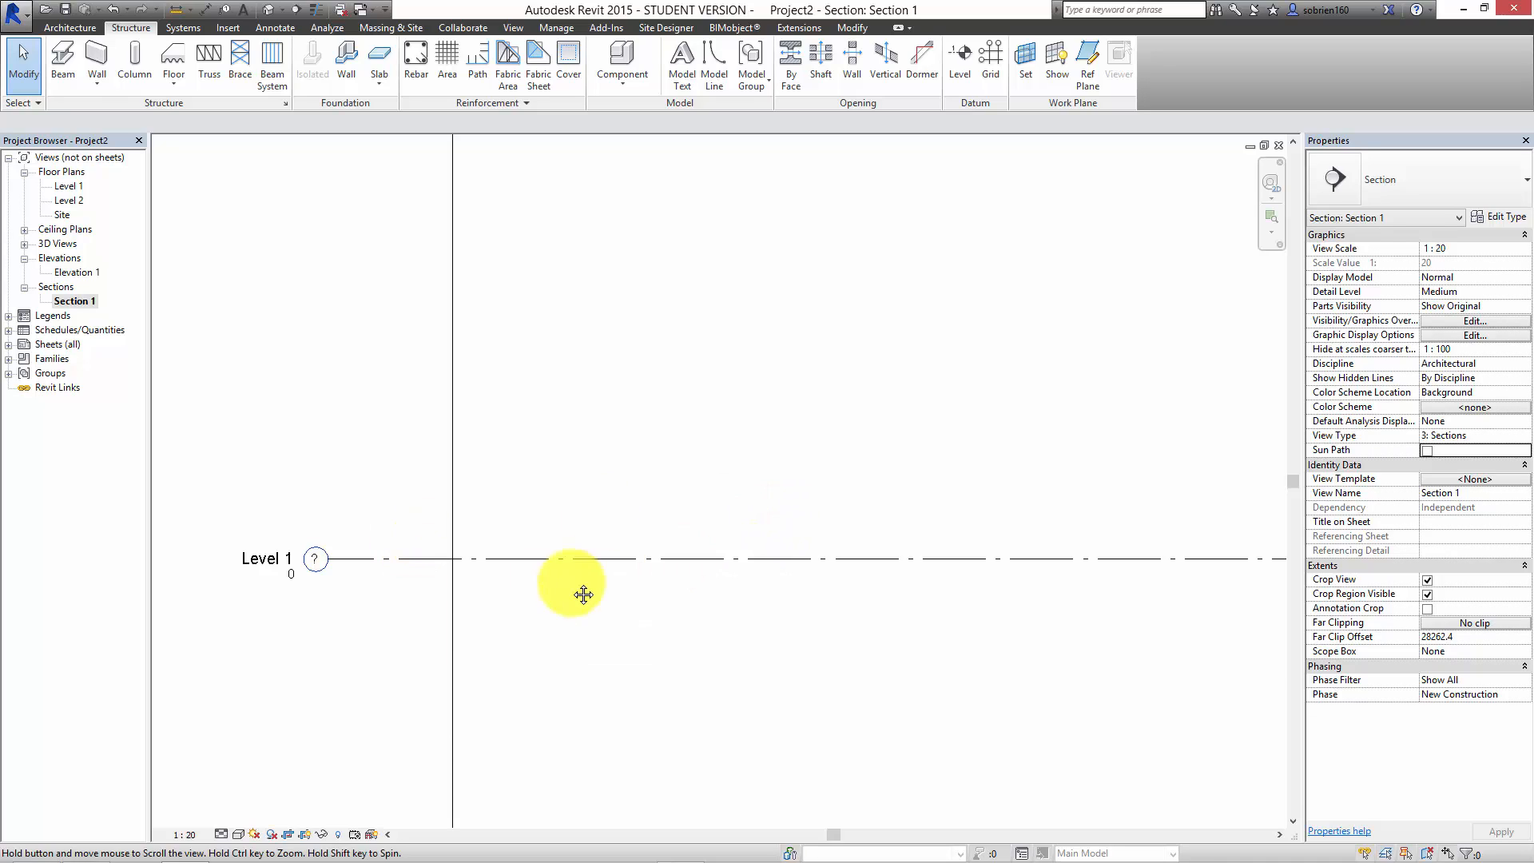
middle_drag(571, 583, 120, 634)
middle_drag(757, 574, 471, 574)
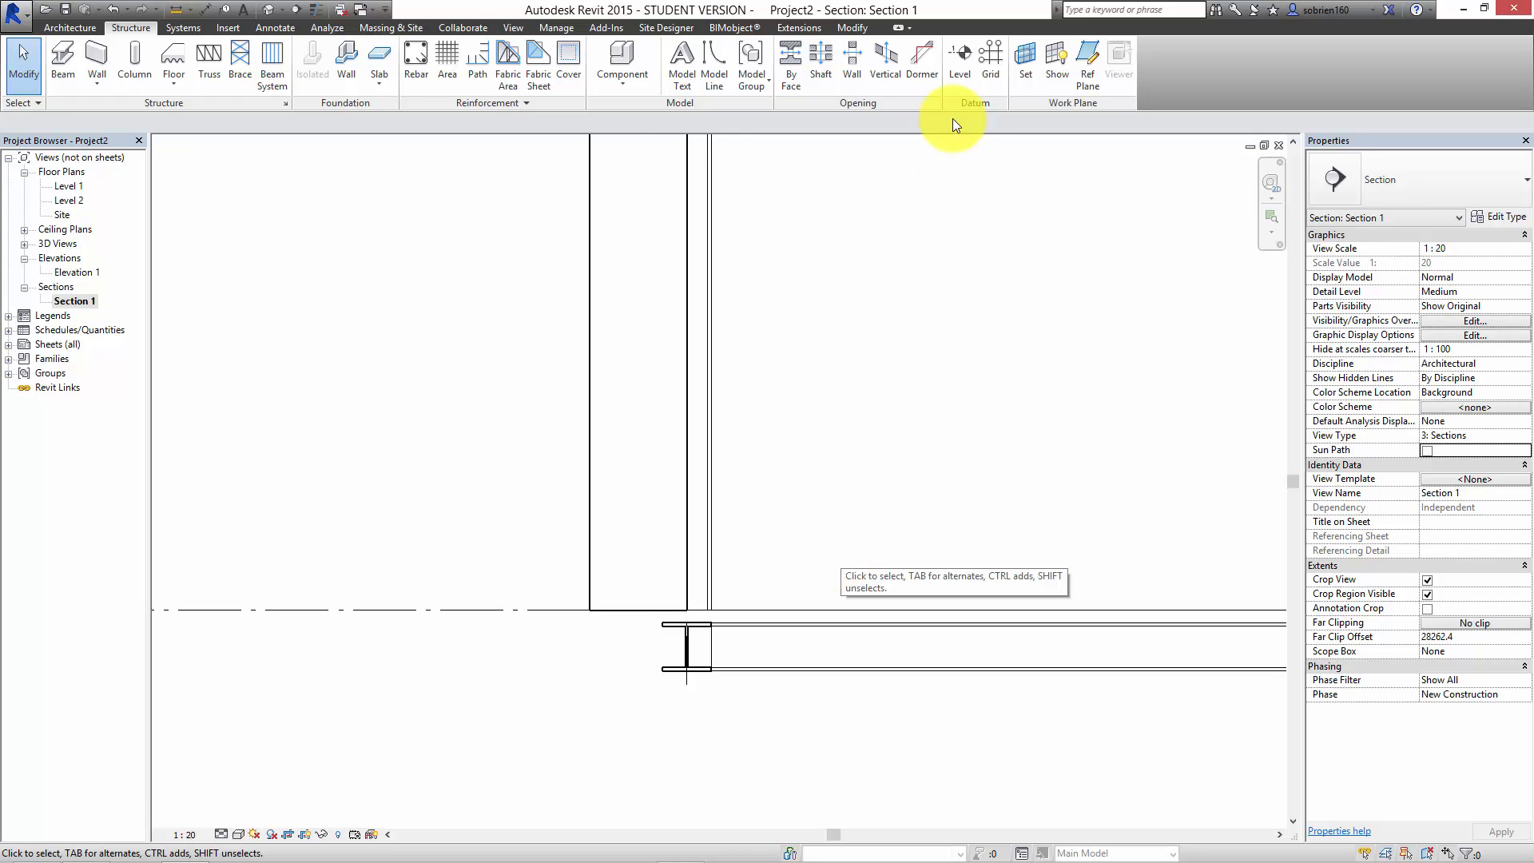
scroll(1045, 394, down, 4)
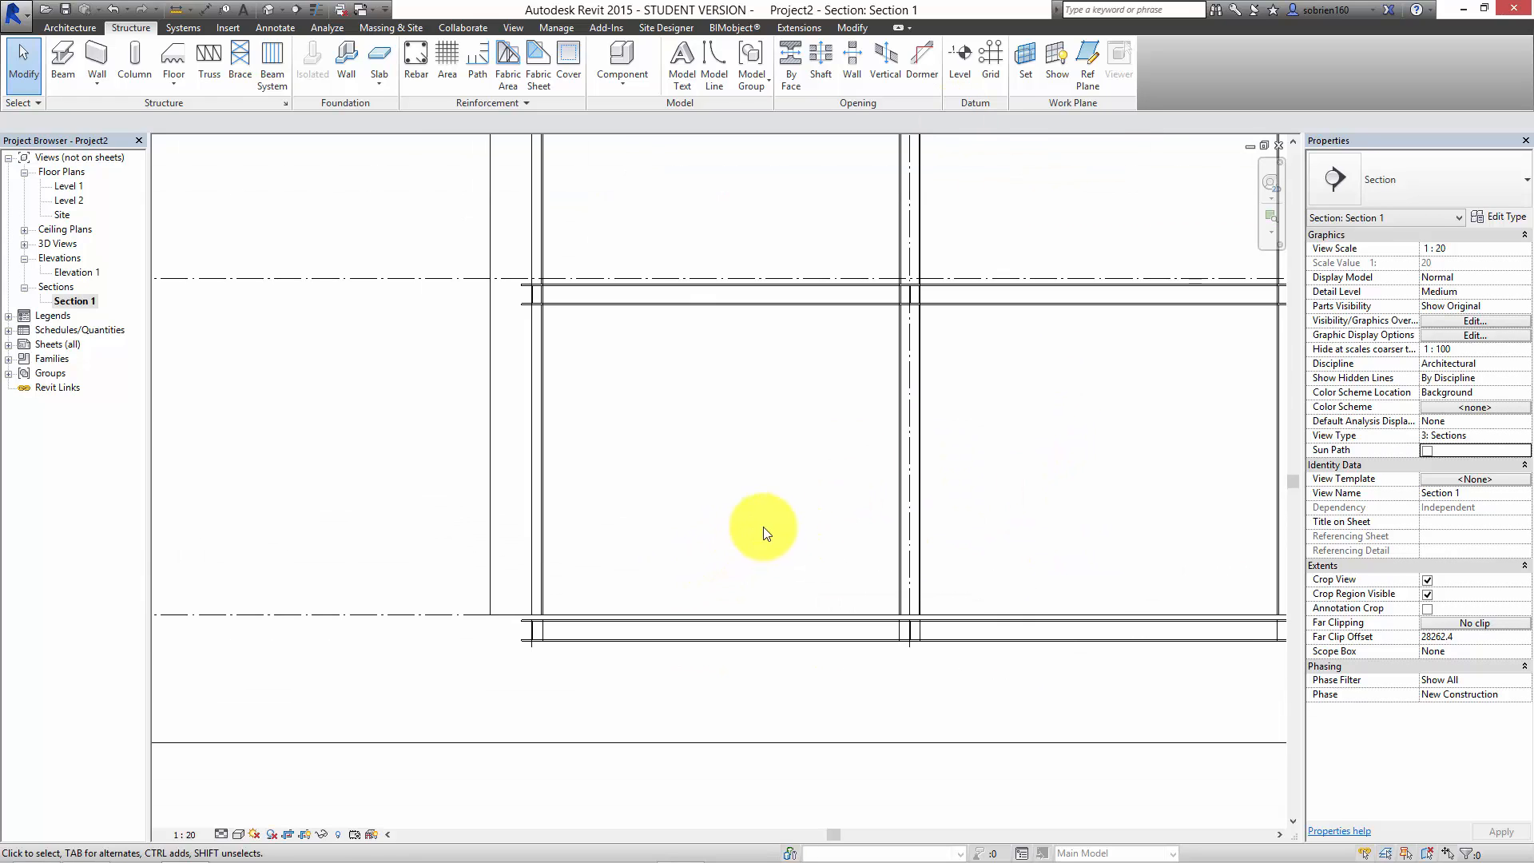
middle_drag(764, 534, 575, 627)
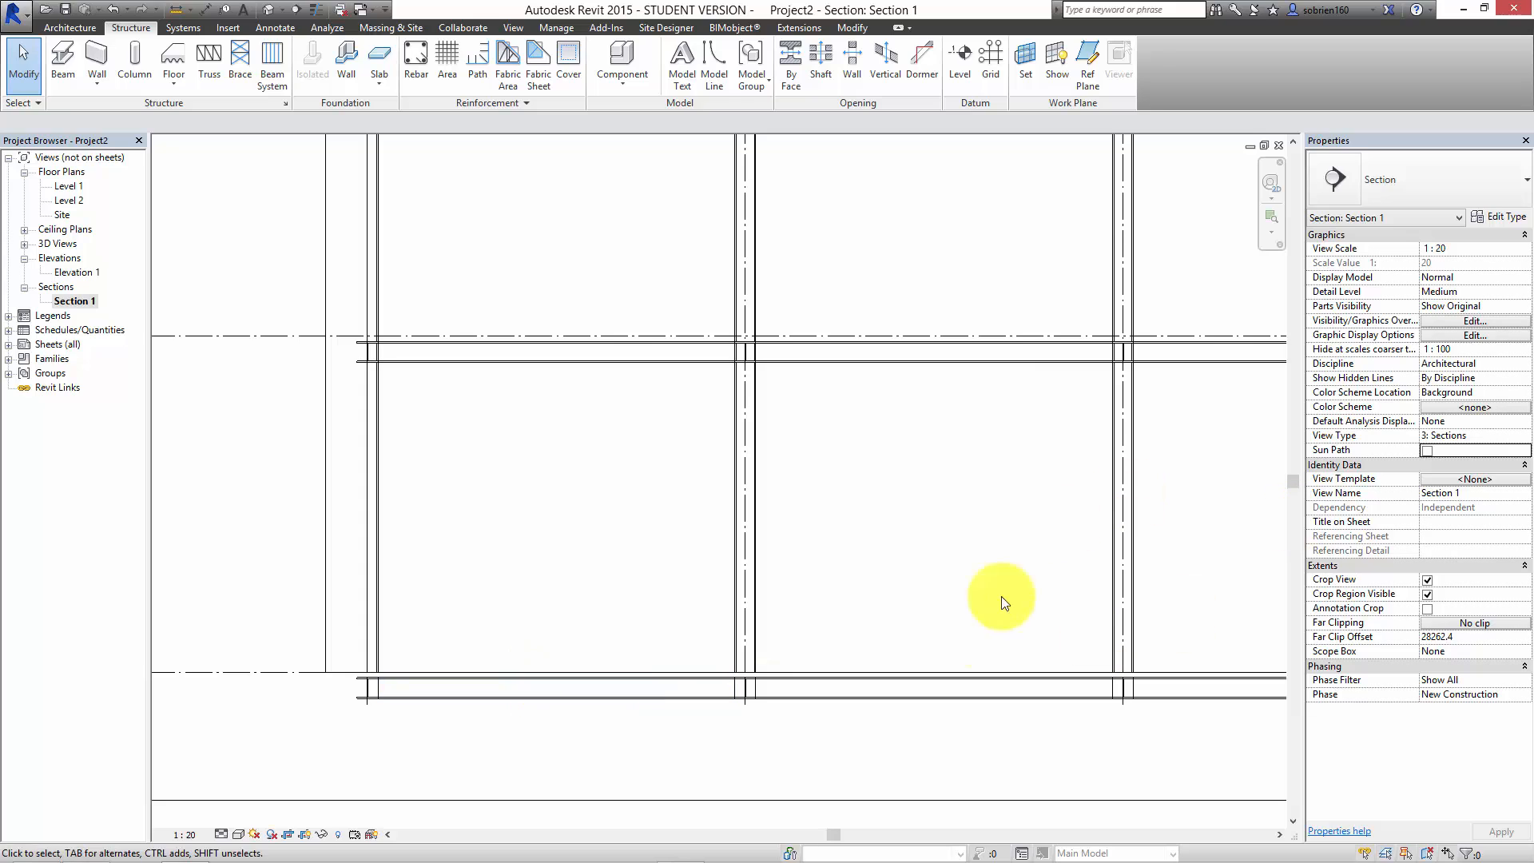
scroll(1030, 536, down, 2)
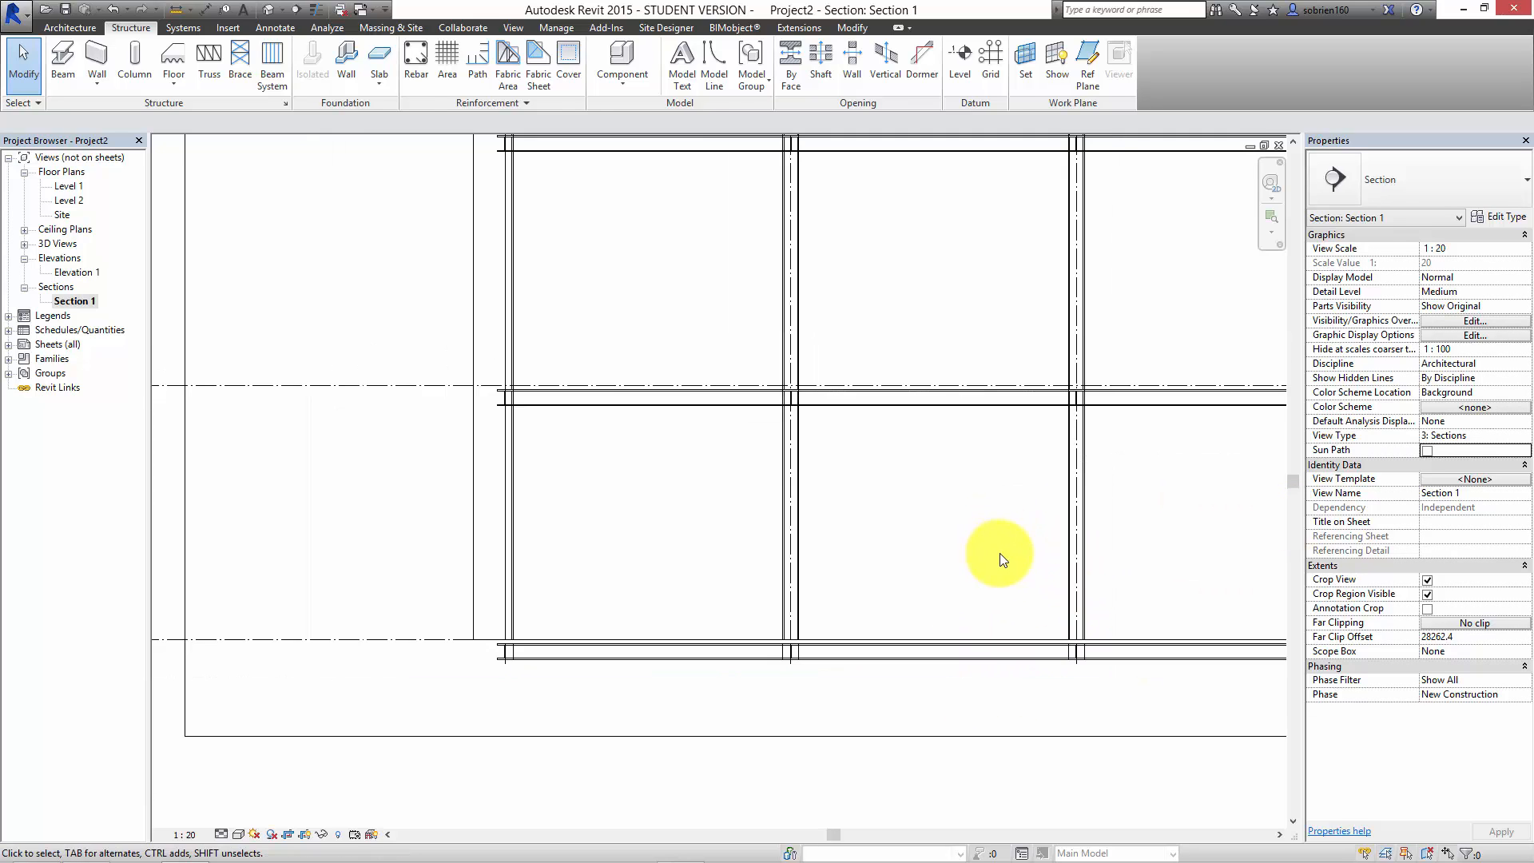
scroll(943, 536, down, 3)
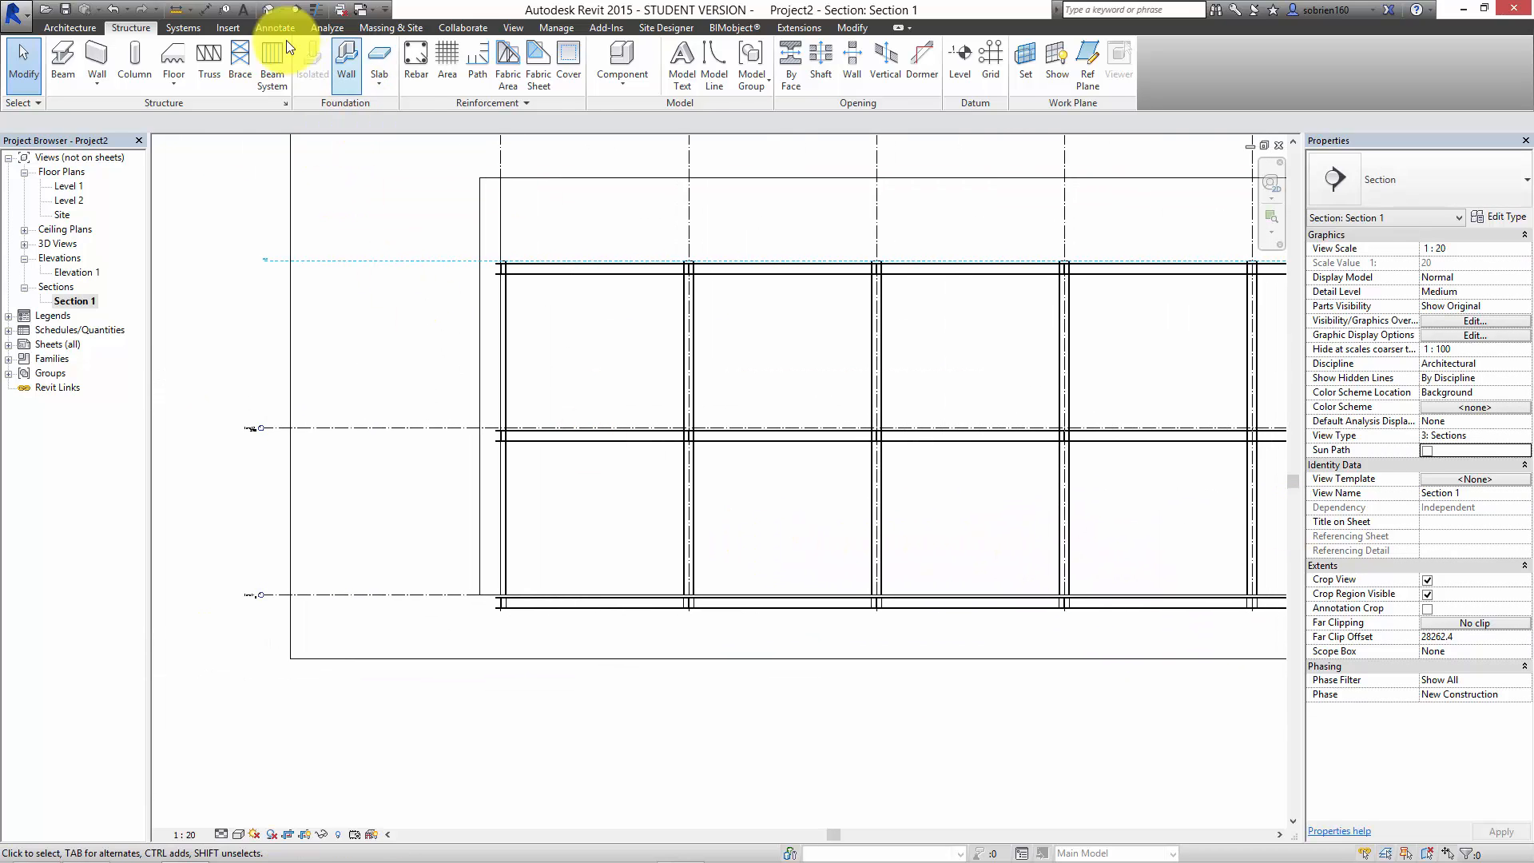
Step: Open the default 3D view with the empty area beside the building in sight
click(263, 11)
scroll(775, 550, down, 5)
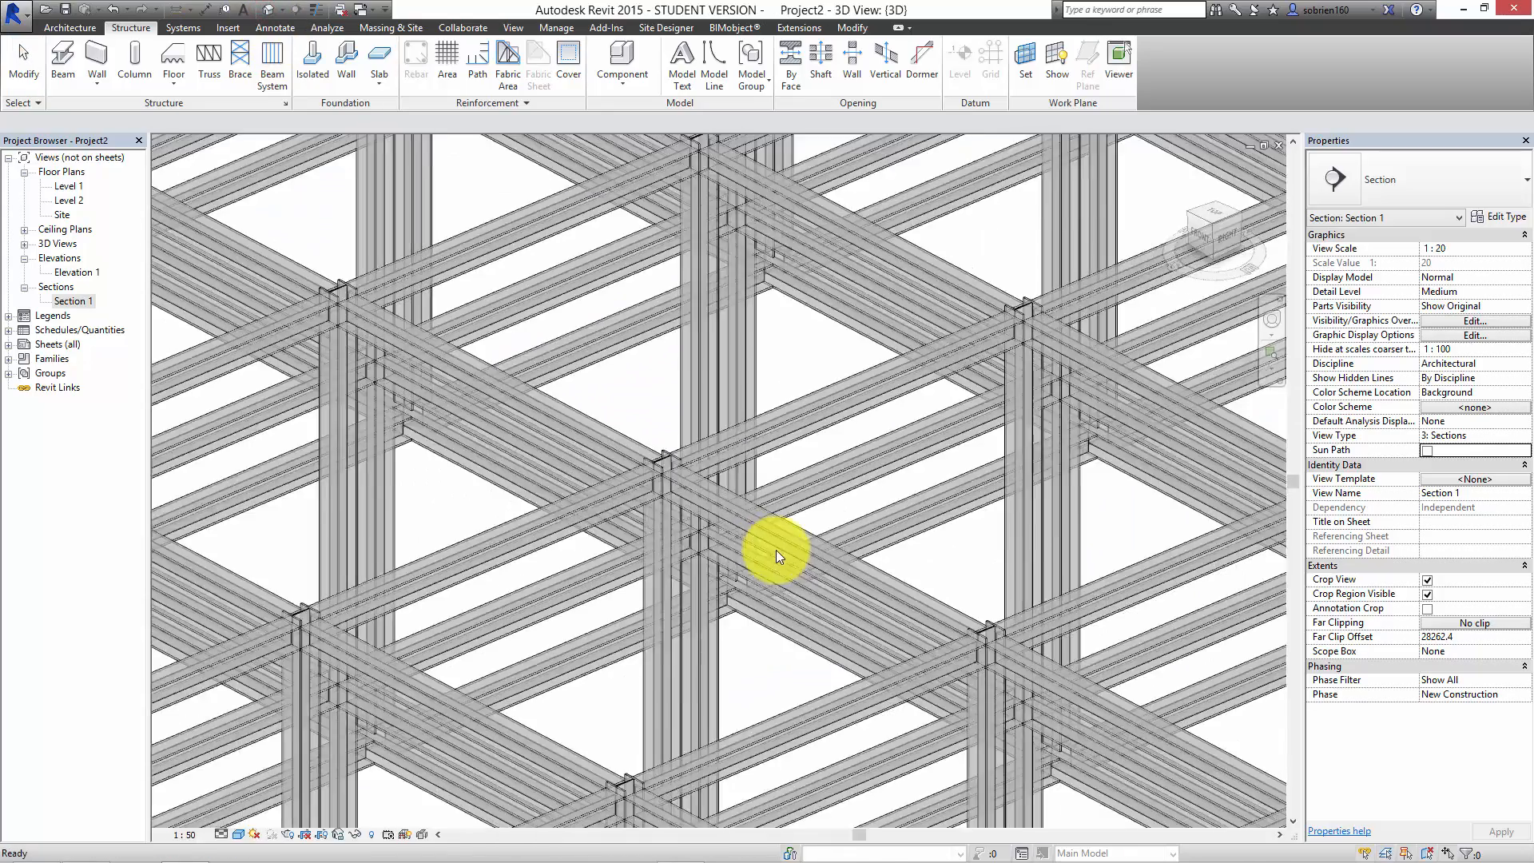
scroll(727, 613, down, 3)
middle_drag(637, 632, 1191, 399)
middle_drag(855, 549, 836, 541)
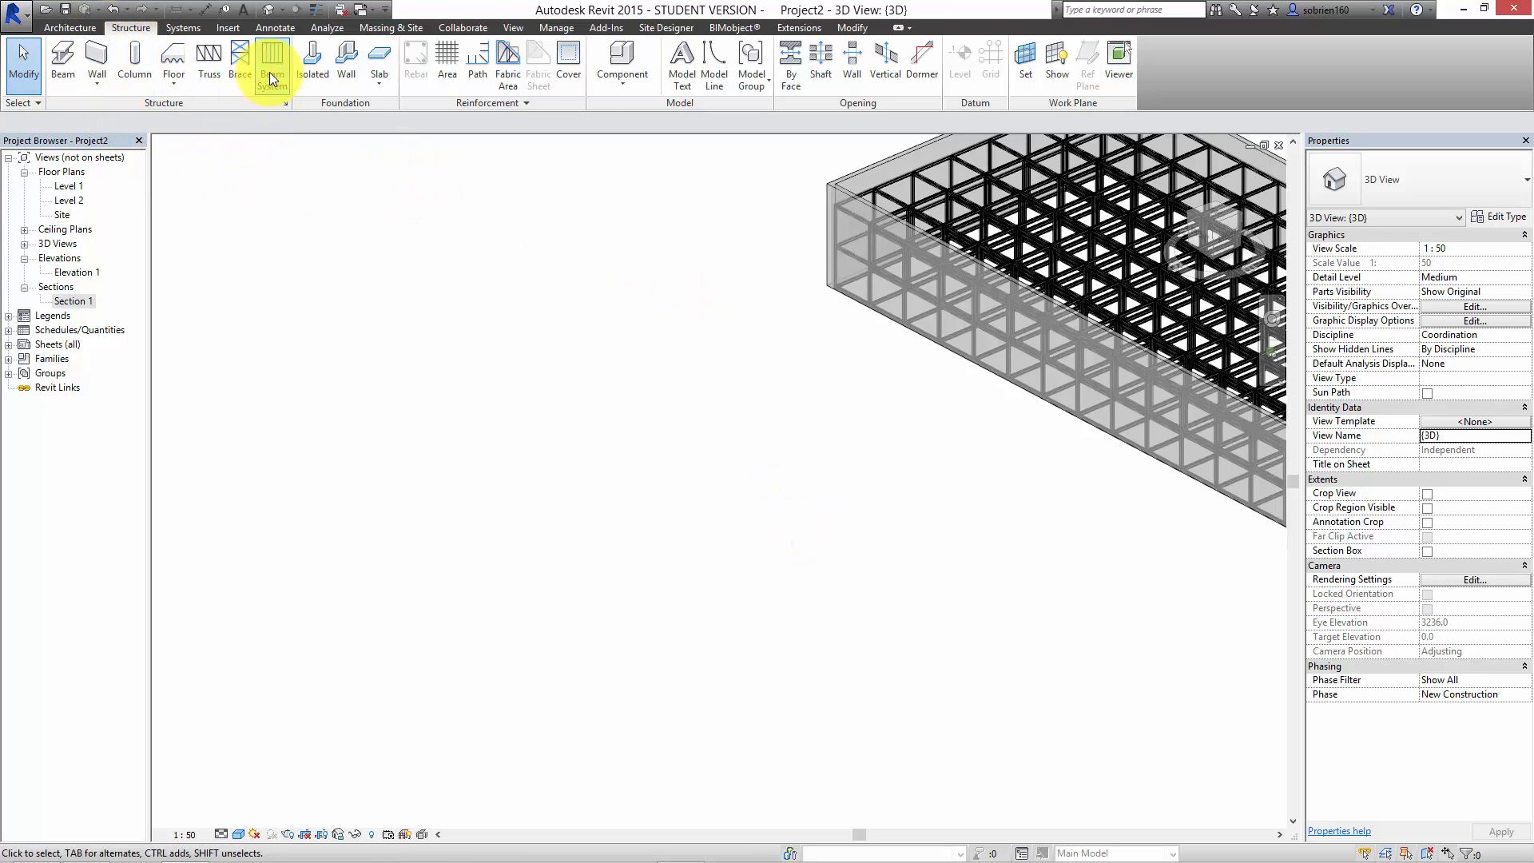
Step: Draw two separate 140x300mm Glulam beams on Level 1 beside the building, about 26000 mm and 30300 mm long
click(63, 60)
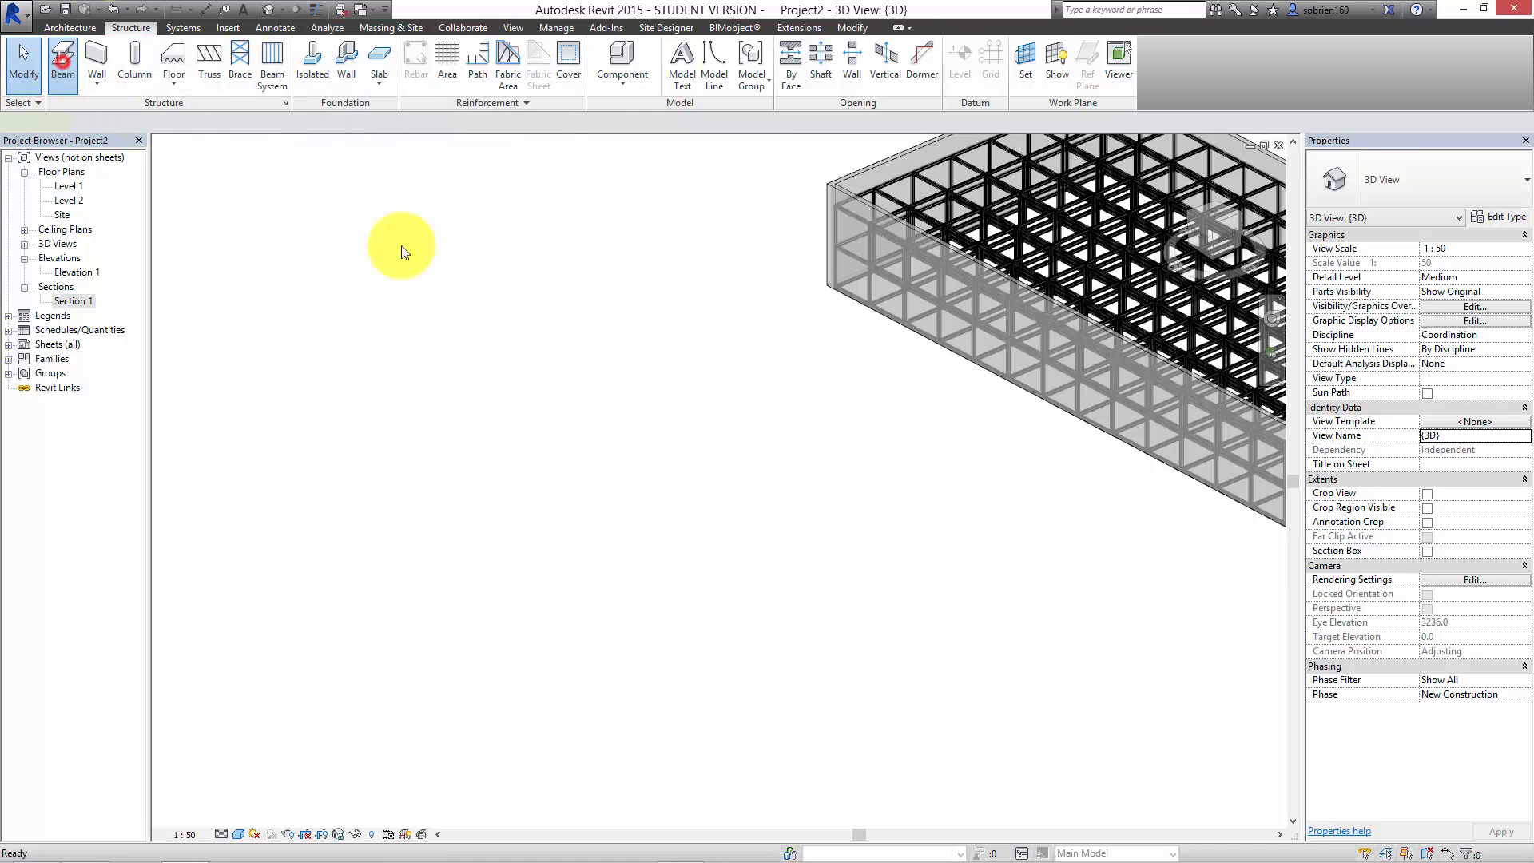
click(290, 507)
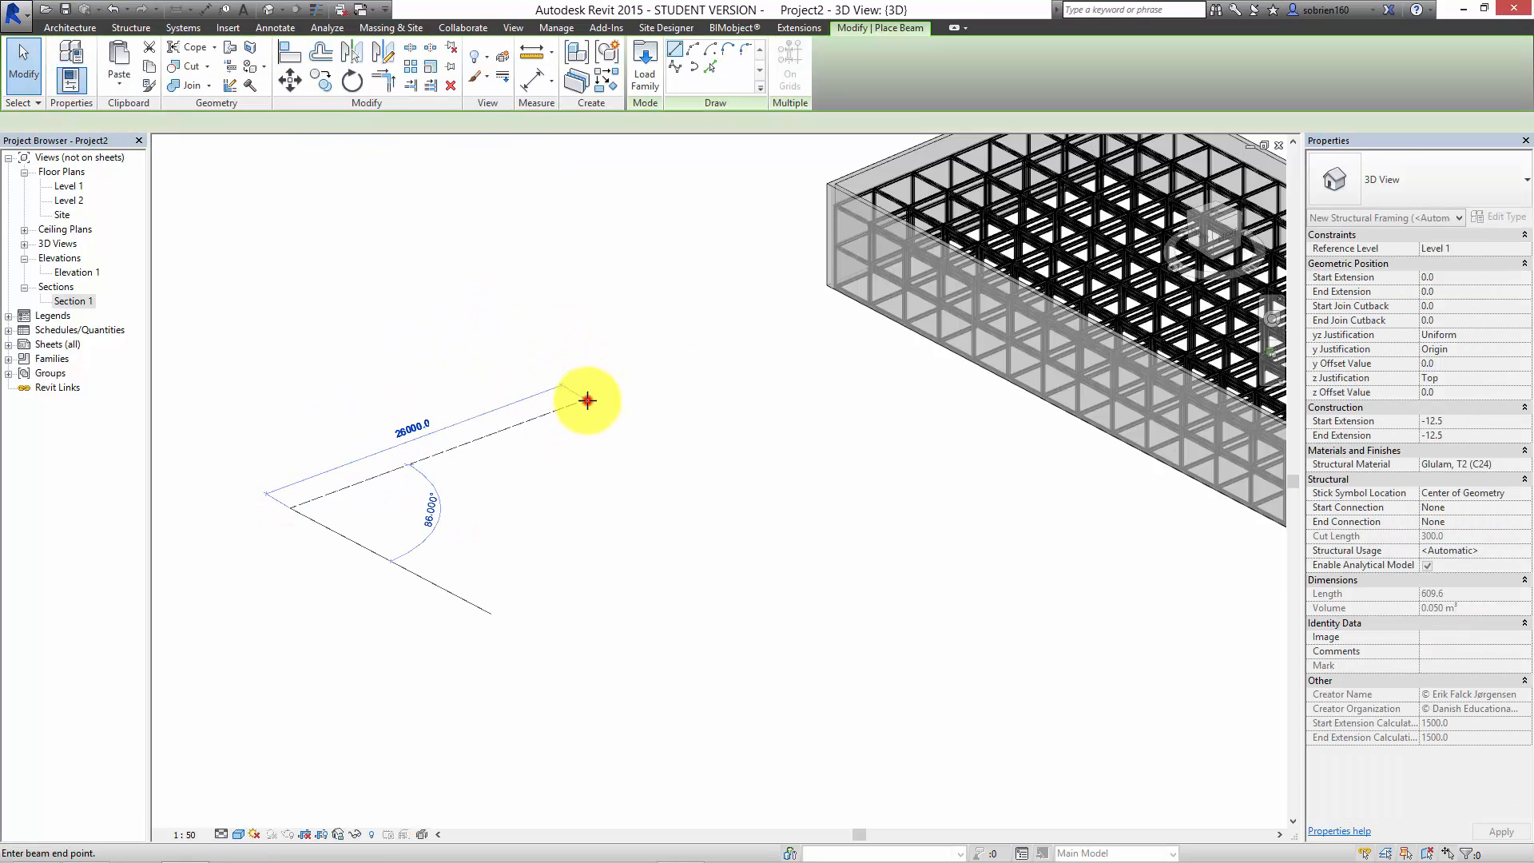
click(589, 402)
click(376, 601)
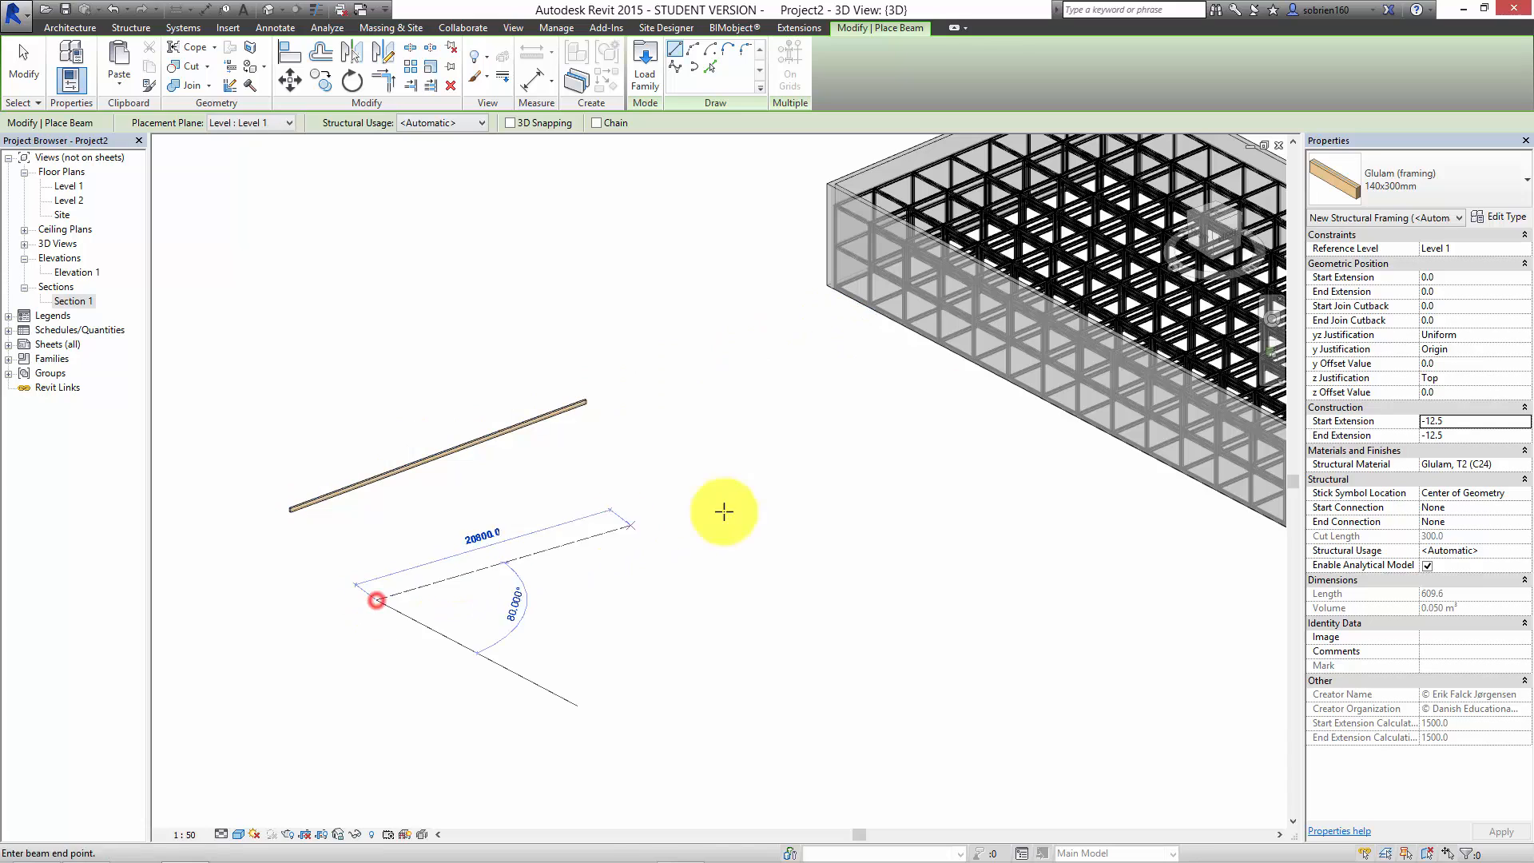
click(781, 527)
key(Escape)
key(Escape)
Step: Set the End Level Offset of the longer glulam beam to 3000 mm and raise it further to 9000 mm
scroll(708, 525, up, 2)
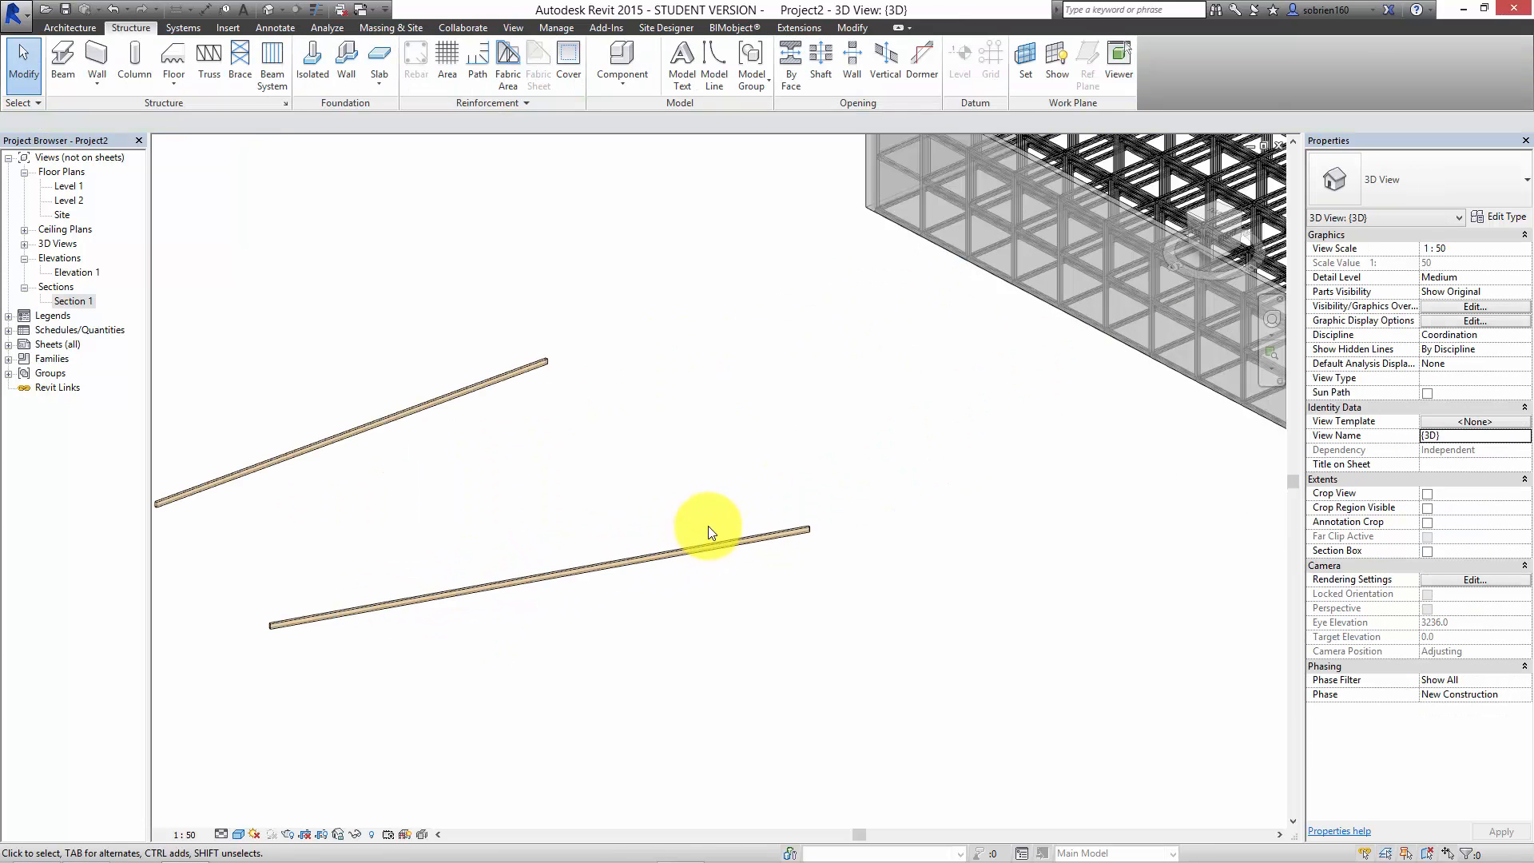
click(758, 531)
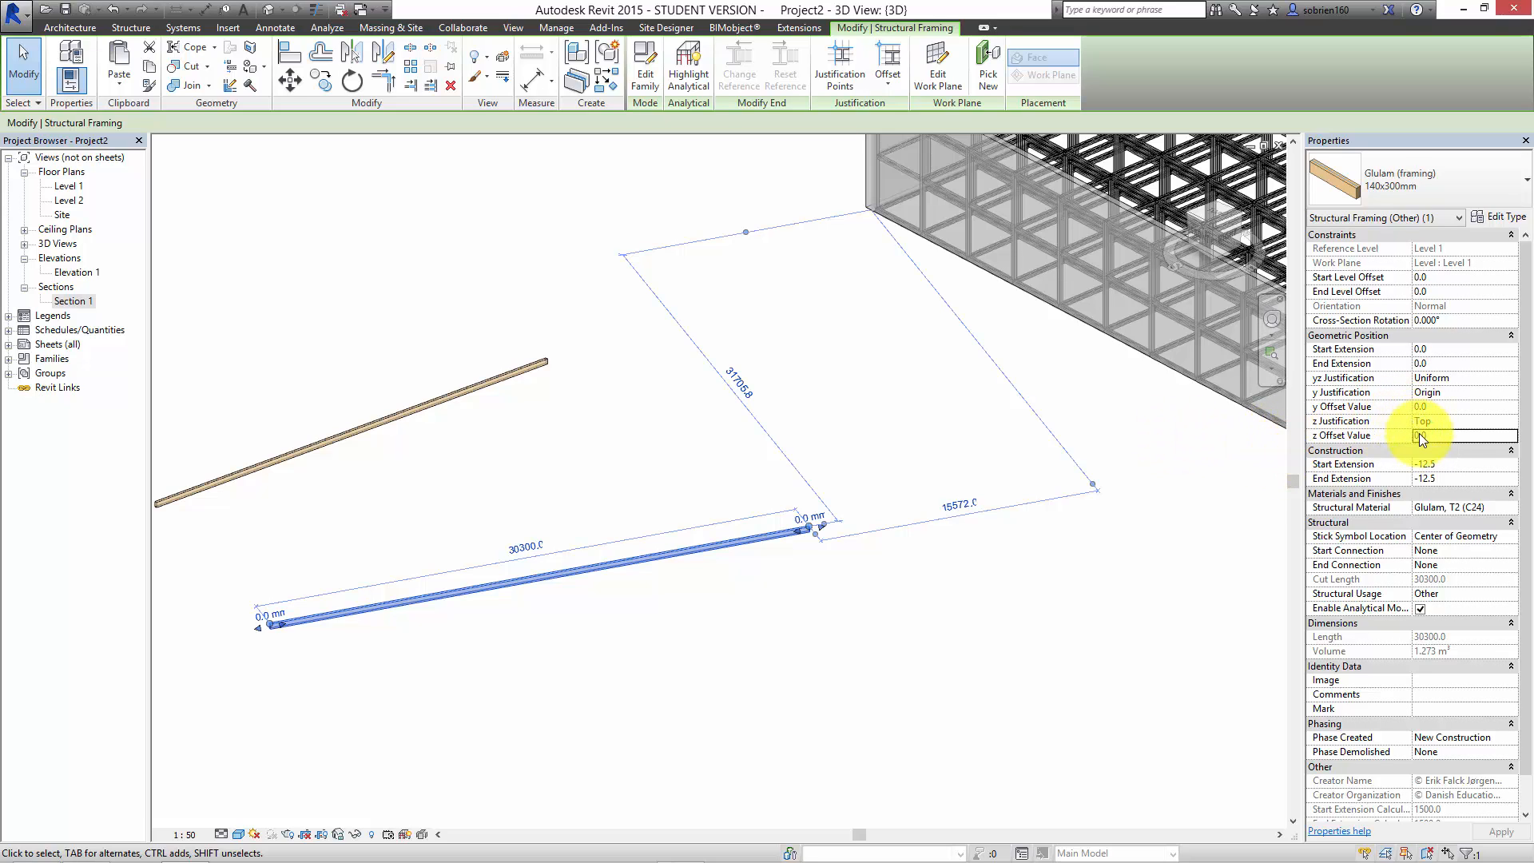
click(1439, 292)
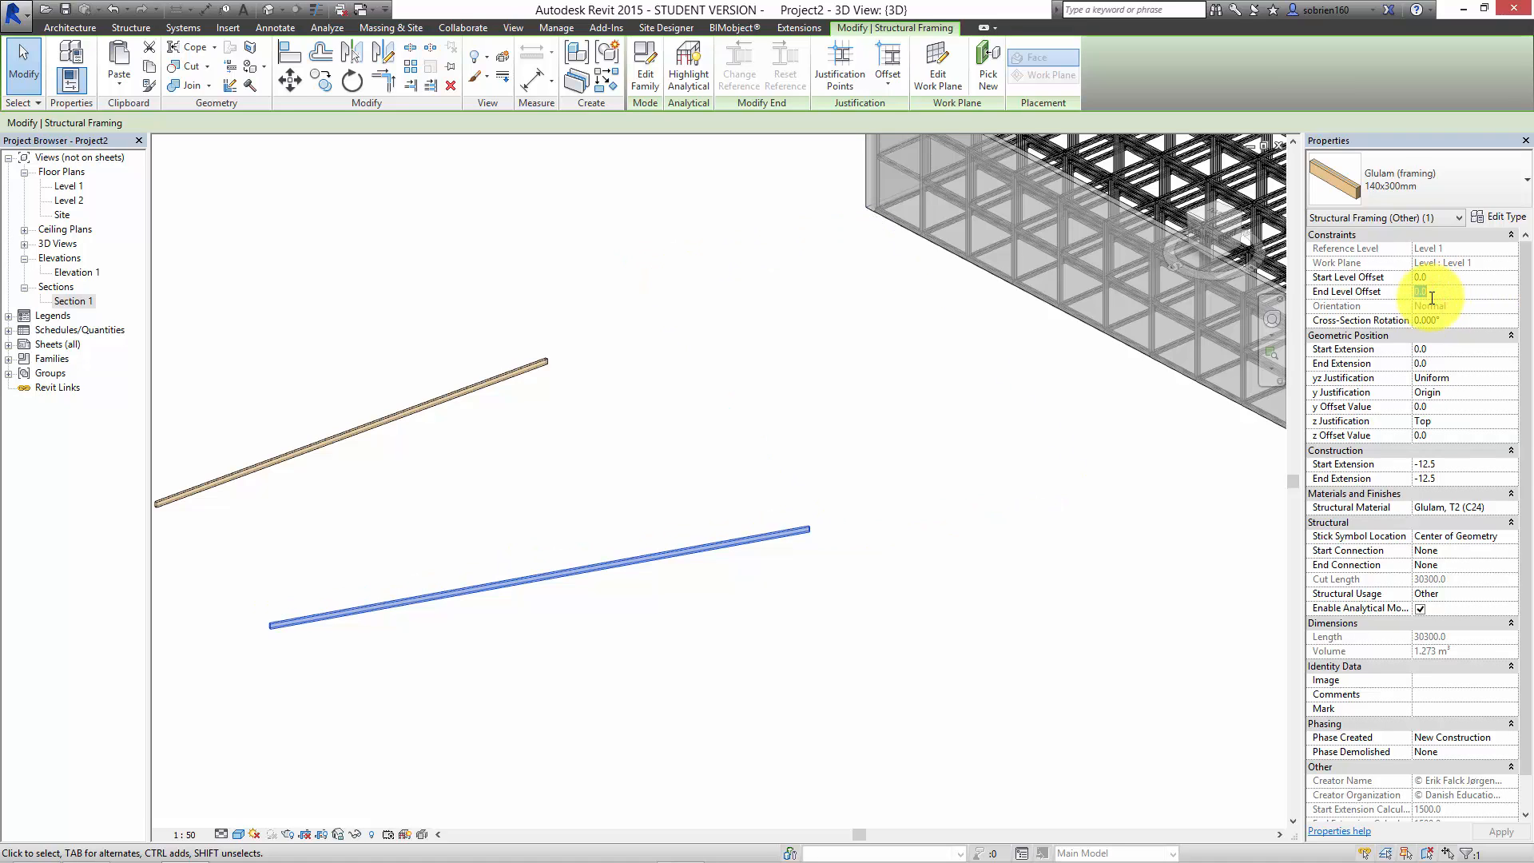
key(Return)
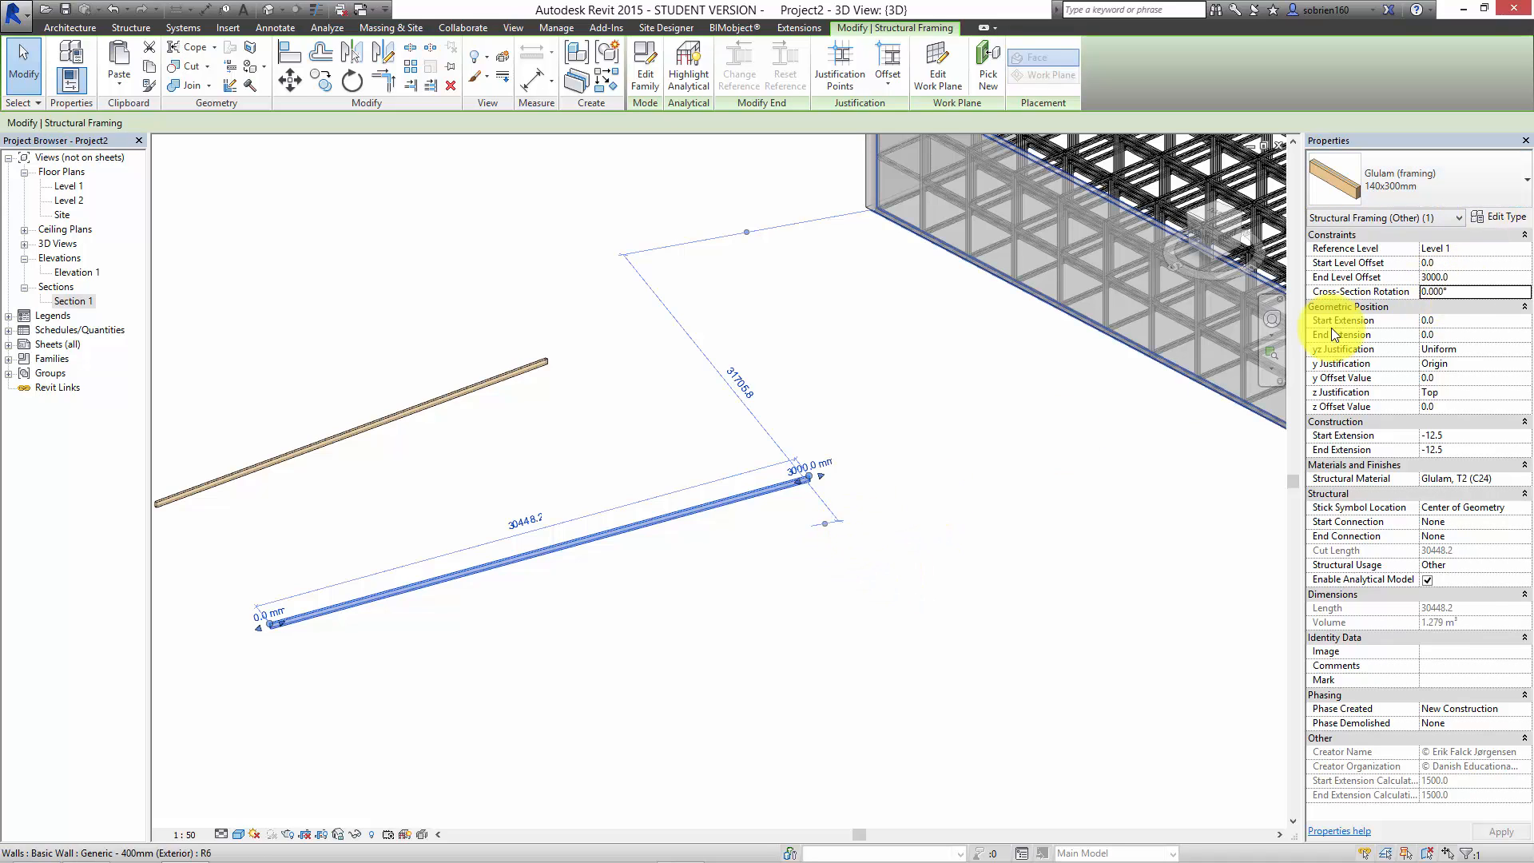
click(1461, 279)
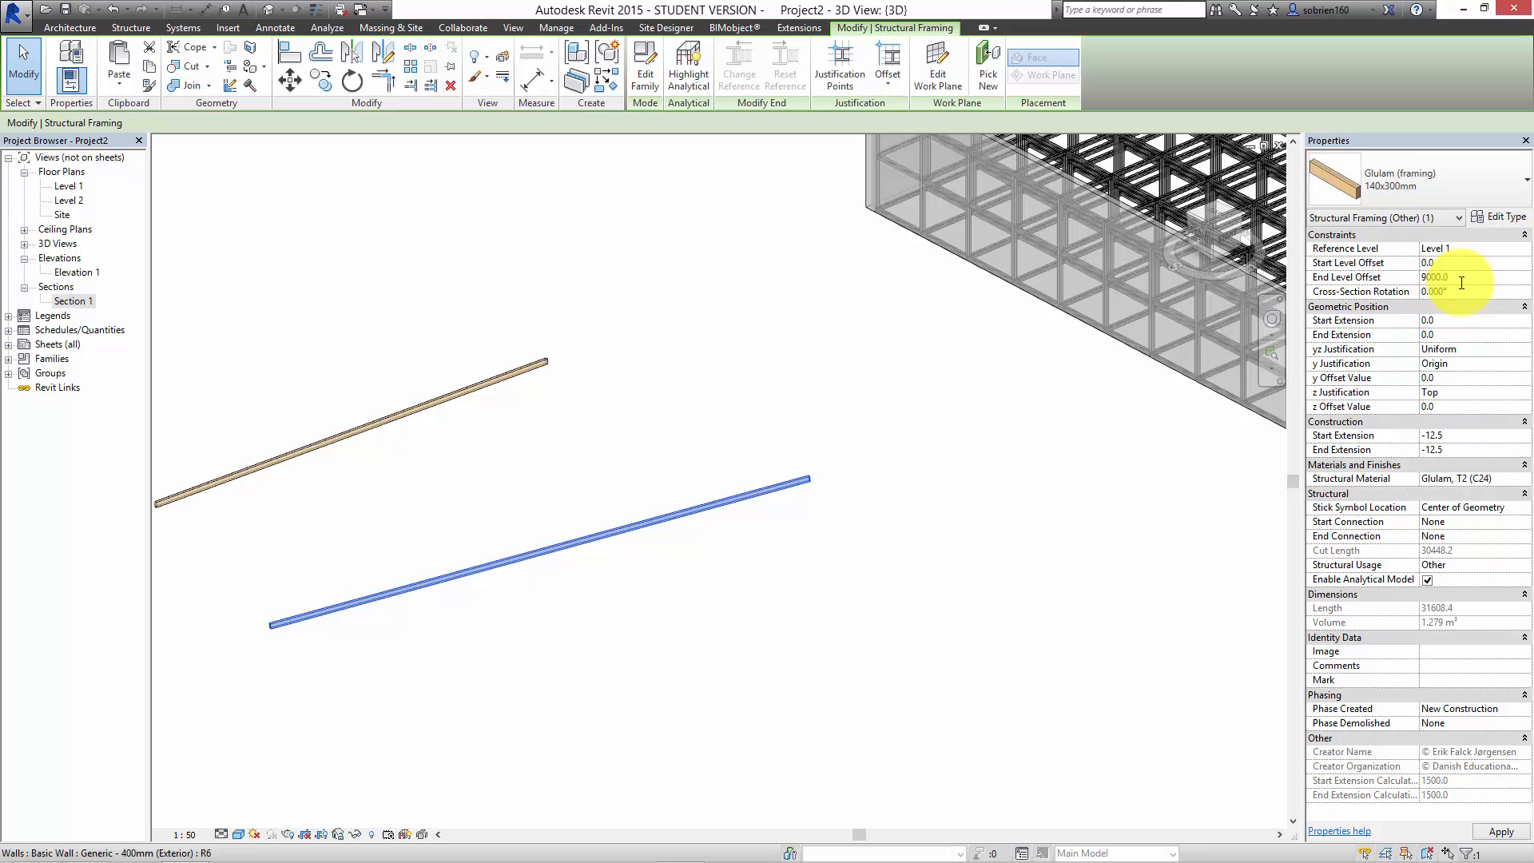
click(906, 588)
Step: Change the Start Level Offset of the shorter glulam beam and clear the selection
shift+middle_drag(685, 610, 745, 659)
click(770, 673)
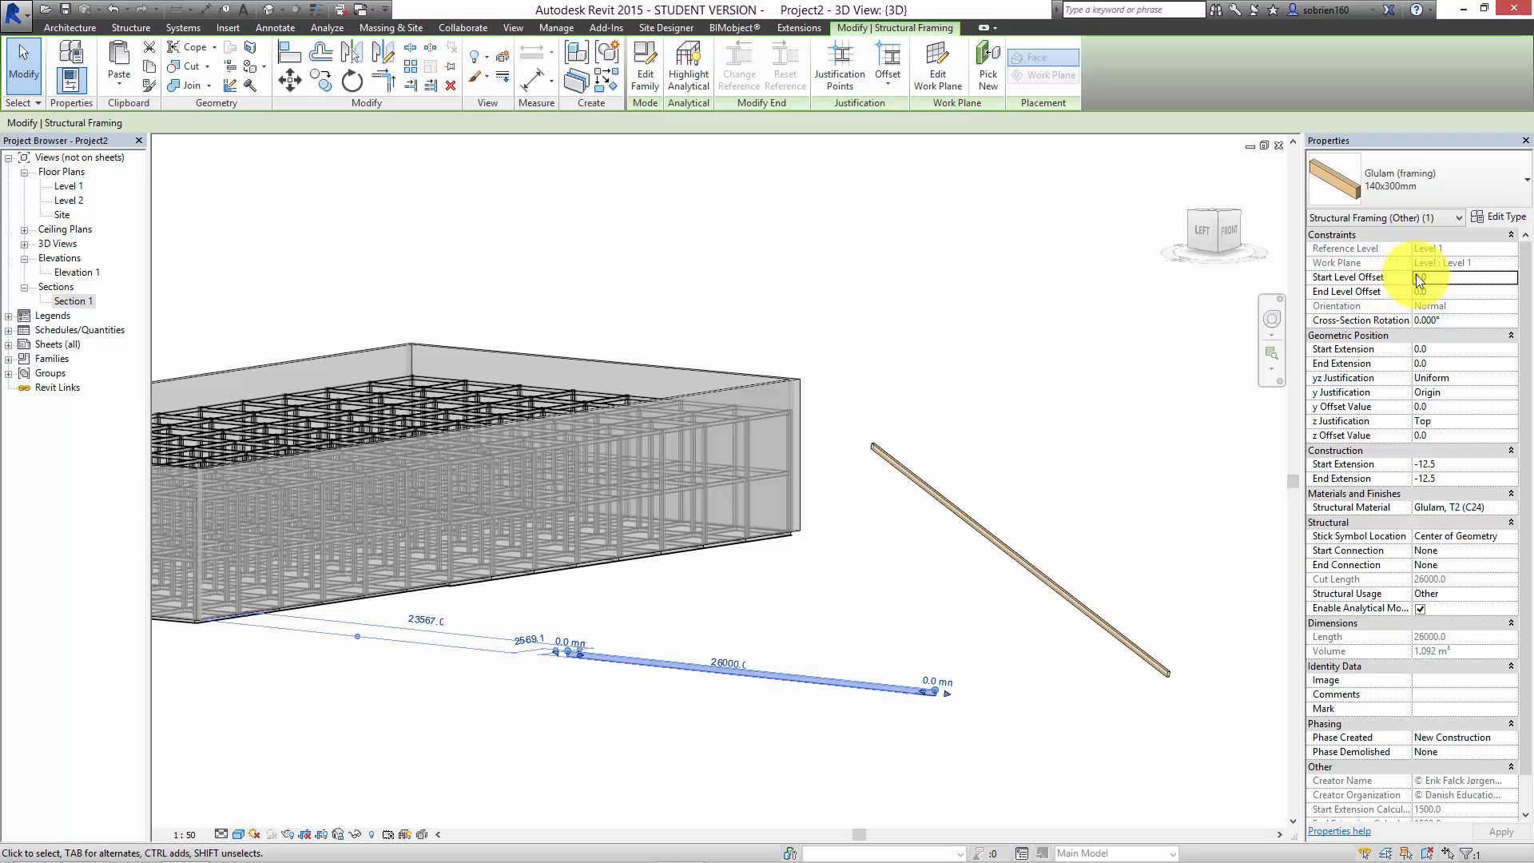
click(1416, 275)
text(6)
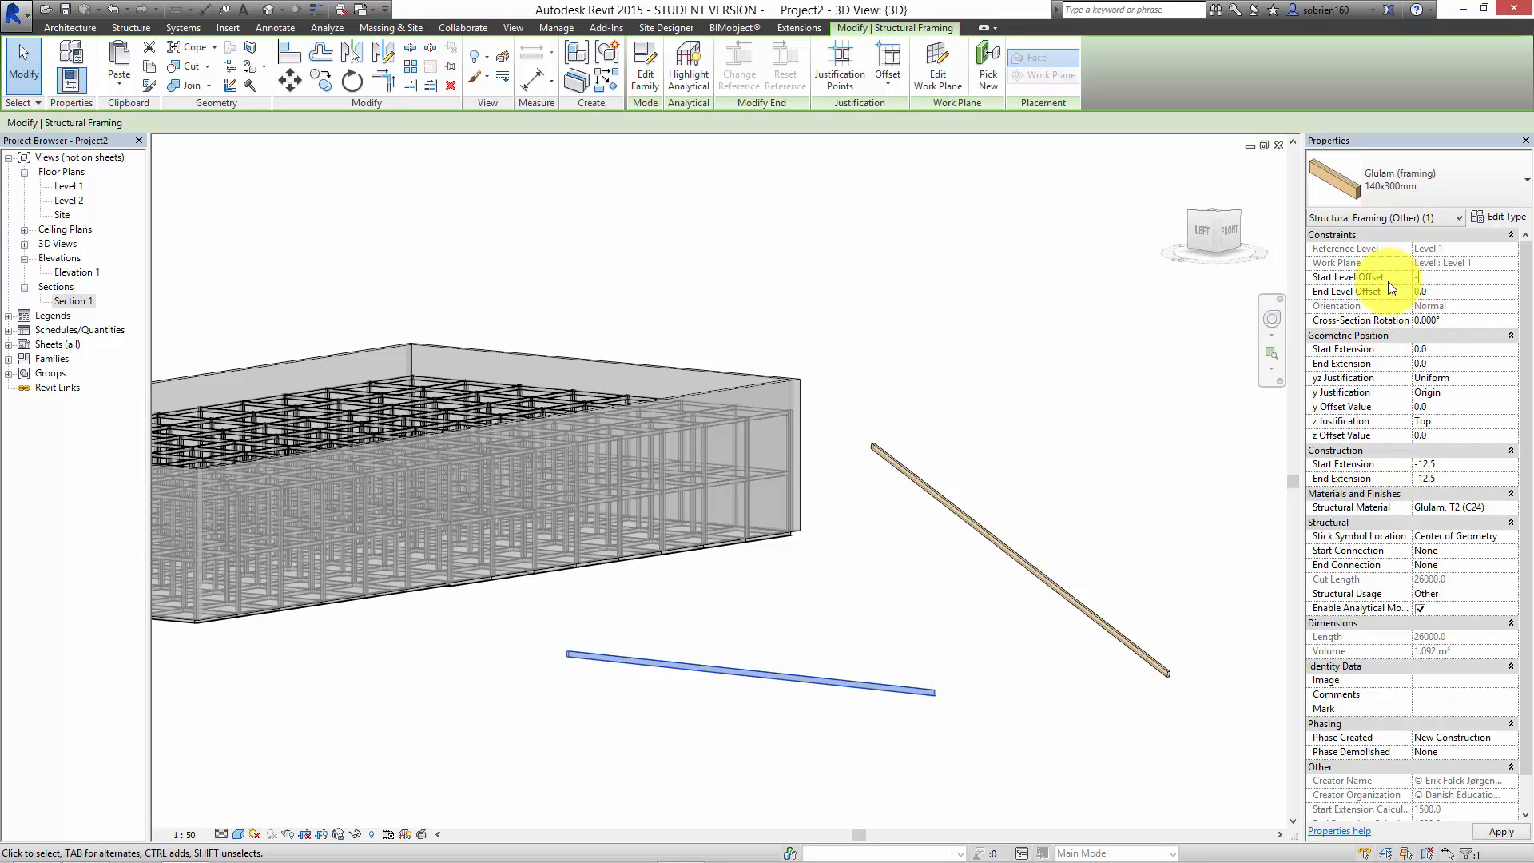
key(Return)
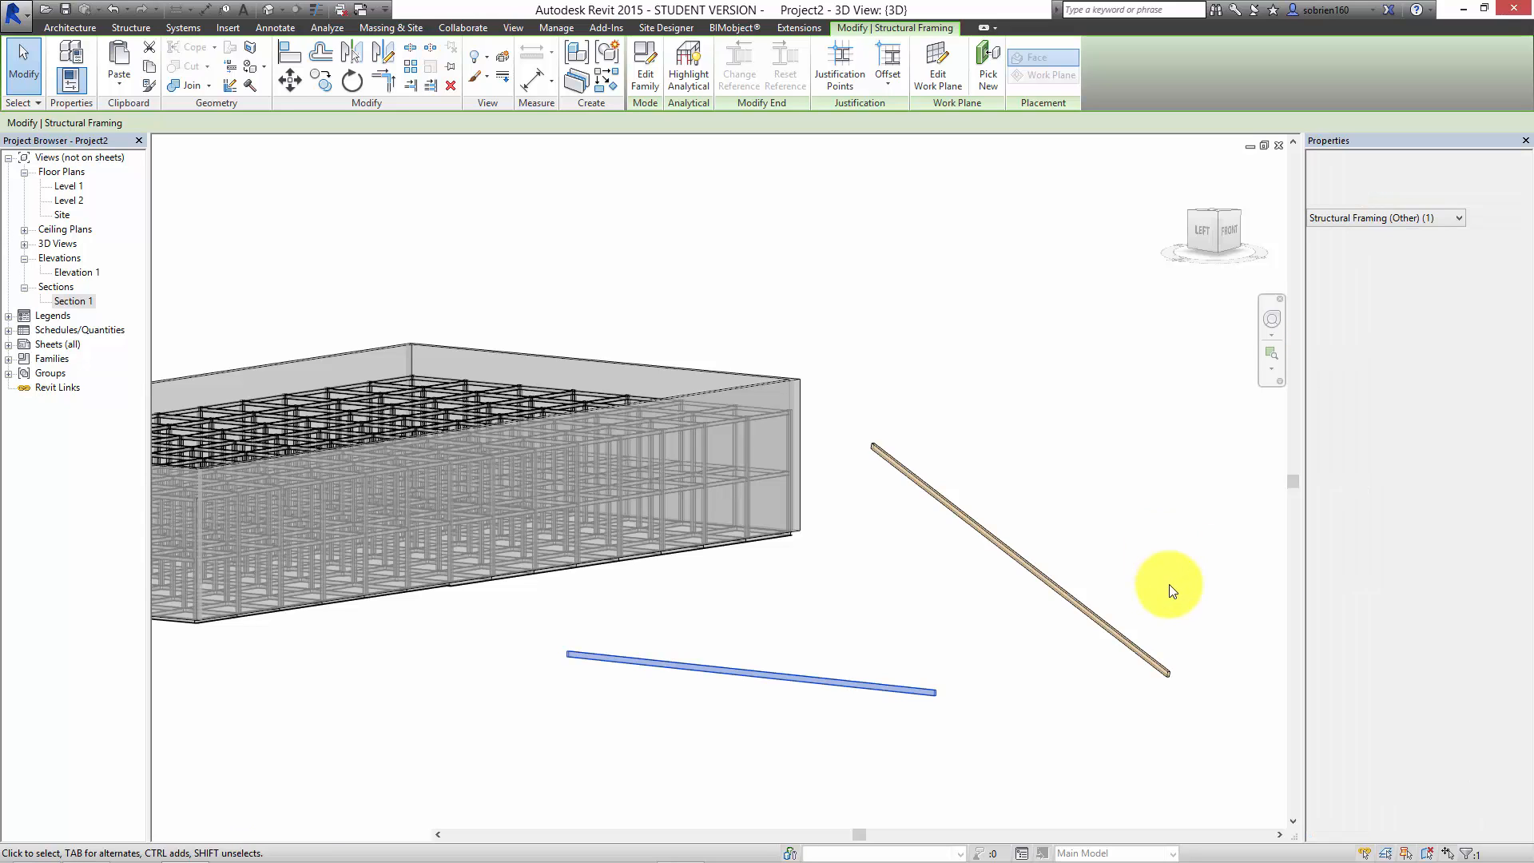
click(1167, 573)
shift+middle_drag(982, 694, 1062, 750)
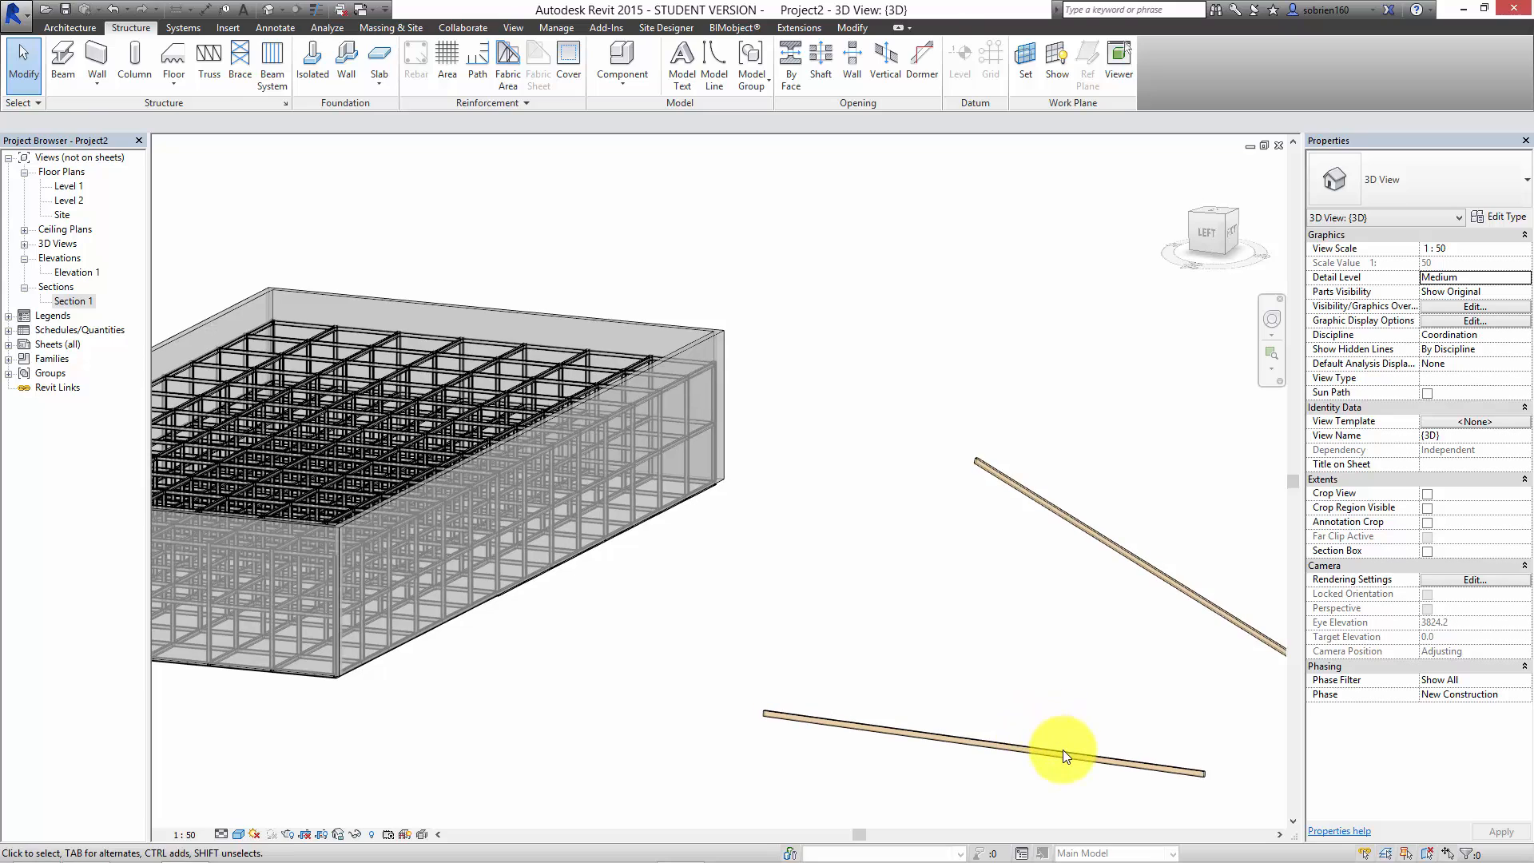
Step: Set the Start Level Offset of the shorter glulam beam to -6000 mm and clear the selection
click(1063, 749)
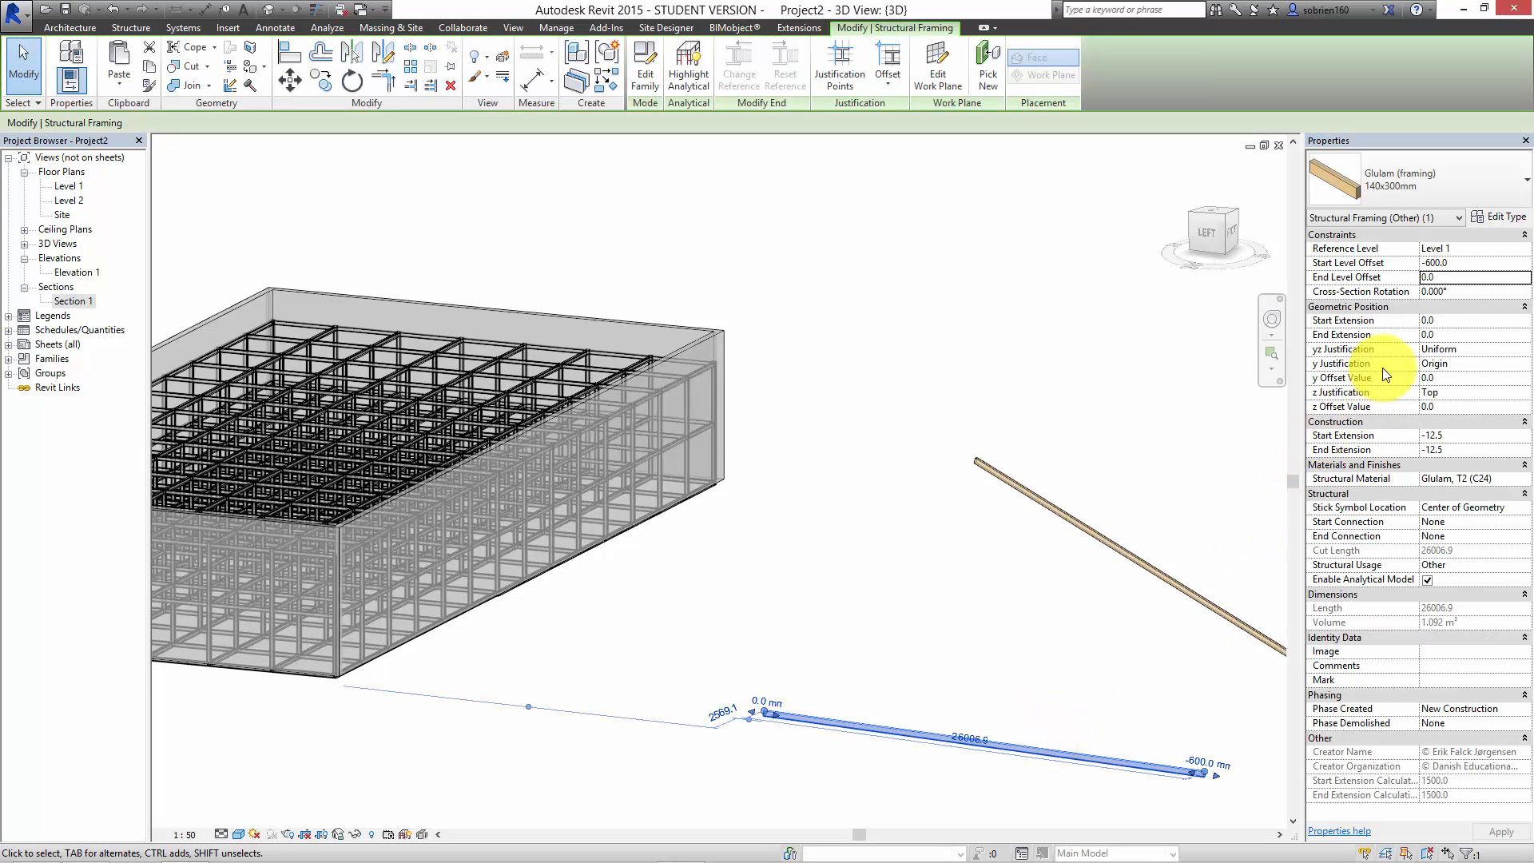
click(1454, 262)
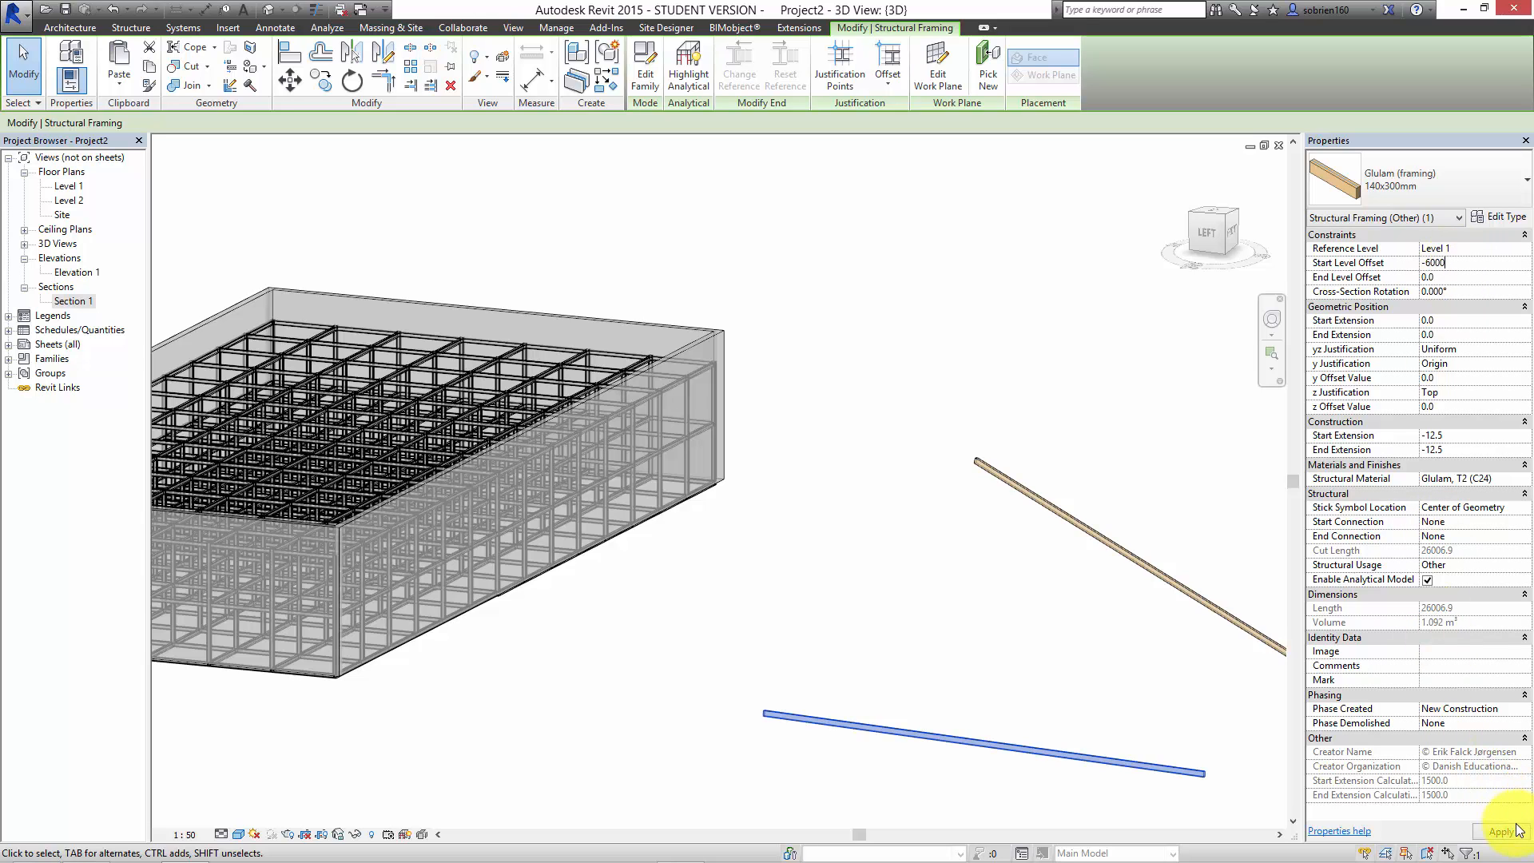
click(1118, 713)
shift+middle_drag(965, 555, 927, 559)
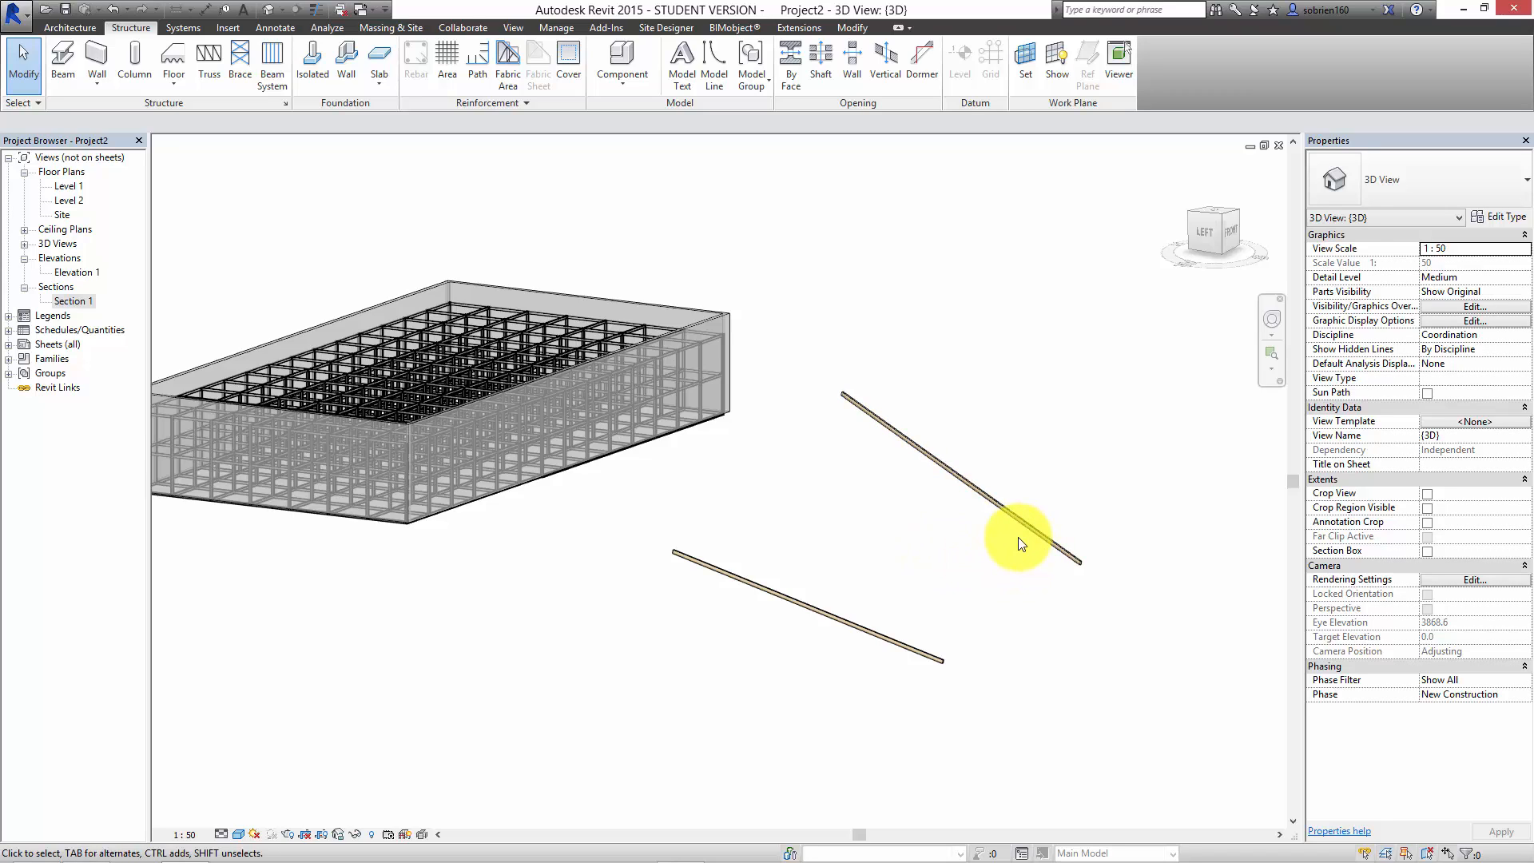
click(1072, 417)
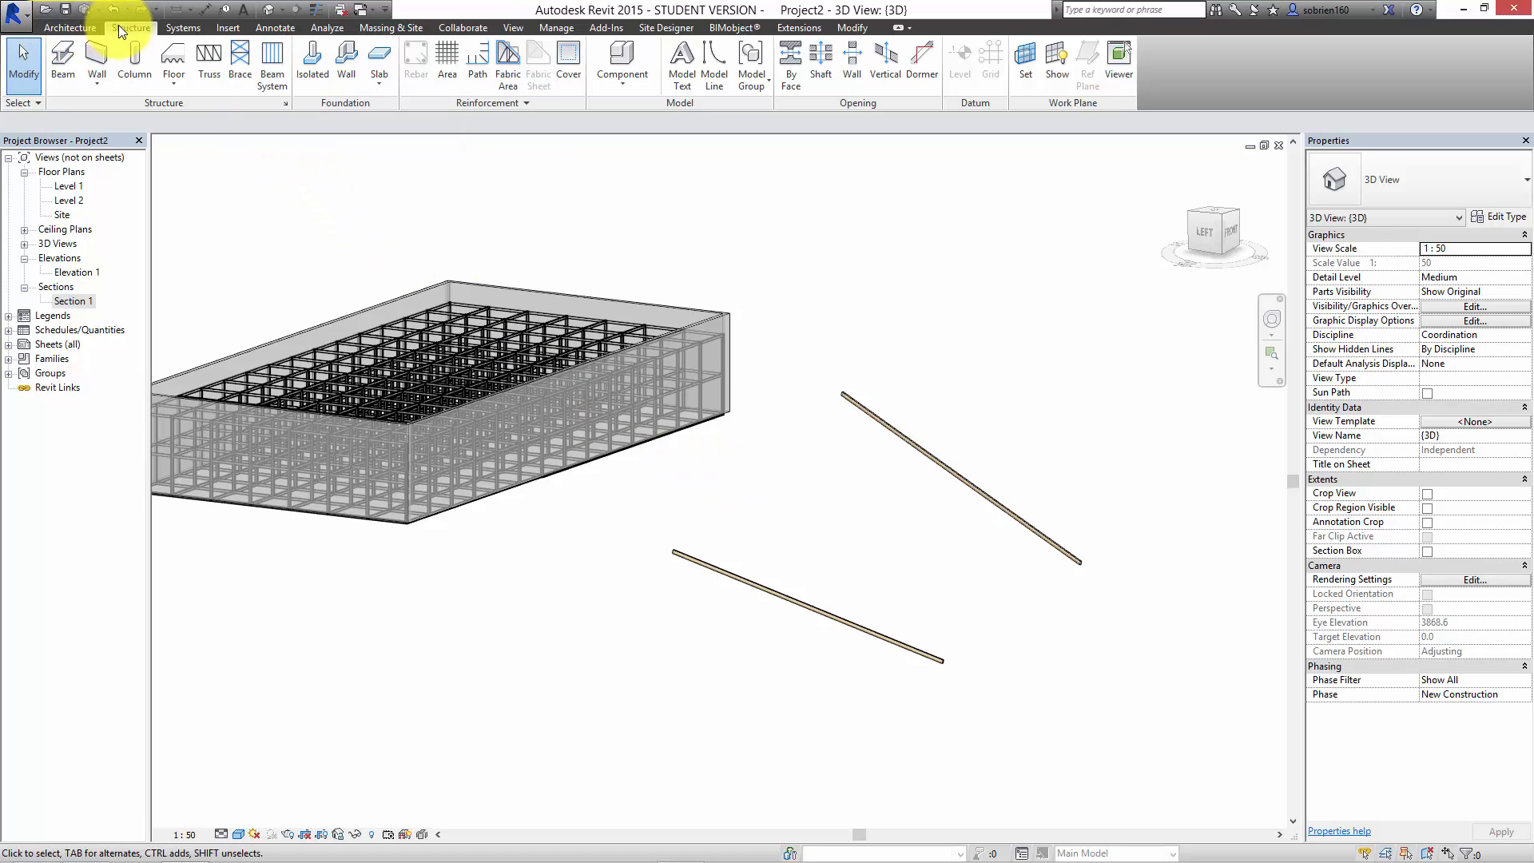
Step: Start a beam system with the two sloping glulam beams as picked supports and enable its 3D option
click(277, 66)
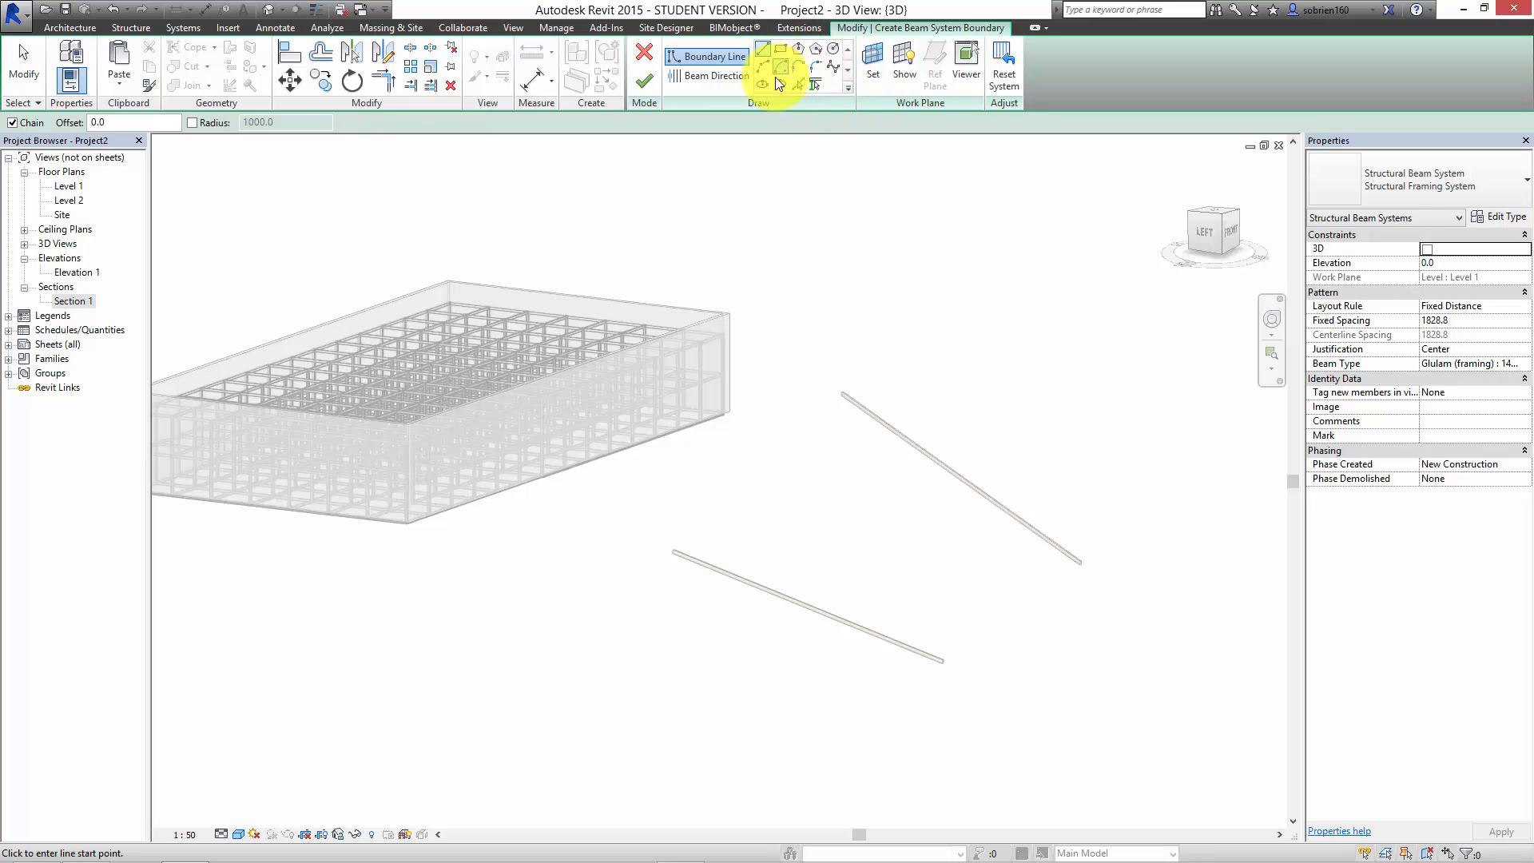
click(817, 83)
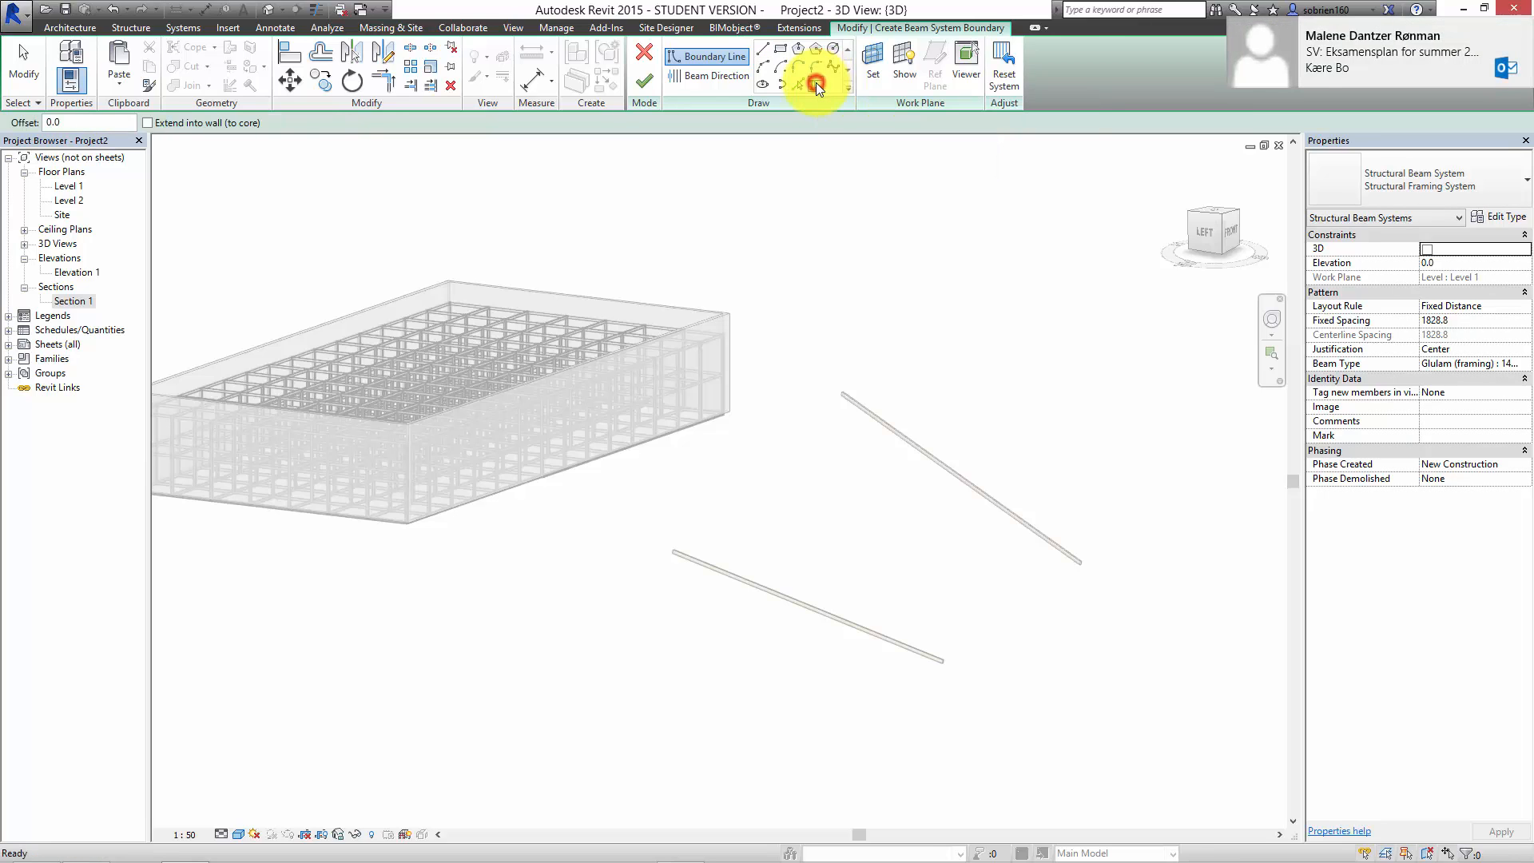
click(880, 424)
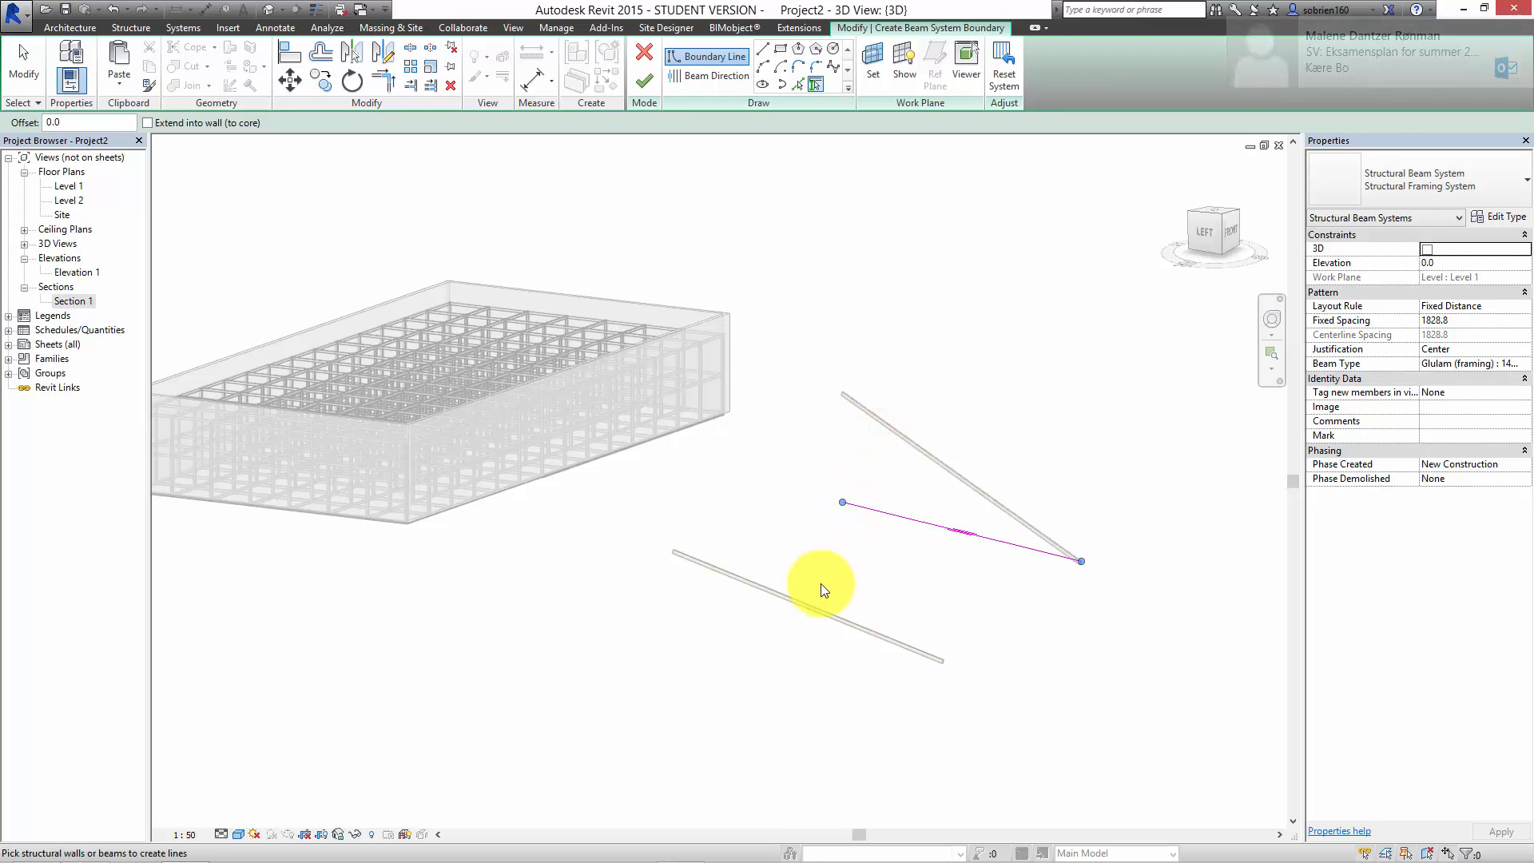
click(803, 606)
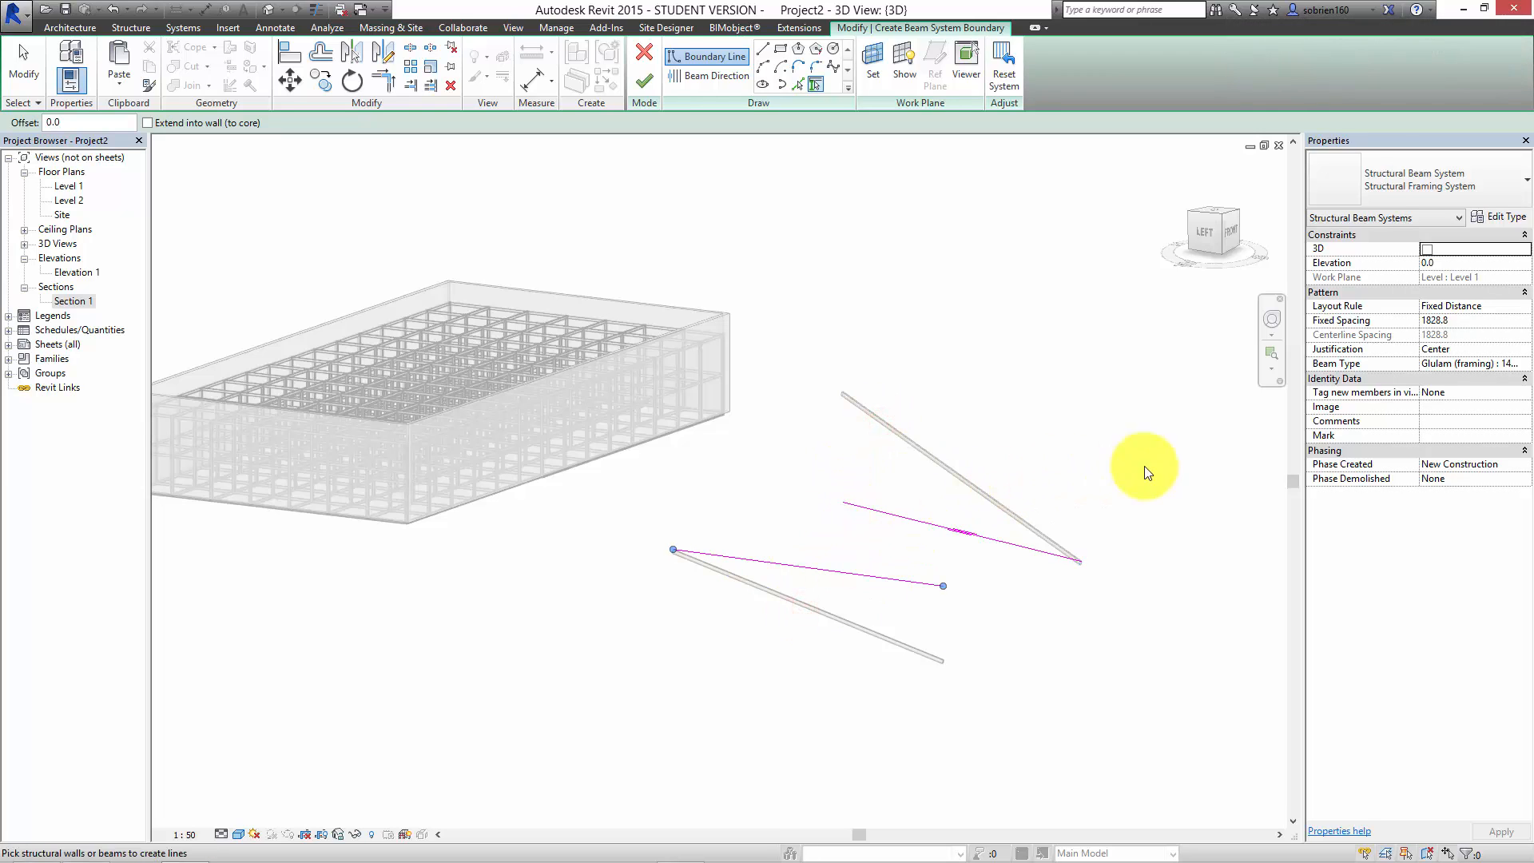
click(1427, 249)
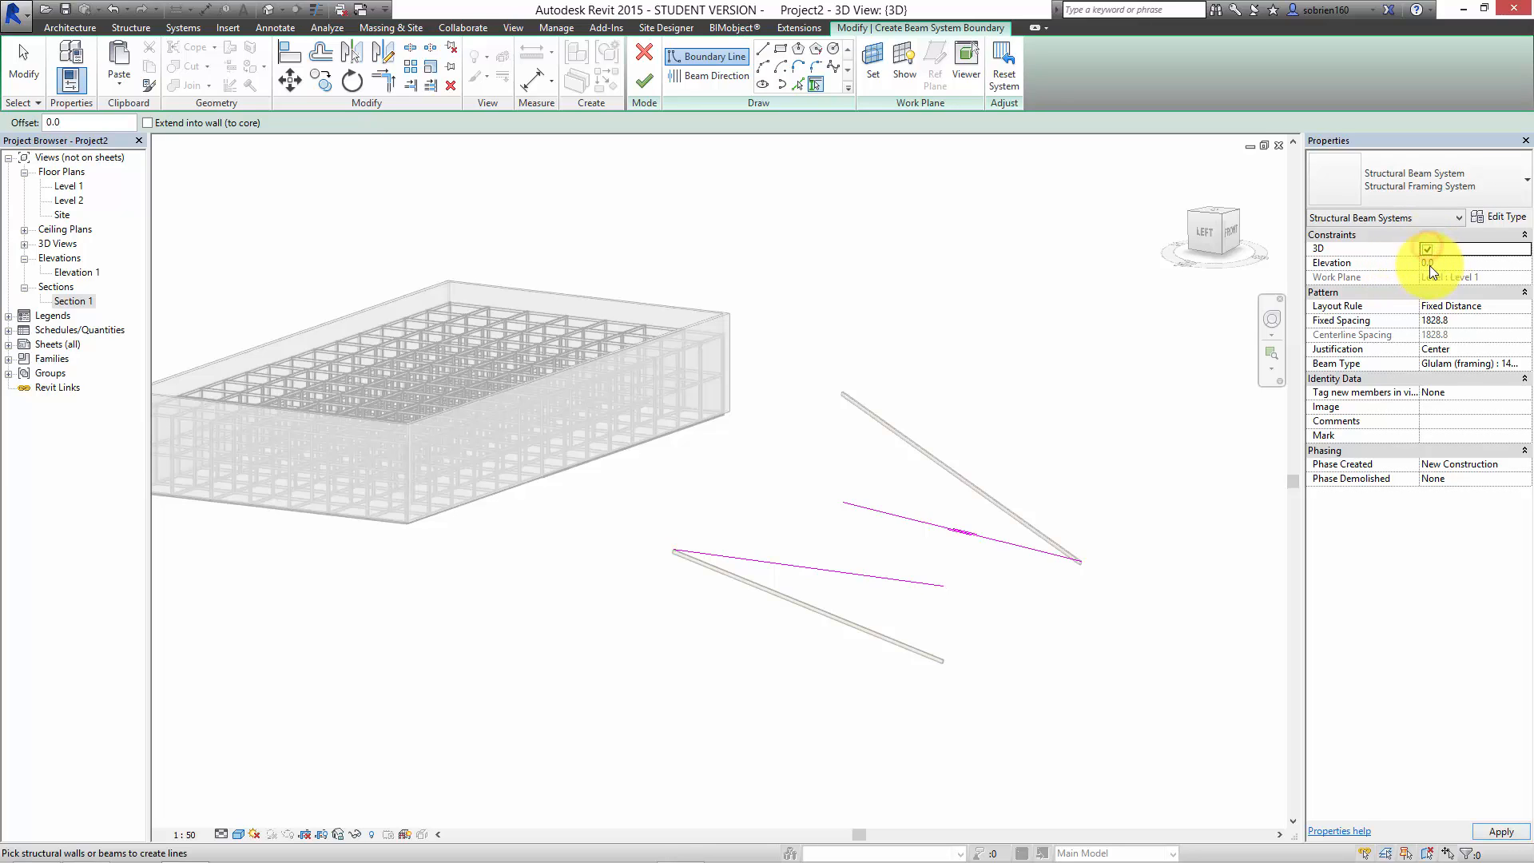
Step: Close the beam system boundary with two straight lines joining the ends of the picked support lines
click(764, 51)
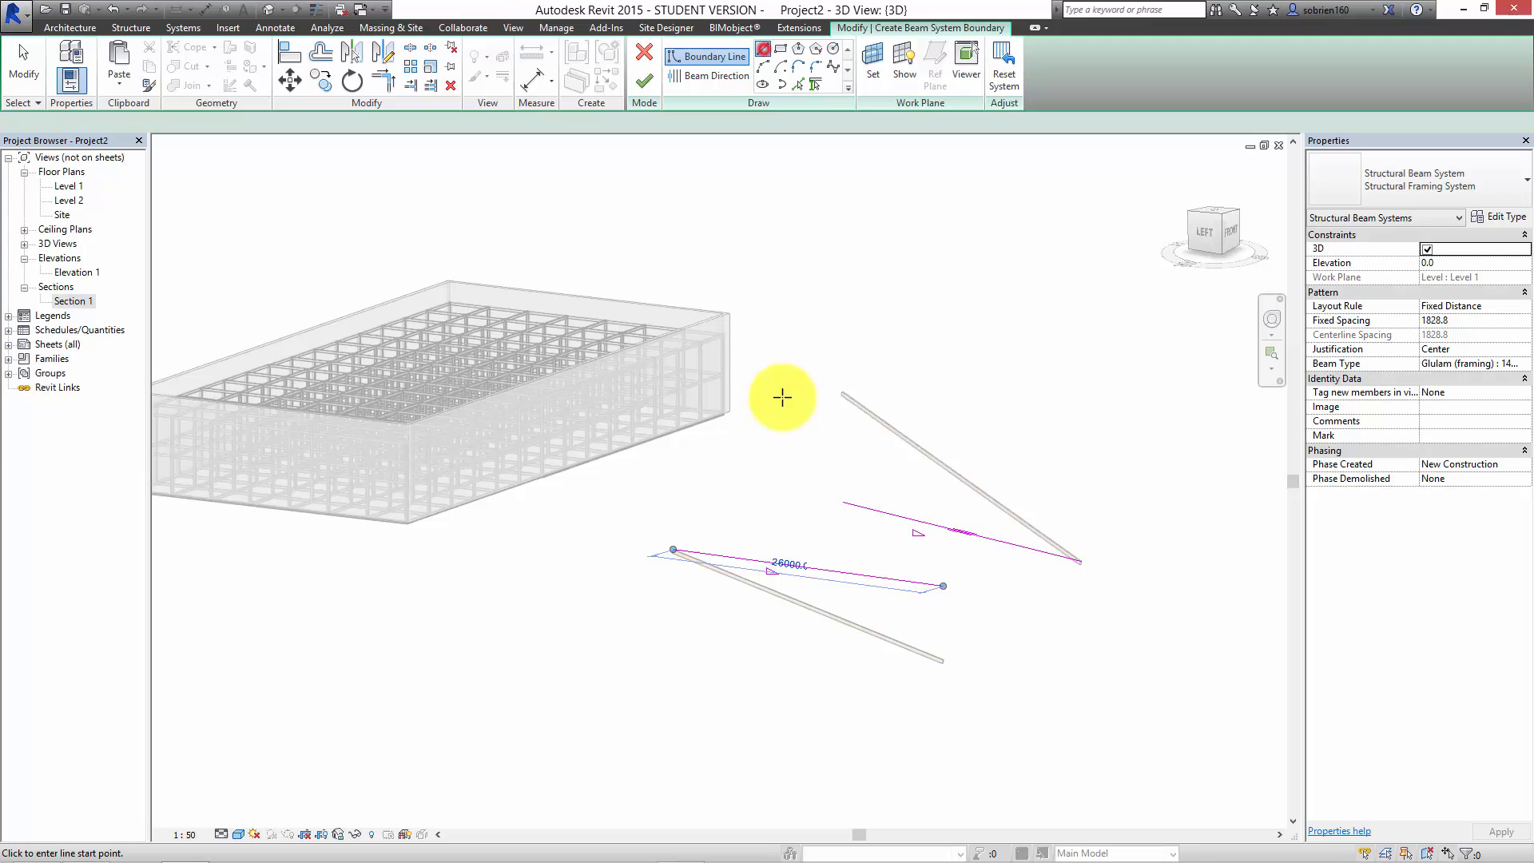
click(674, 549)
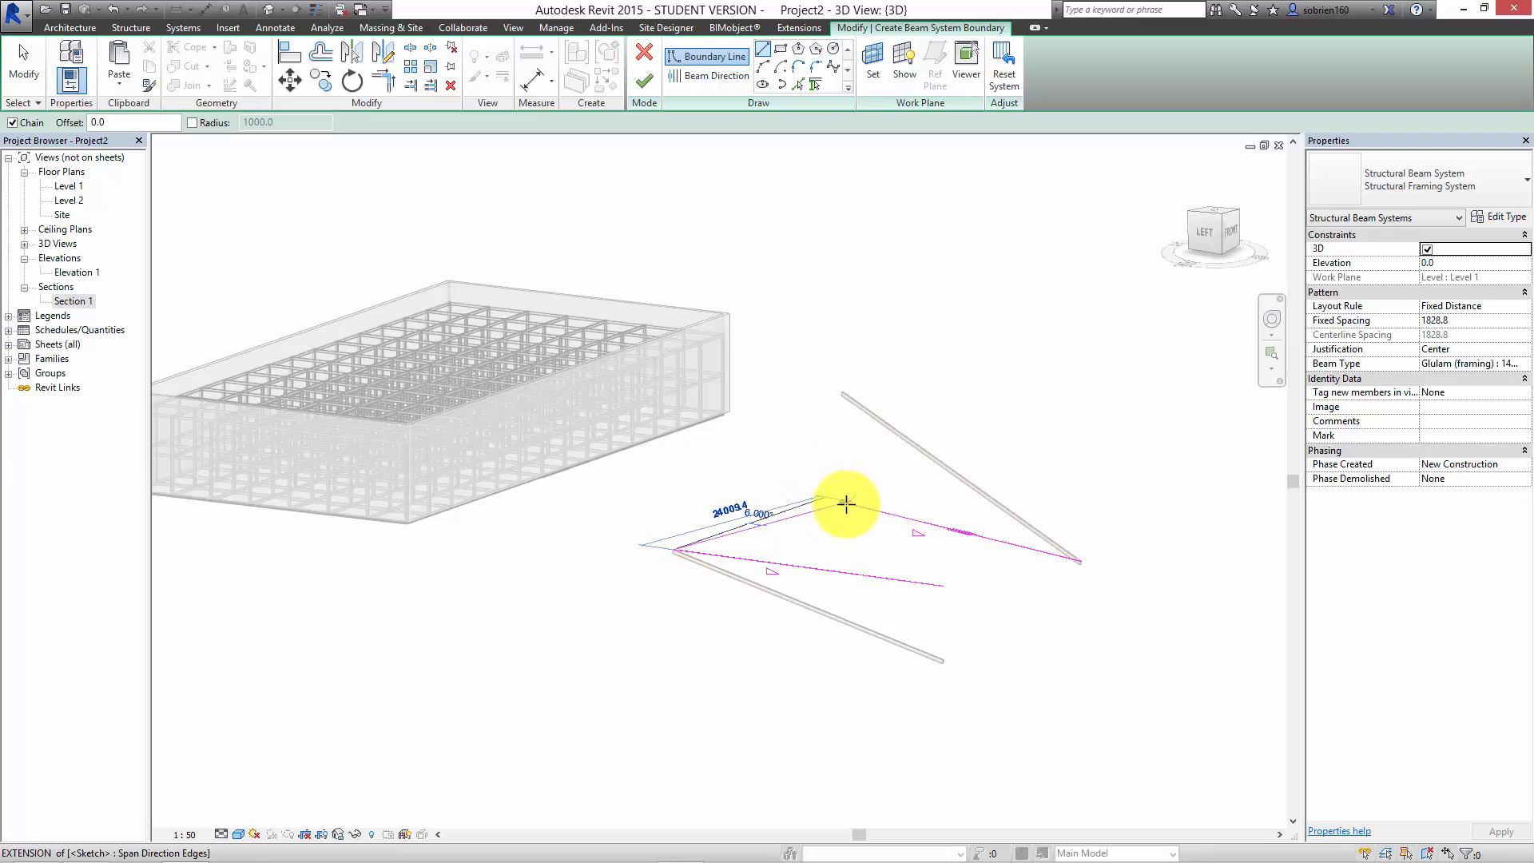
scroll(842, 505, up, 2)
scroll(842, 504, up, 2)
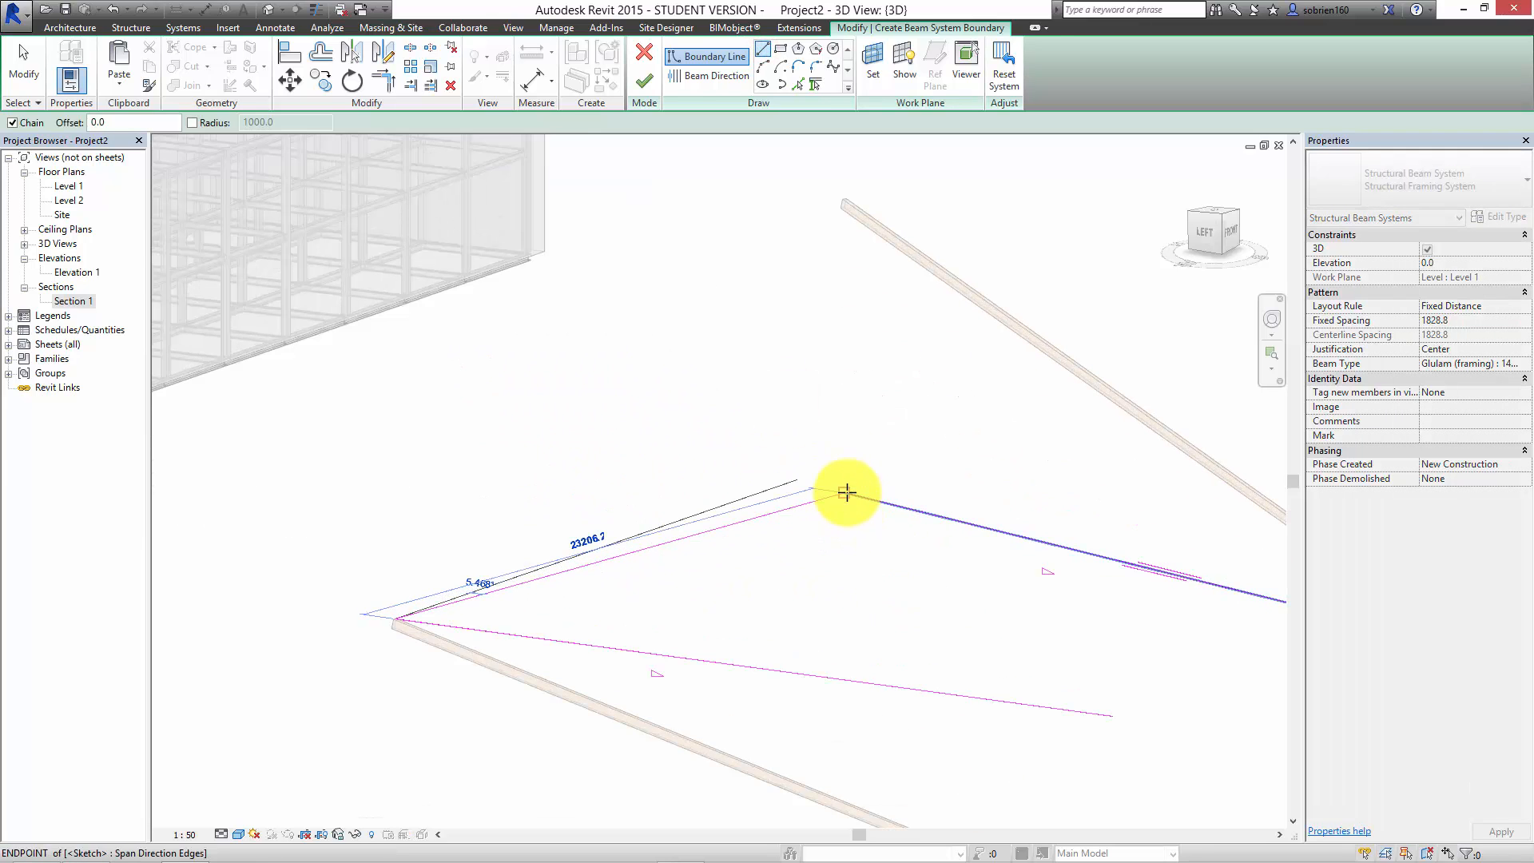
click(847, 495)
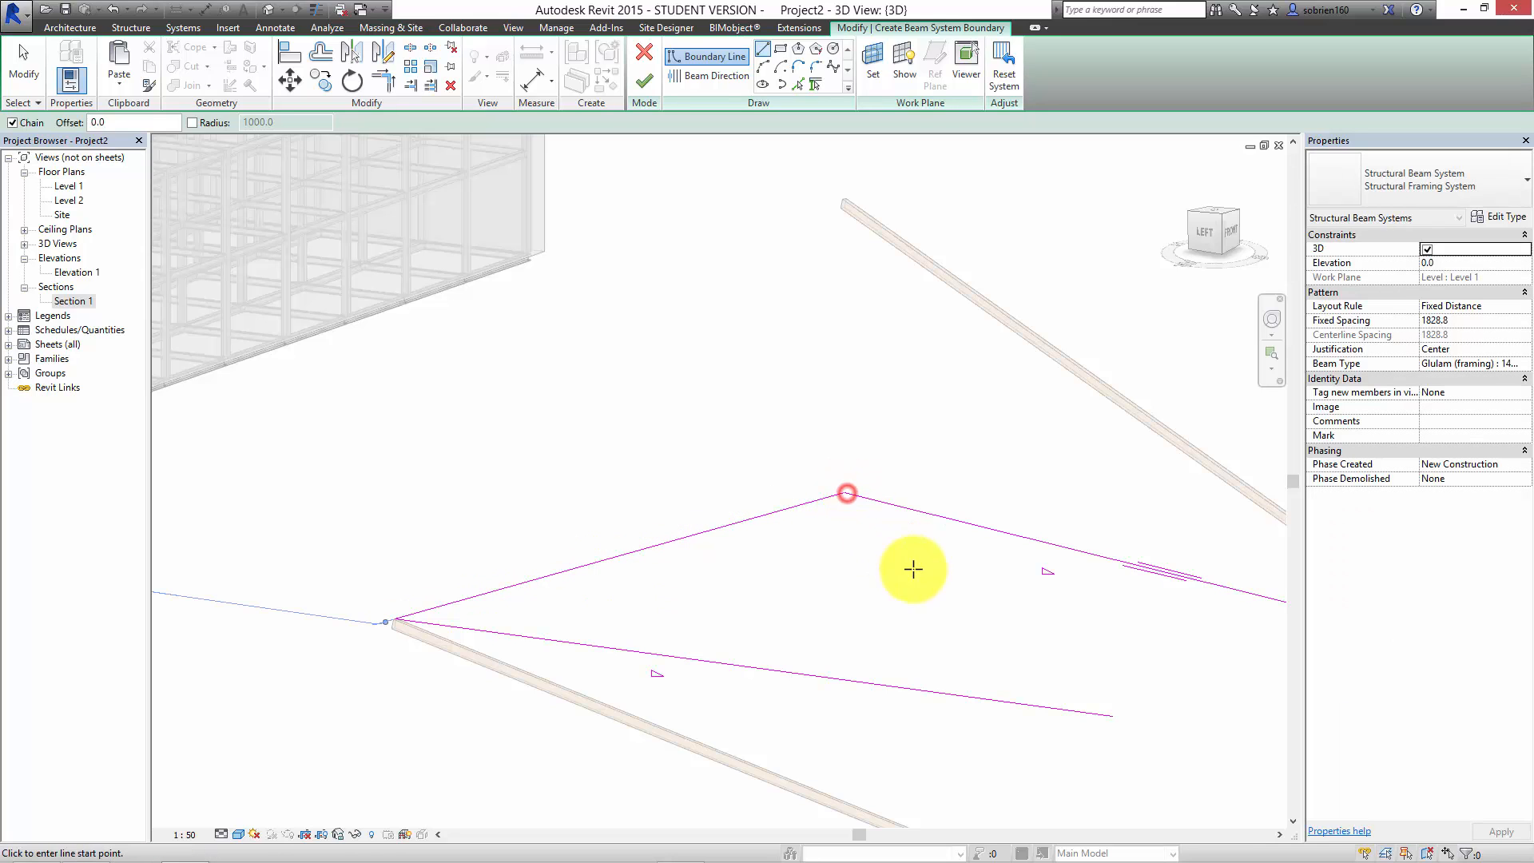
scroll(702, 624, down, 2)
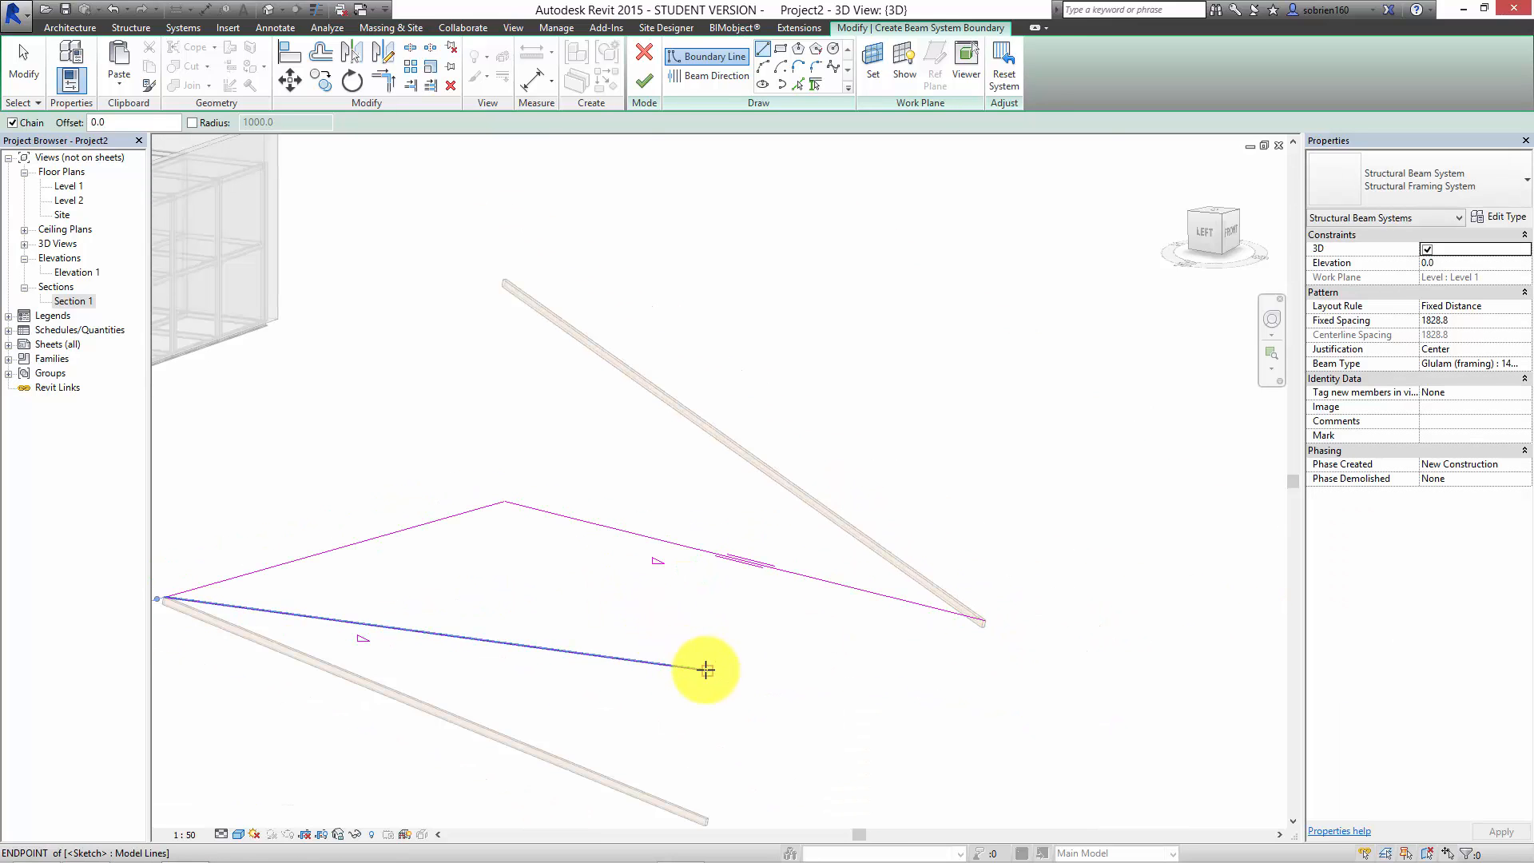
click(706, 669)
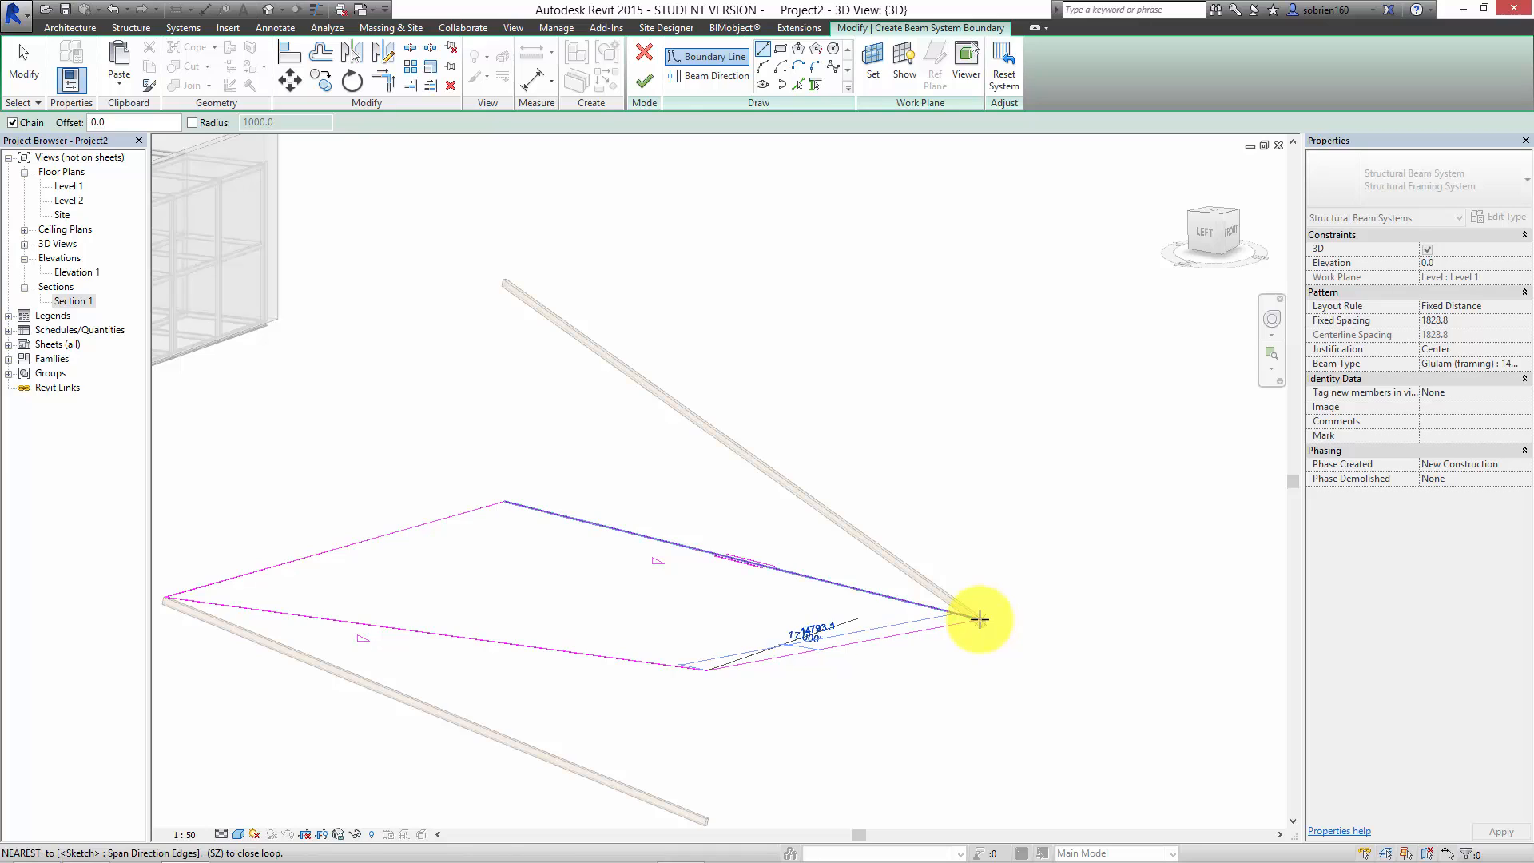
scroll(983, 619, up, 4)
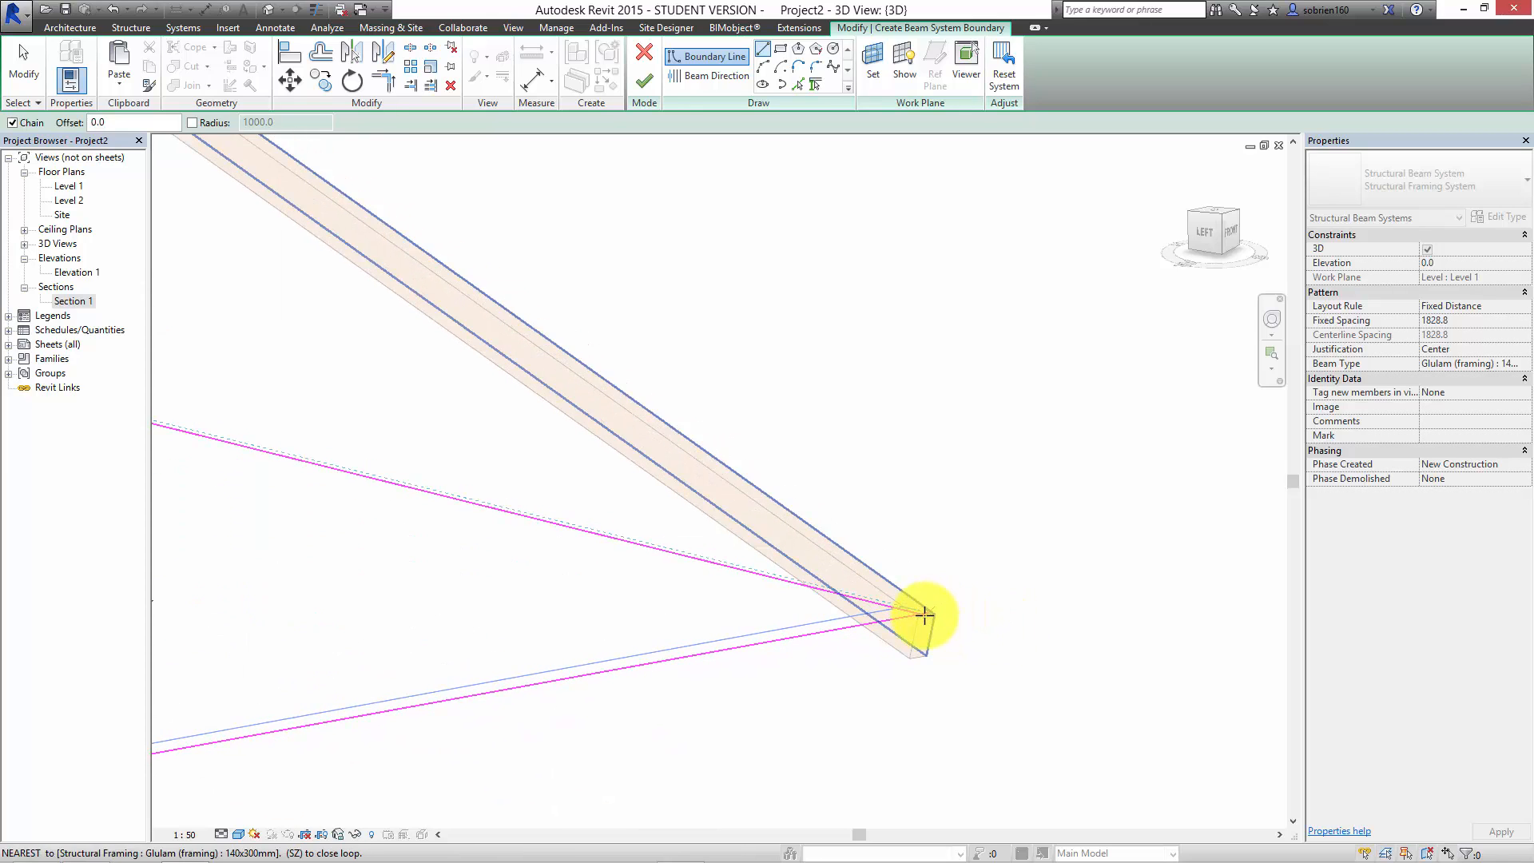
click(927, 612)
scroll(700, 682, down, 2)
scroll(699, 682, down, 1)
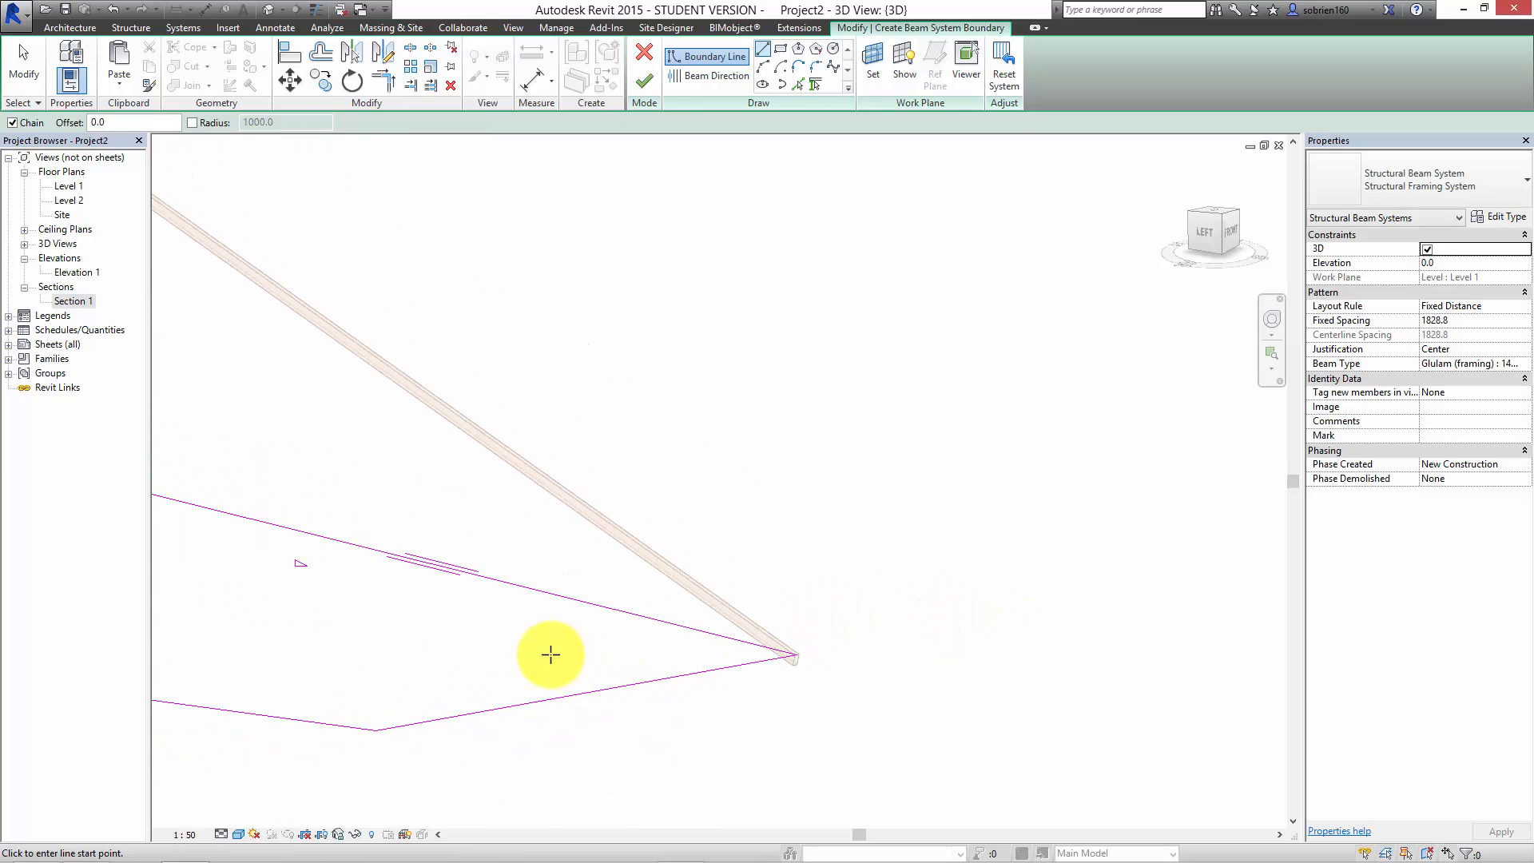
scroll(785, 620, down, 2)
mouse_move(786, 620)
middle_down()
mouse_move(942, 589)
mouse_move(812, 576)
middle_up()
key(Escape)
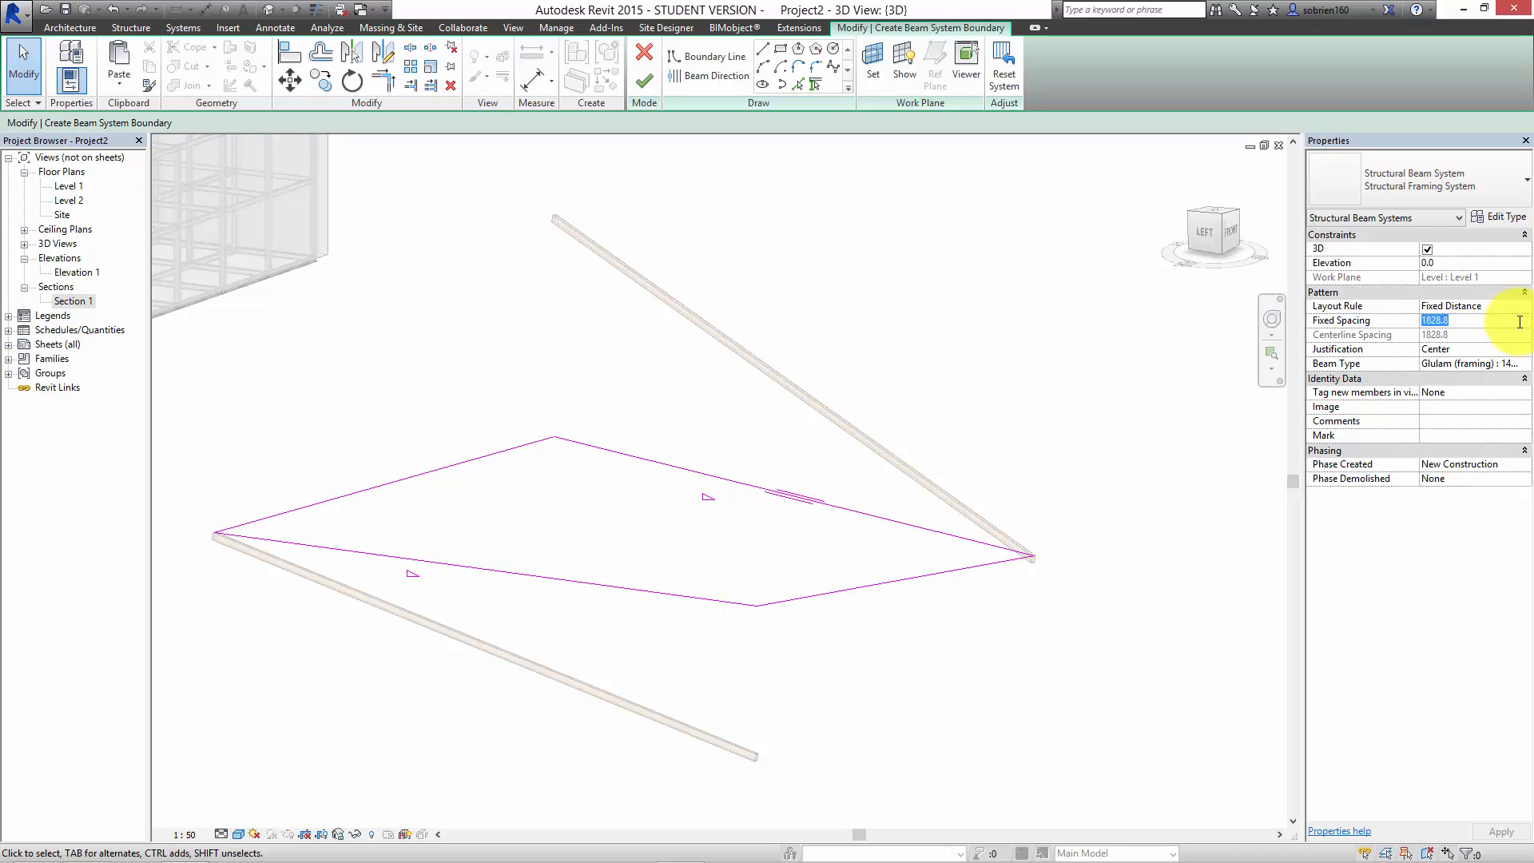
Step: Set the beam system's Fixed Spacing to 1200 mm and finish the sketch
click(1520, 320)
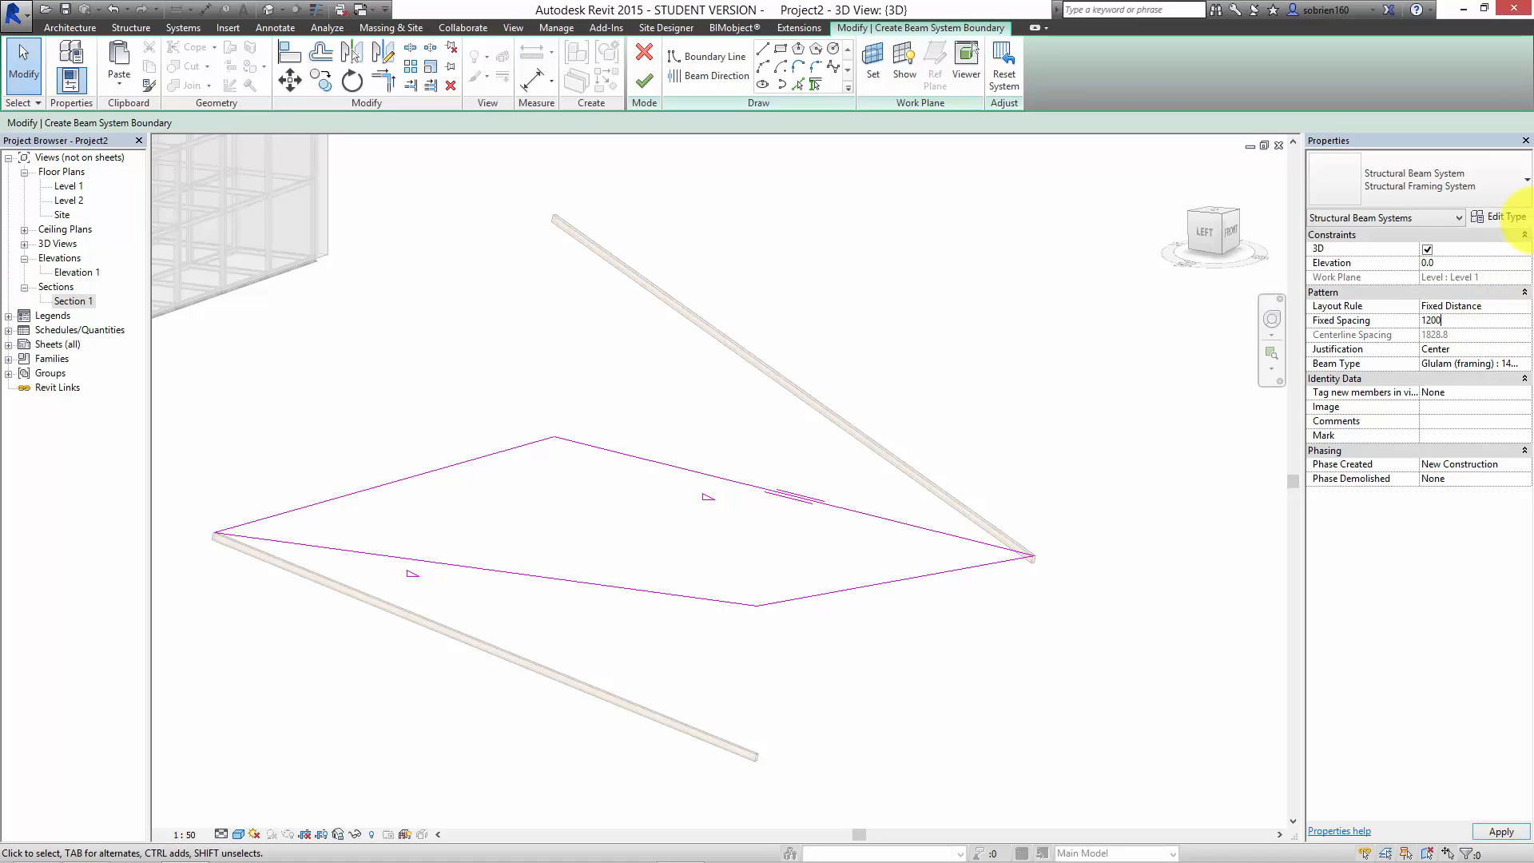
click(1500, 832)
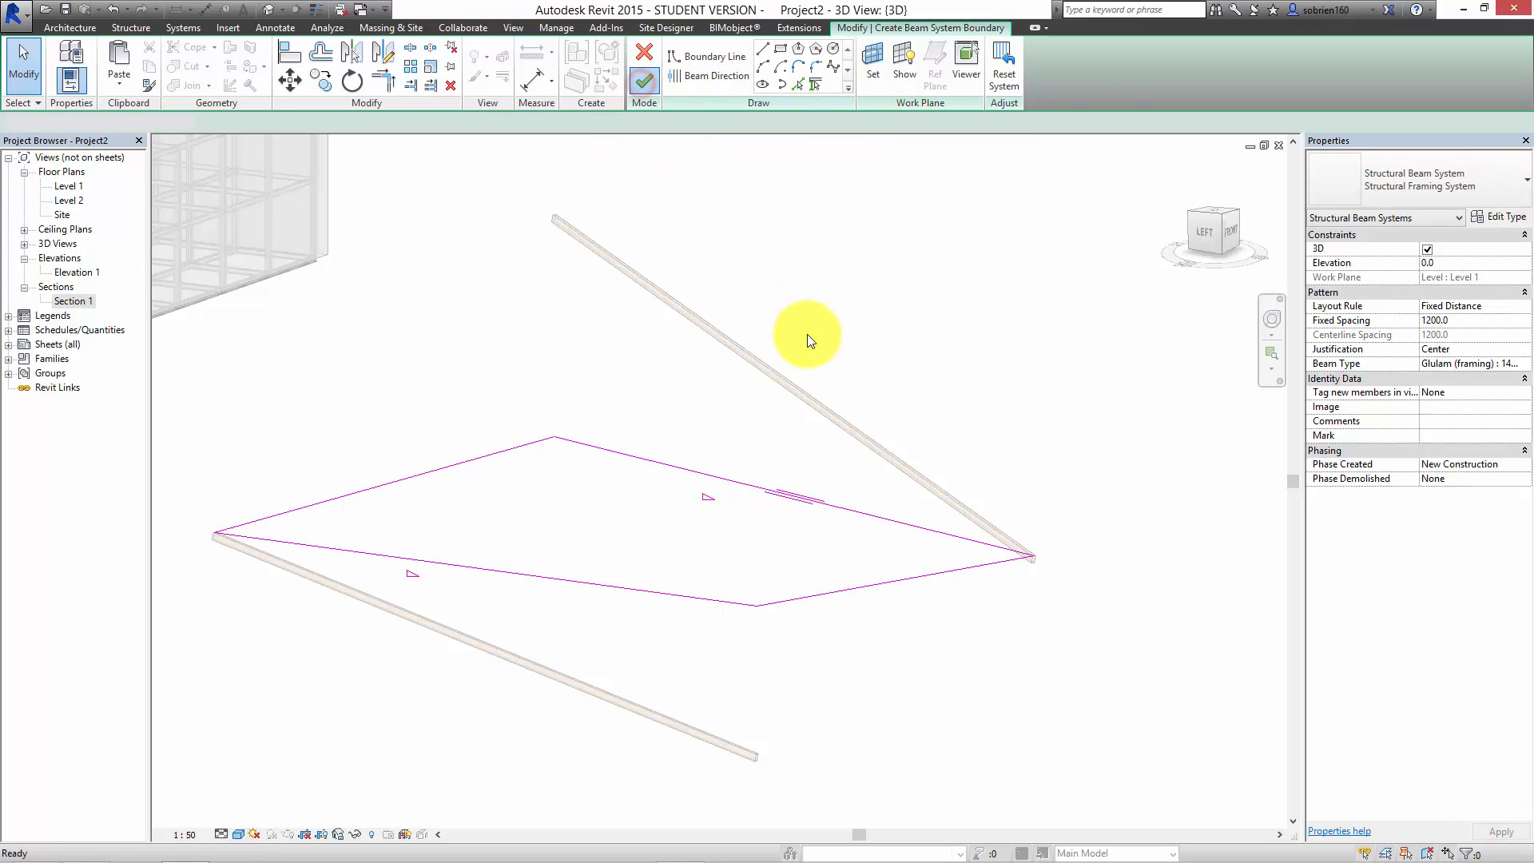
click(890, 330)
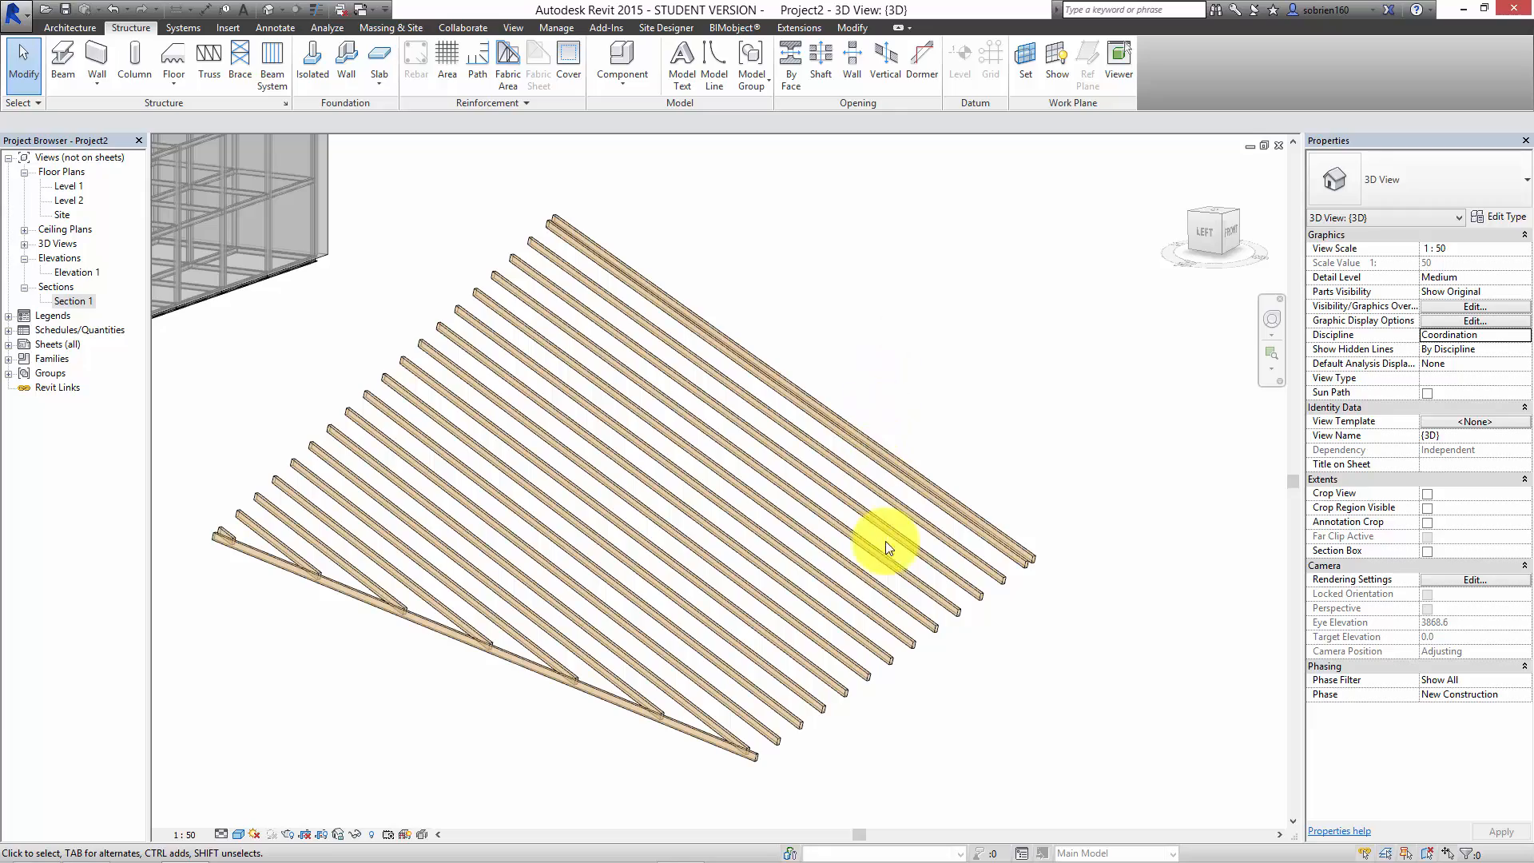
Step: Edit the beam system's boundary so the beam direction follows the line joining the lower ends of the two glulam beams
shift+middle_drag(898, 537, 719, 588)
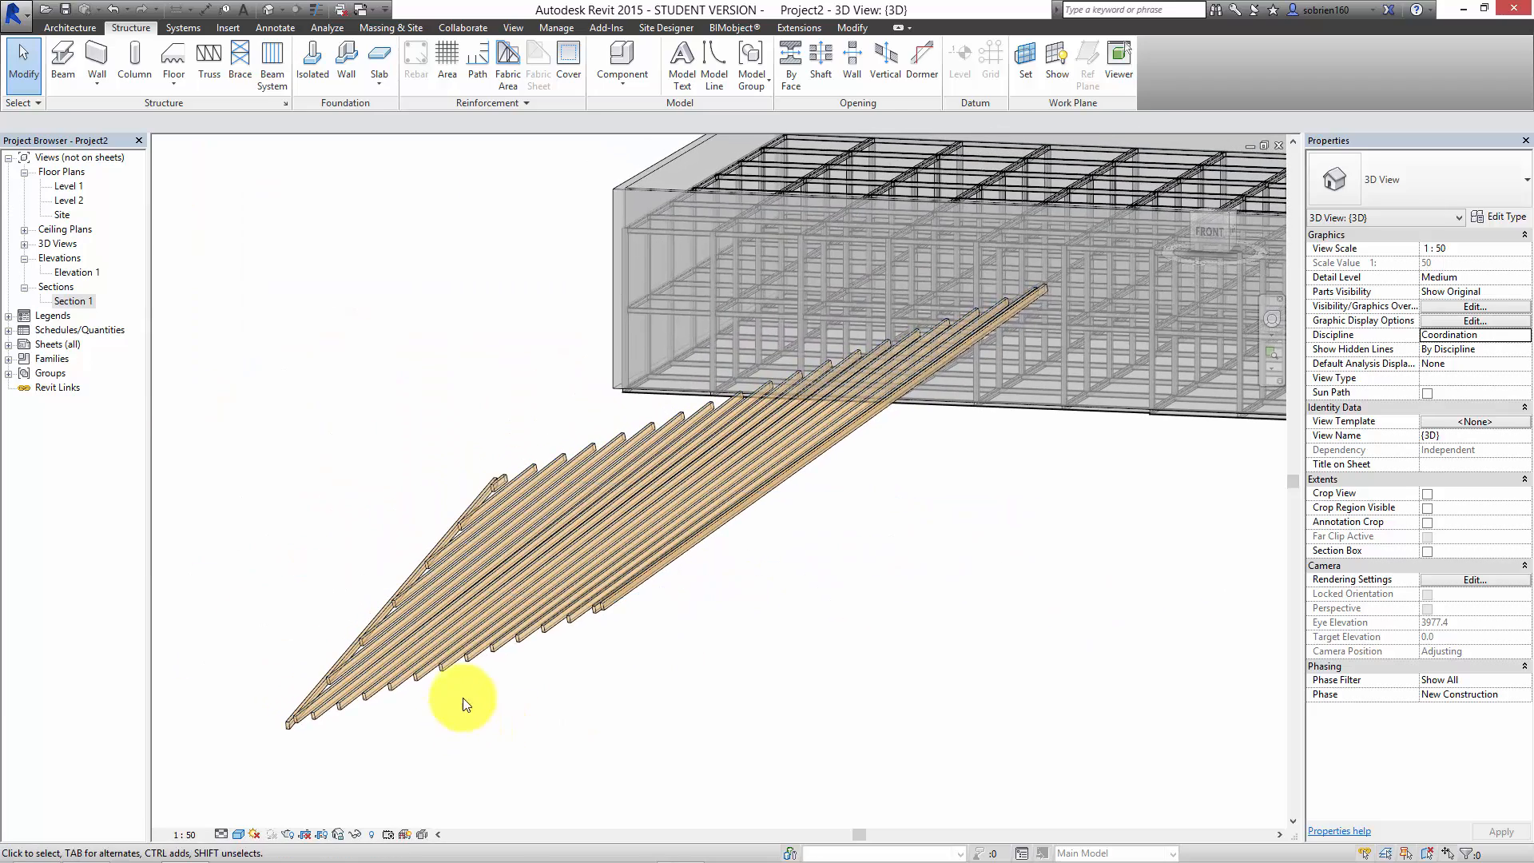
shift+middle_drag(577, 685, 623, 689)
middle_drag(435, 561, 343, 527)
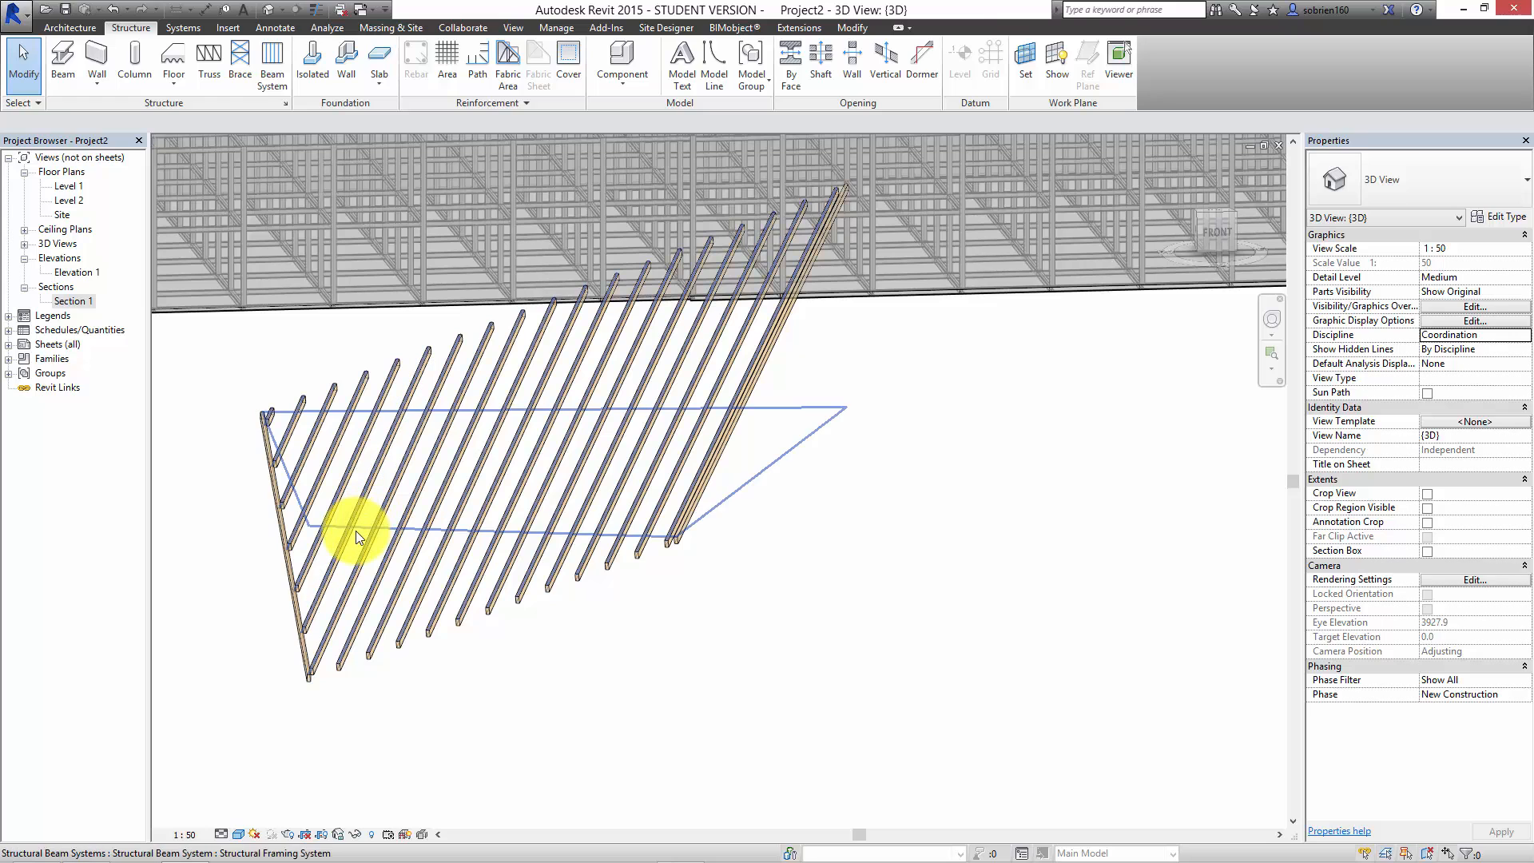
click(358, 531)
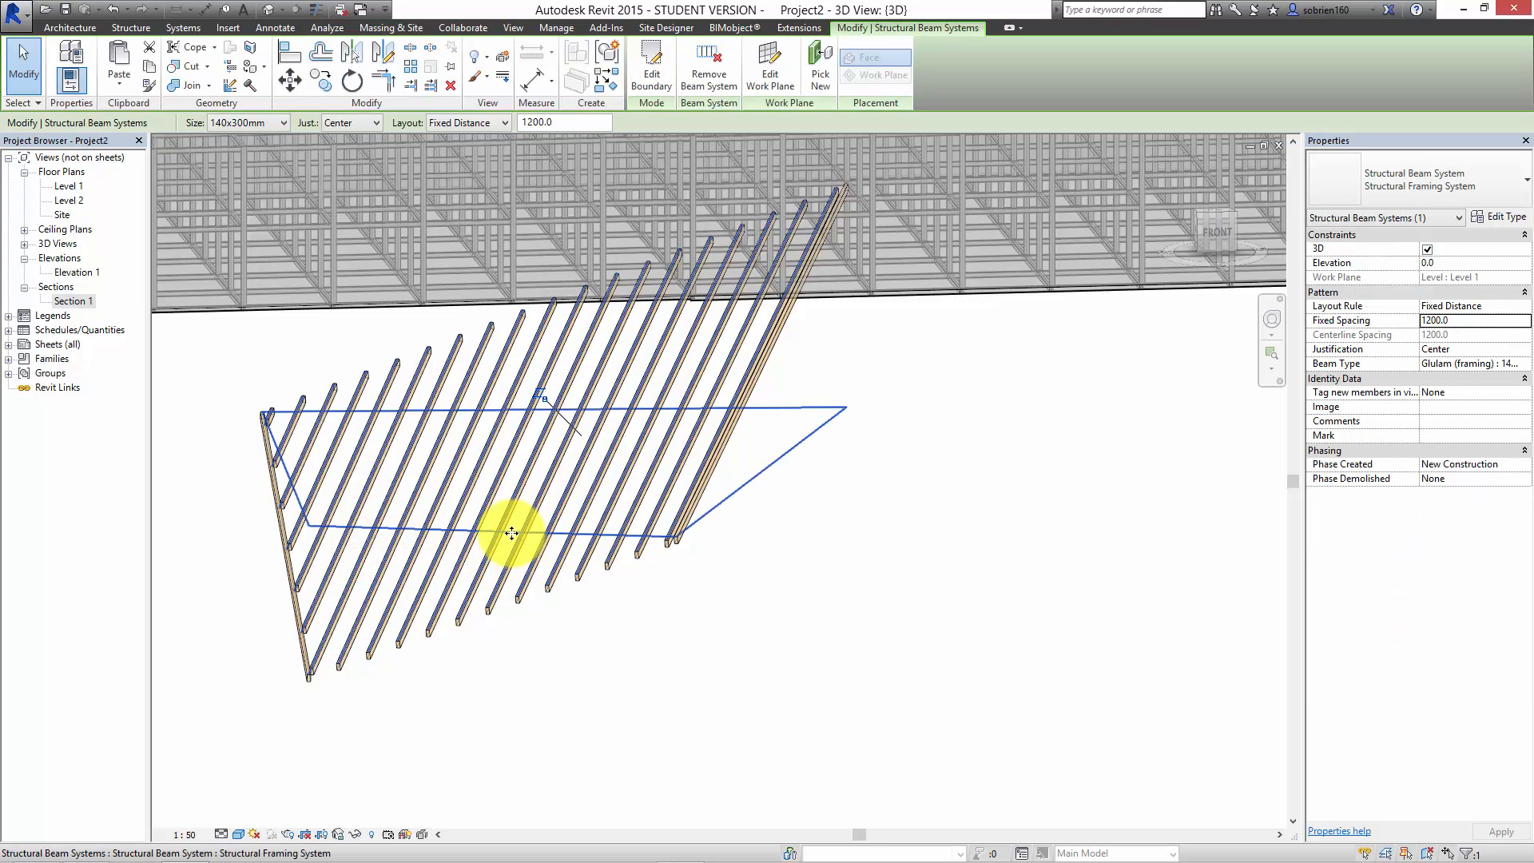
click(667, 77)
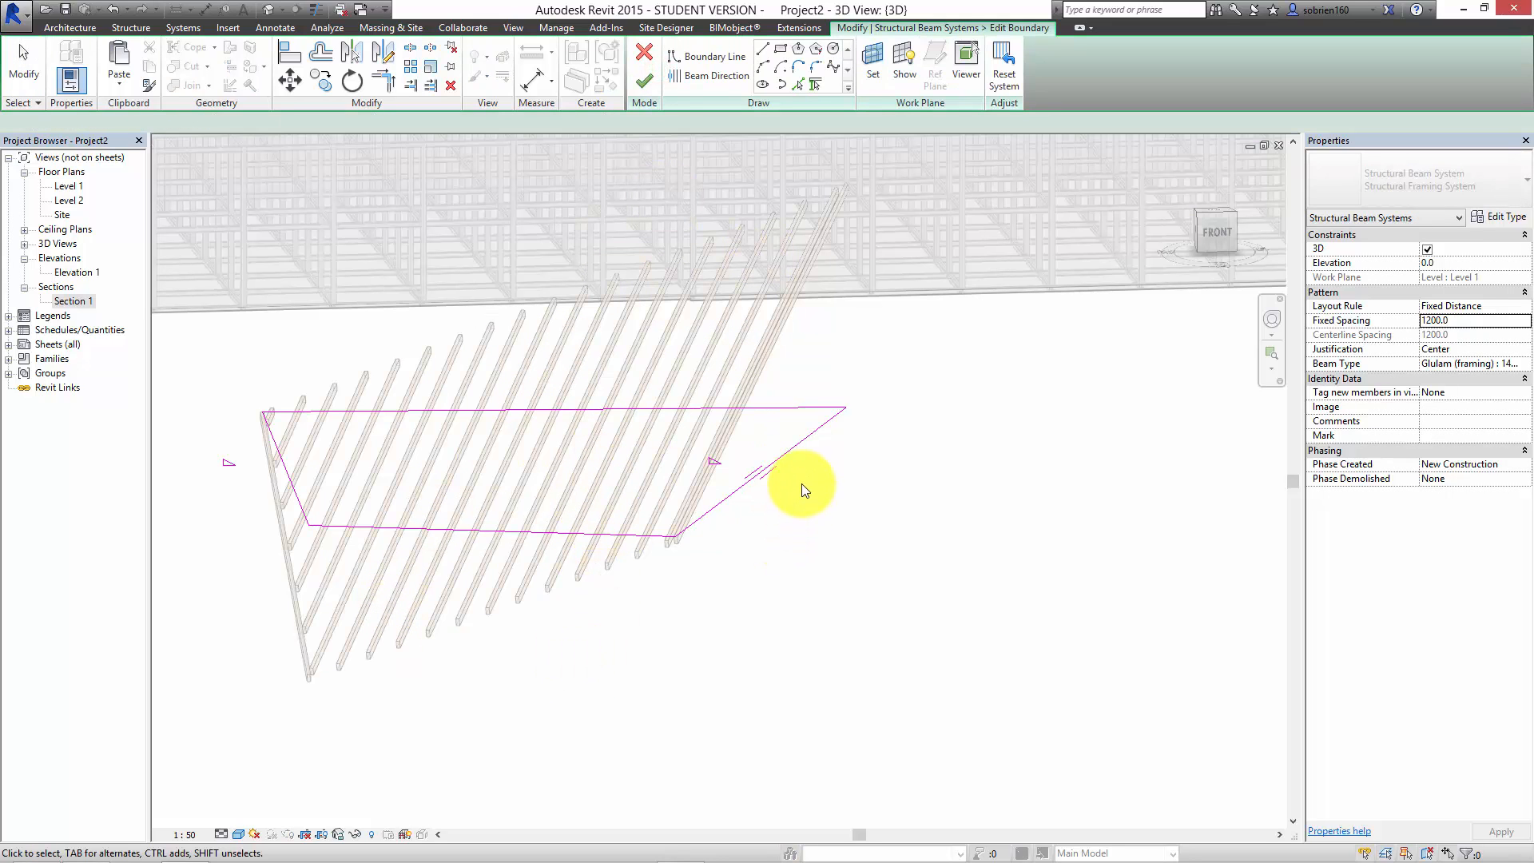
key(Escape)
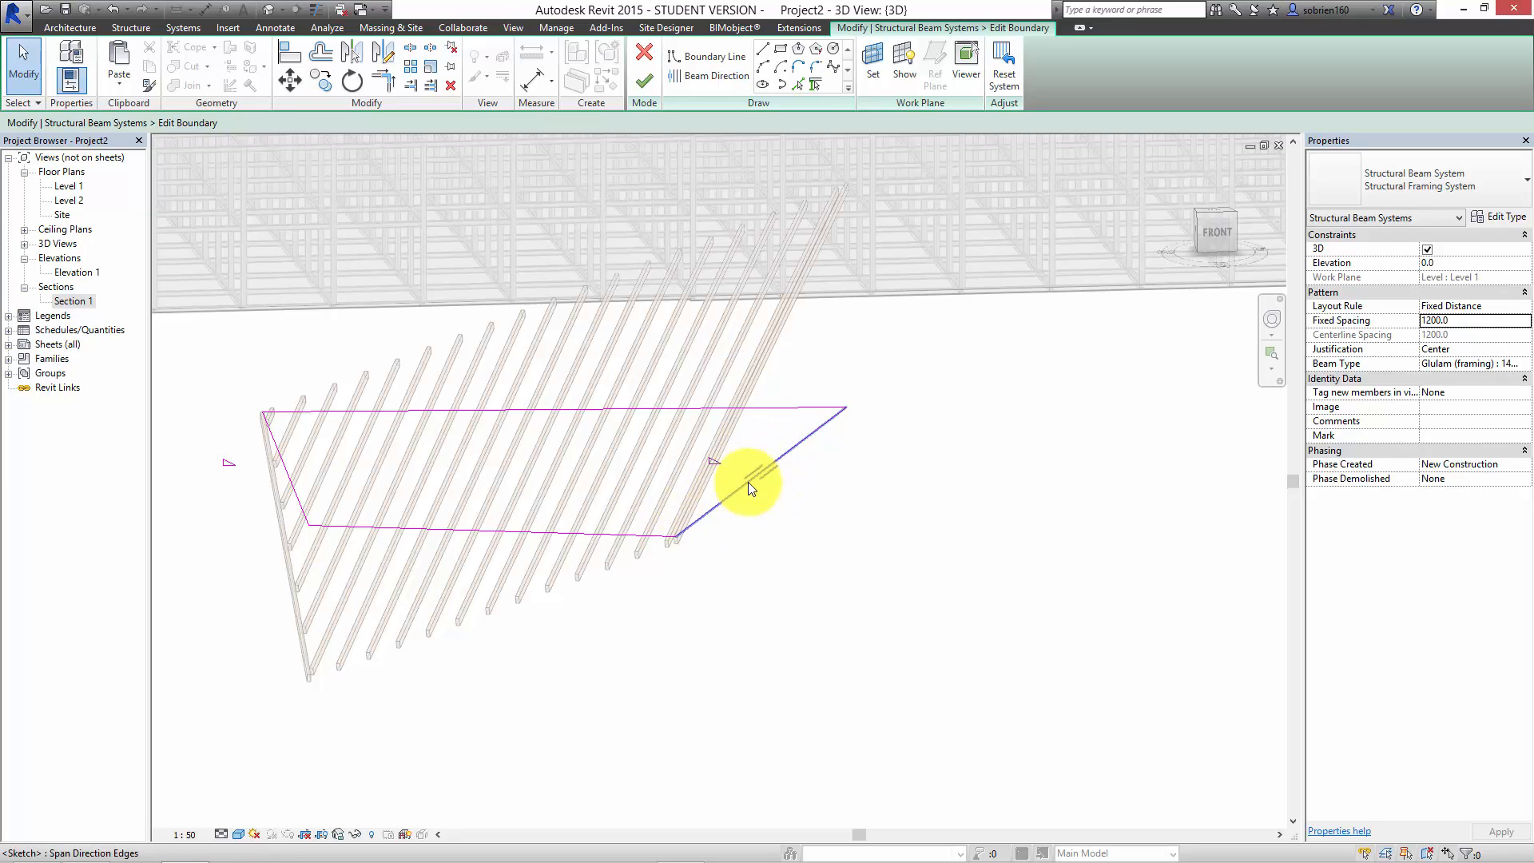
click(699, 79)
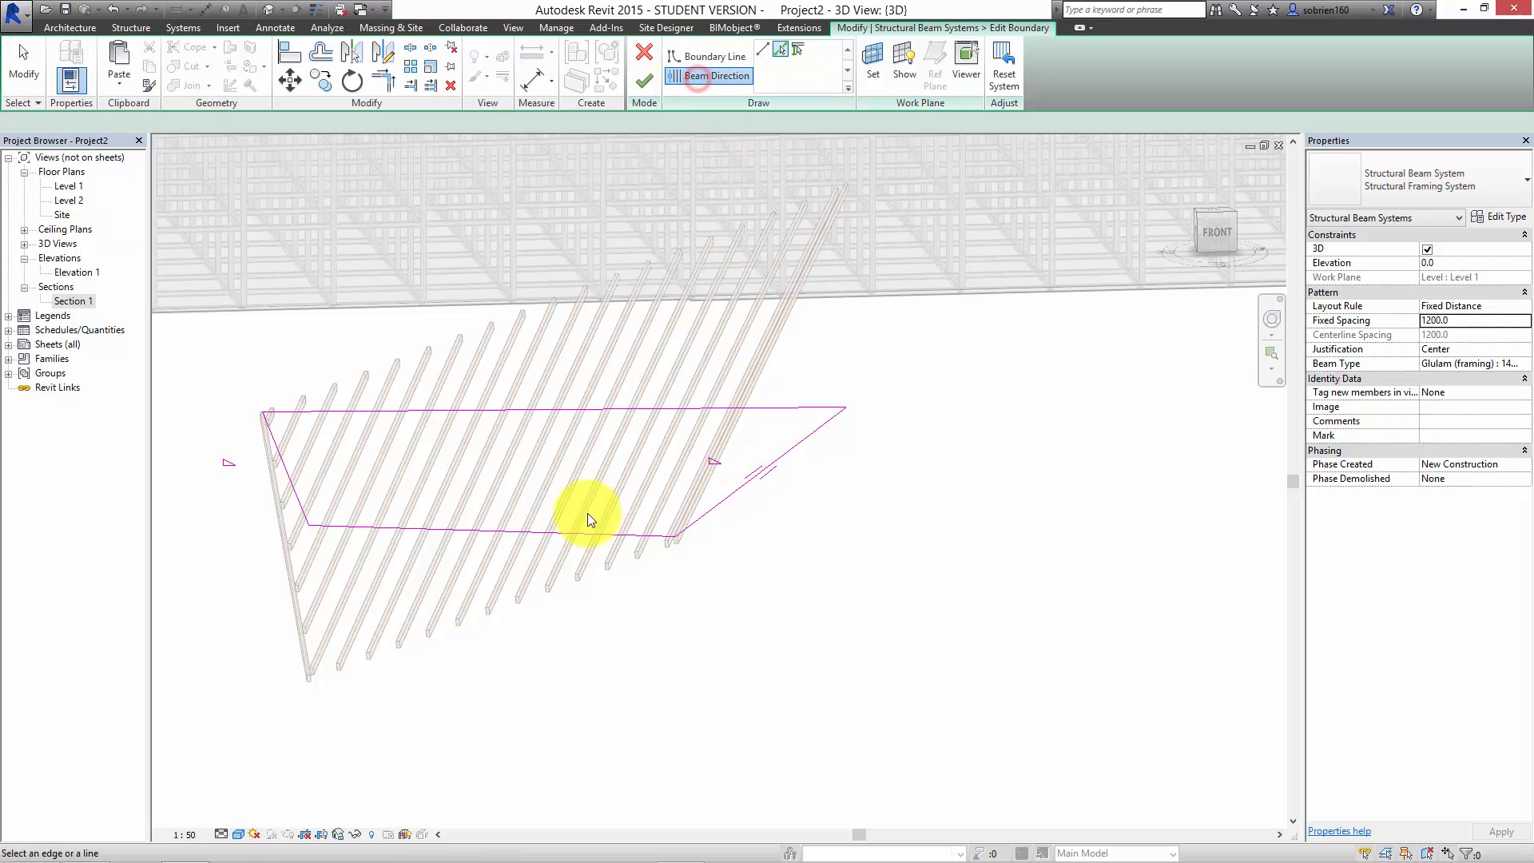
click(535, 534)
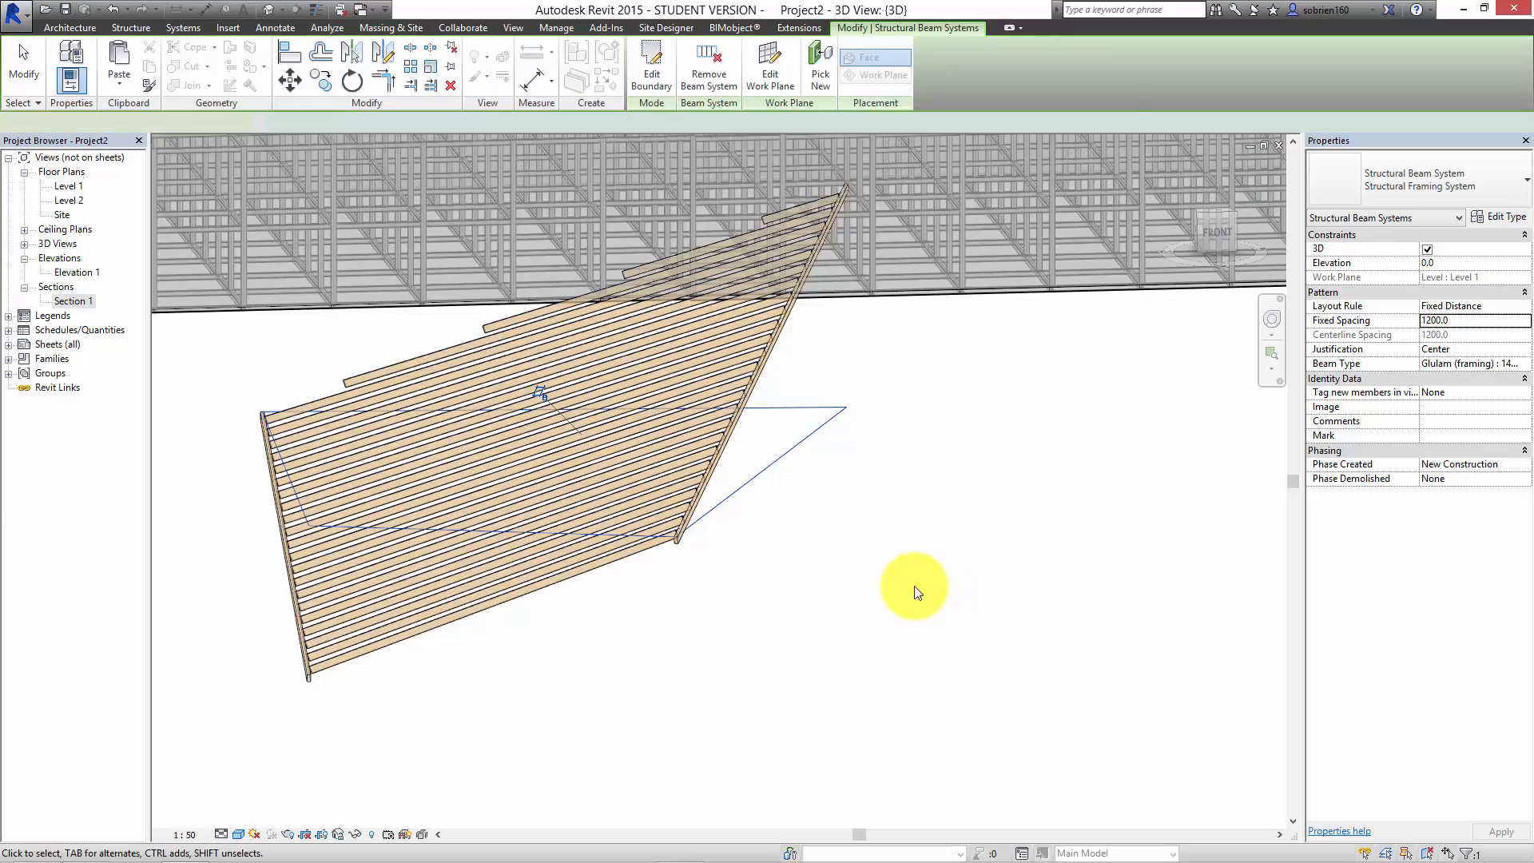
Step: Move the raised end of the longer glulam beam toward the building, stretching the beam to about 36700 mm
shift+middle_drag(634, 627, 925, 541)
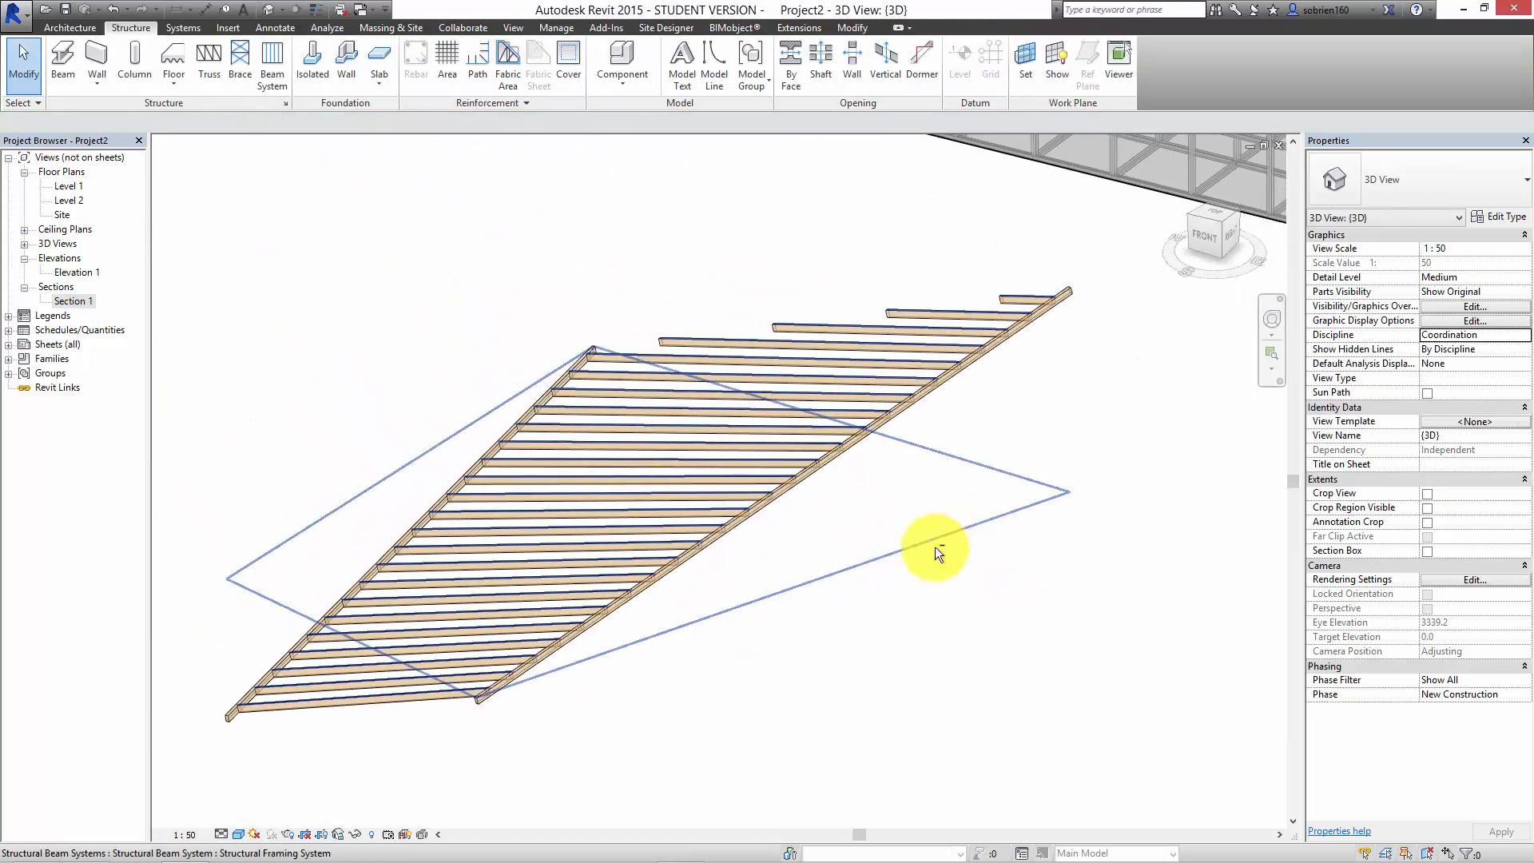
click(975, 383)
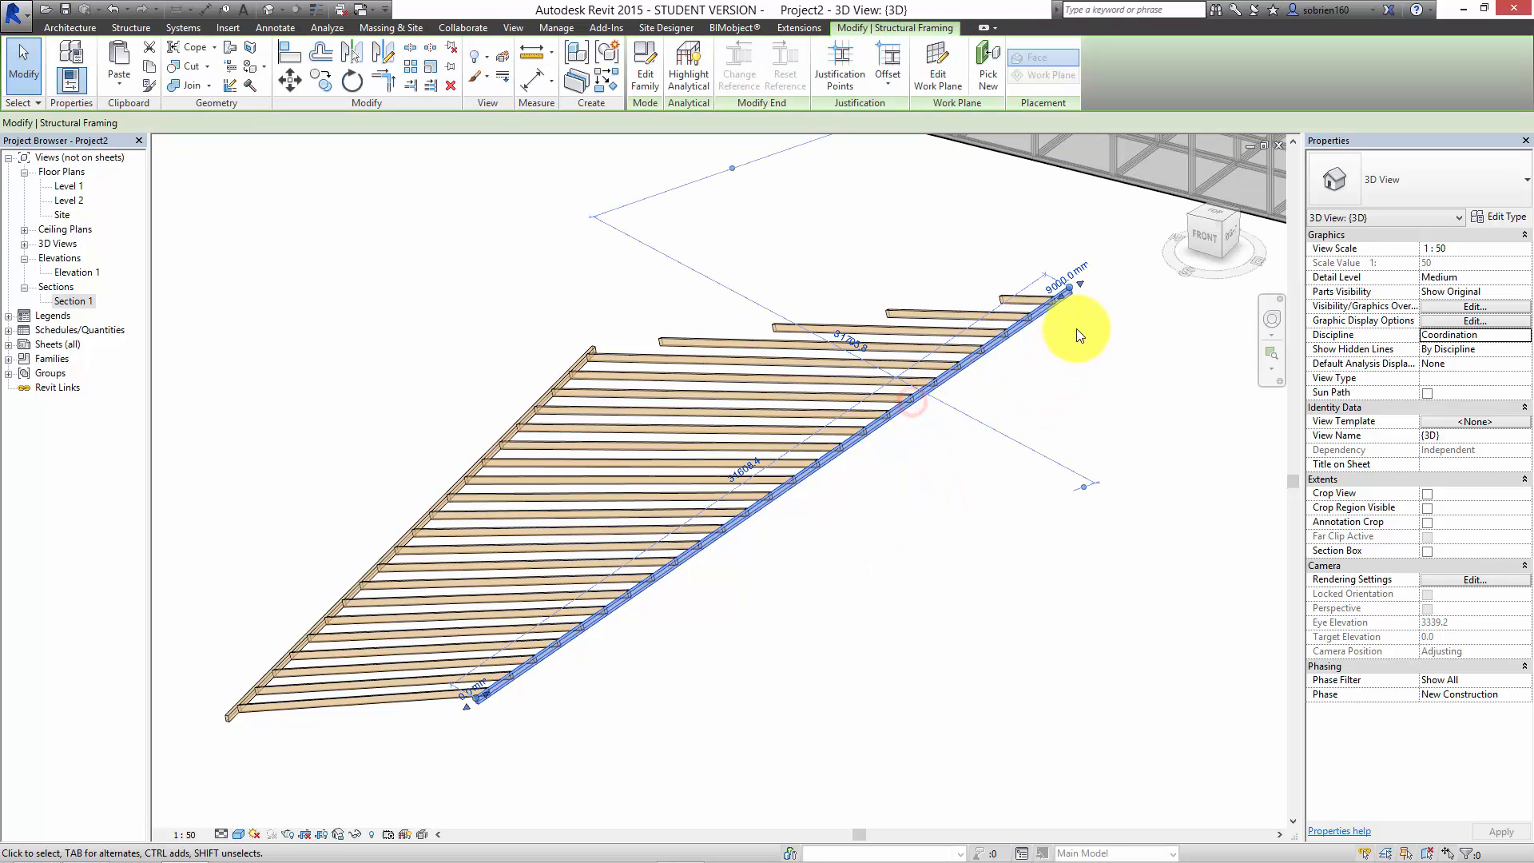
click(1070, 286)
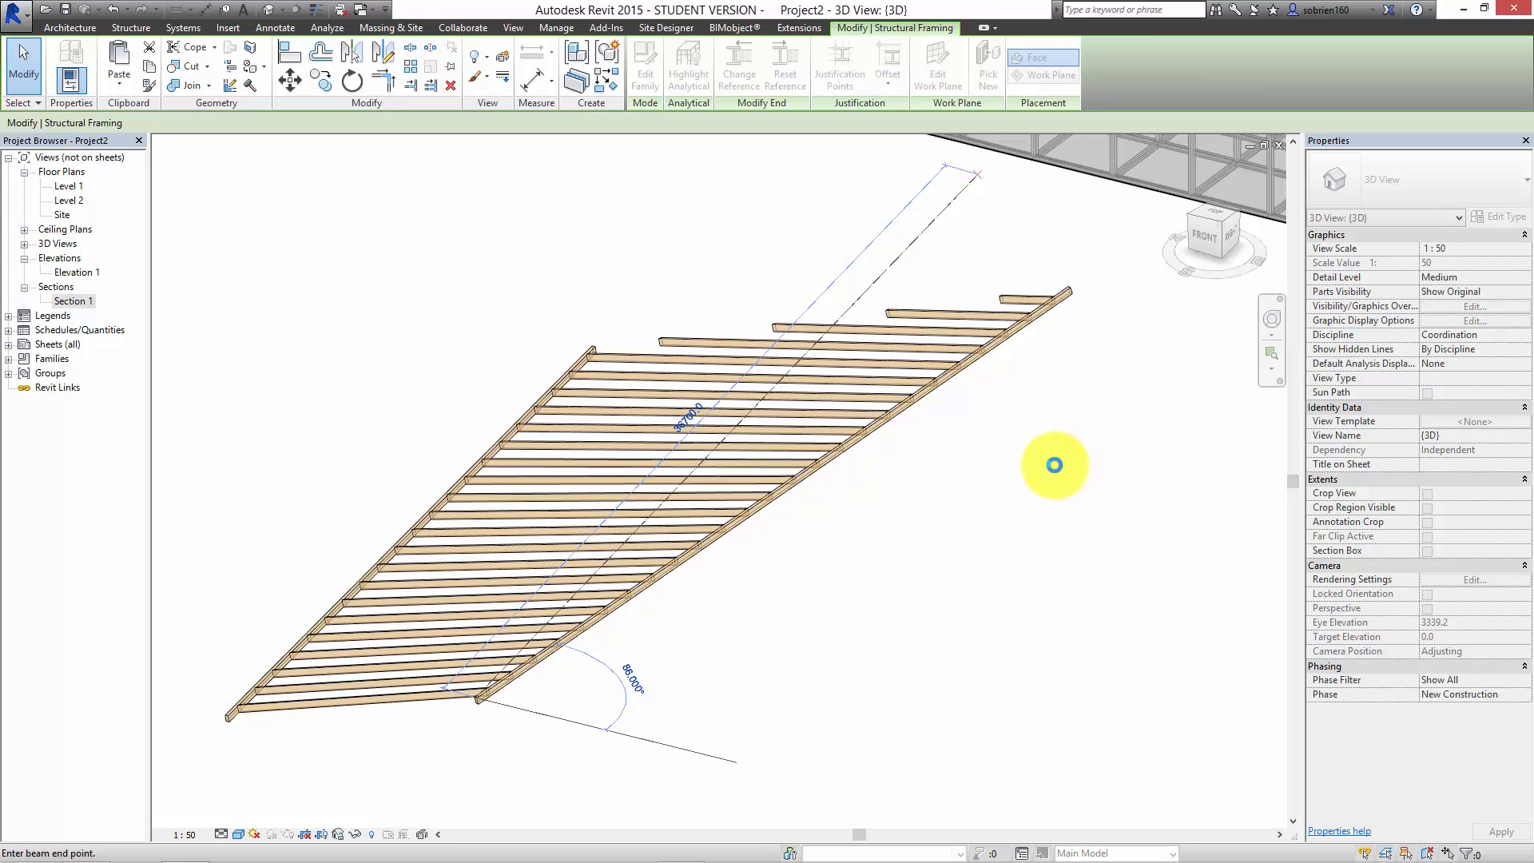
click(1055, 465)
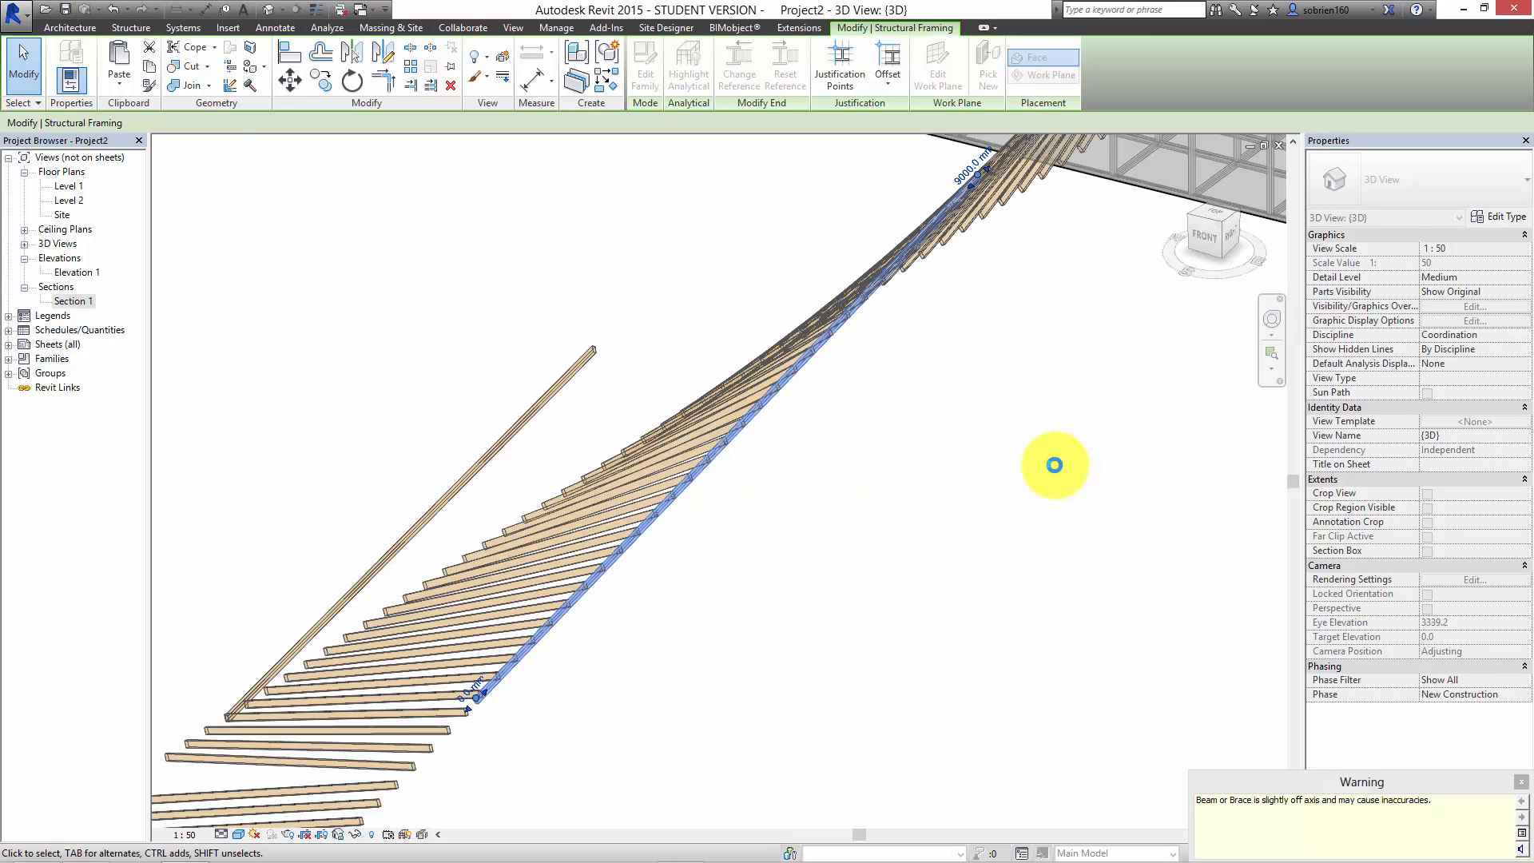
scroll(951, 489, down, 6)
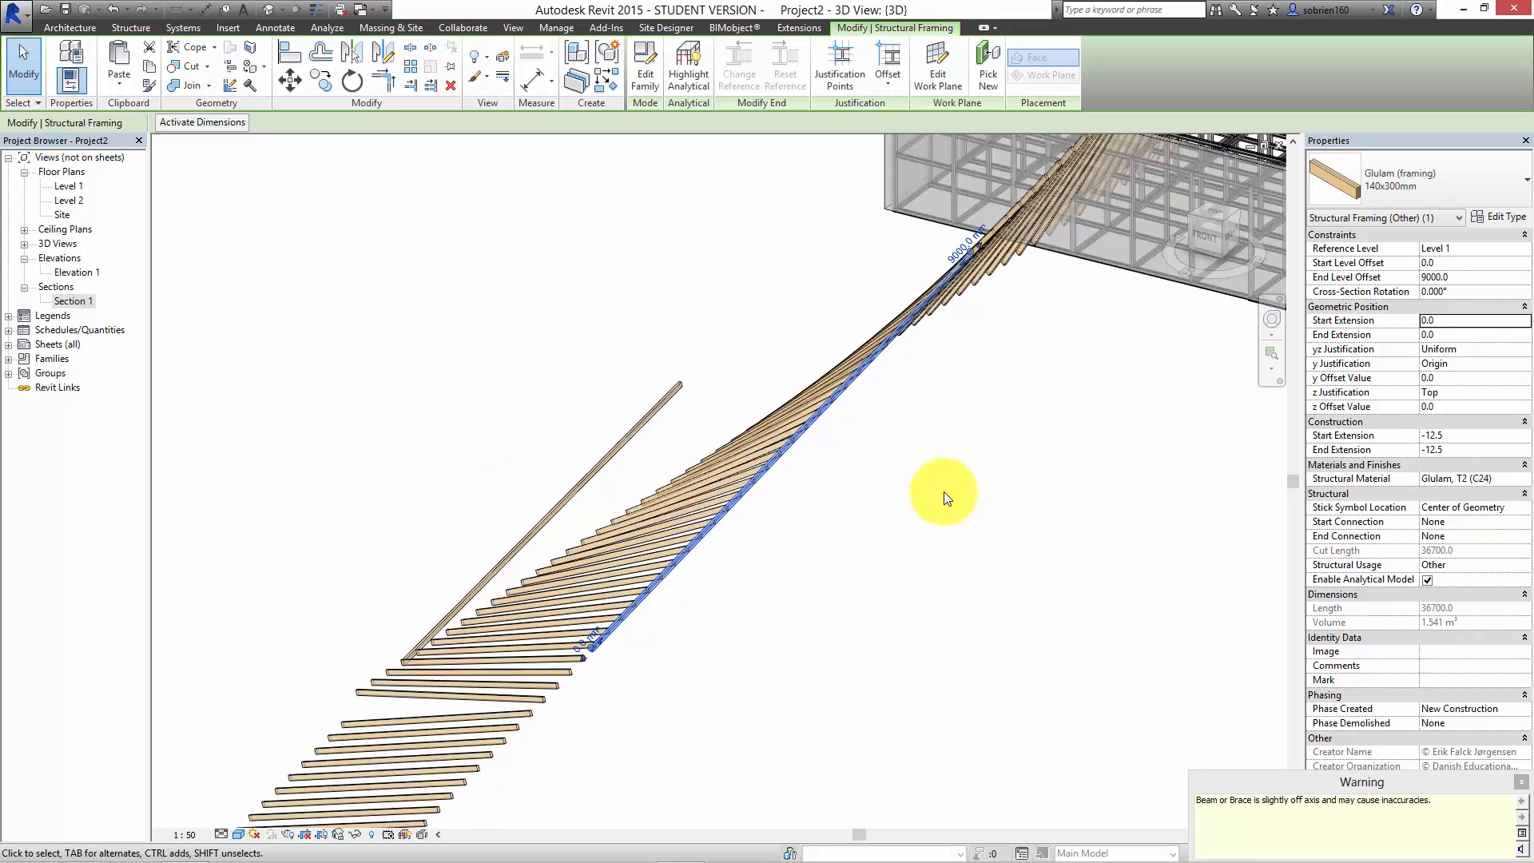
shift+middle_drag(1010, 504, 1130, 507)
shift+middle_drag(1078, 401, 501, 508)
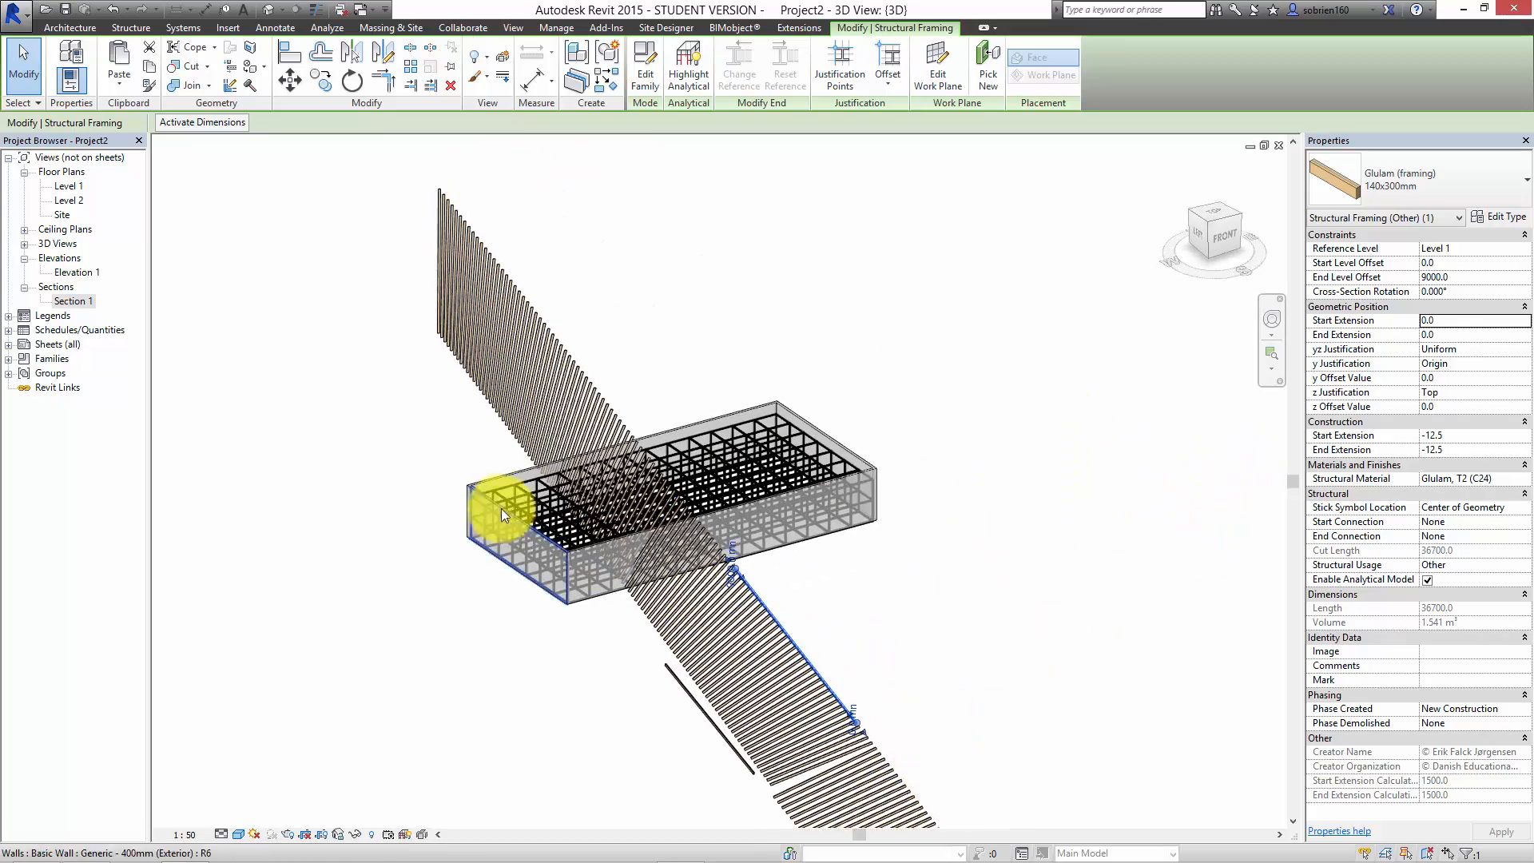
scroll(760, 553, up, 6)
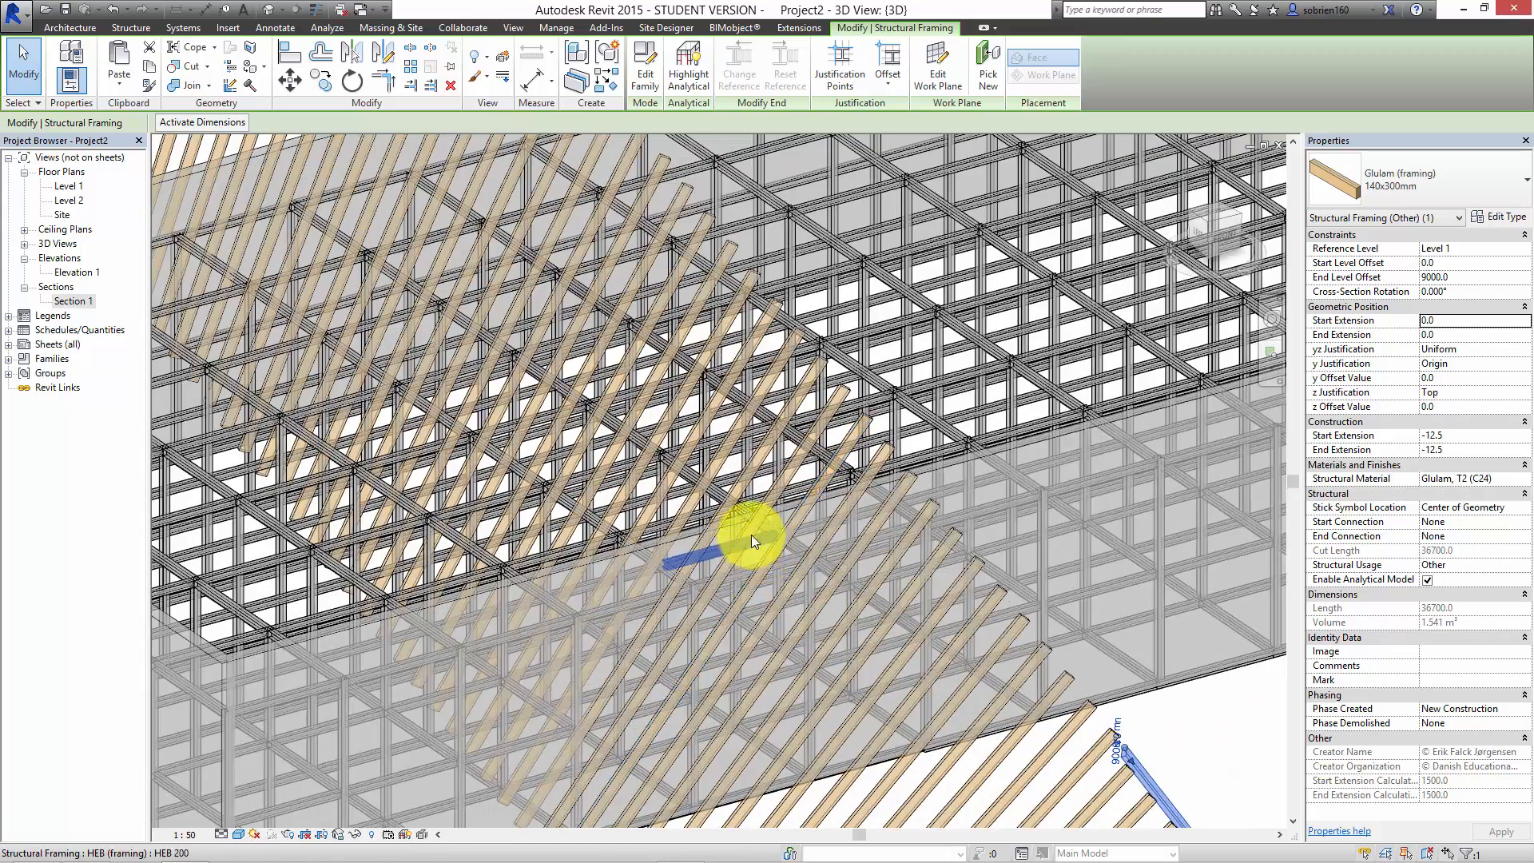
Step: Undo the last stretch of the longer glulam beam toward the building and clear the selection
scroll(768, 515, down, 8)
shift+middle_drag(787, 496, 691, 588)
click(110, 22)
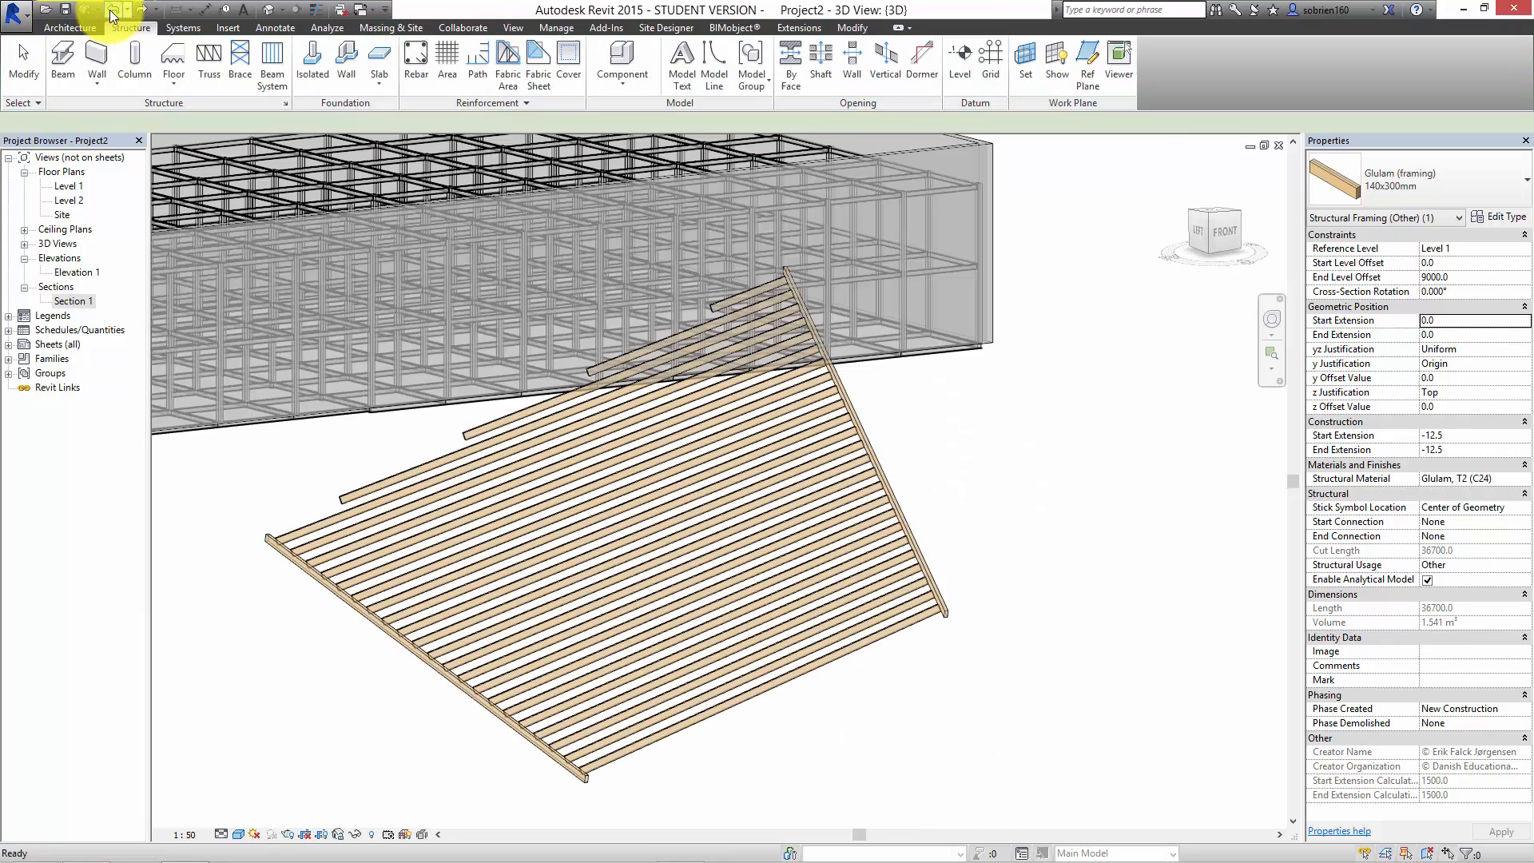
key(Escape)
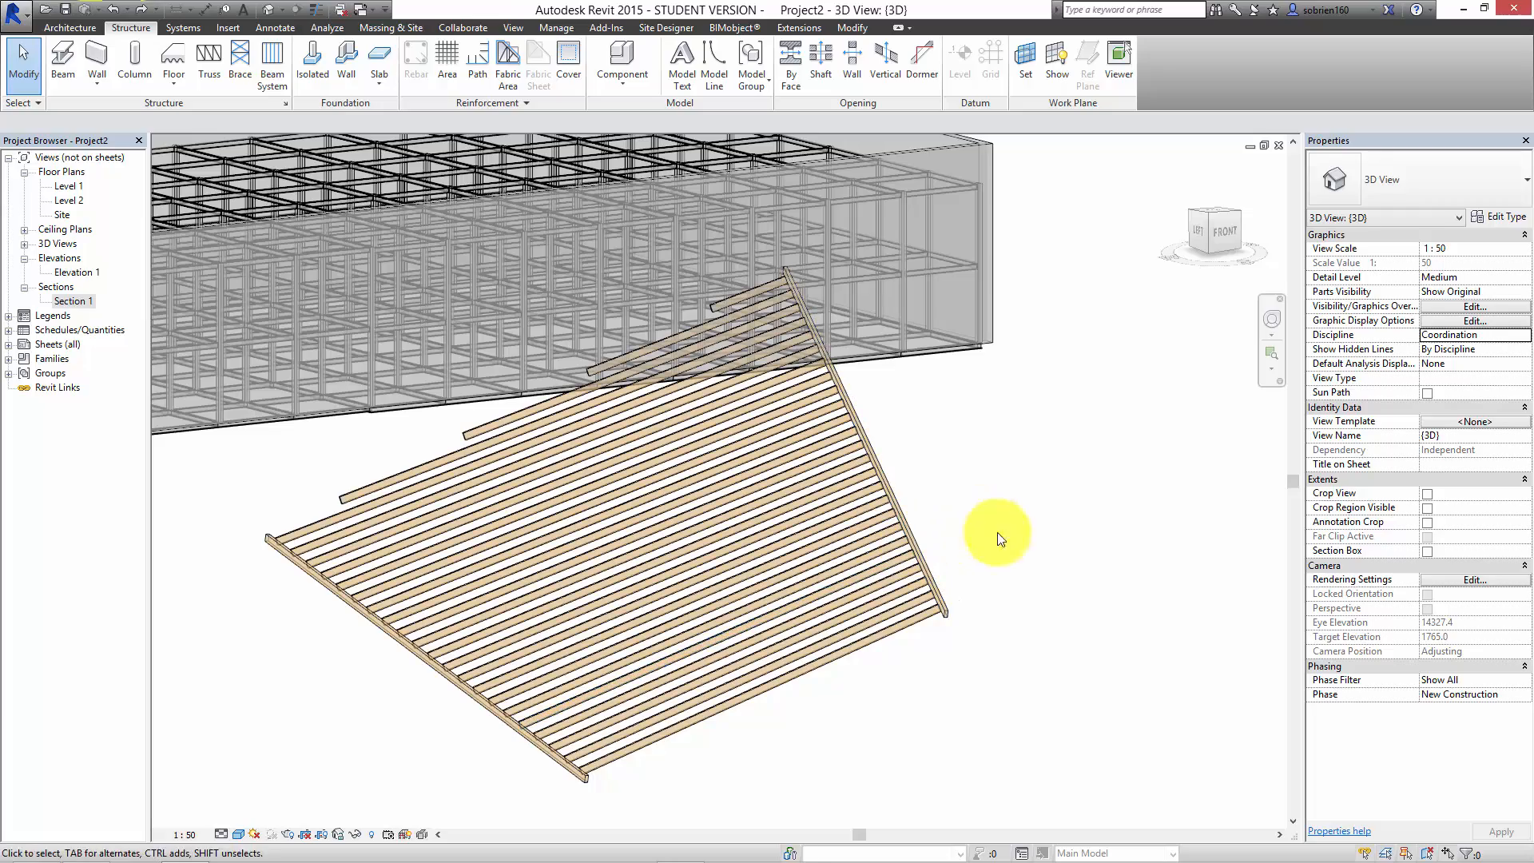
scroll(1039, 559, down, 3)
shift+middle_drag(1033, 578, 990, 682)
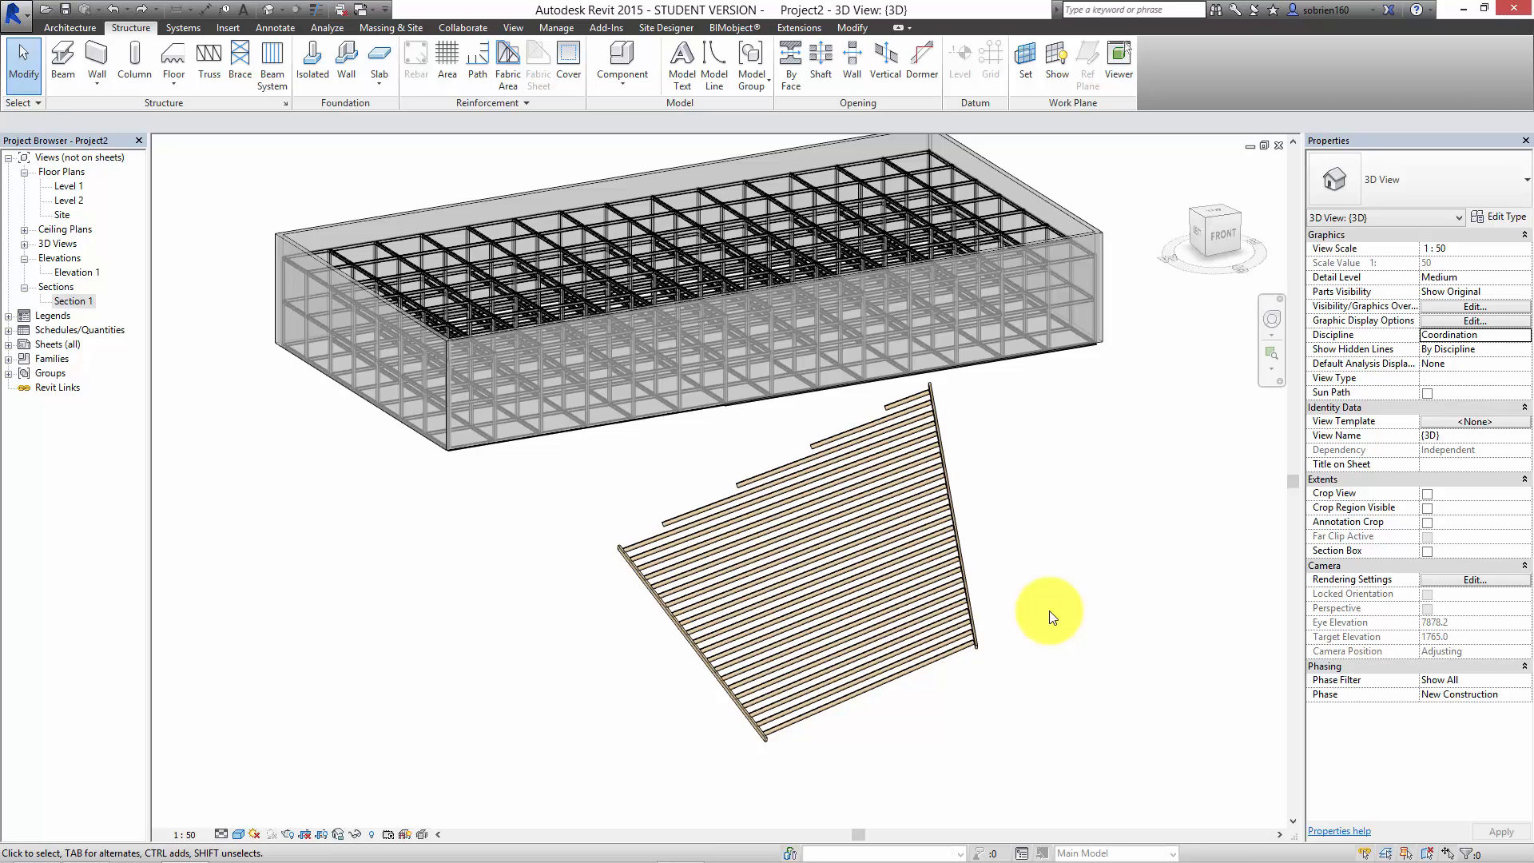
mouse_move(1412, 861)
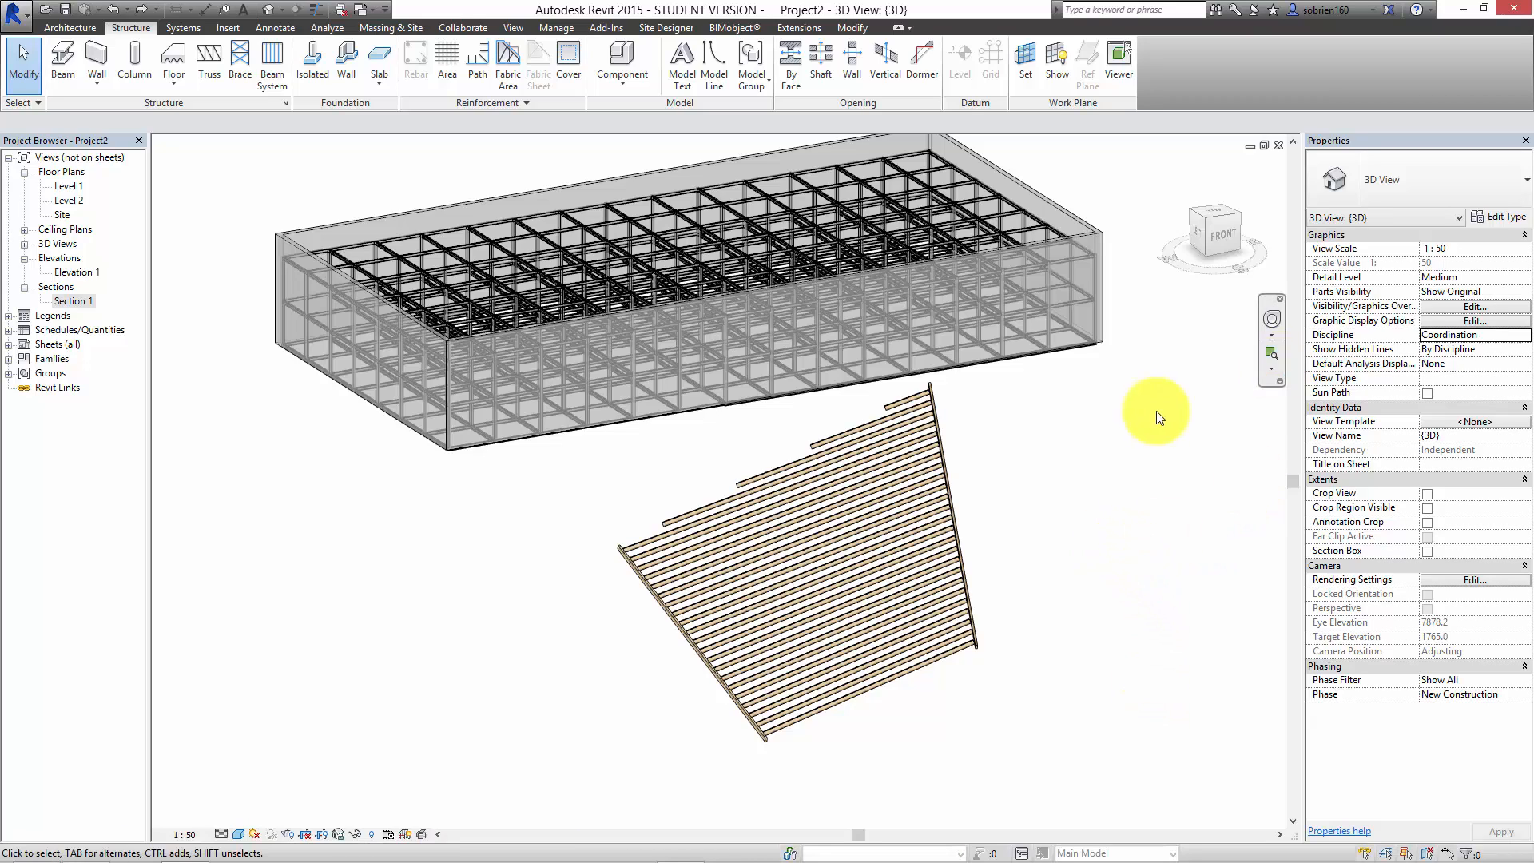
click(1066, 496)
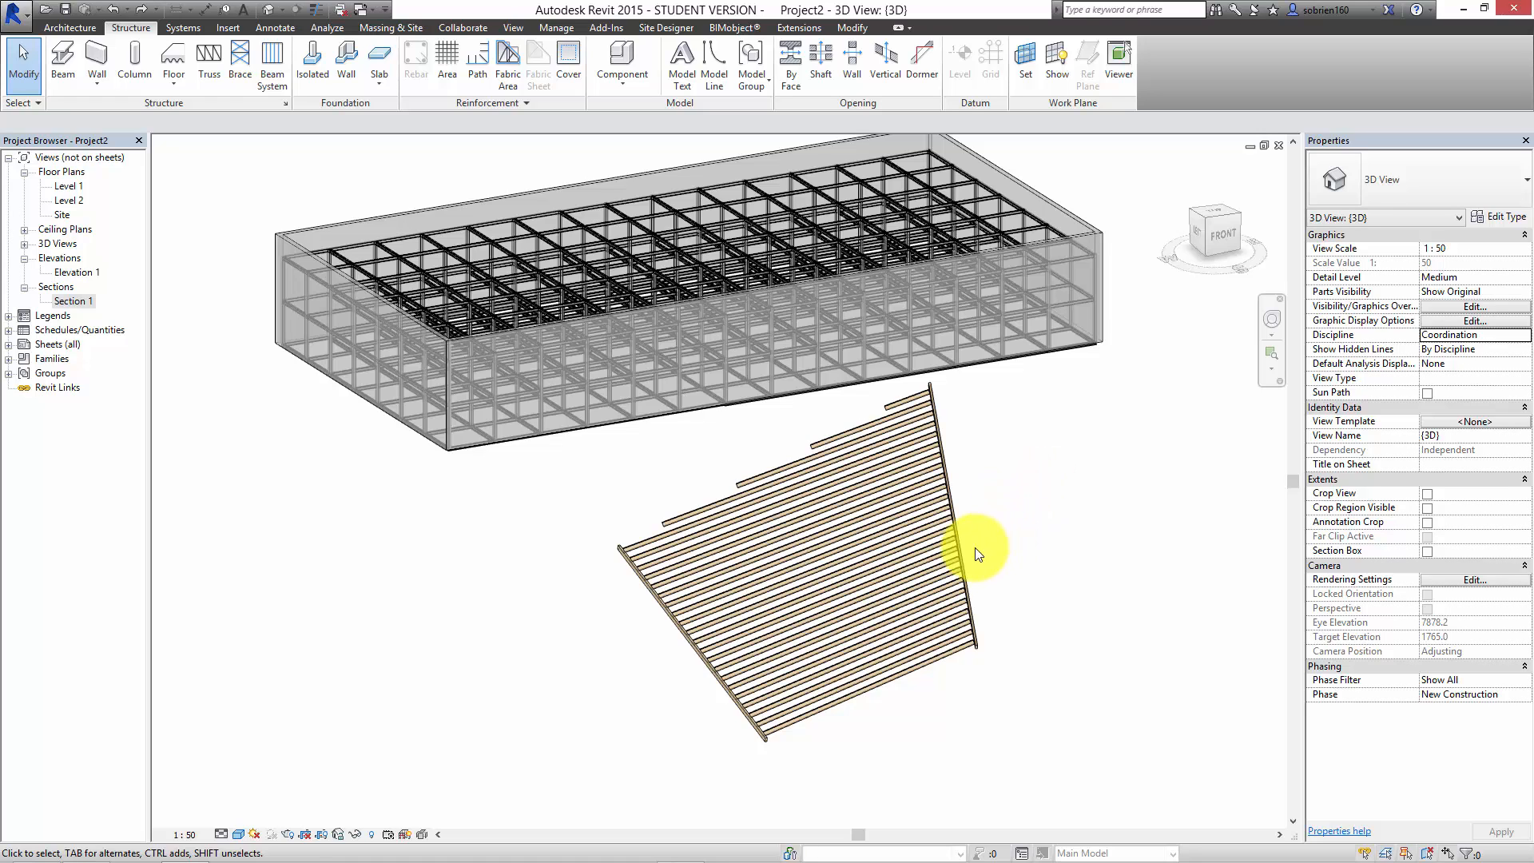
shift+middle_drag(993, 541, 918, 439)
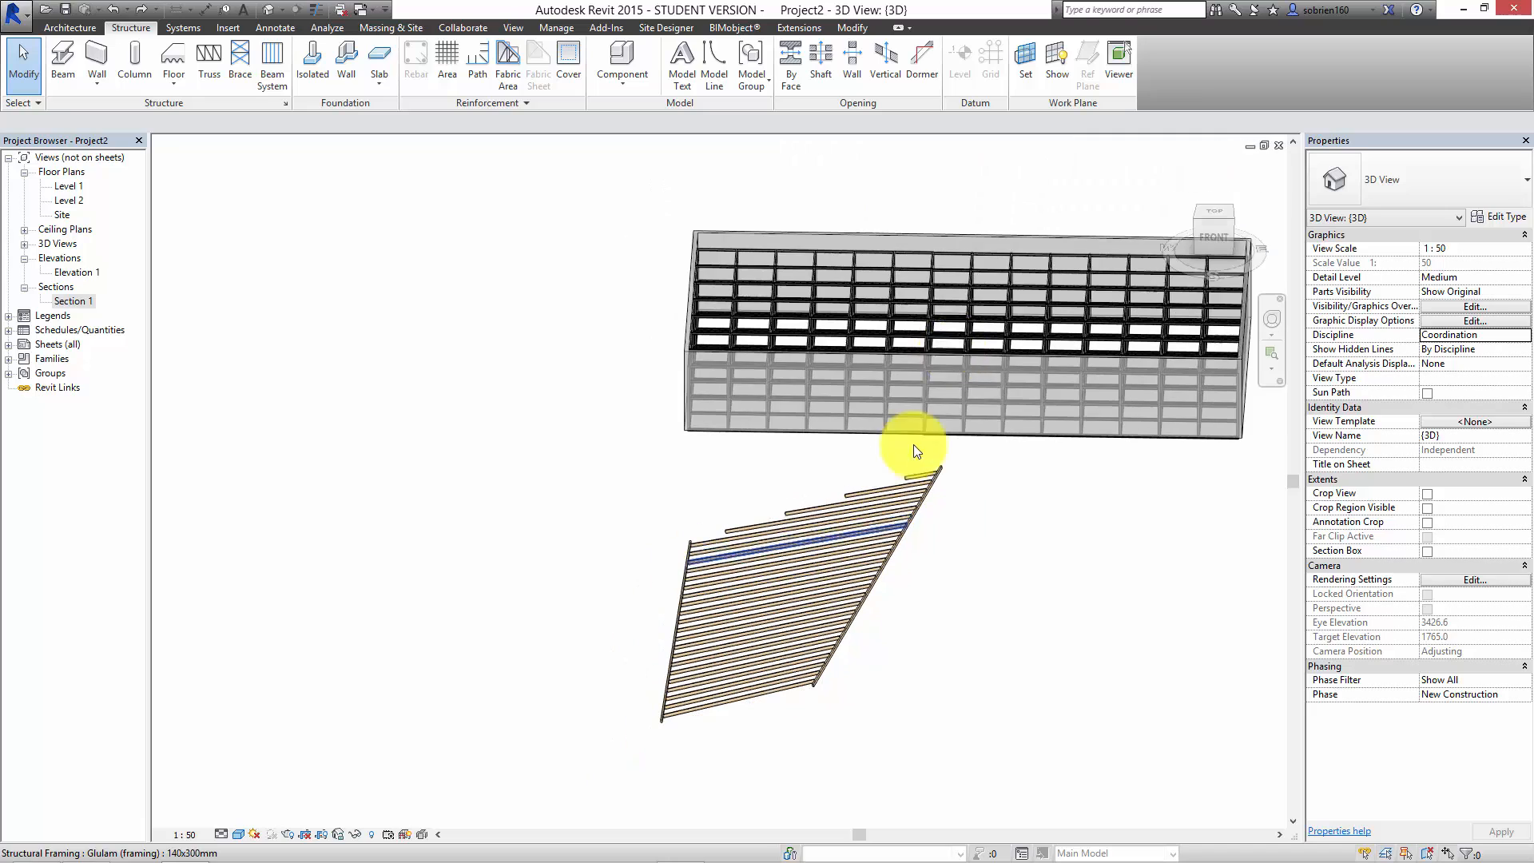
shift+middle_drag(1072, 359, 1034, 428)
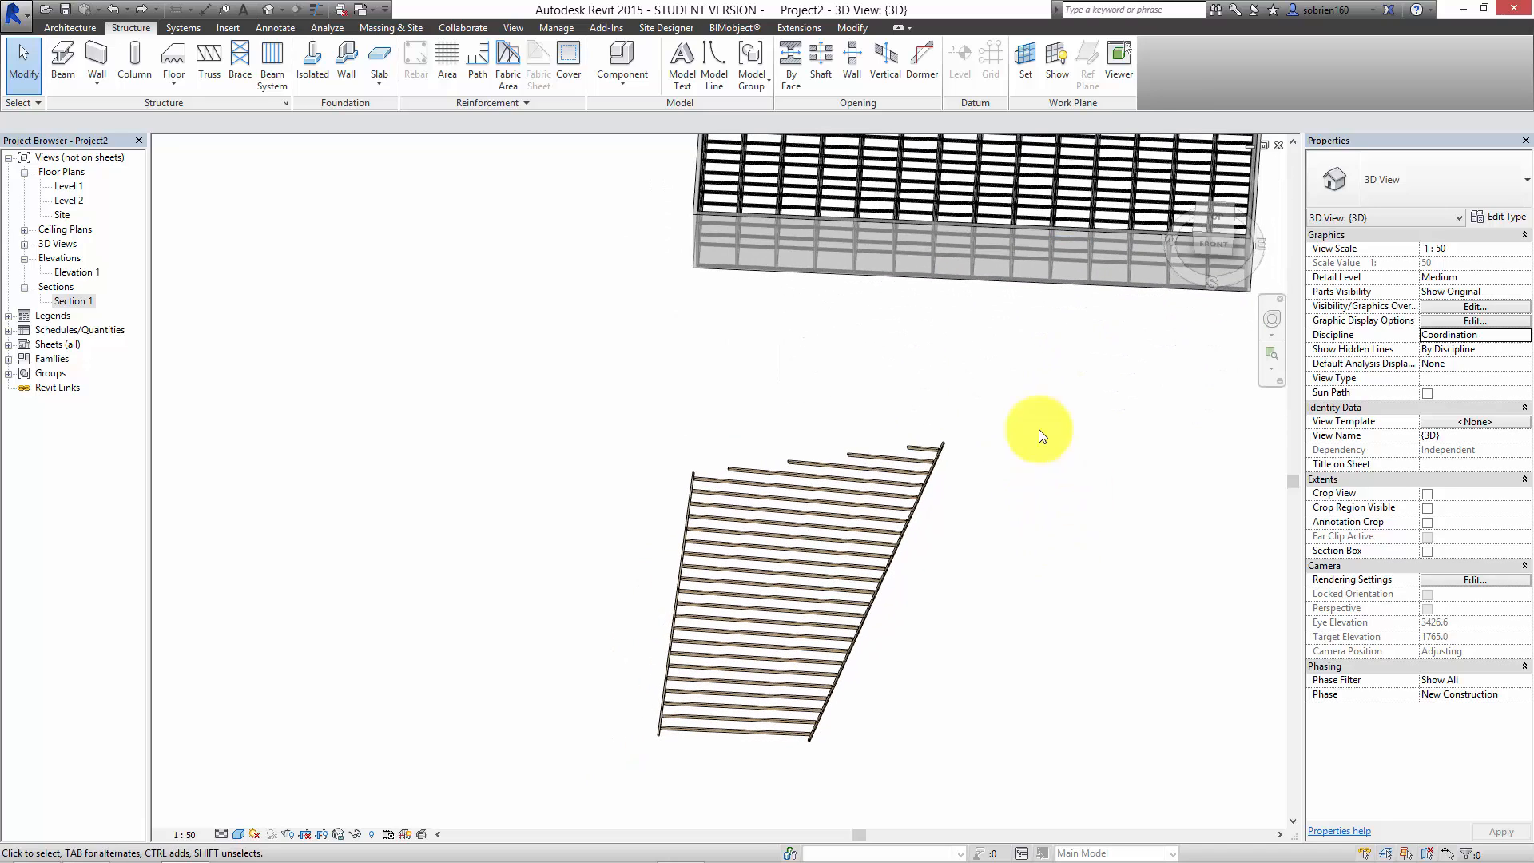
double_click(70, 201)
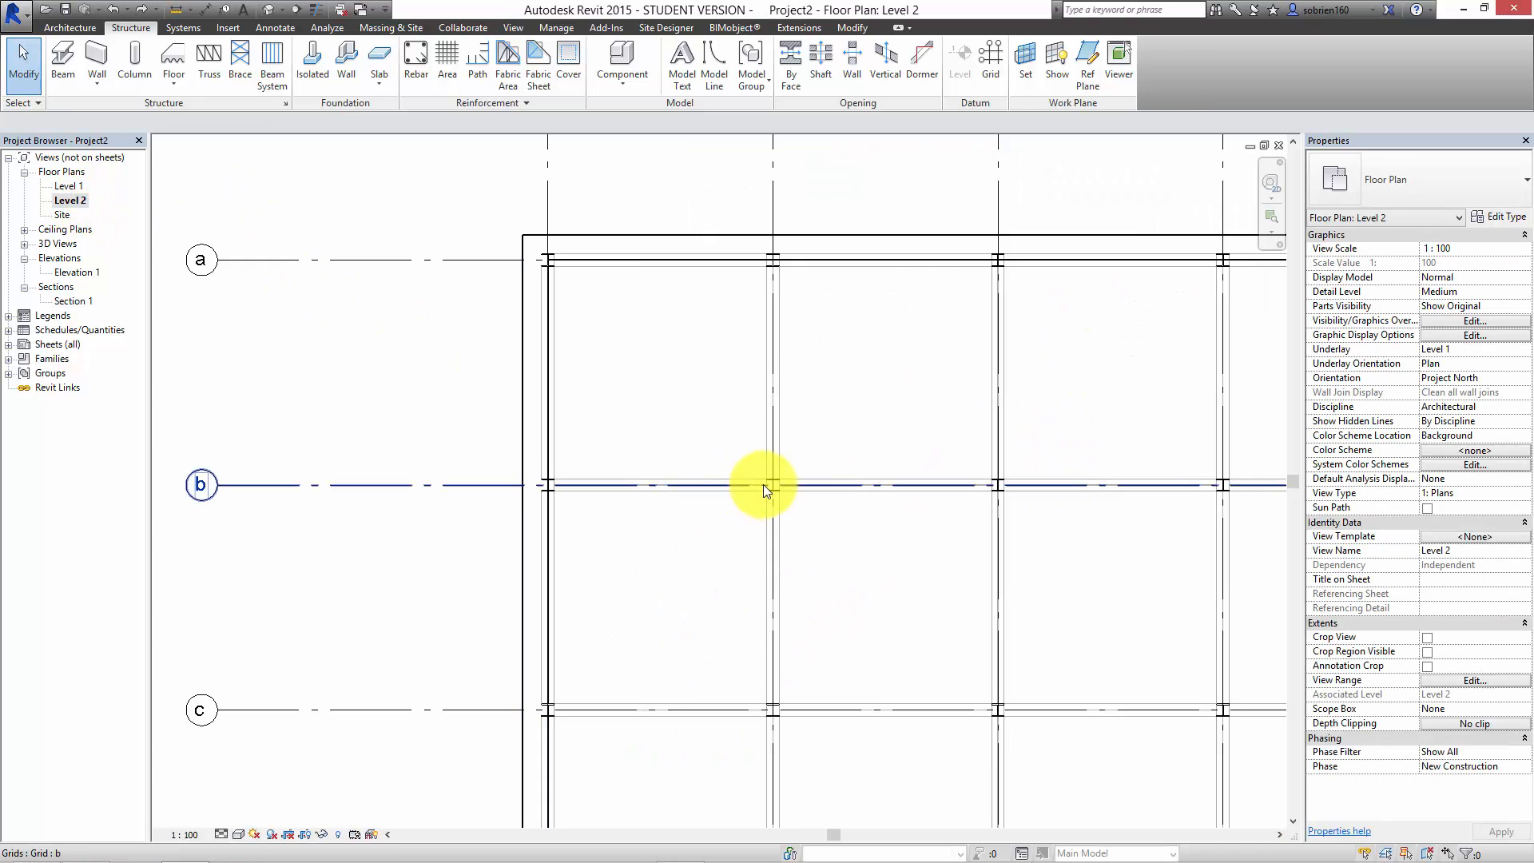
scroll(799, 512, down, 6)
scroll(608, 519, down, 3)
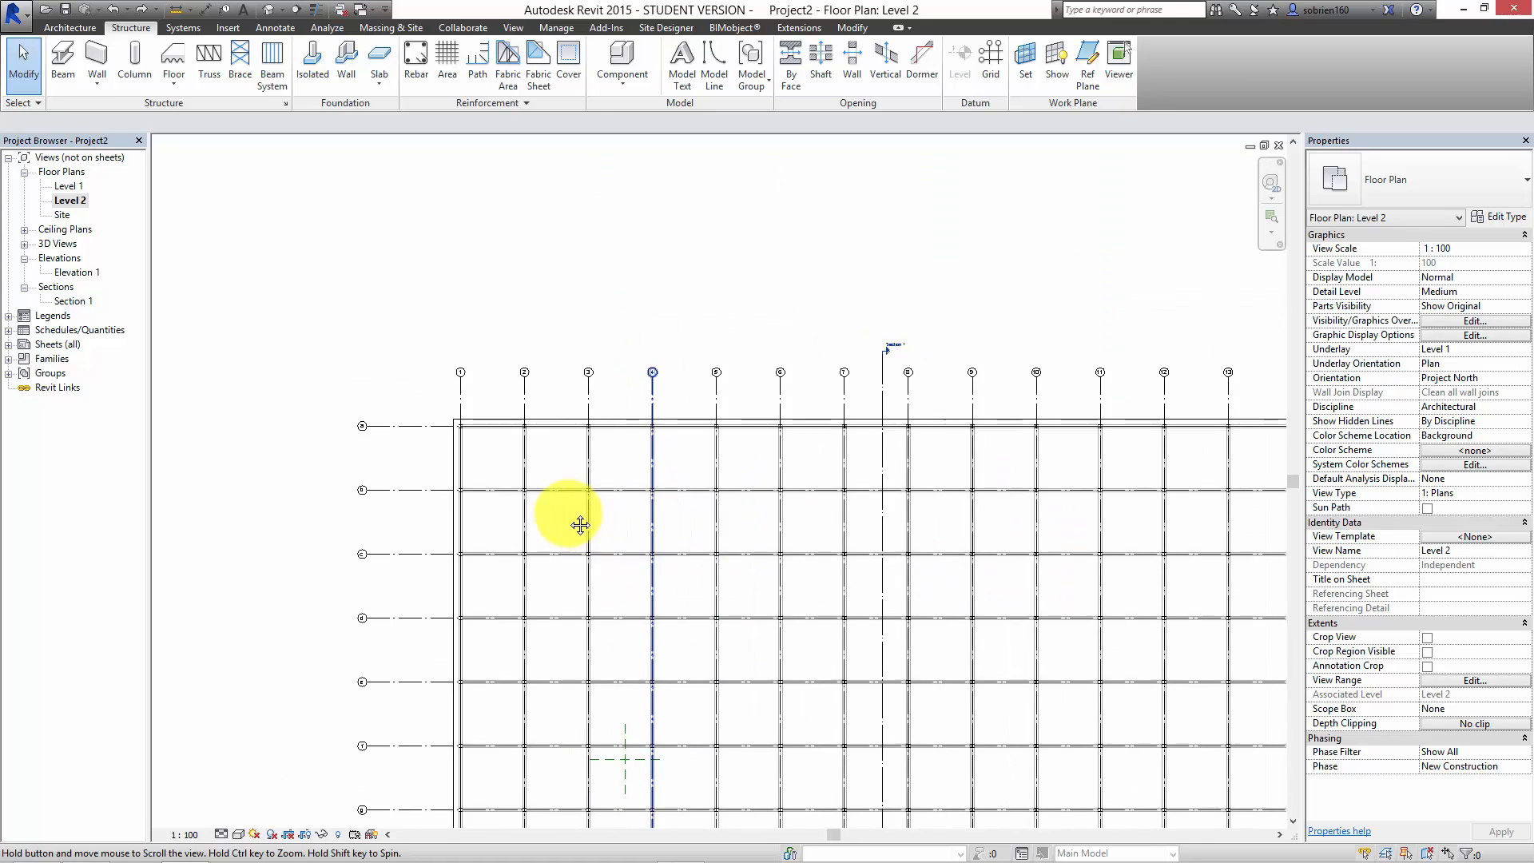
scroll(985, 505, up, 2)
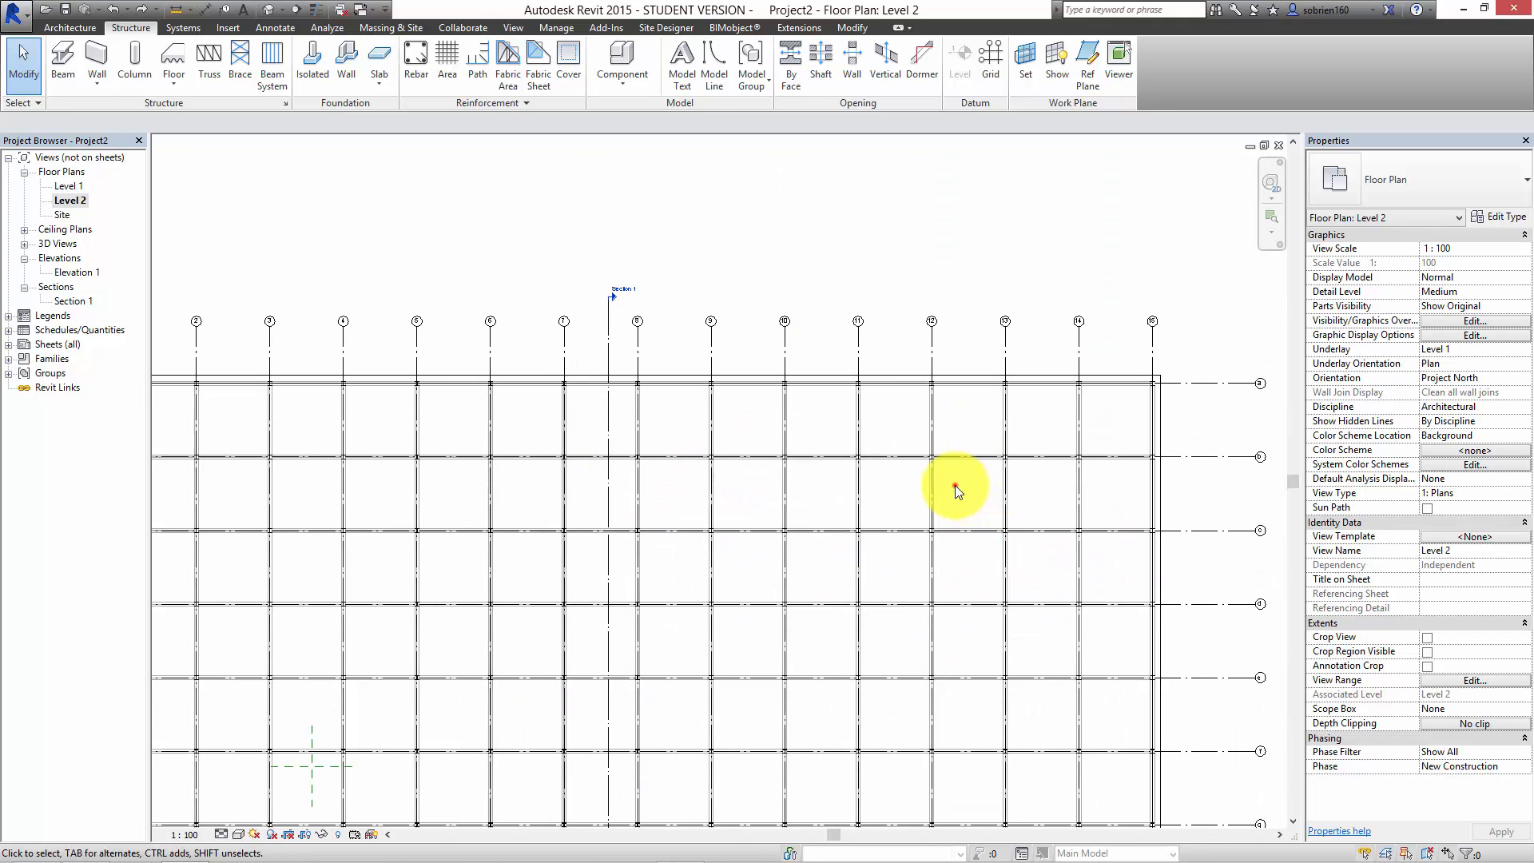
drag(955, 485, 807, 499)
drag(696, 492, 628, 518)
click(689, 61)
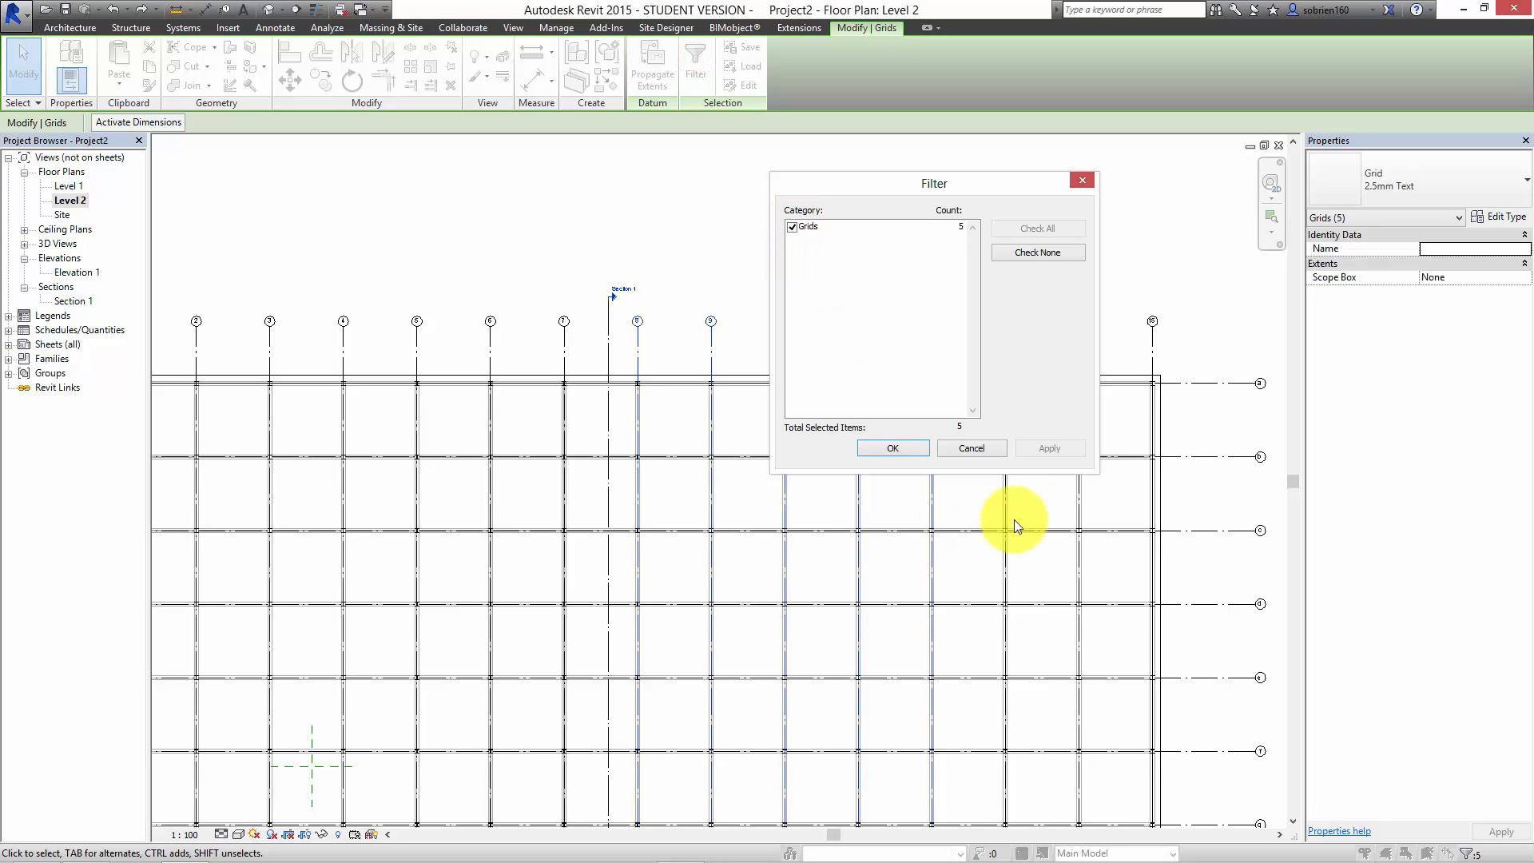
click(973, 449)
click(966, 478)
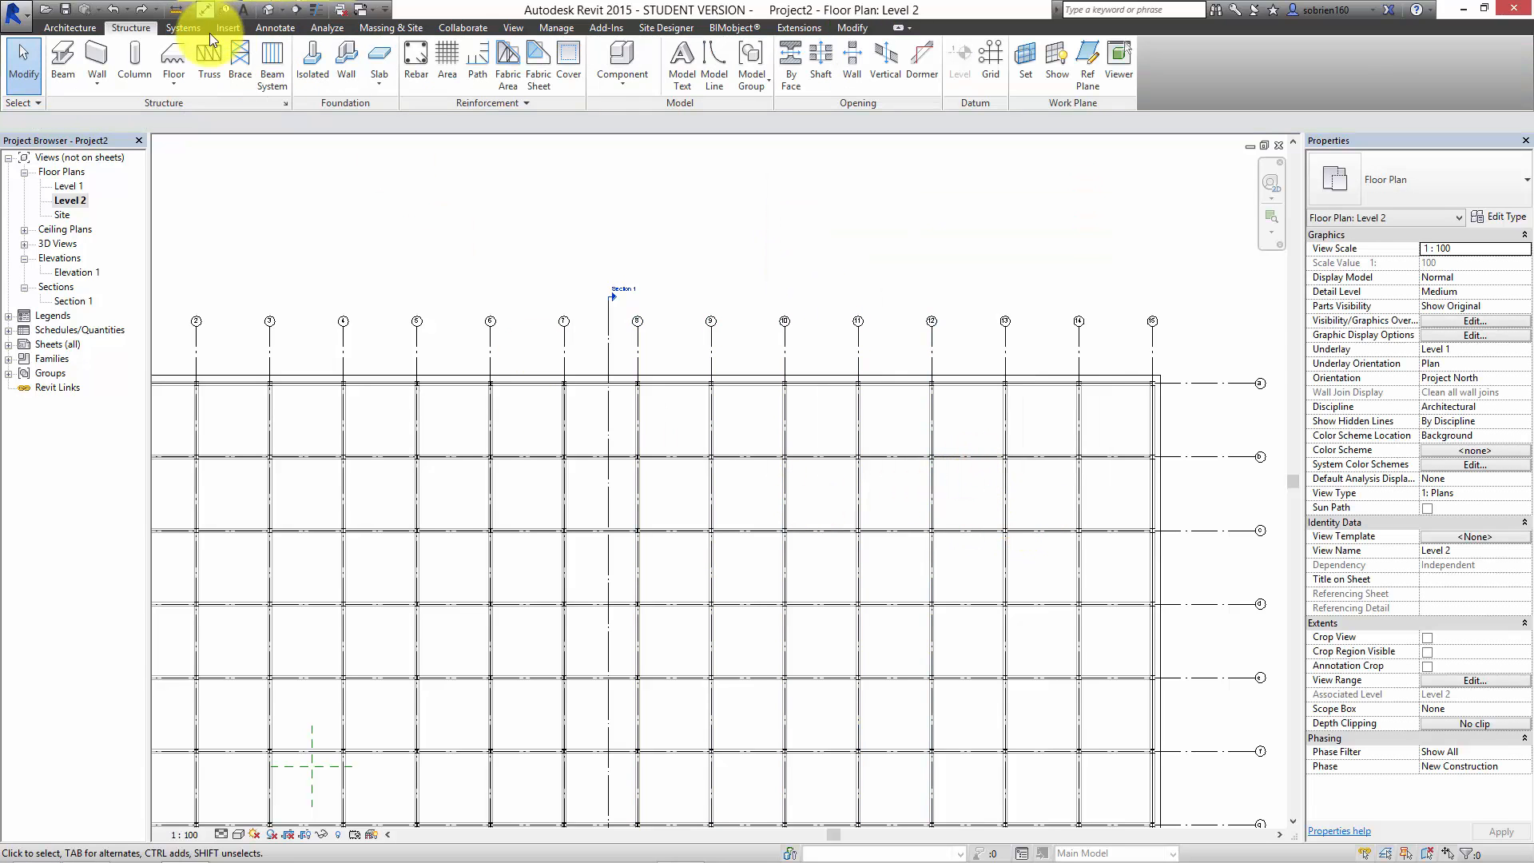
Step: In the 3D model seen from the top, delete the stacked HEB 200 beams spanning the middle bay row on grid lines 8 to 13
click(269, 9)
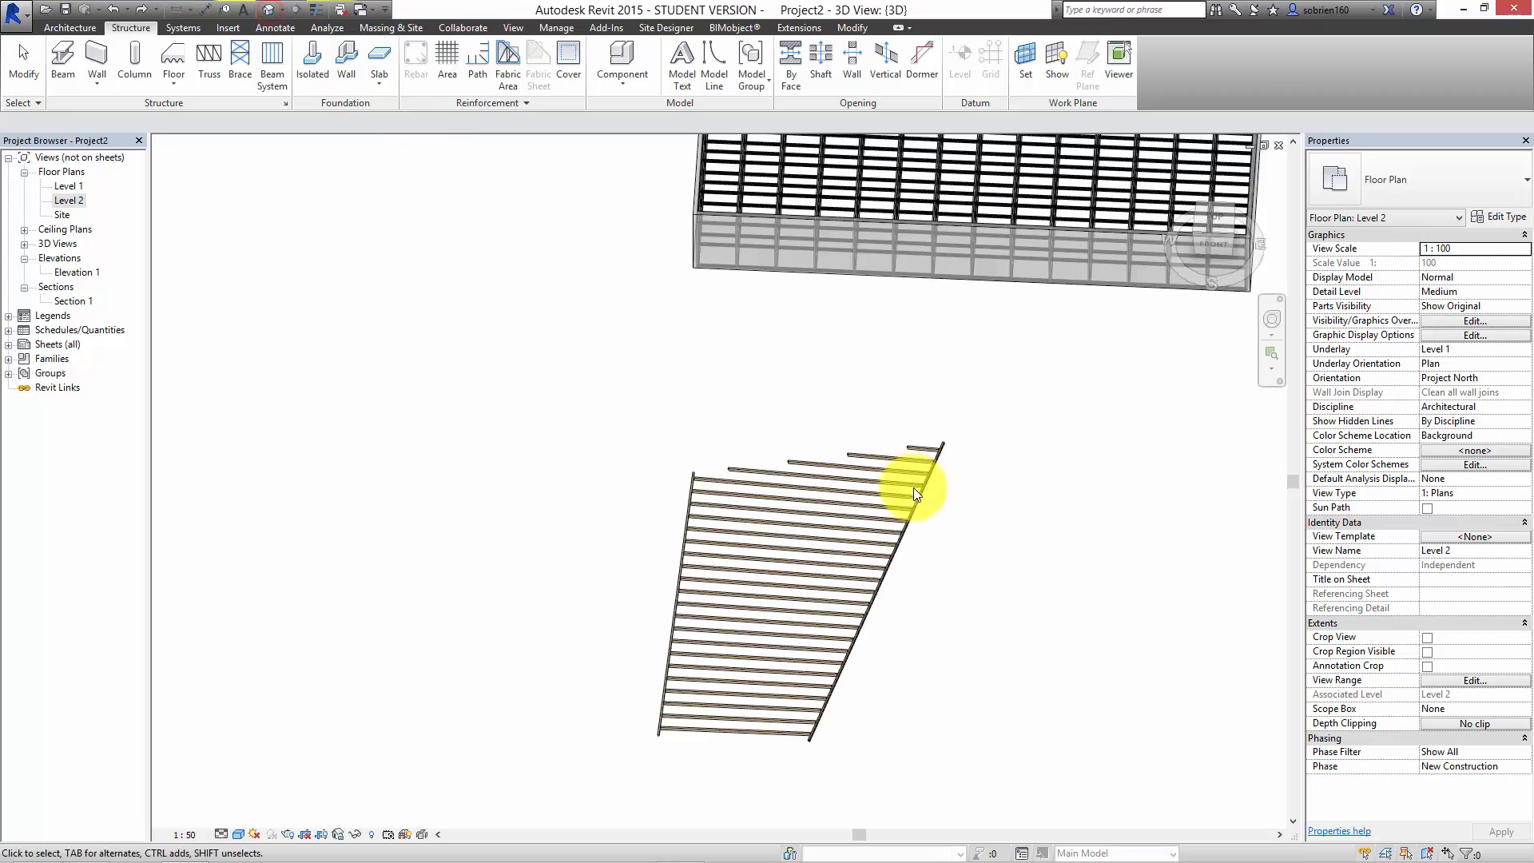
shift+middle_drag(946, 465, 1194, 188)
click(1212, 229)
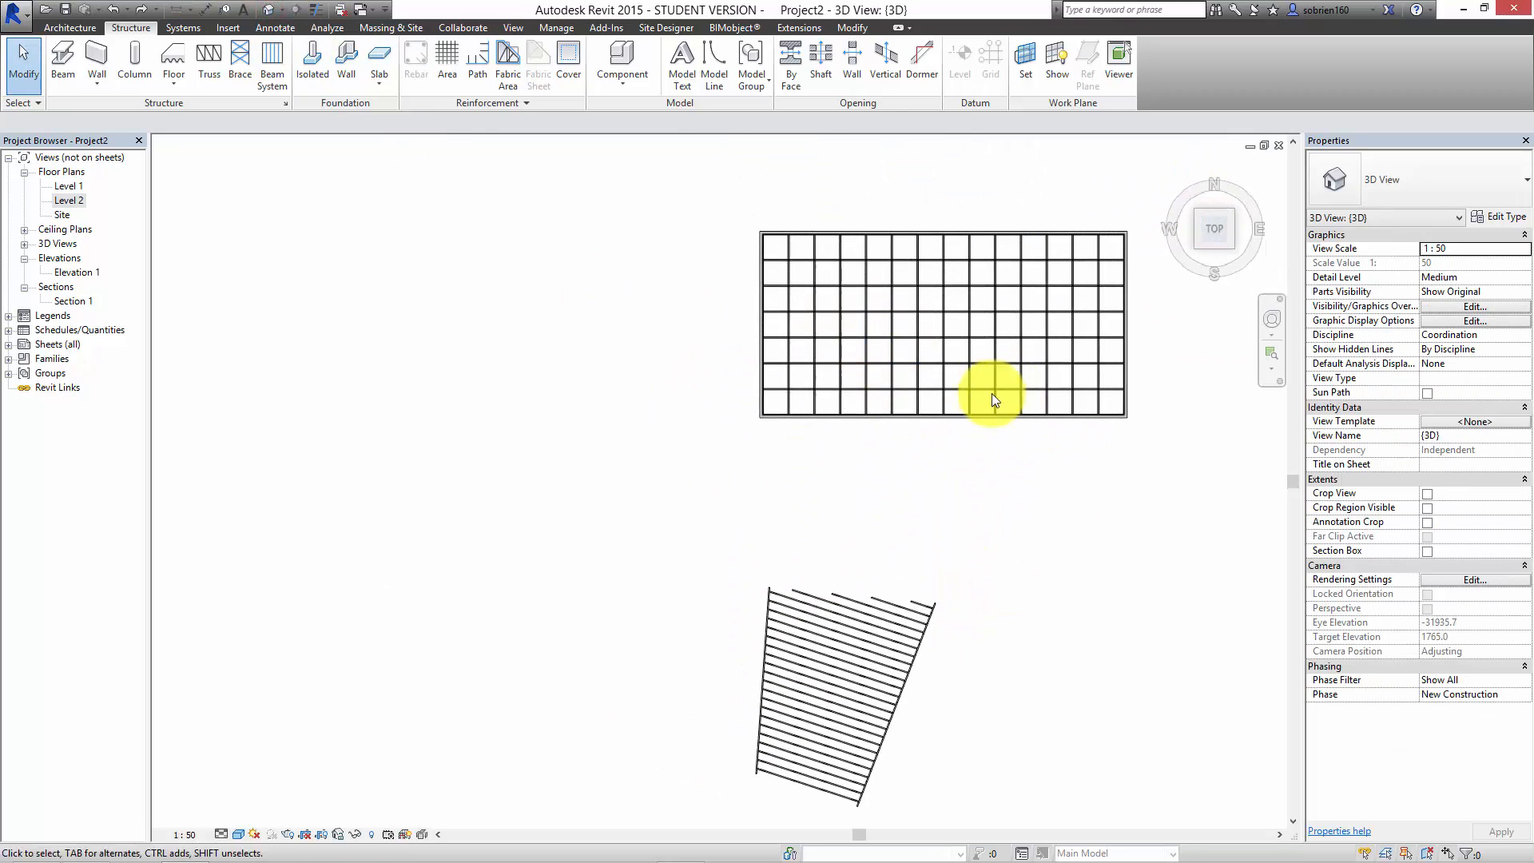
scroll(1043, 272, up, 3)
middle_drag(1043, 272, 1010, 466)
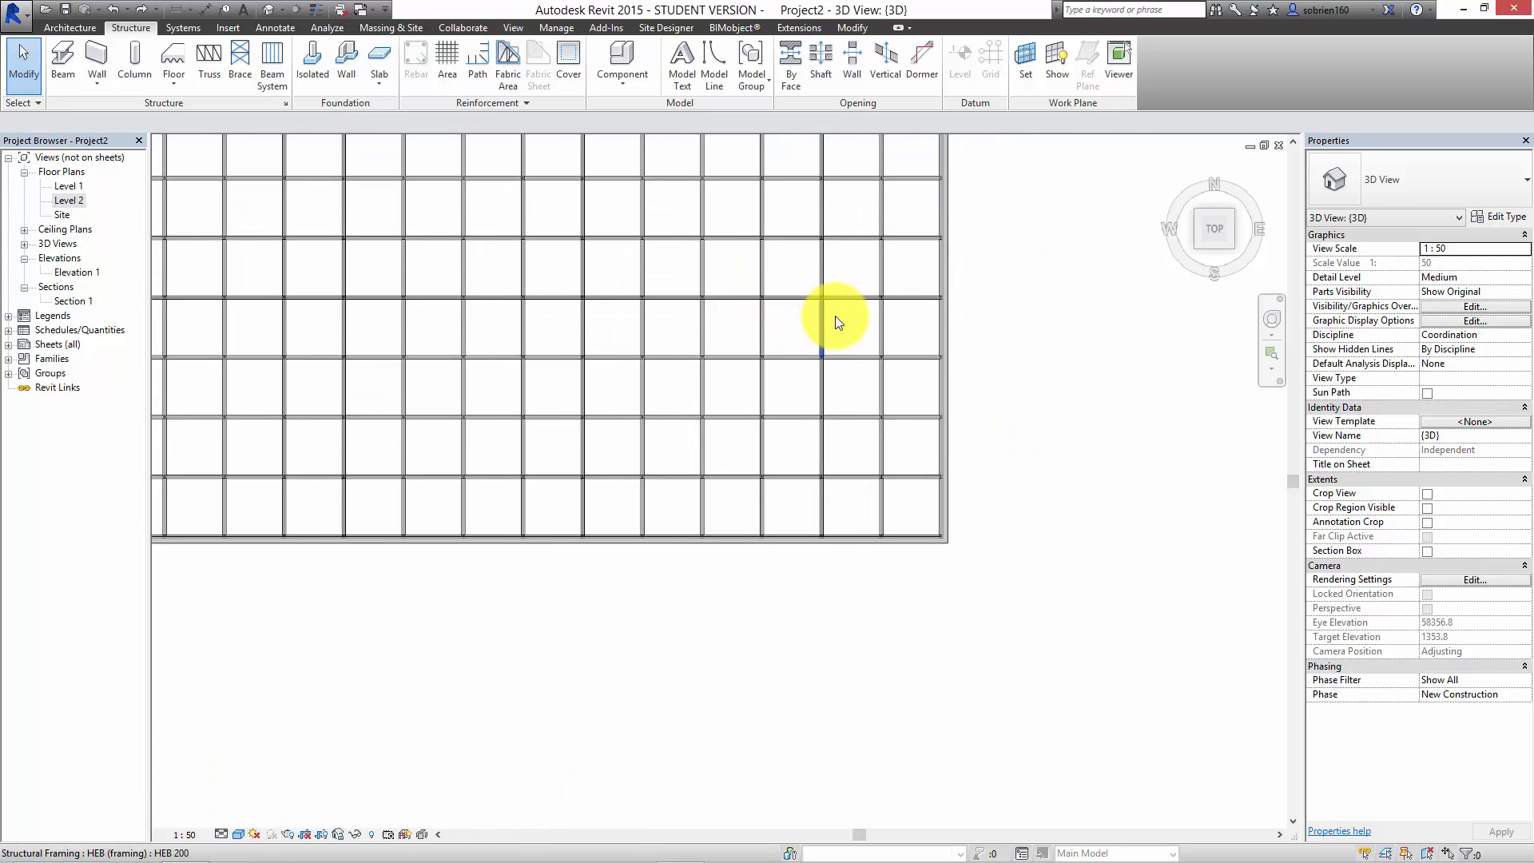
drag(847, 315, 515, 333)
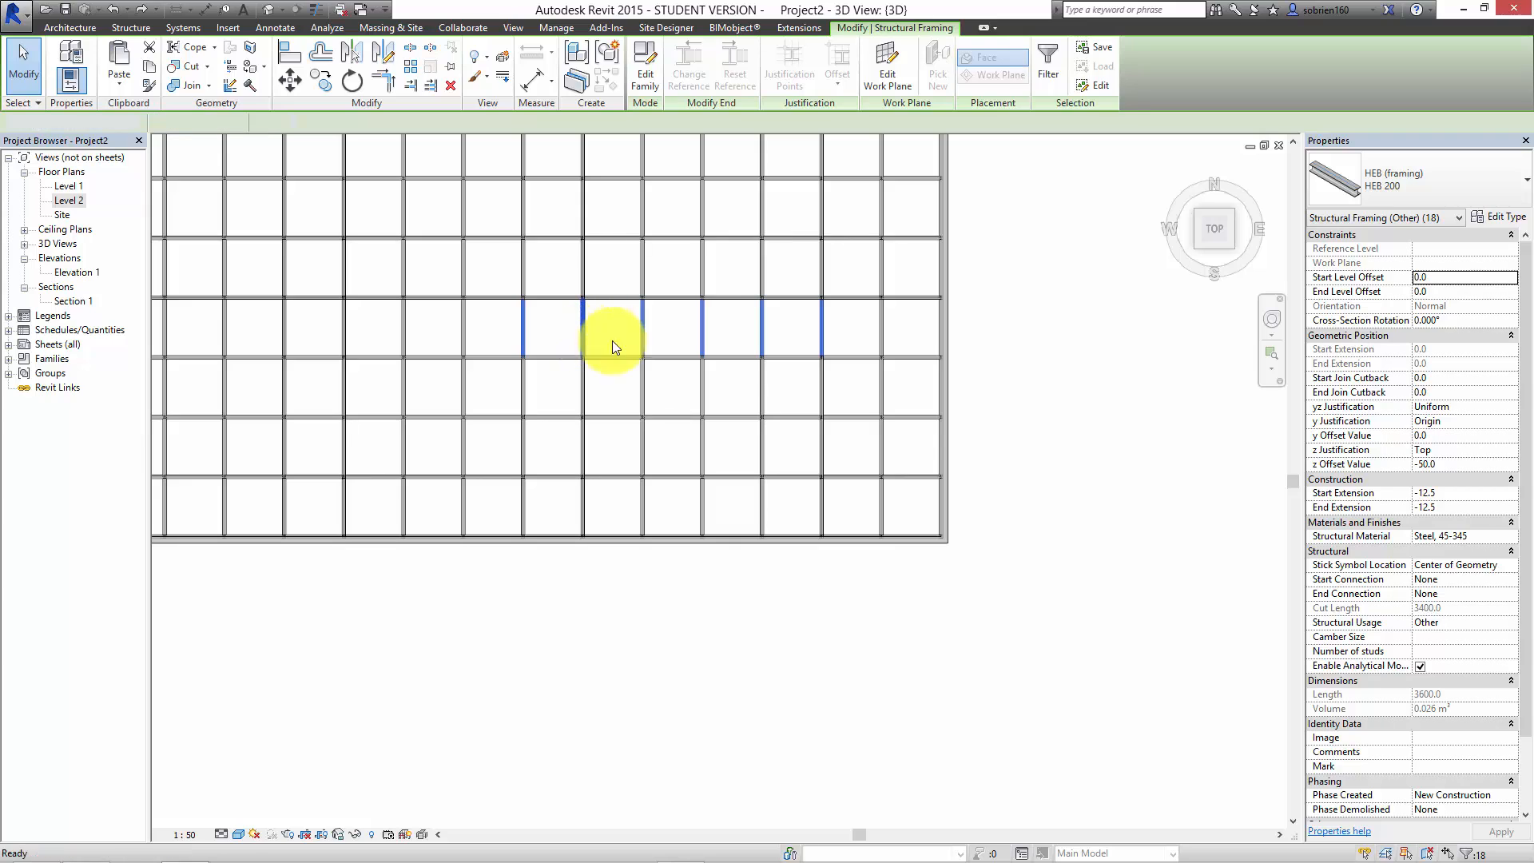
key(Delete)
middle_drag(1015, 316, 1021, 474)
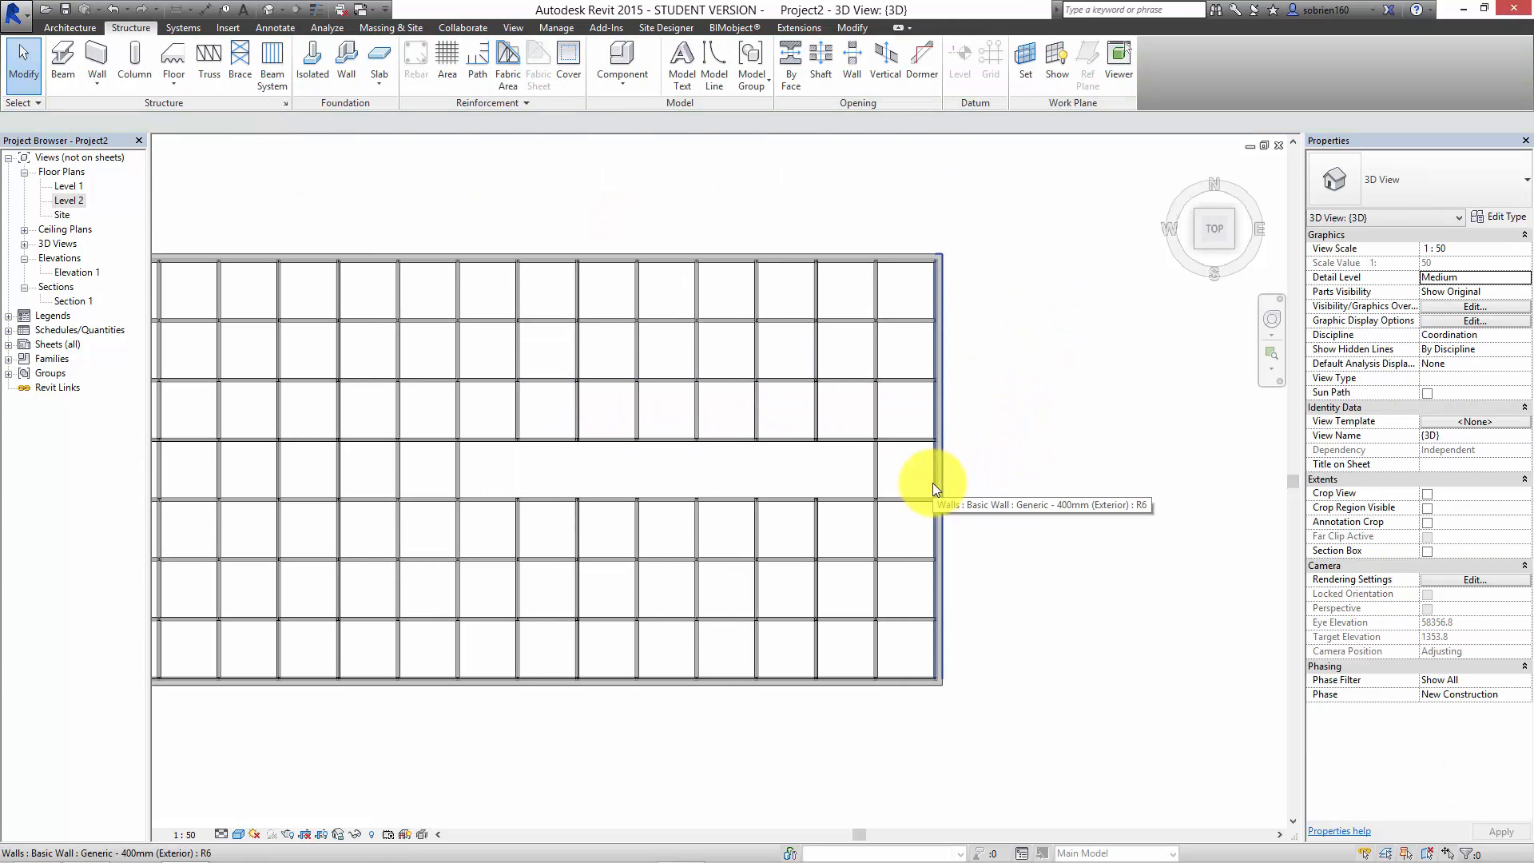
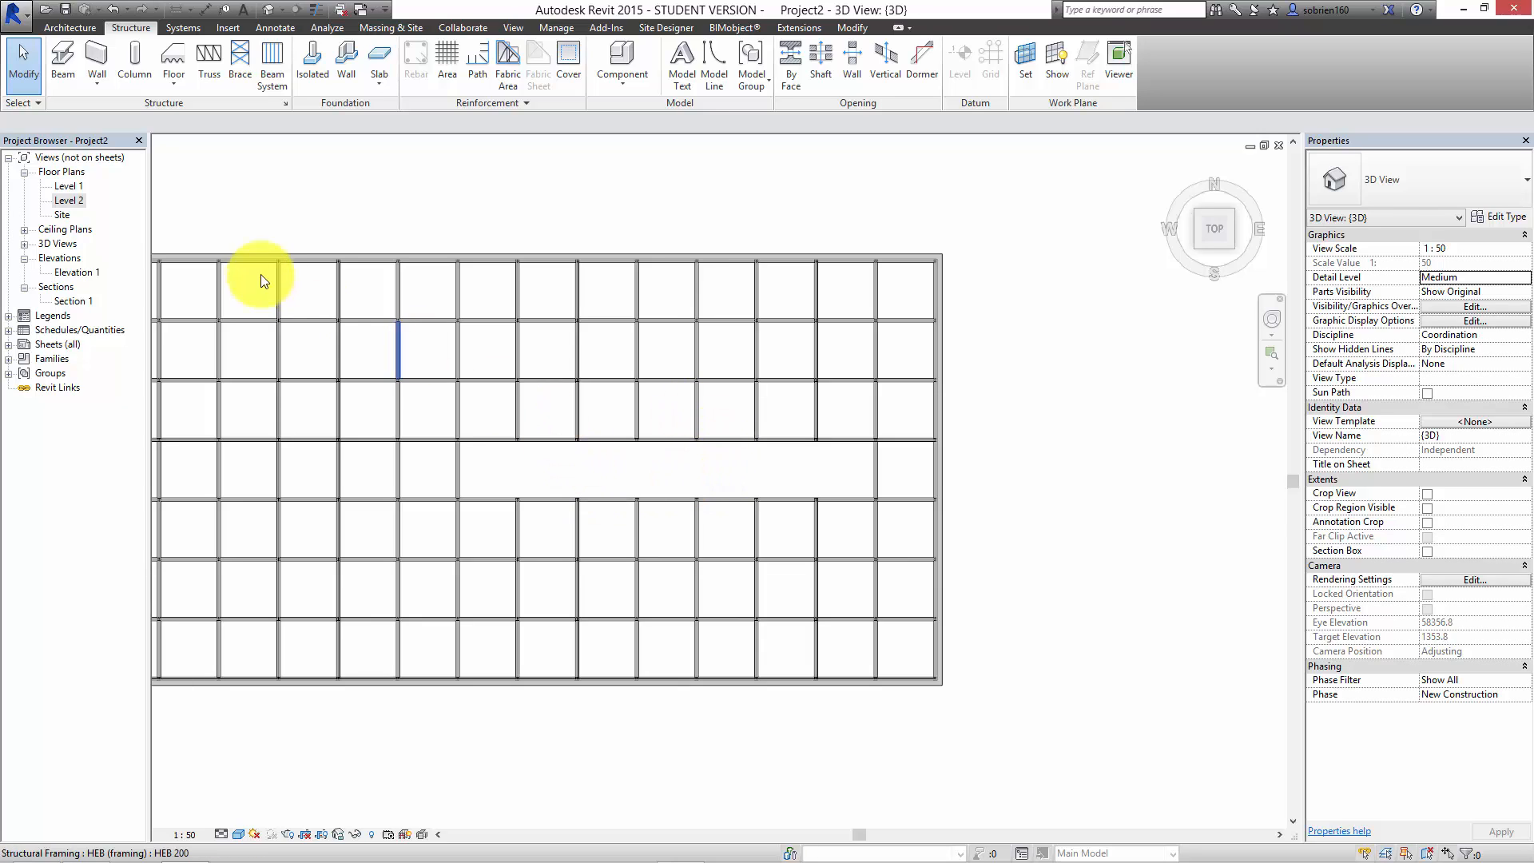
Step: Start a structural beam system with 600 mm fixed spacing and Dimension Lumber 45x195mm as the beam type
click(272, 63)
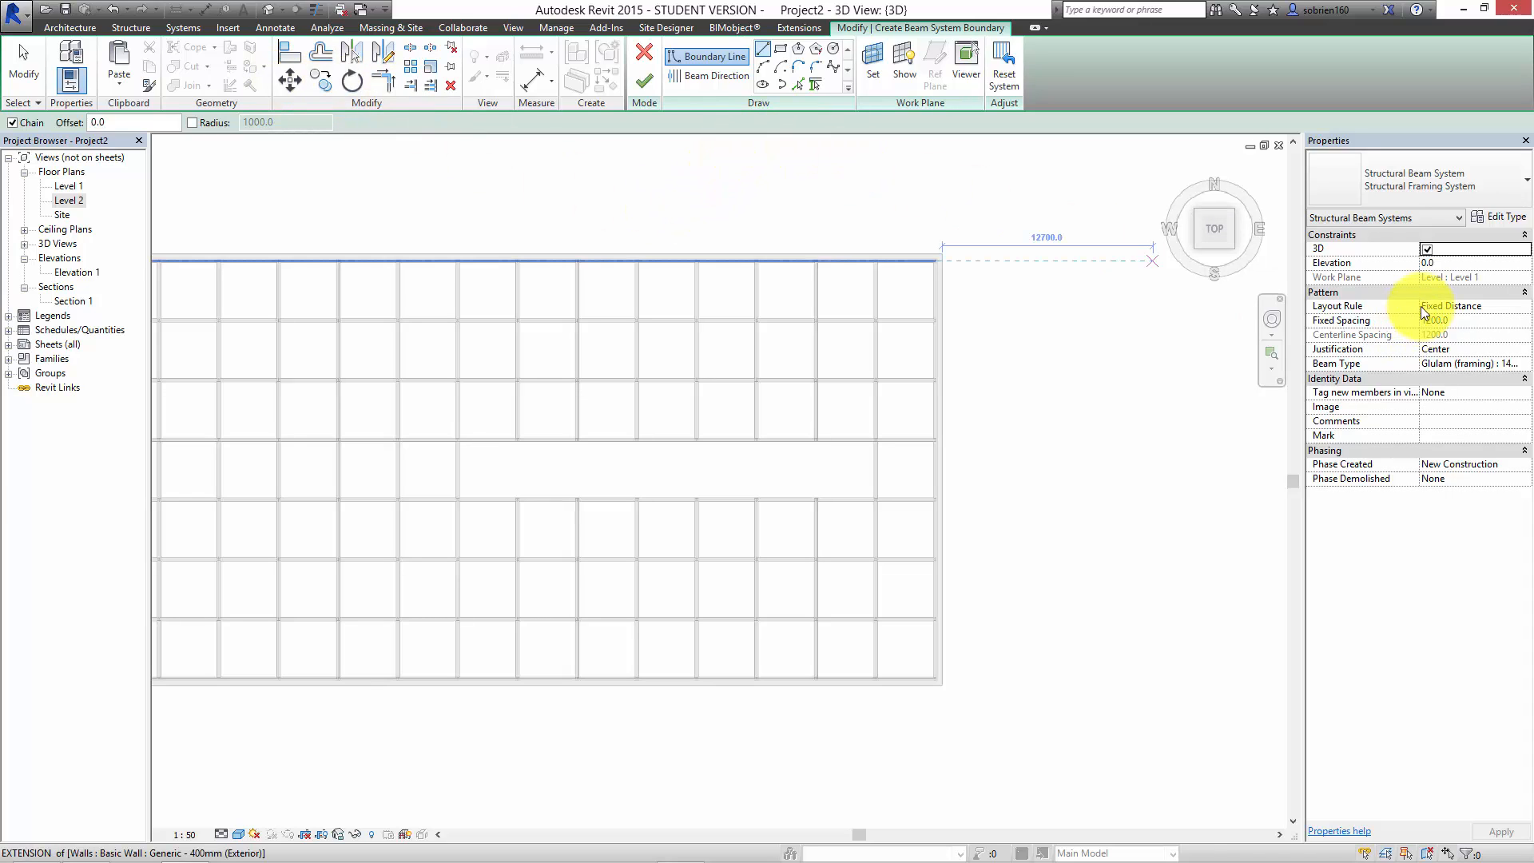
click(1467, 319)
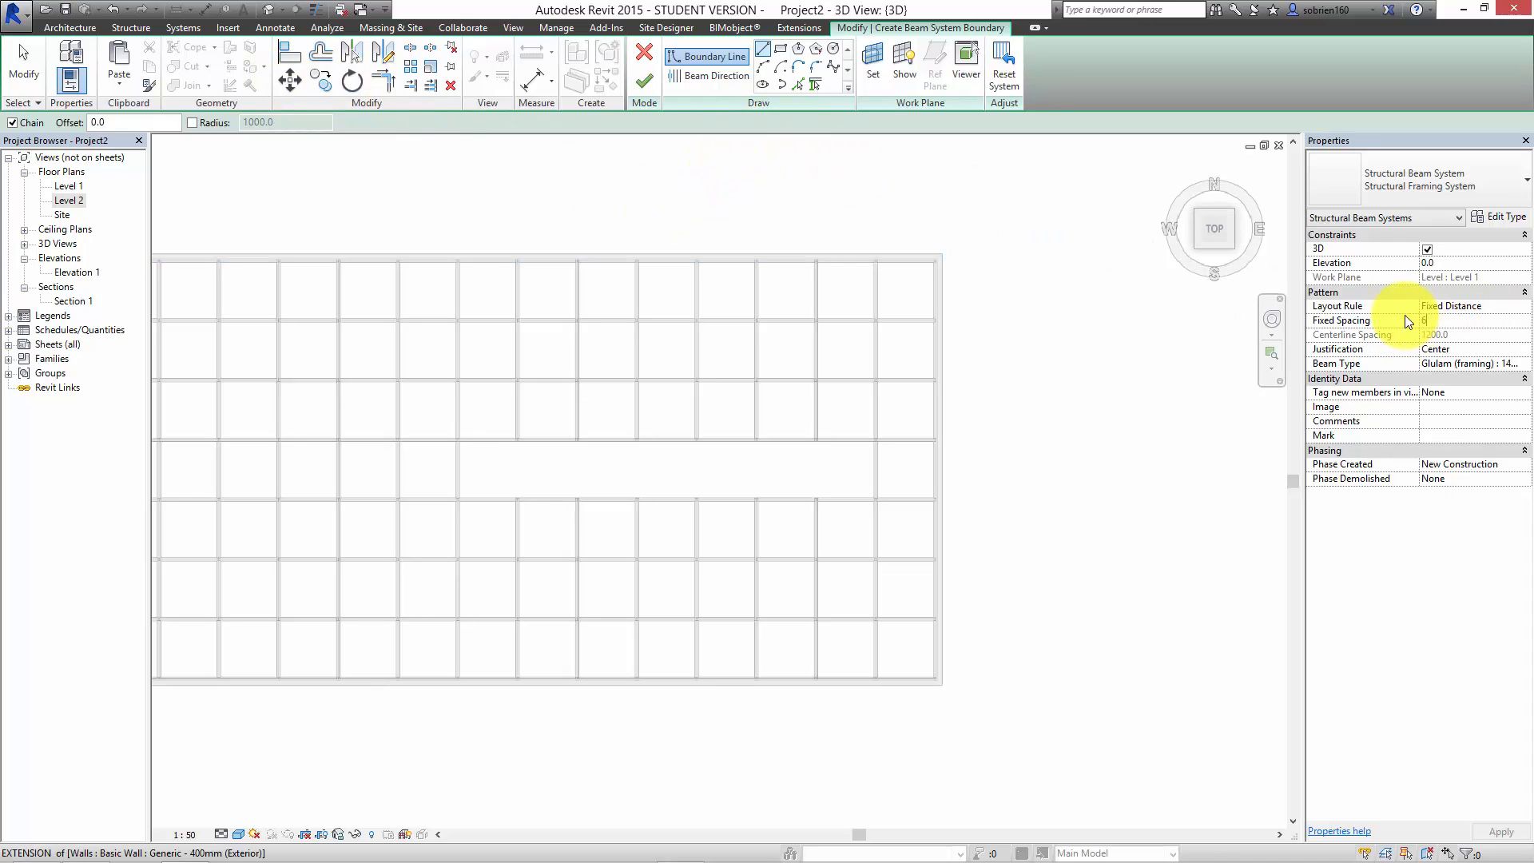
click(1521, 367)
drag(1525, 400, 1526, 397)
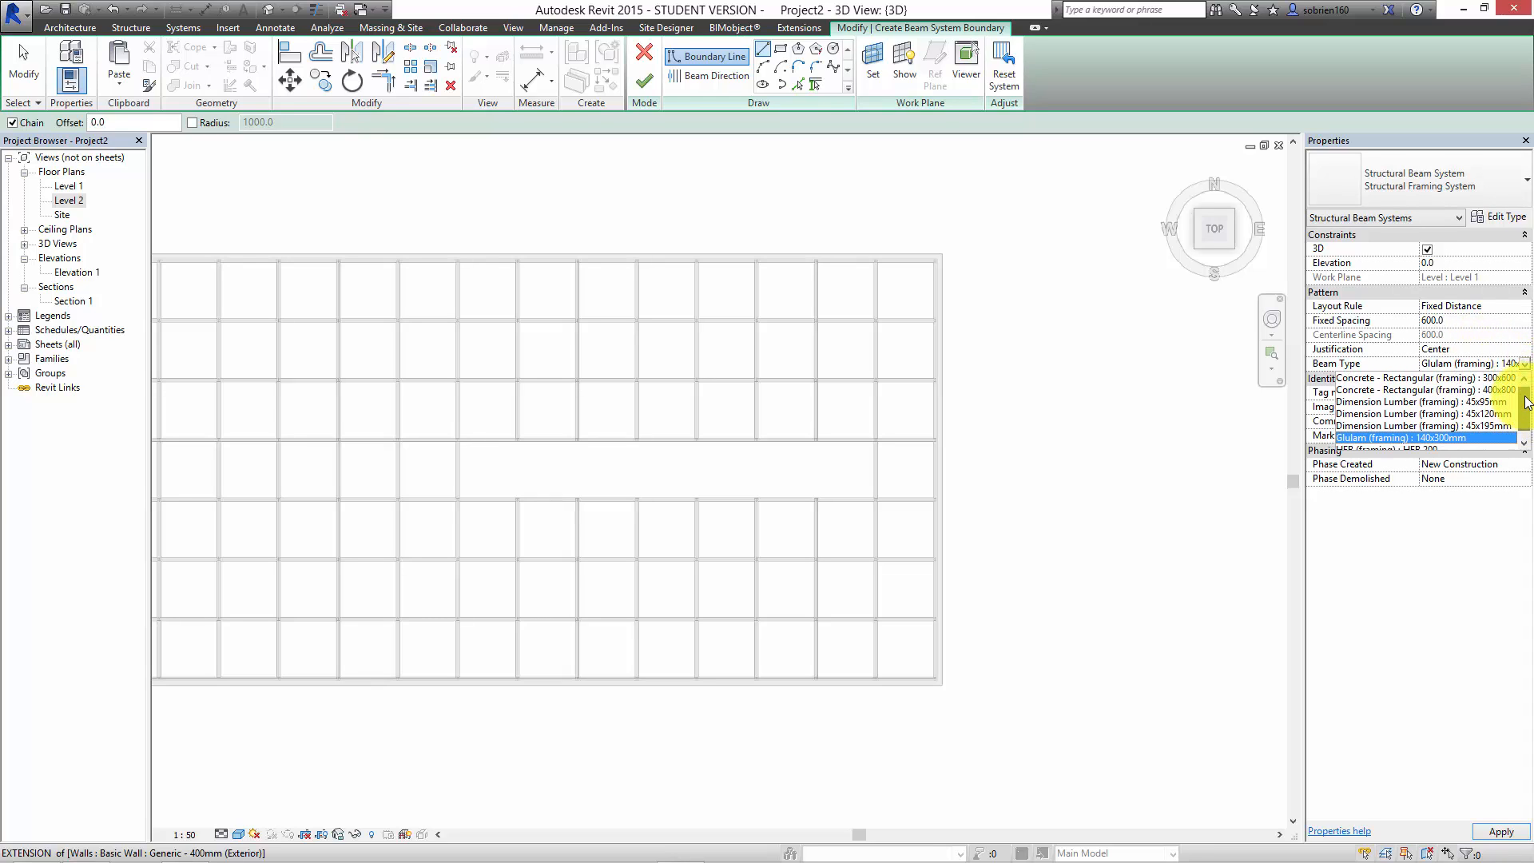
click(1484, 423)
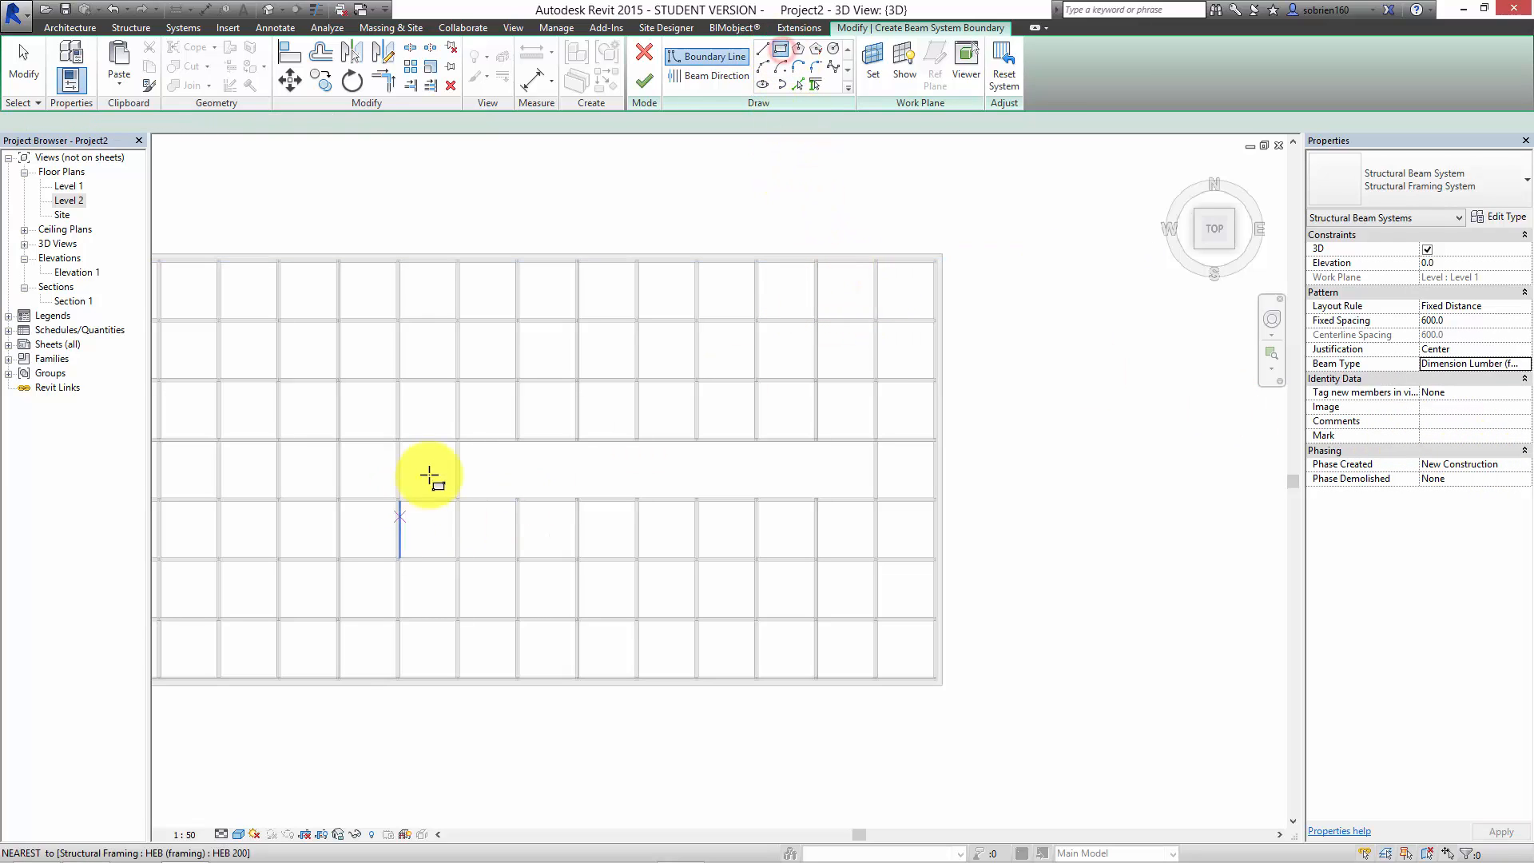
Step: Sketch a rectangular beam system boundary around the open middle bays, snapped to the beam intersections from grid lines 7 to 14
scroll(460, 442, up, 2)
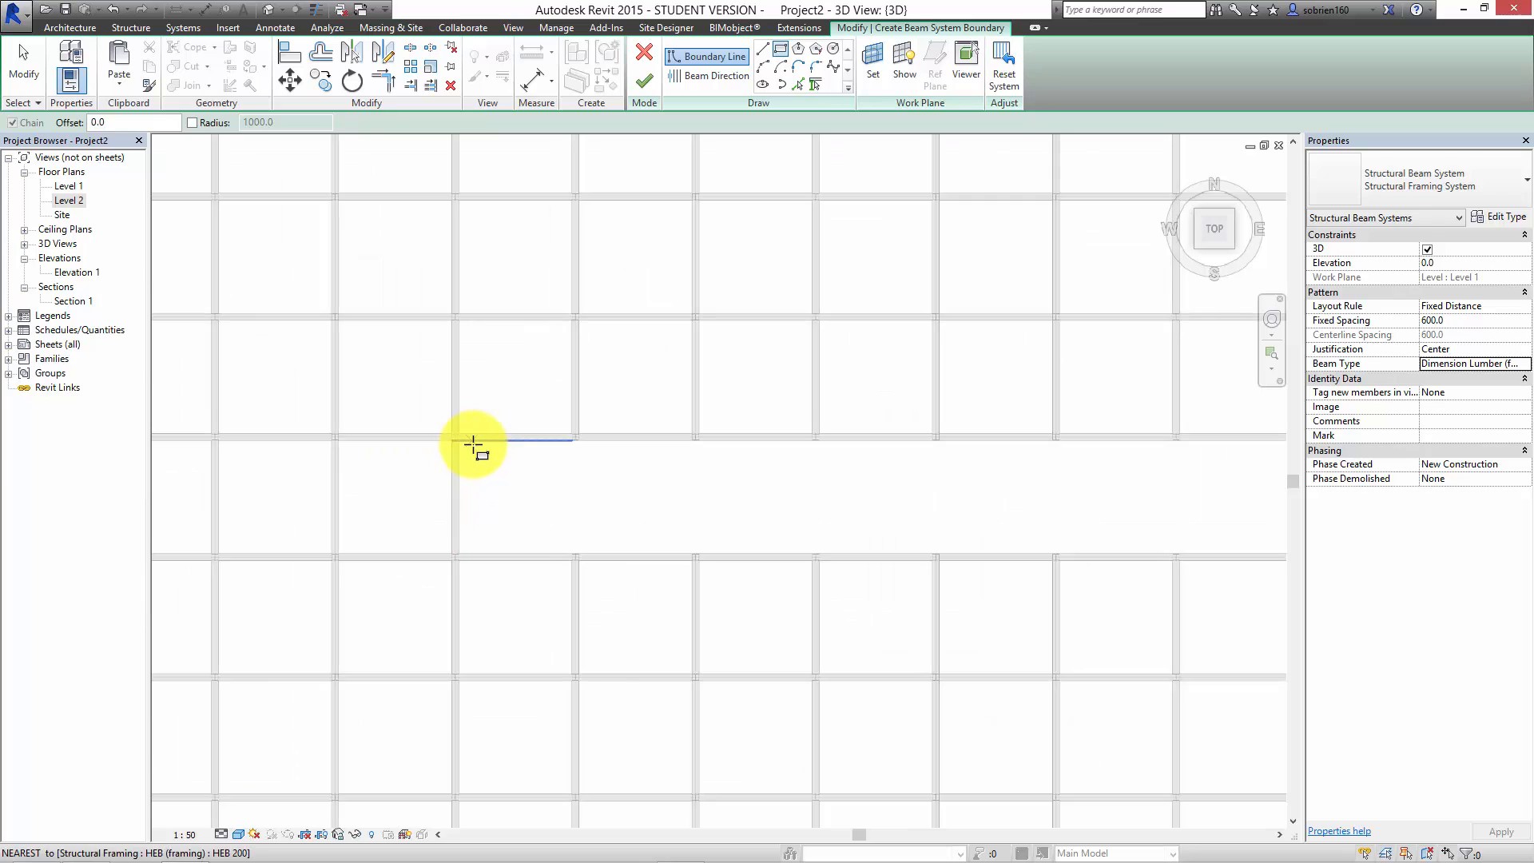
scroll(455, 437, up, 3)
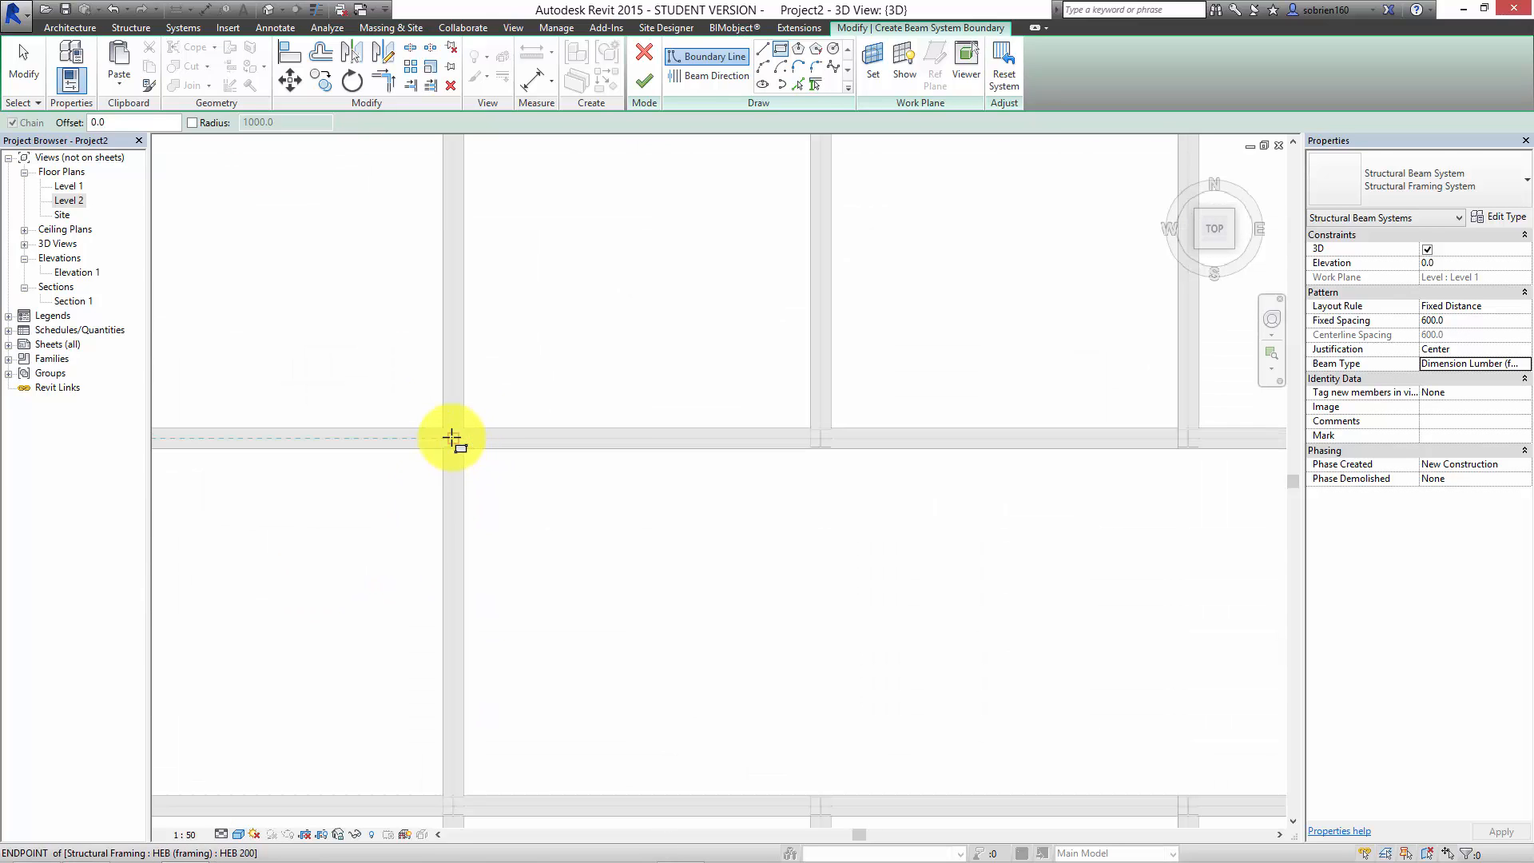
click(453, 437)
scroll(689, 557, down, 1)
scroll(930, 611, down, 2)
middle_drag(991, 687, 628, 703)
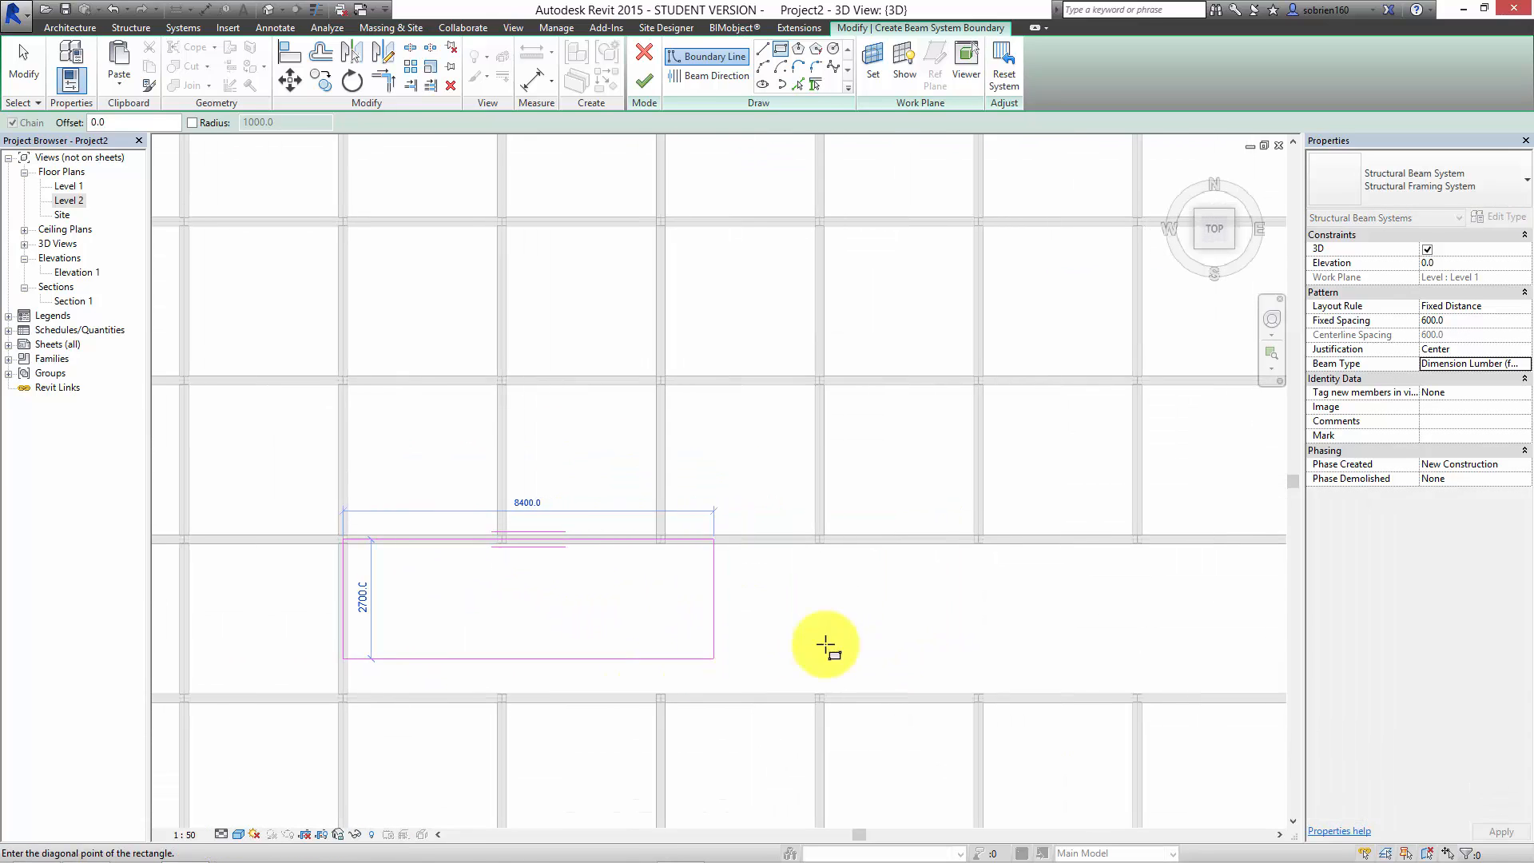
middle_drag(1015, 630, 569, 614)
middle_drag(864, 619, 811, 631)
scroll(951, 695, up, 3)
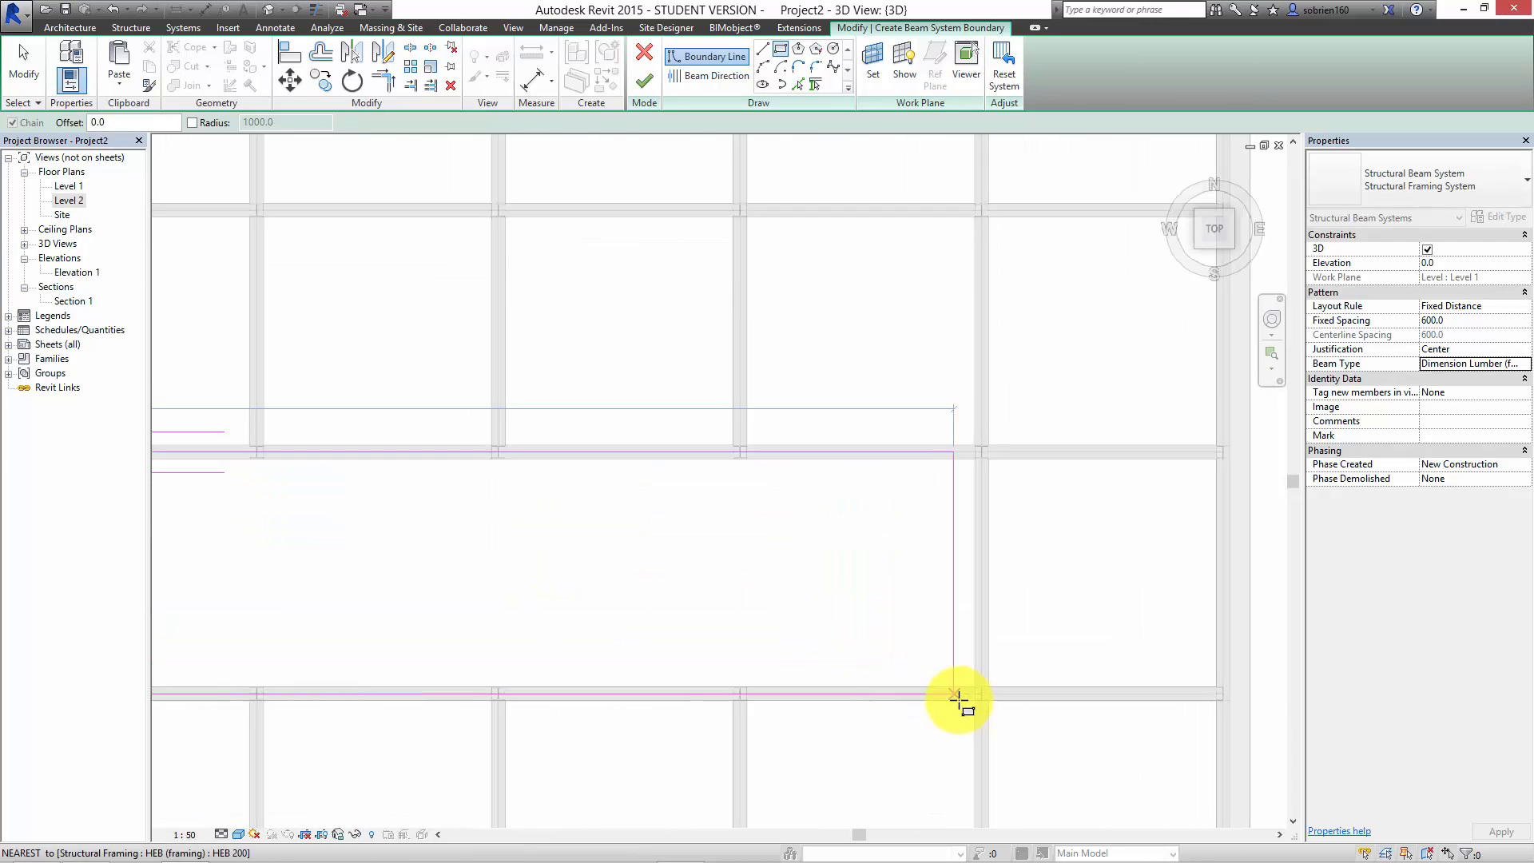
click(991, 689)
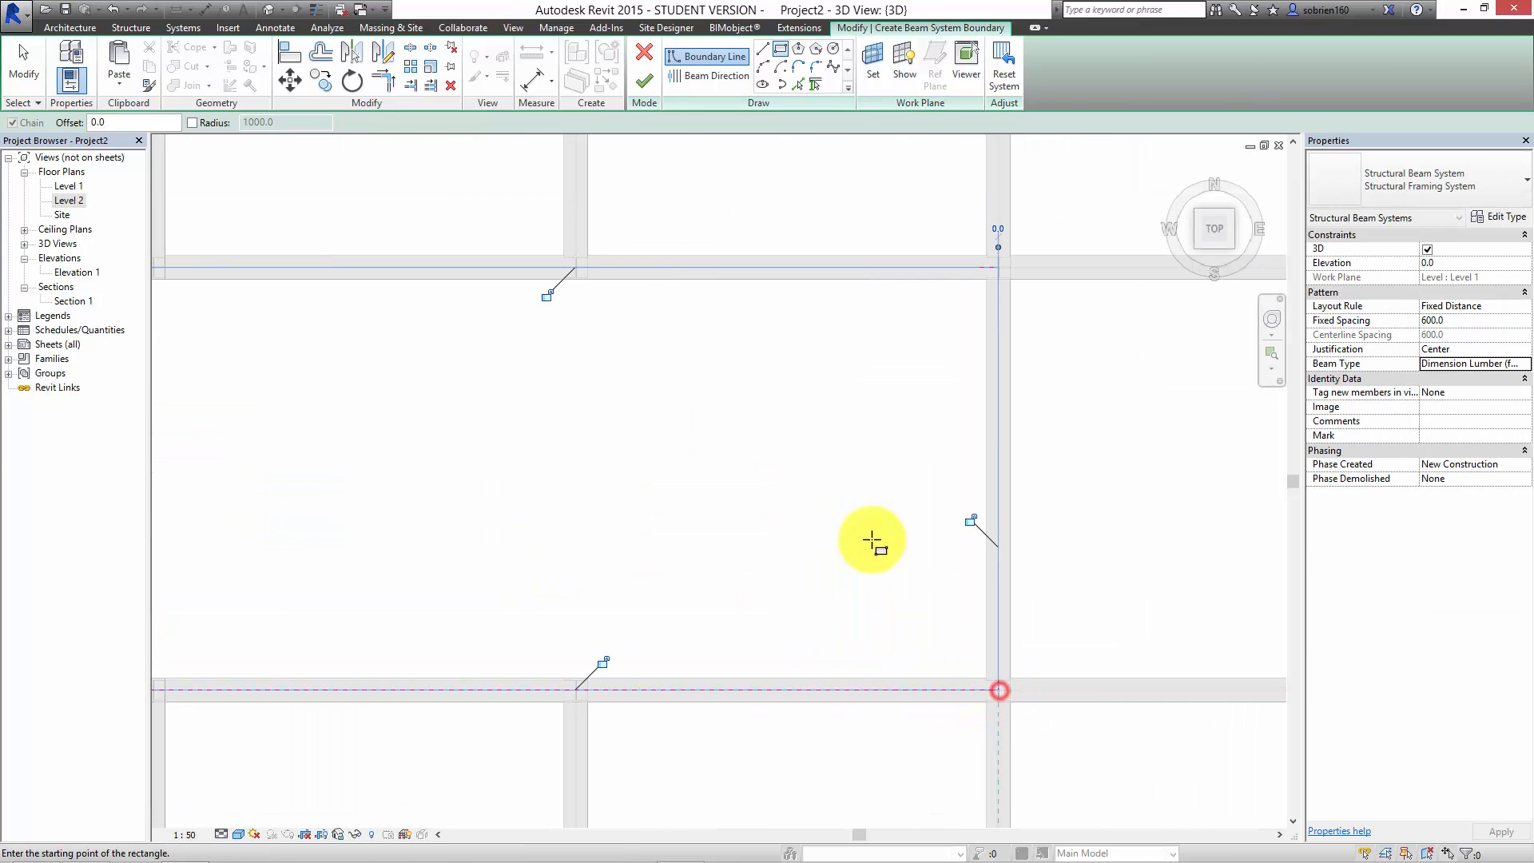
Step: Set the beam direction parallel to the boundary's short end line, then finish the beam system and clear the selection
scroll(747, 467, down, 2)
click(684, 78)
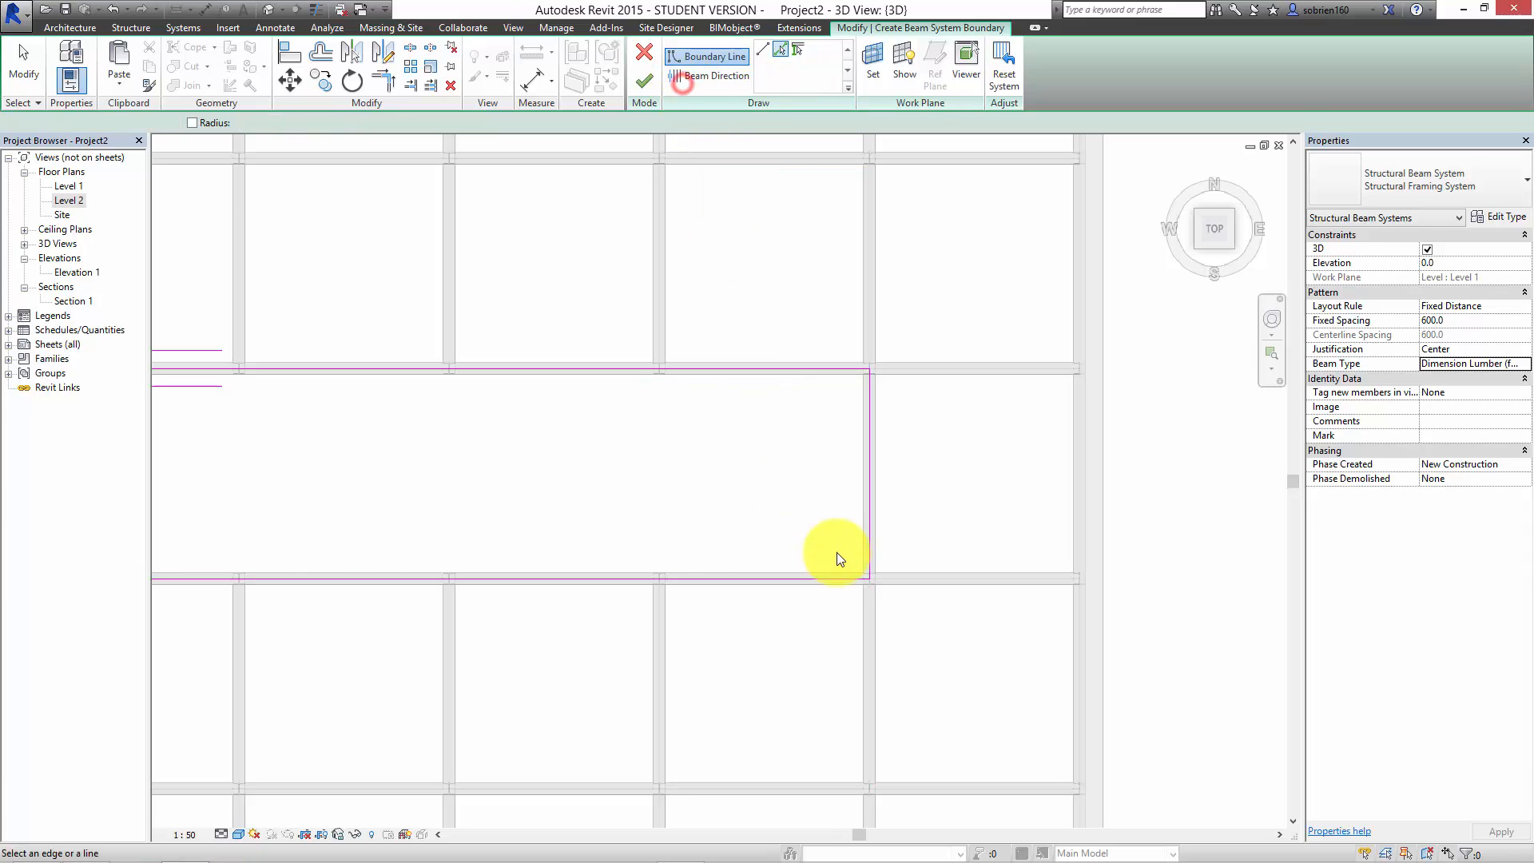
click(875, 497)
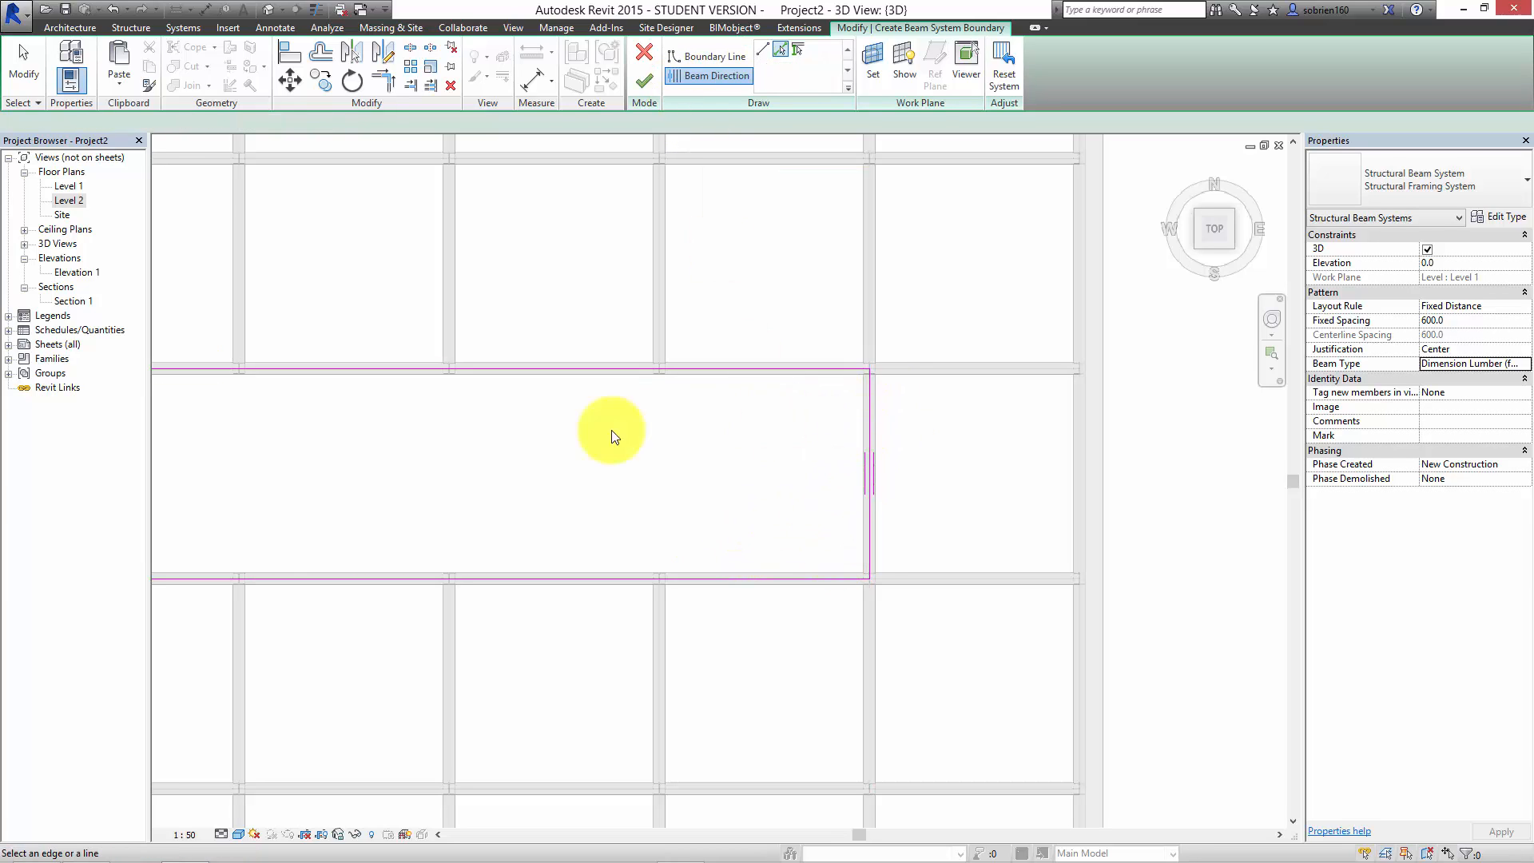
scroll(992, 427, down, 1)
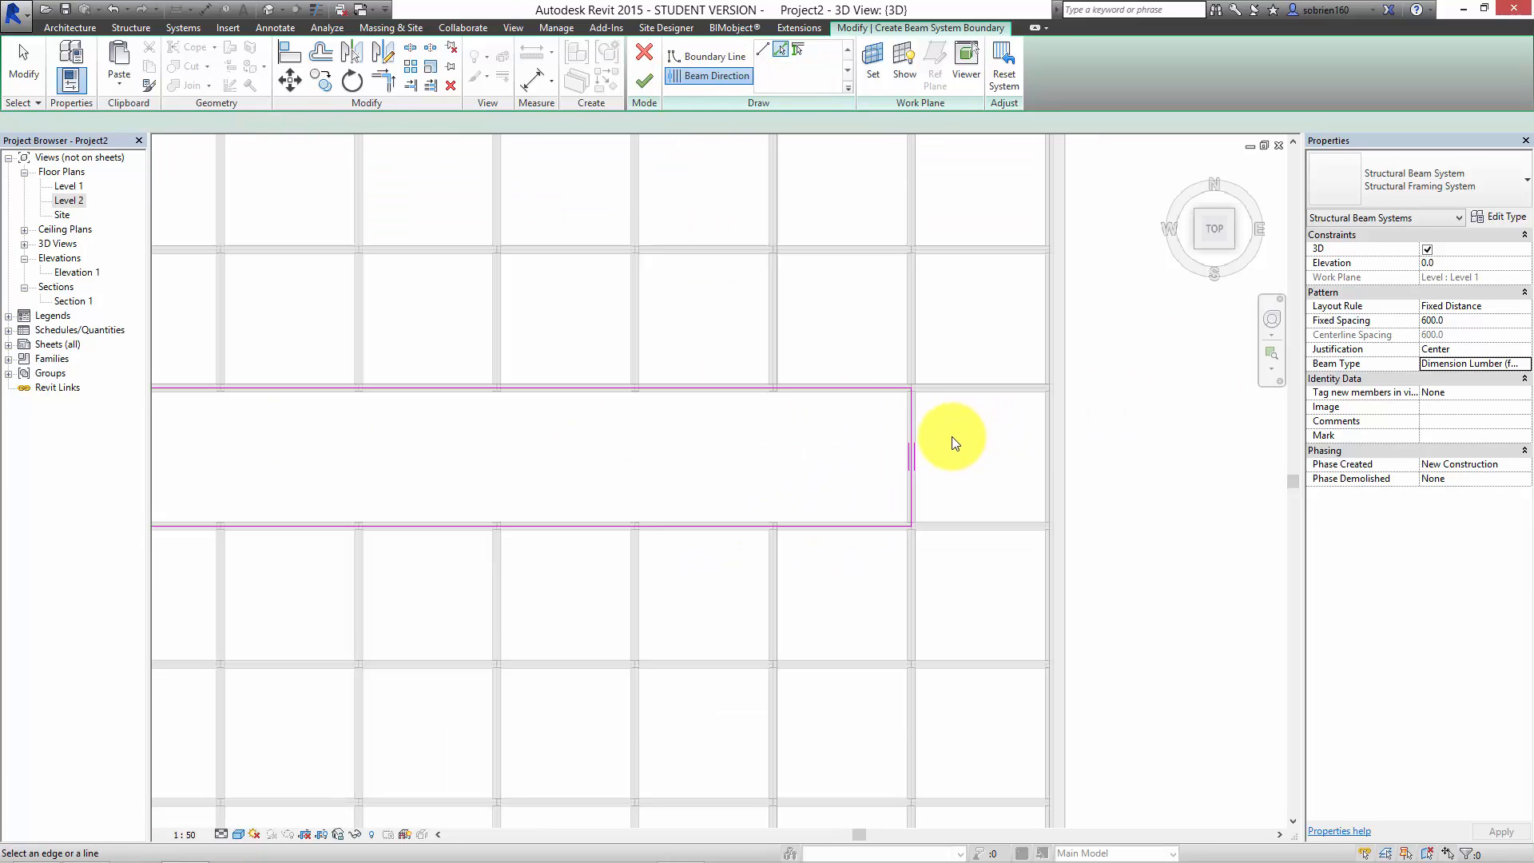
click(637, 86)
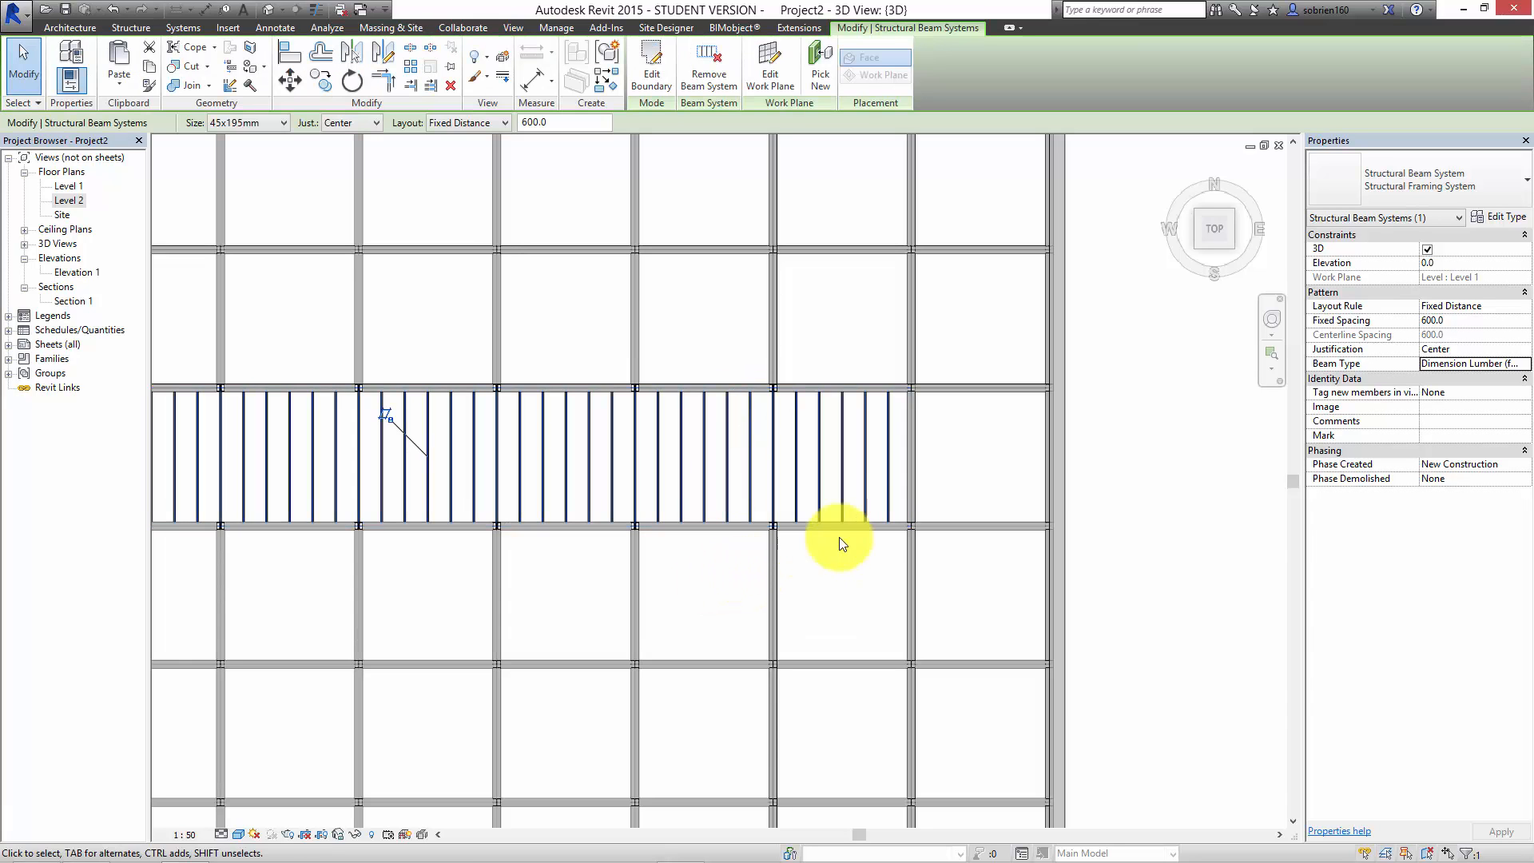
click(960, 470)
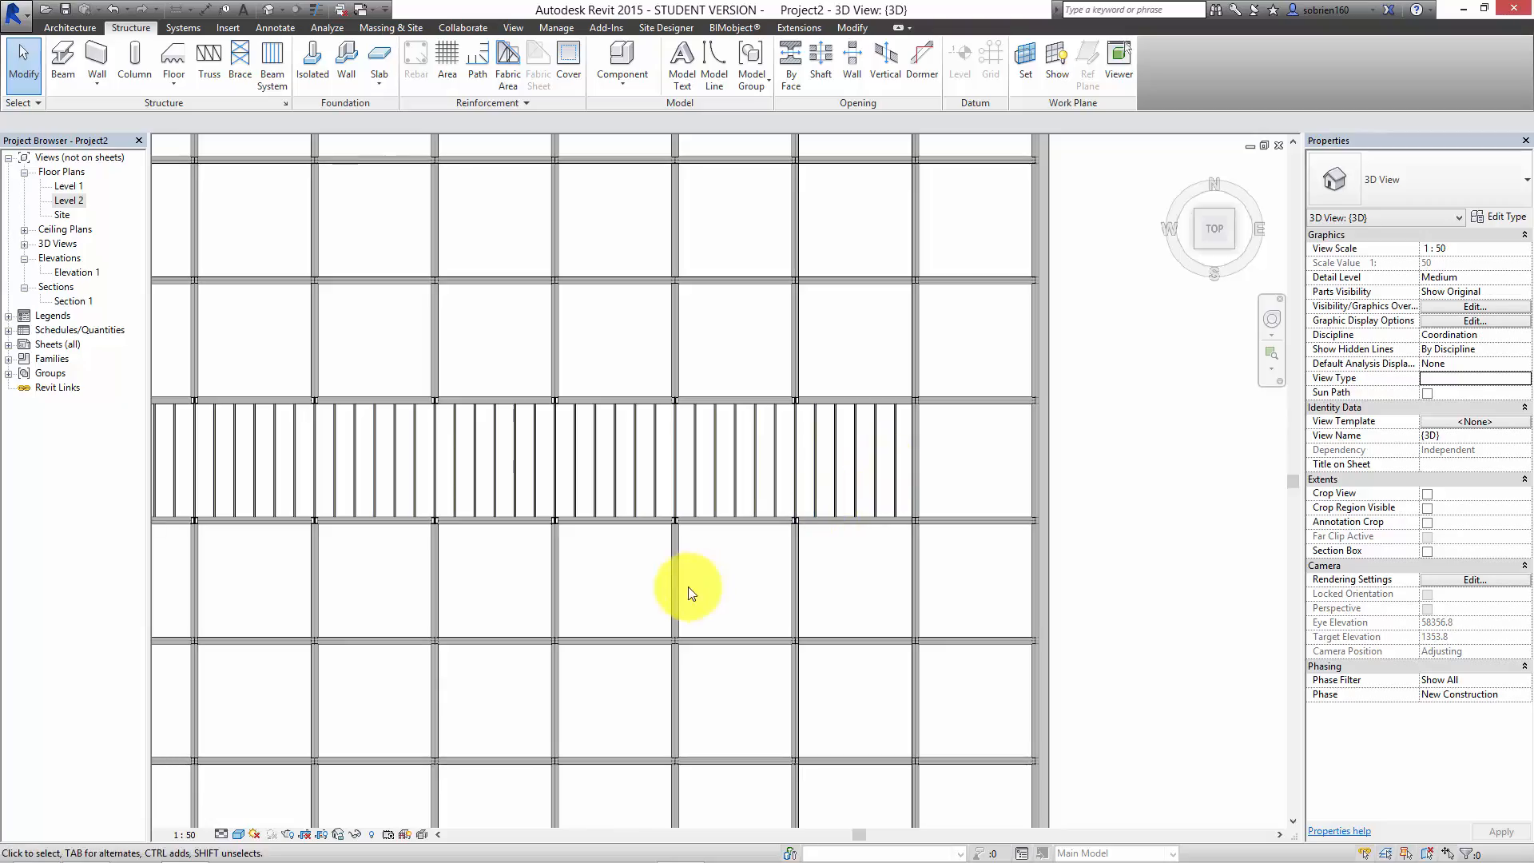
Step: Inspect how the new lumber joists meet the steel beams and columns in the 3D model
shift+middle_drag(685, 589, 659, 325)
scroll(611, 375, up, 8)
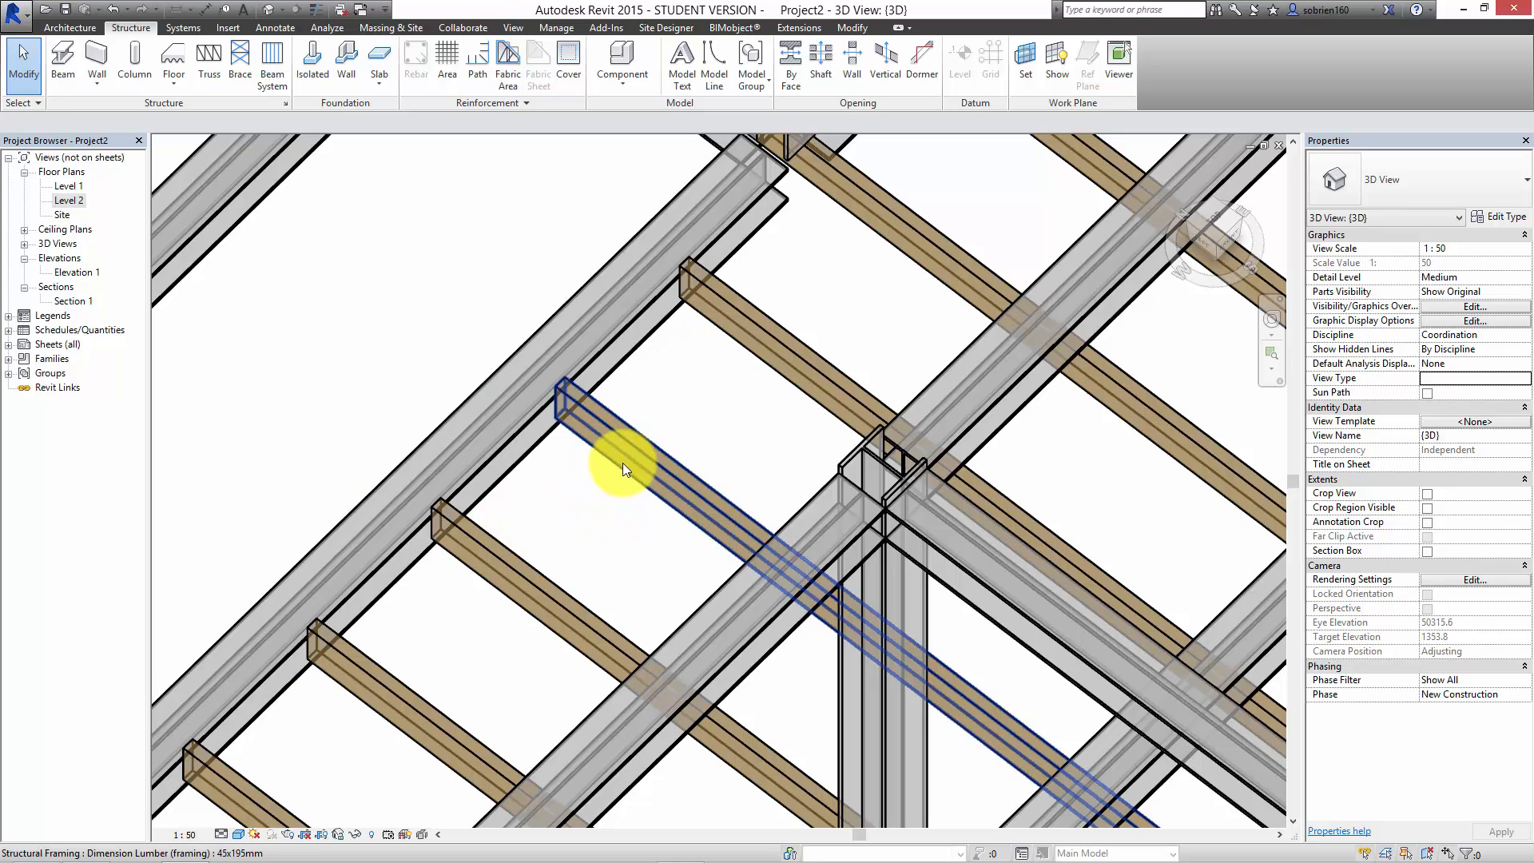
scroll(614, 465, down, 3)
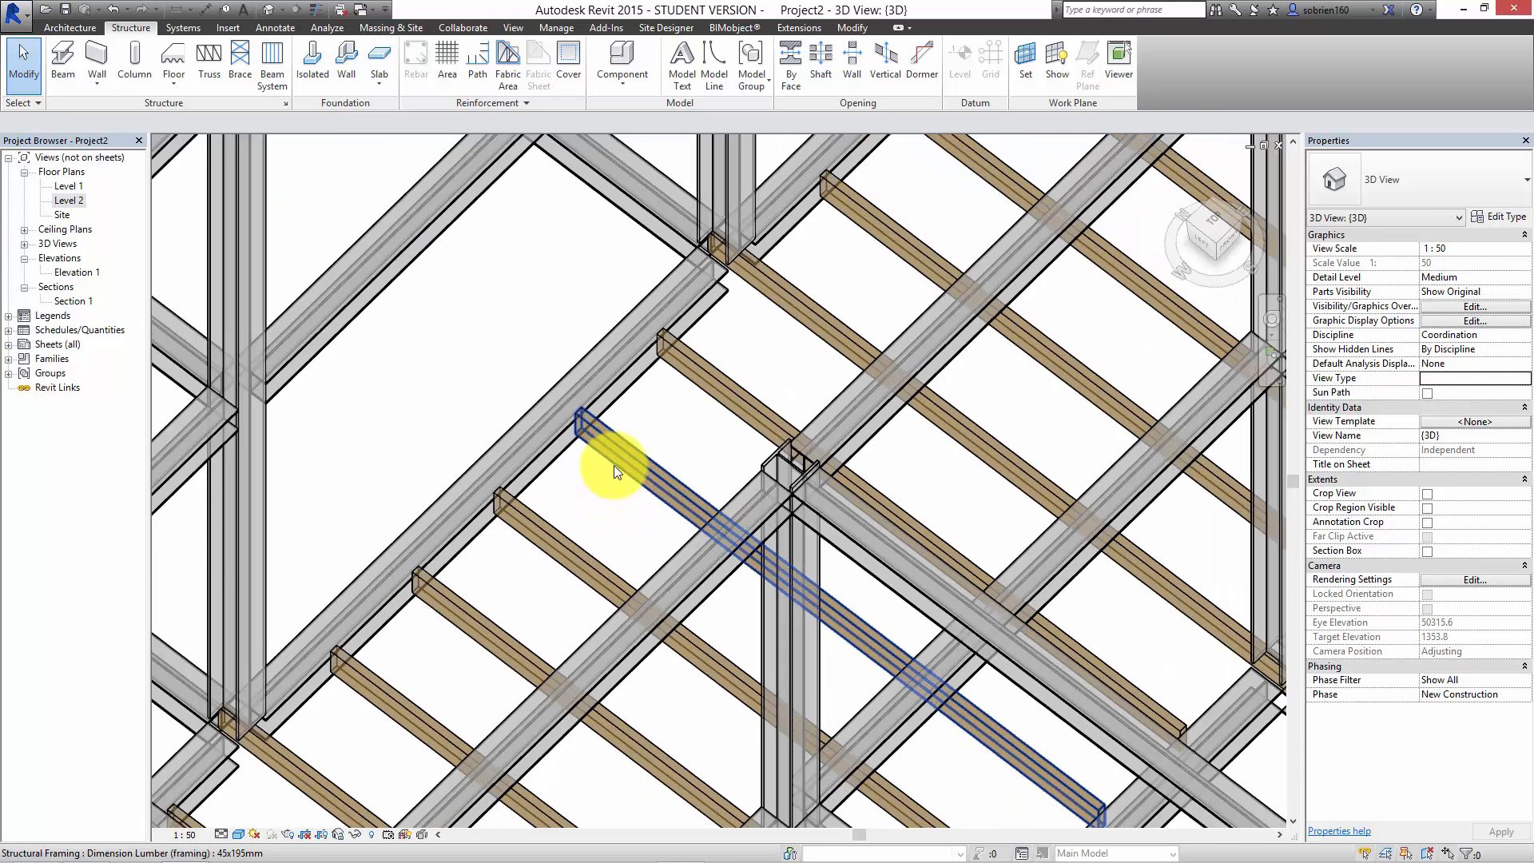
scroll(621, 495, down, 5)
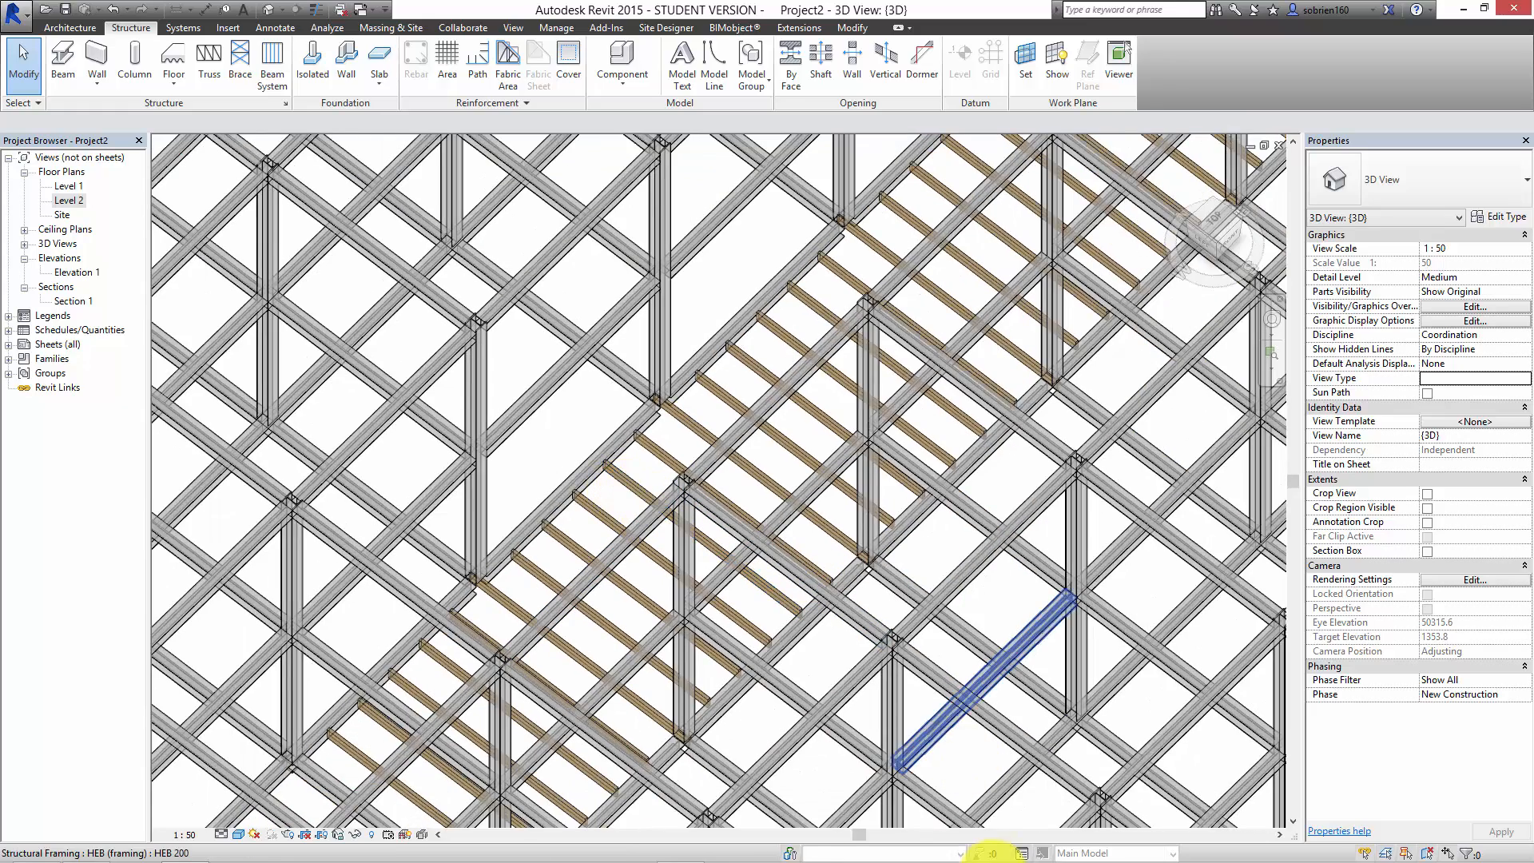
mouse_move(1017, 859)
click(680, 846)
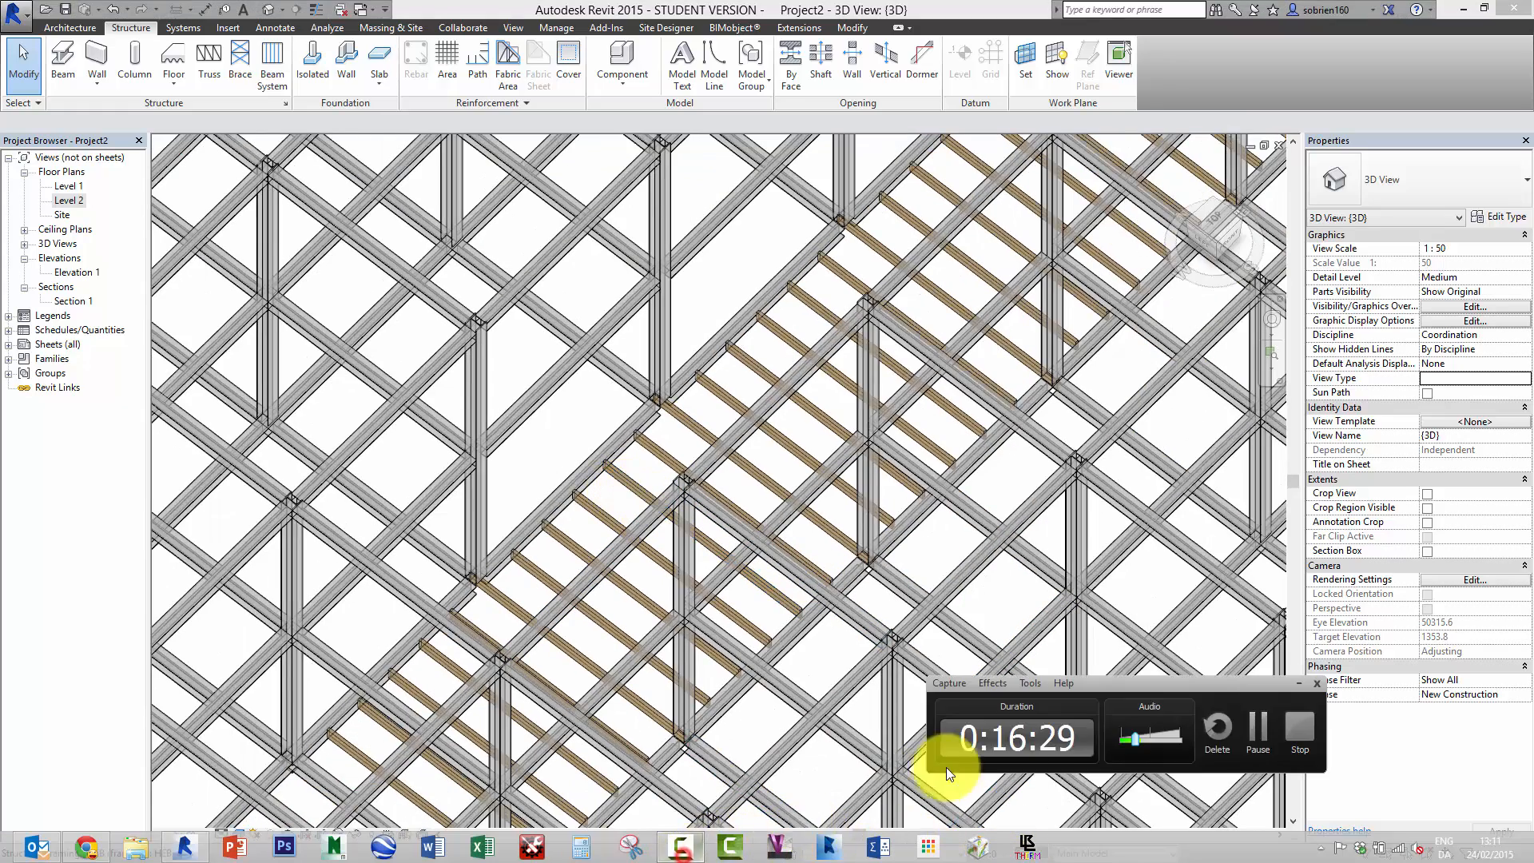
click(1257, 733)
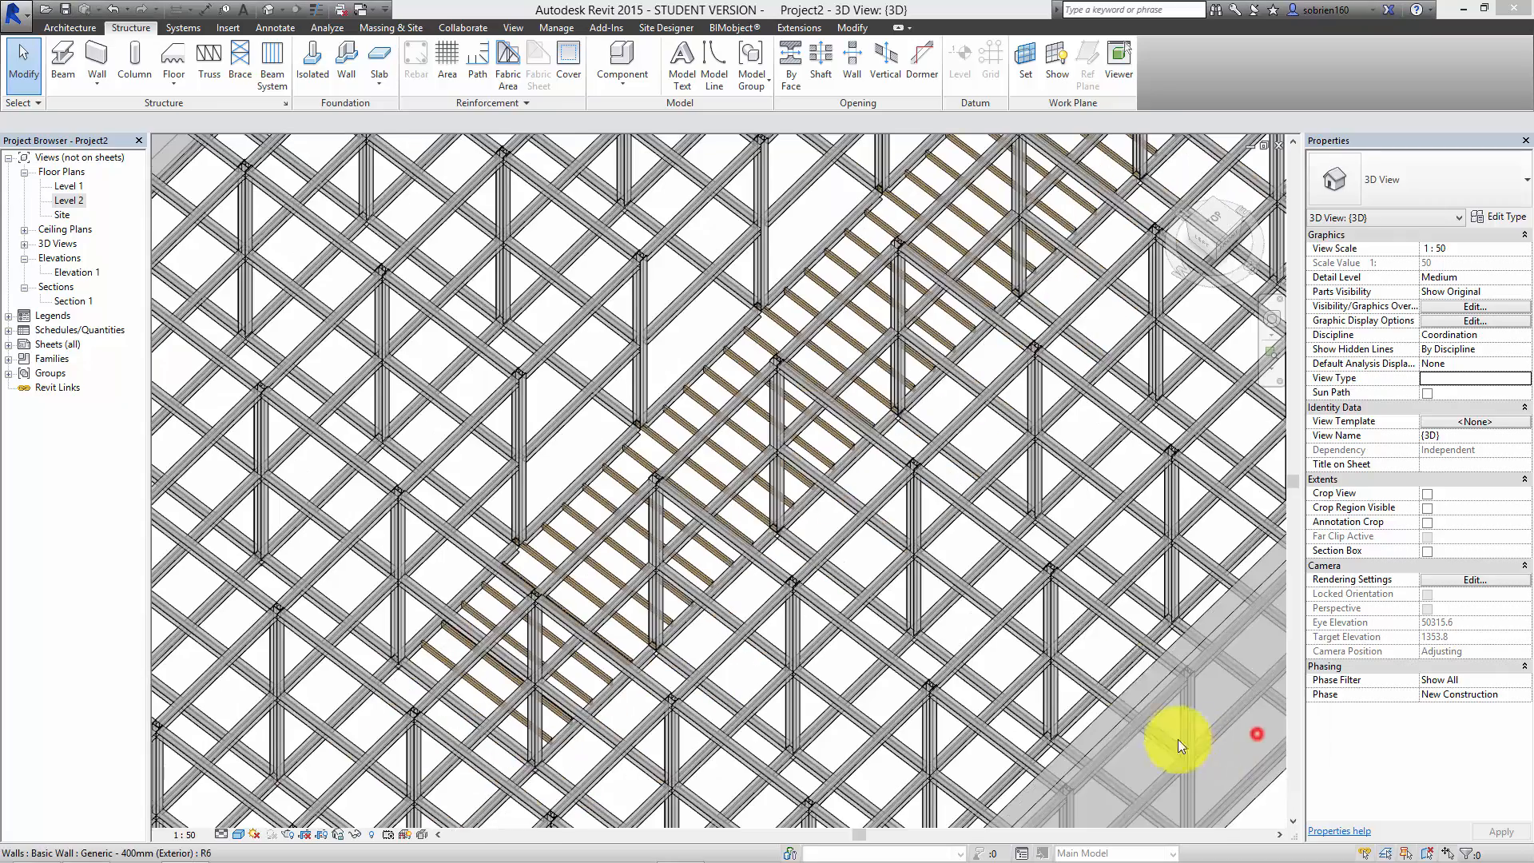
click(1007, 658)
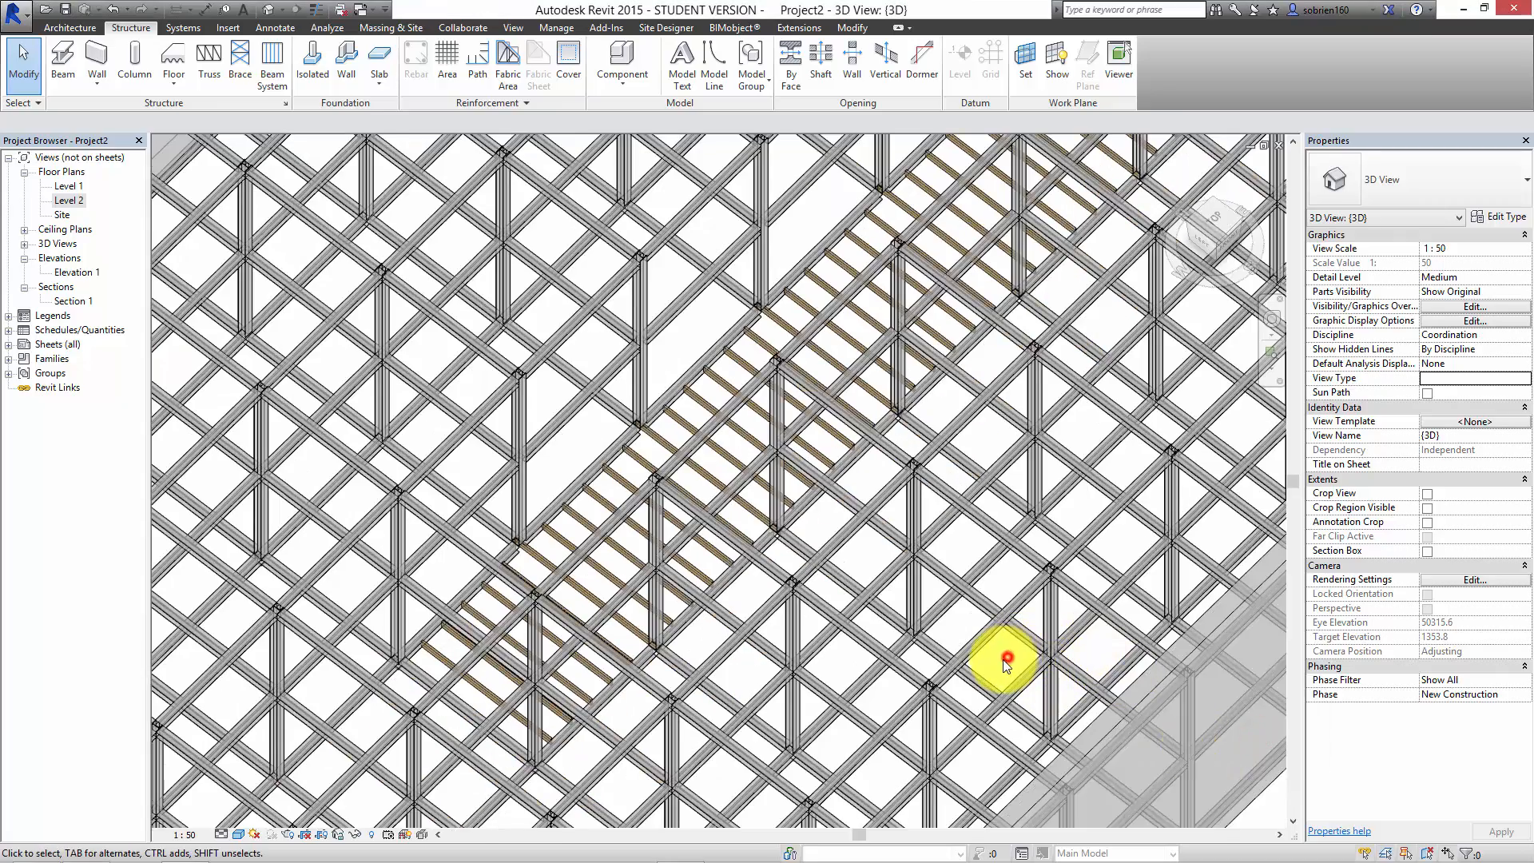
Step: Delete the demonstration glulam beams and their beam system outside the building in the 3D model
scroll(955, 641, down, 5)
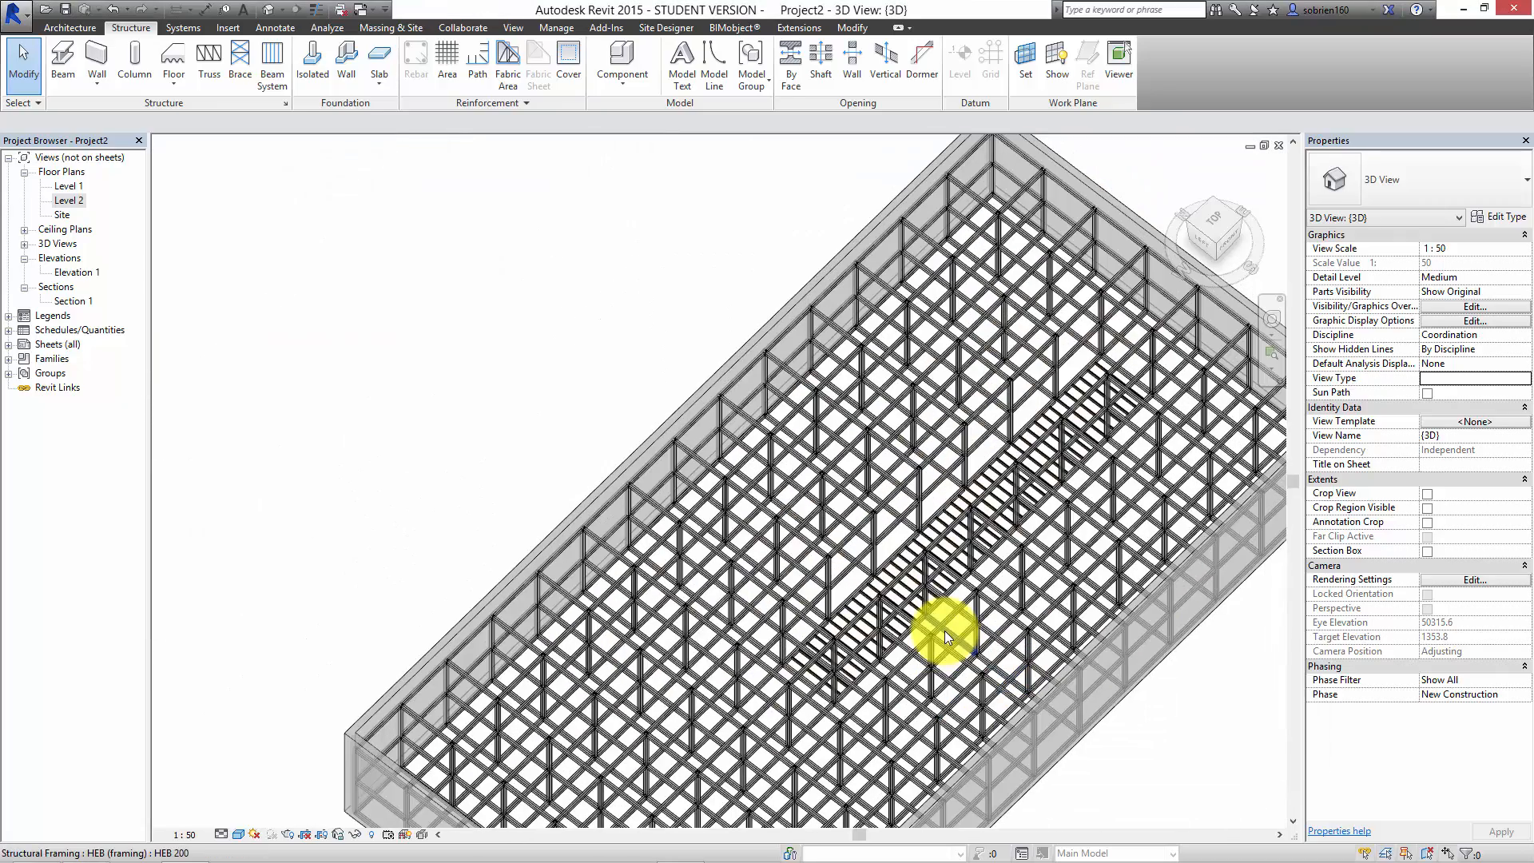
middle_drag(805, 599, 747, 531)
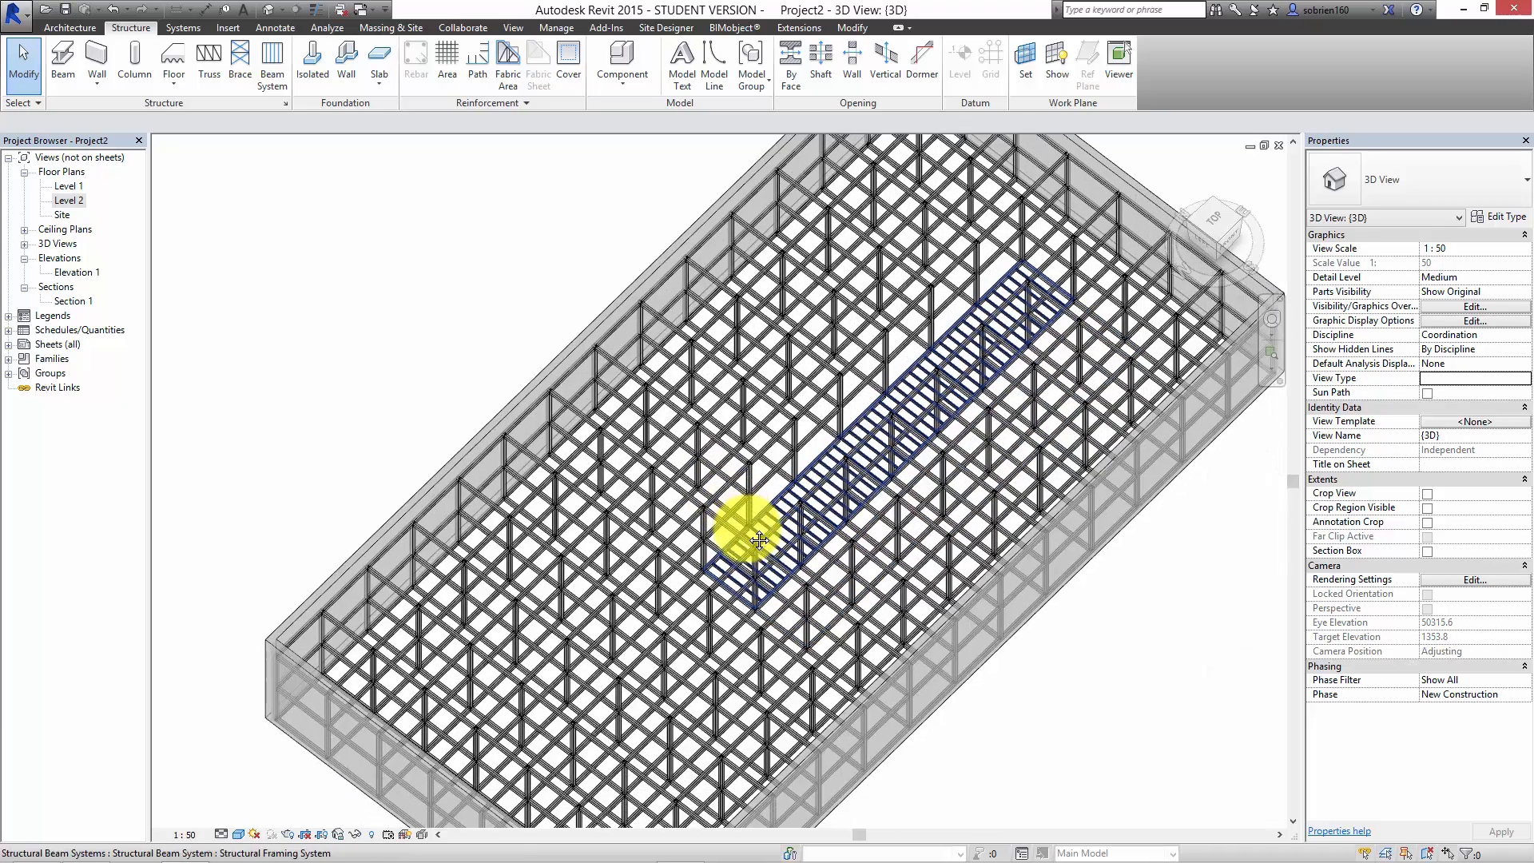
scroll(844, 481, down, 2)
middle_drag(969, 650, 904, 365)
middle_drag(935, 434, 1171, 469)
drag(1141, 479, 750, 708)
key(Delete)
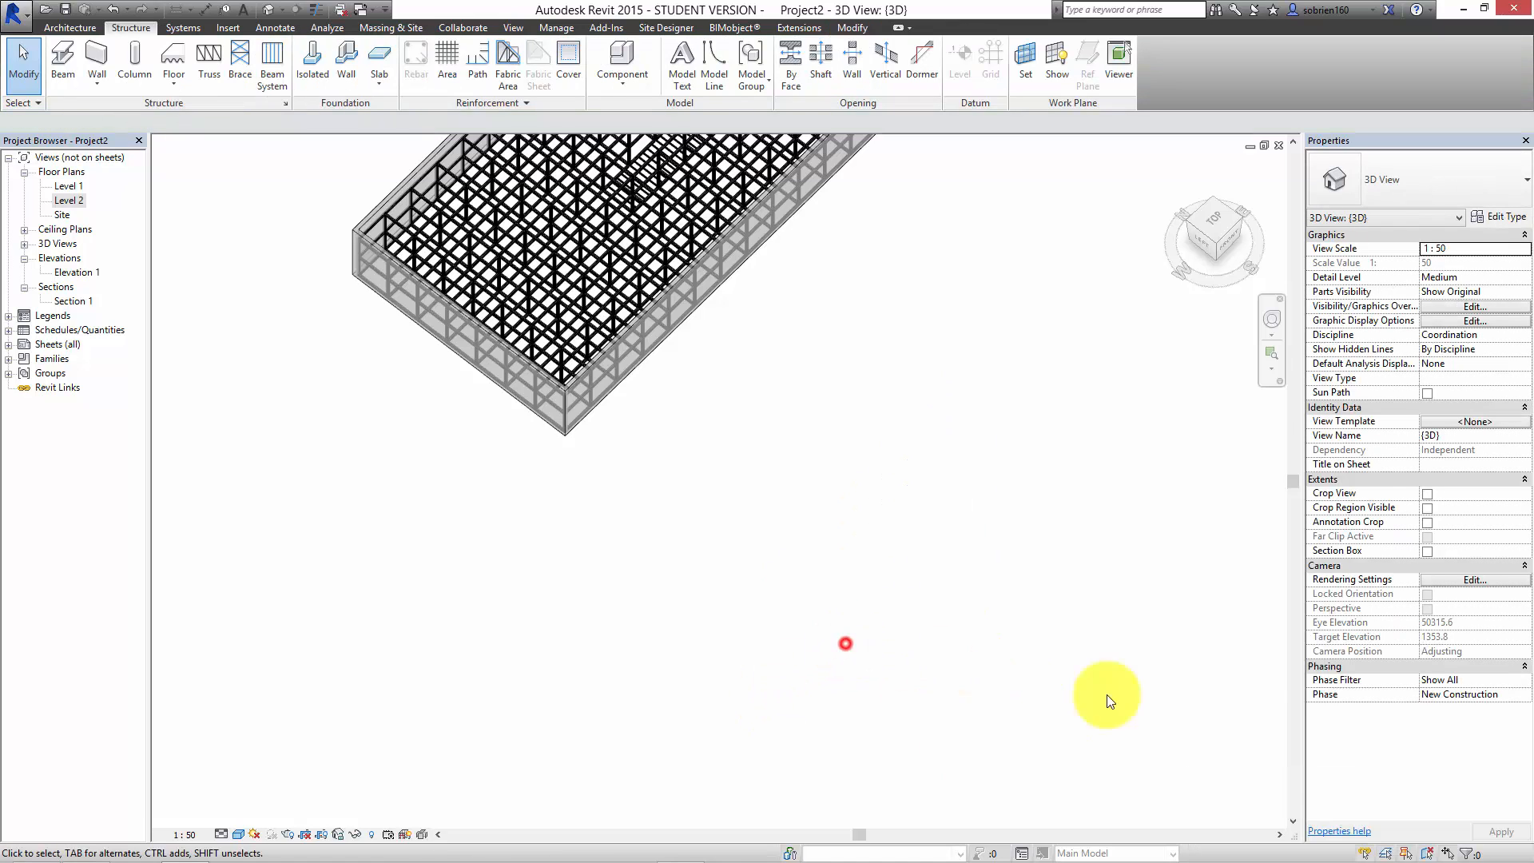
middle_drag(880, 544, 899, 721)
middle_drag(903, 487, 917, 591)
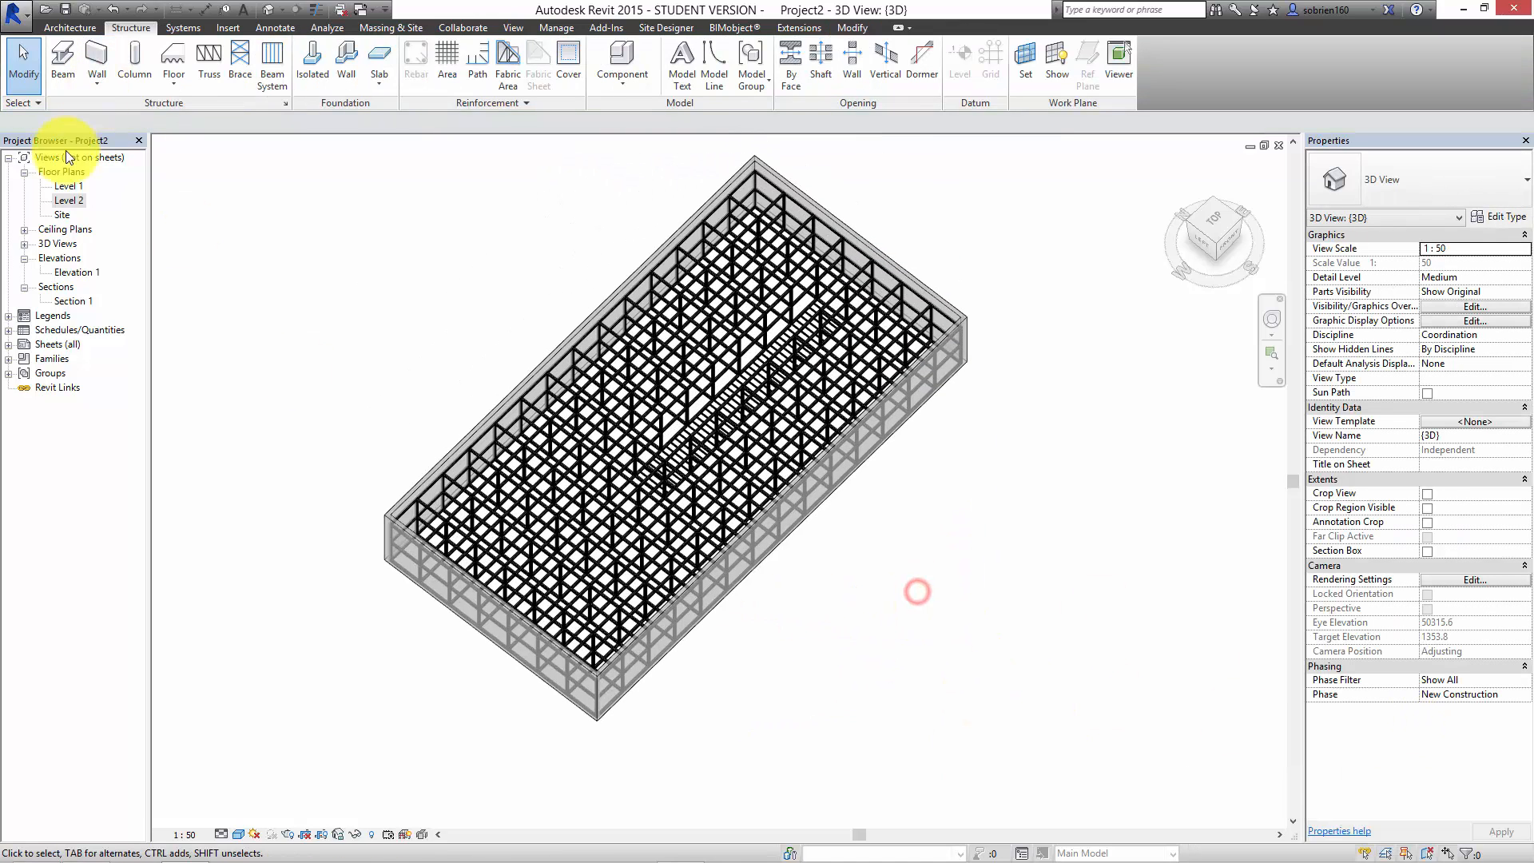
Step: Open the Level 1 floor plan and examine the frame layout along grid lines e to h at the building's west end
double_click(69, 186)
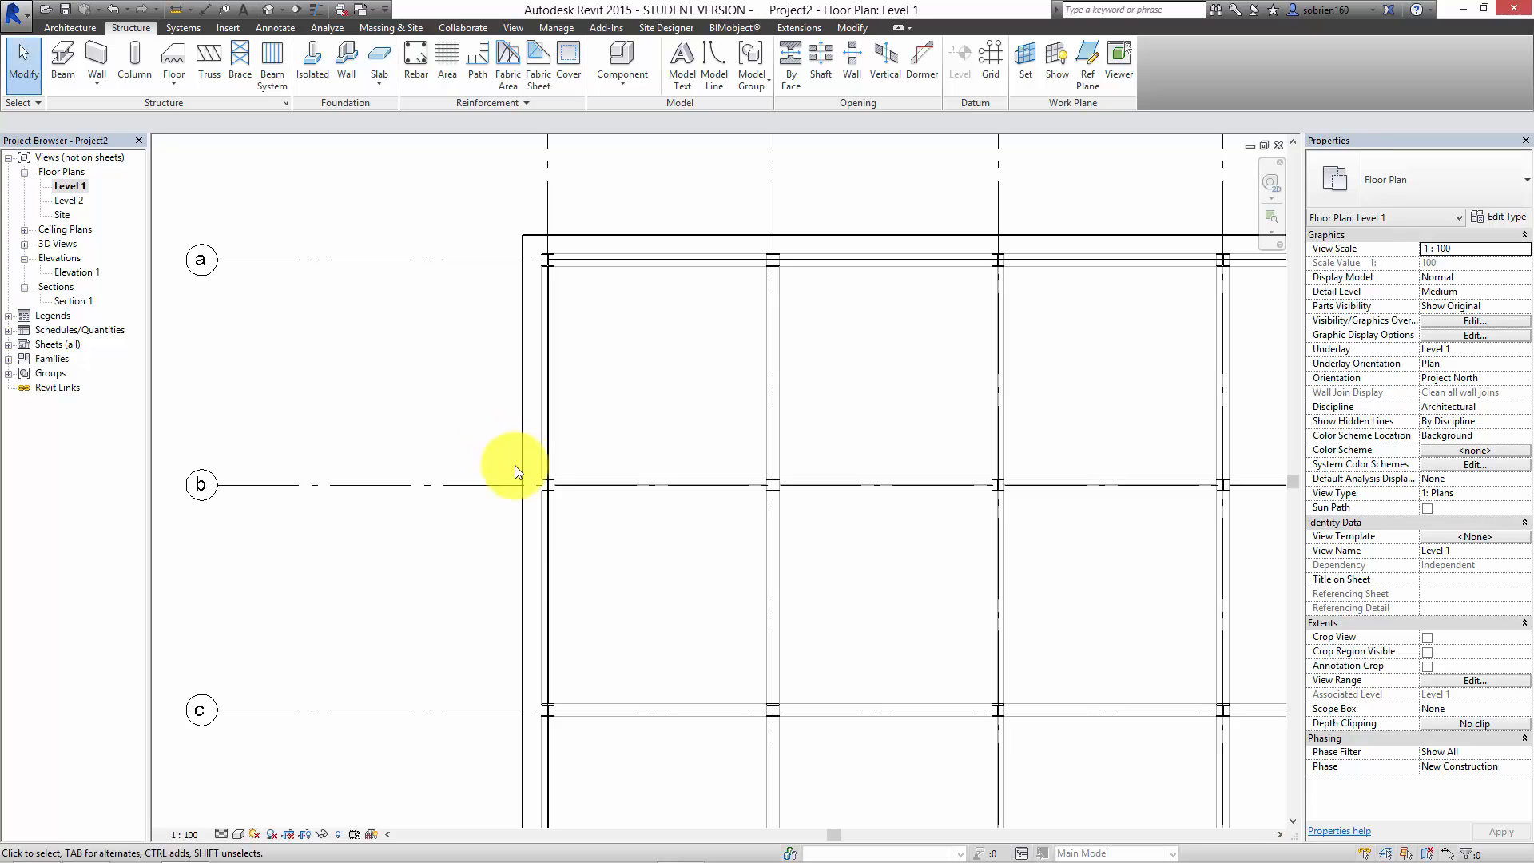
scroll(661, 524, down, 5)
middle_drag(770, 620, 688, 457)
scroll(755, 573, down, 5)
middle_drag(748, 615, 642, 550)
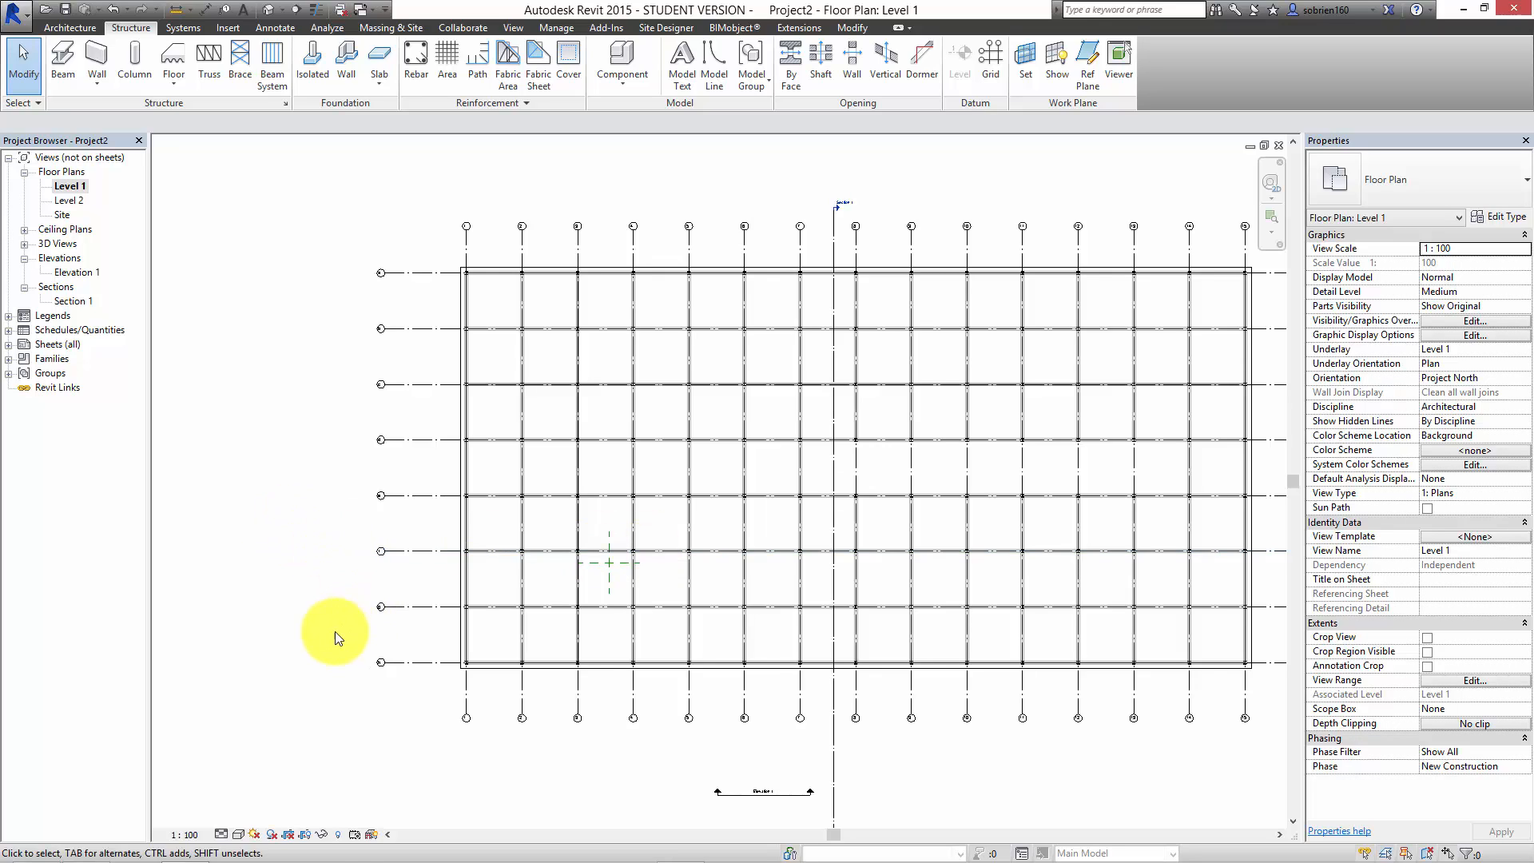
middle_drag(325, 627, 288, 633)
scroll(463, 791, up, 4)
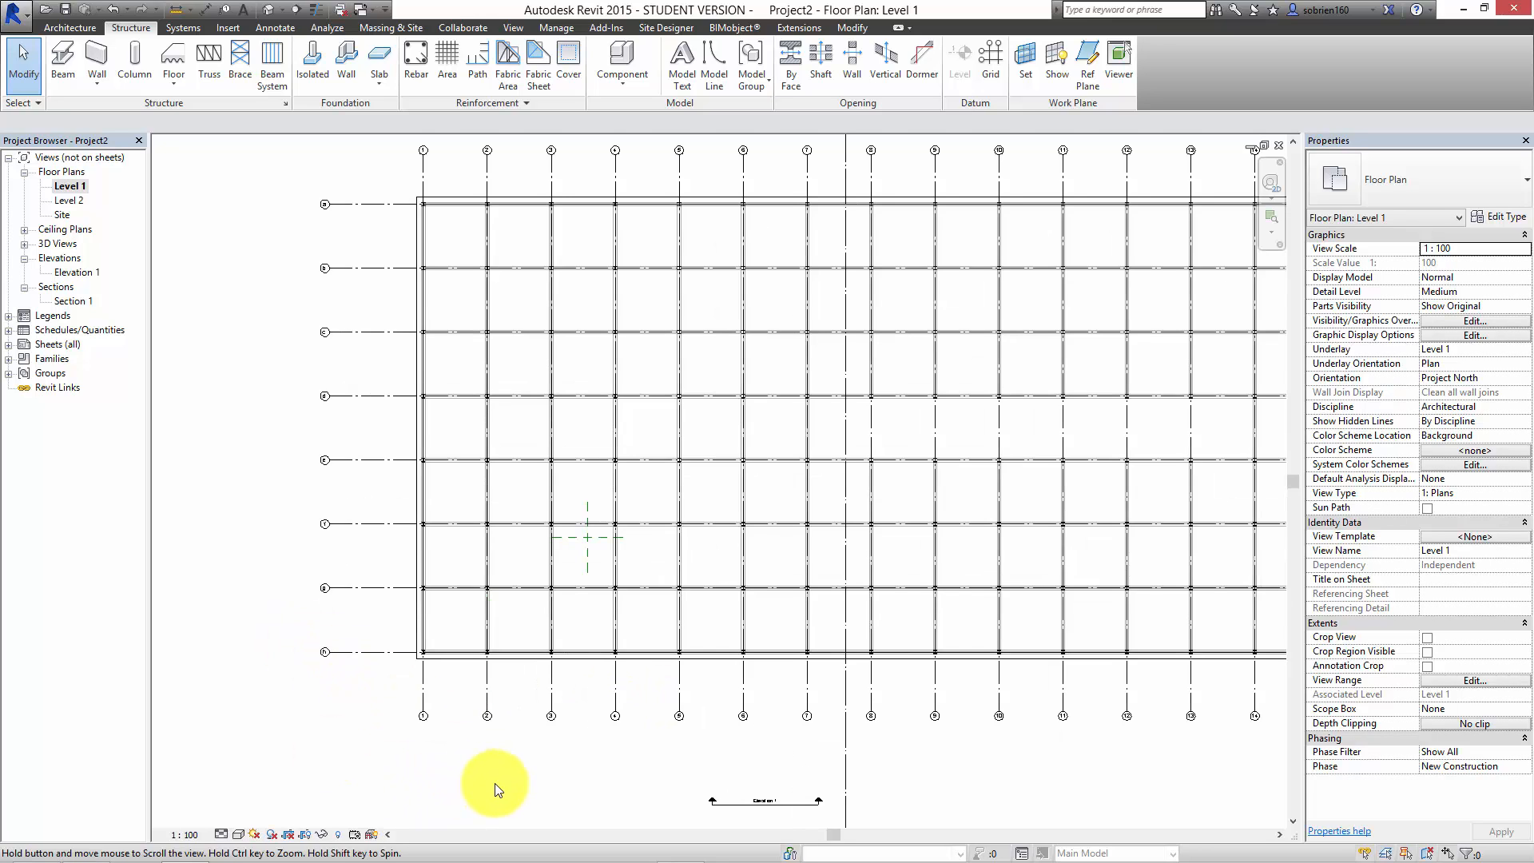
scroll(534, 738, up, 4)
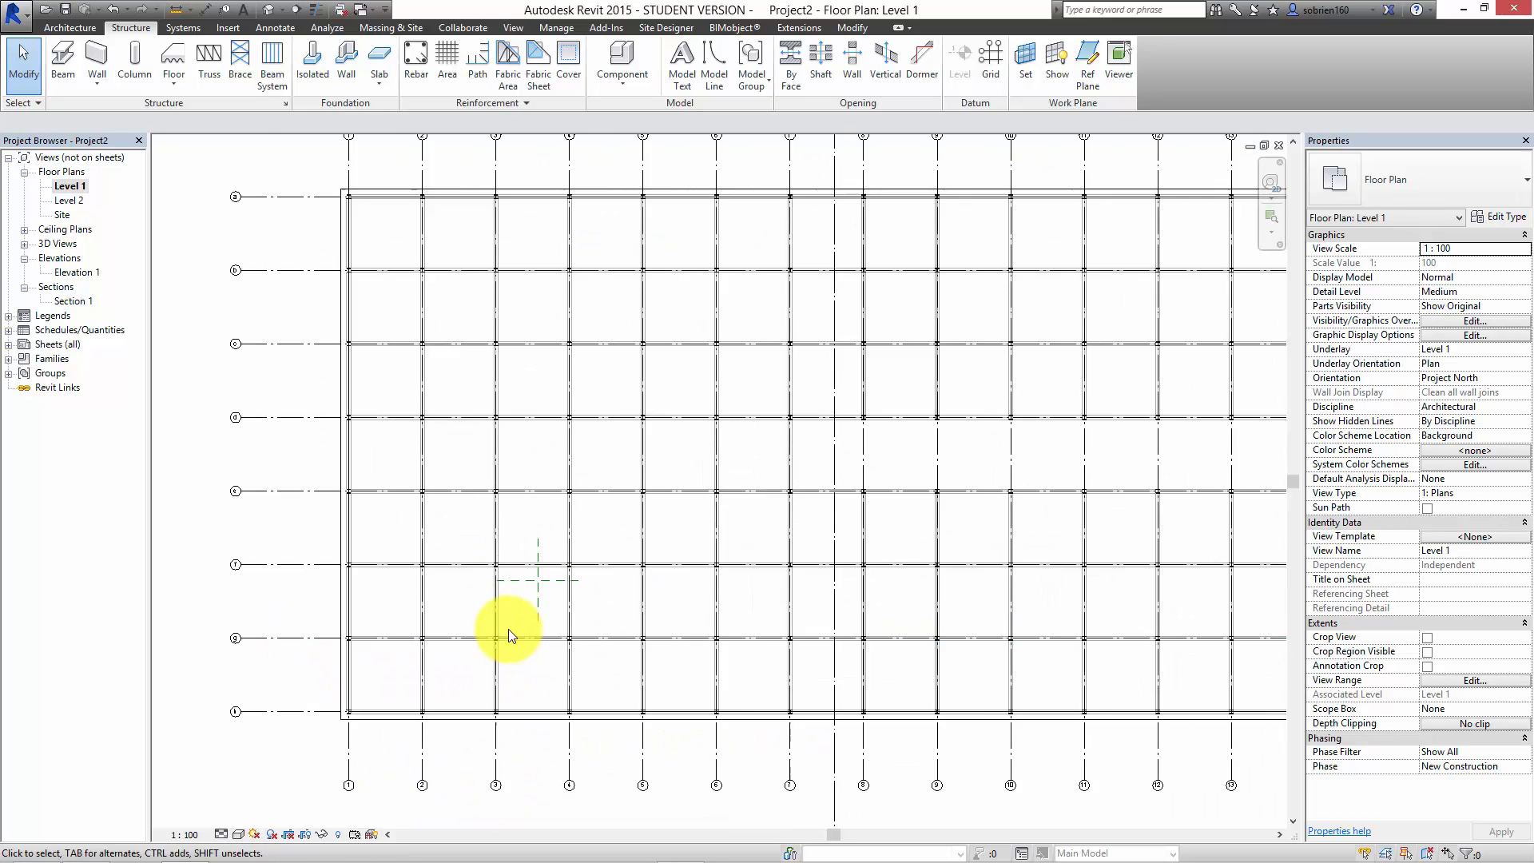
scroll(537, 645, up, 1)
middle_drag(736, 668, 960, 648)
scroll(418, 627, up, 2)
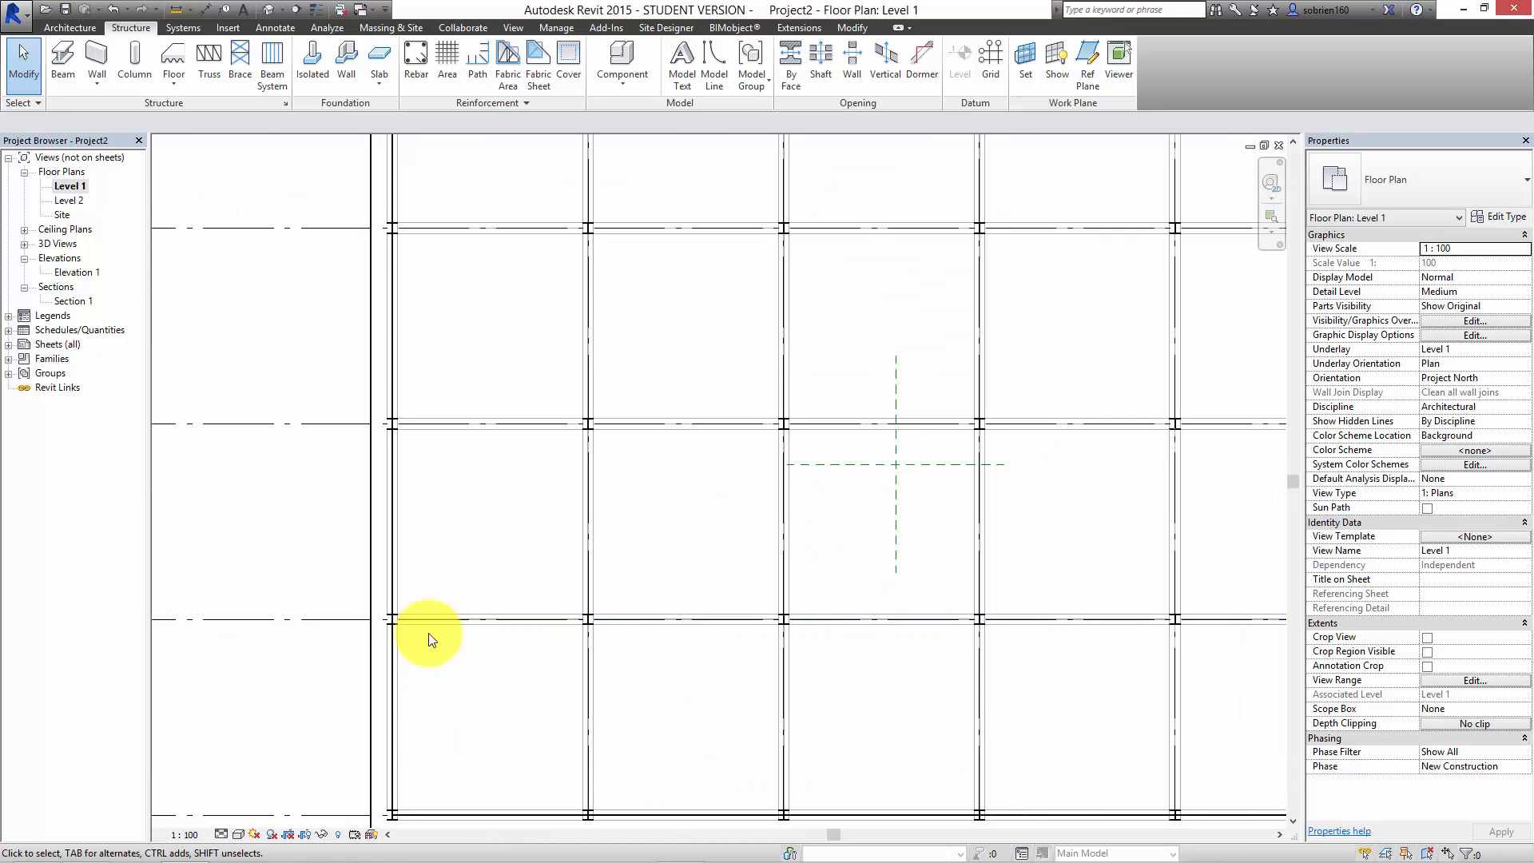
middle_drag(269, 633, 503, 634)
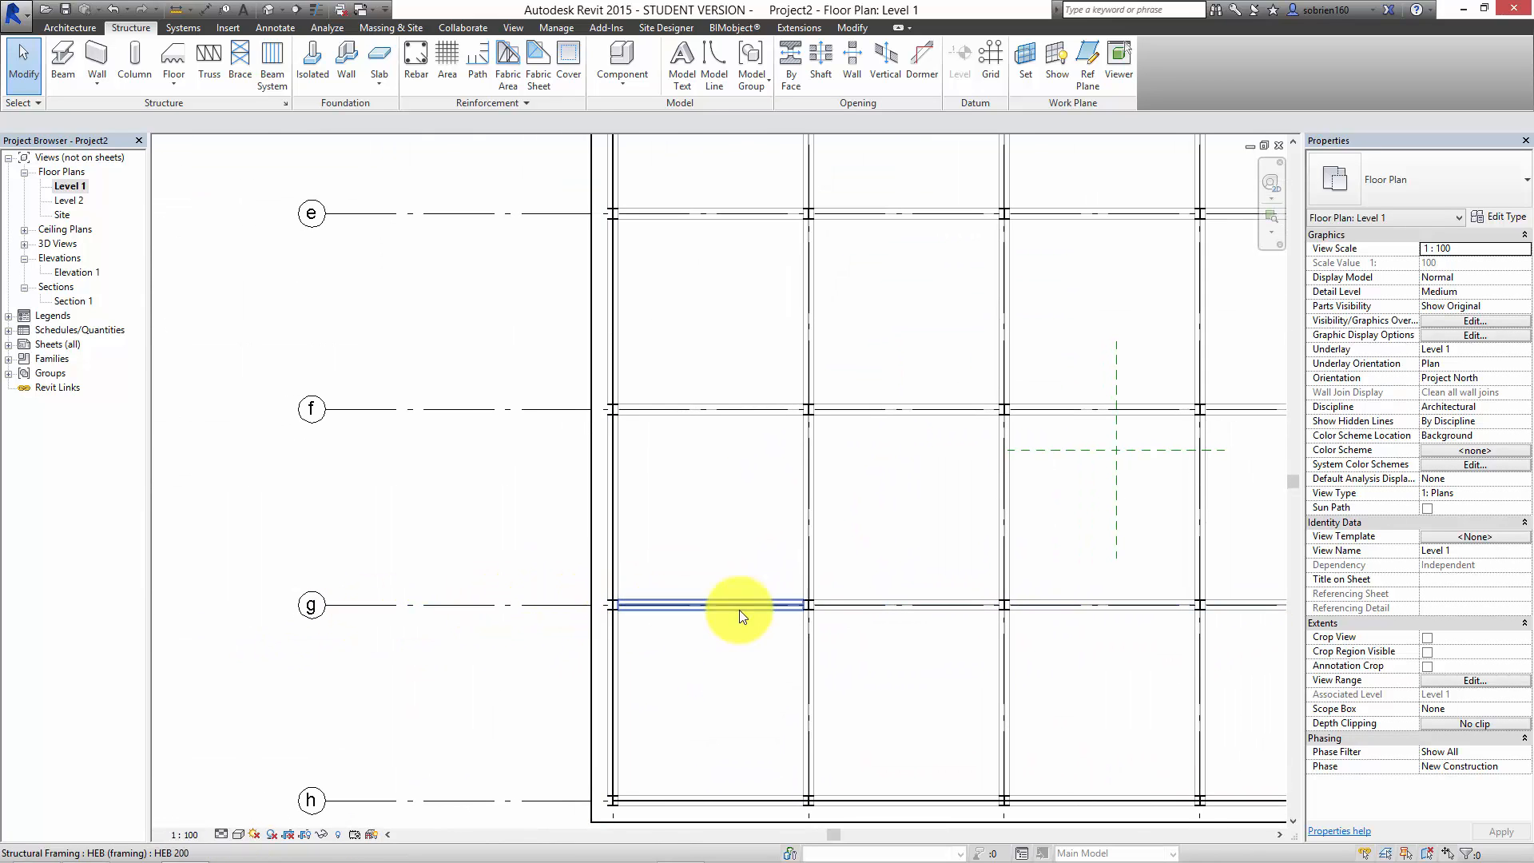
scroll(1069, 604, down, 2)
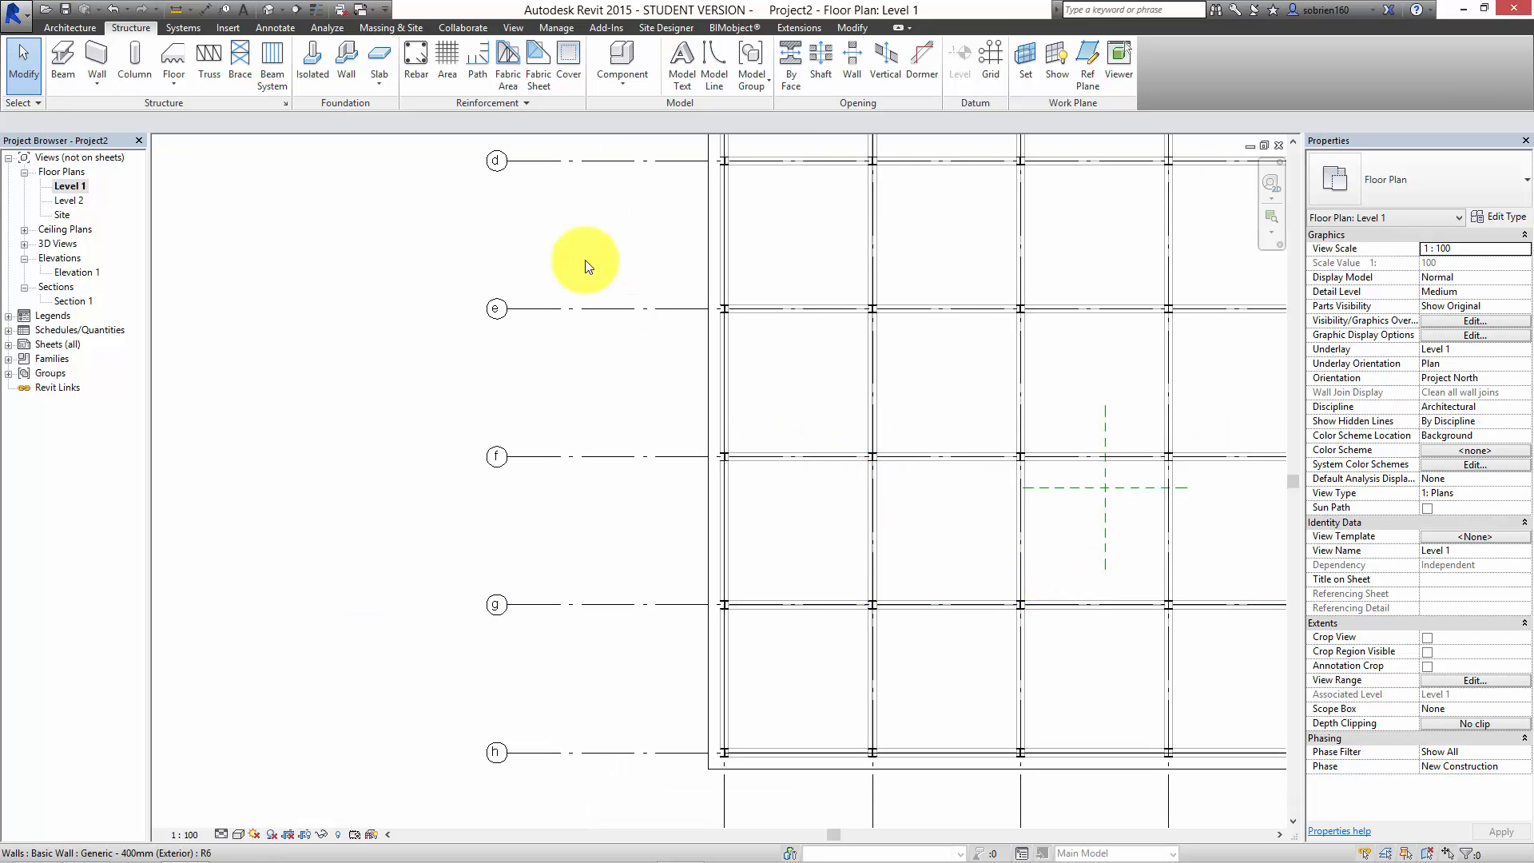
Step: Place a framing elevation attached to grid line g in the bay between grids 6 and 7 of the Level 1 plan
click(511, 28)
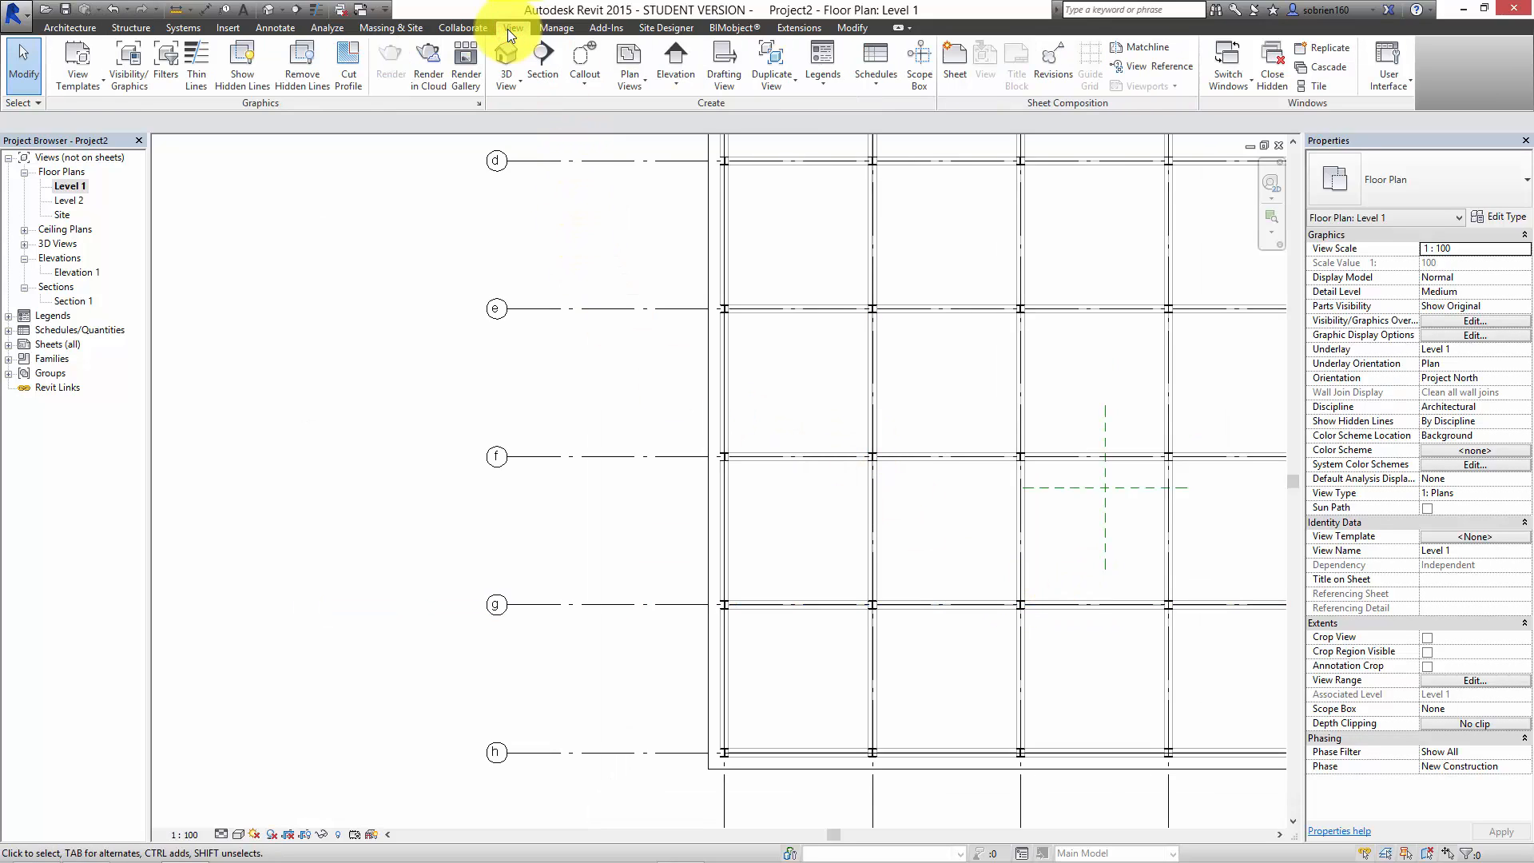
click(688, 82)
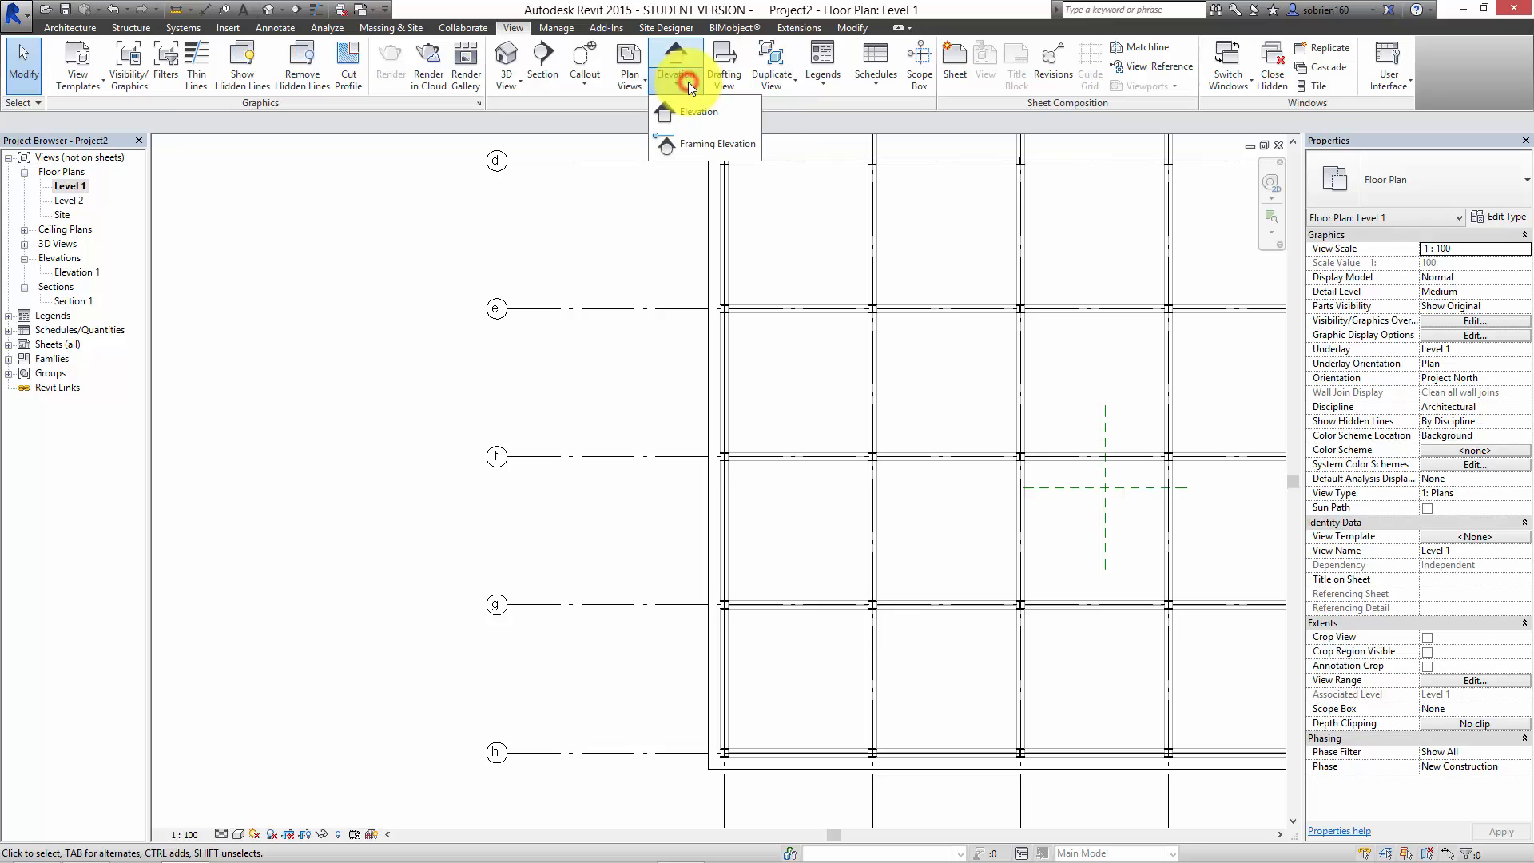
click(687, 144)
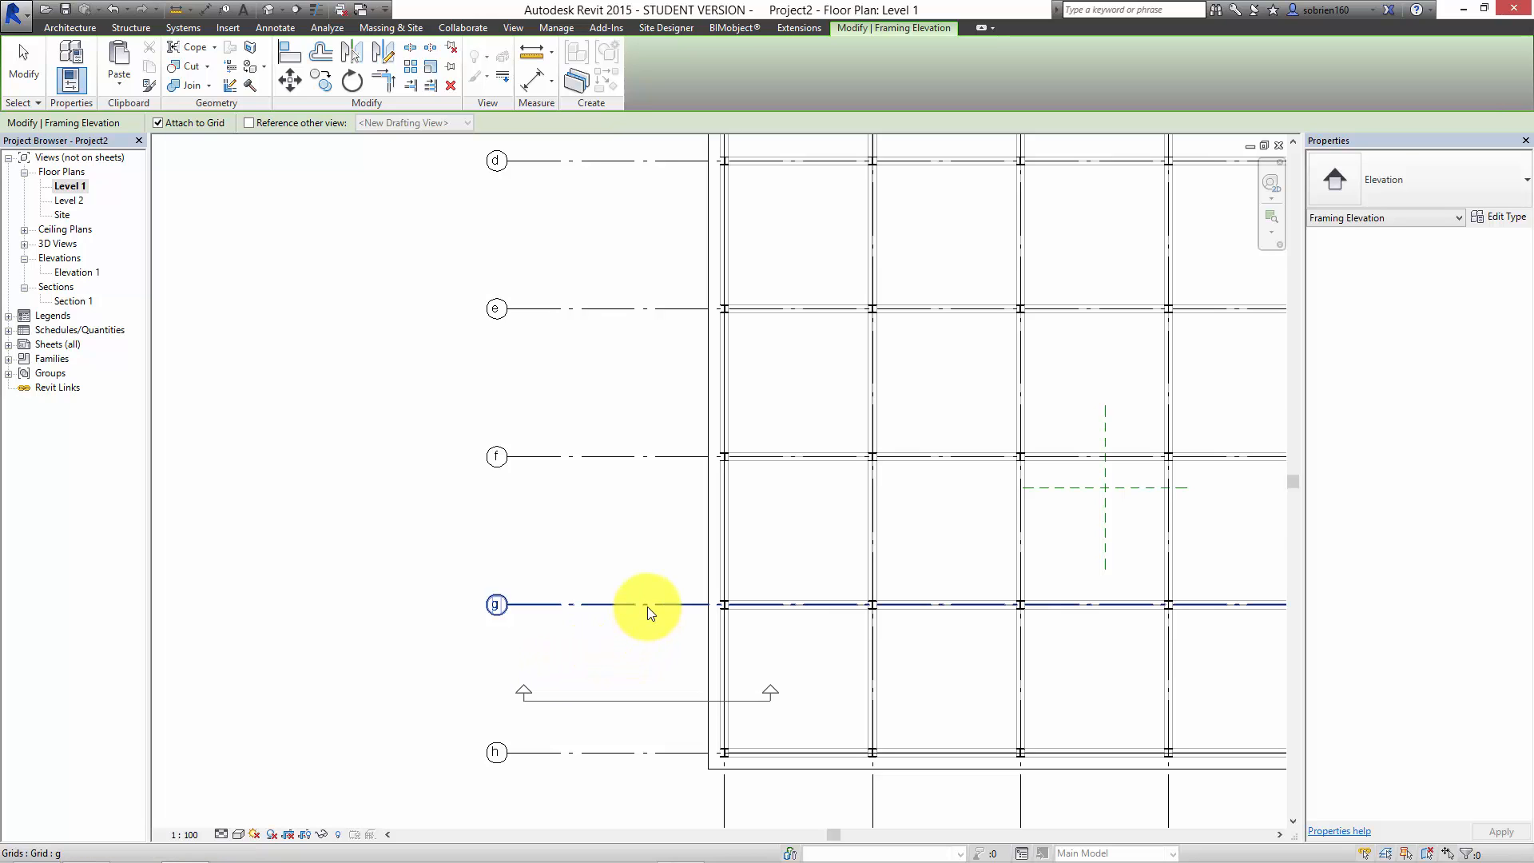
scroll(703, 604, down, 3)
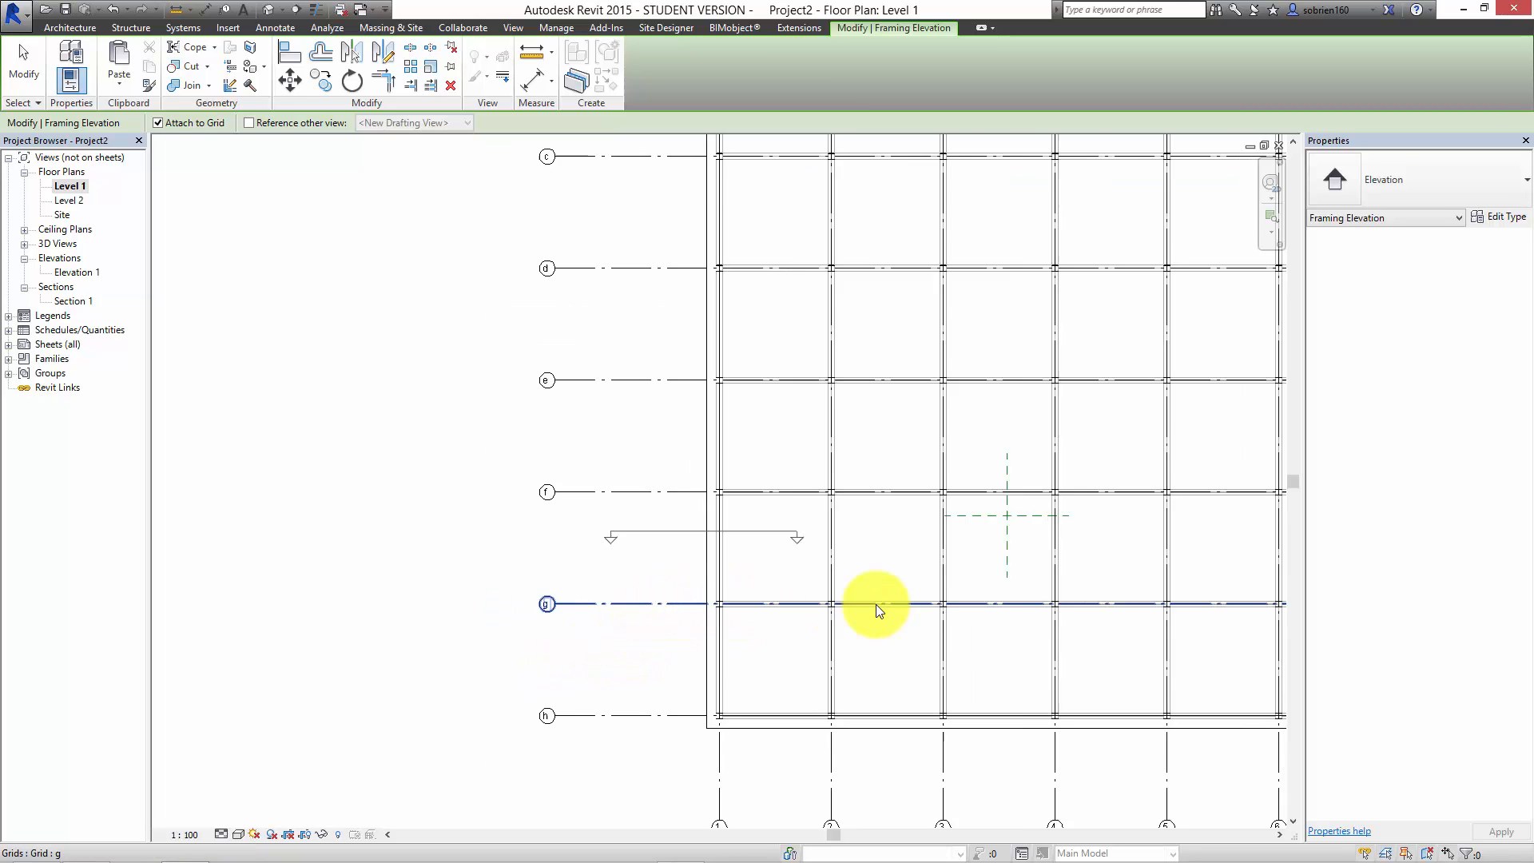
middle_drag(751, 623, 339, 613)
scroll(859, 607, up, 2)
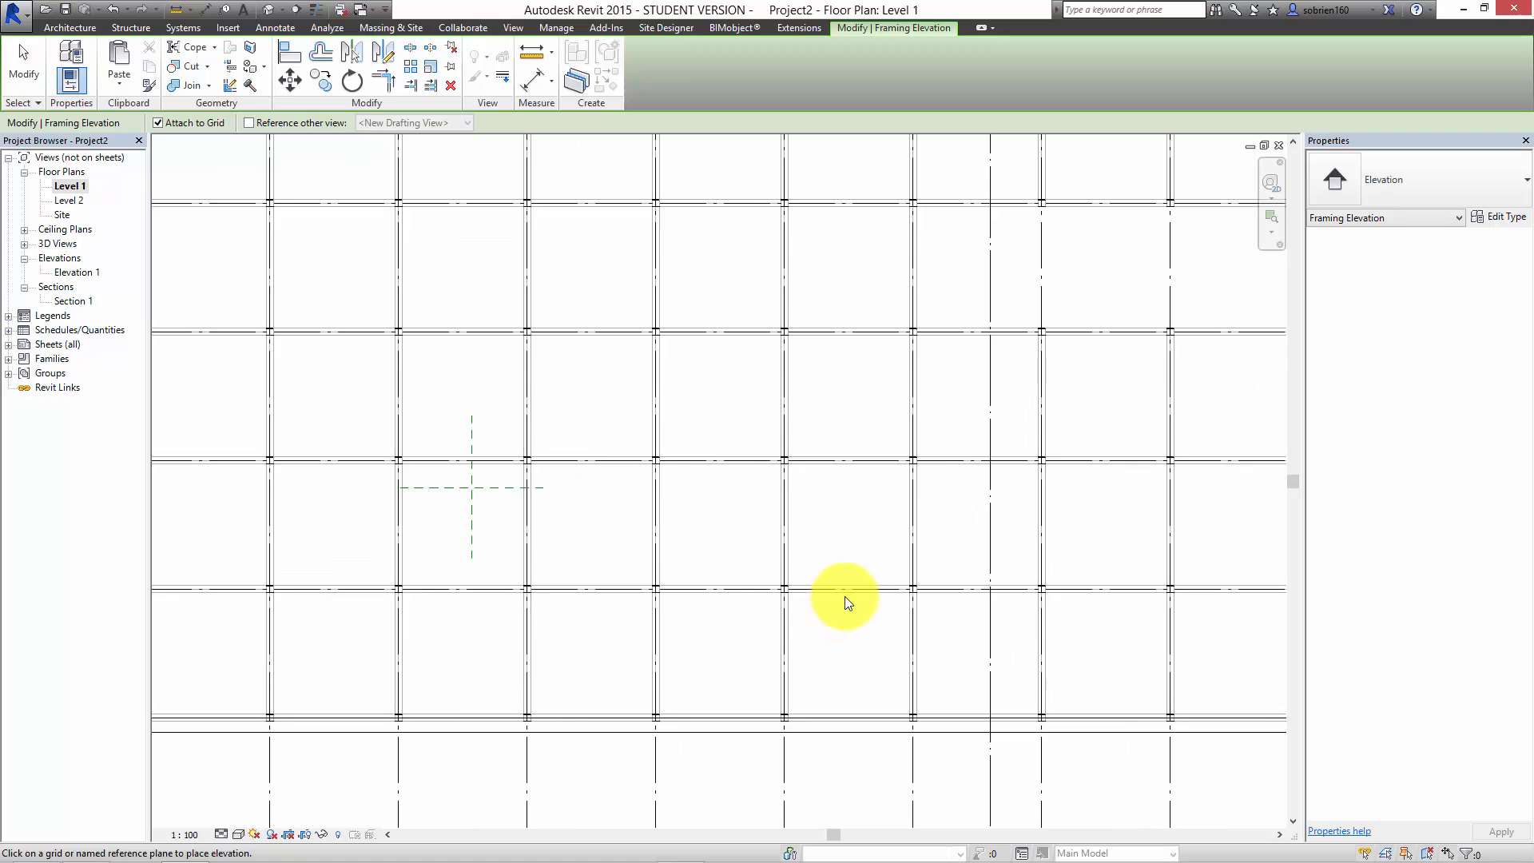
click(851, 589)
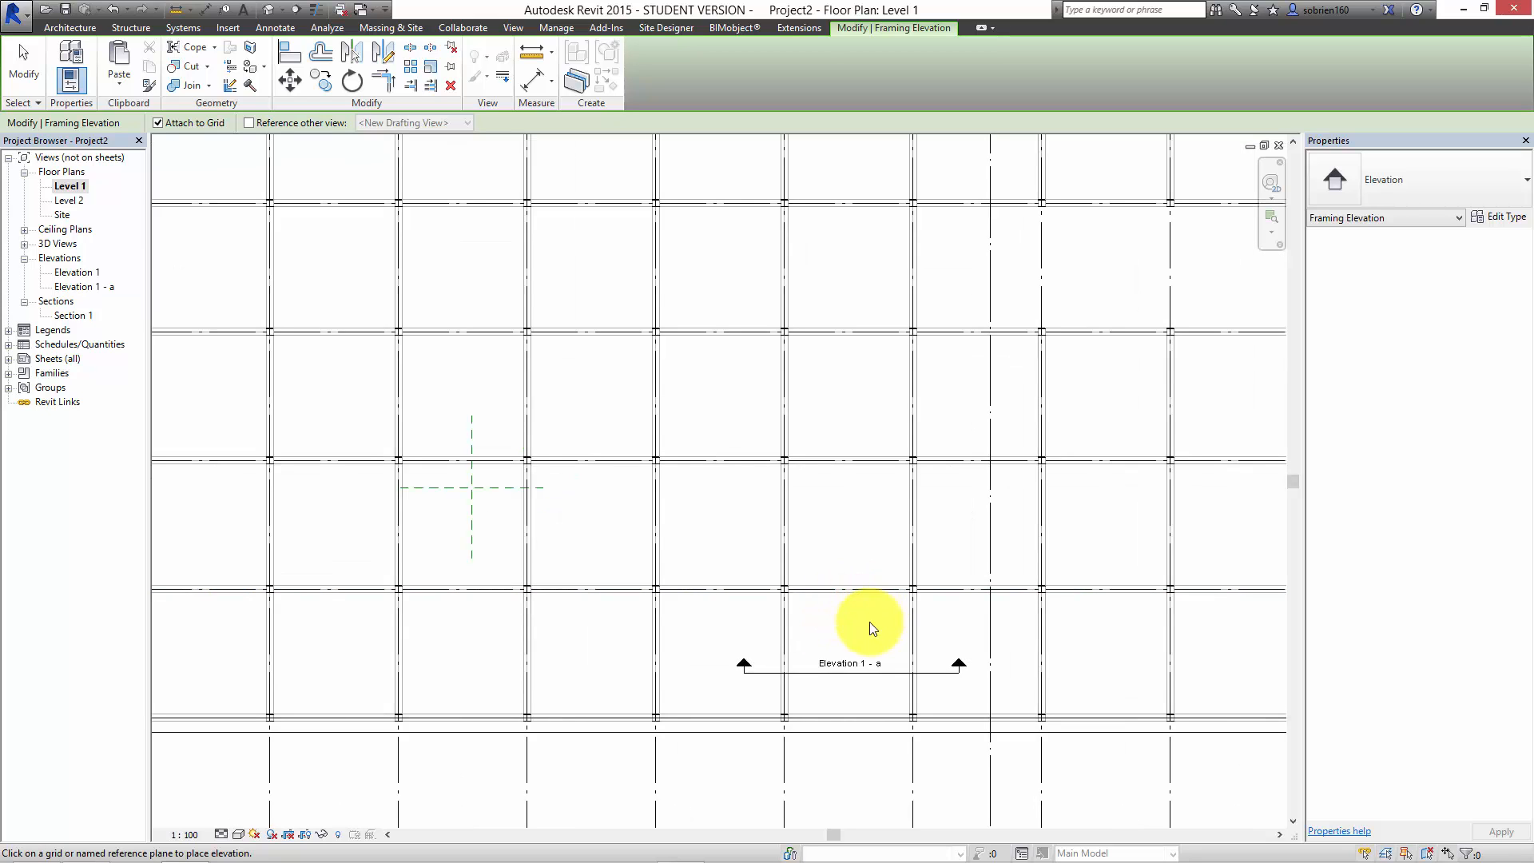
Step: Open the new framing elevation and widen its crop region to just beyond grid 5 and partway into the bay beyond grid 7
double_click(96, 287)
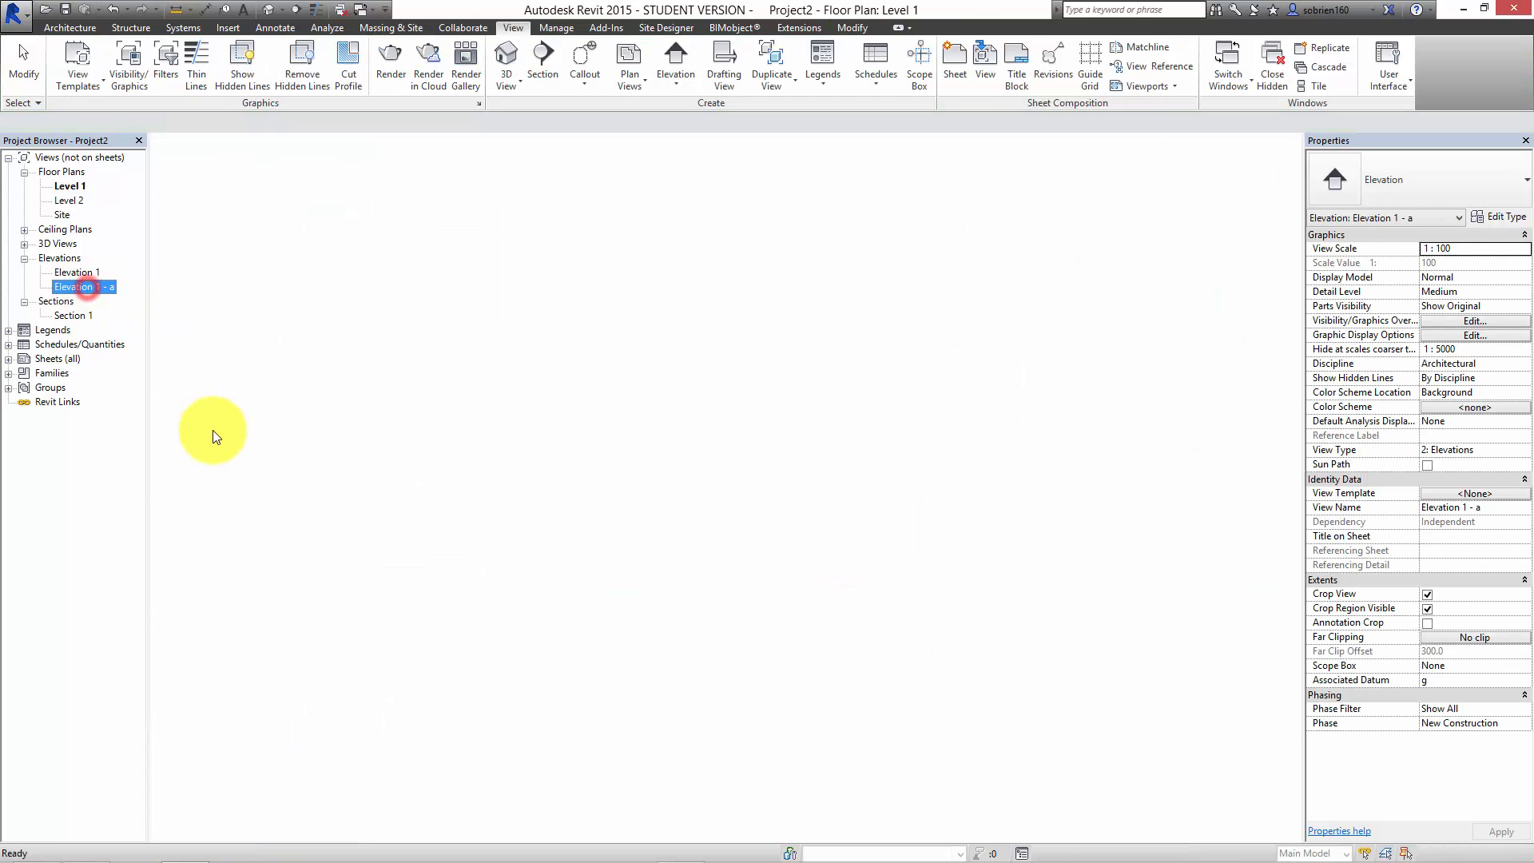
scroll(851, 508, up, 6)
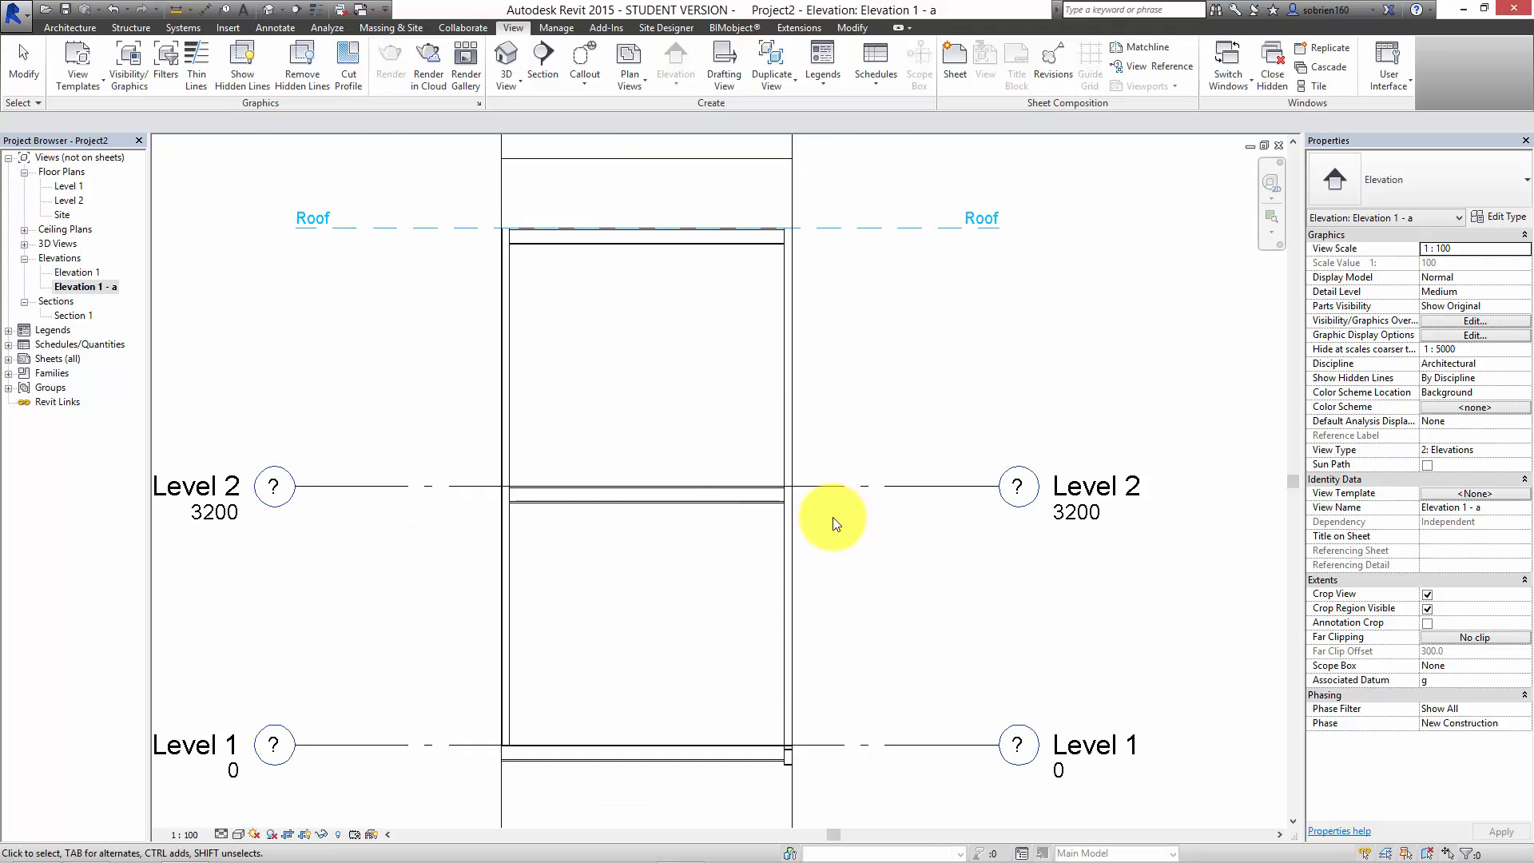
scroll(812, 514, down, 6)
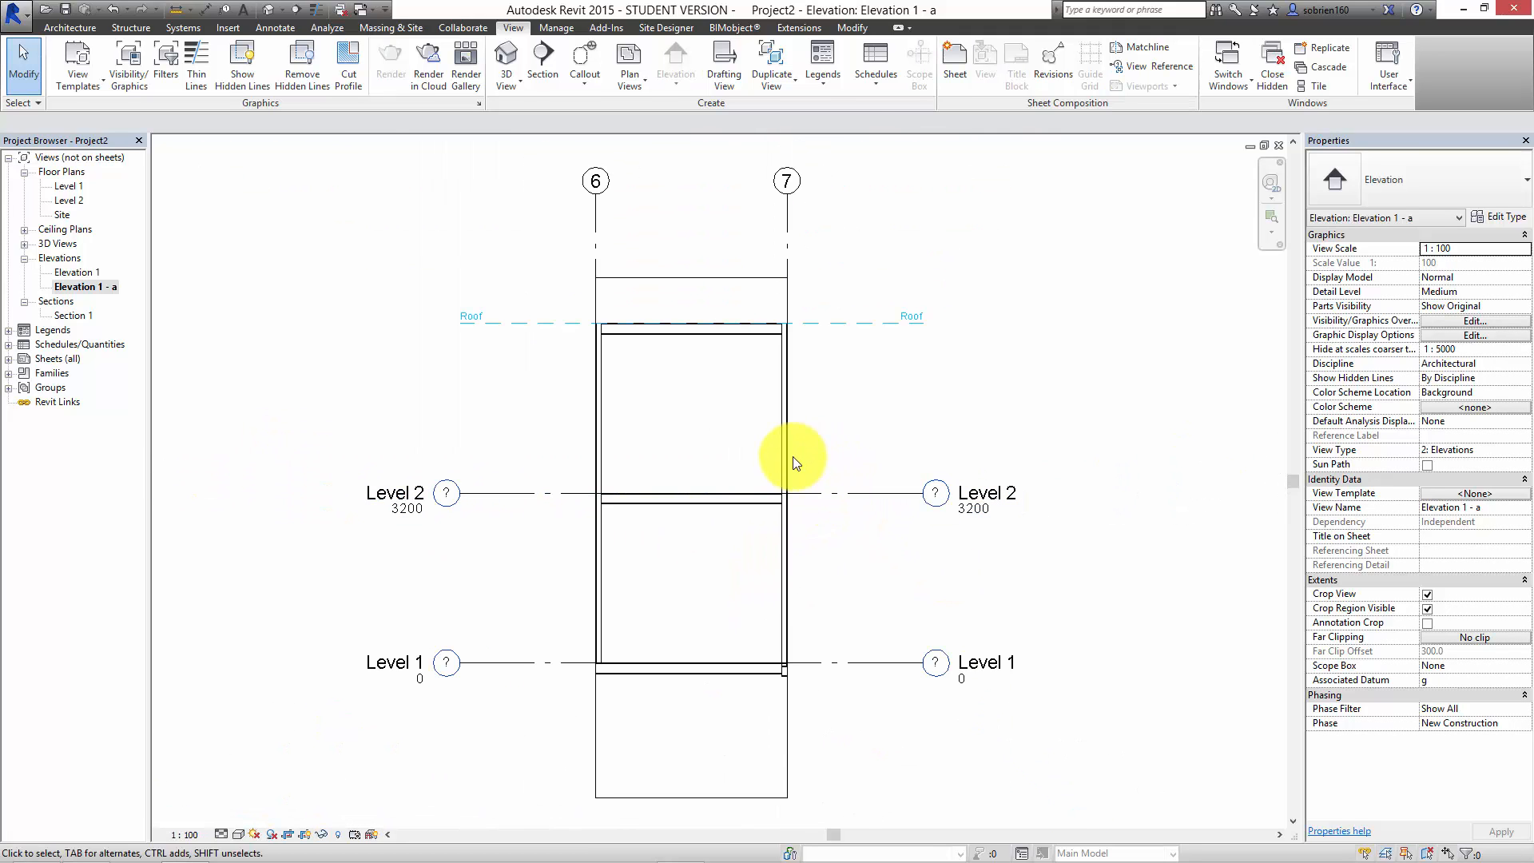
click(794, 457)
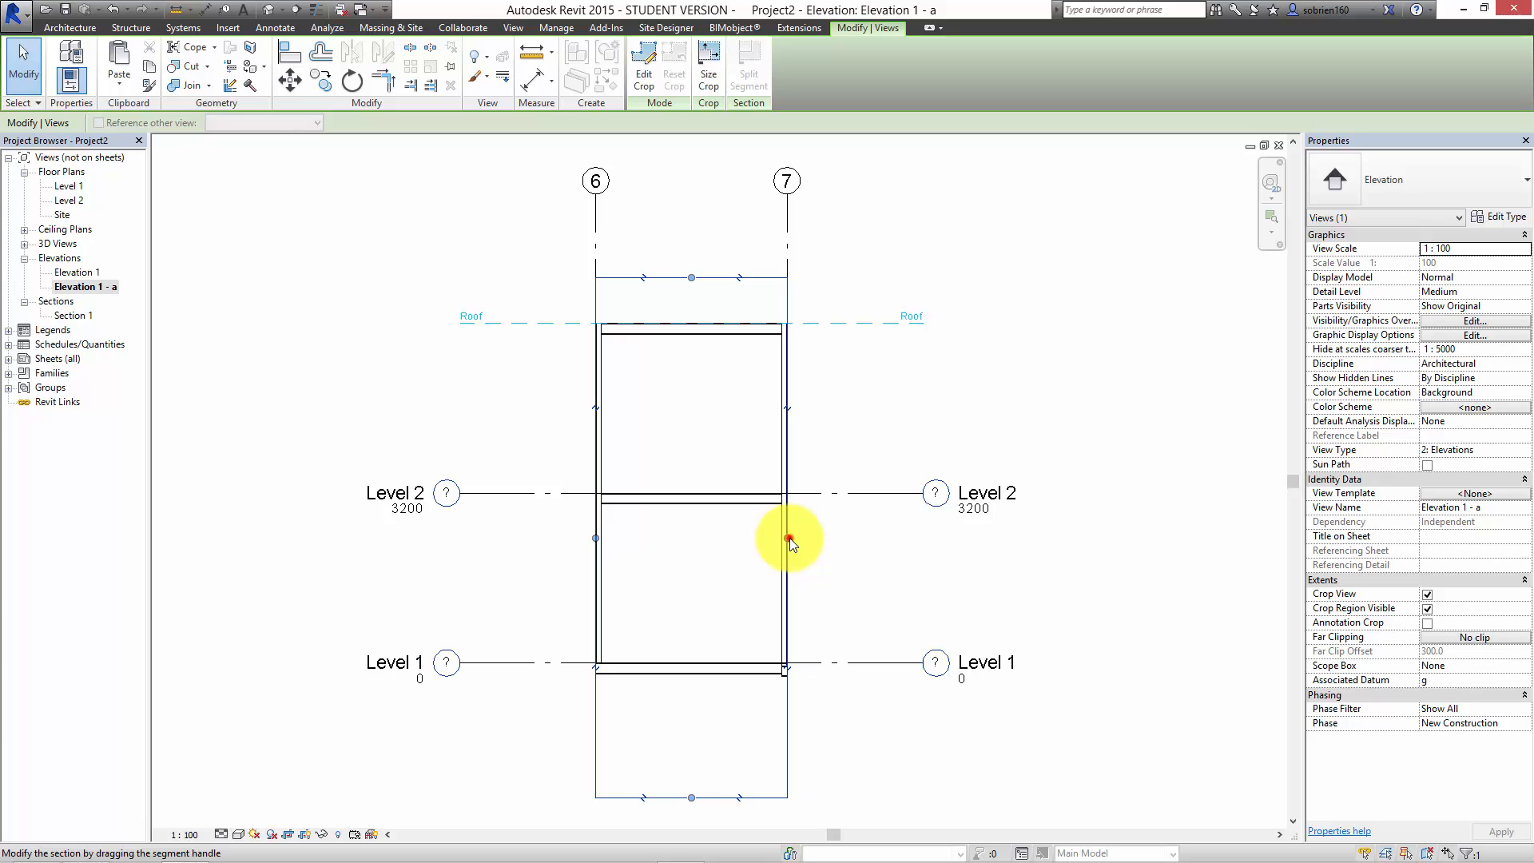
drag(788, 537, 944, 538)
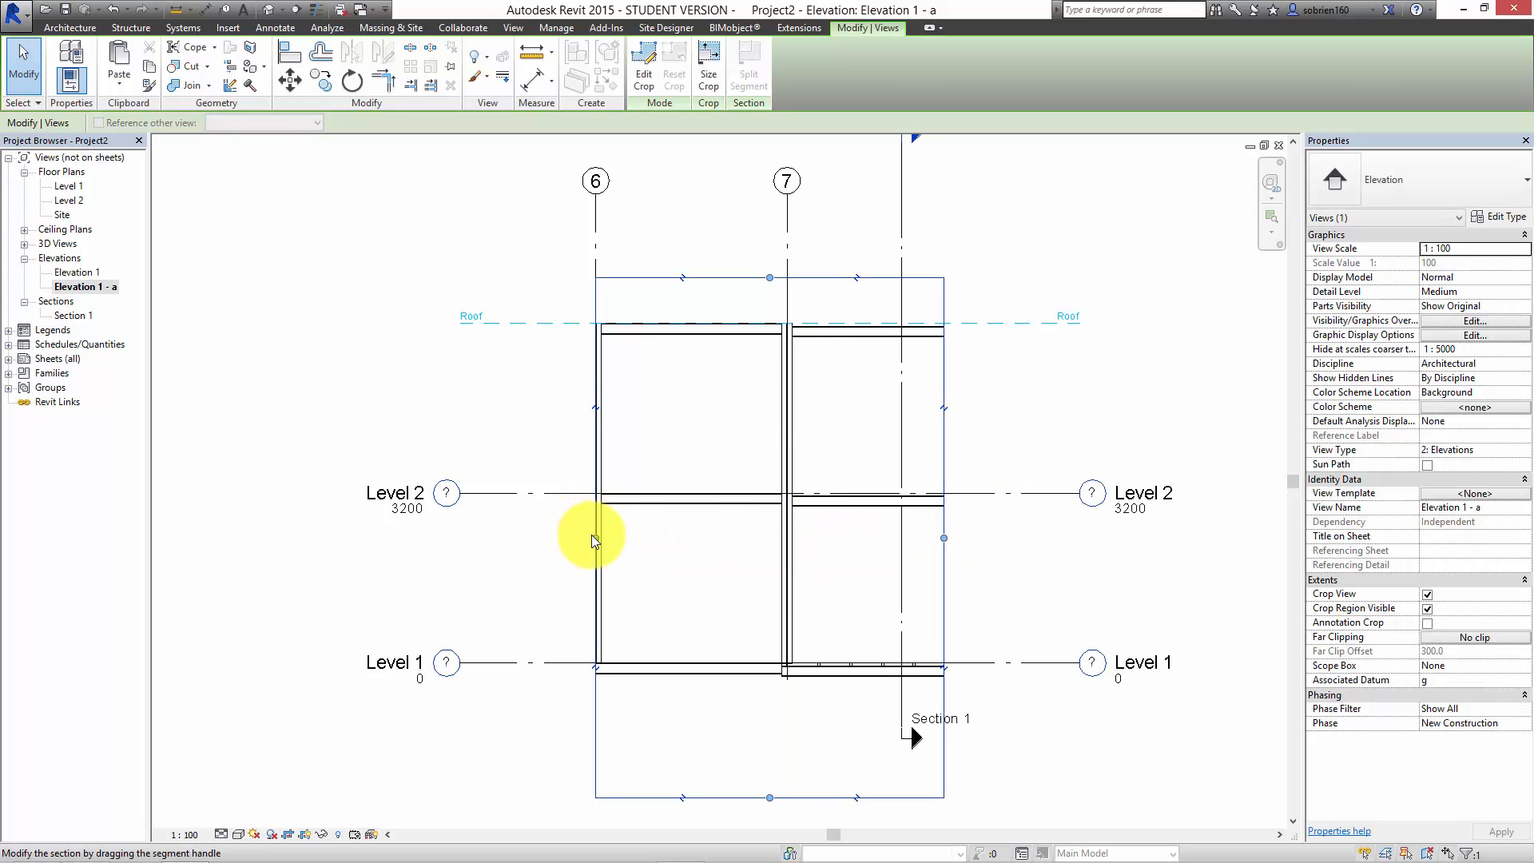
drag(592, 535, 395, 537)
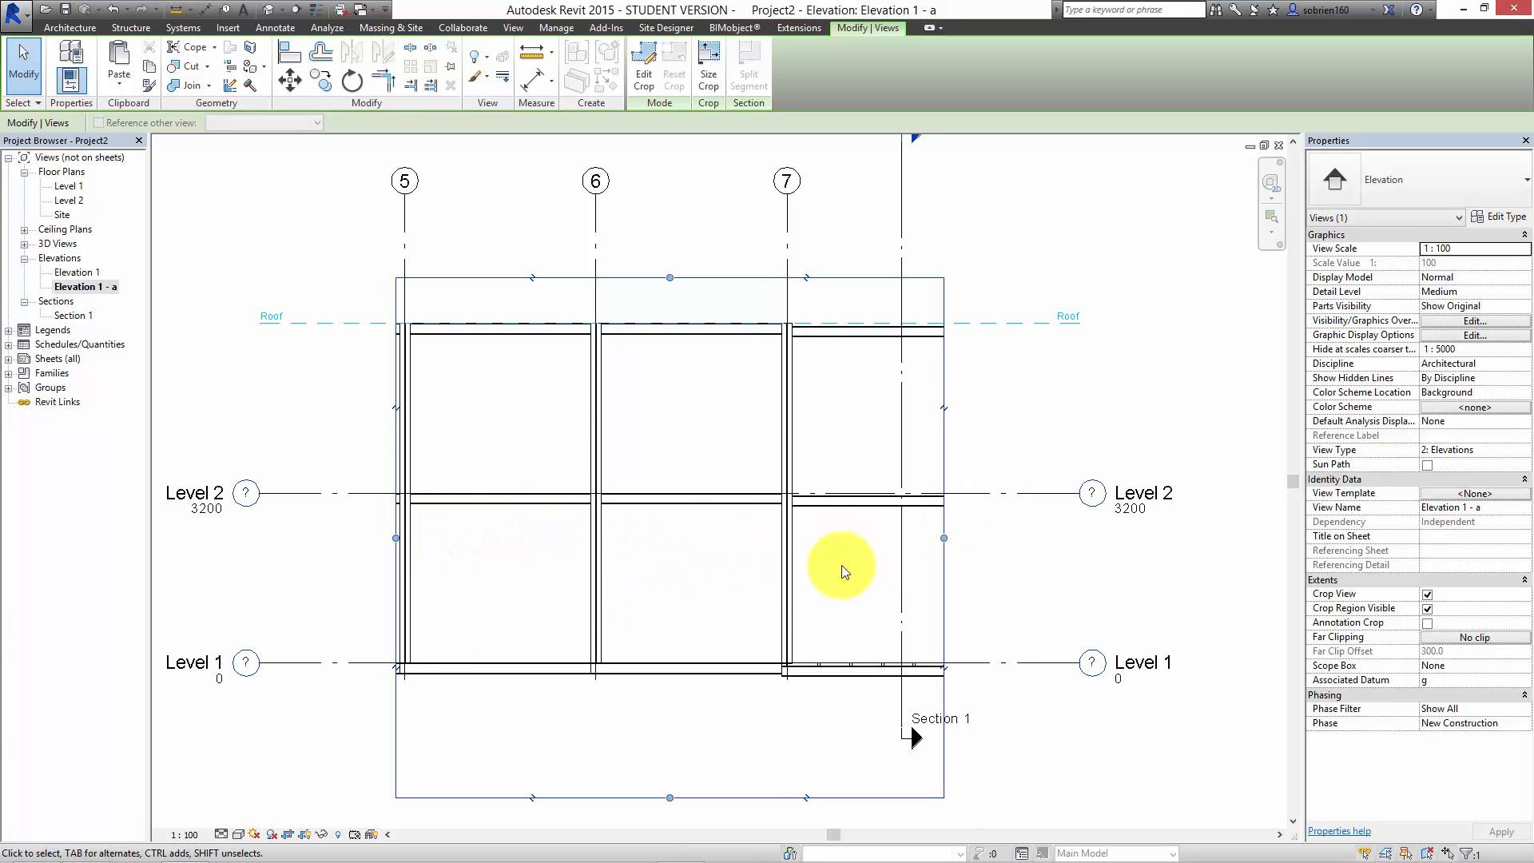
scroll(847, 667, up, 8)
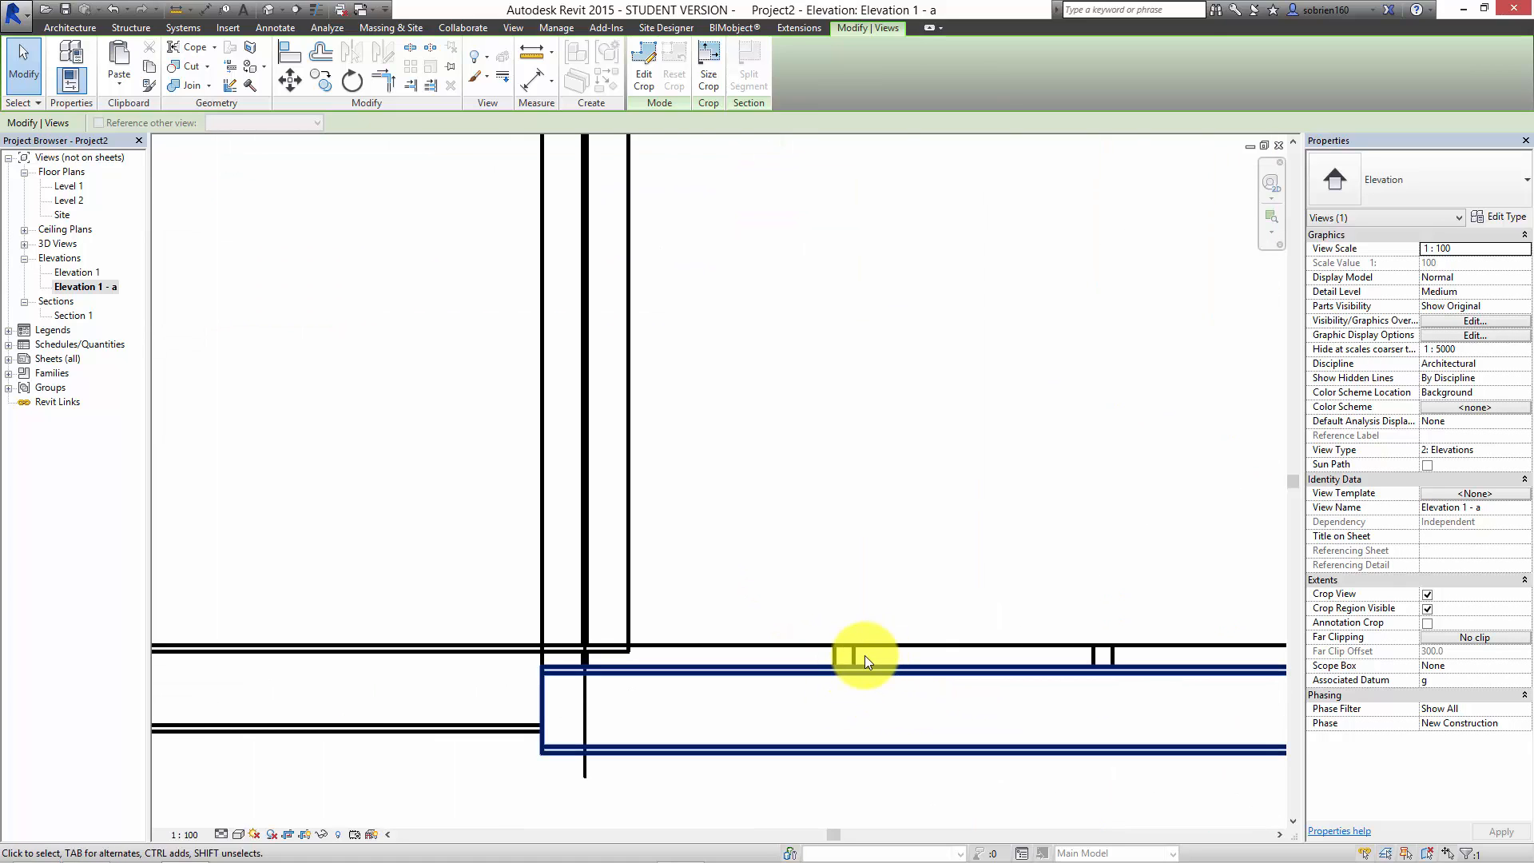
scroll(865, 655, down, 8)
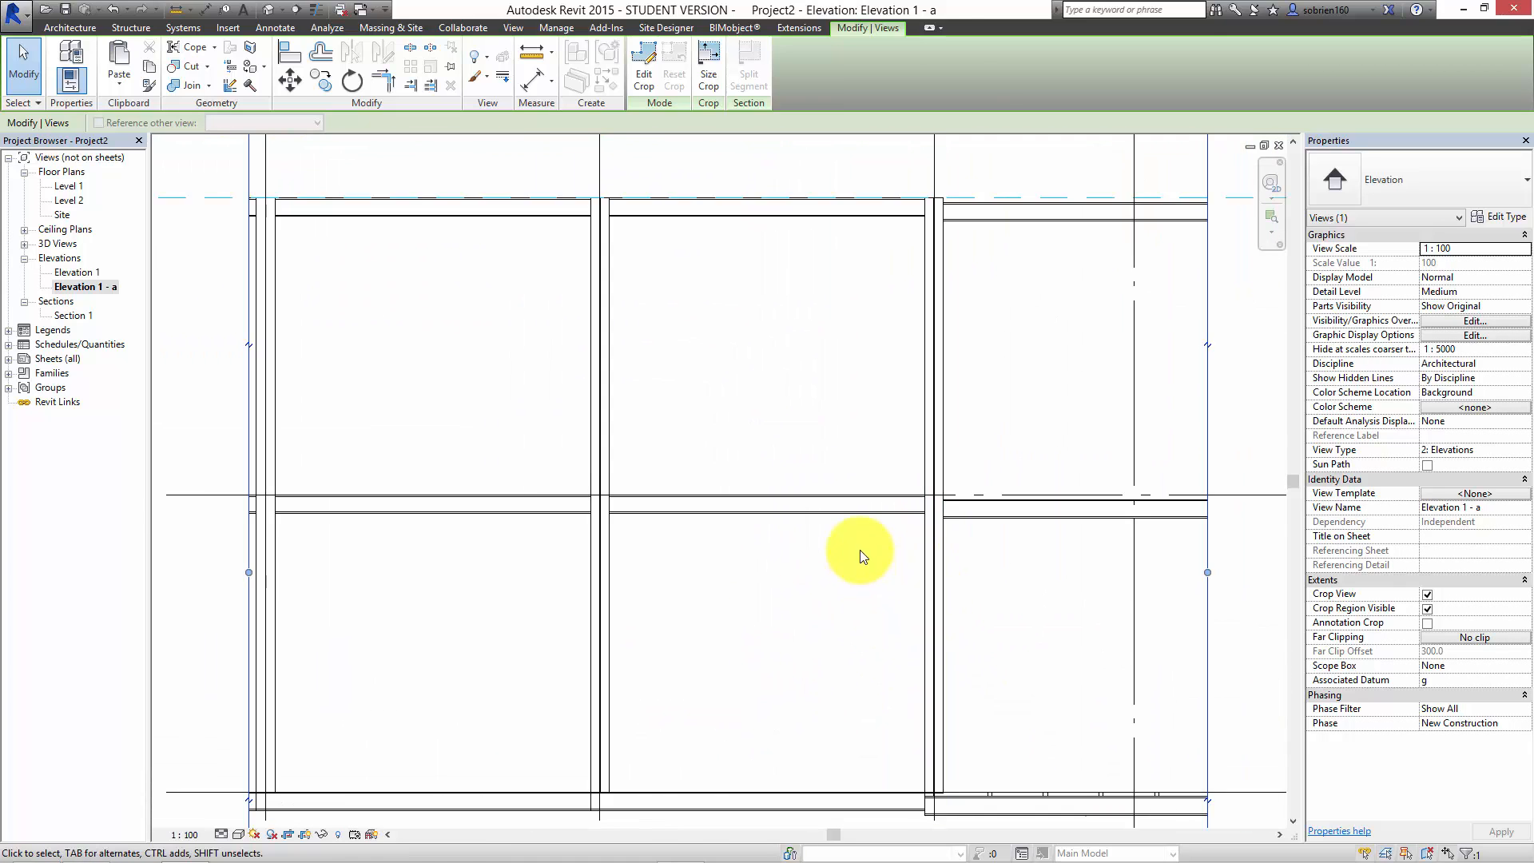
scroll(831, 519, down, 3)
scroll(754, 394, up, 2)
scroll(1164, 379, down, 1)
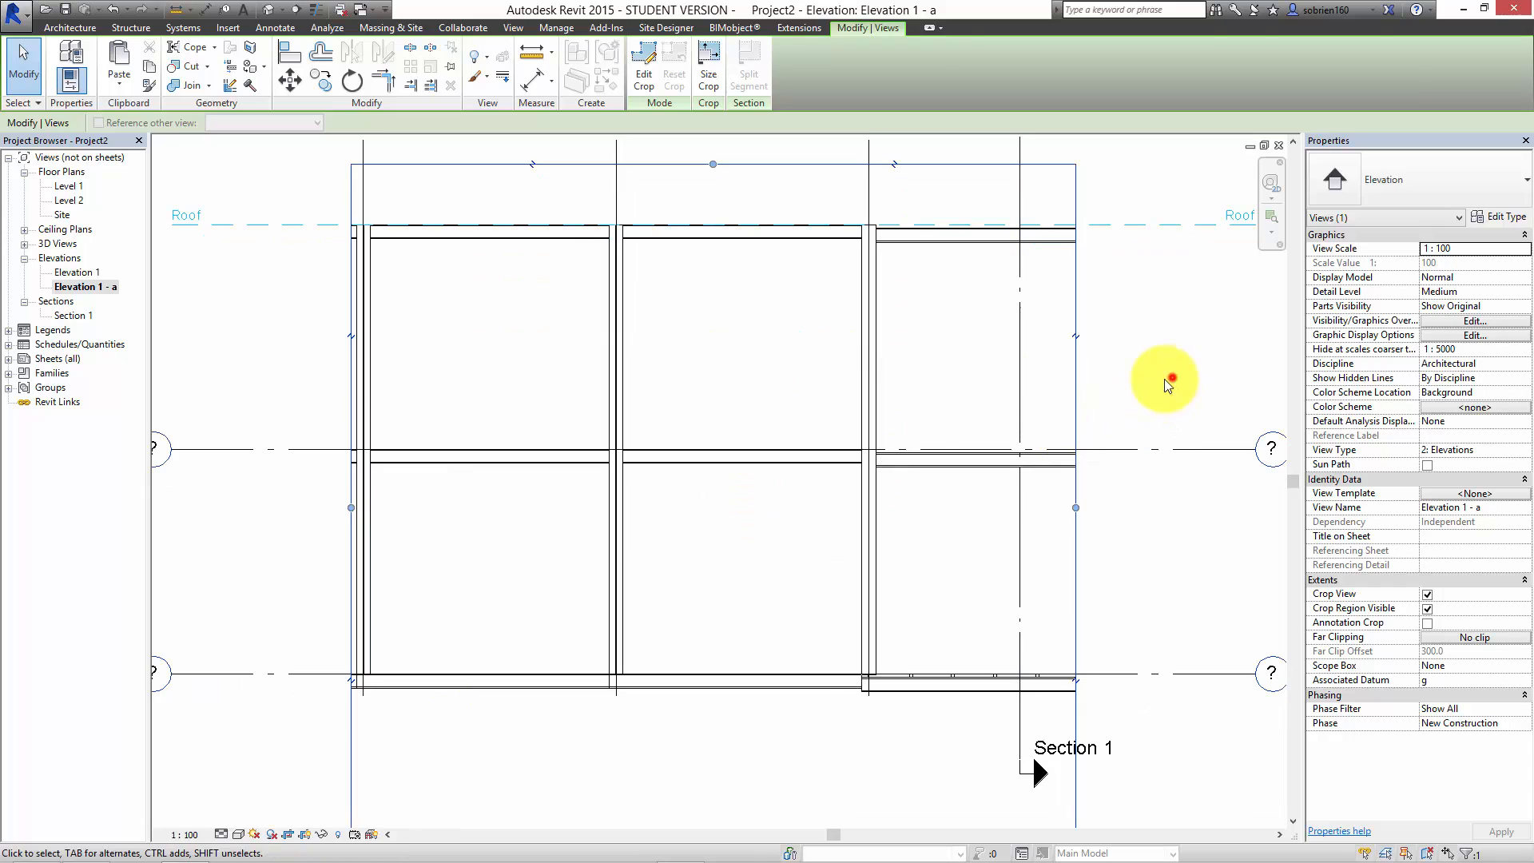
click(1163, 378)
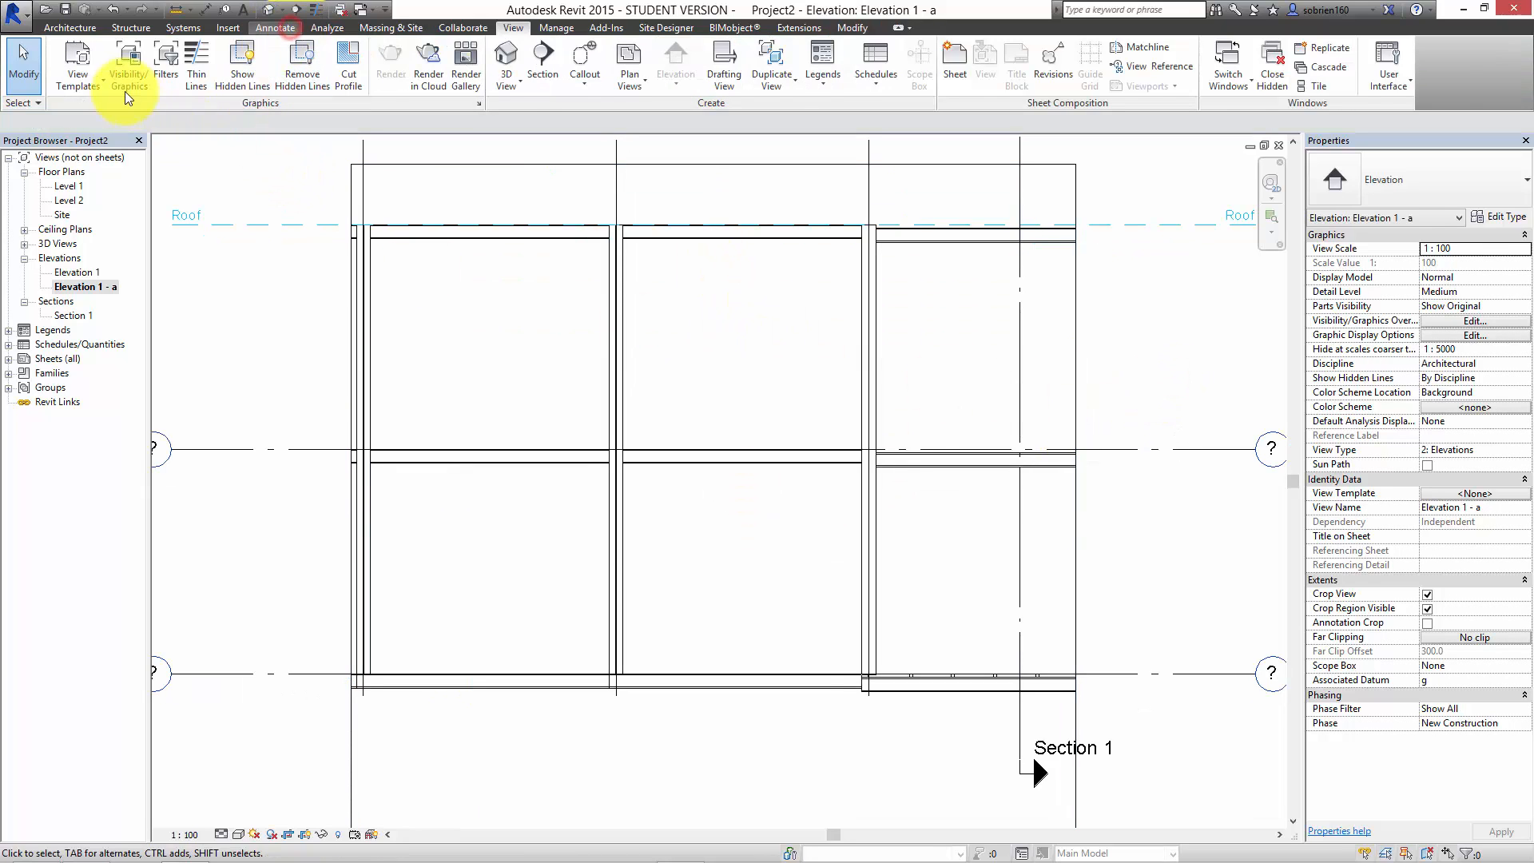
Step: Add a continuous aligned dimension across grids 5, 6 and 7 just above the roof beams
click(78, 86)
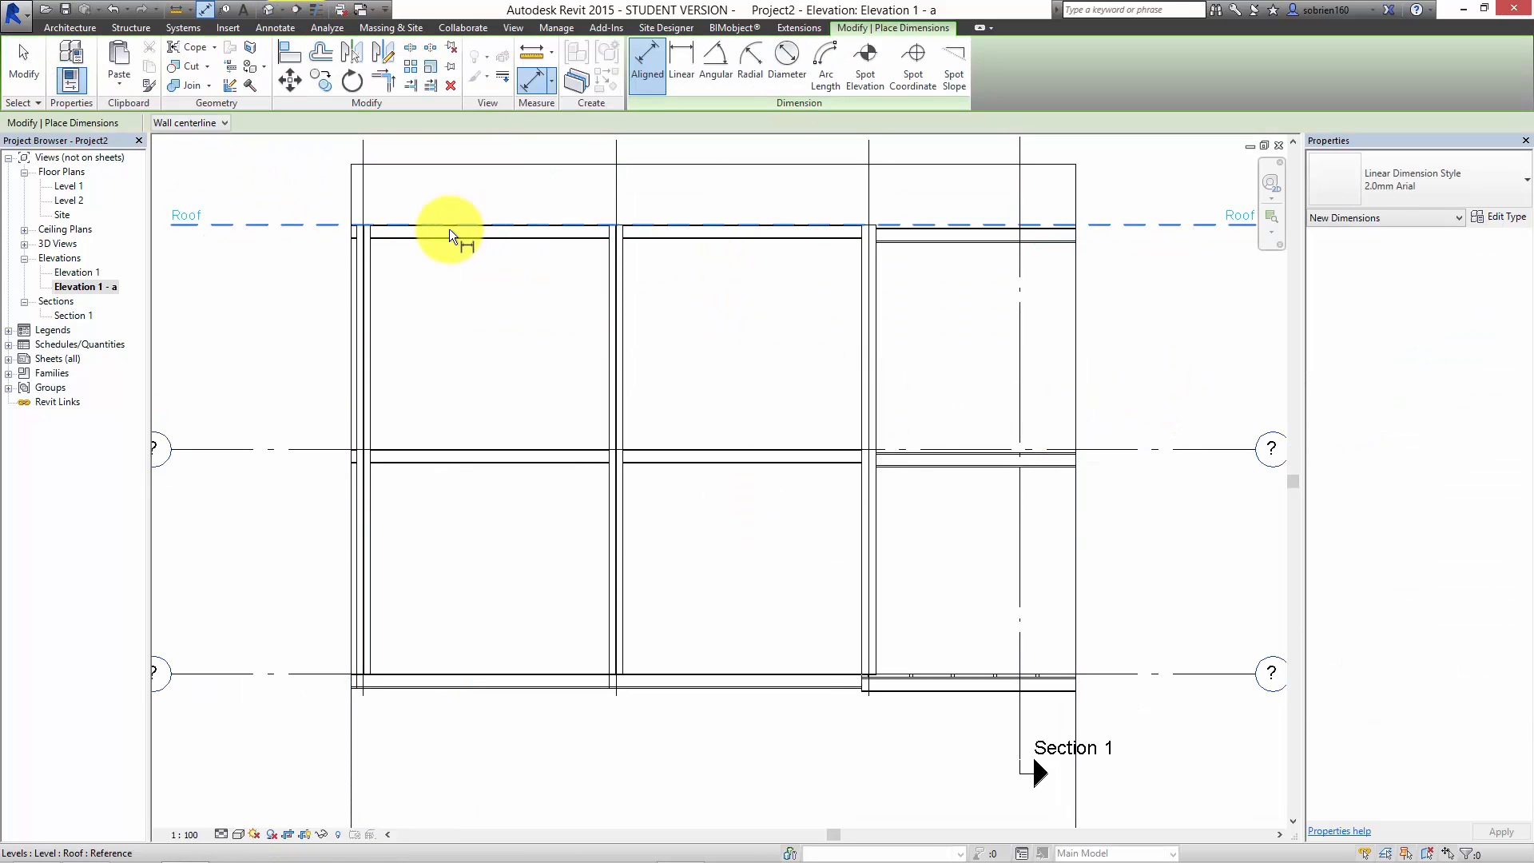
click(363, 179)
click(616, 179)
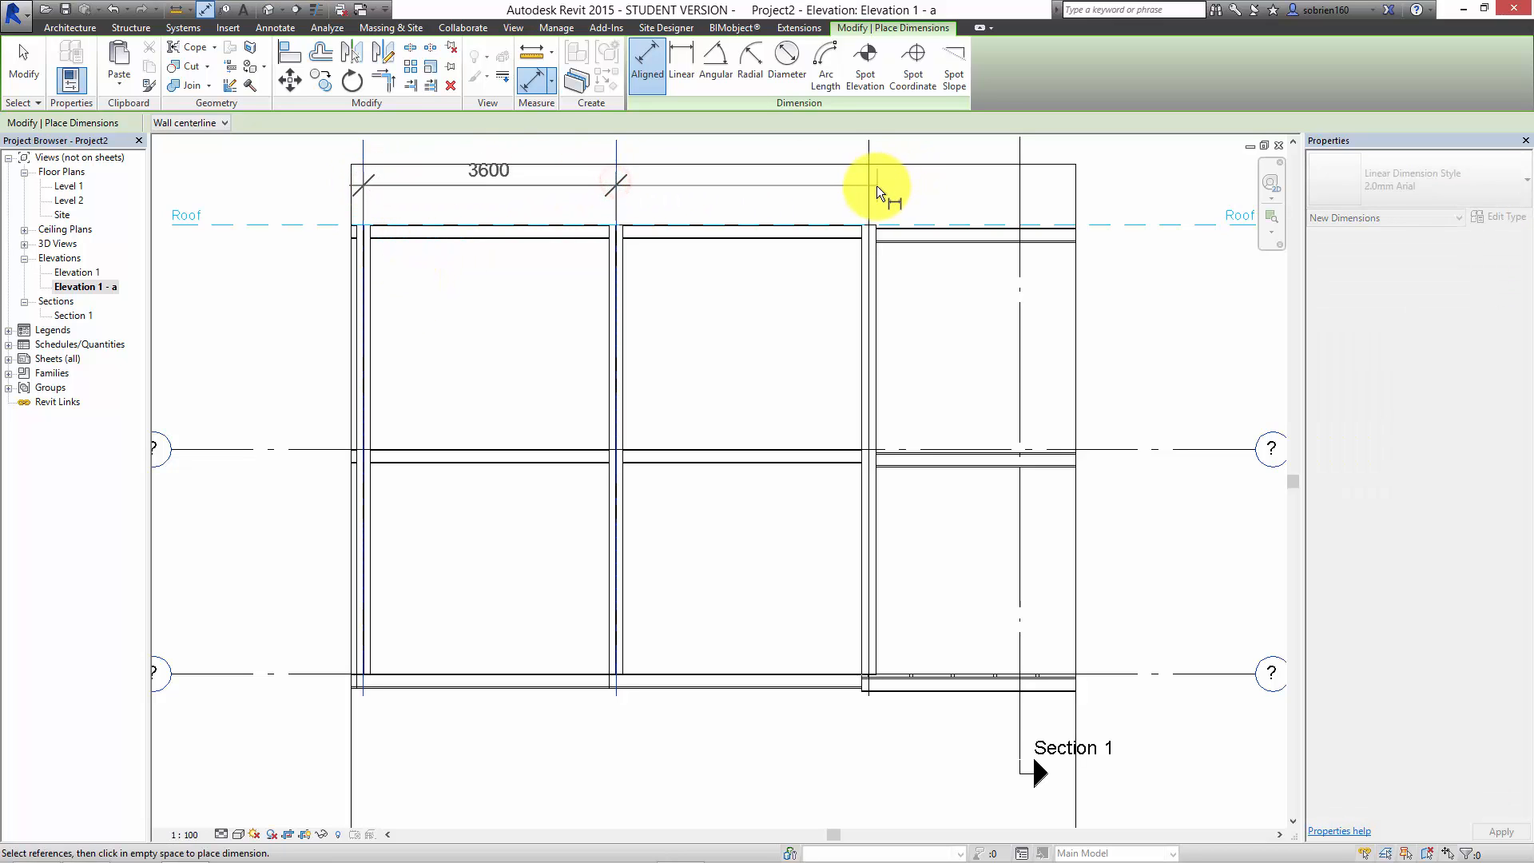
click(869, 189)
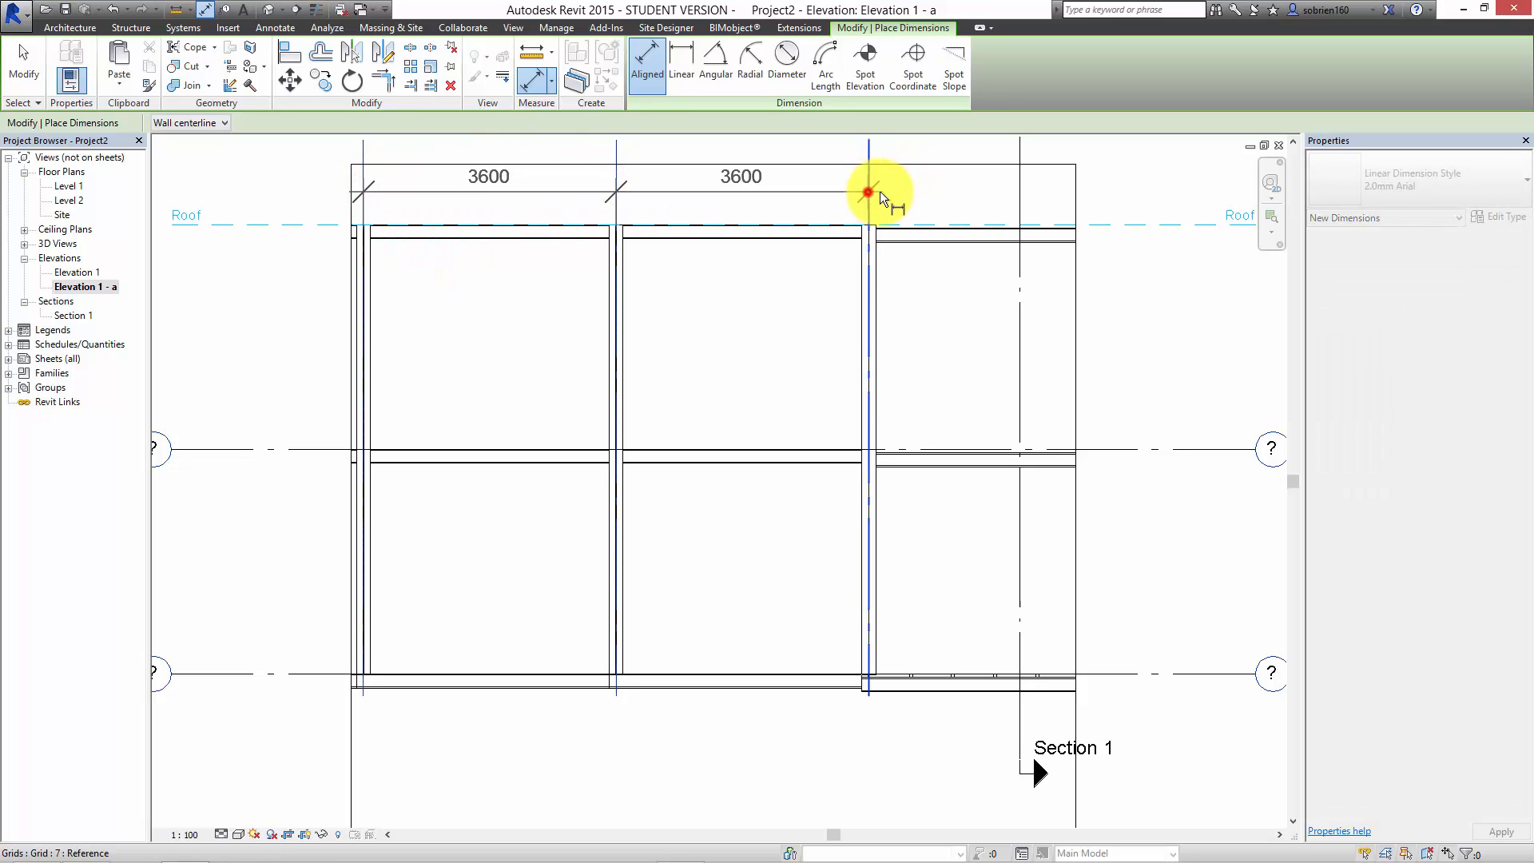
click(1019, 196)
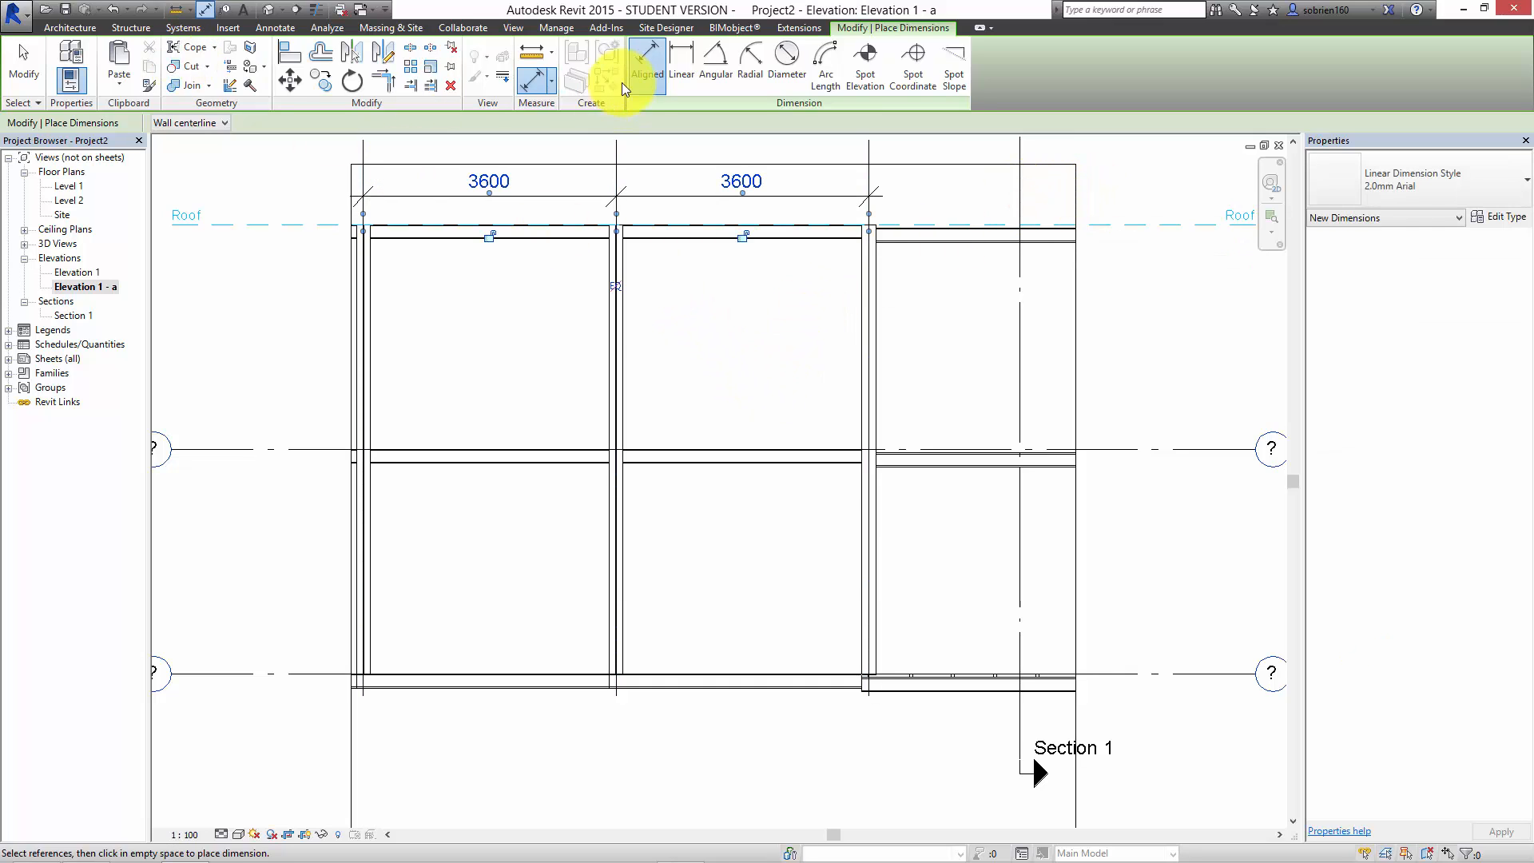
Step: Dimension the vertical distance from the underside of the roof beam to Level 2 in the bay between grids 5 and 6
click(429, 238)
click(429, 449)
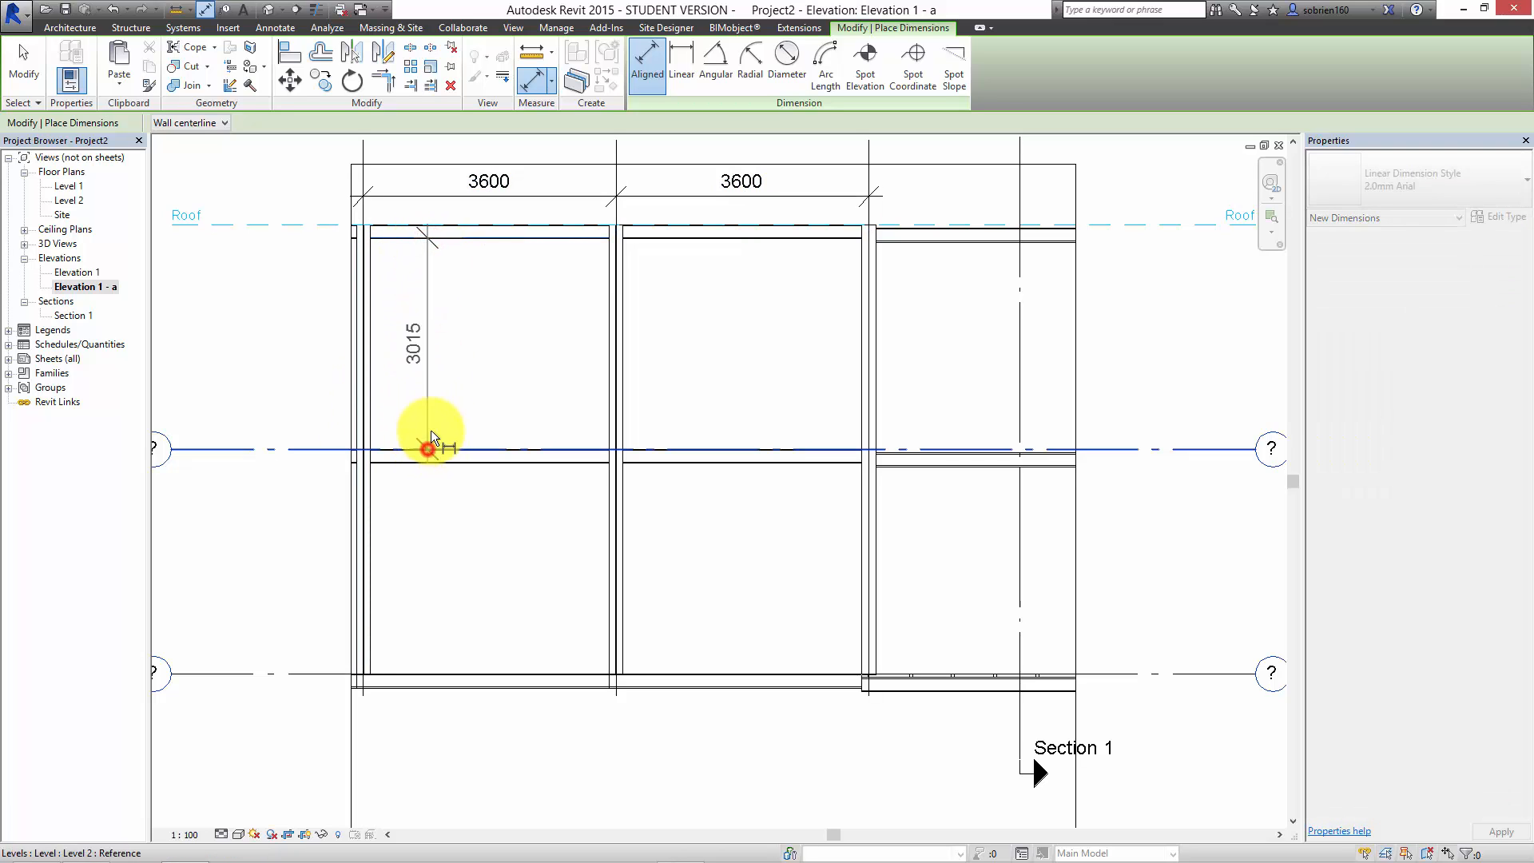
click(453, 417)
scroll(650, 428, up, 2)
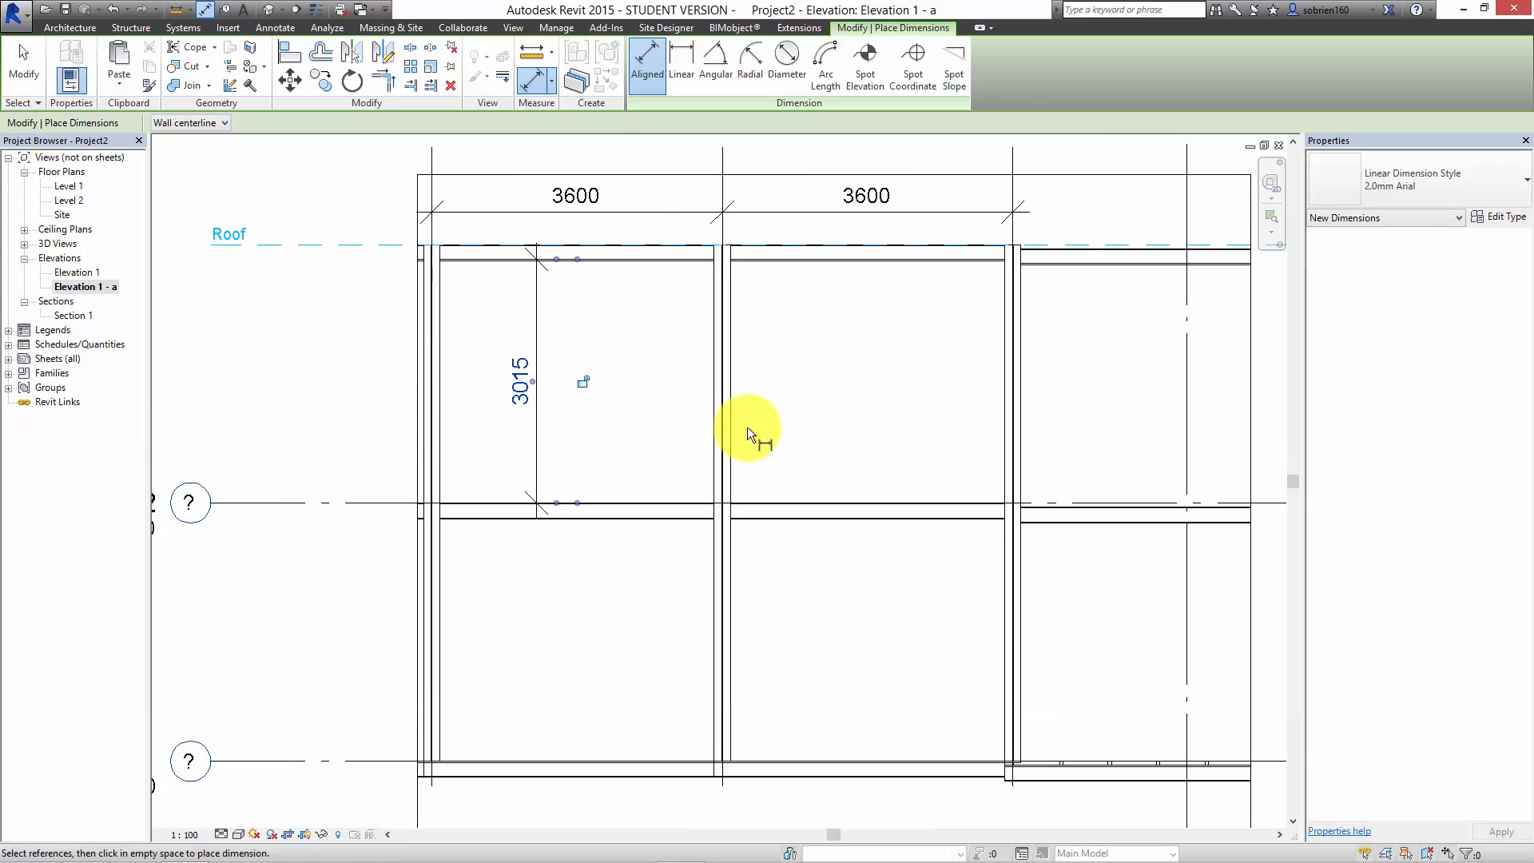
Step: Try to tag the HEB 200 column on grid 6 by category, declining to load a structural column tag
click(275, 28)
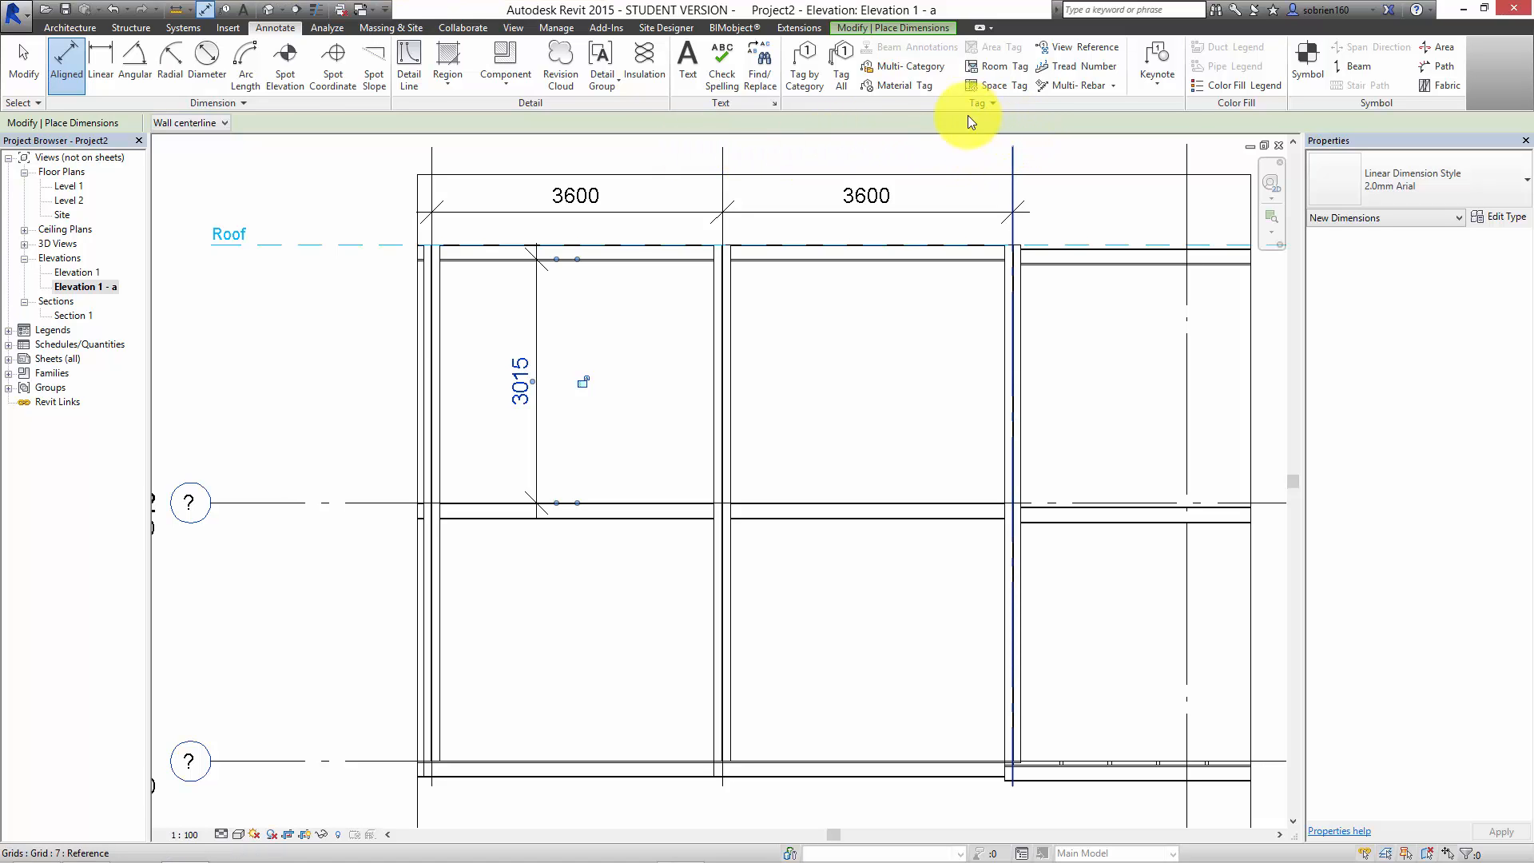
click(804, 71)
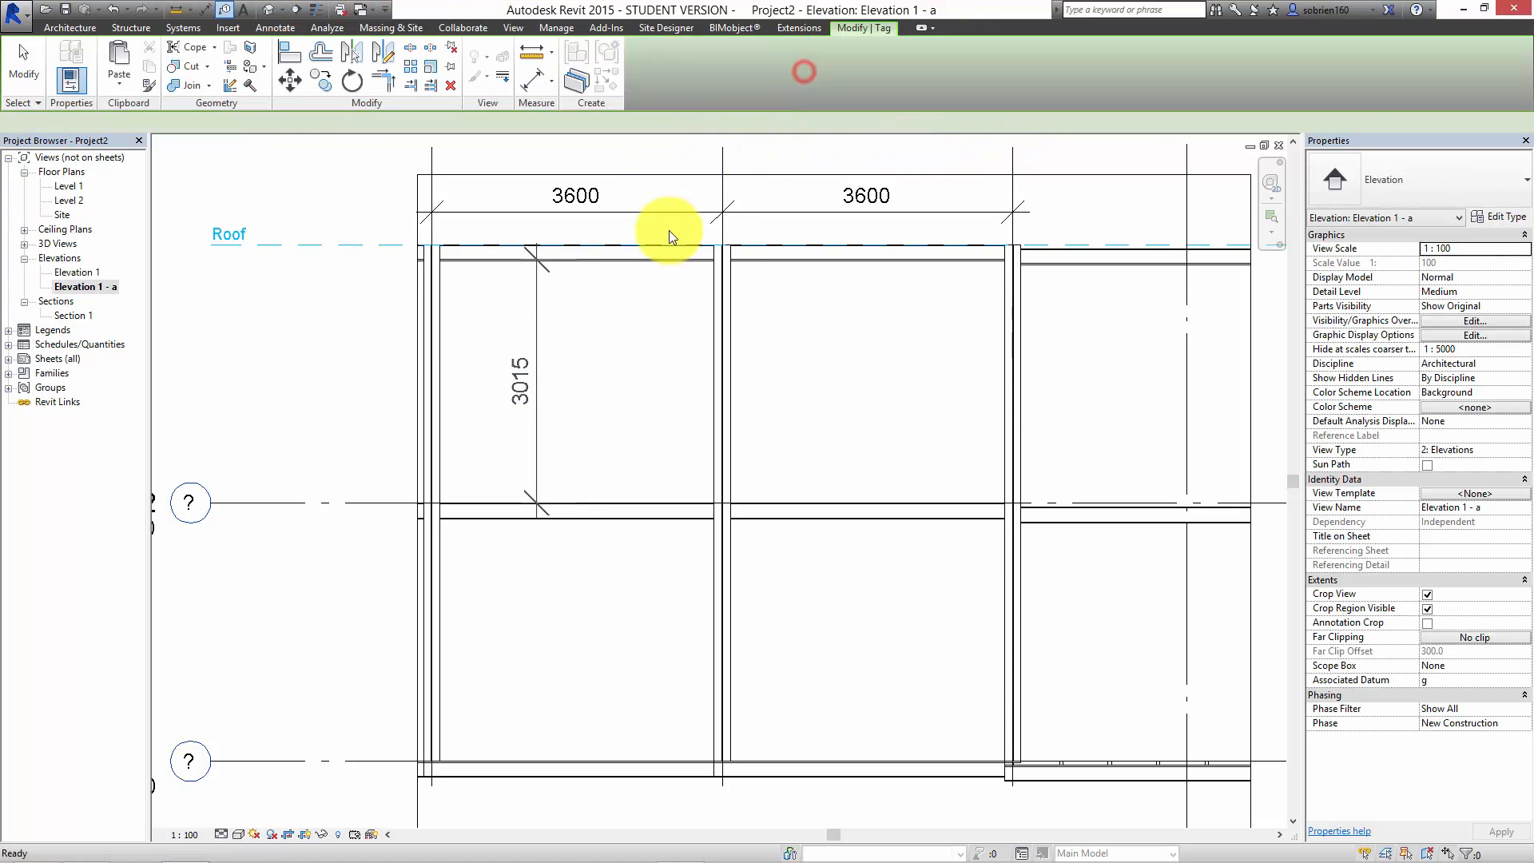
click(740, 314)
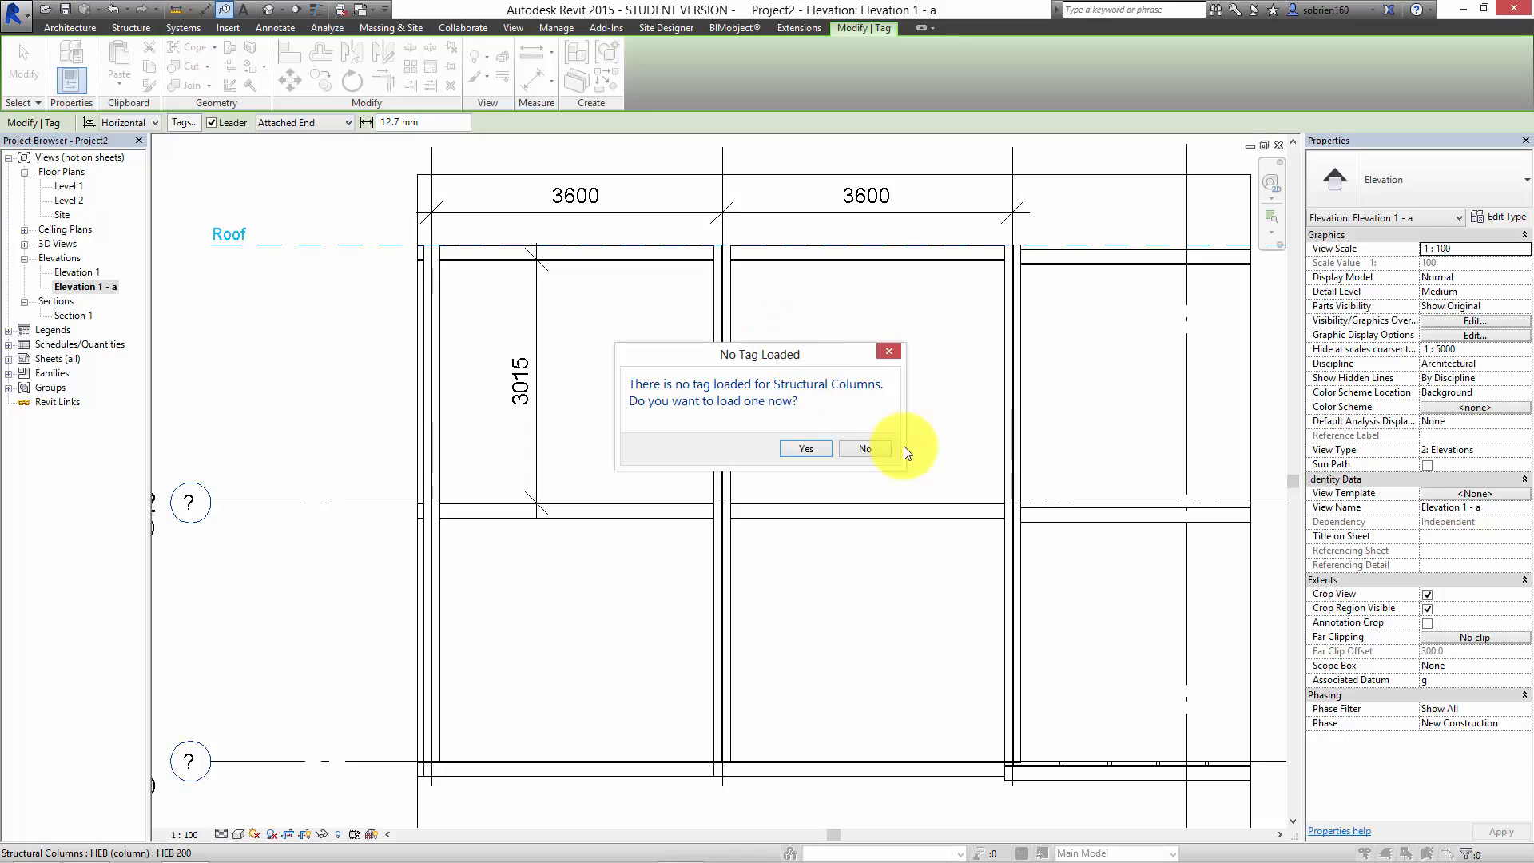
click(864, 450)
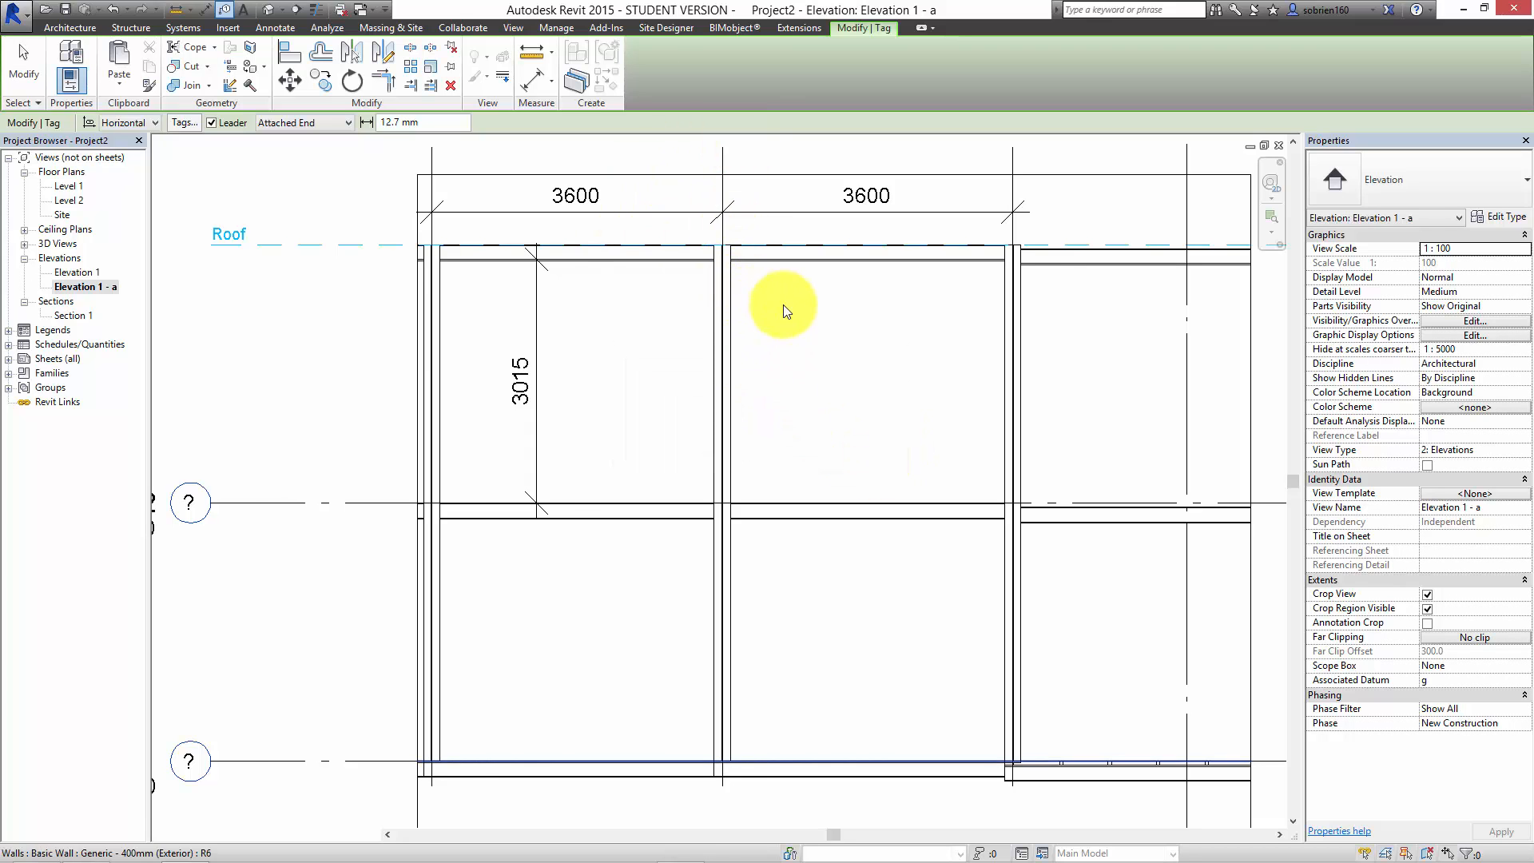
middle_drag(794, 296, 839, 294)
scroll(839, 294, down, 3)
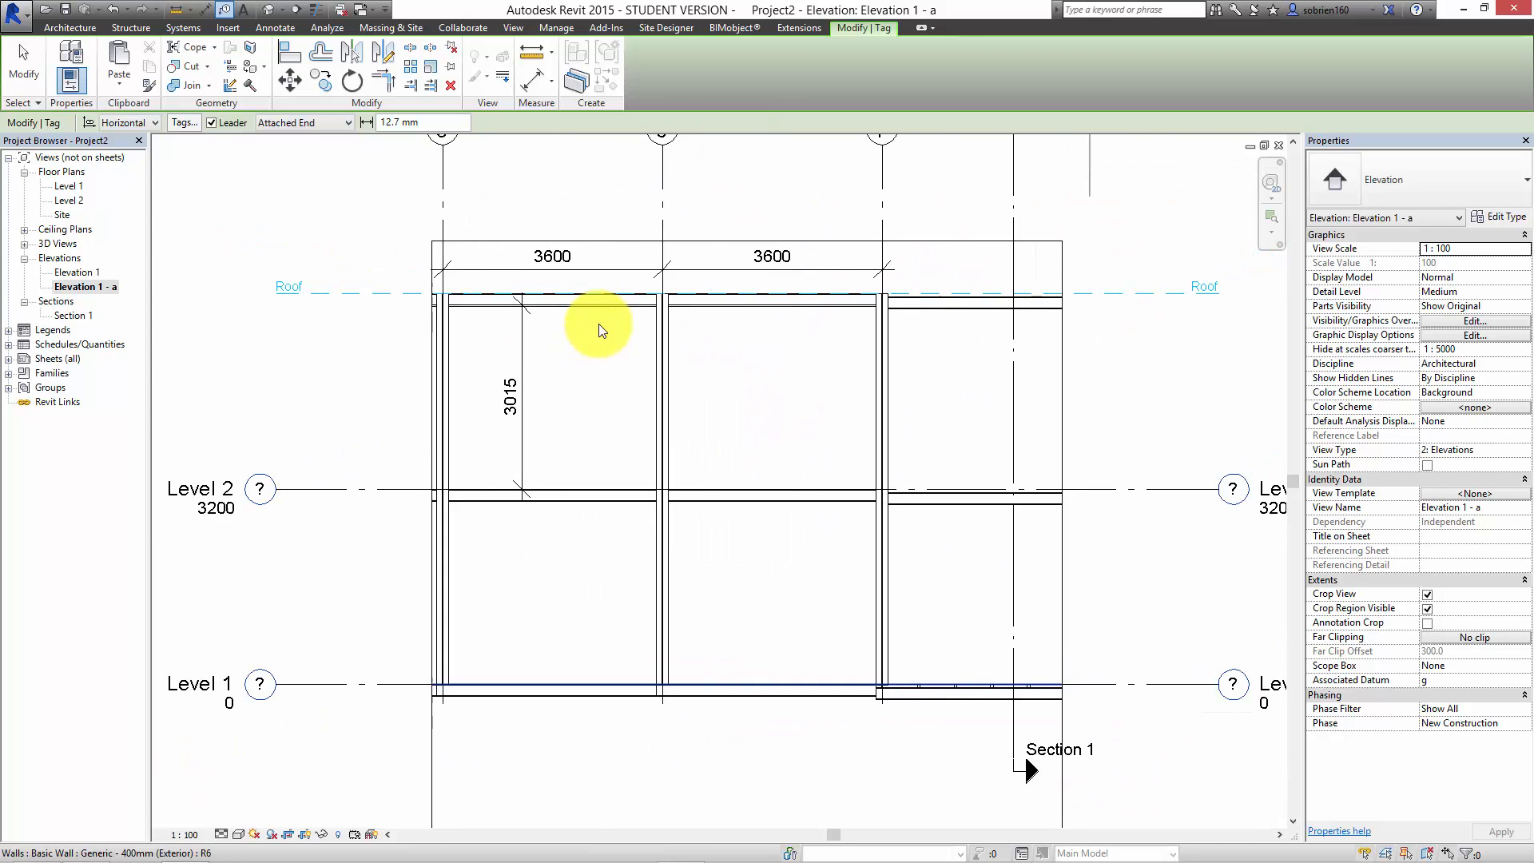
scroll(654, 550, down, 2)
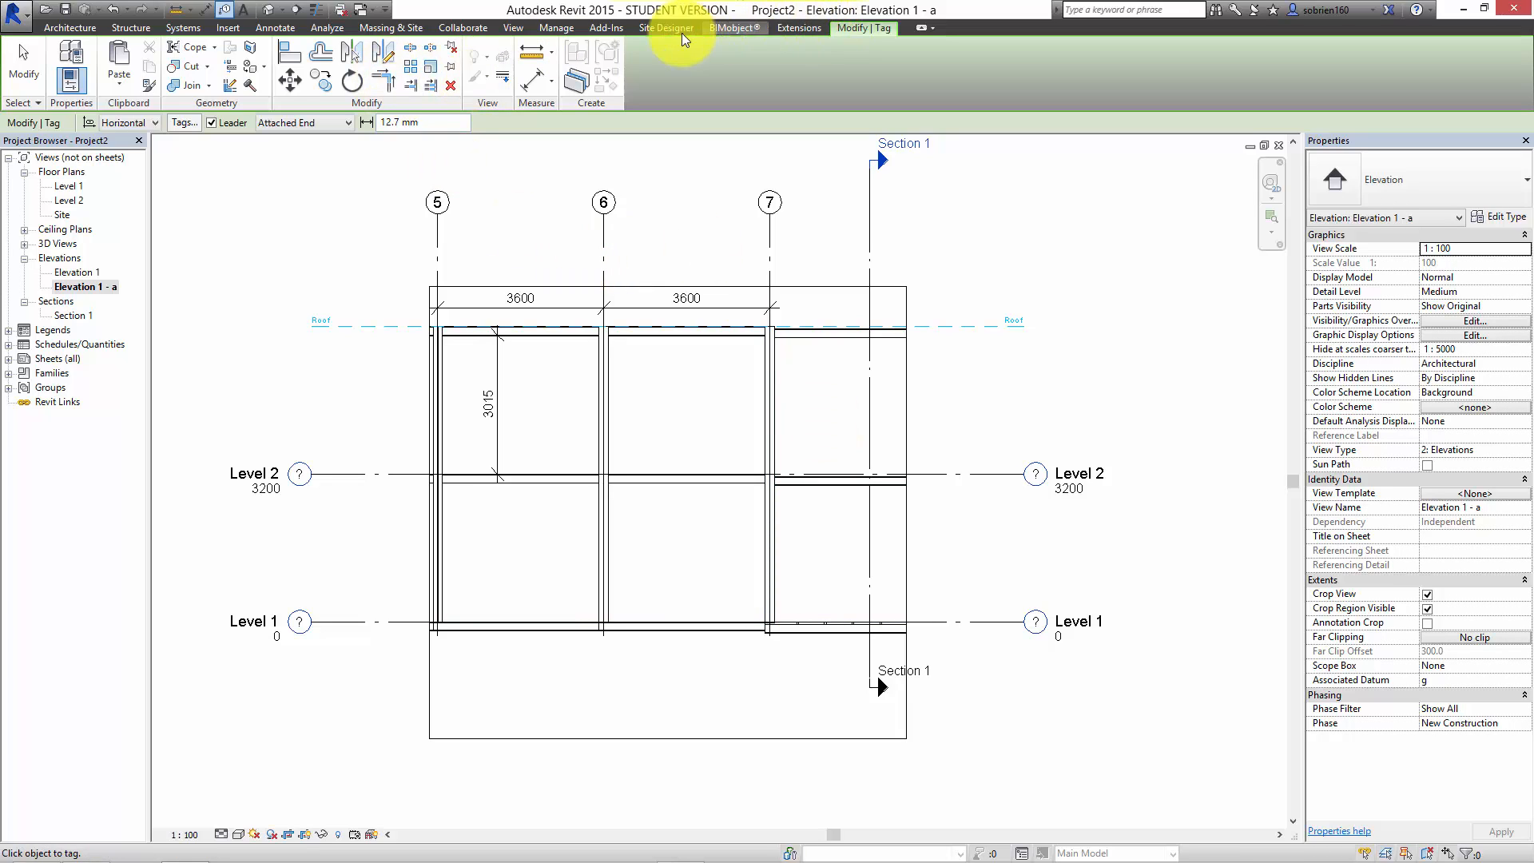
Step: Place a 140x300mm glulam brace diagonally from the grid 6 column at Level 2 to near the top of the grid 7 column
click(135, 28)
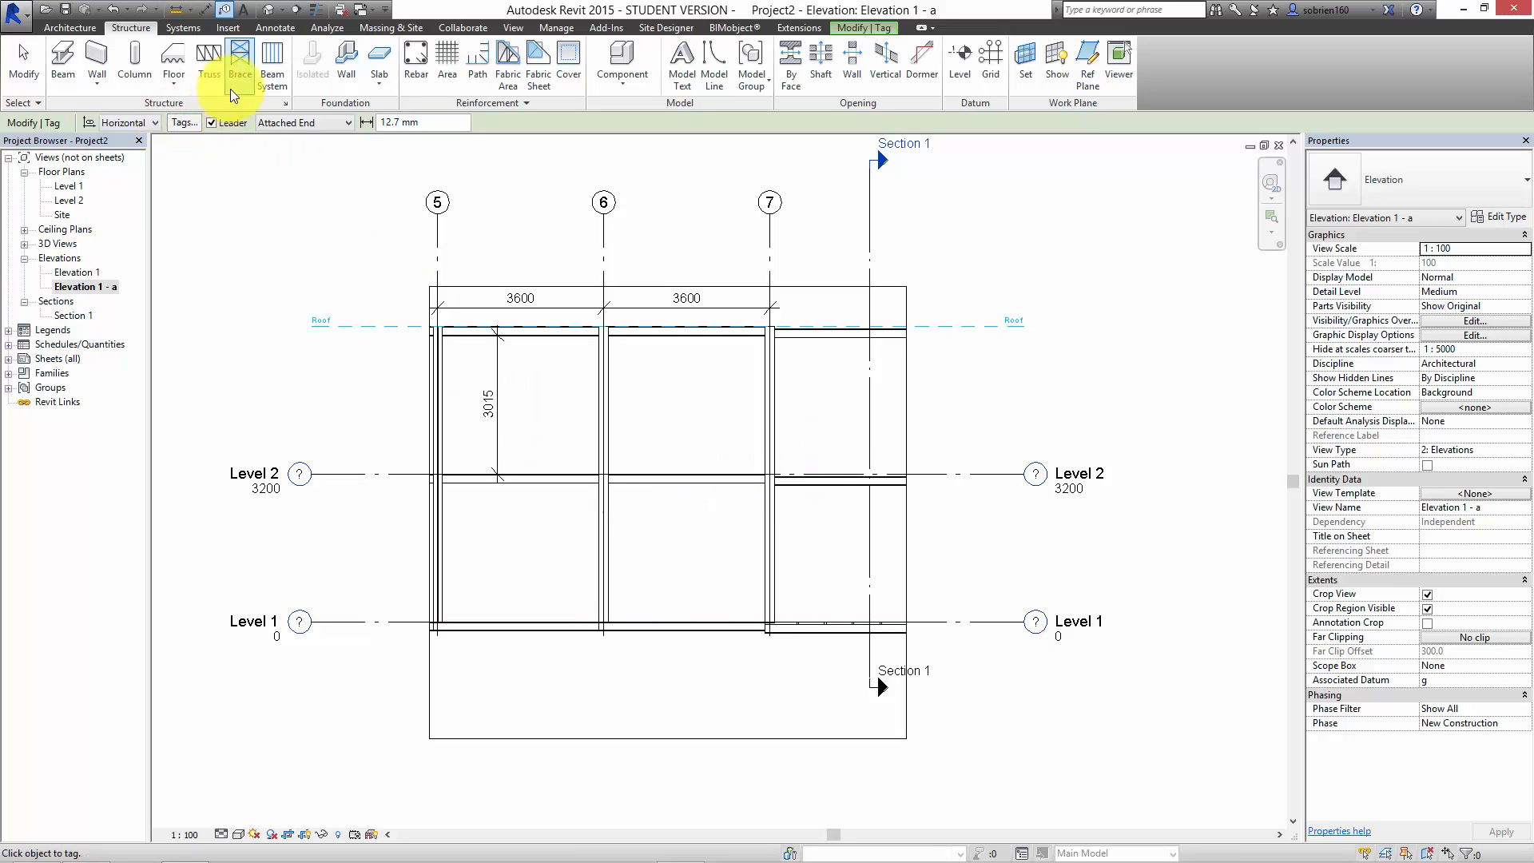
click(238, 66)
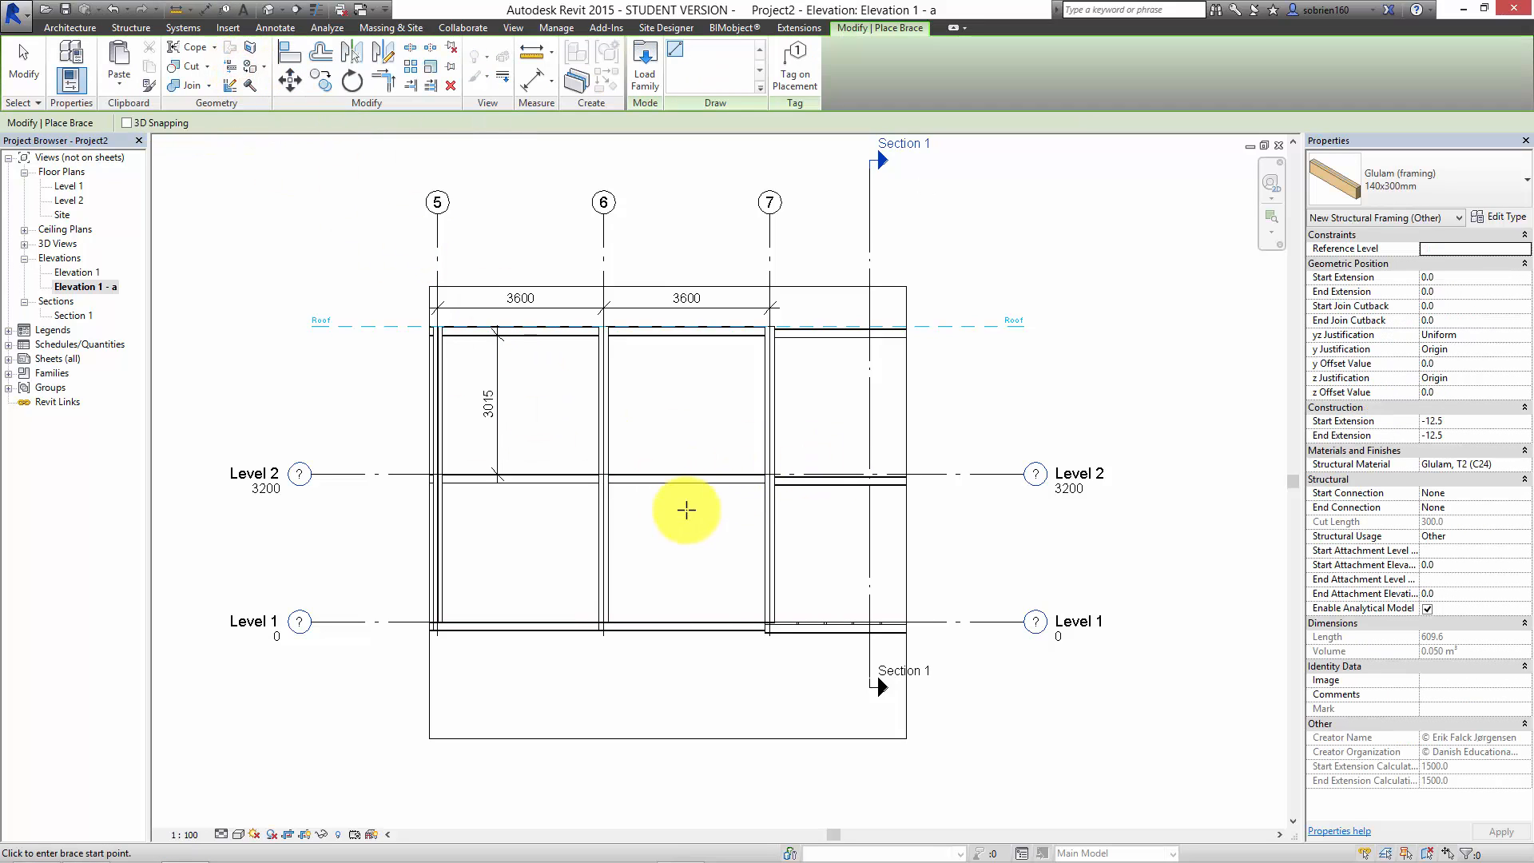
scroll(601, 479, up, 5)
scroll(598, 478, up, 2)
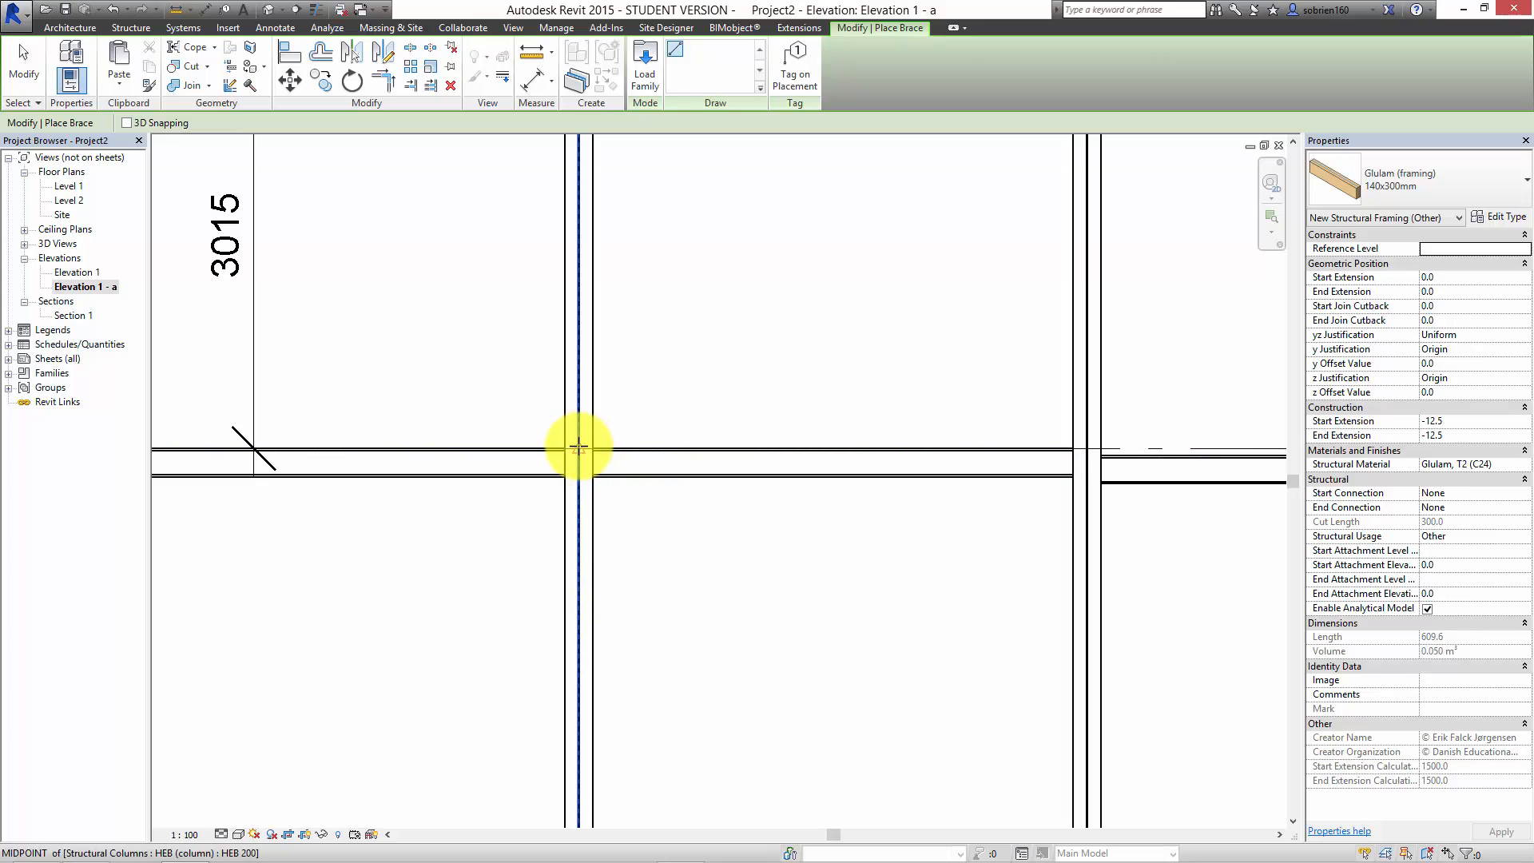
click(579, 446)
middle_drag(908, 274, 582, 569)
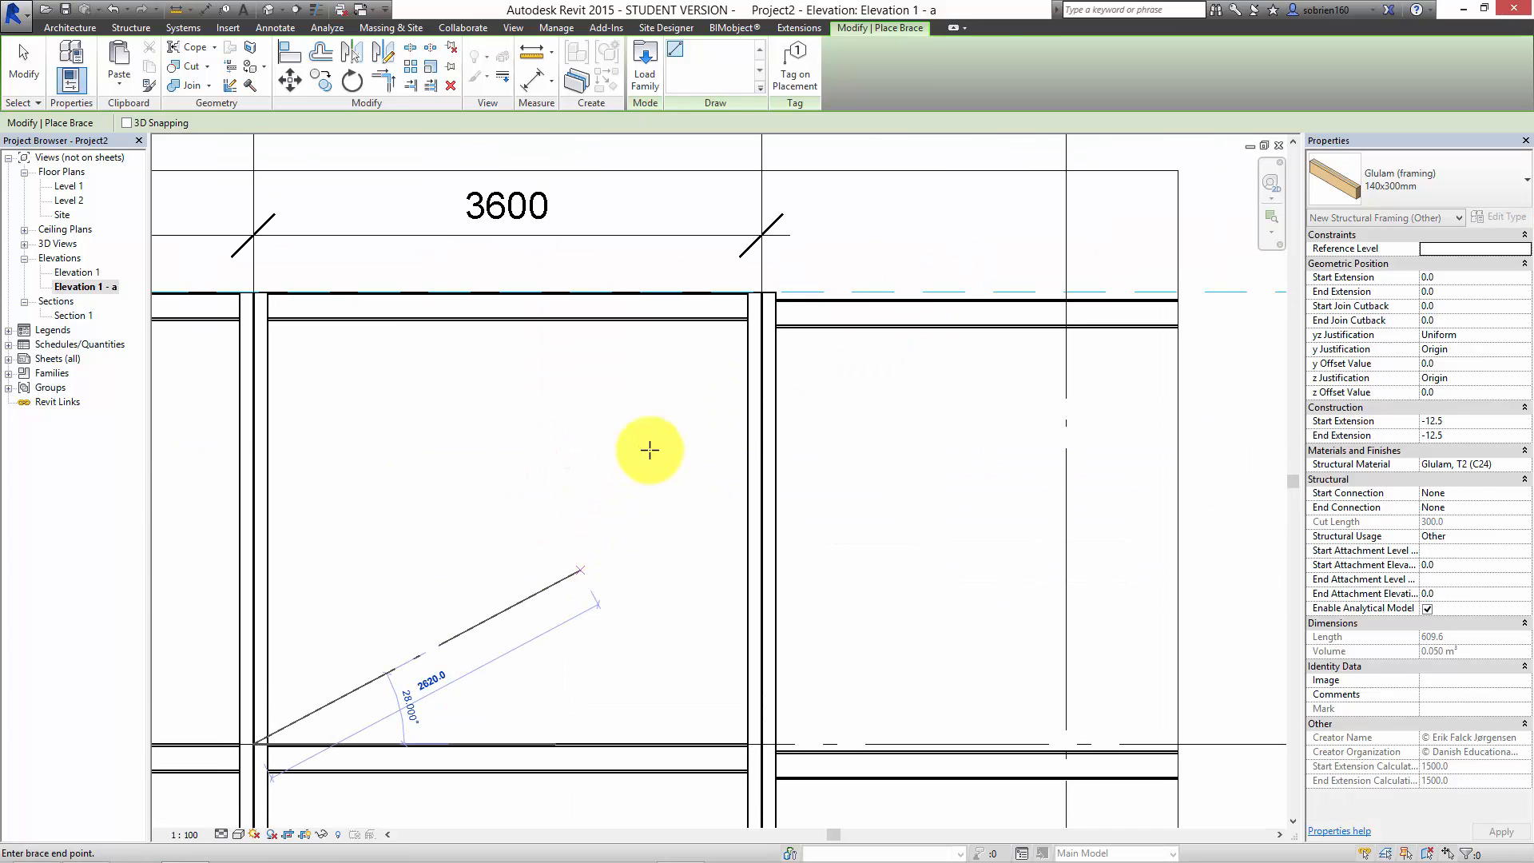
click(759, 302)
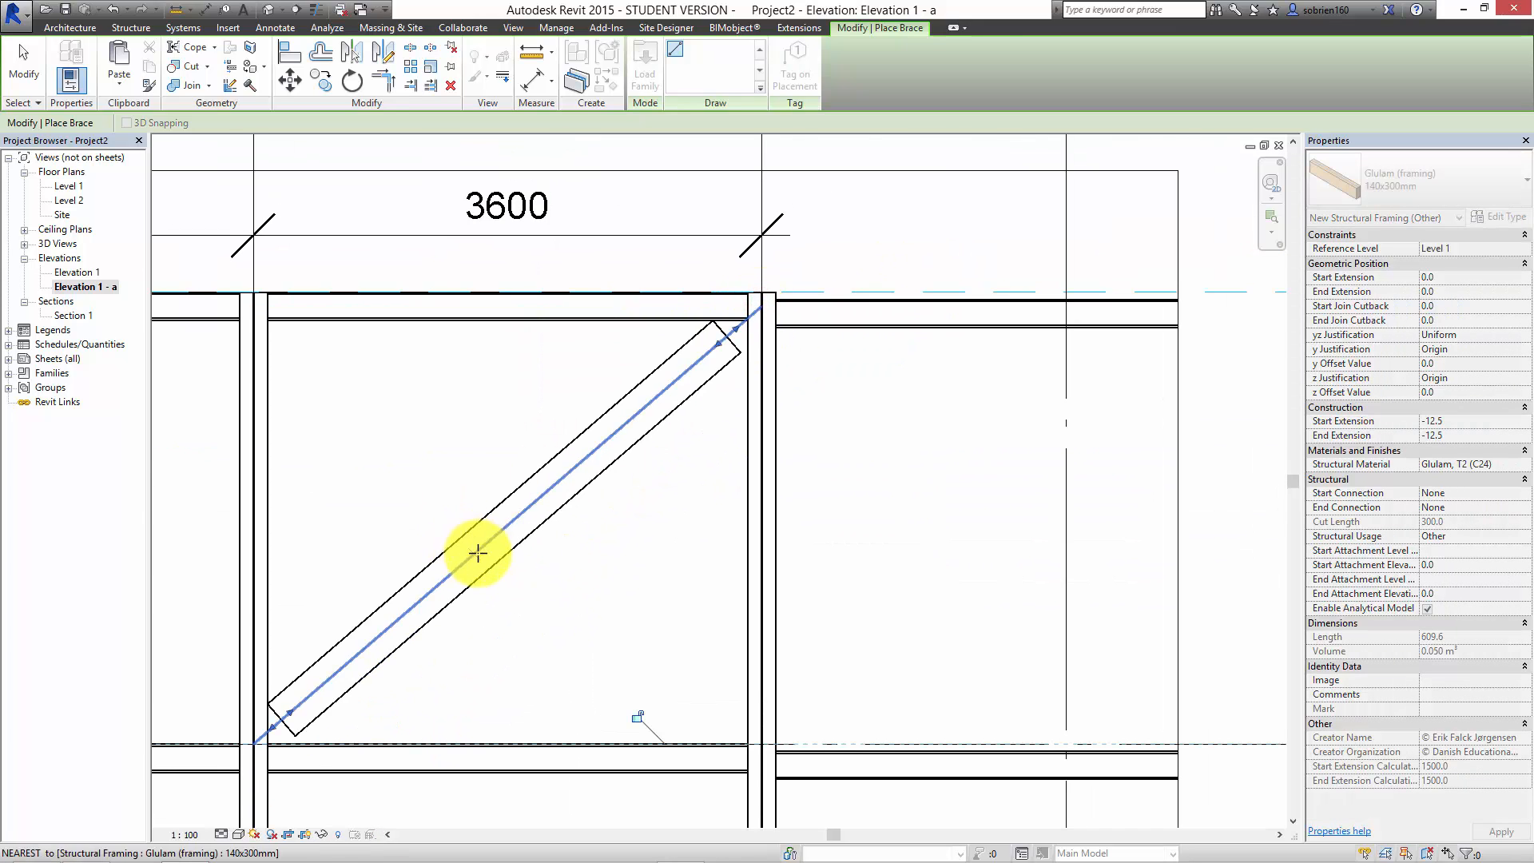
key(Escape)
key(Escape)
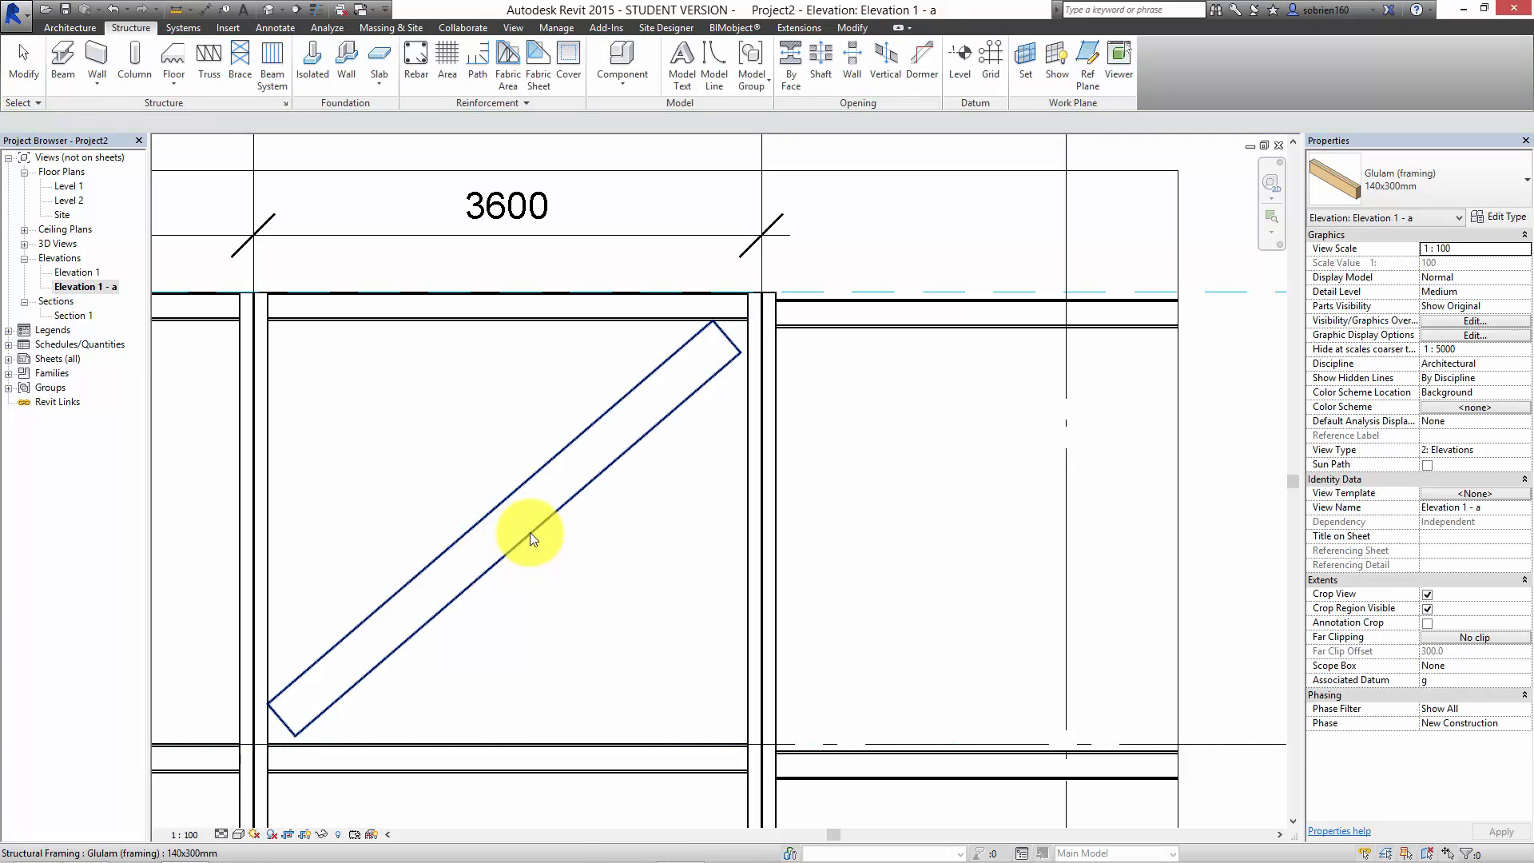
Step: Change the diagonal glulam brace between grids 6 and 7 to the HEB 200 framing type
click(530, 530)
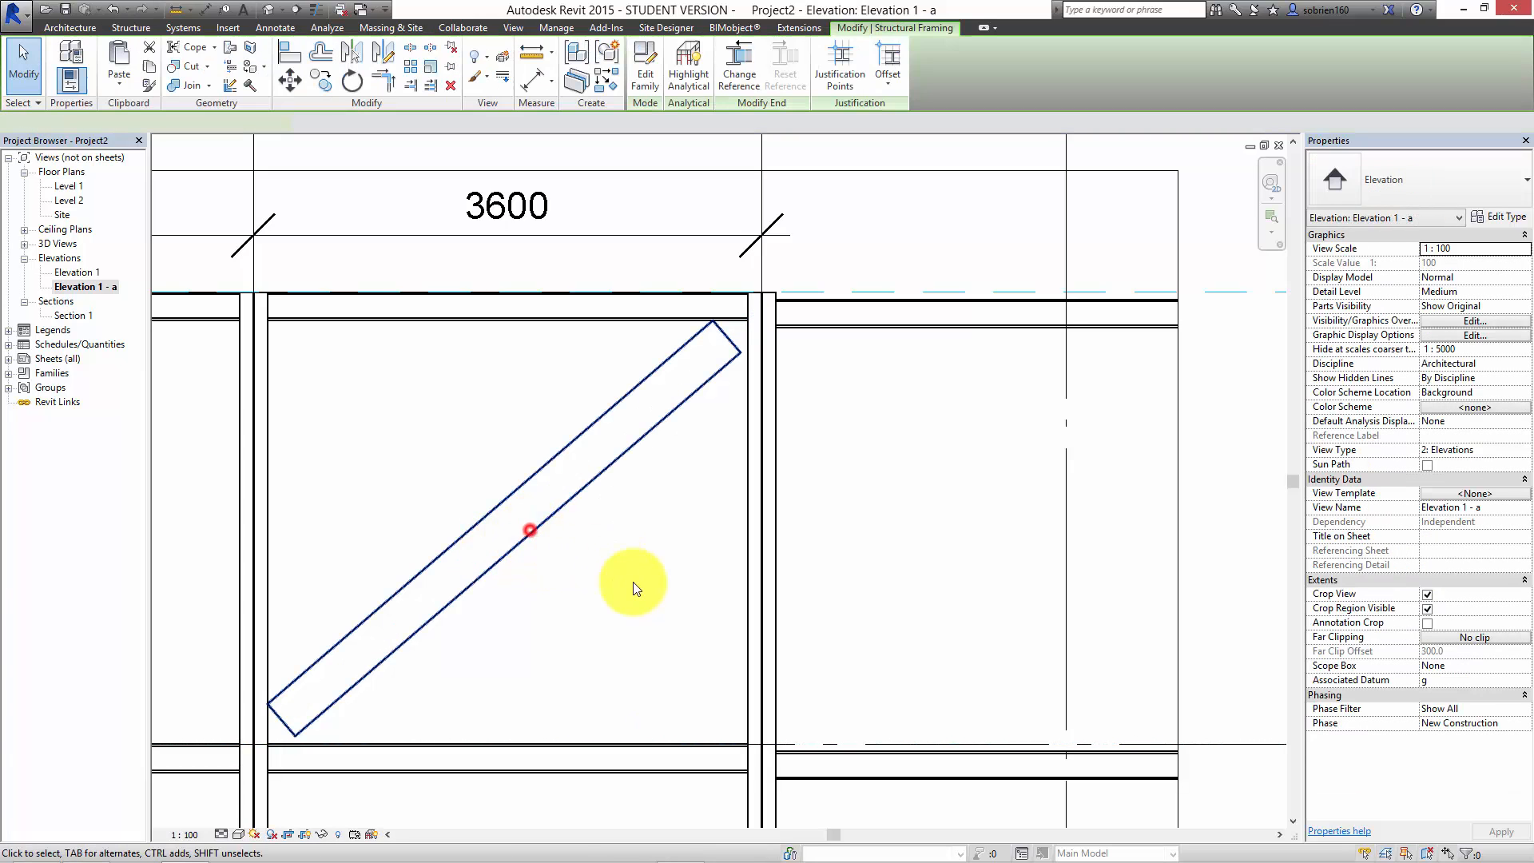
click(1479, 192)
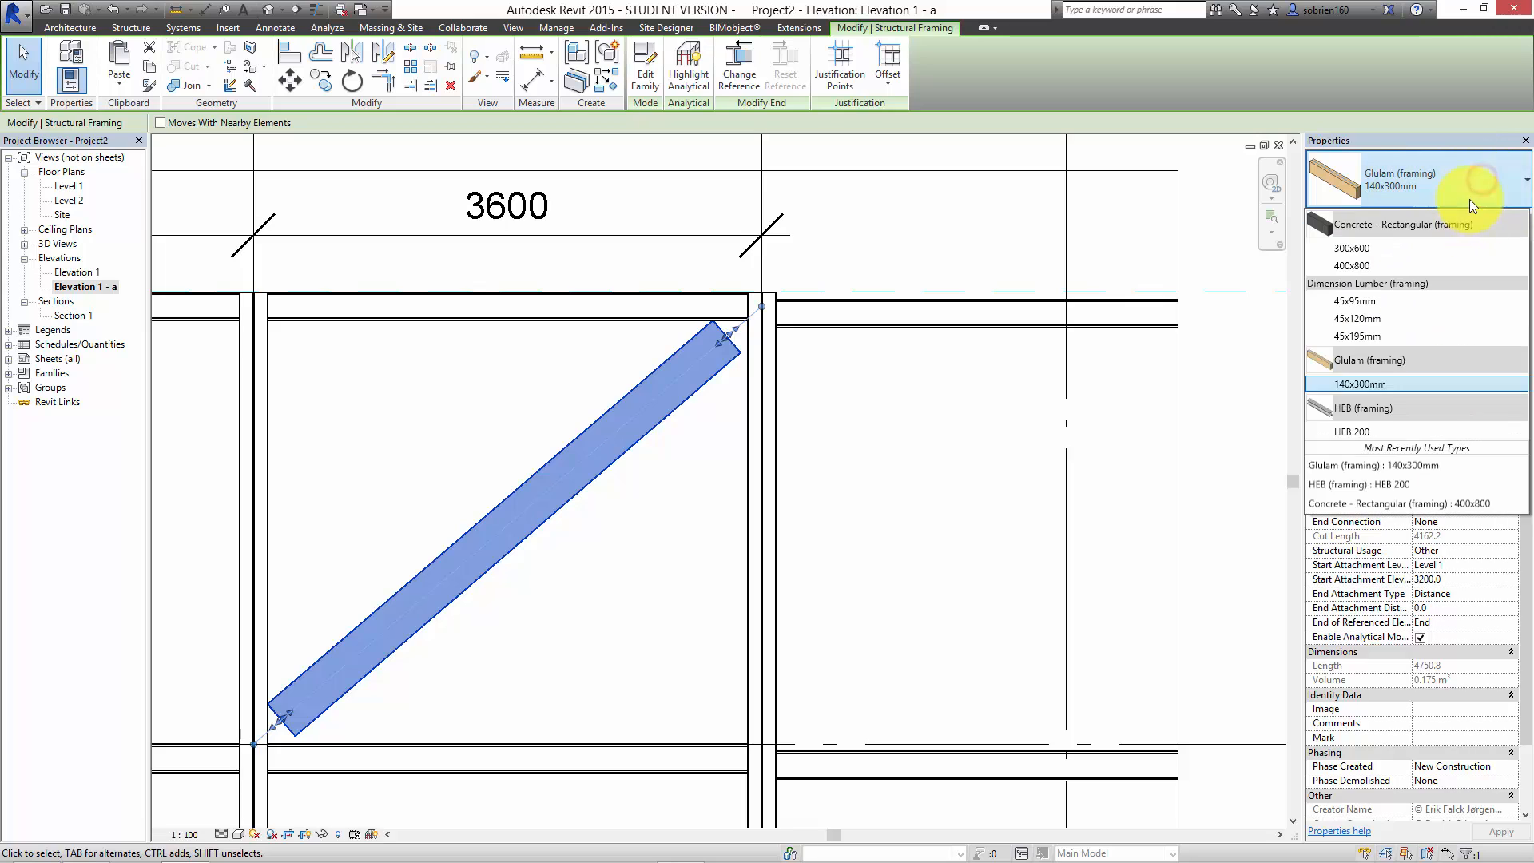
click(1362, 433)
click(1002, 462)
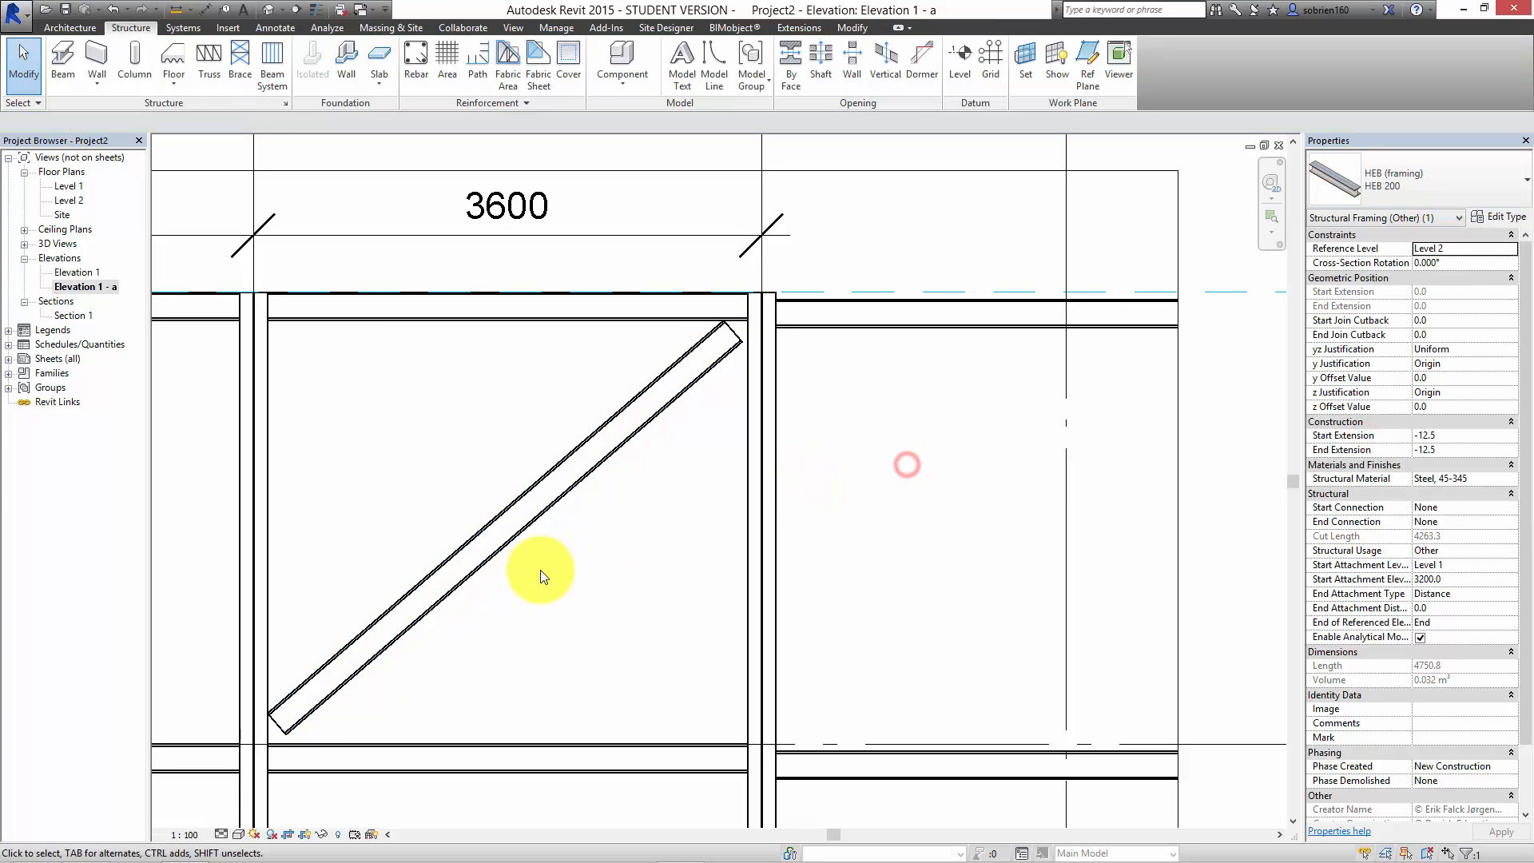
middle_drag(657, 524, 829, 492)
scroll(828, 492, down, 1)
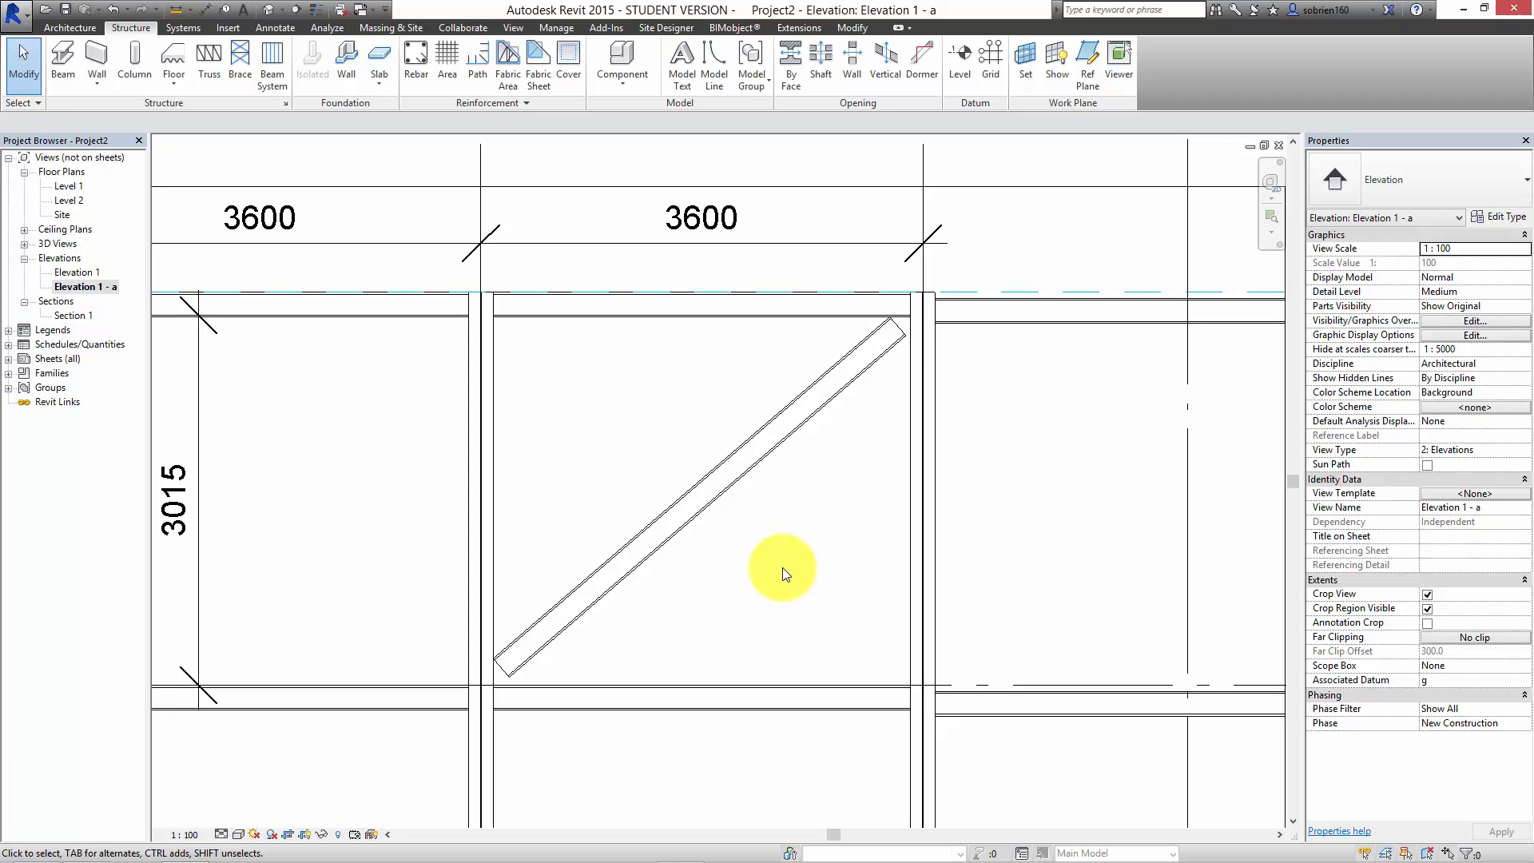
middle_drag(793, 552, 819, 554)
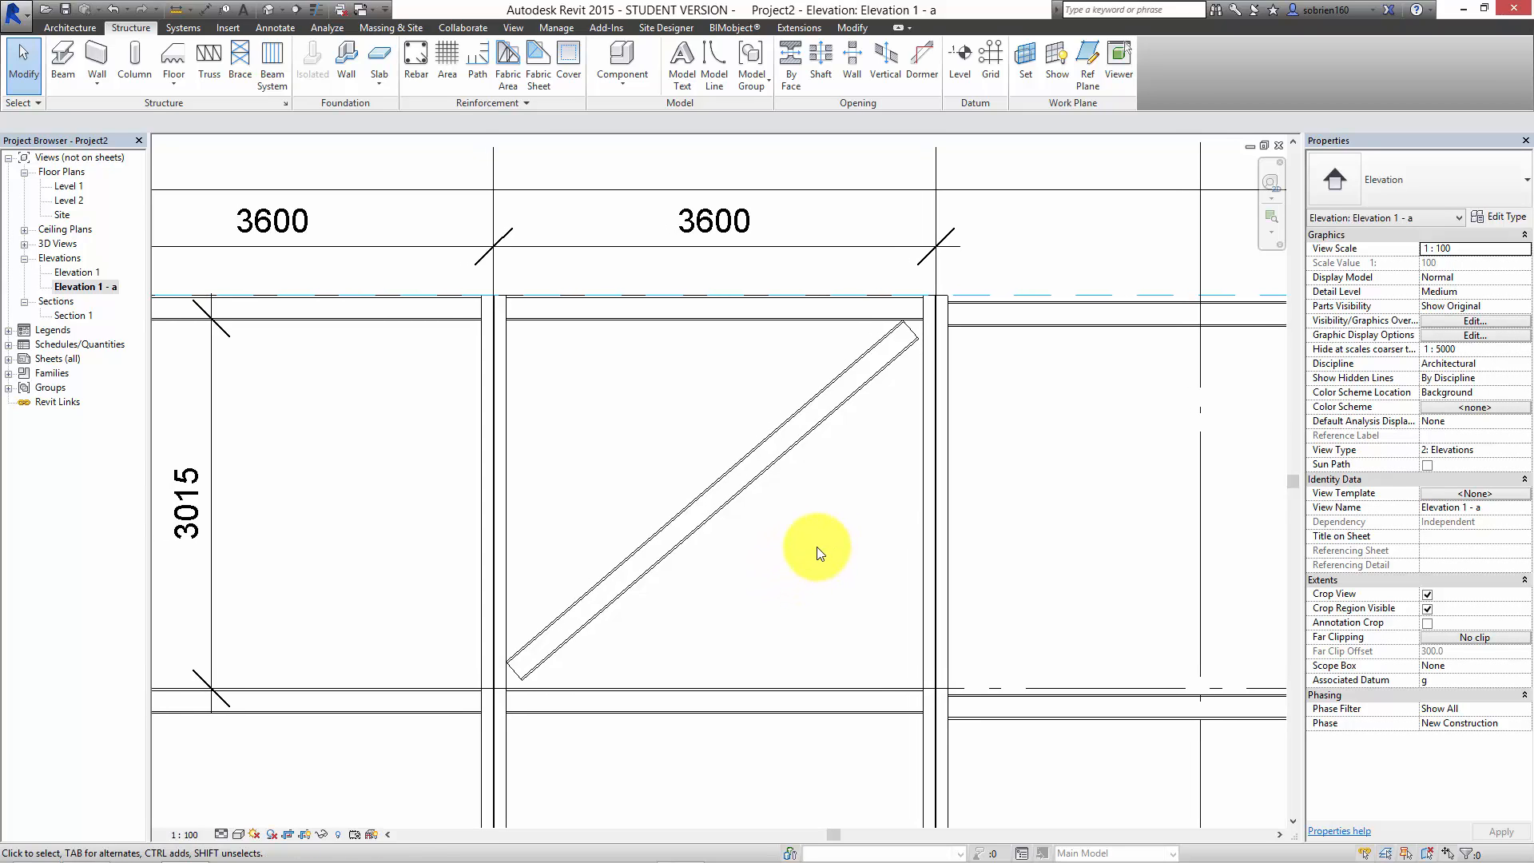
scroll(819, 552, down, 5)
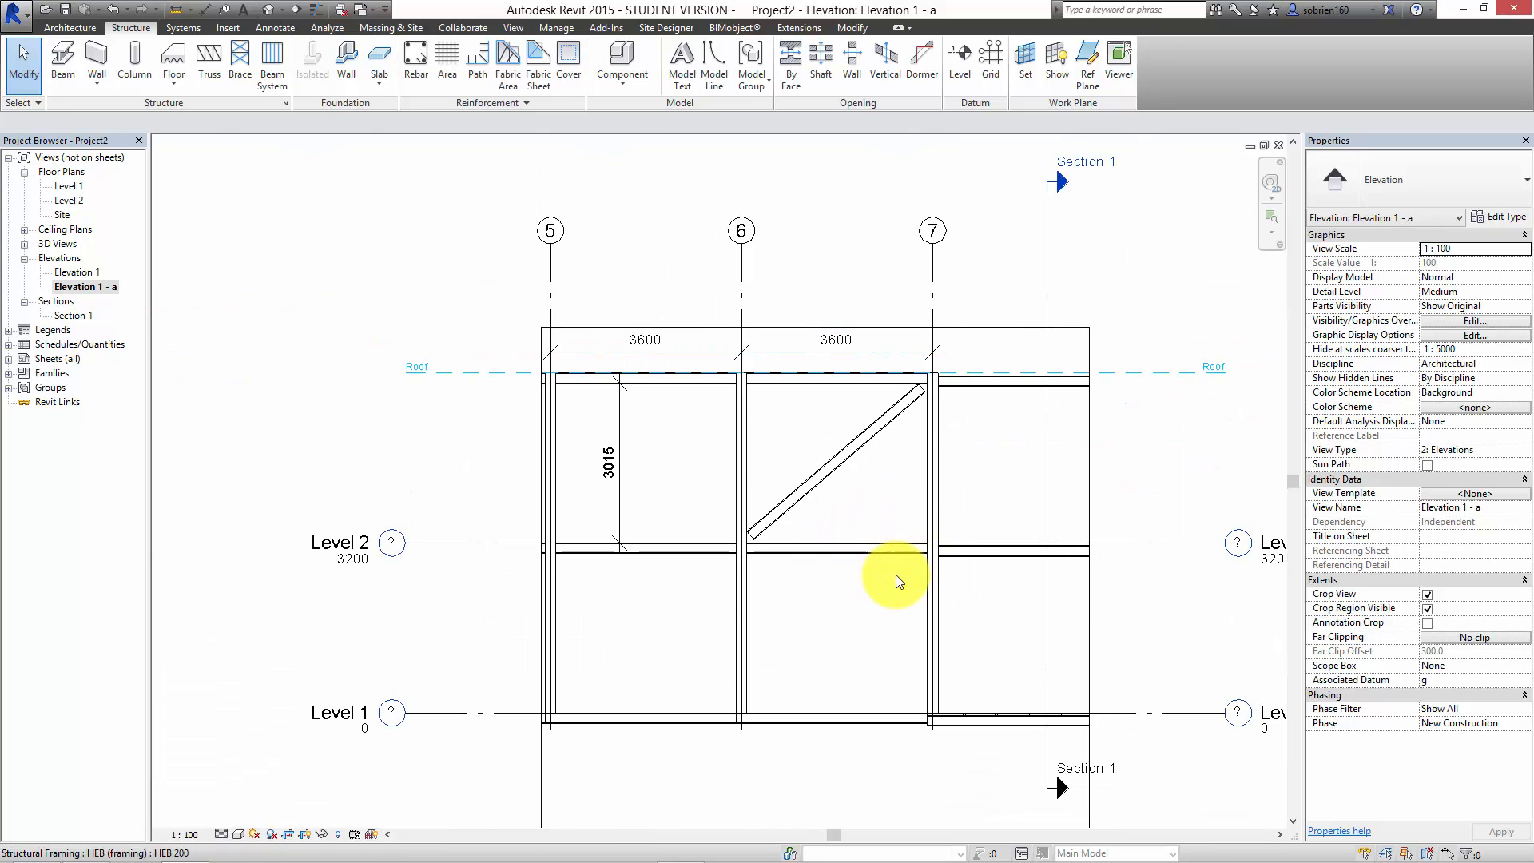
middle_drag(896, 575, 970, 503)
scroll(970, 503, down, 1)
middle_drag(904, 576, 924, 635)
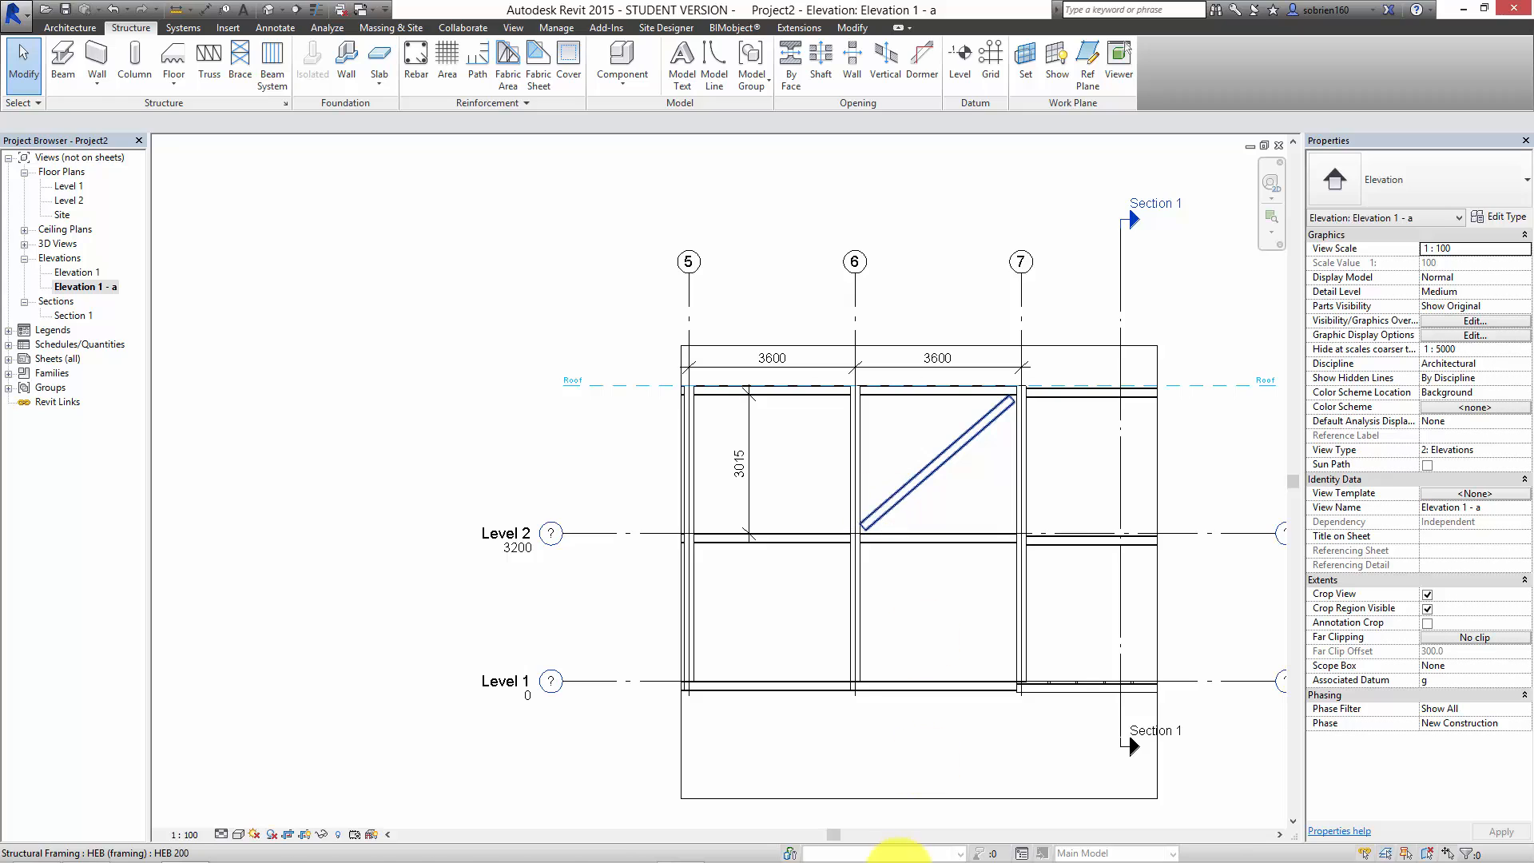
mouse_move(901, 861)
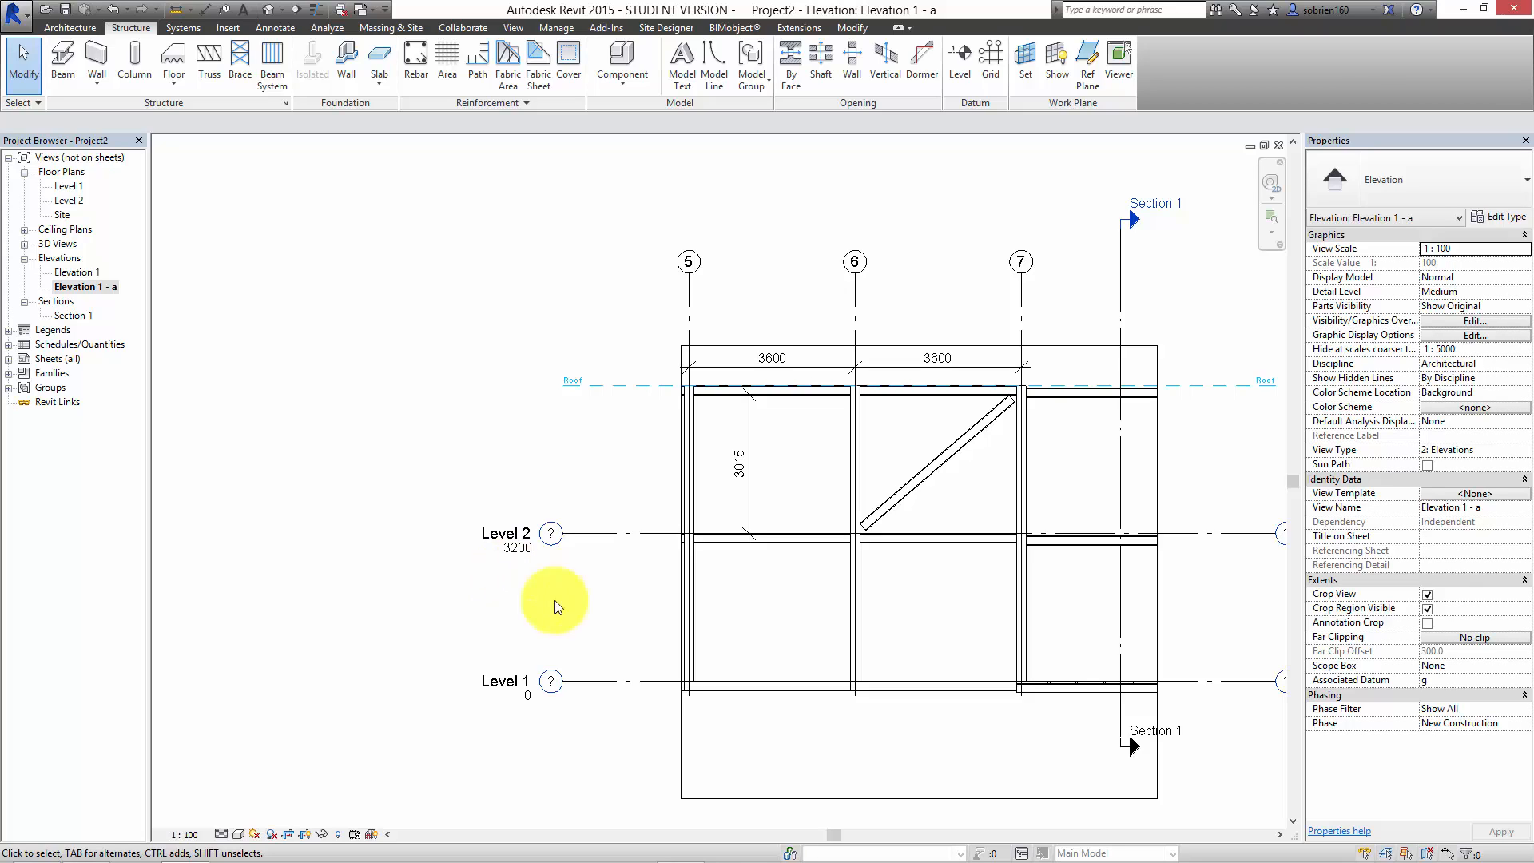
click(683, 845)
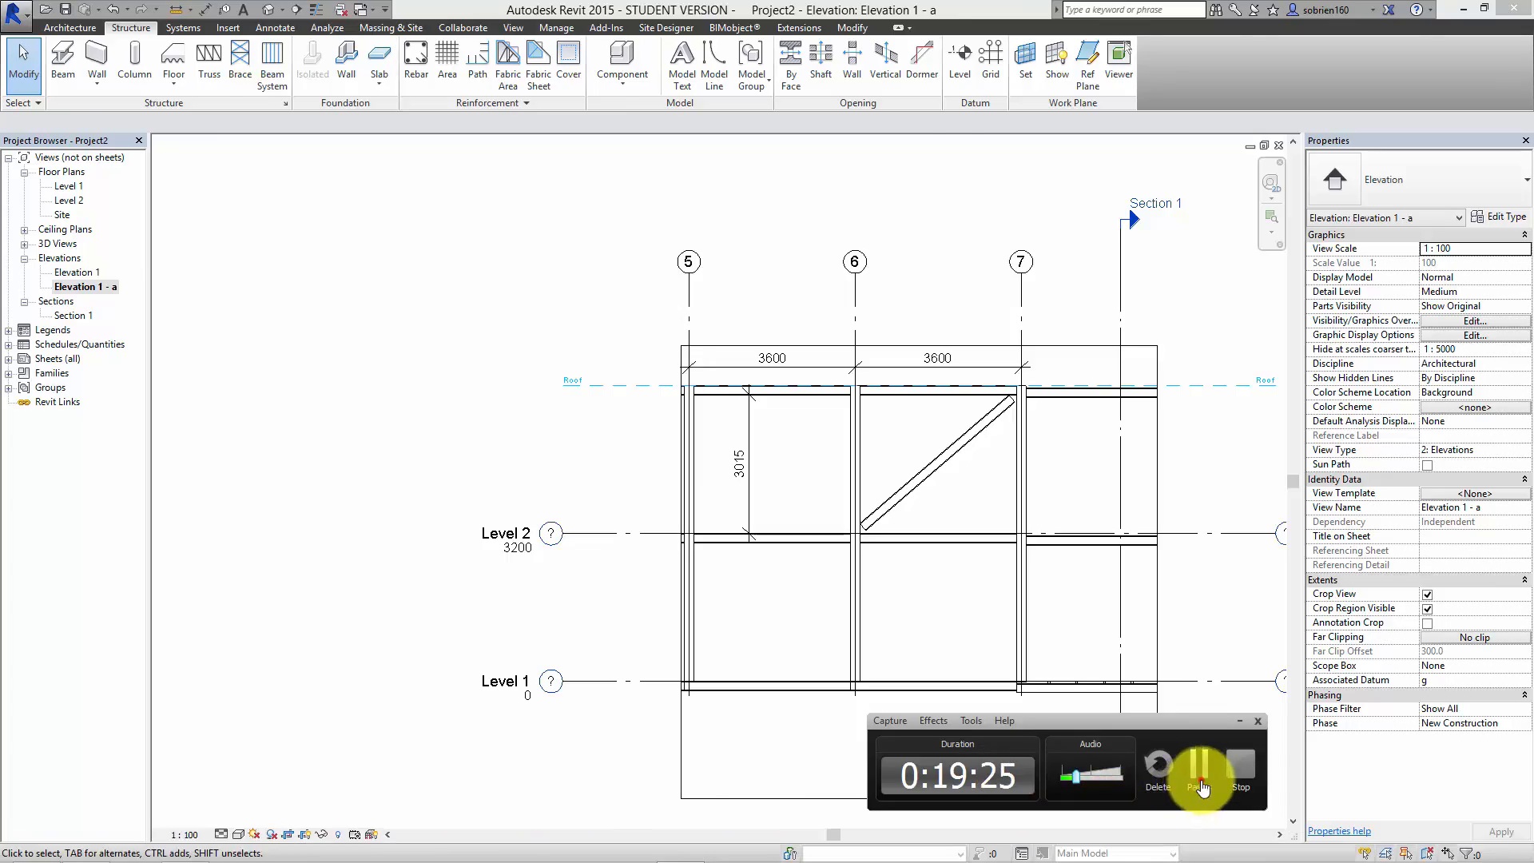
click(1199, 766)
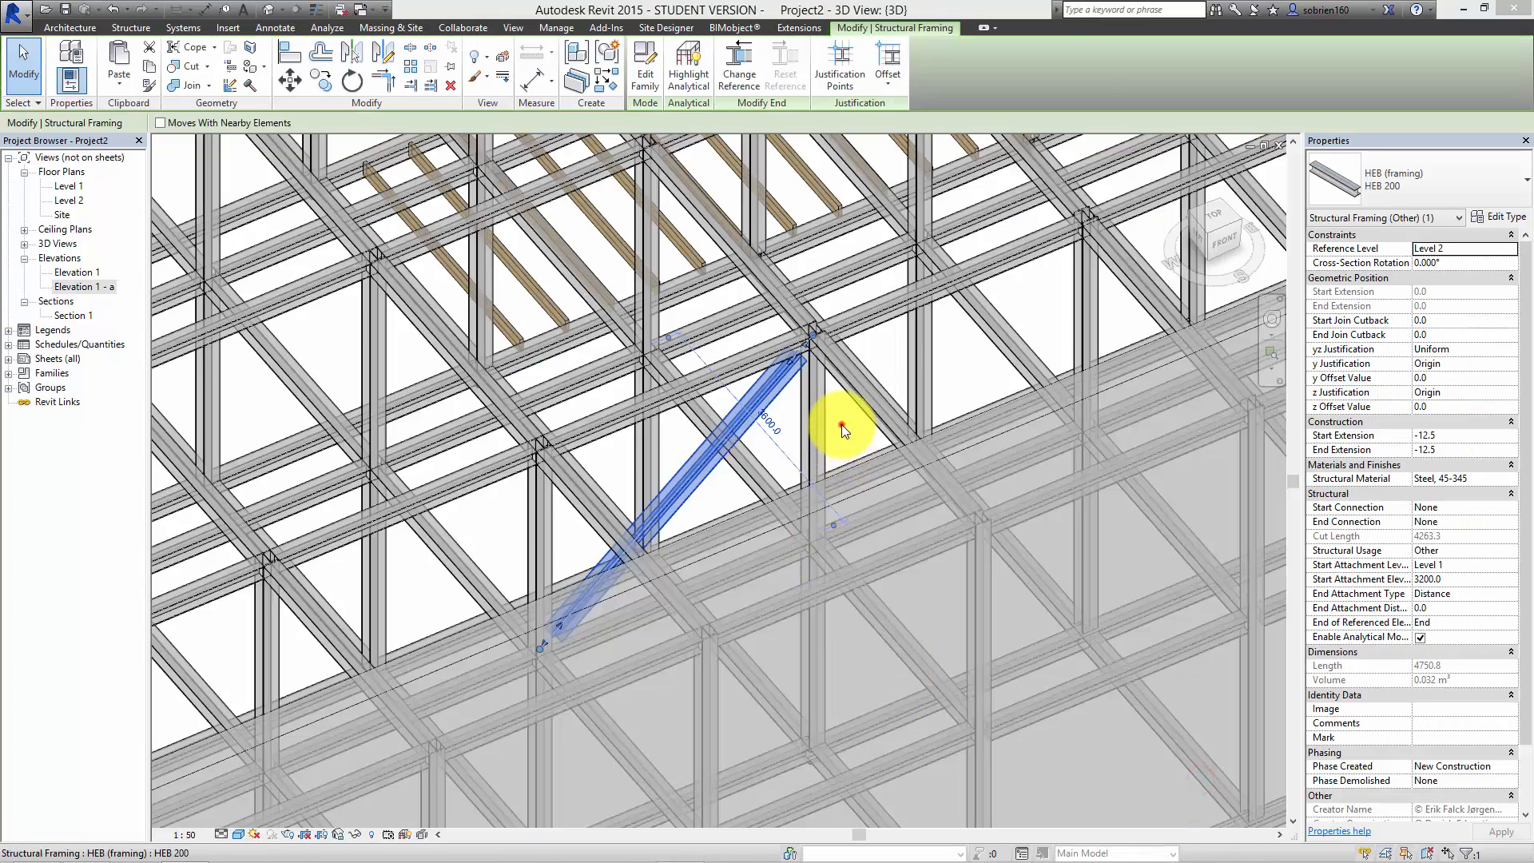
Step: Examine the whole building frame, including the diagonal brace and lumber joists, in the 3D view
click(841, 424)
scroll(854, 446, down, 6)
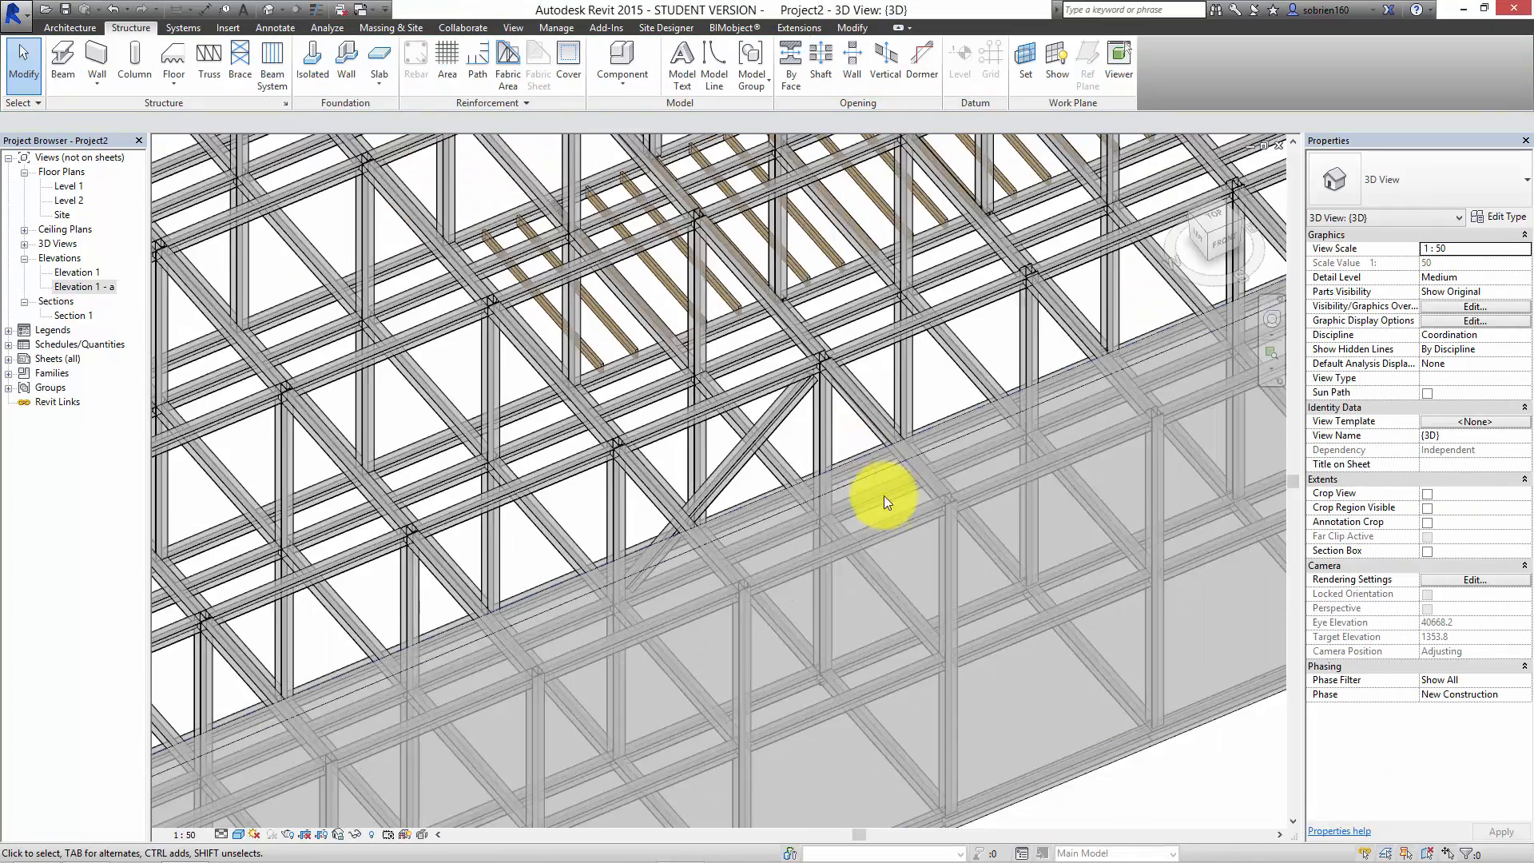
scroll(866, 567, down, 5)
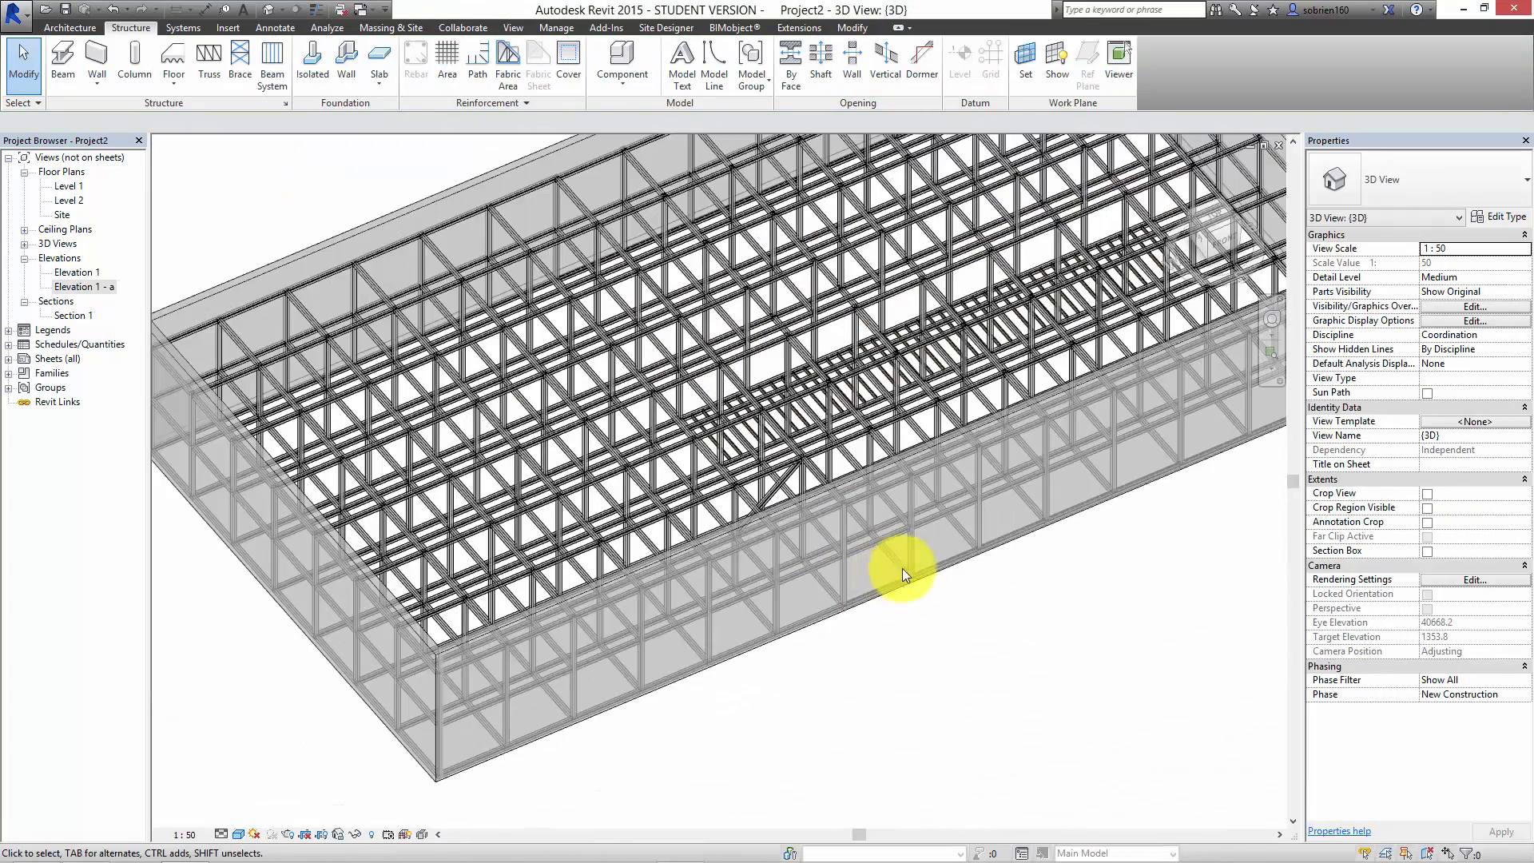
scroll(959, 692, down, 2)
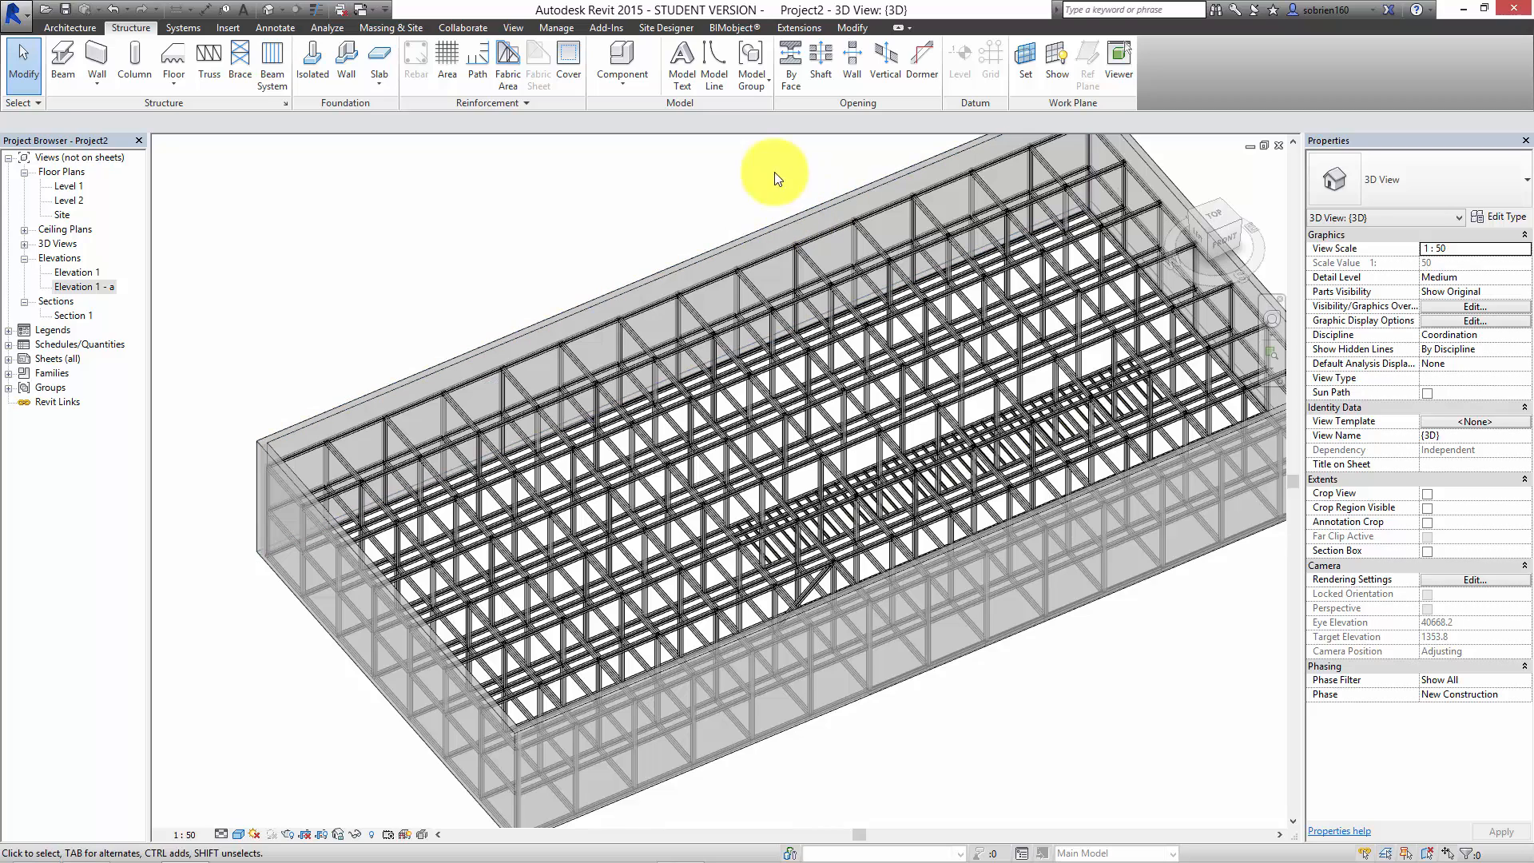
Step: Check which modeling tools the installed Autodesk Revit Extensions offer for timber framing, without starting any of them
click(809, 31)
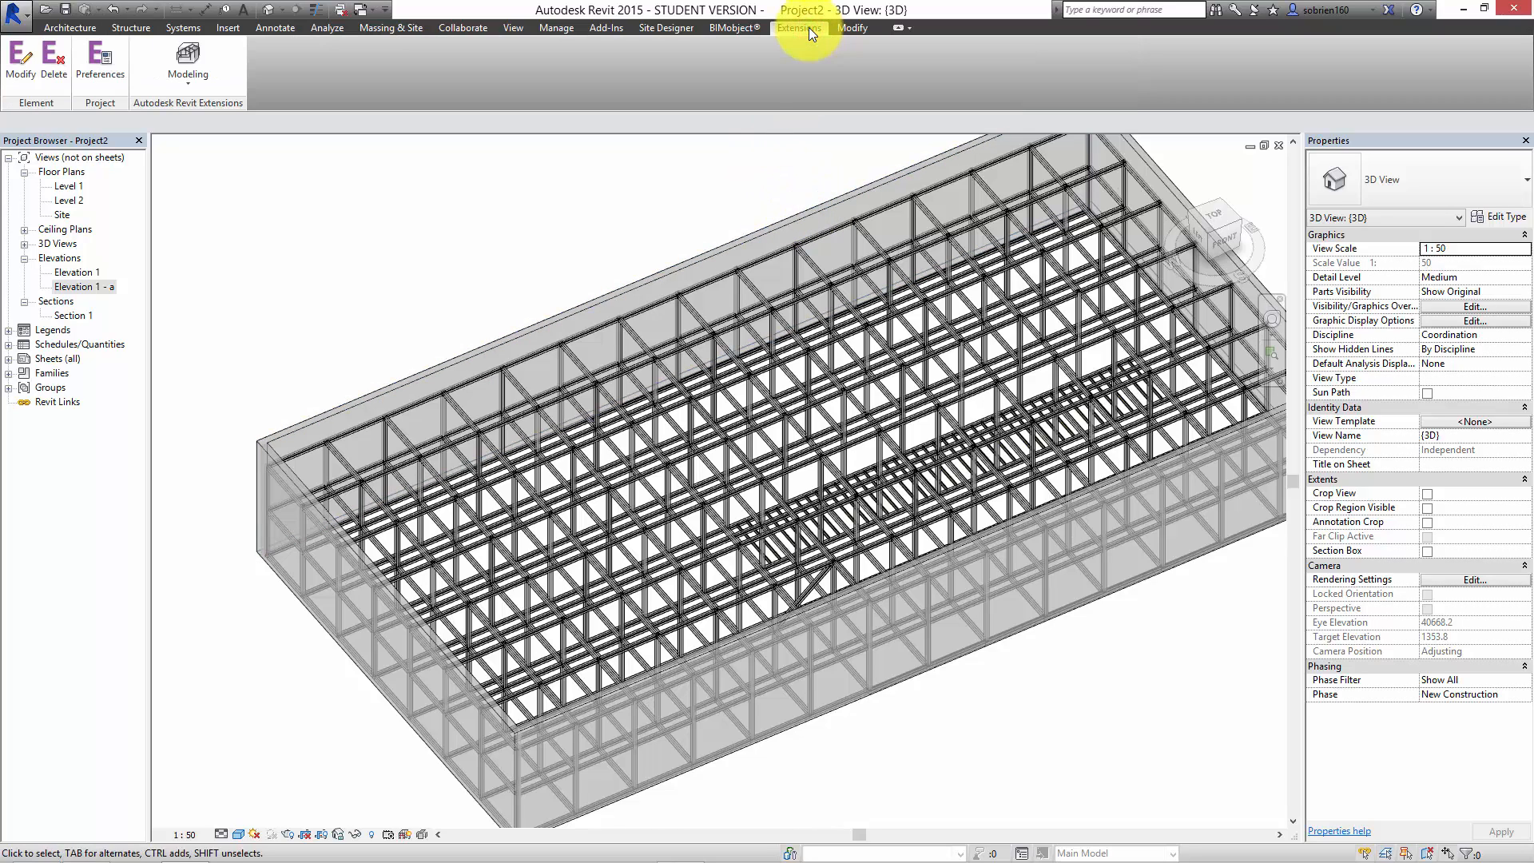
click(186, 91)
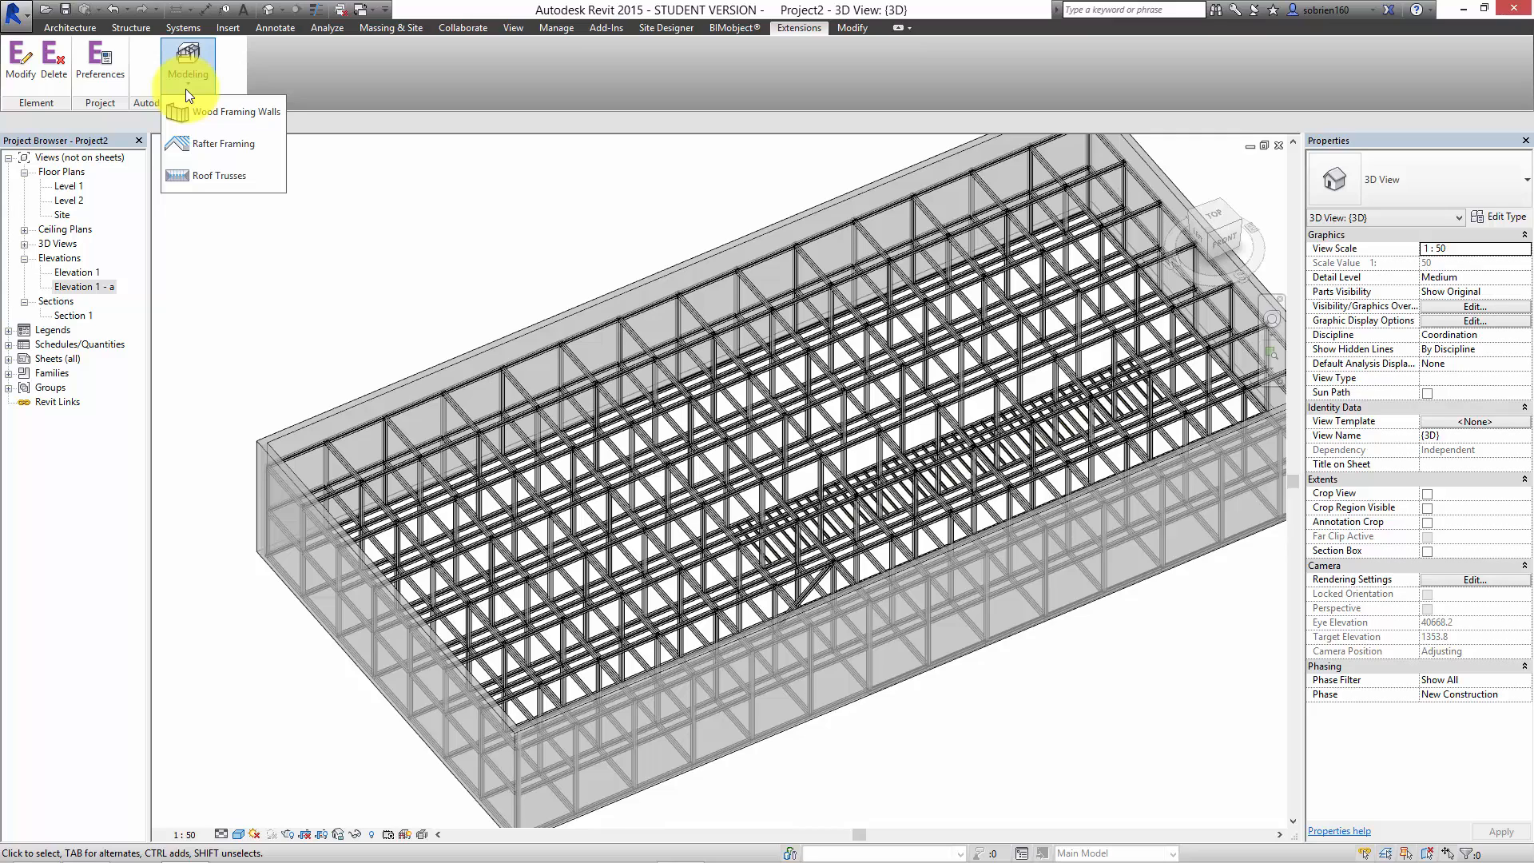
click(474, 85)
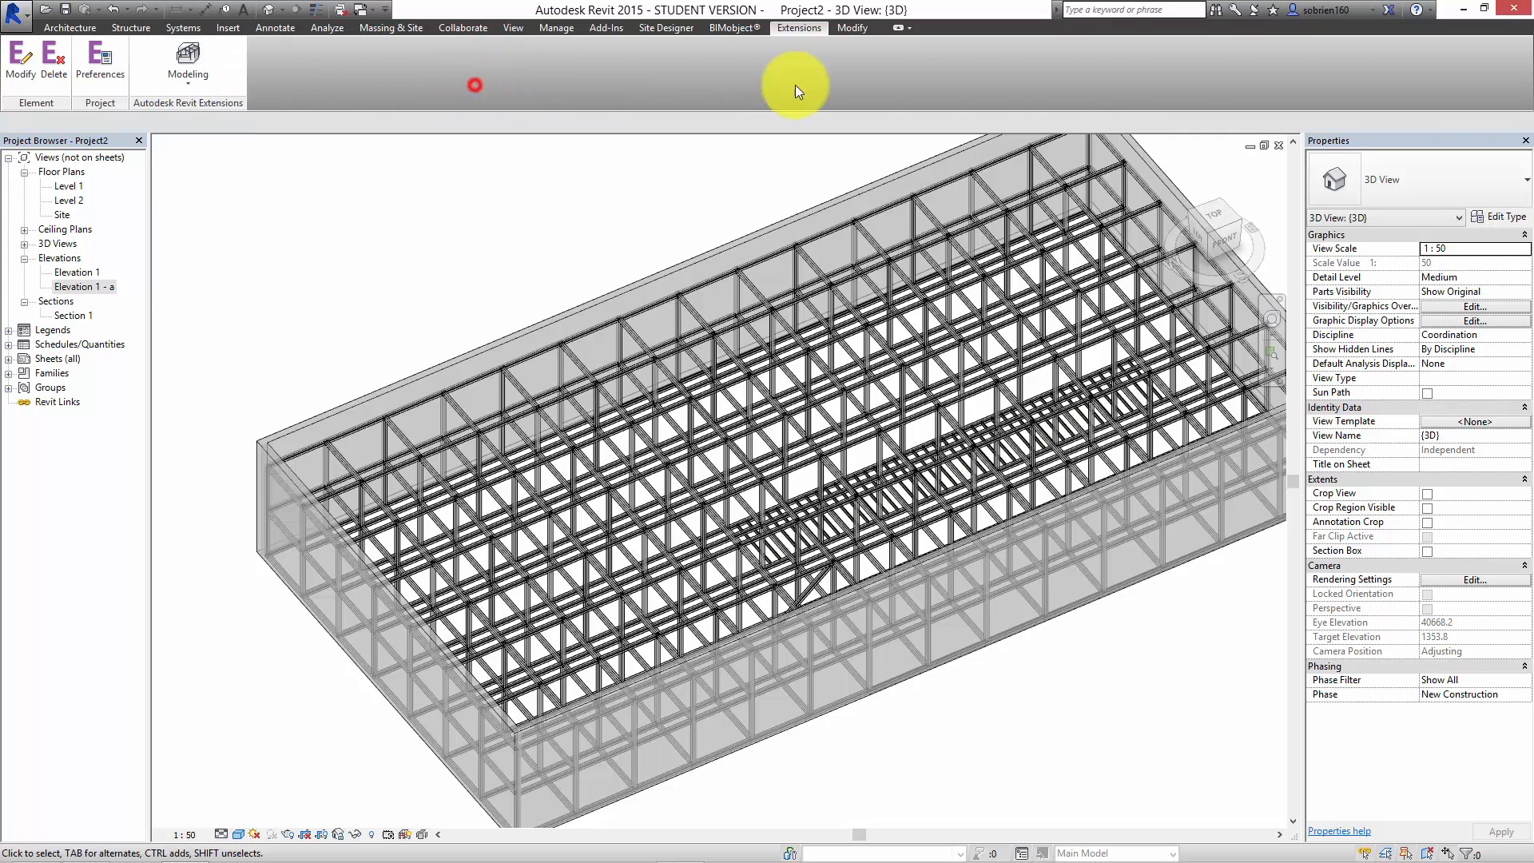
Step: Open the Autodesk Exchange Apps website for Revit in the browser and look through its featured and popular apps
click(1390, 12)
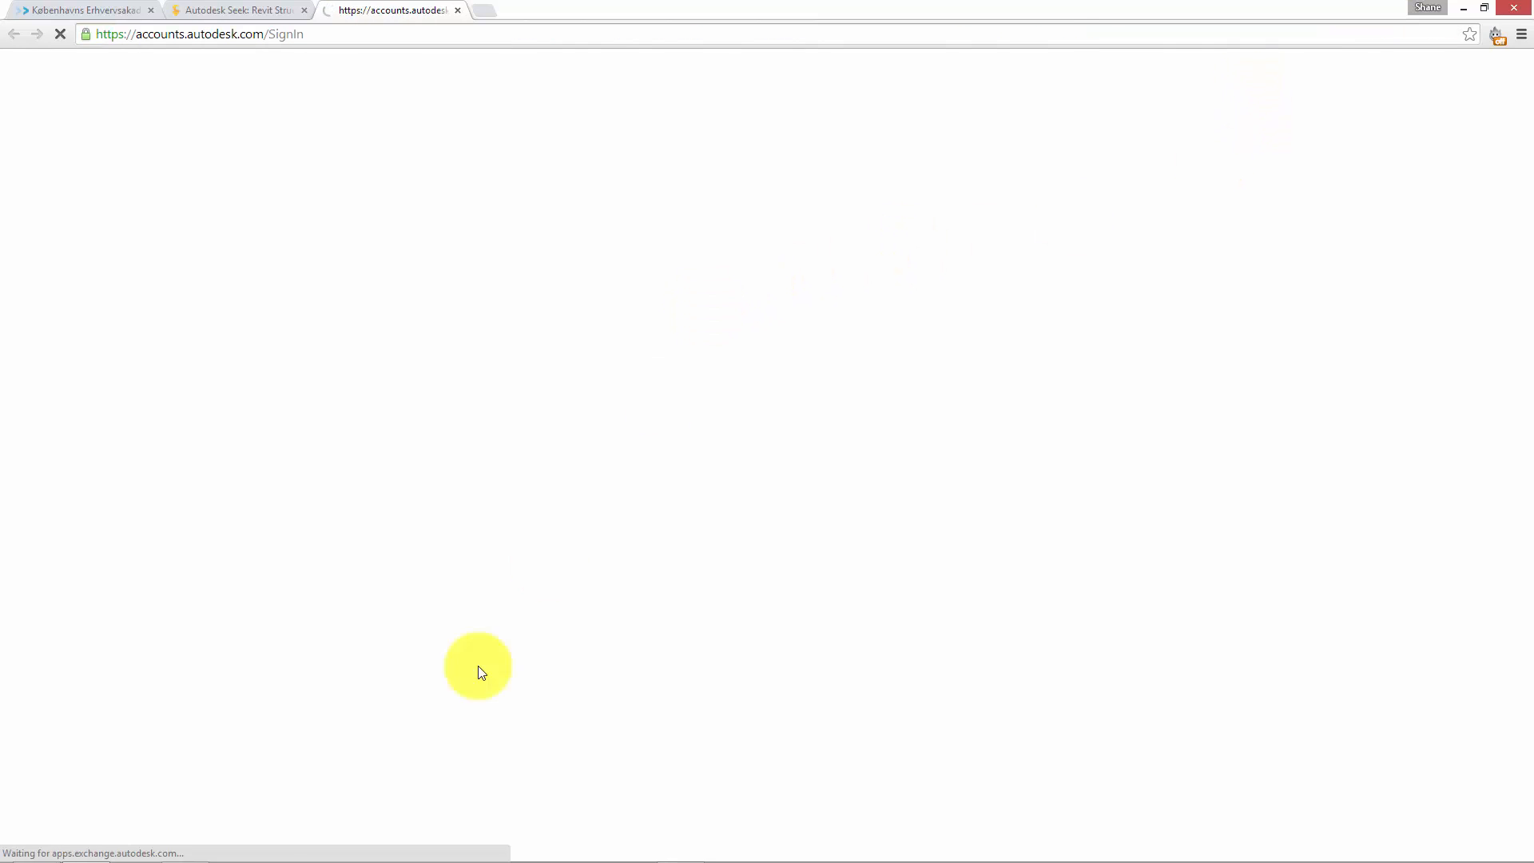
click(183, 848)
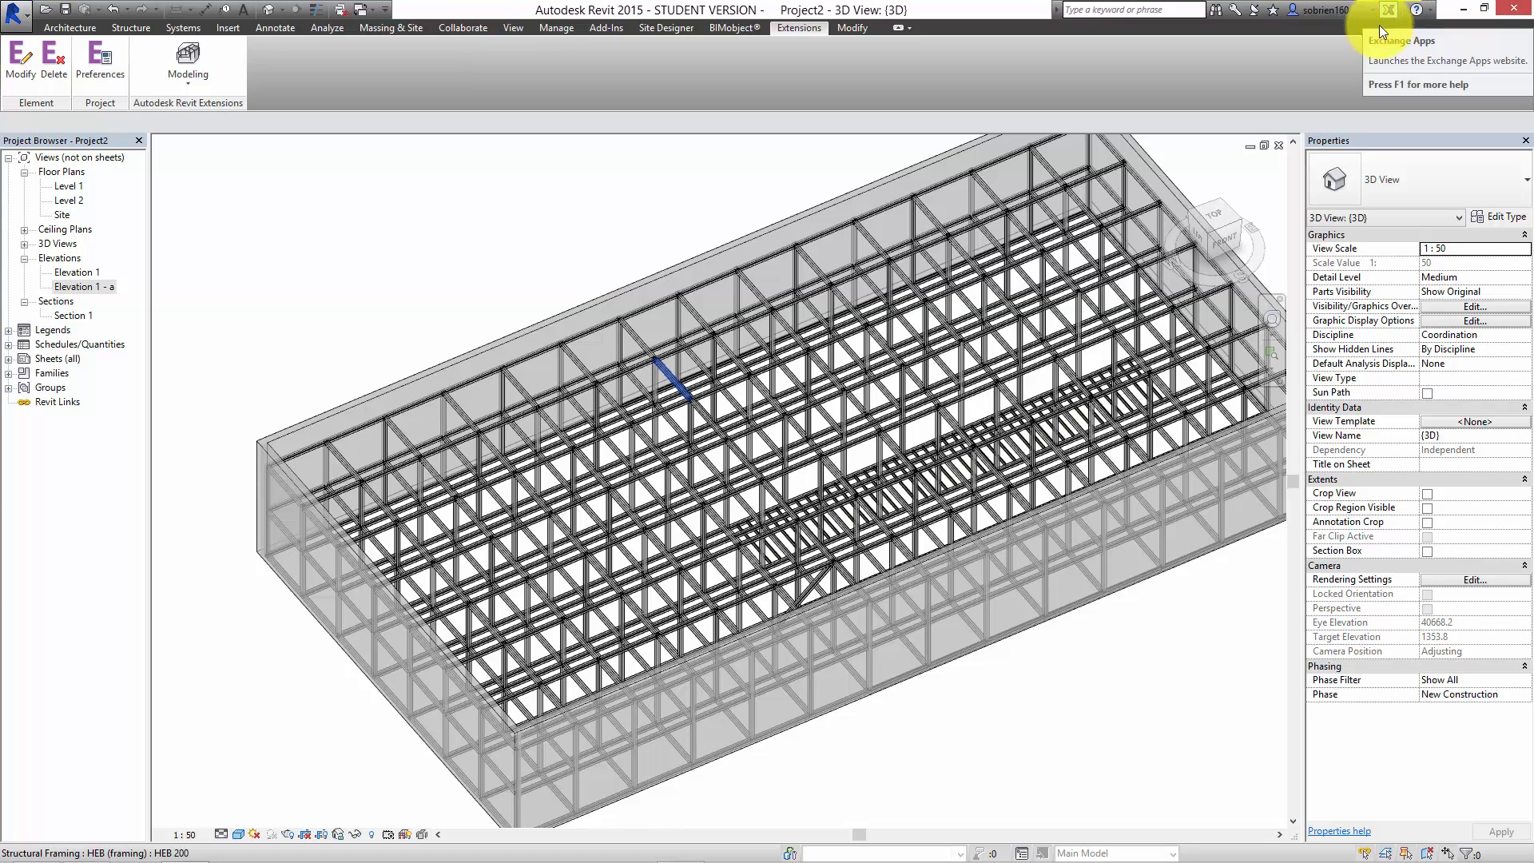
mouse_move(418, 848)
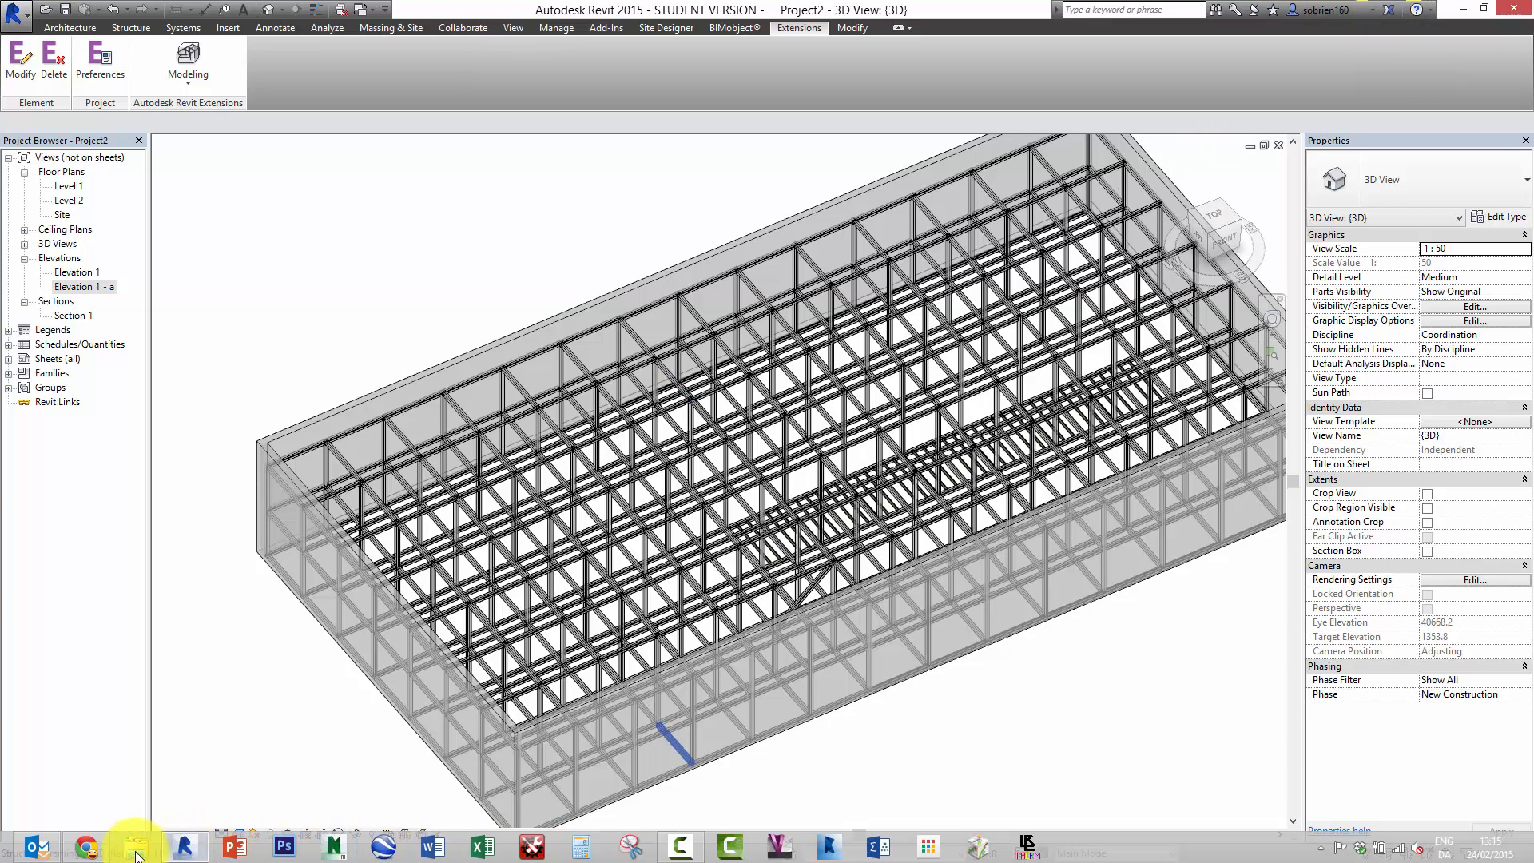
click(86, 847)
scroll(584, 548, down, 5)
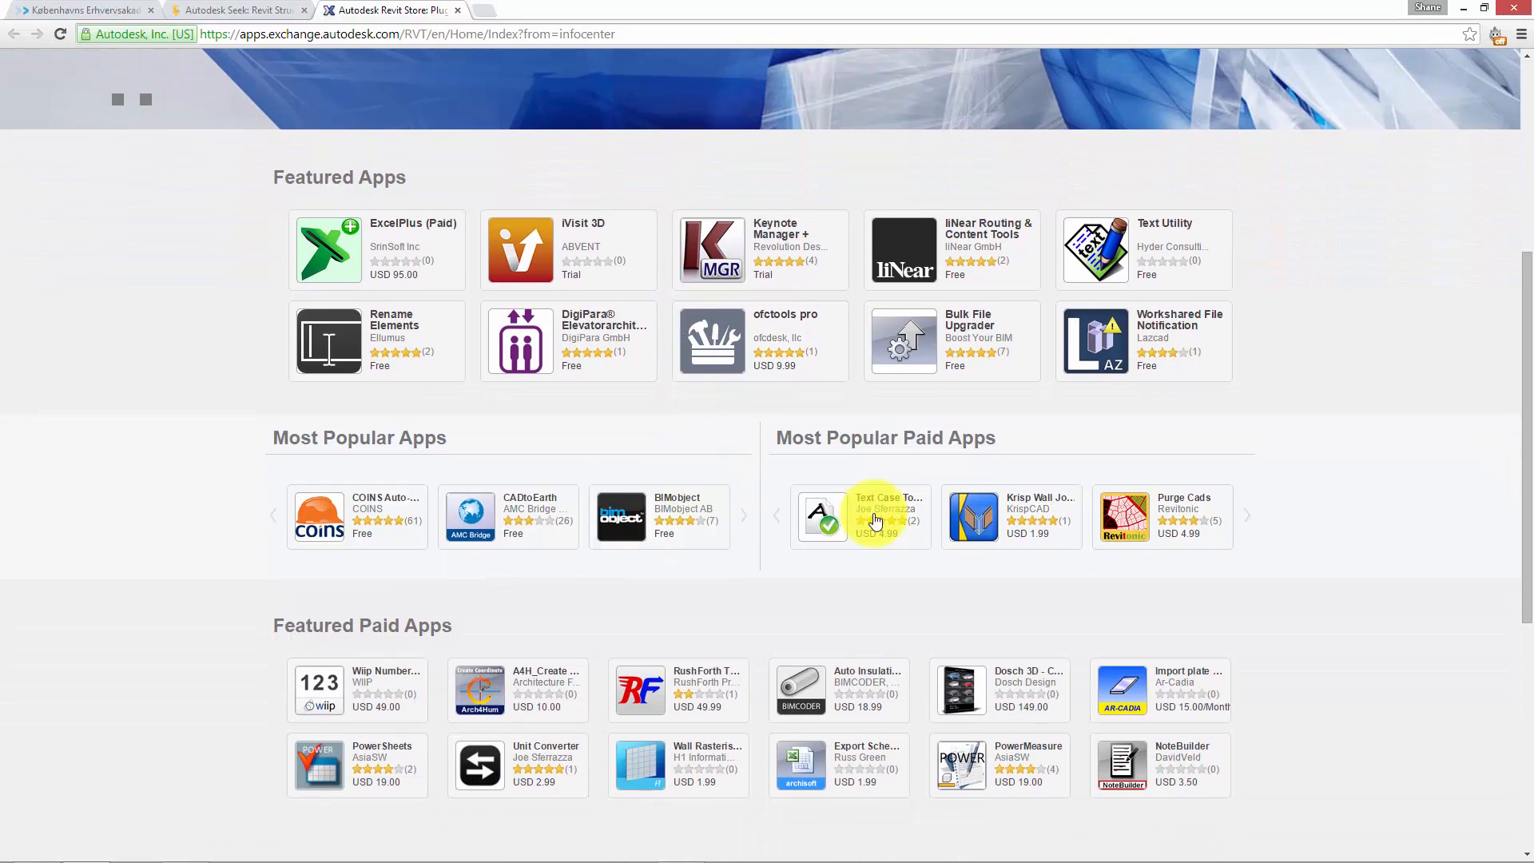
scroll(1031, 576, up, 5)
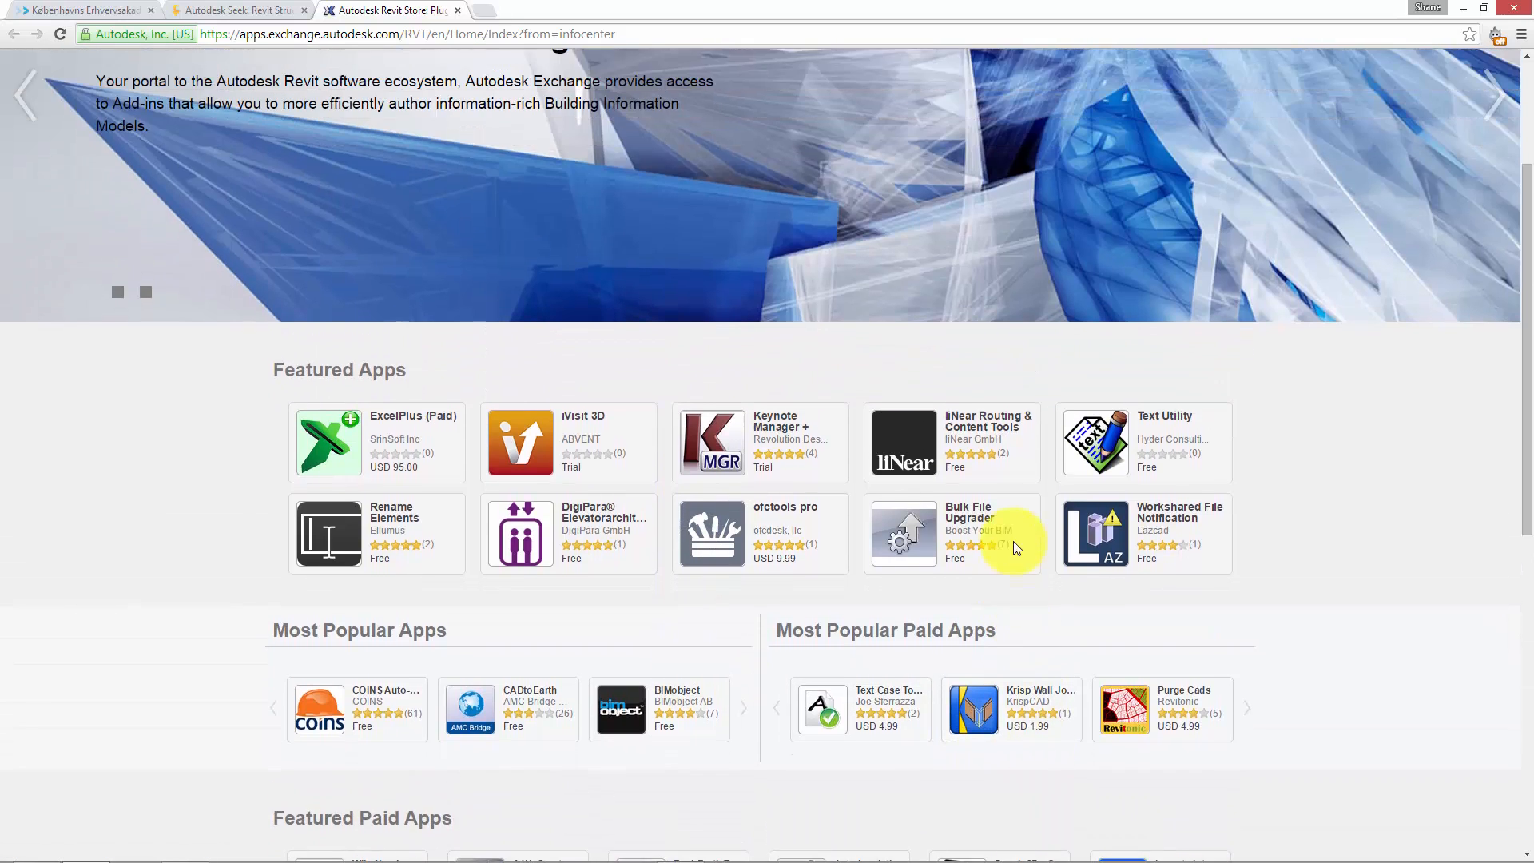
Step: Search the Revit Exchange Apps for "framing" and open the Timber Framing 2015 app's detail page
click(1284, 127)
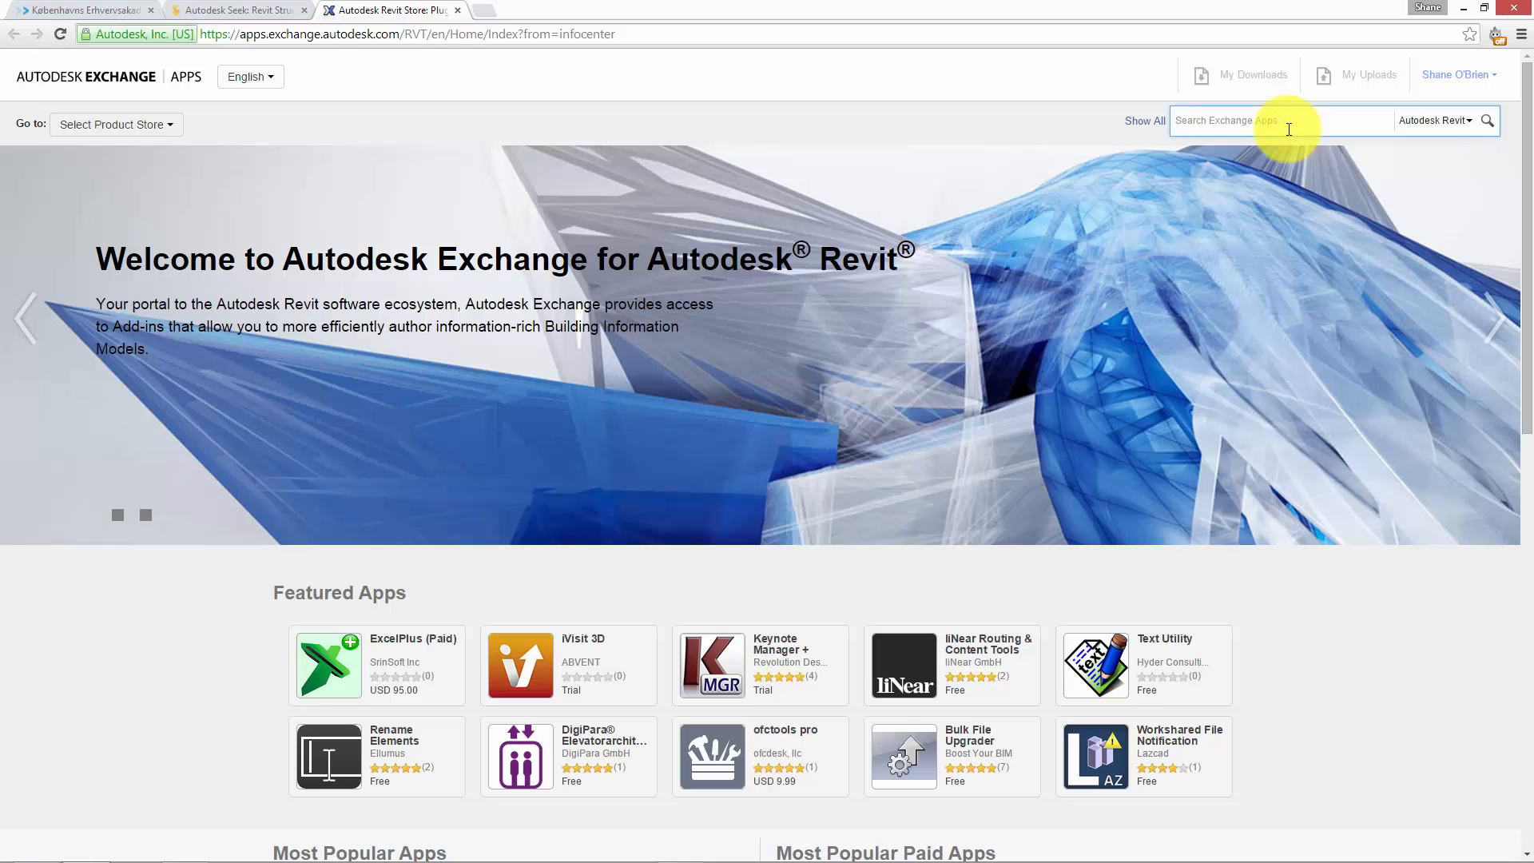
text(framing)
key(Return)
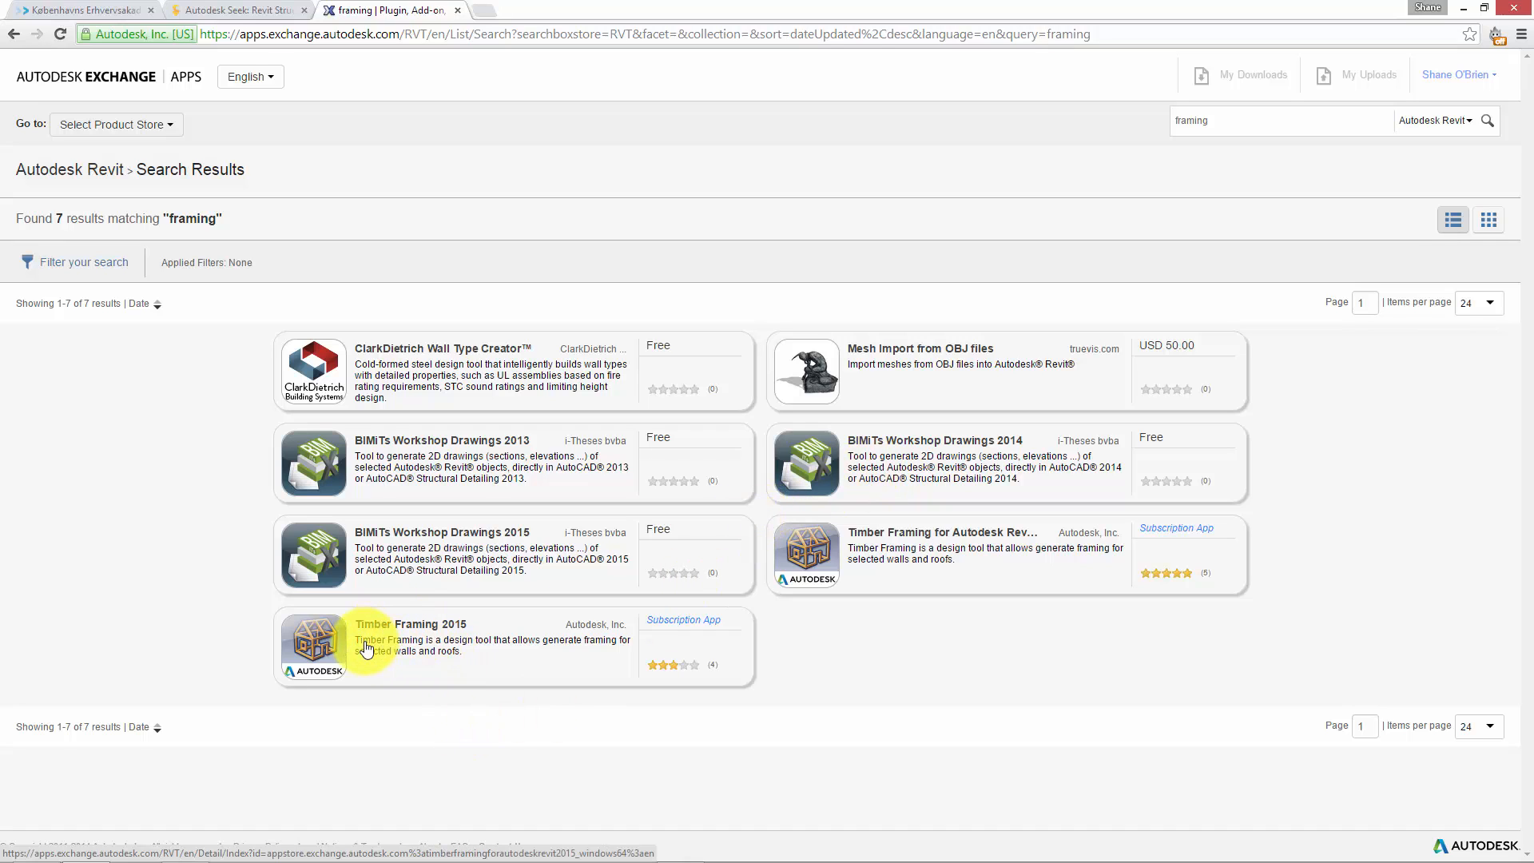
click(363, 642)
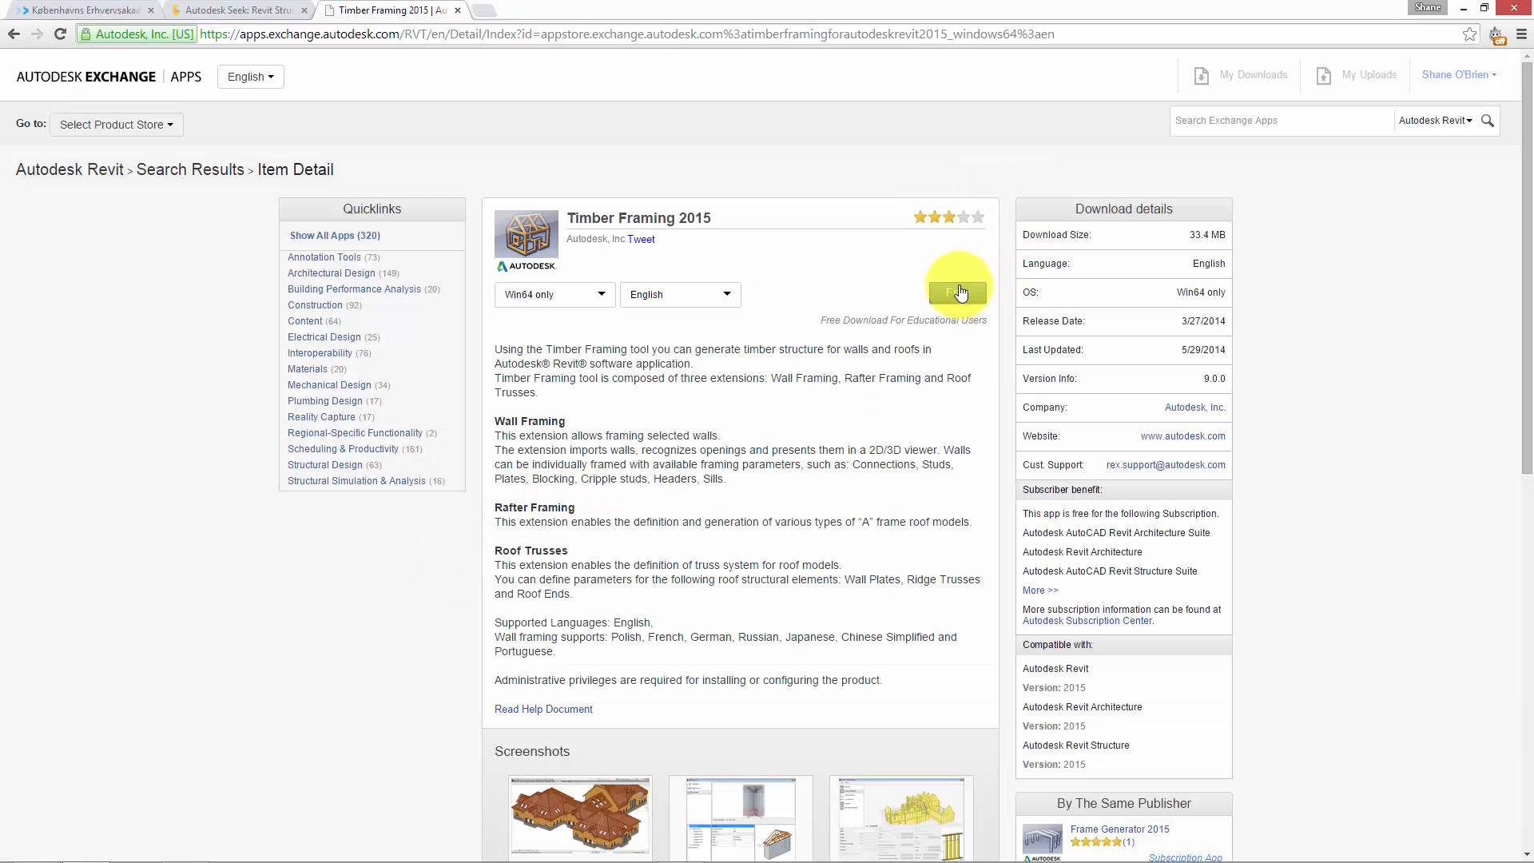
Step: View the enlarged Wall framing and Roof model screenshots of the Timber Framing 2015 app, closing each one
scroll(887, 720, down, 2)
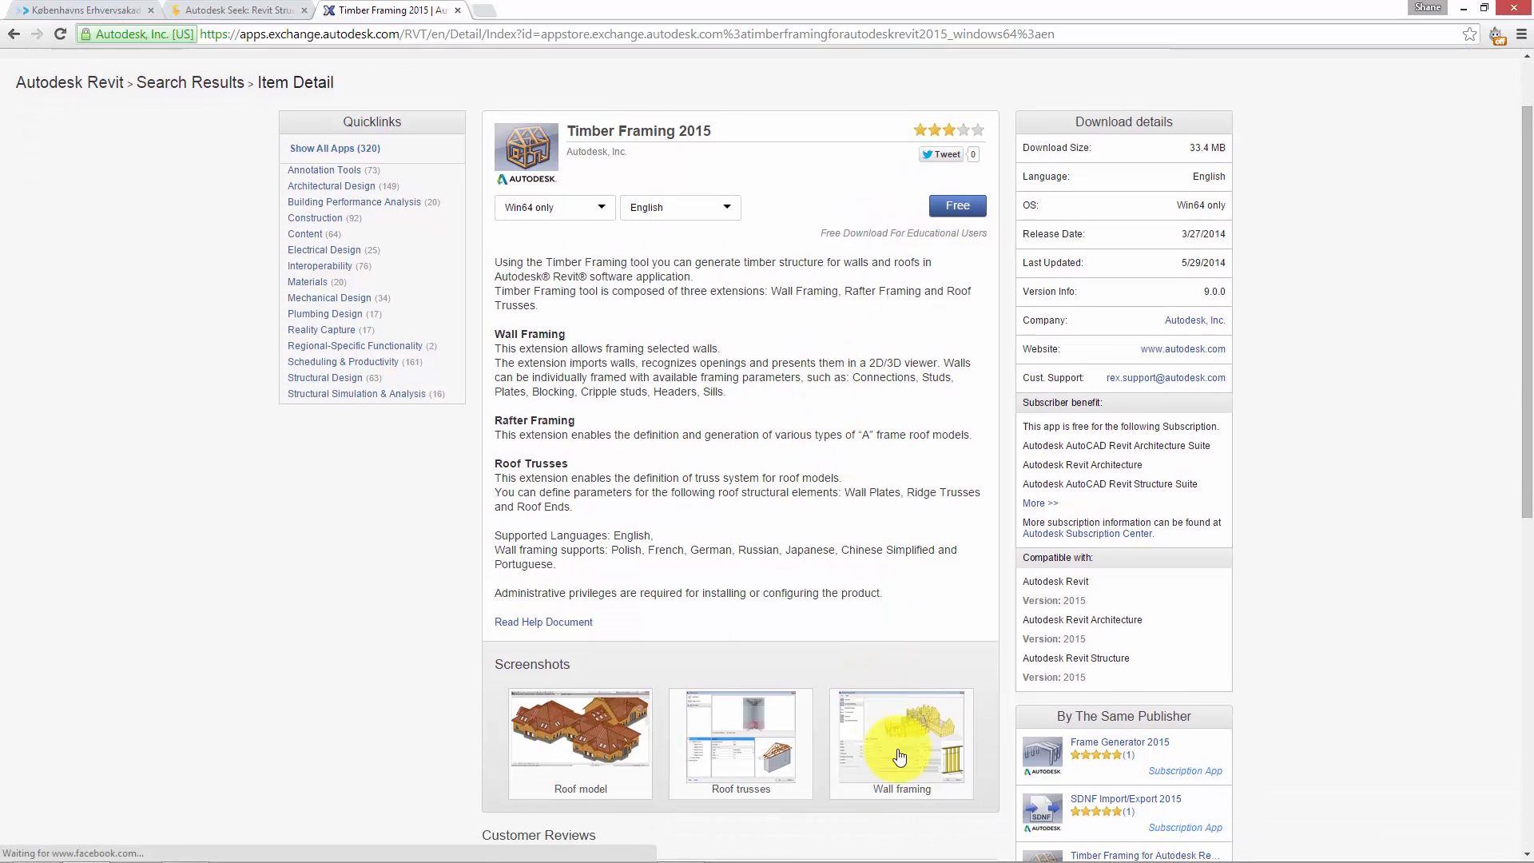
click(887, 688)
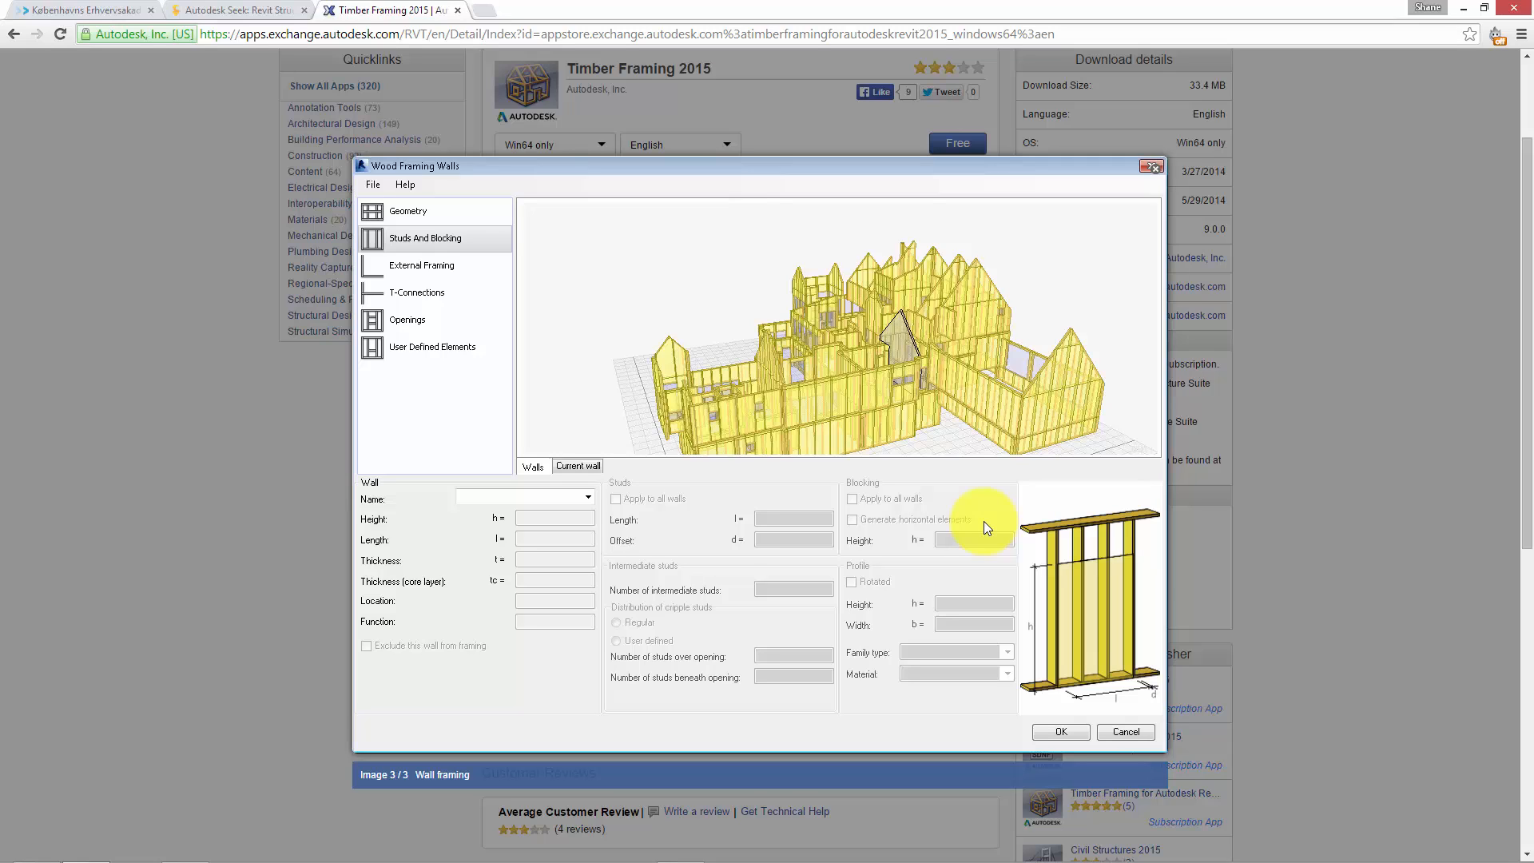
click(1155, 169)
click(607, 681)
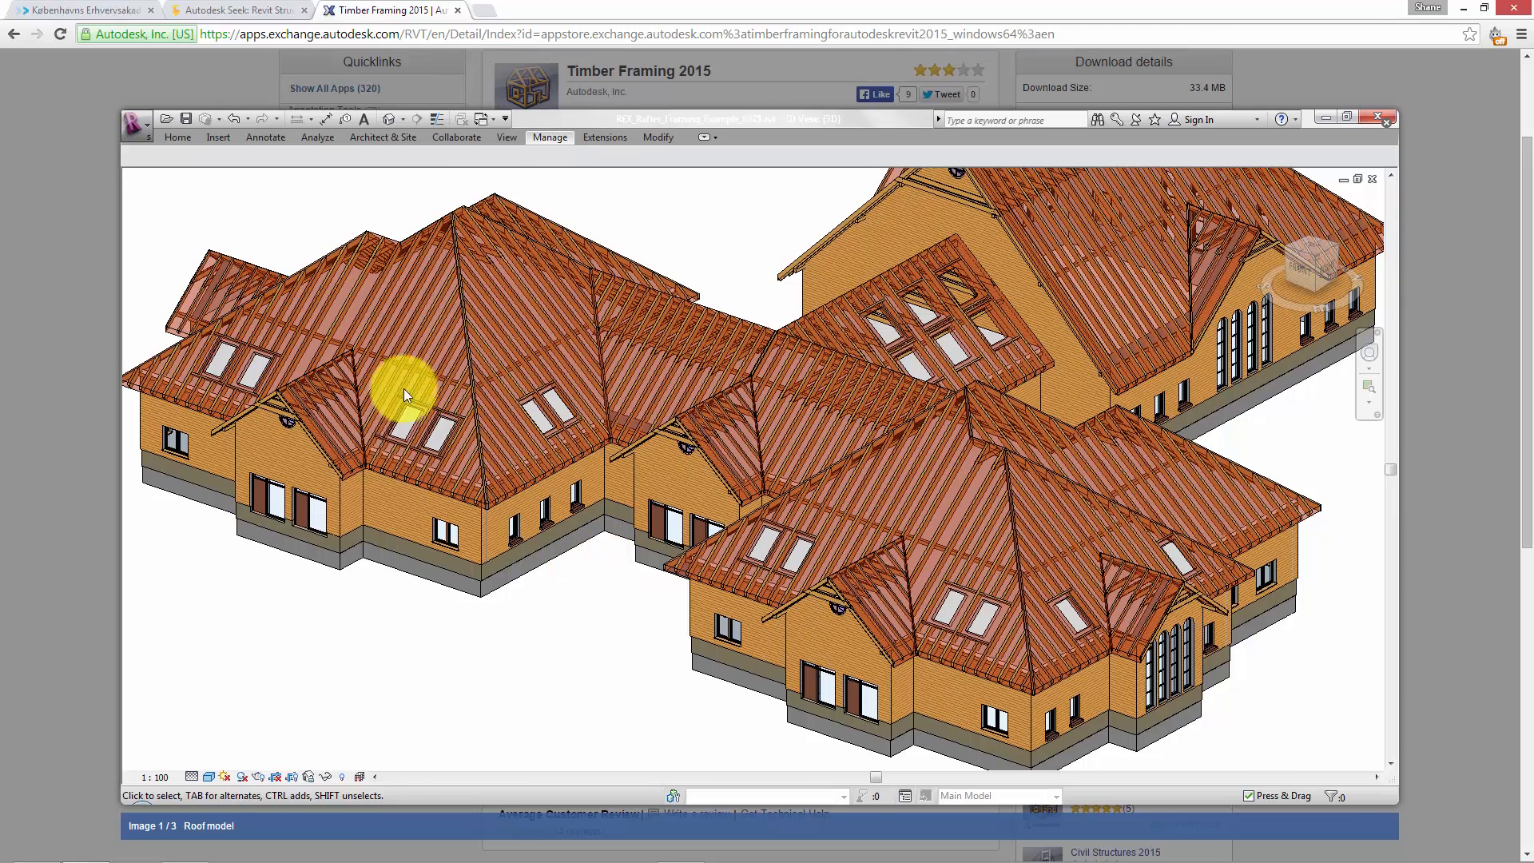
scroll(401, 459, up, 2)
scroll(815, 503, down, 2)
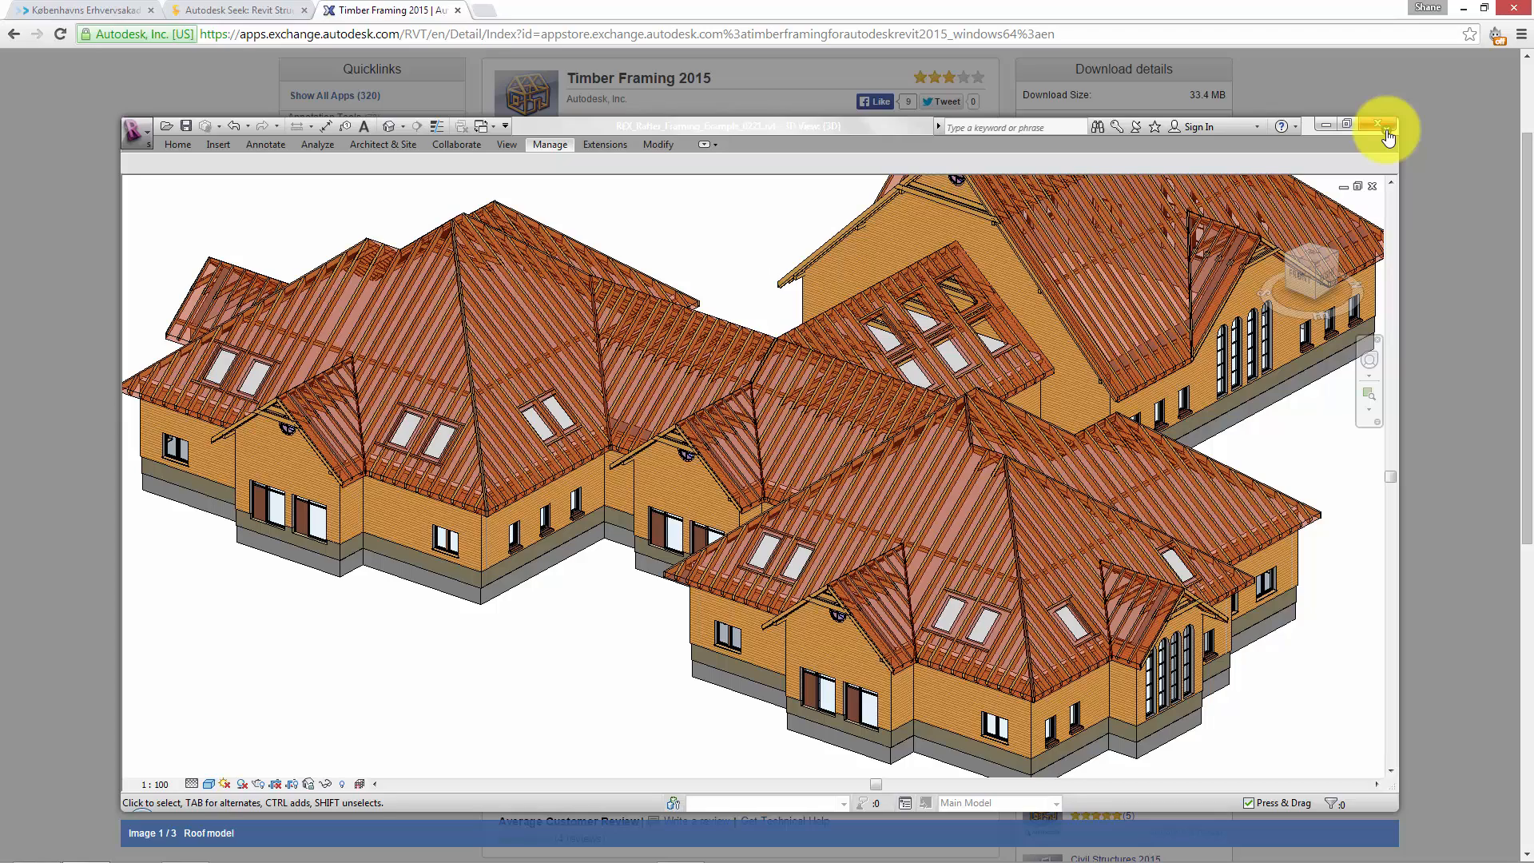
click(1388, 134)
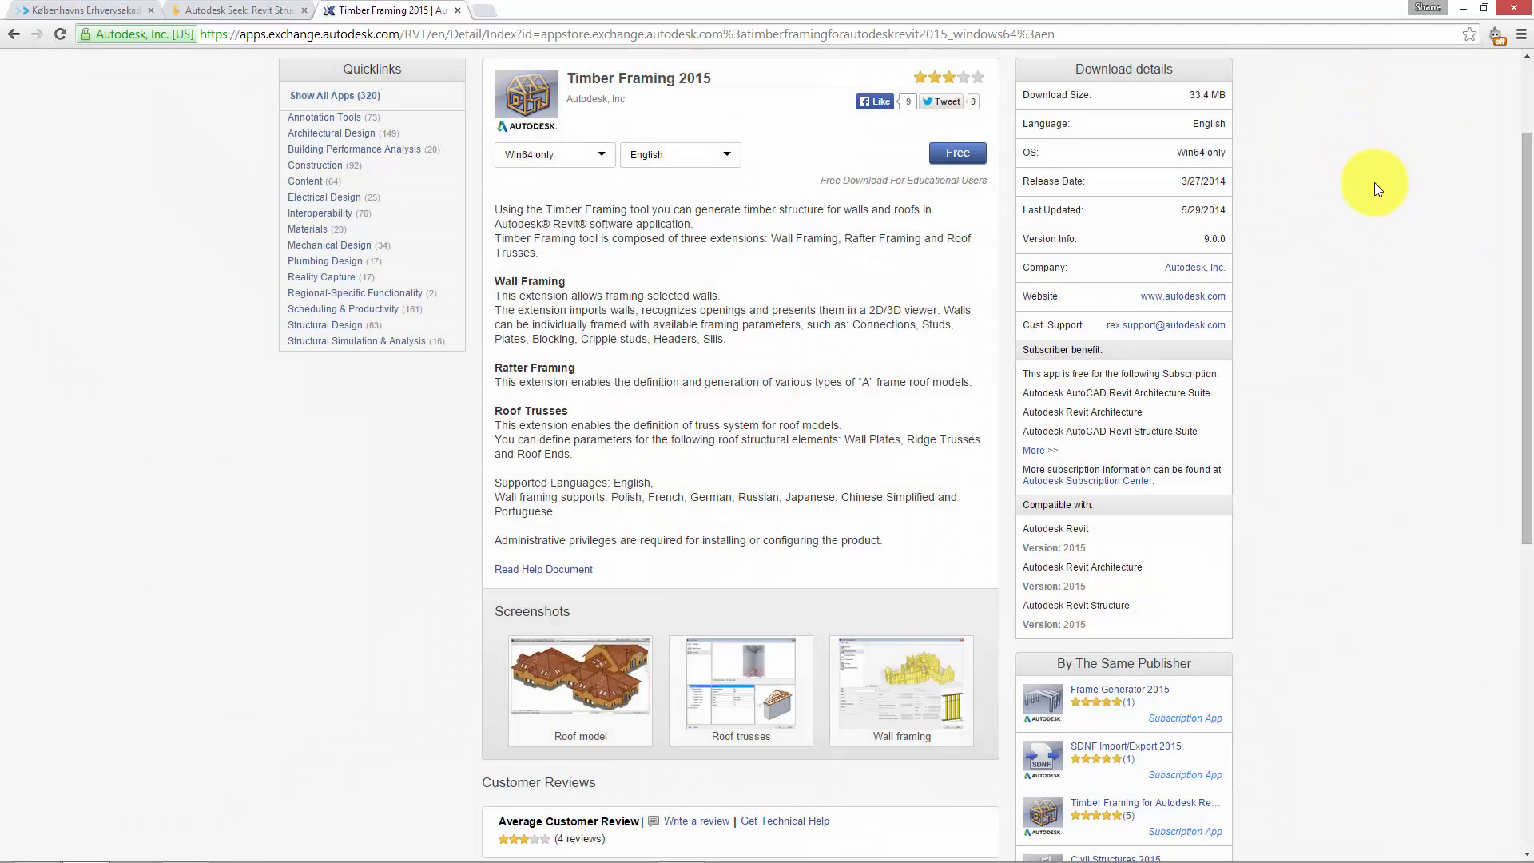
mouse_move(993, 851)
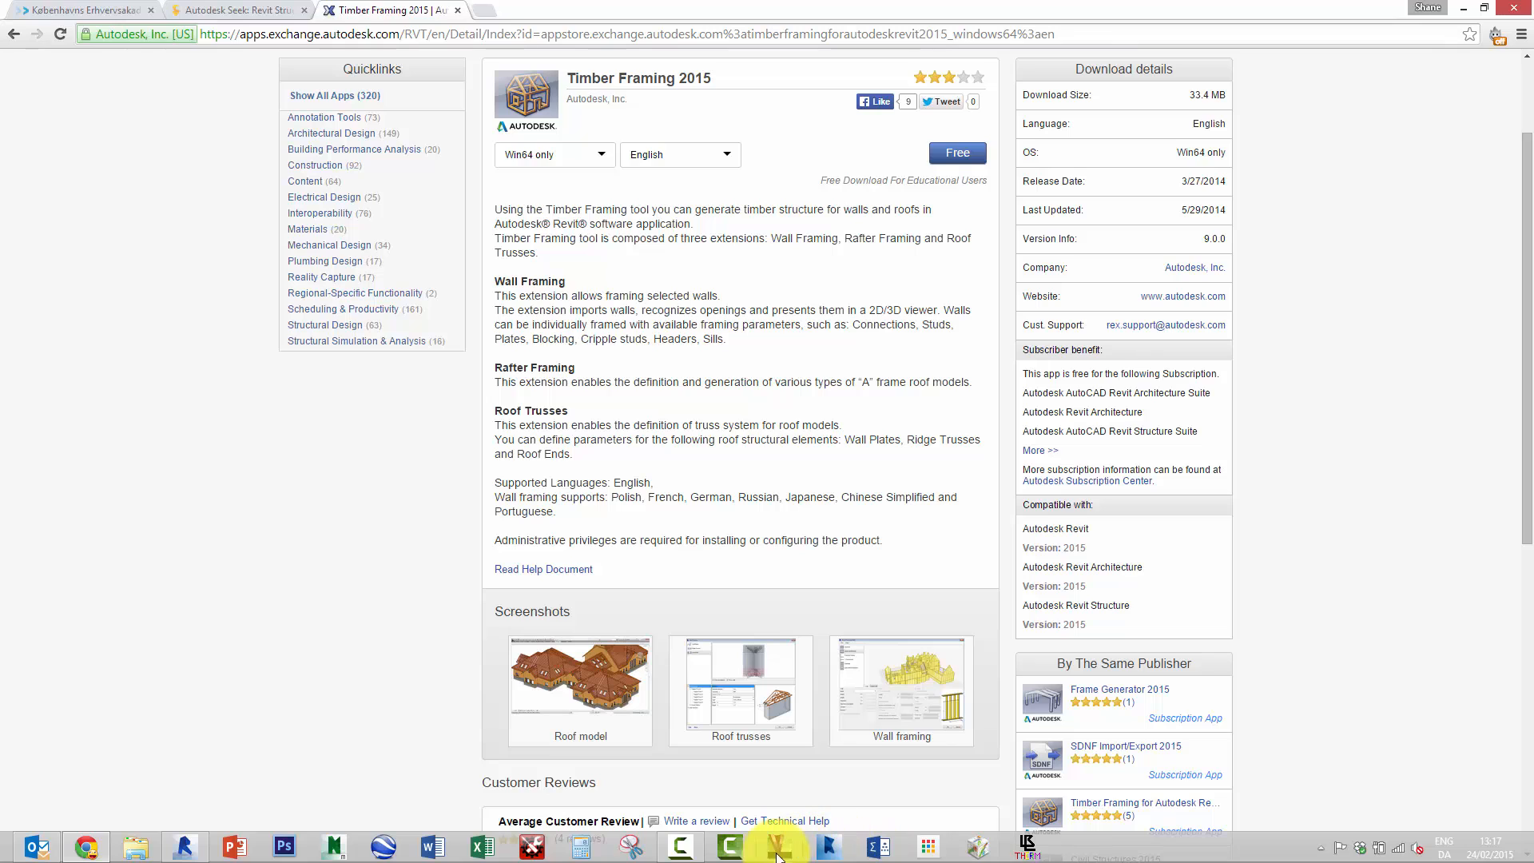